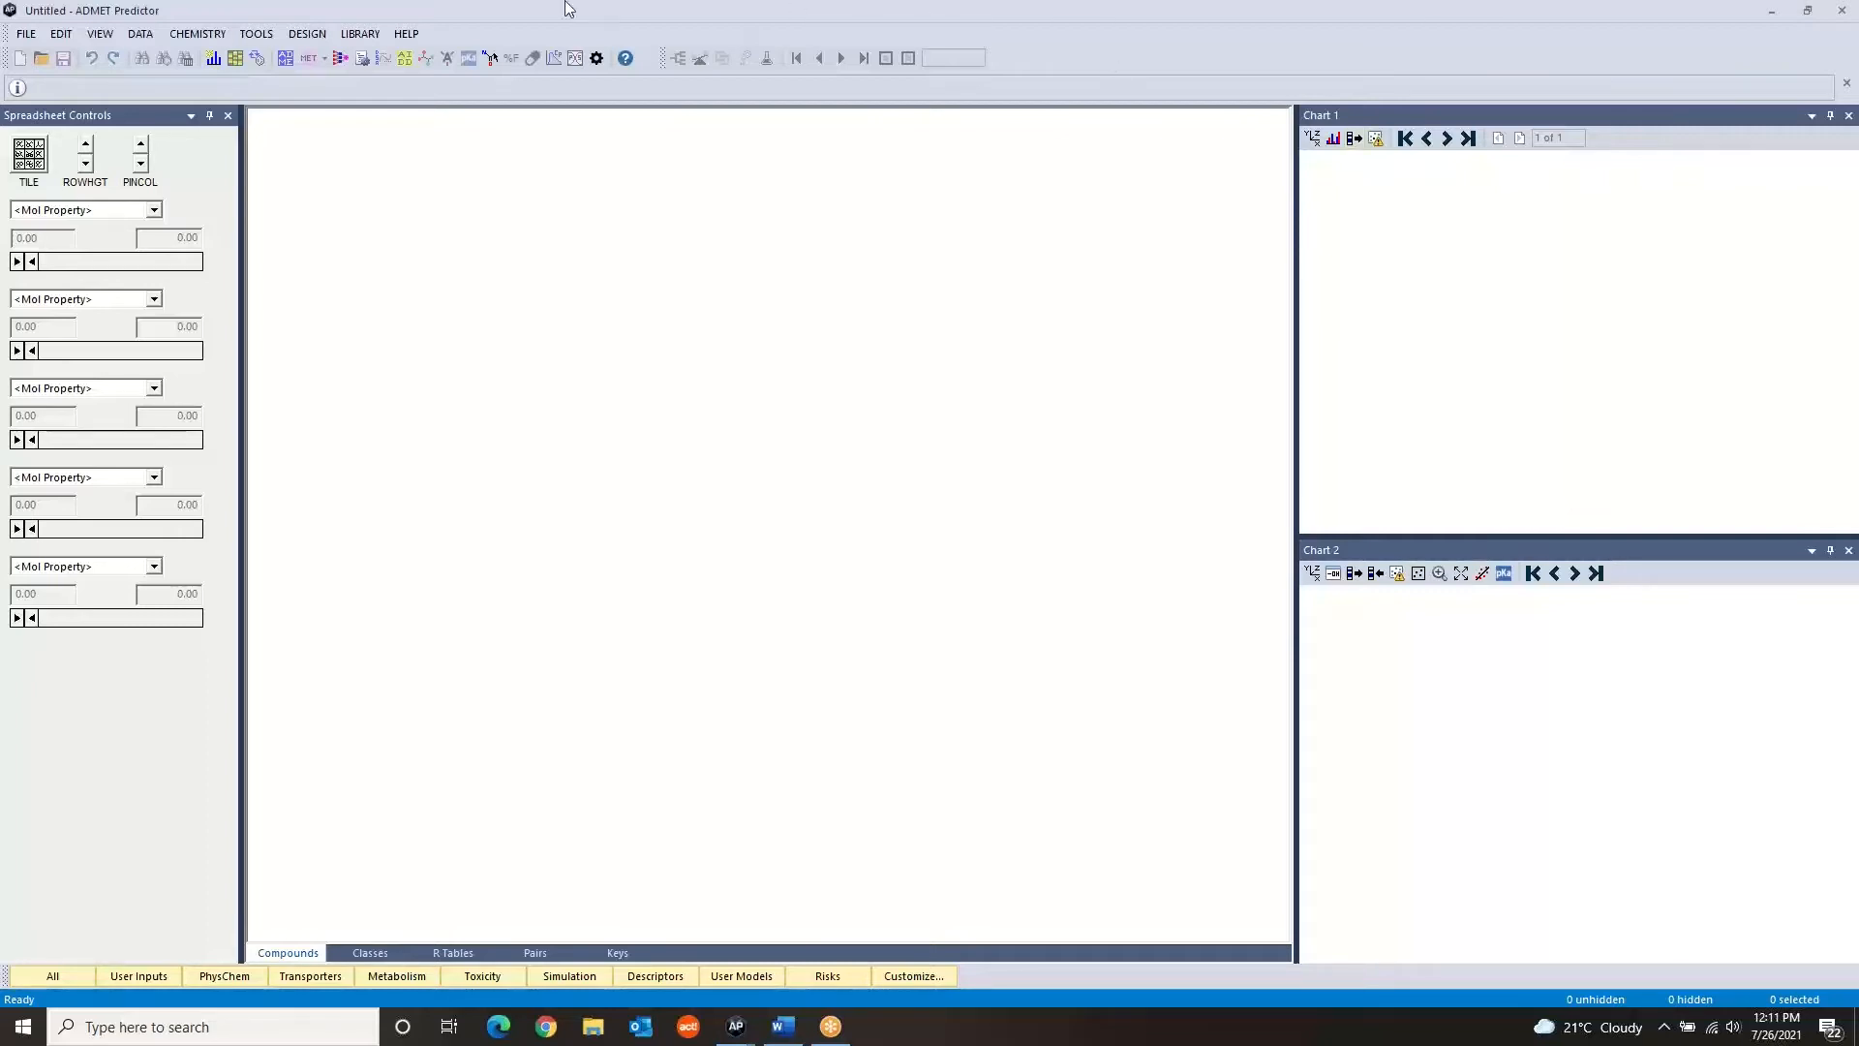
Open the structure file EDELRIS_Pyrido-oxazepinone_500.sdf using EDX as the compound identifier field and loading all compound attributes
left_click(24, 34)
left_click(58, 76)
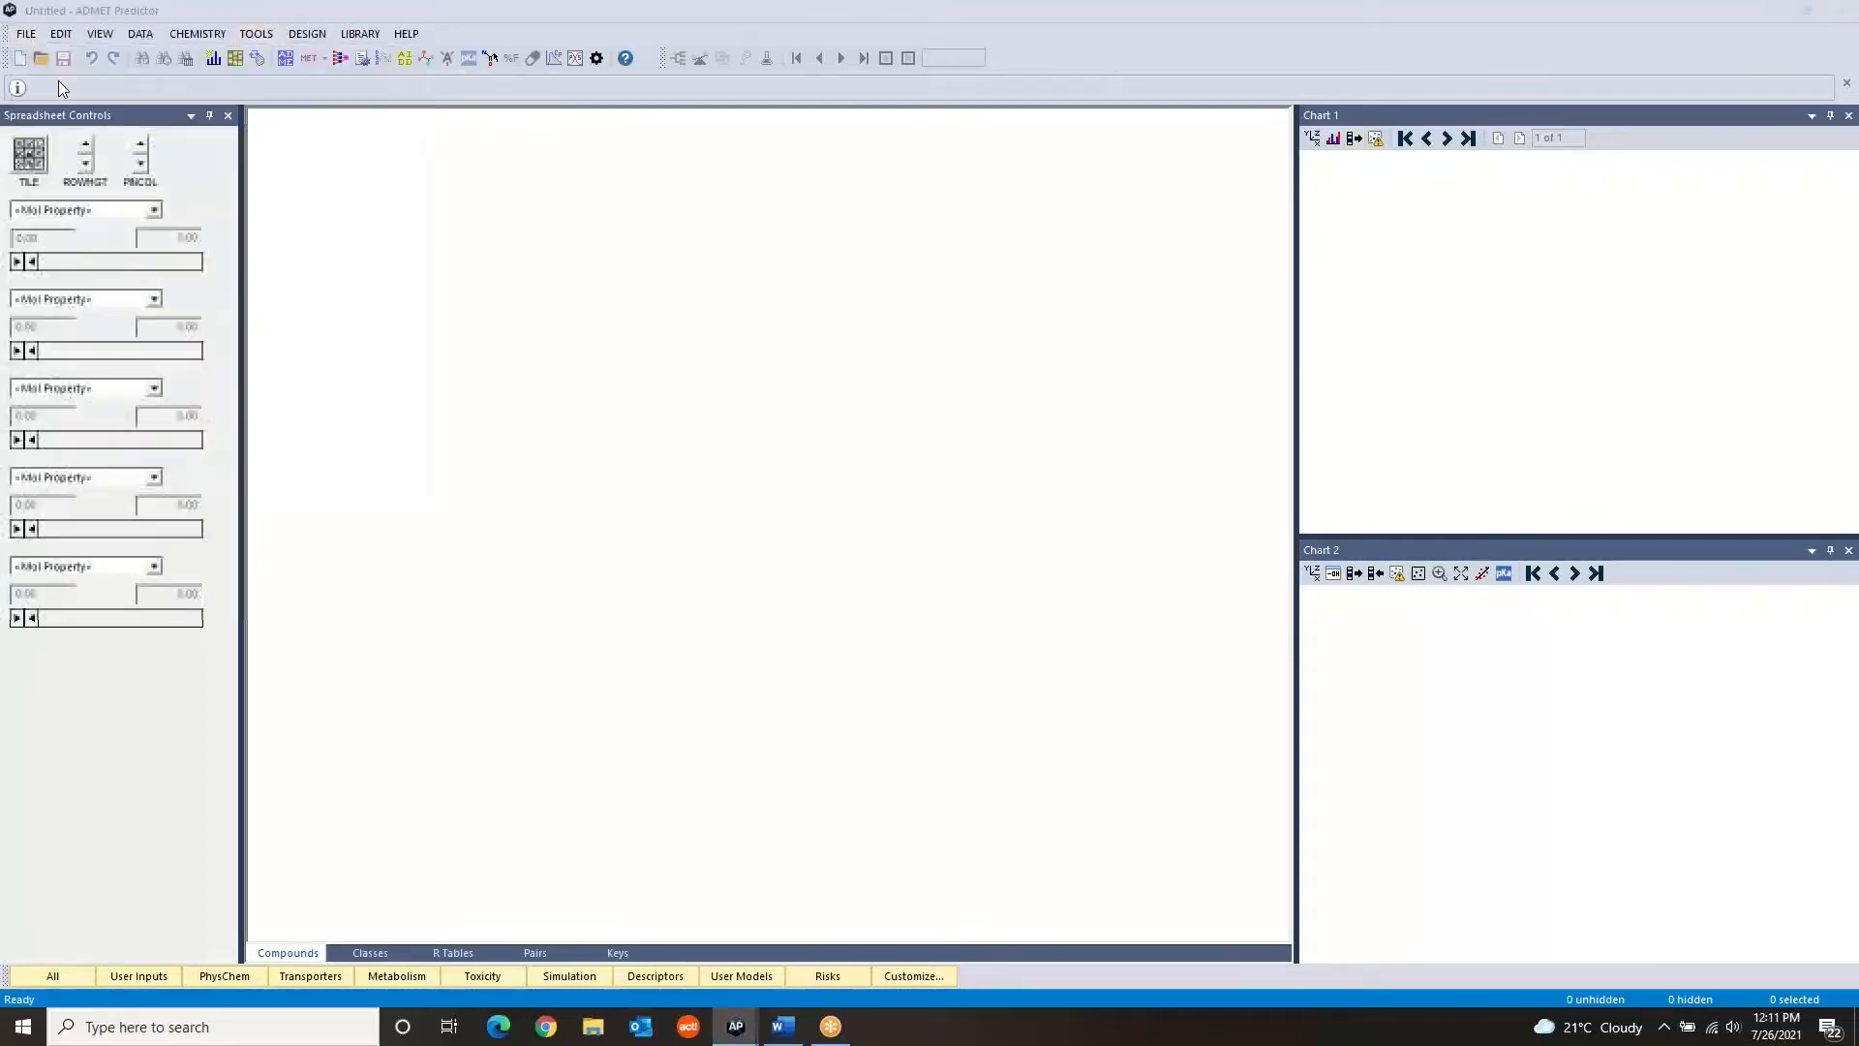
left_click(767, 398)
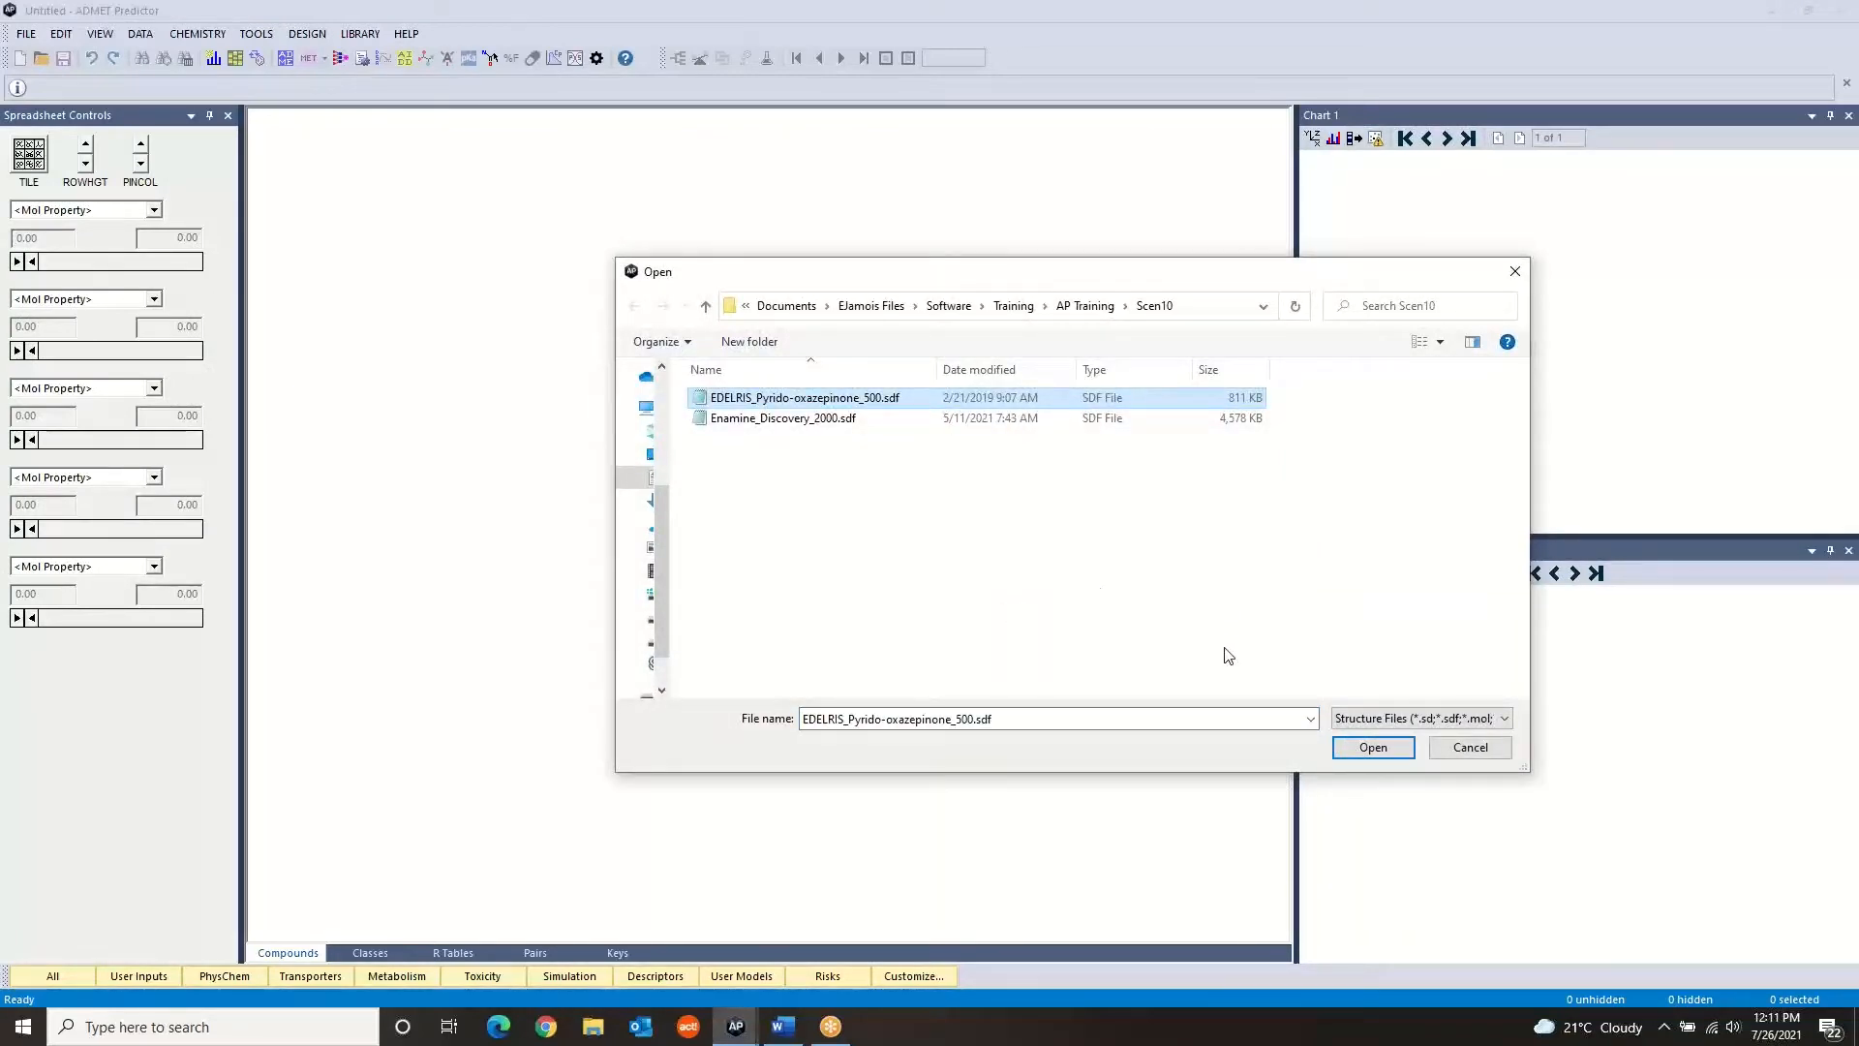
left_click(1388, 755)
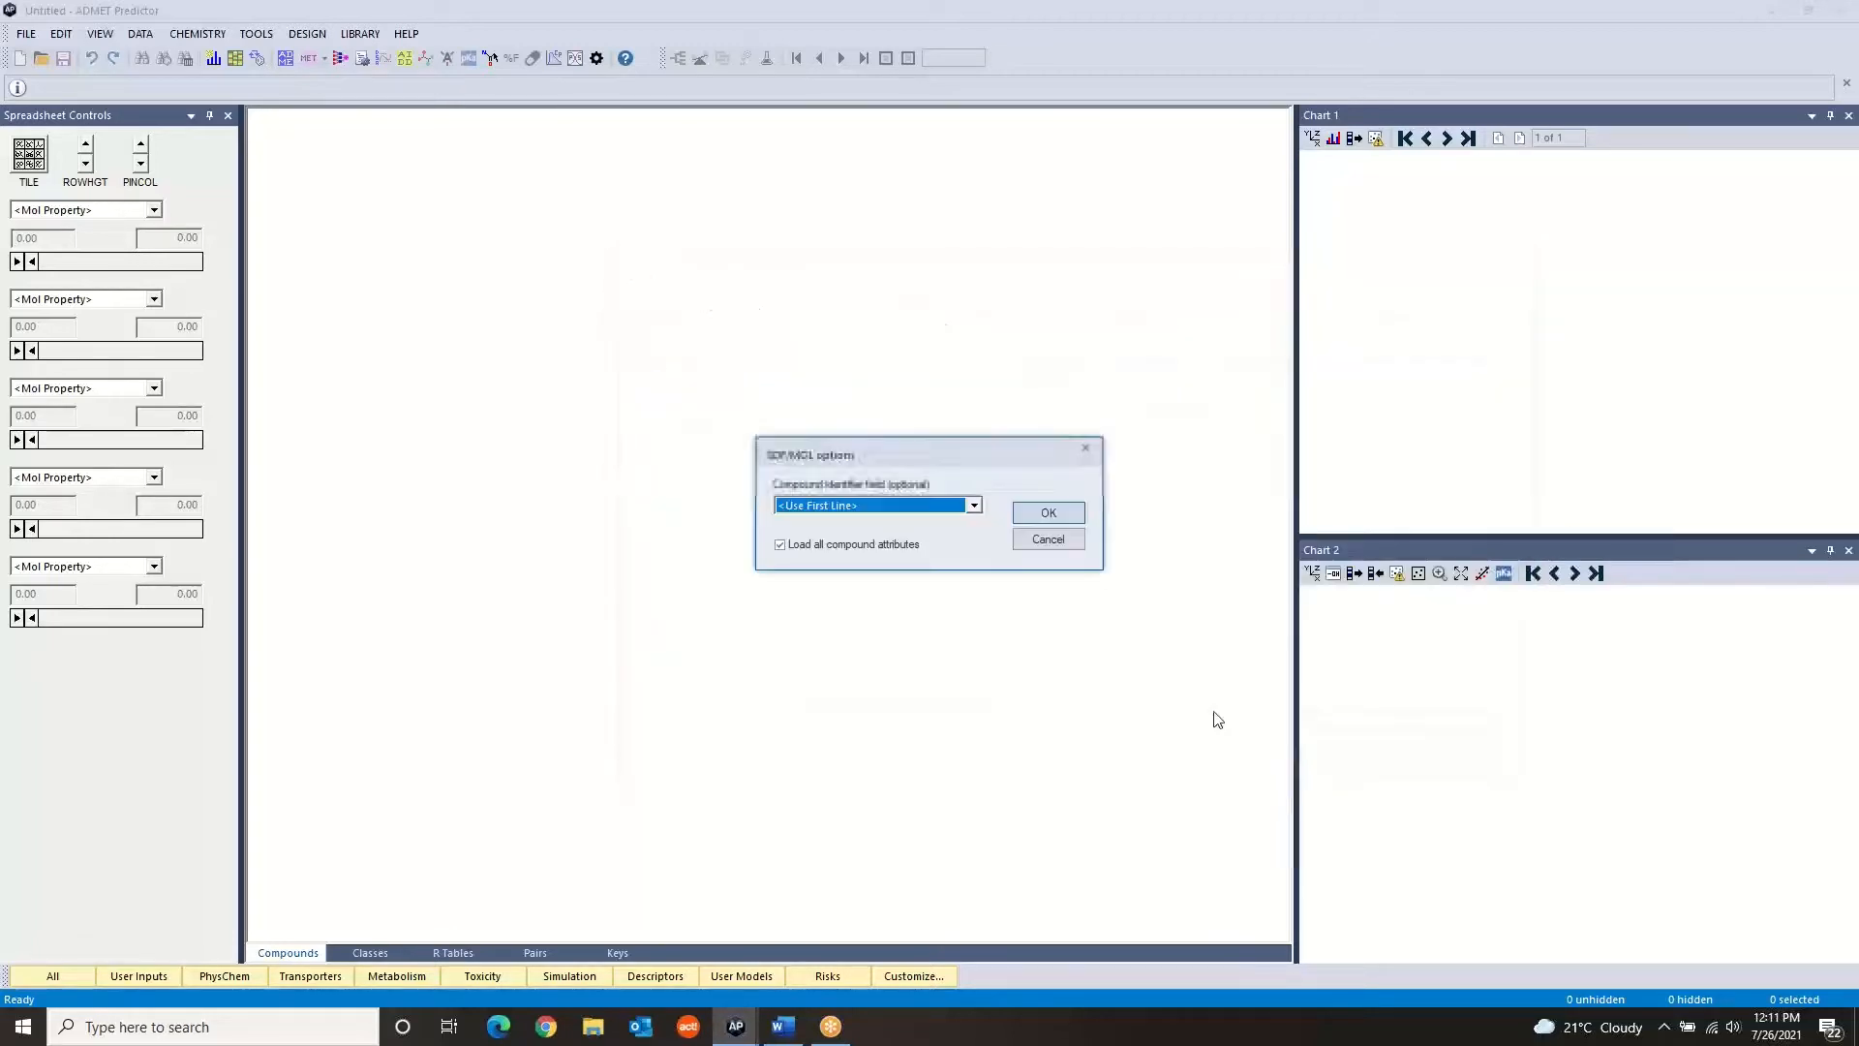
left_click(836, 511)
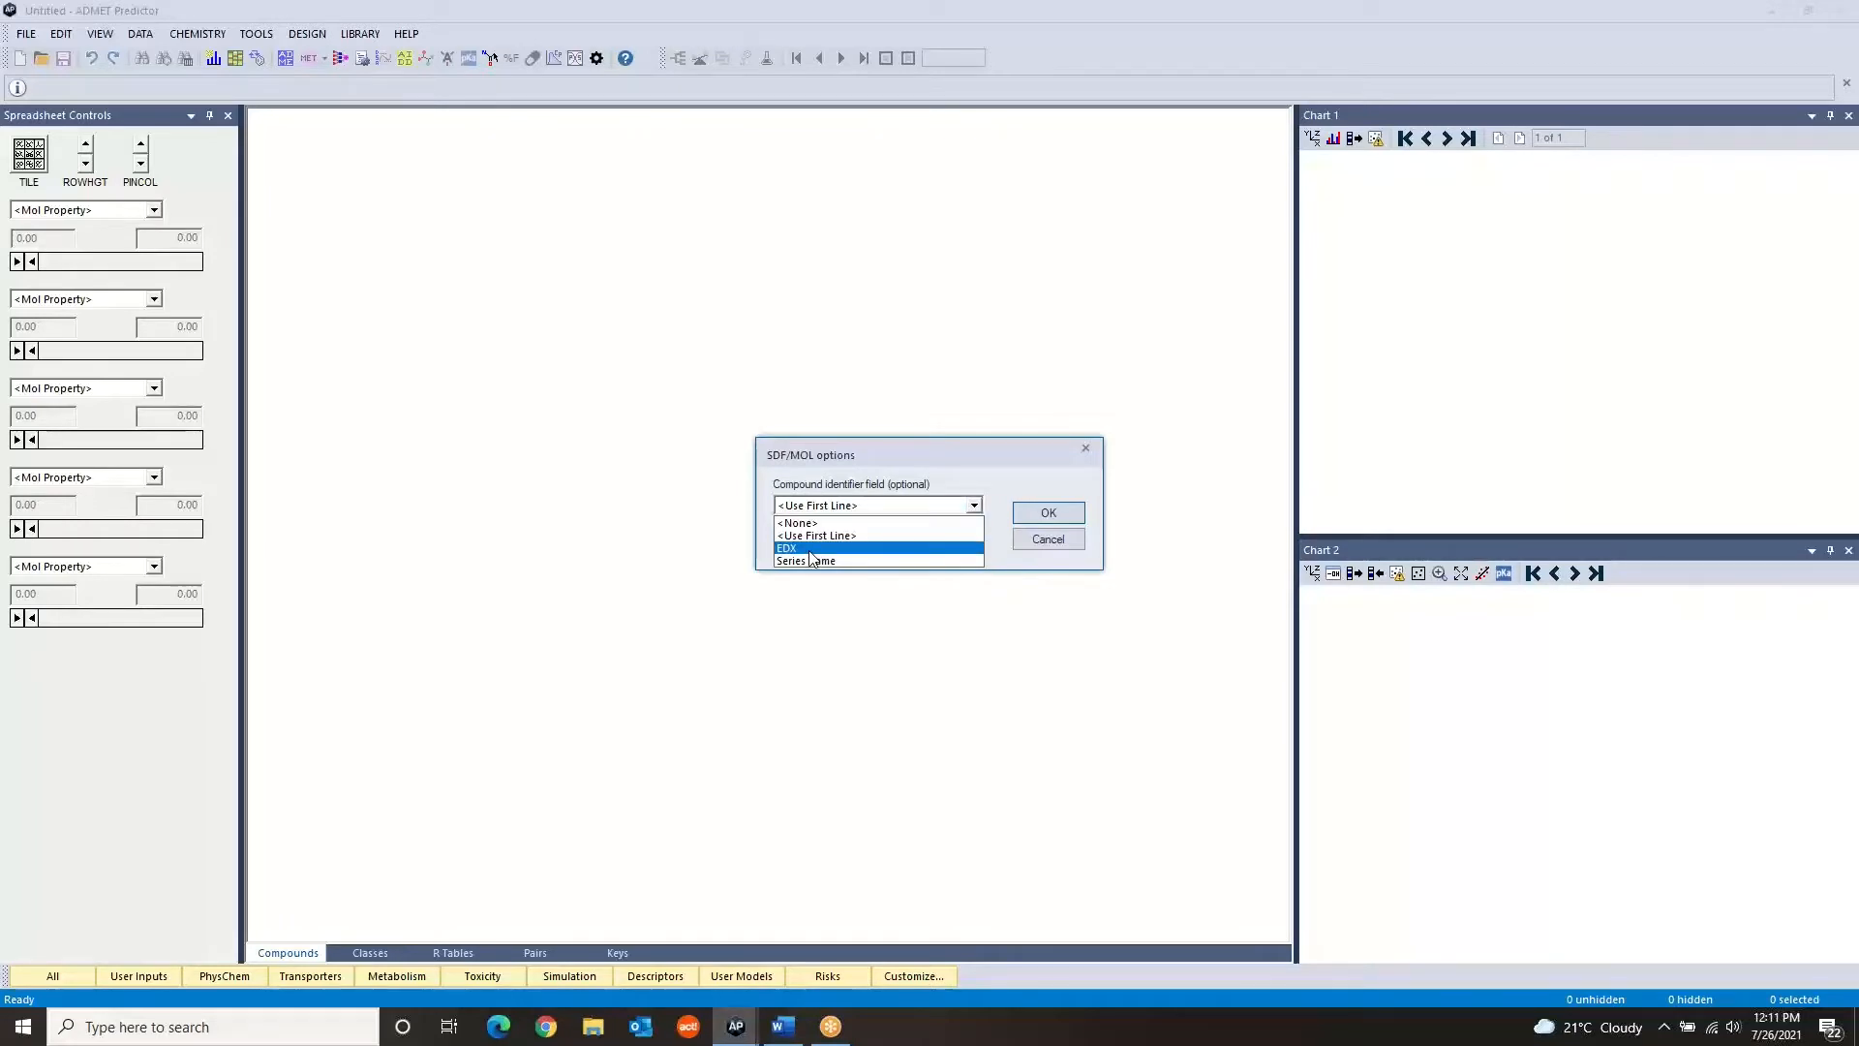
left_click(809, 549)
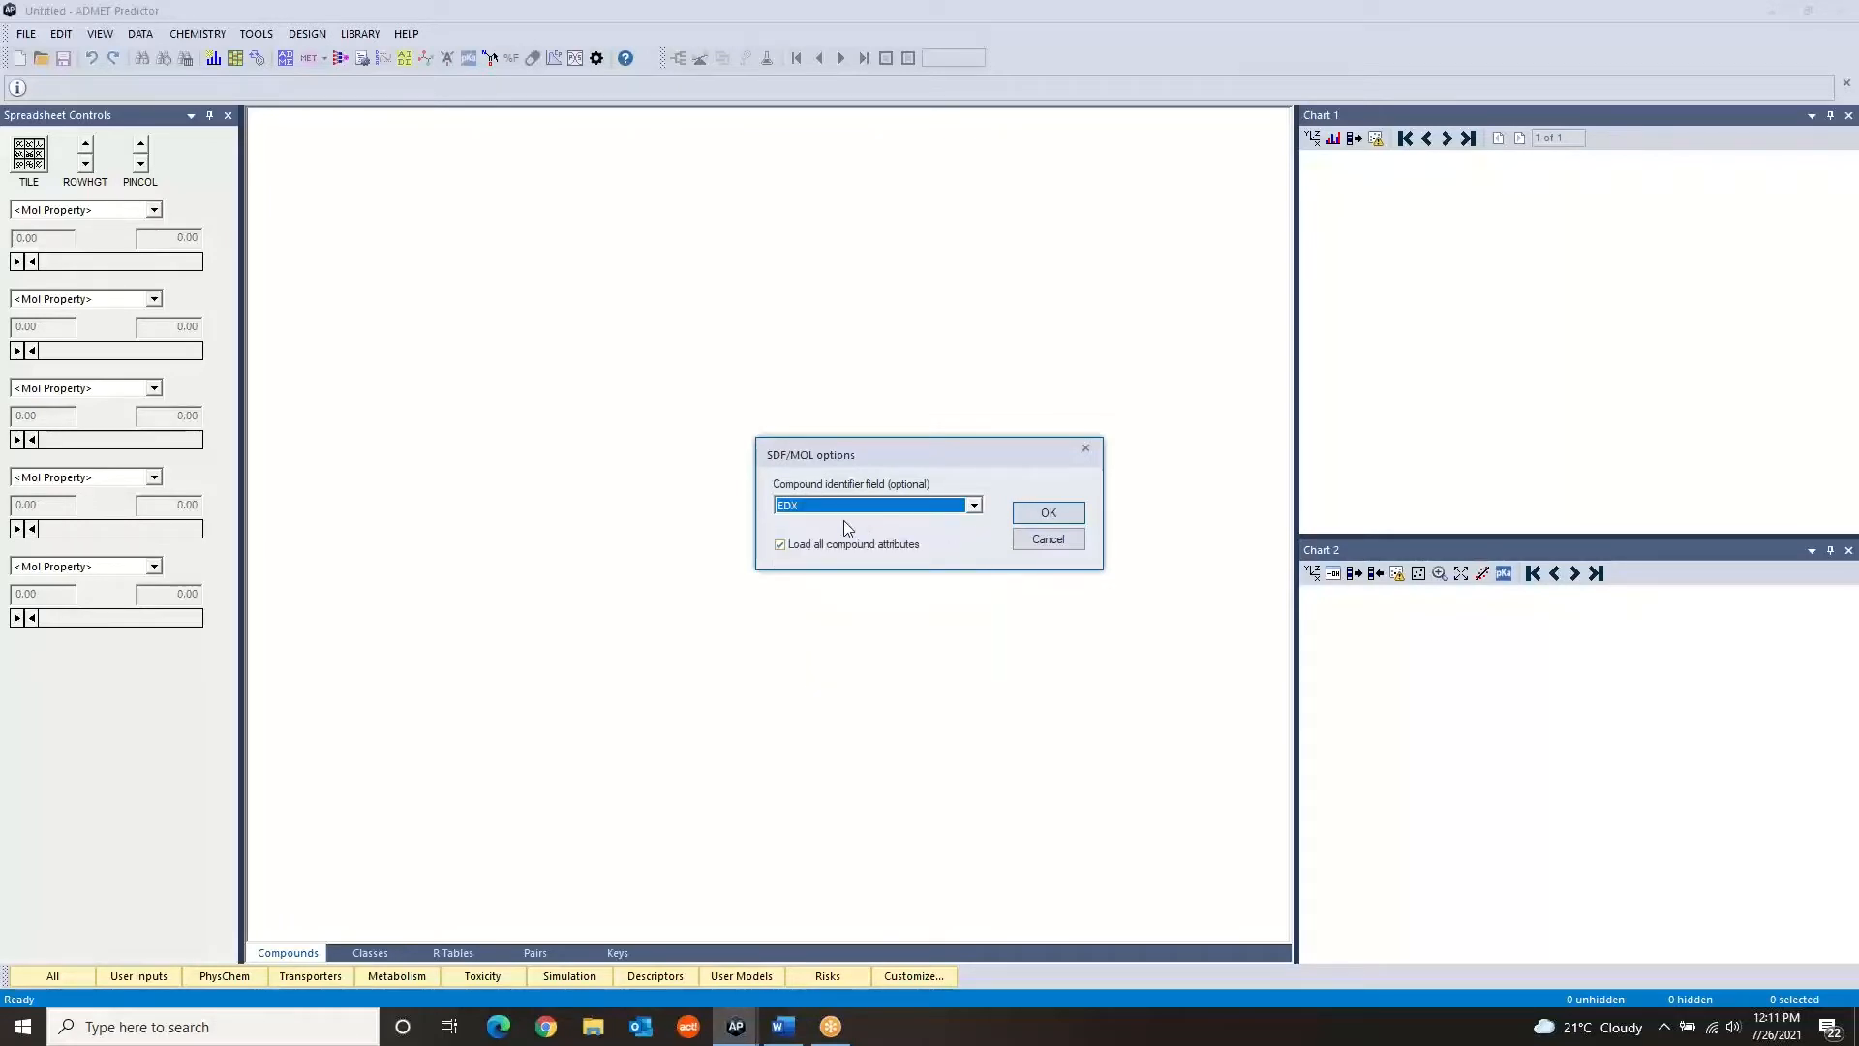
left_click(1050, 515)
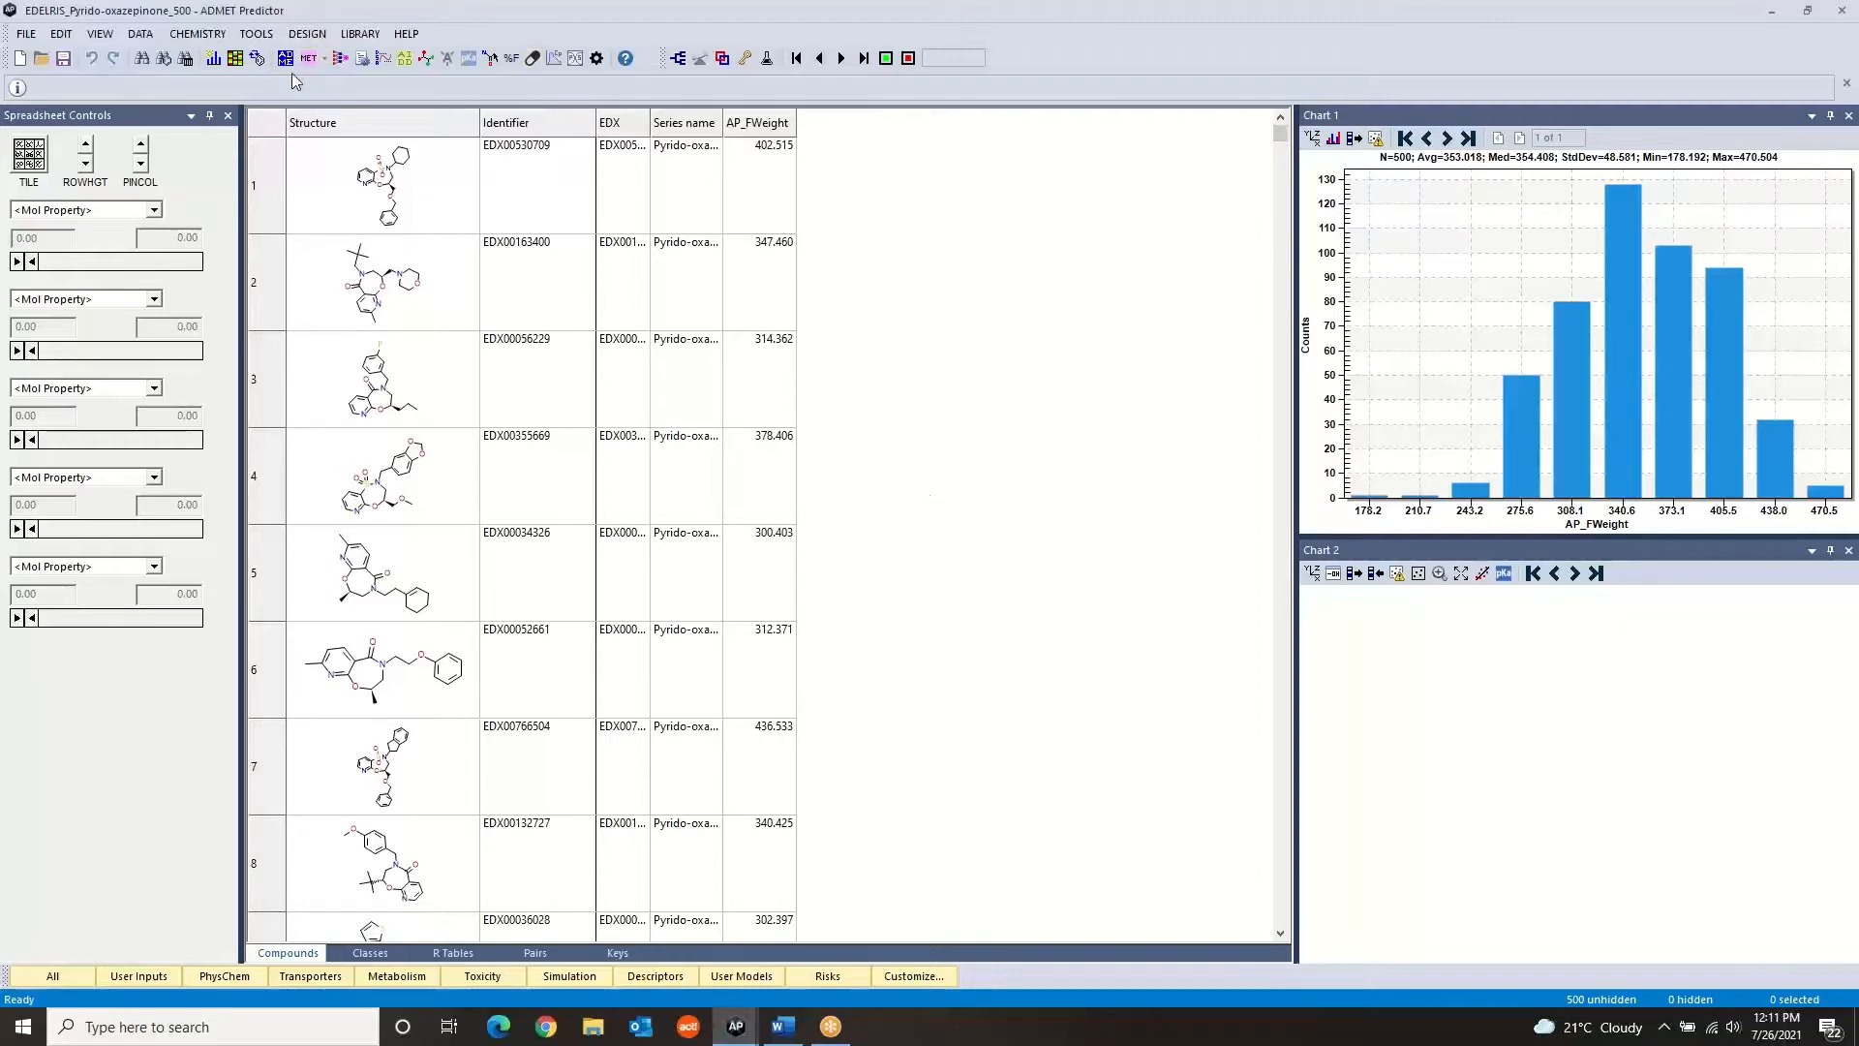
Calculate the physicochemical, transporter, metabolism, toxicity and modeling descriptor properties for all compounds at pH 7.4
left_click(141, 37)
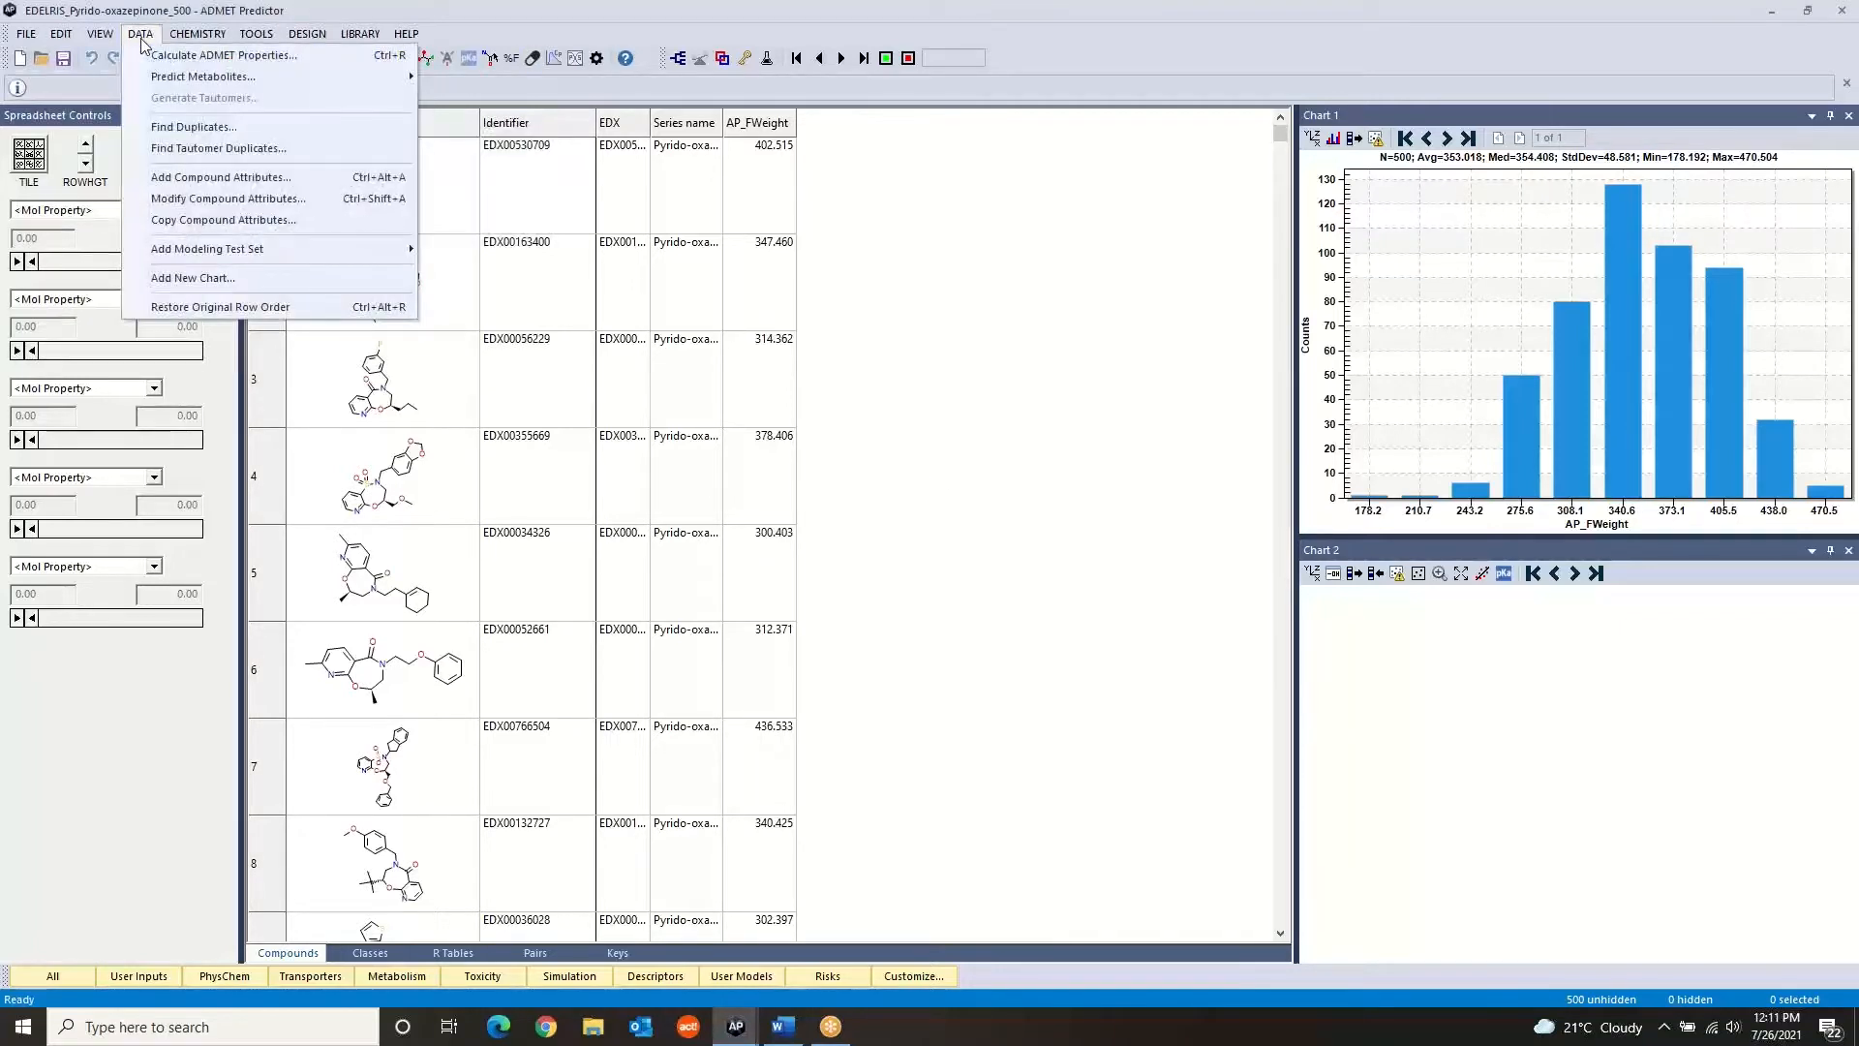
left_click(147, 56)
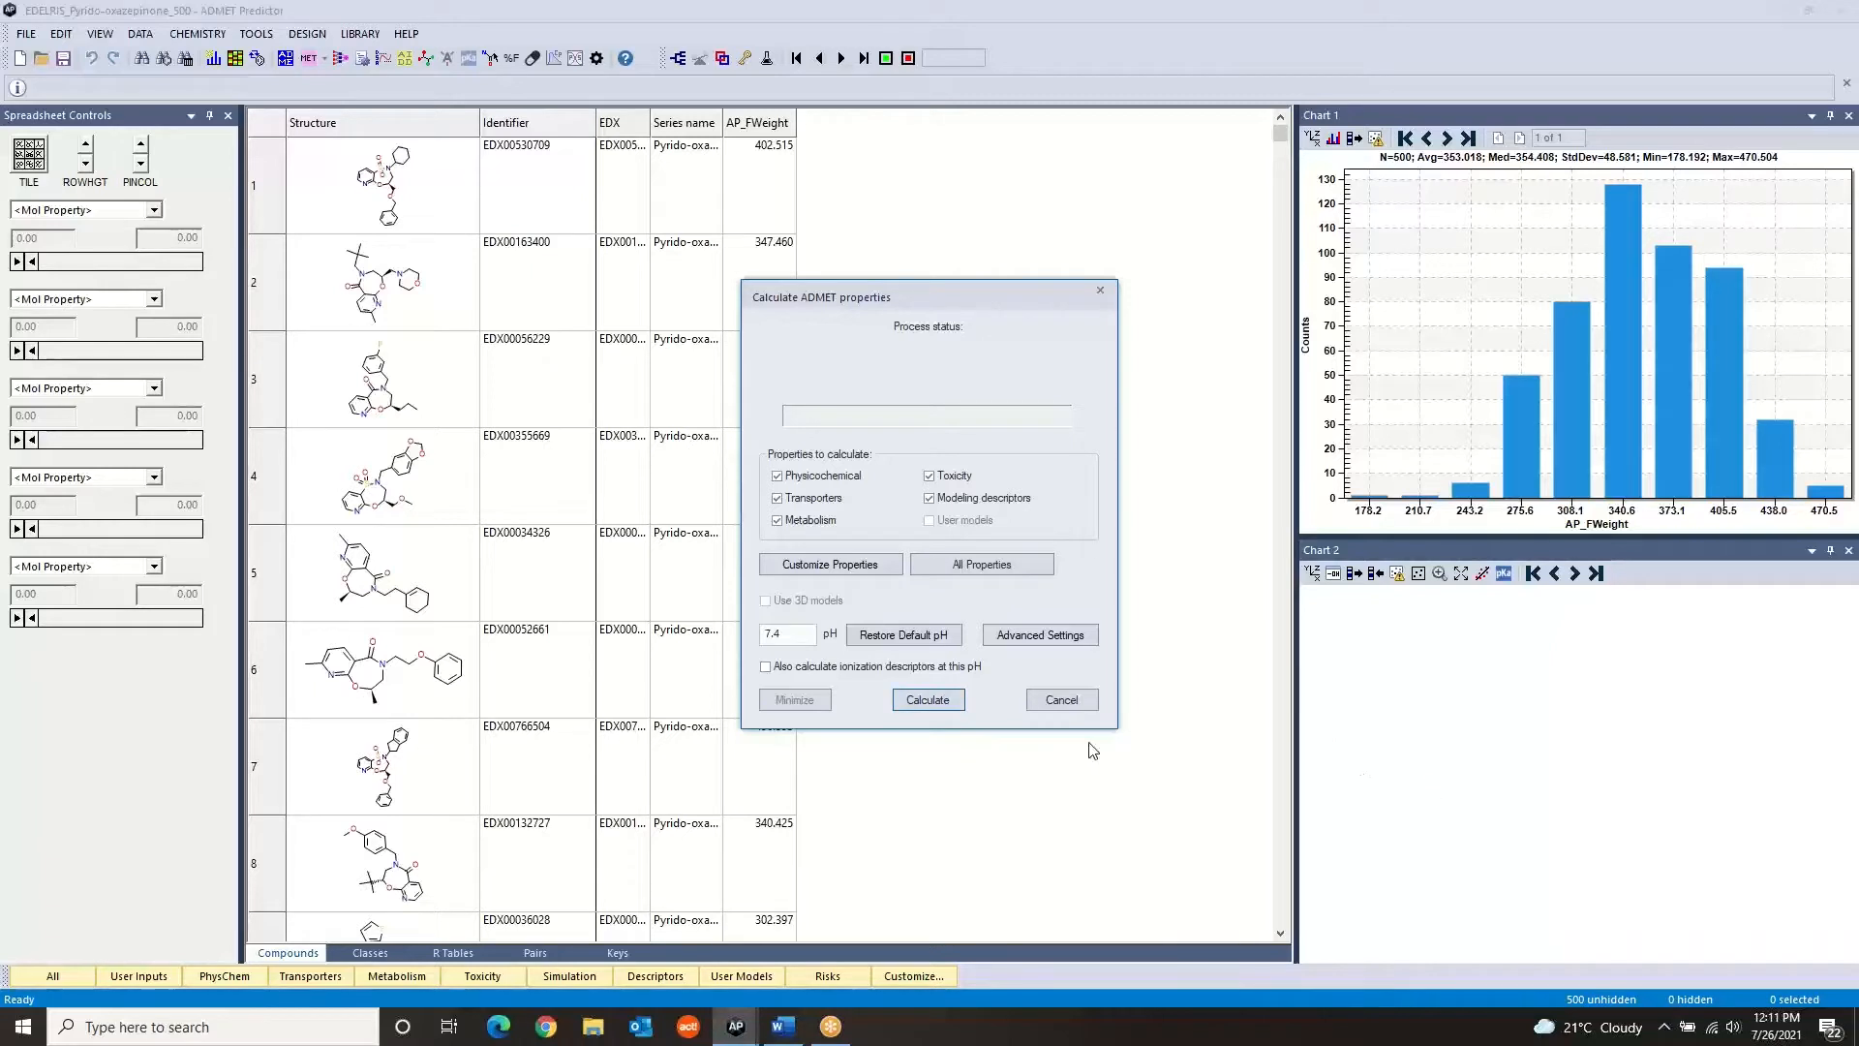
left_click(927, 701)
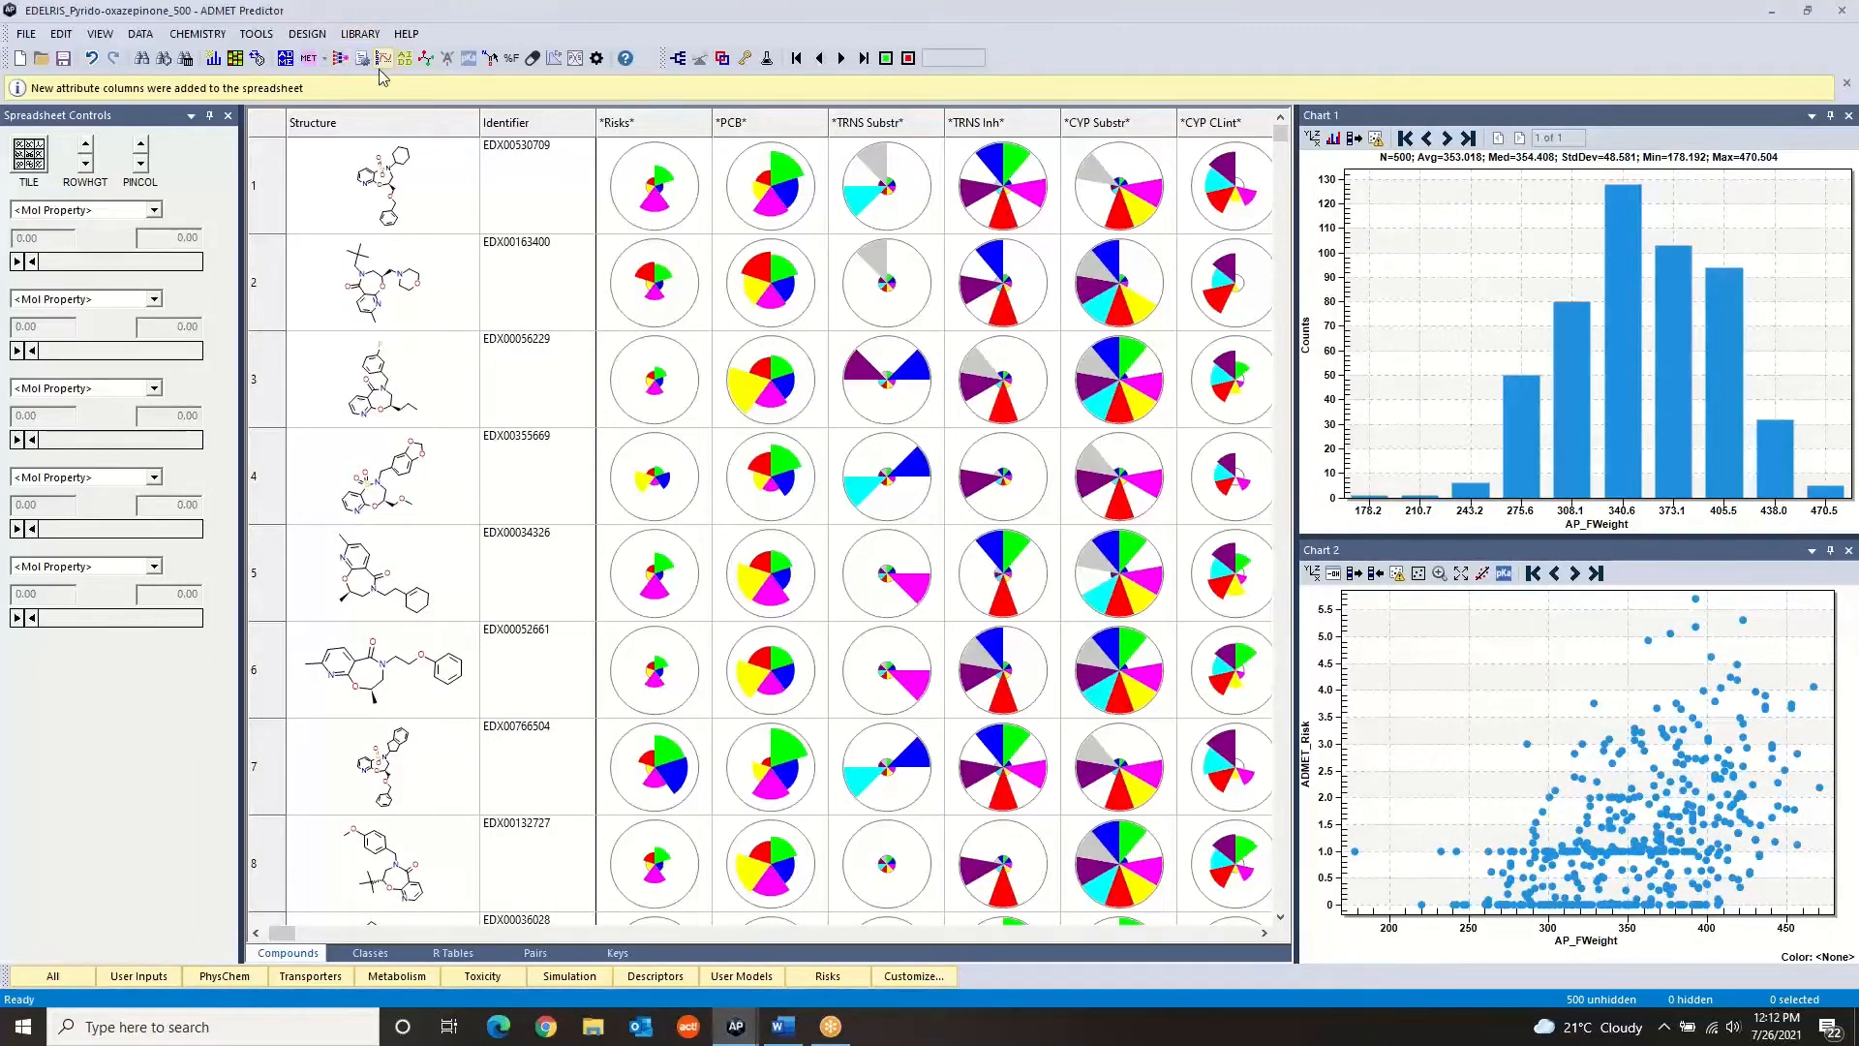
Turn the MedChem features off and back on
left_click(91, 41)
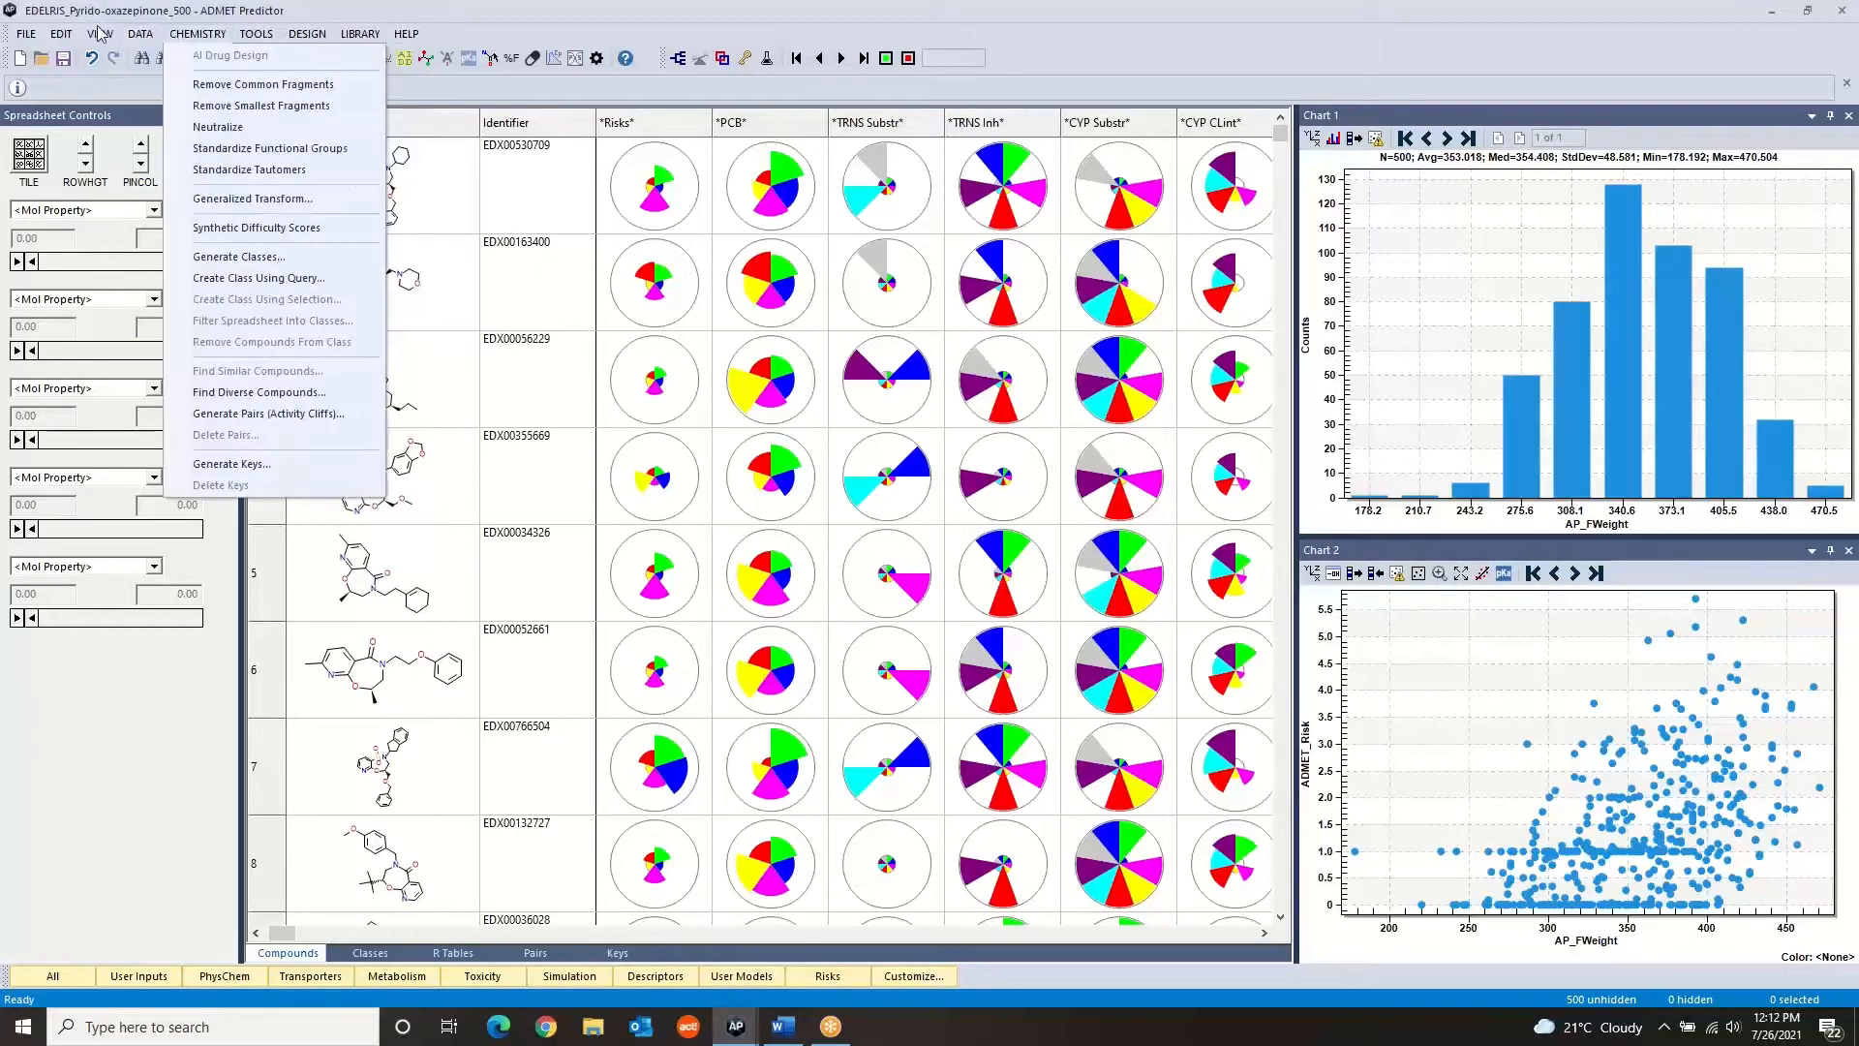
mouse_move(100, 33)
left_click(143, 327)
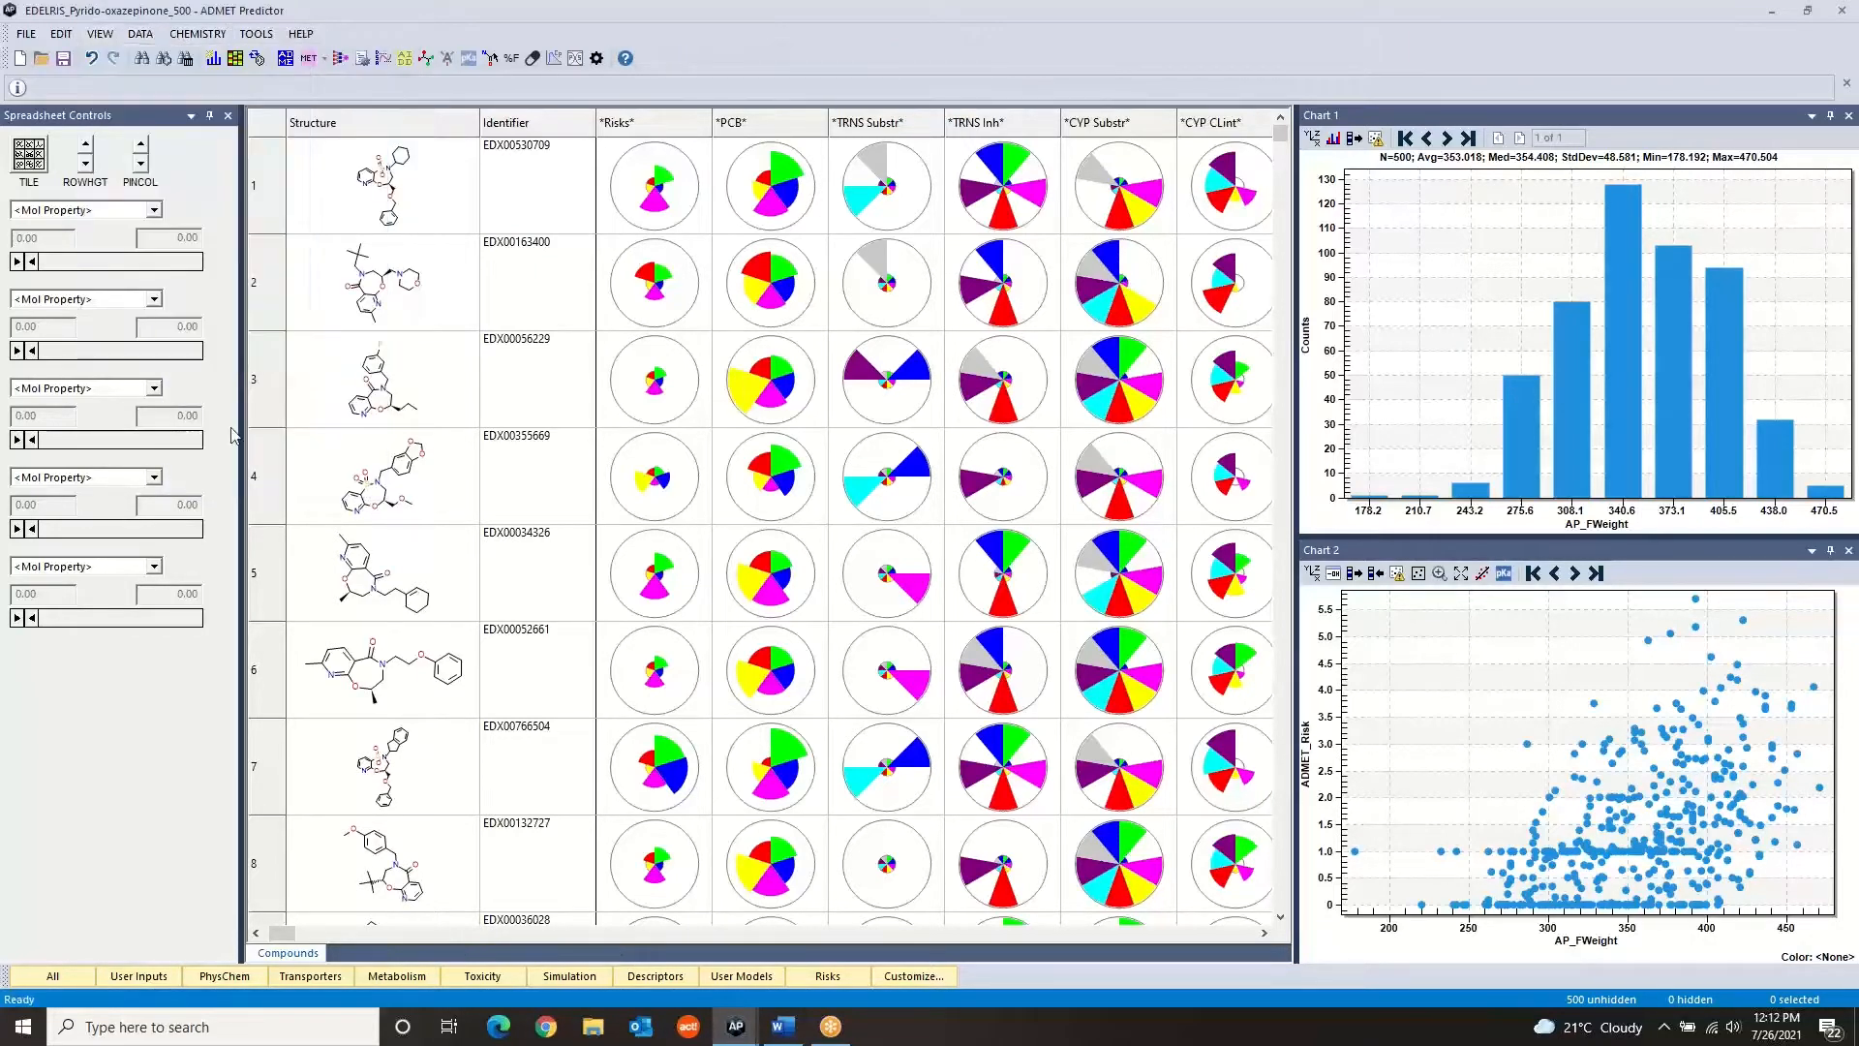
left_click(100, 33)
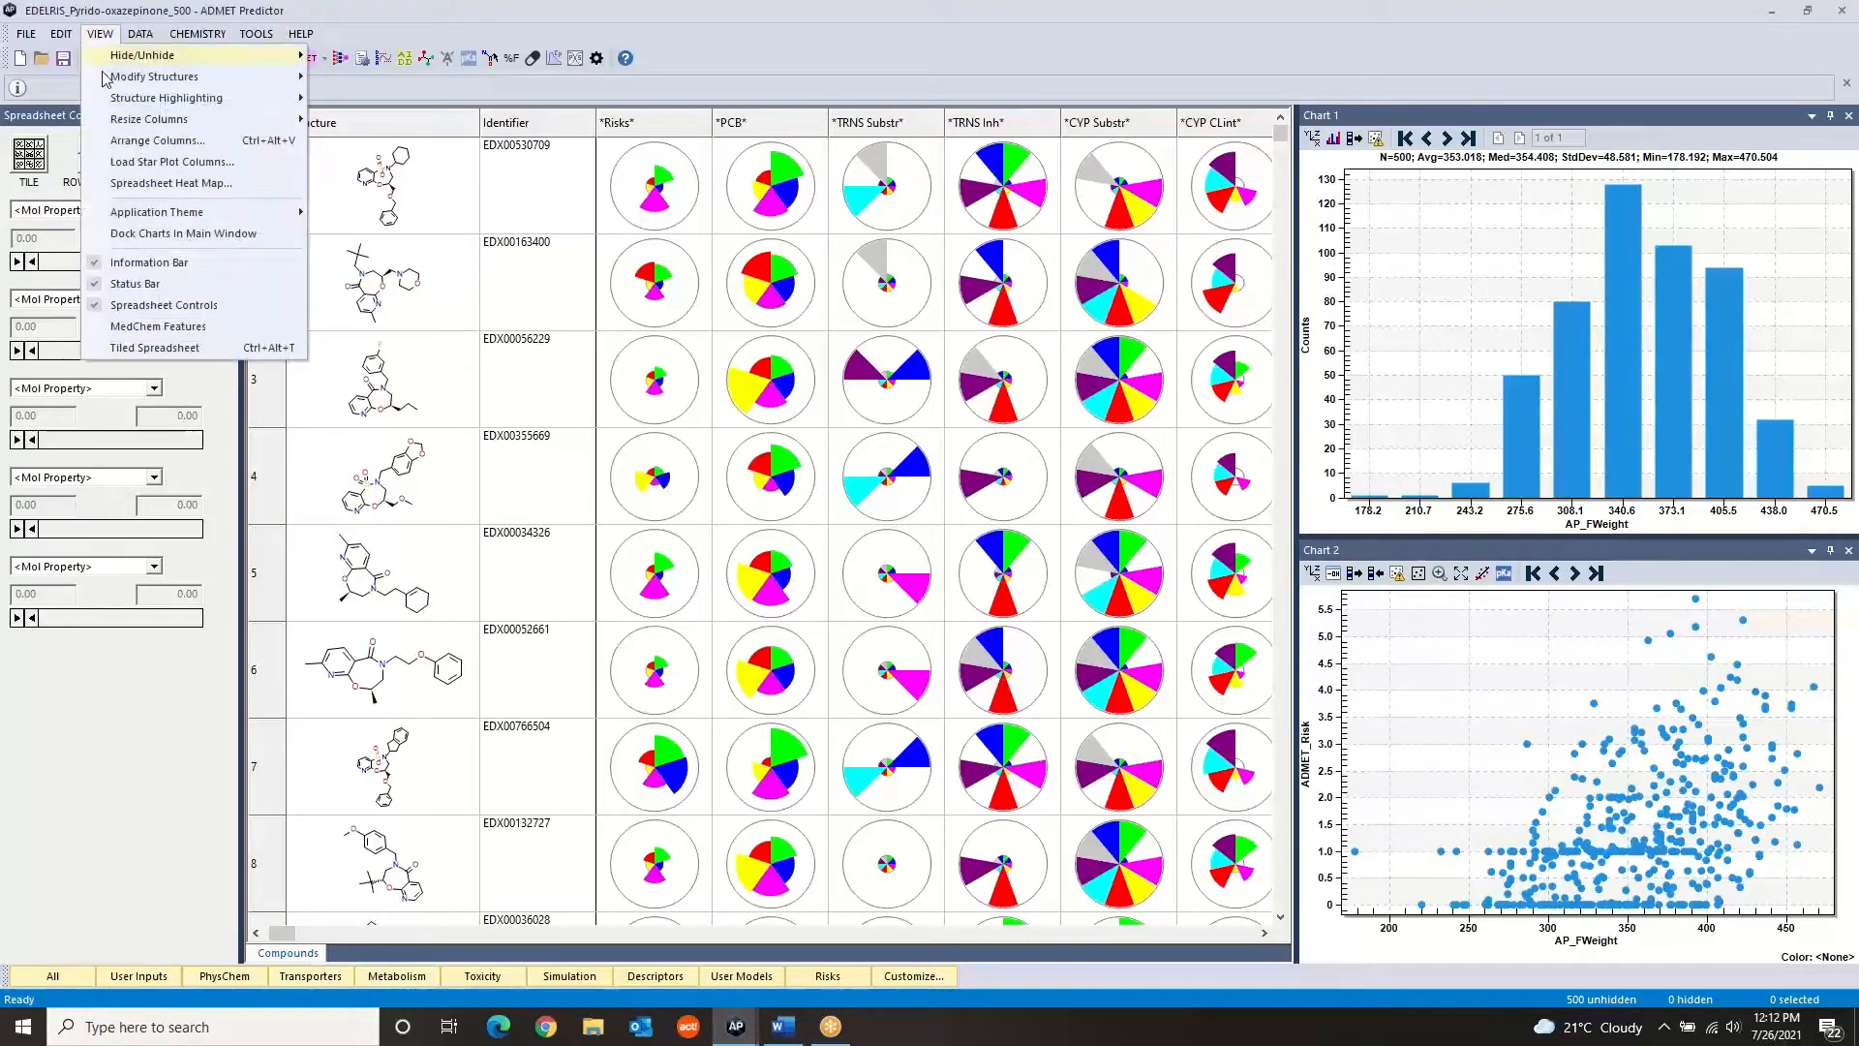
left_click(136, 326)
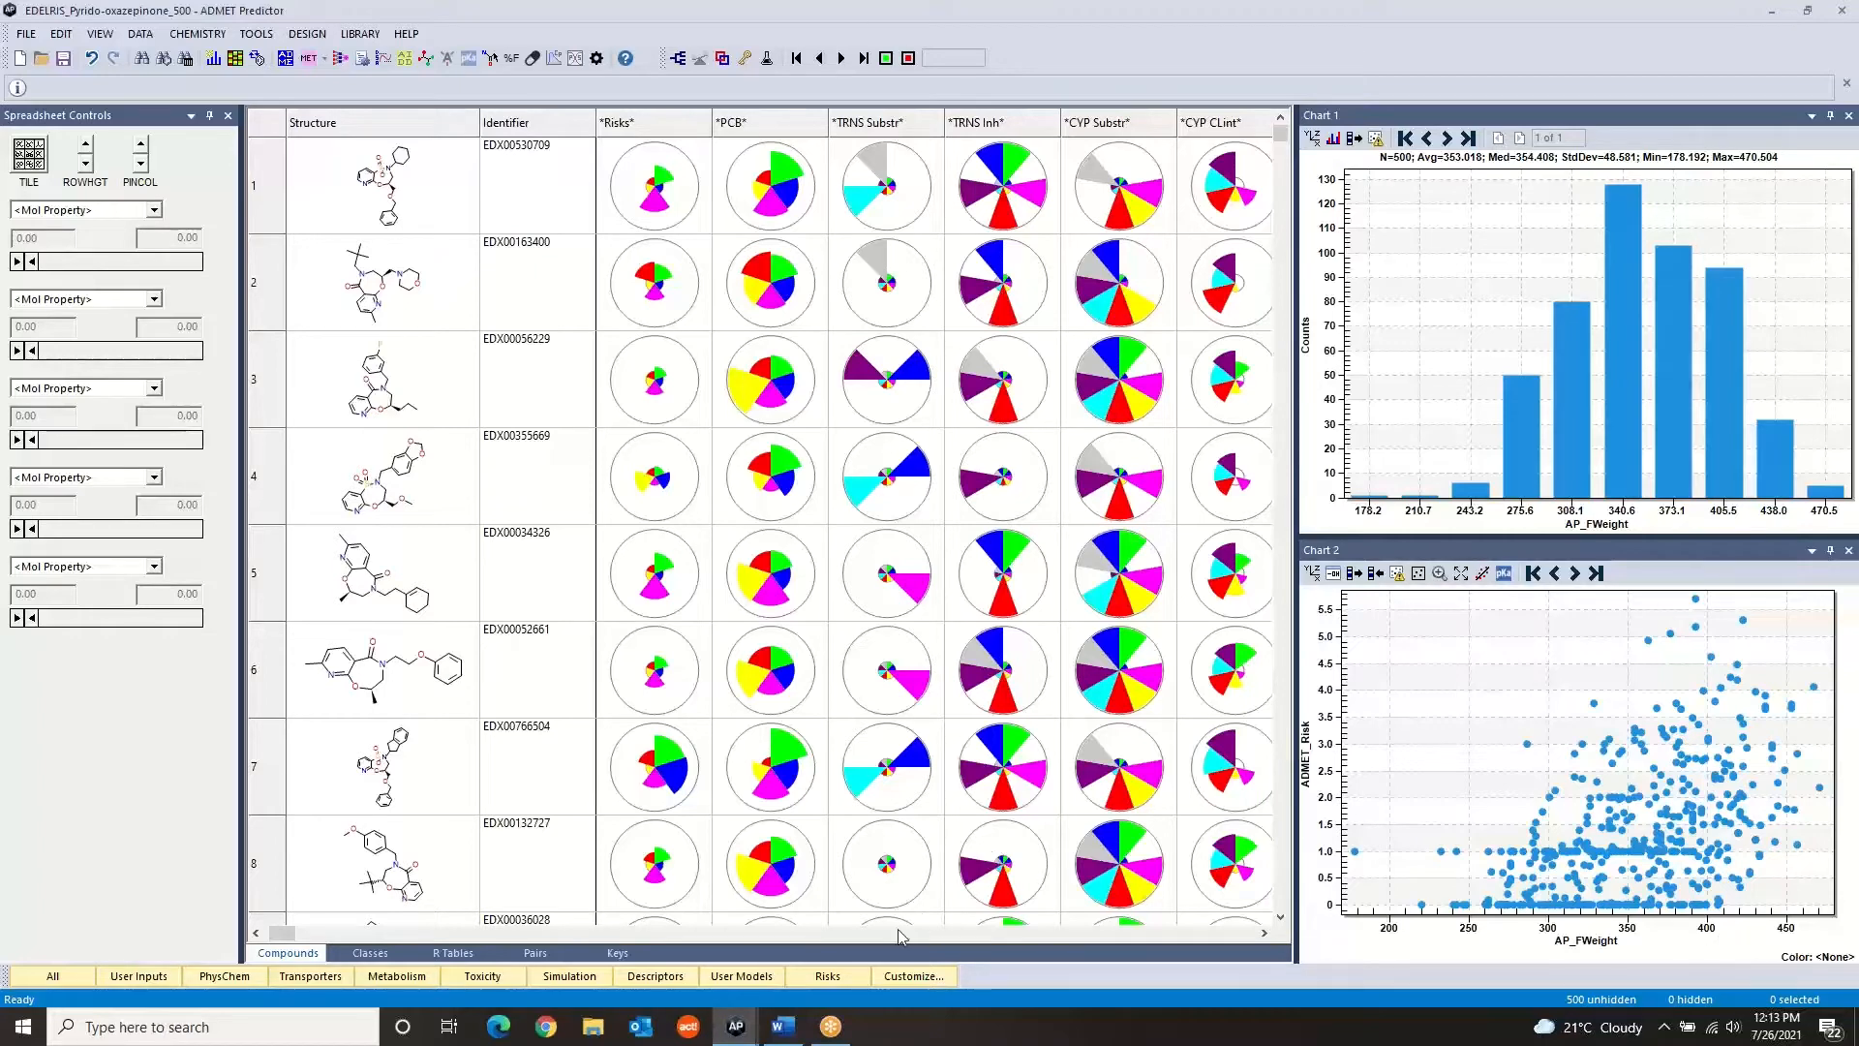
View the classes spreadsheet with its class columns and go back to the compounds spreadsheet
mouse_move(897, 910)
left_click(368, 956)
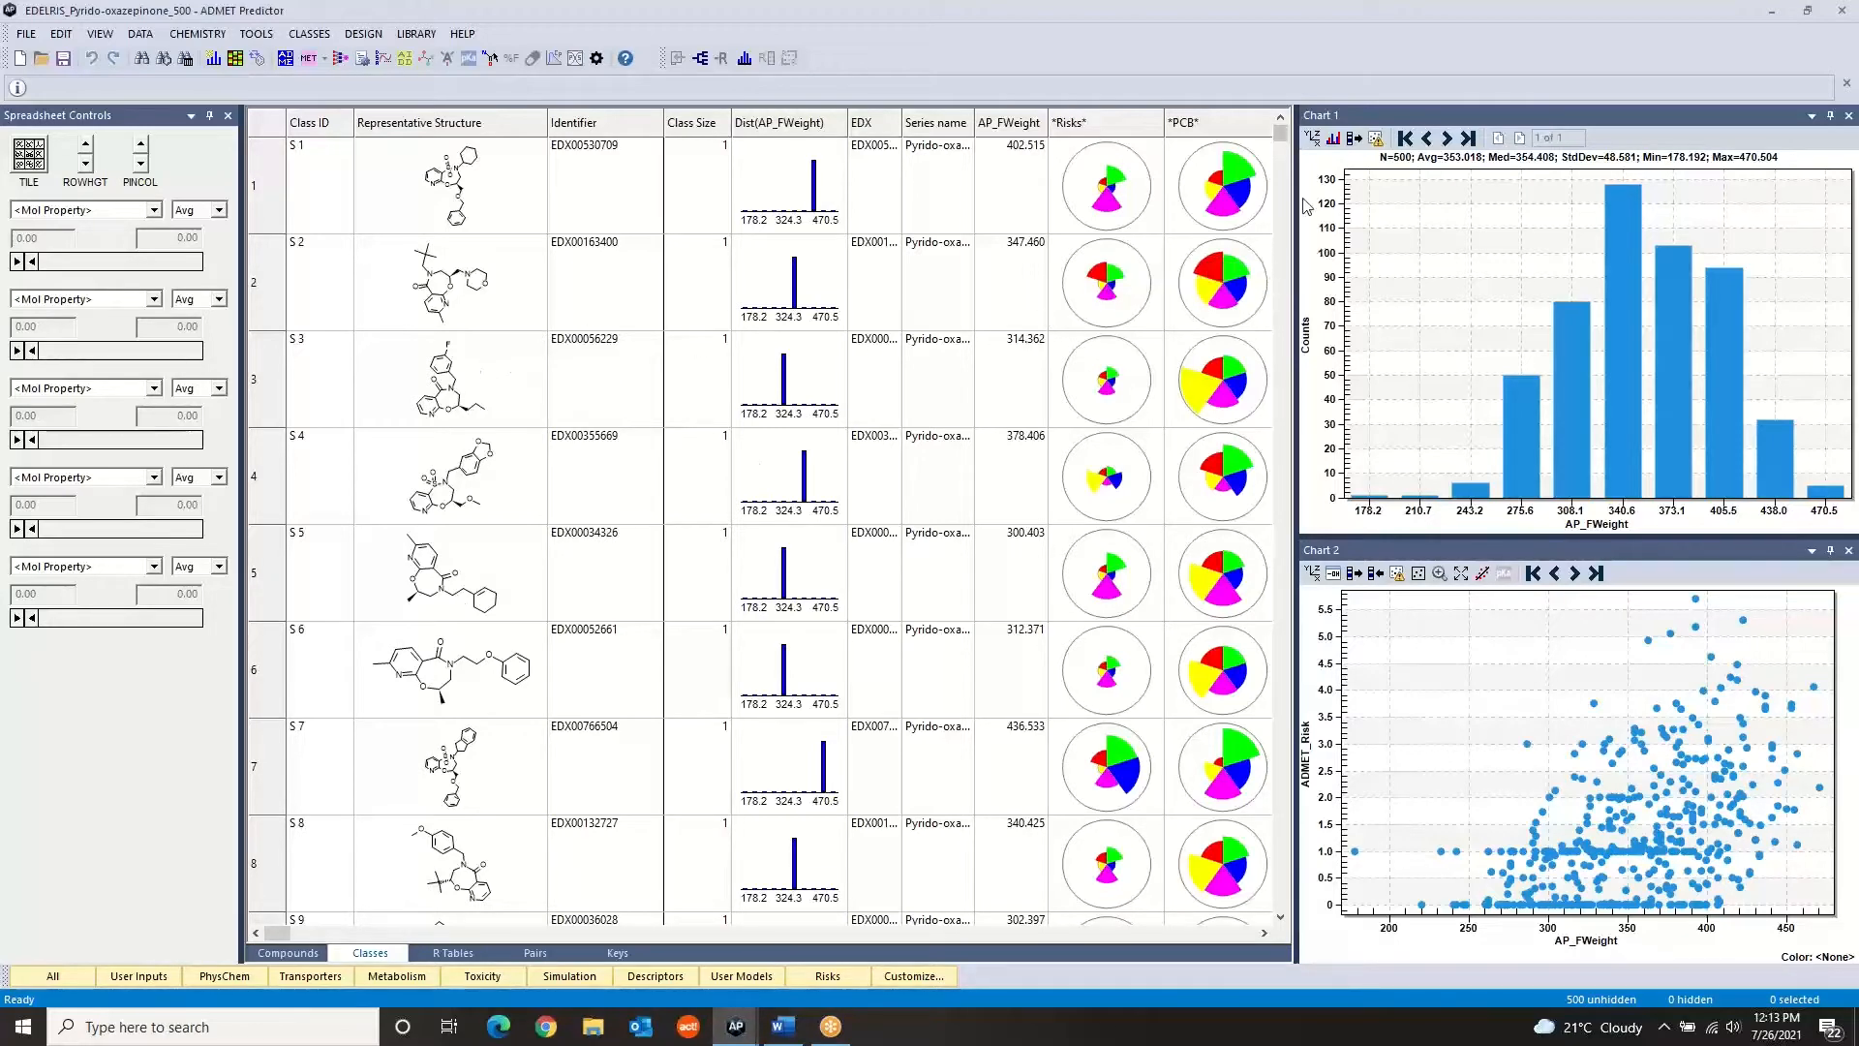
left_click_drag(1281, 135, 1305, 94)
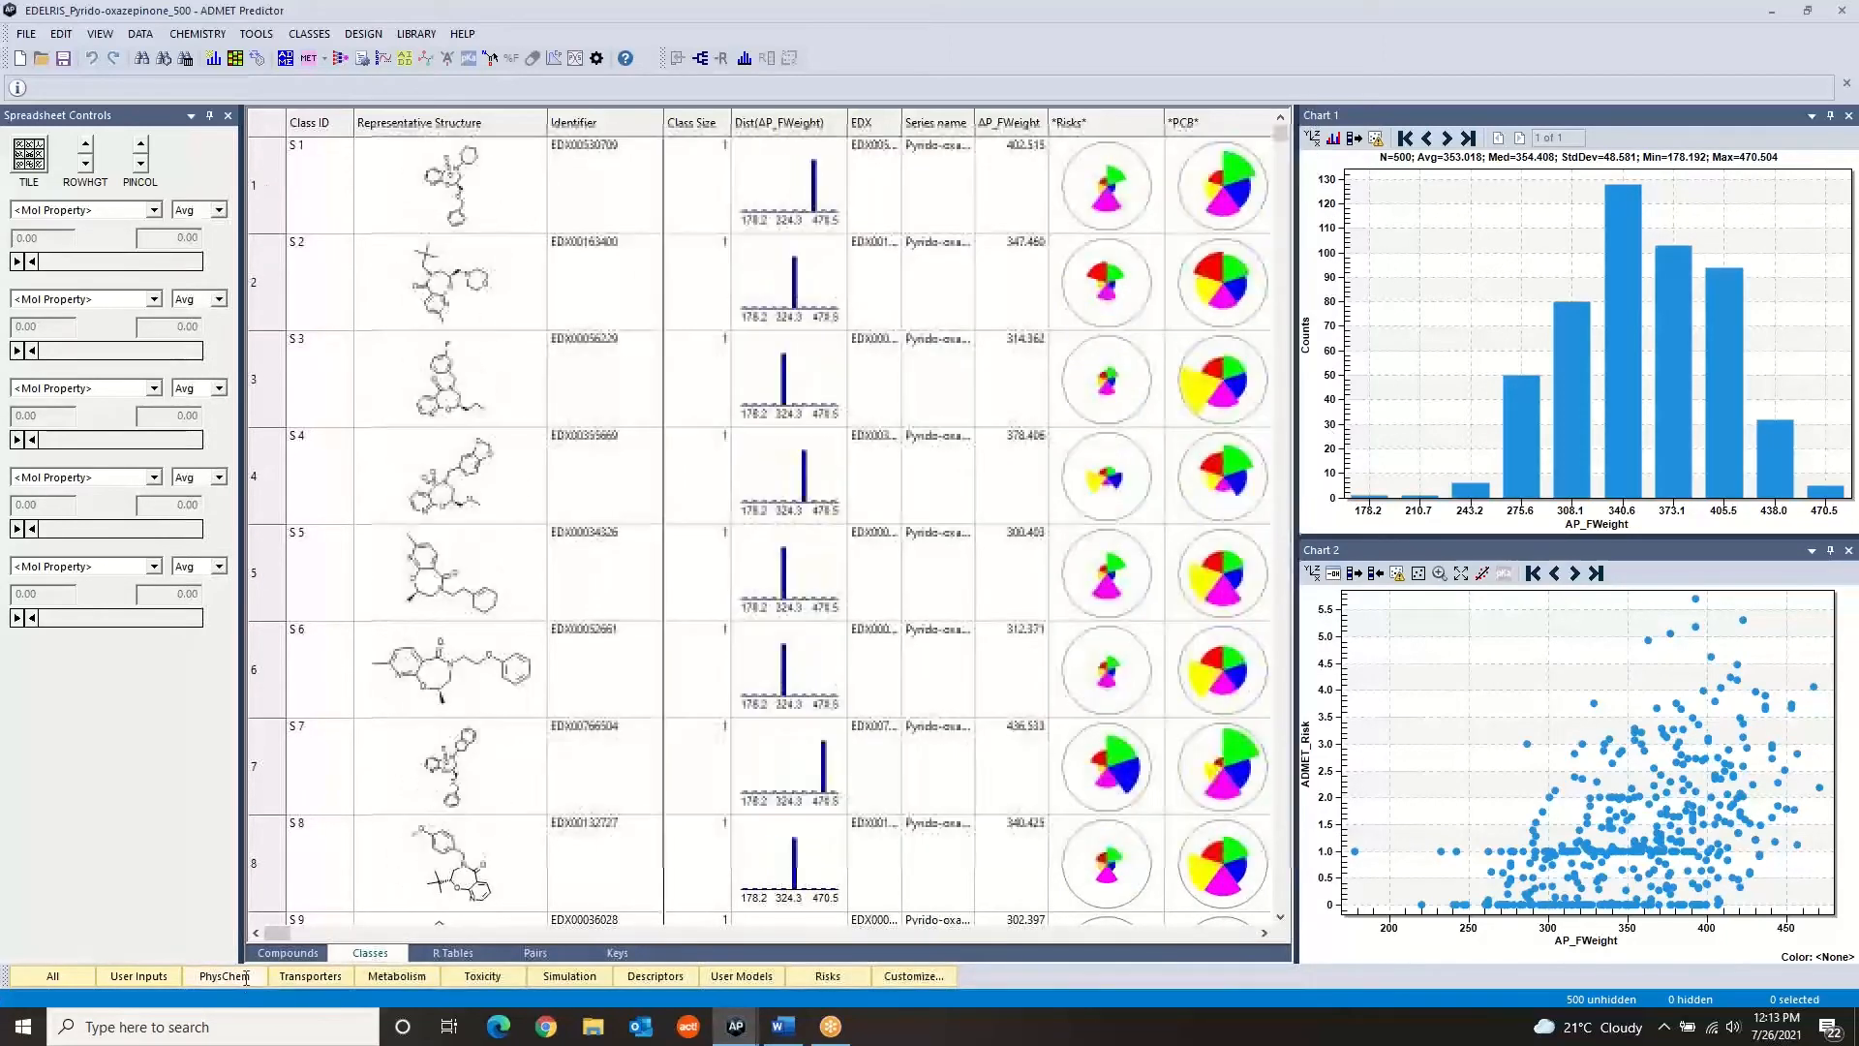
left_click(279, 953)
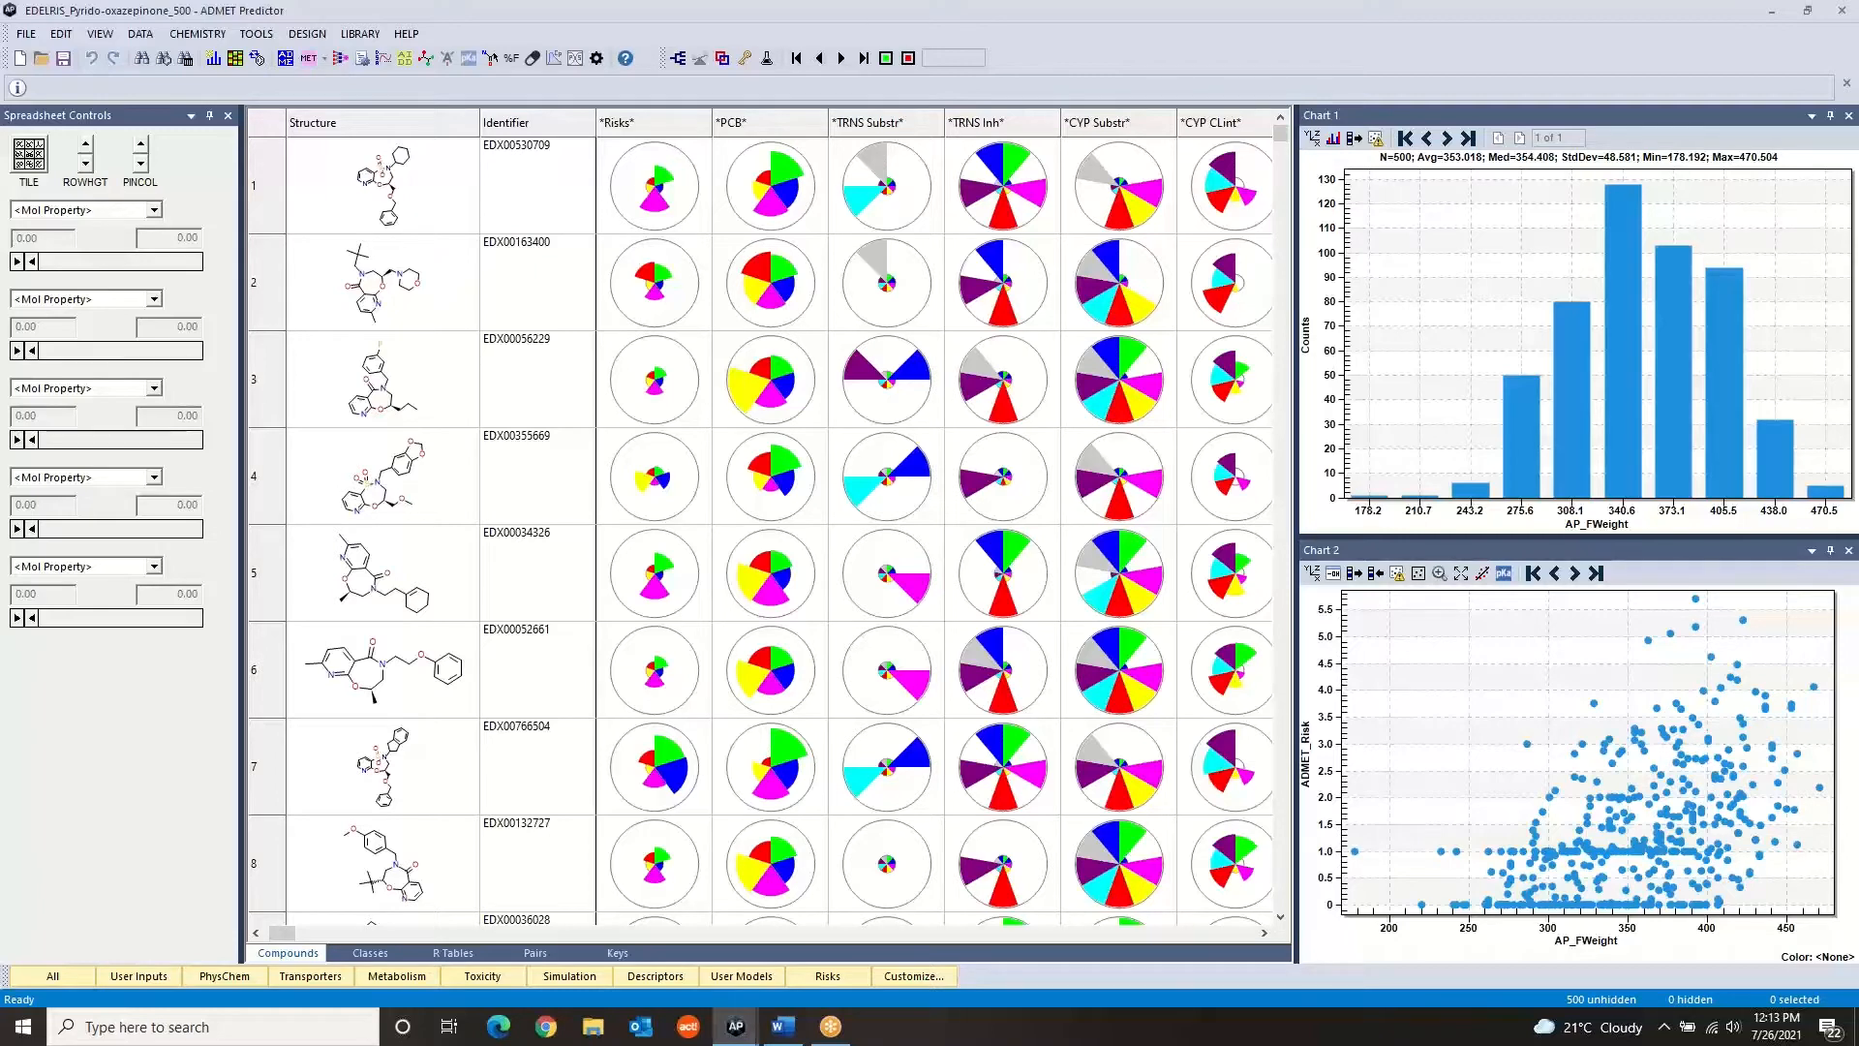
Generate compound classes with the ring-anchored systems method and bring the Class List column into view
left_click(206, 37)
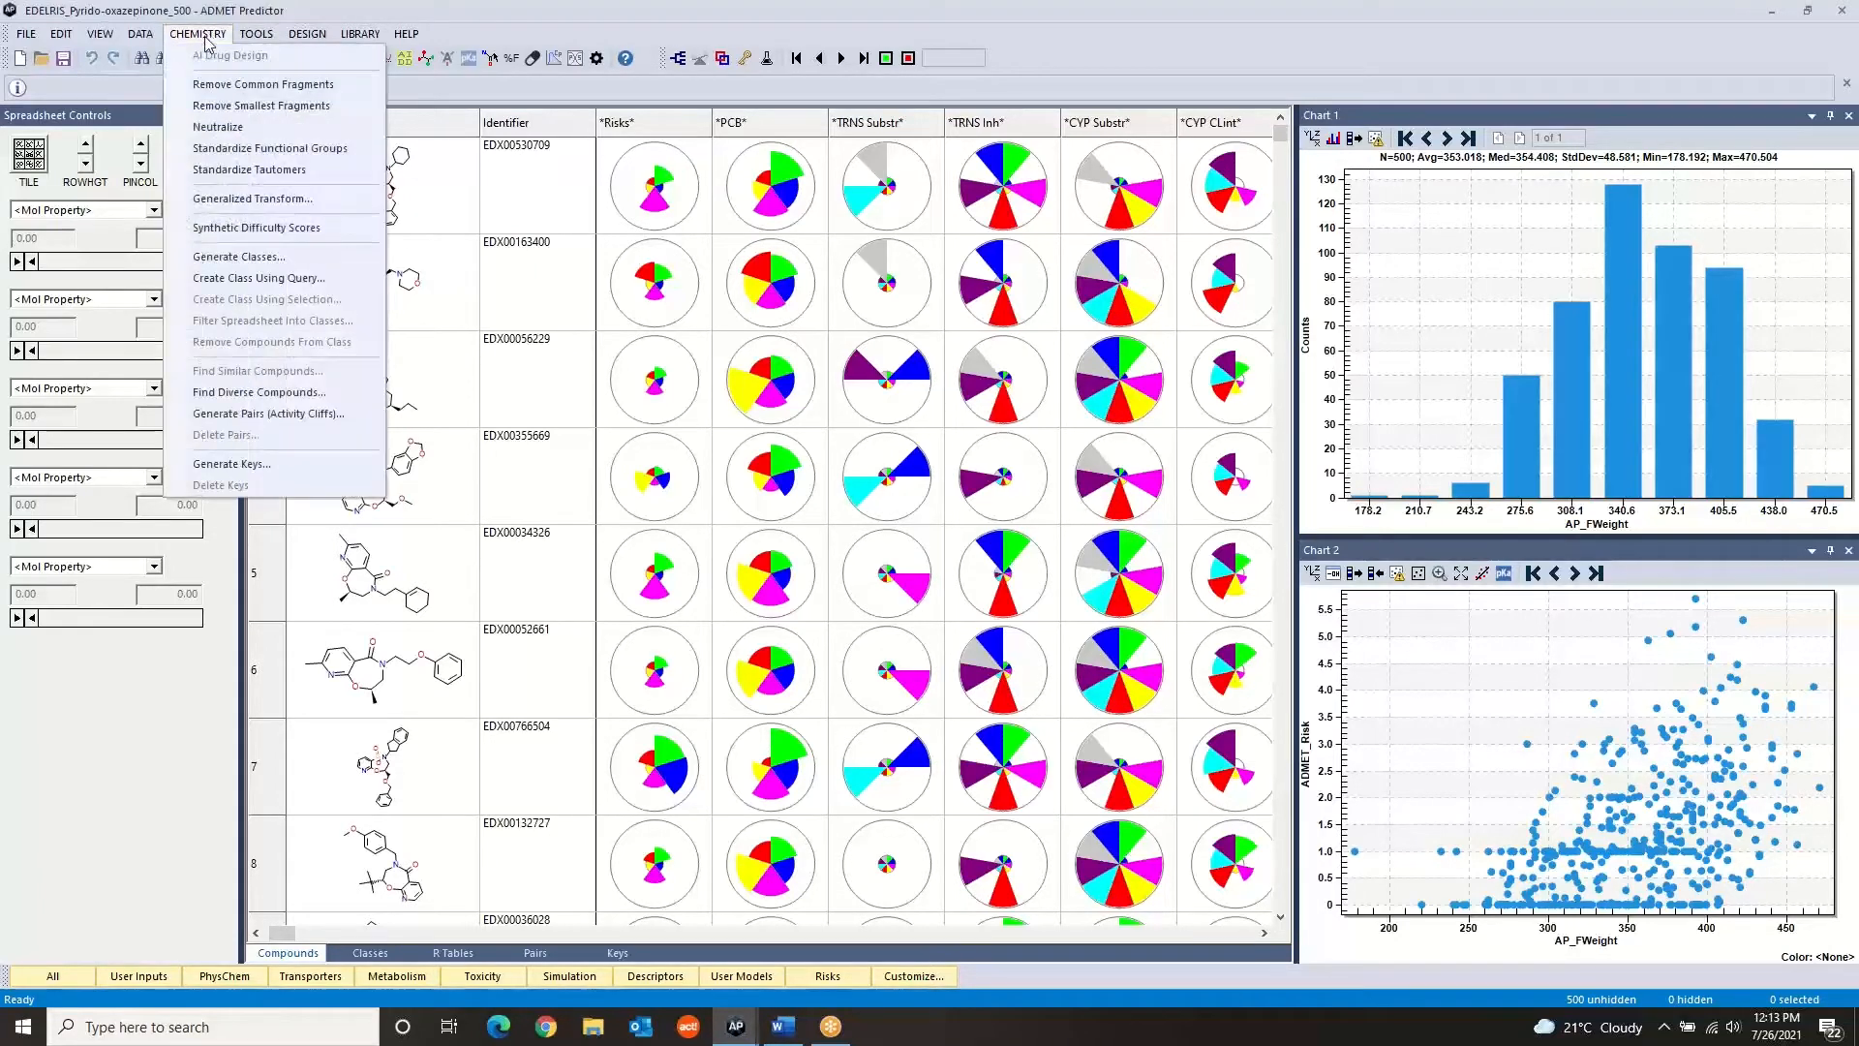
left_click(227, 258)
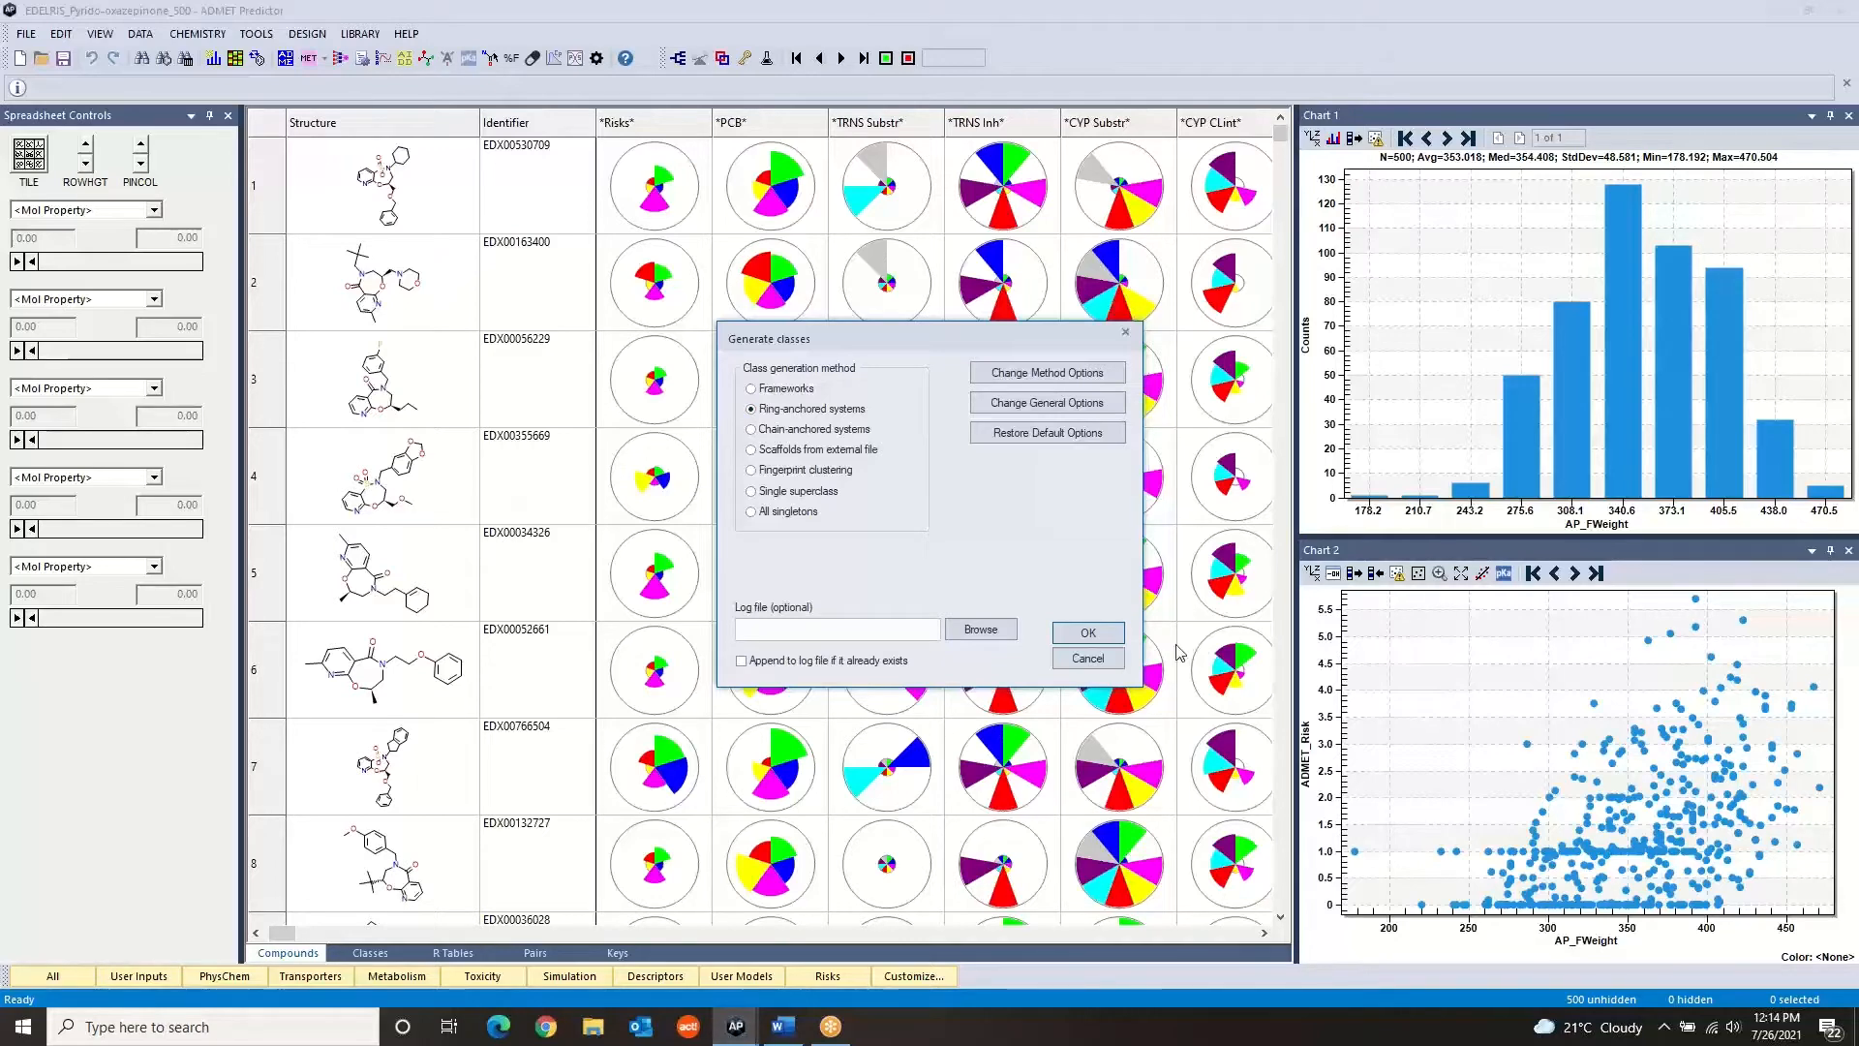
left_click(1088, 633)
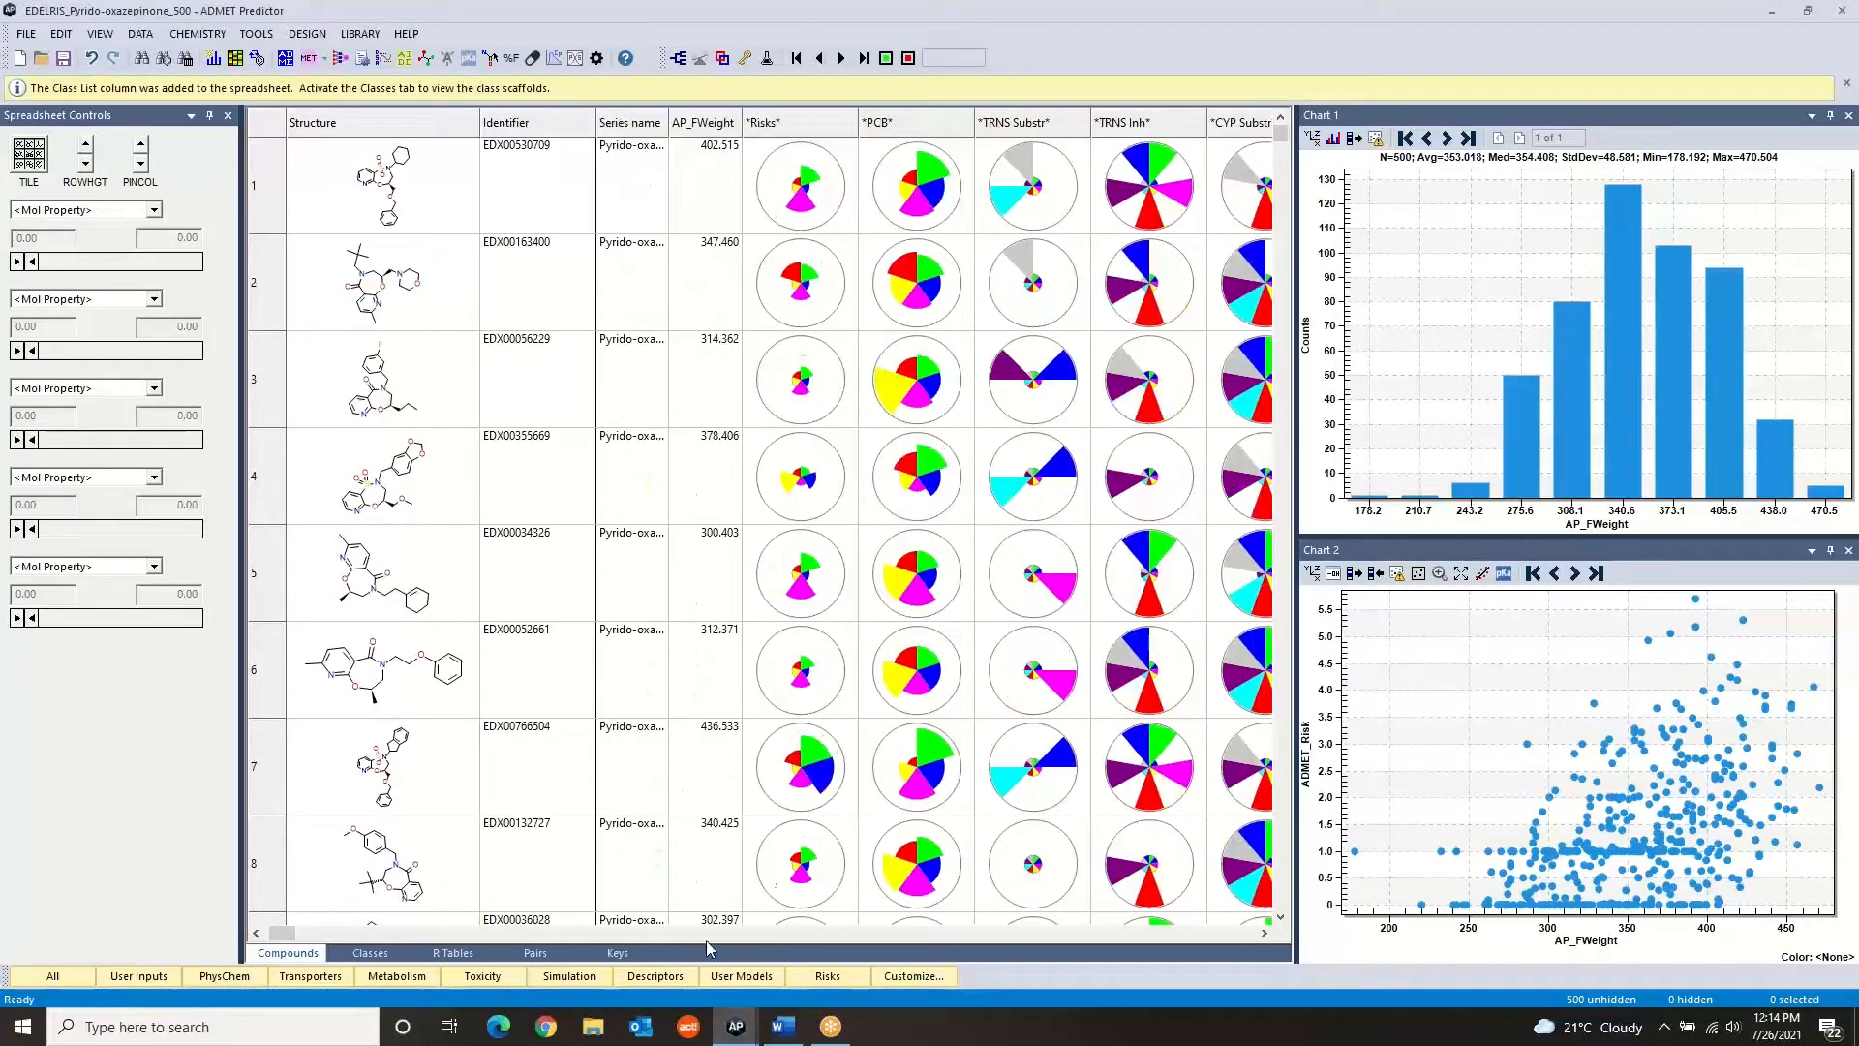
left_click(256, 932)
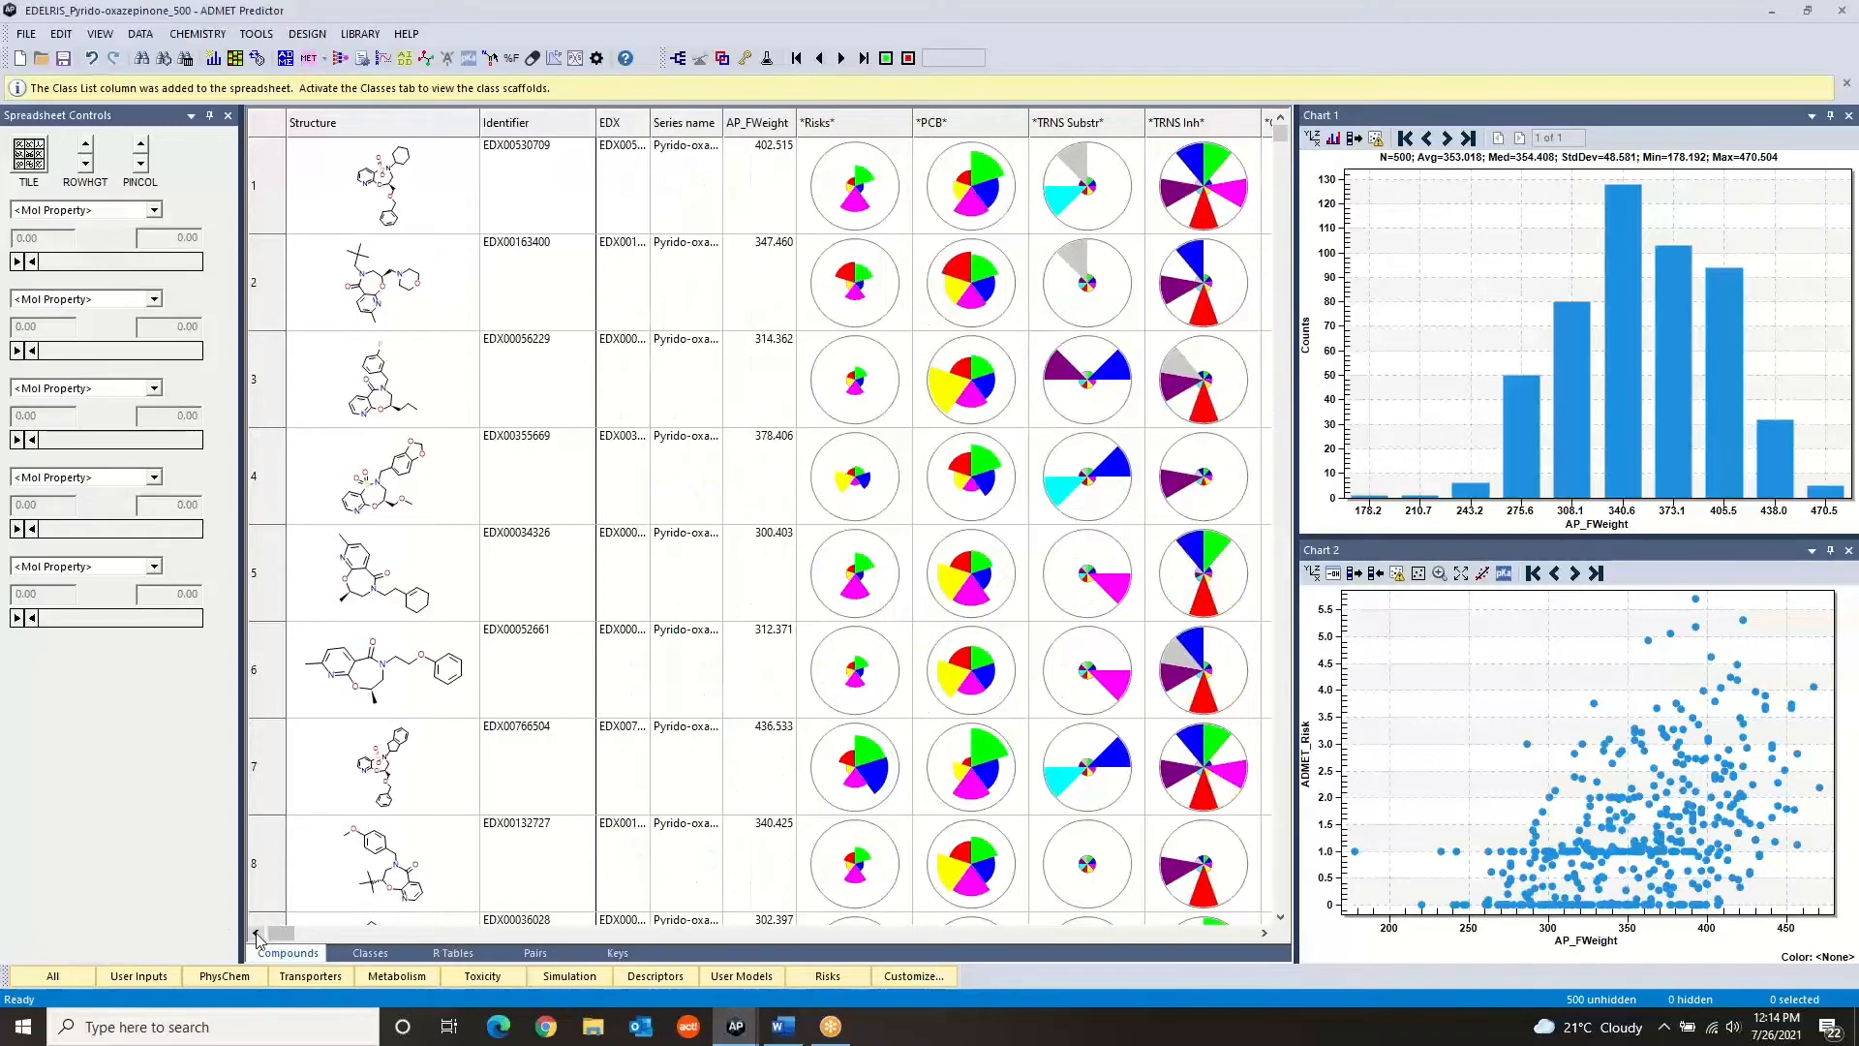
left_click(255, 932)
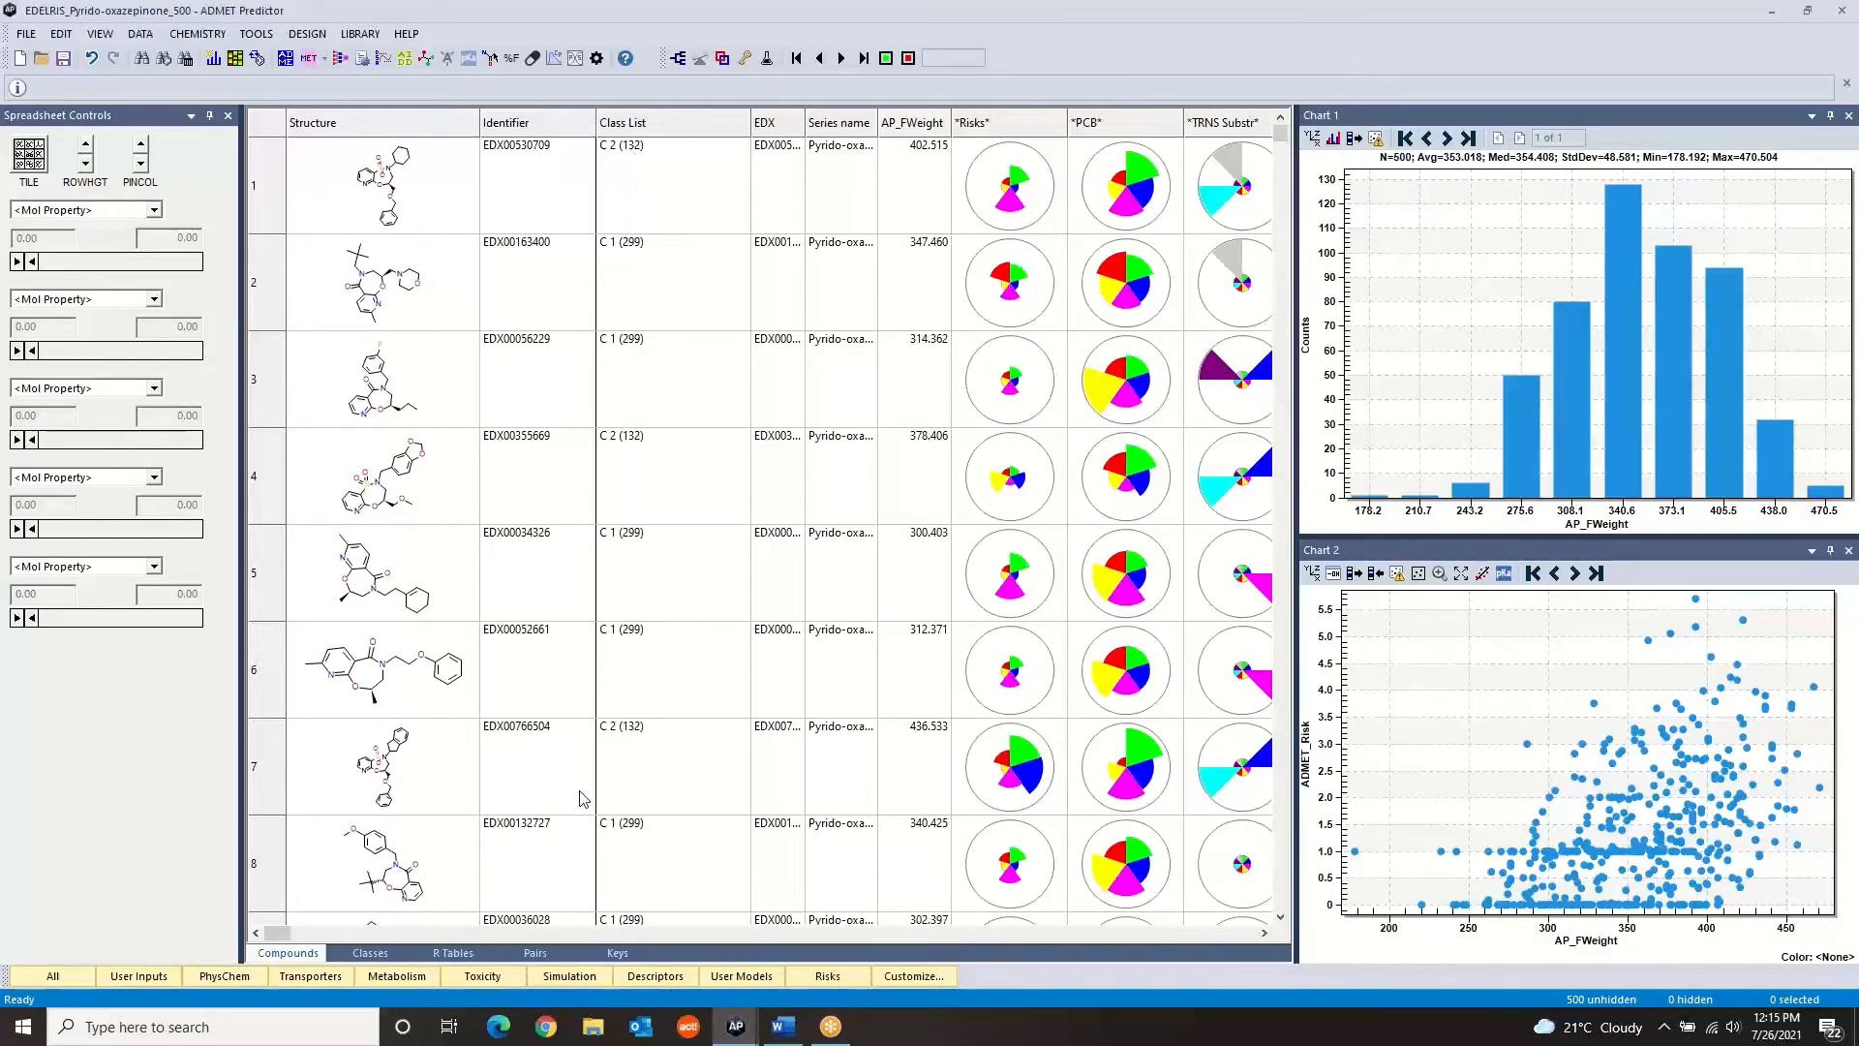
Show the generated classes and compare the scaffolds of C 1 with C 4 and of C 2 with C 3
left_click(371, 955)
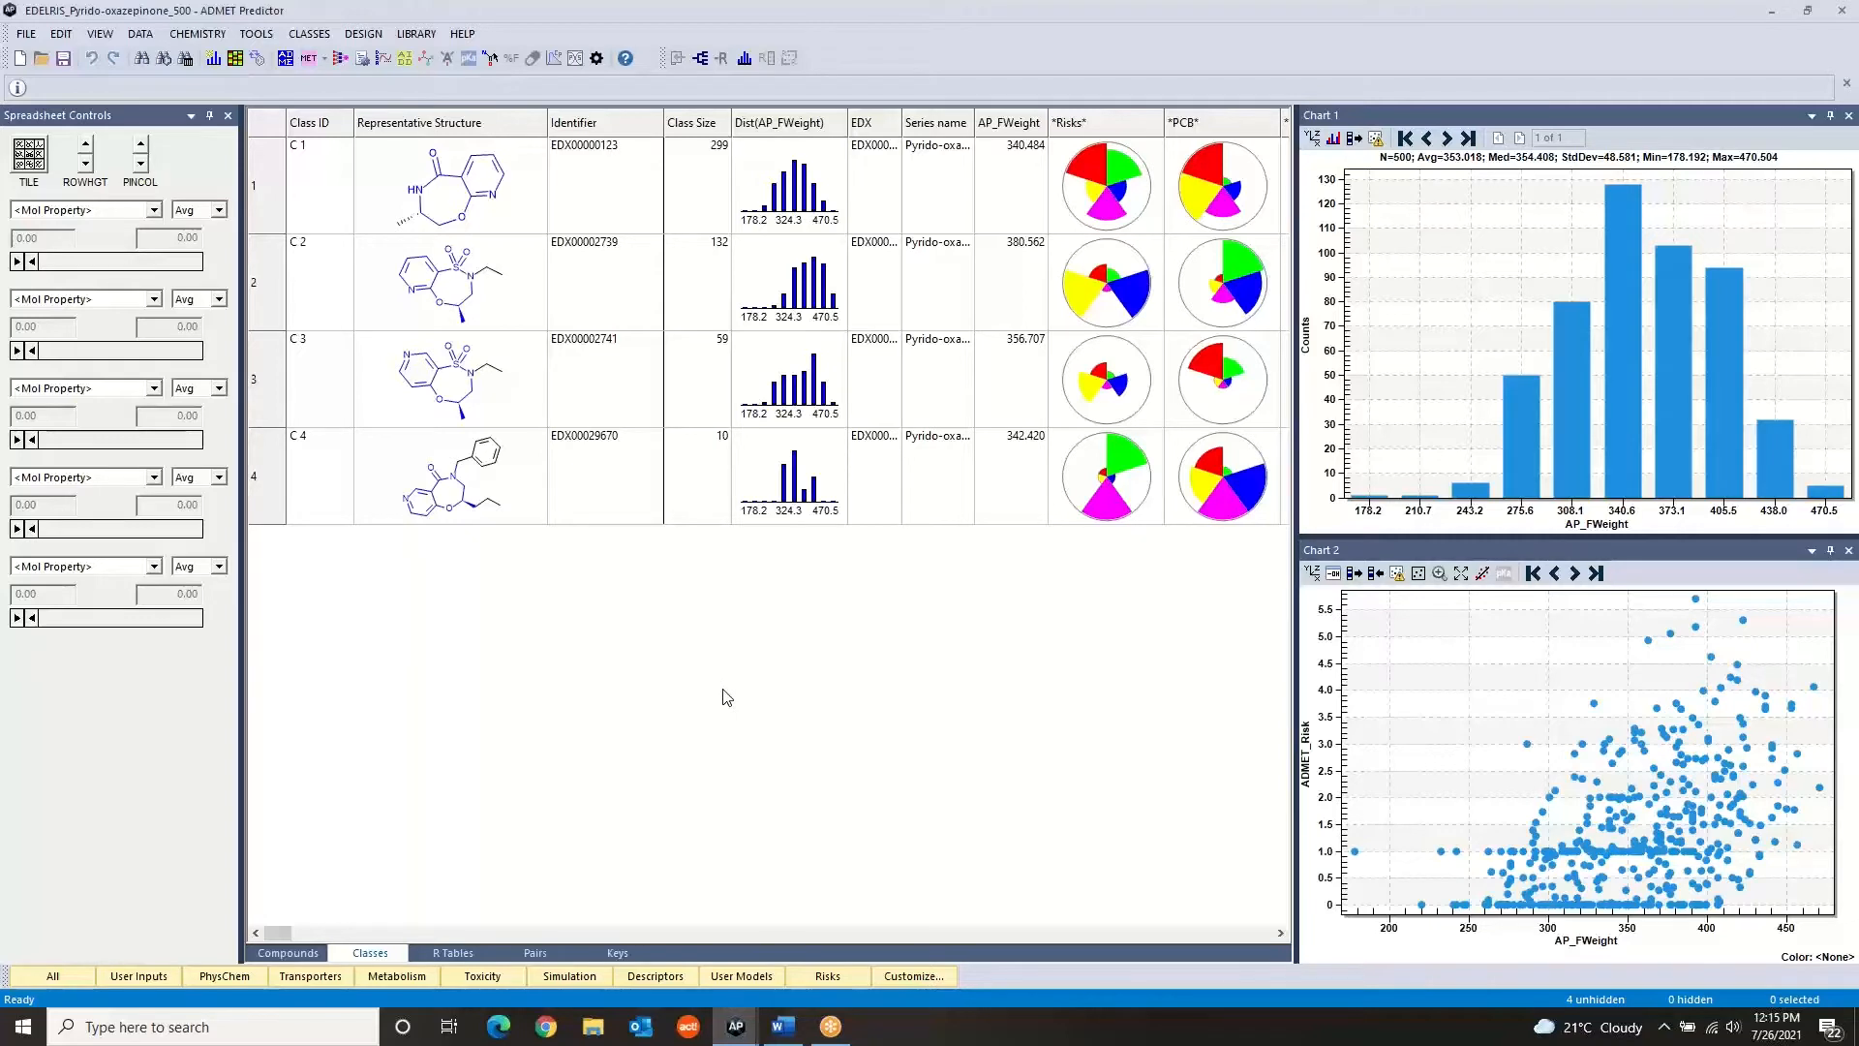
left_click(320, 200)
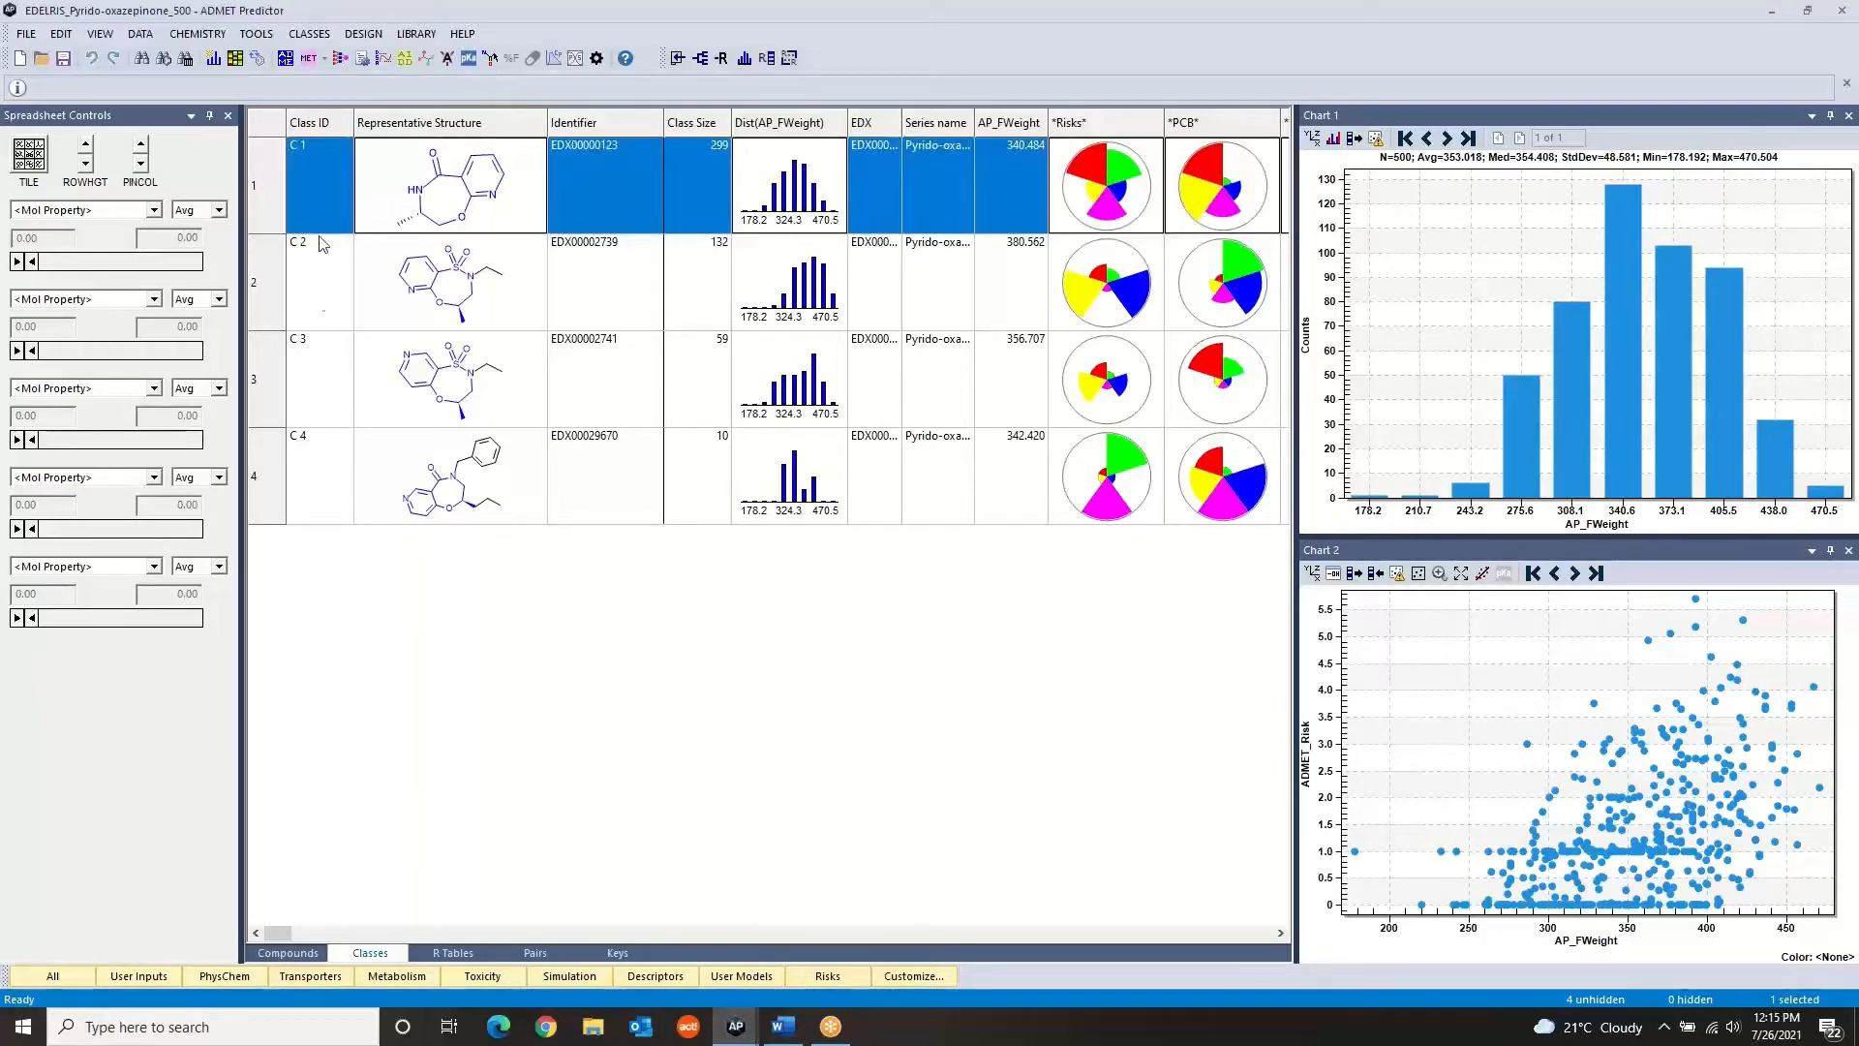
left_click(333, 495, "ctrl")
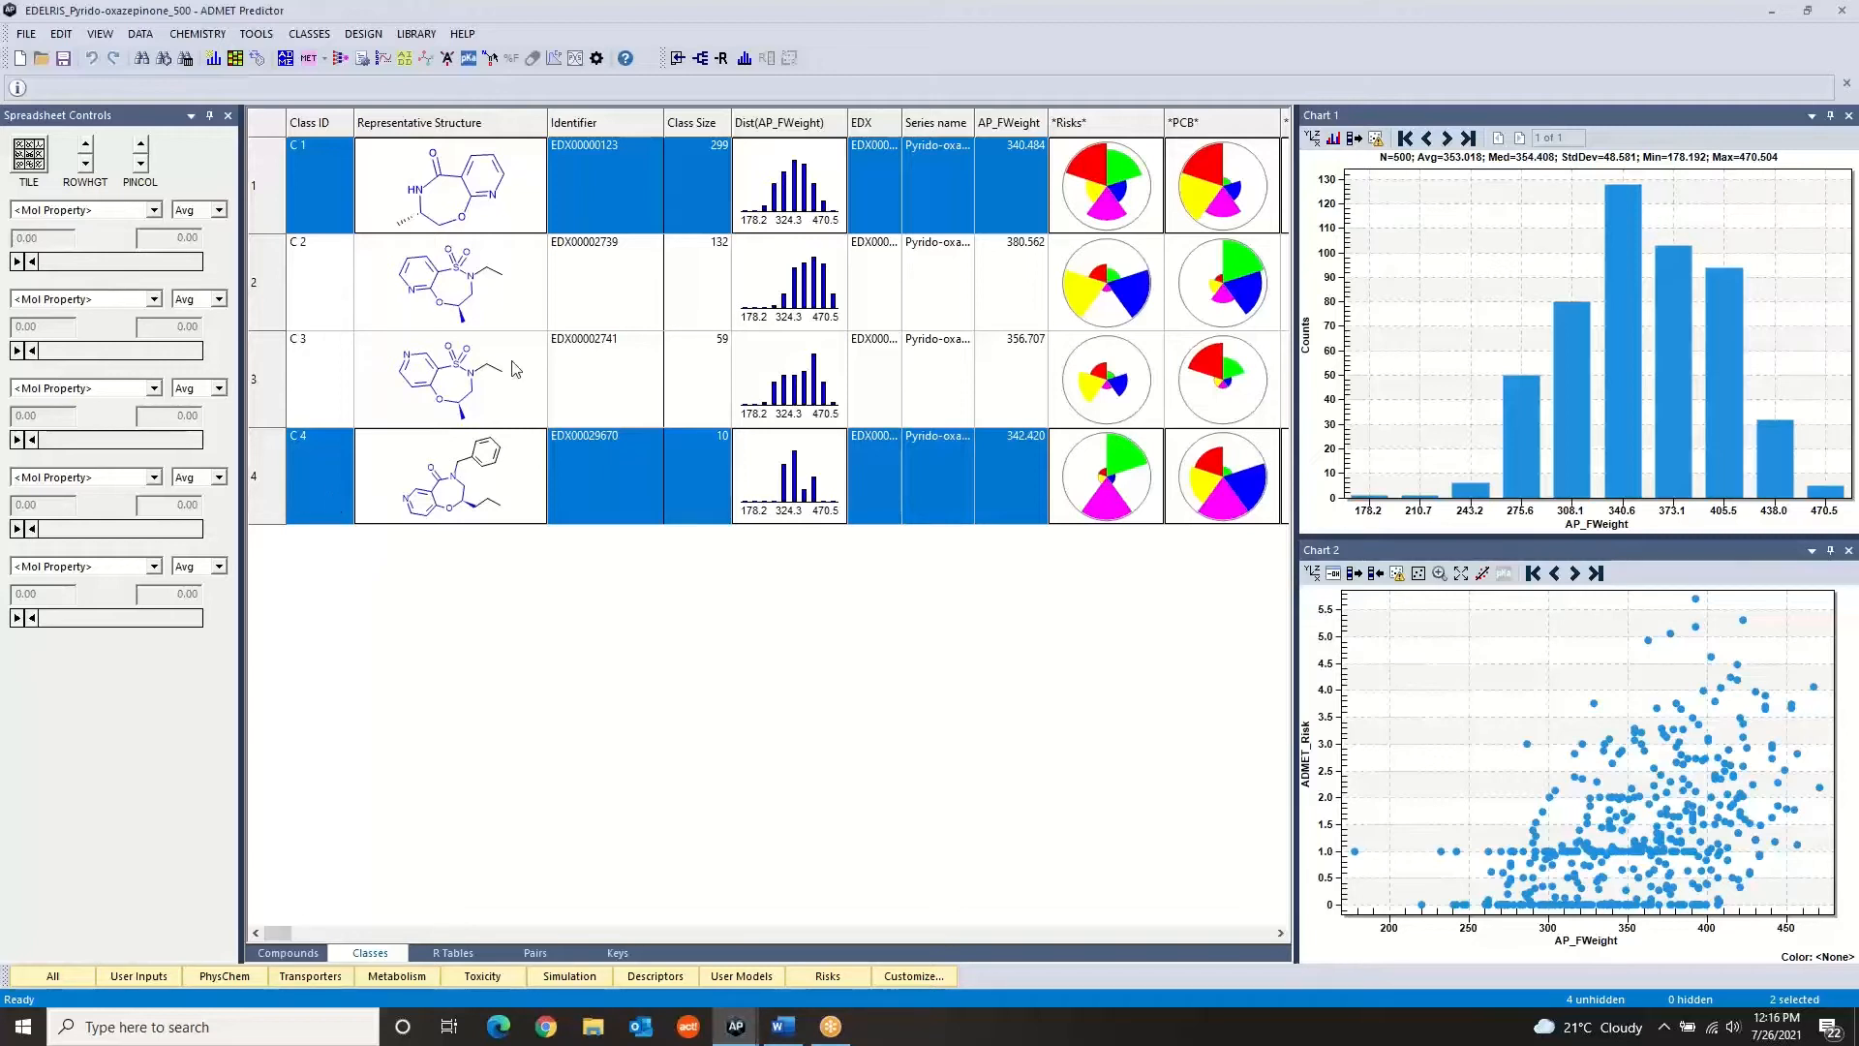
left_click(318, 280)
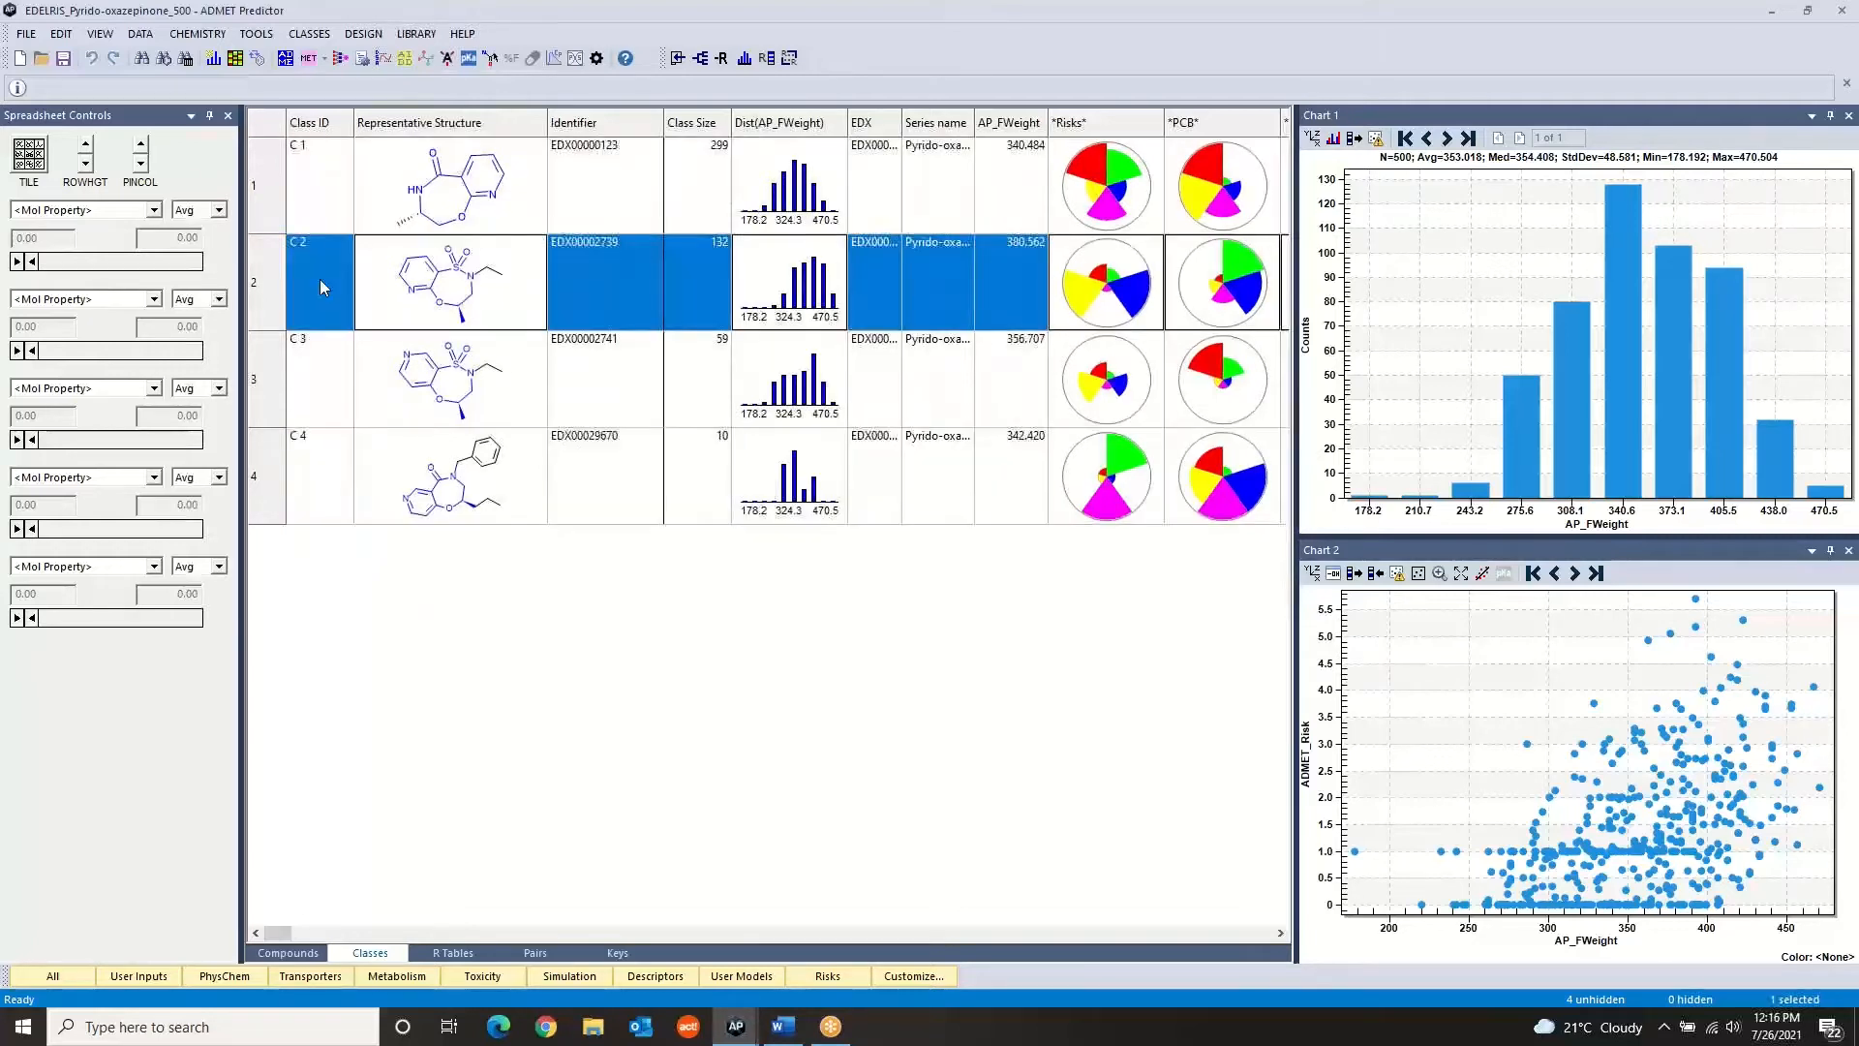
left_click(308, 377, "ctrl")
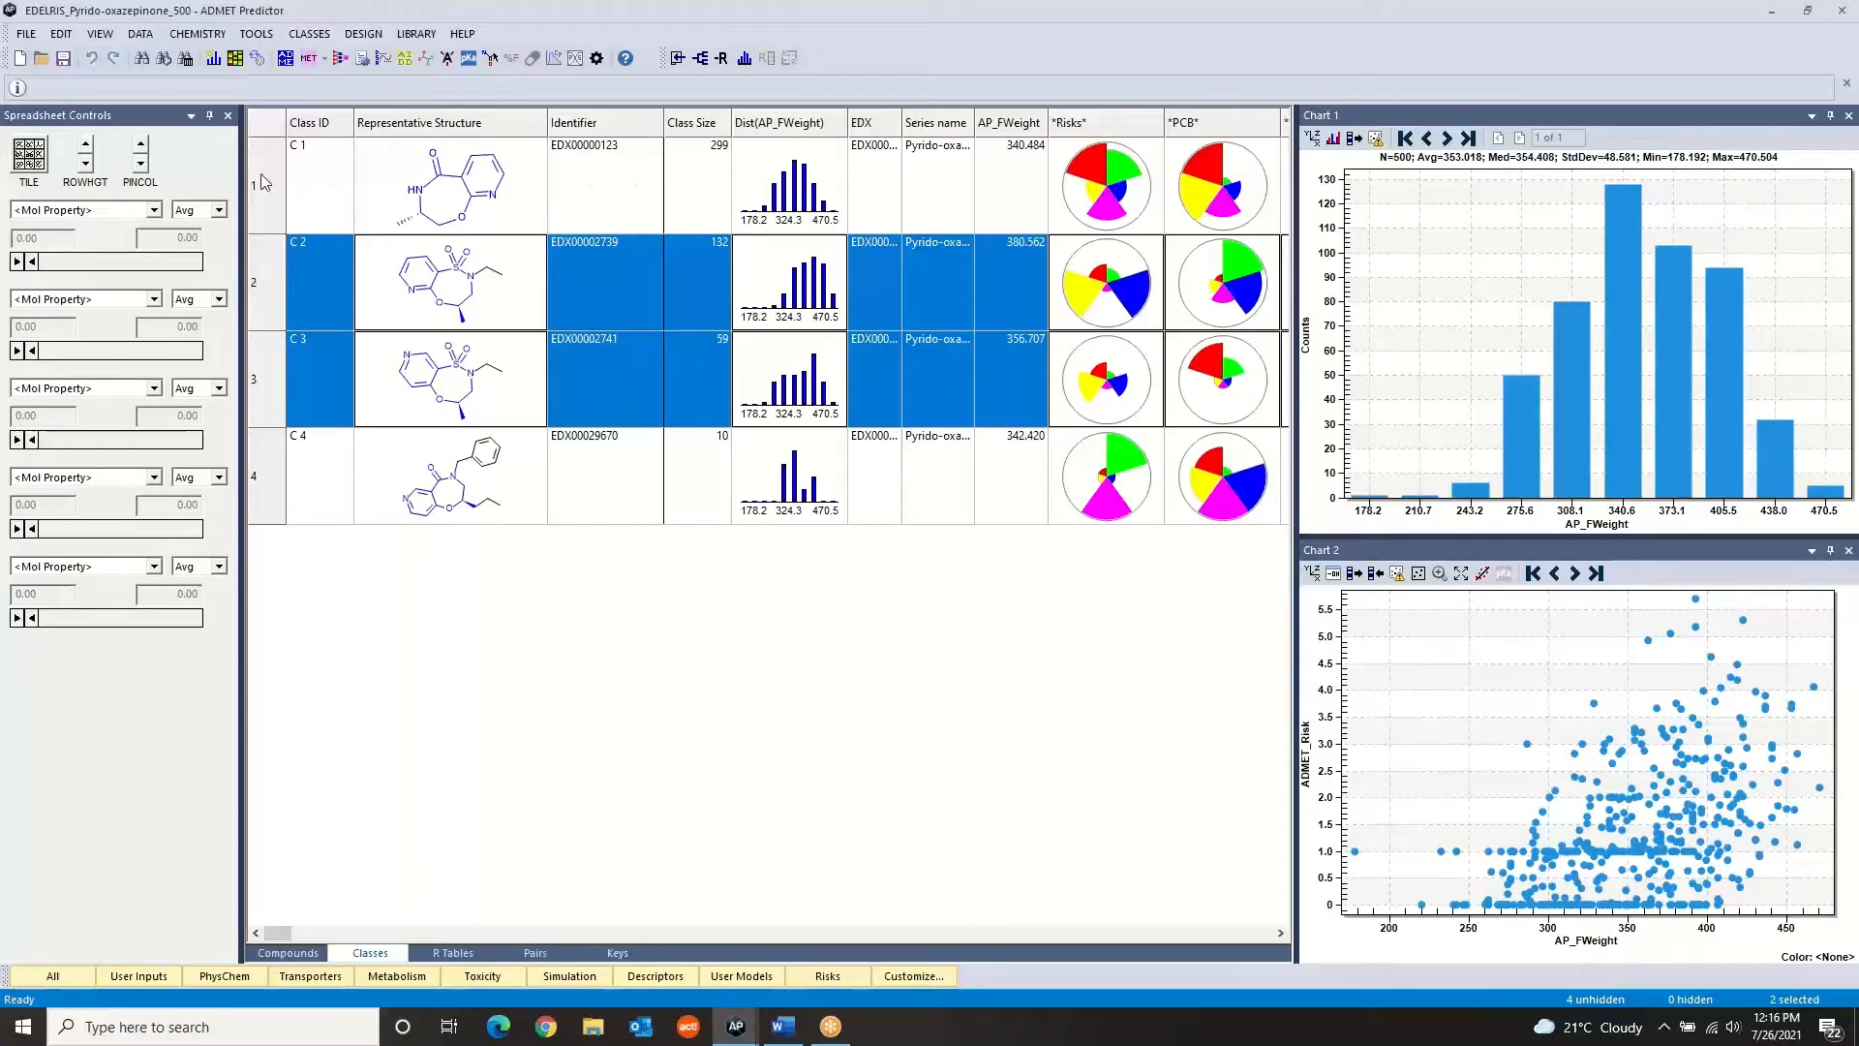
Examine the class size and weight distribution of each class from C 1 to C 4 in turn
left_click(334, 189)
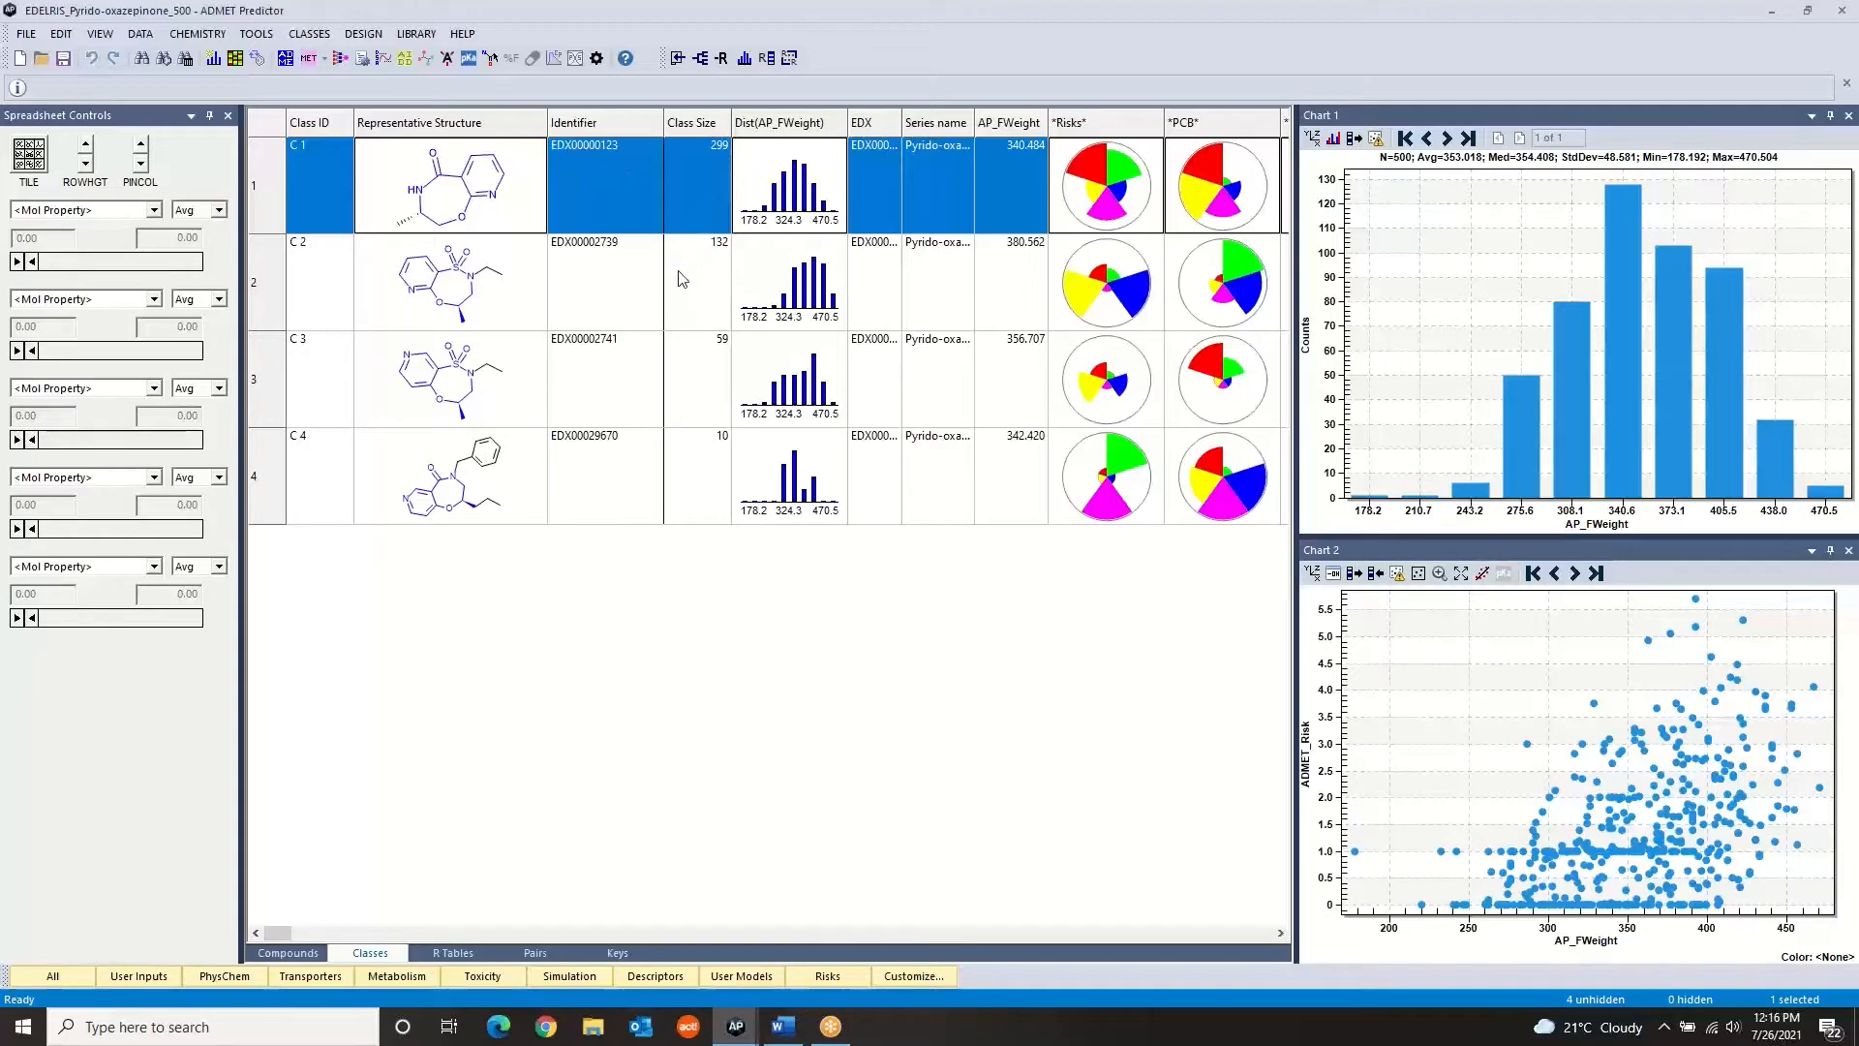
left_click(682, 298)
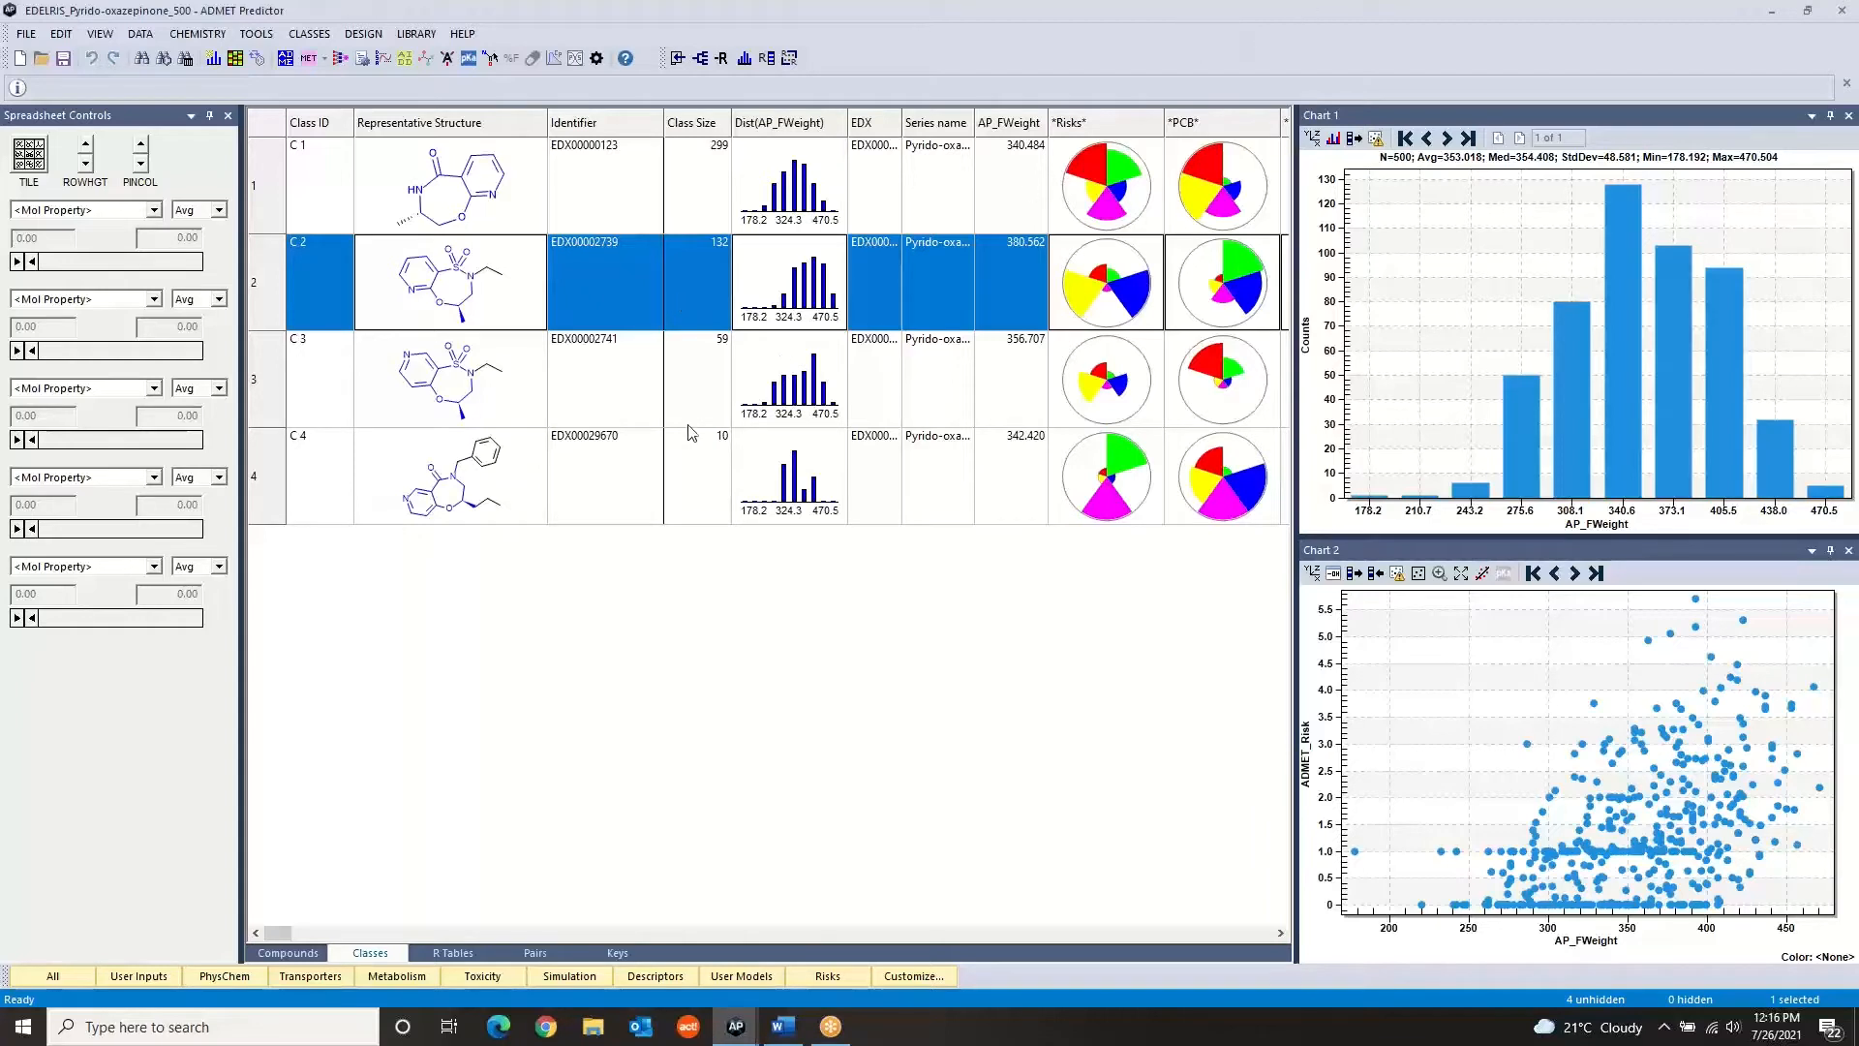
left_click(732, 405)
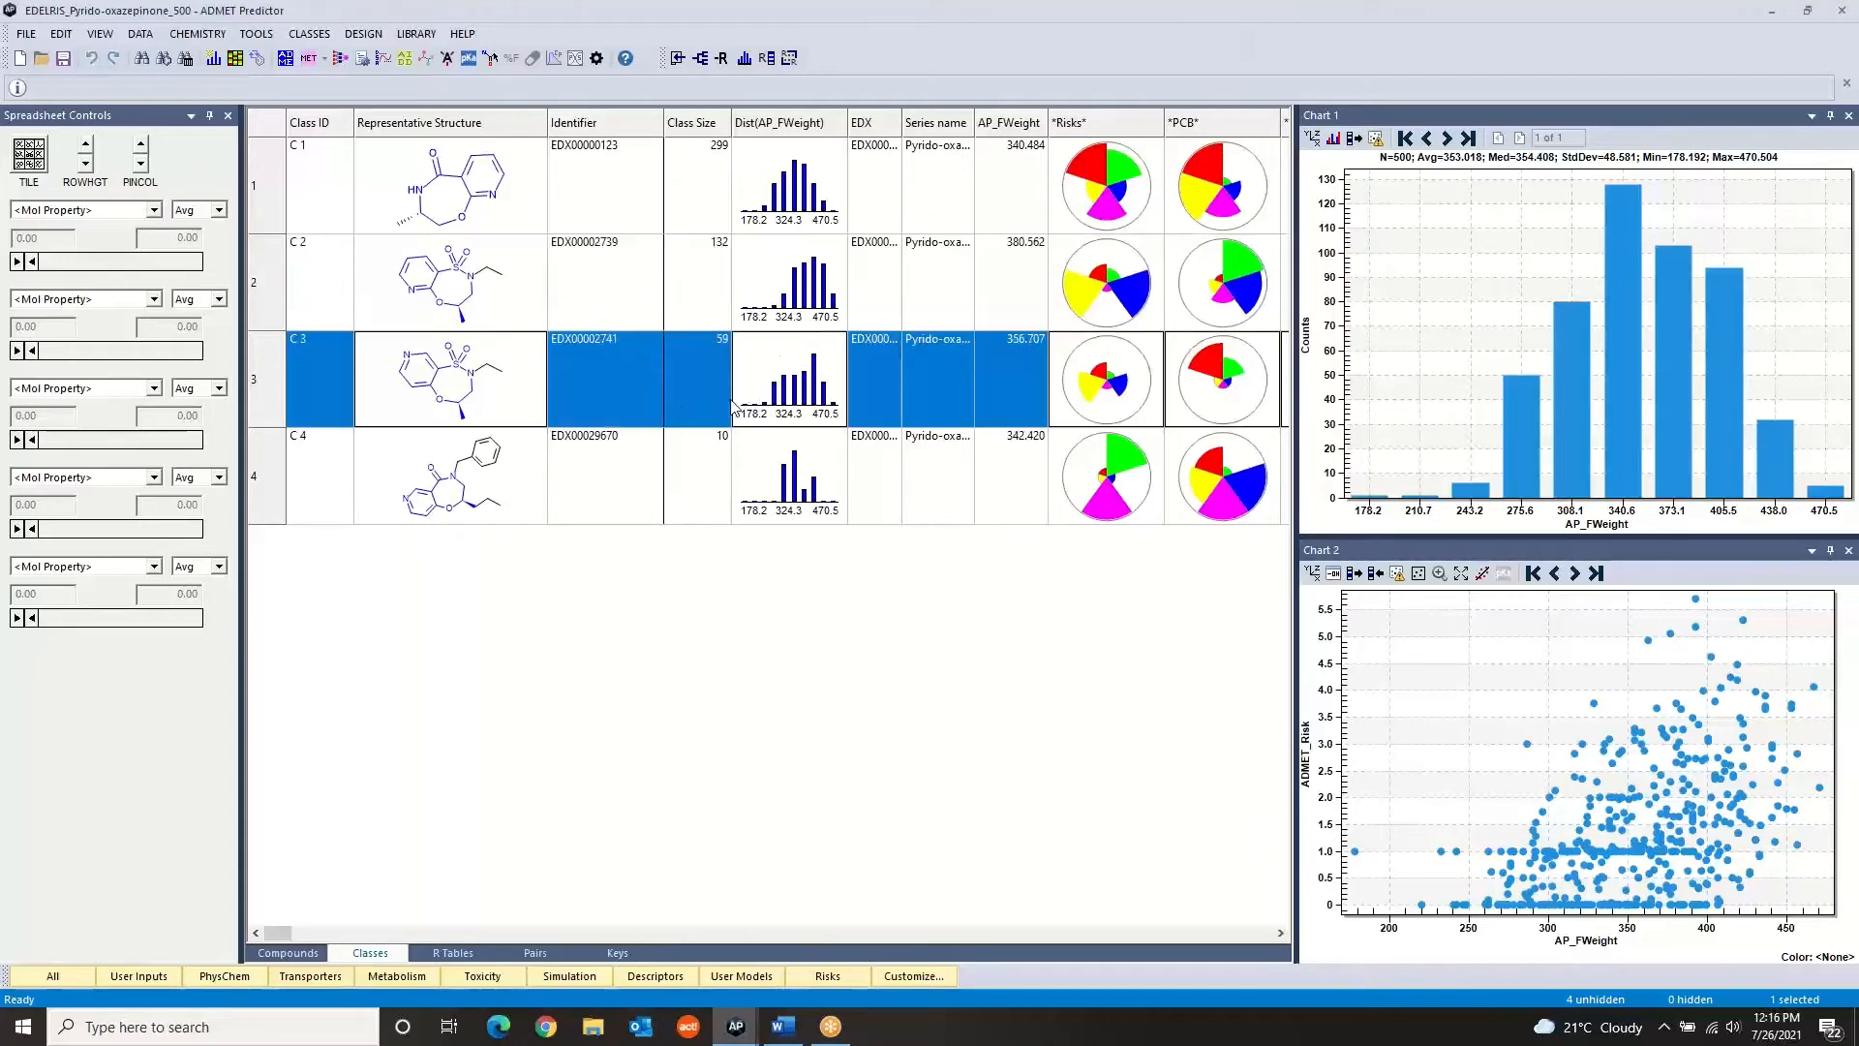
left_click(687, 473)
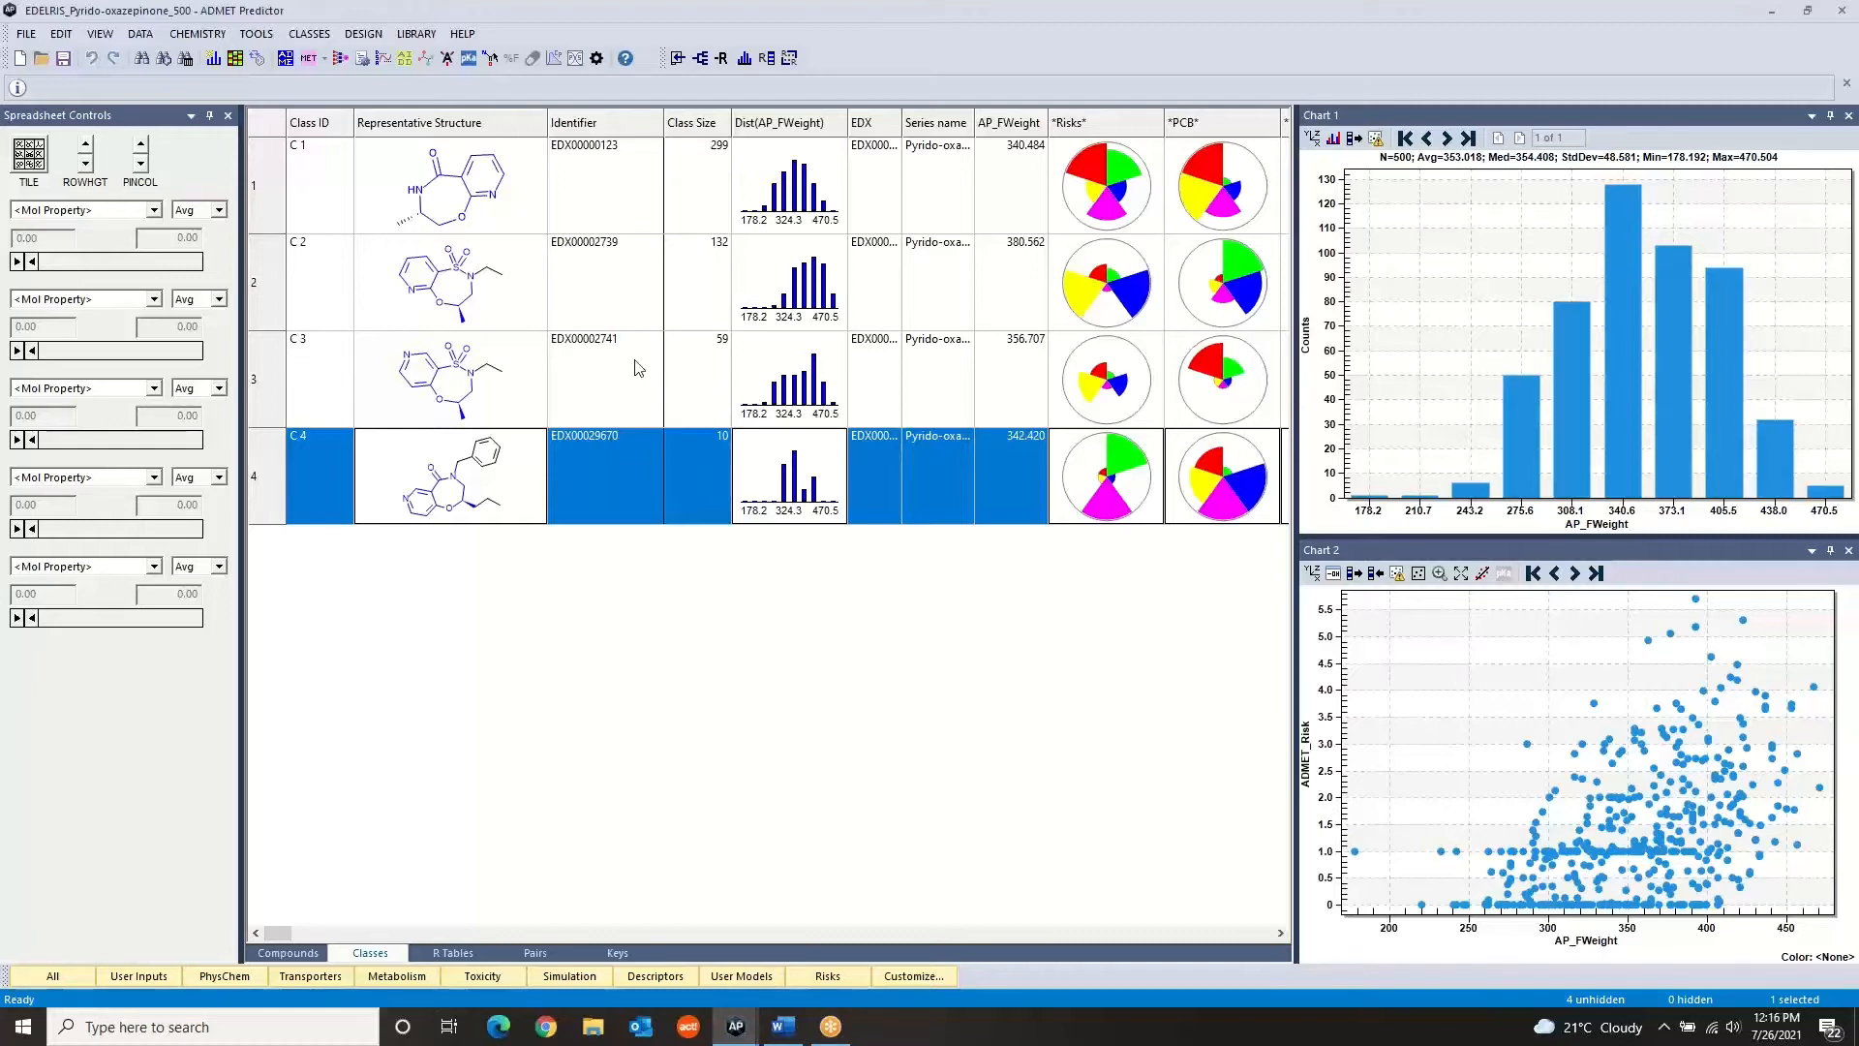
Highlight the class pairs C 1 and C 4, and C 2 and C 3, before returning to the compounds spreadsheet
left_click(339, 189)
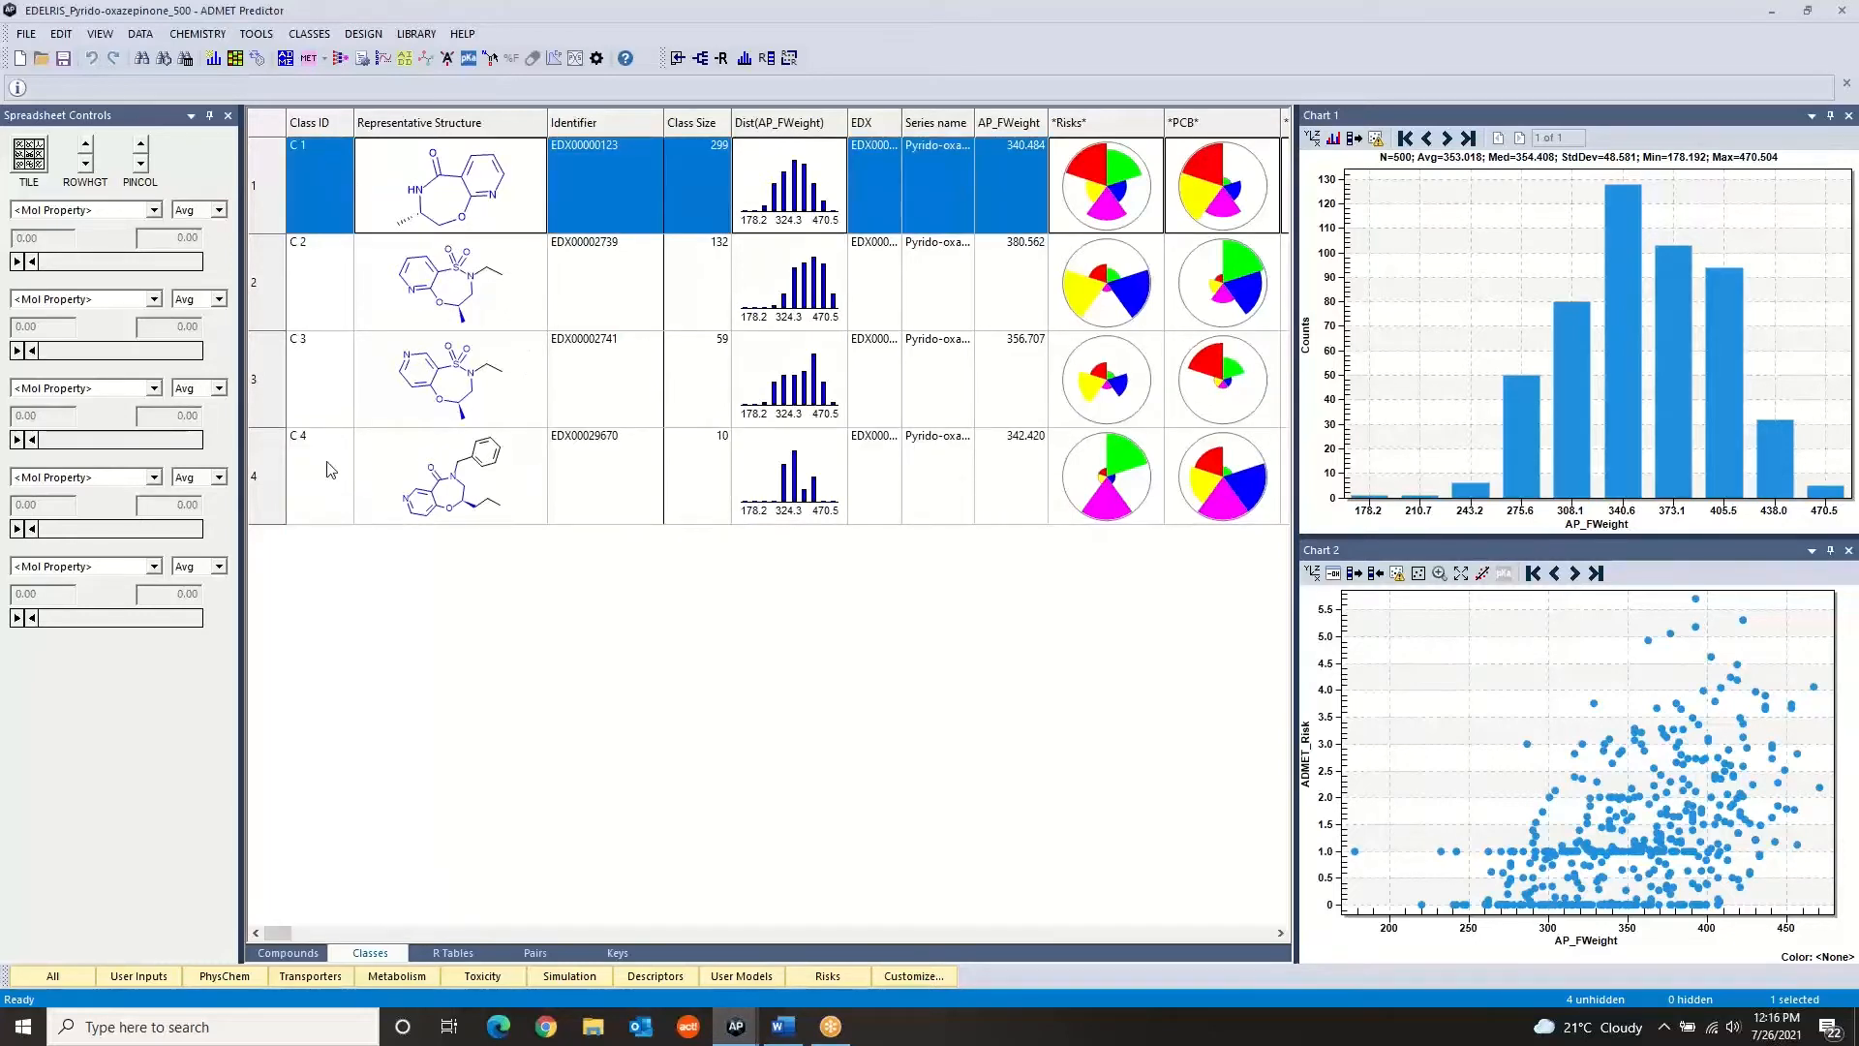
left_click(329, 470, "ctrl")
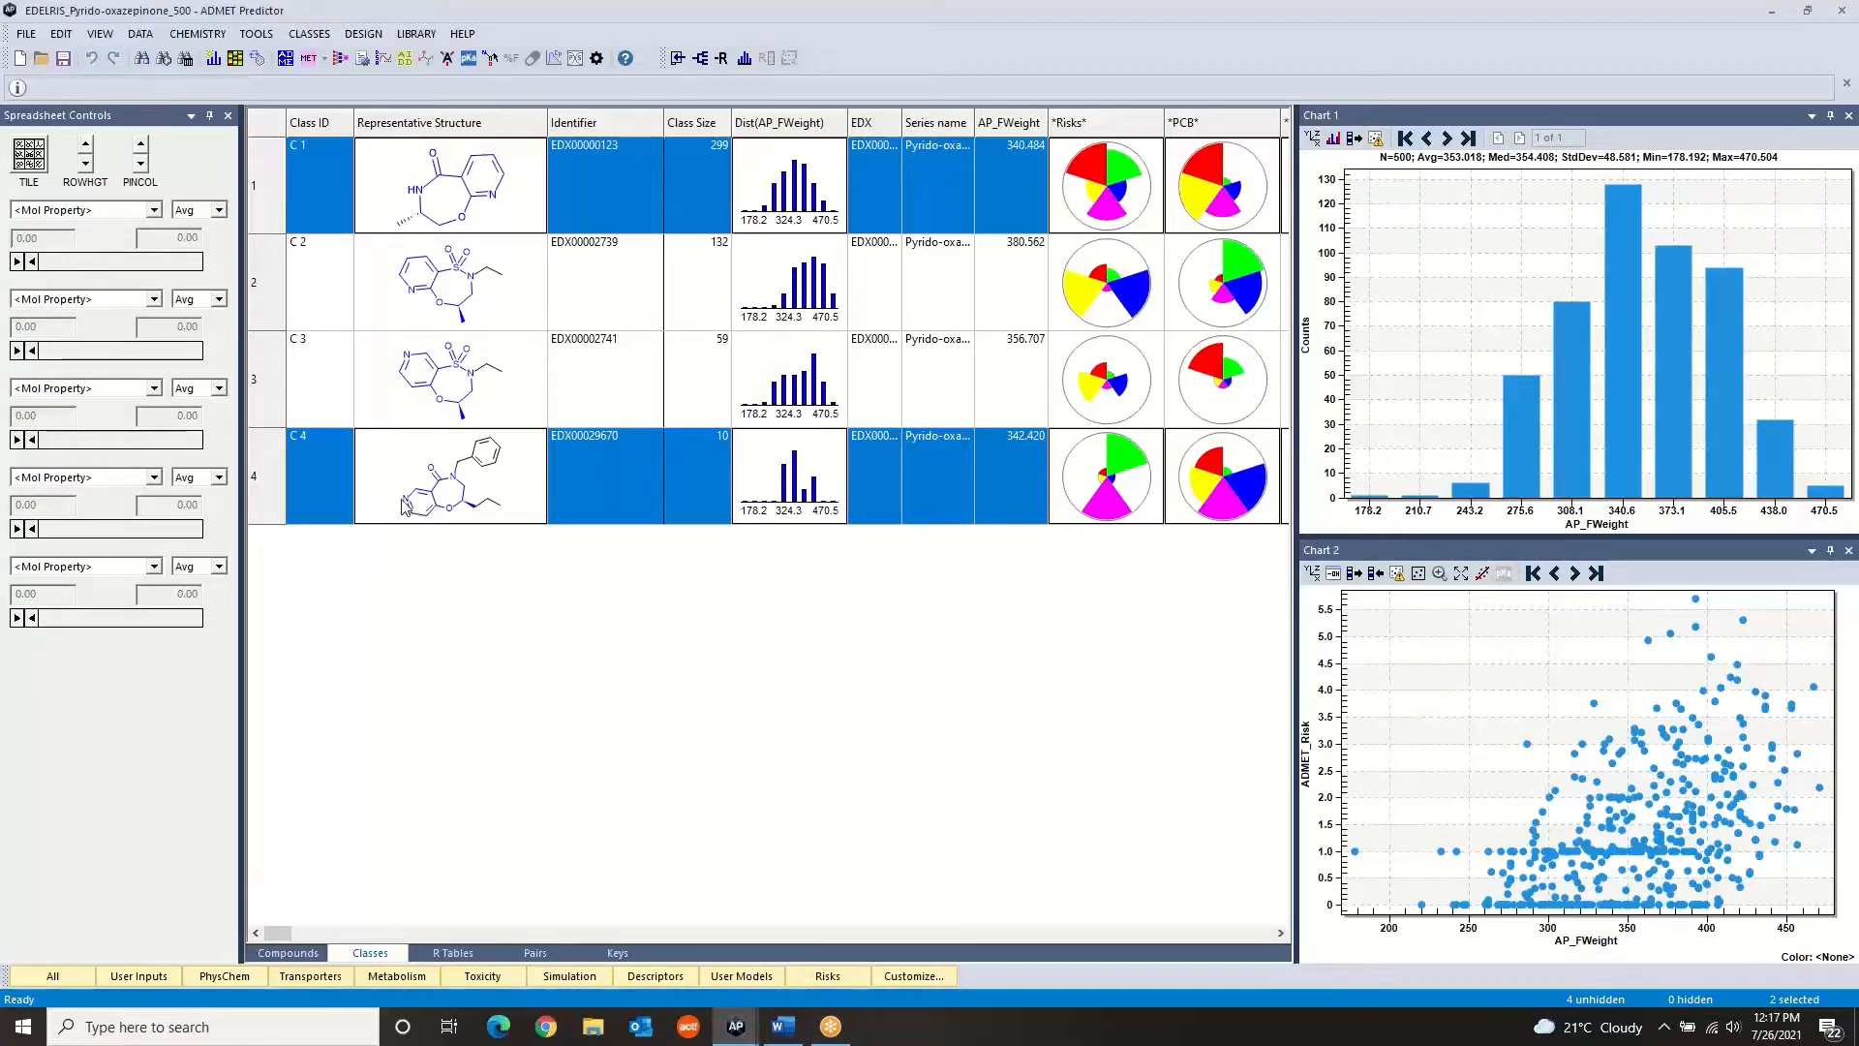
left_click(312, 277)
left_click(323, 376, "ctrl")
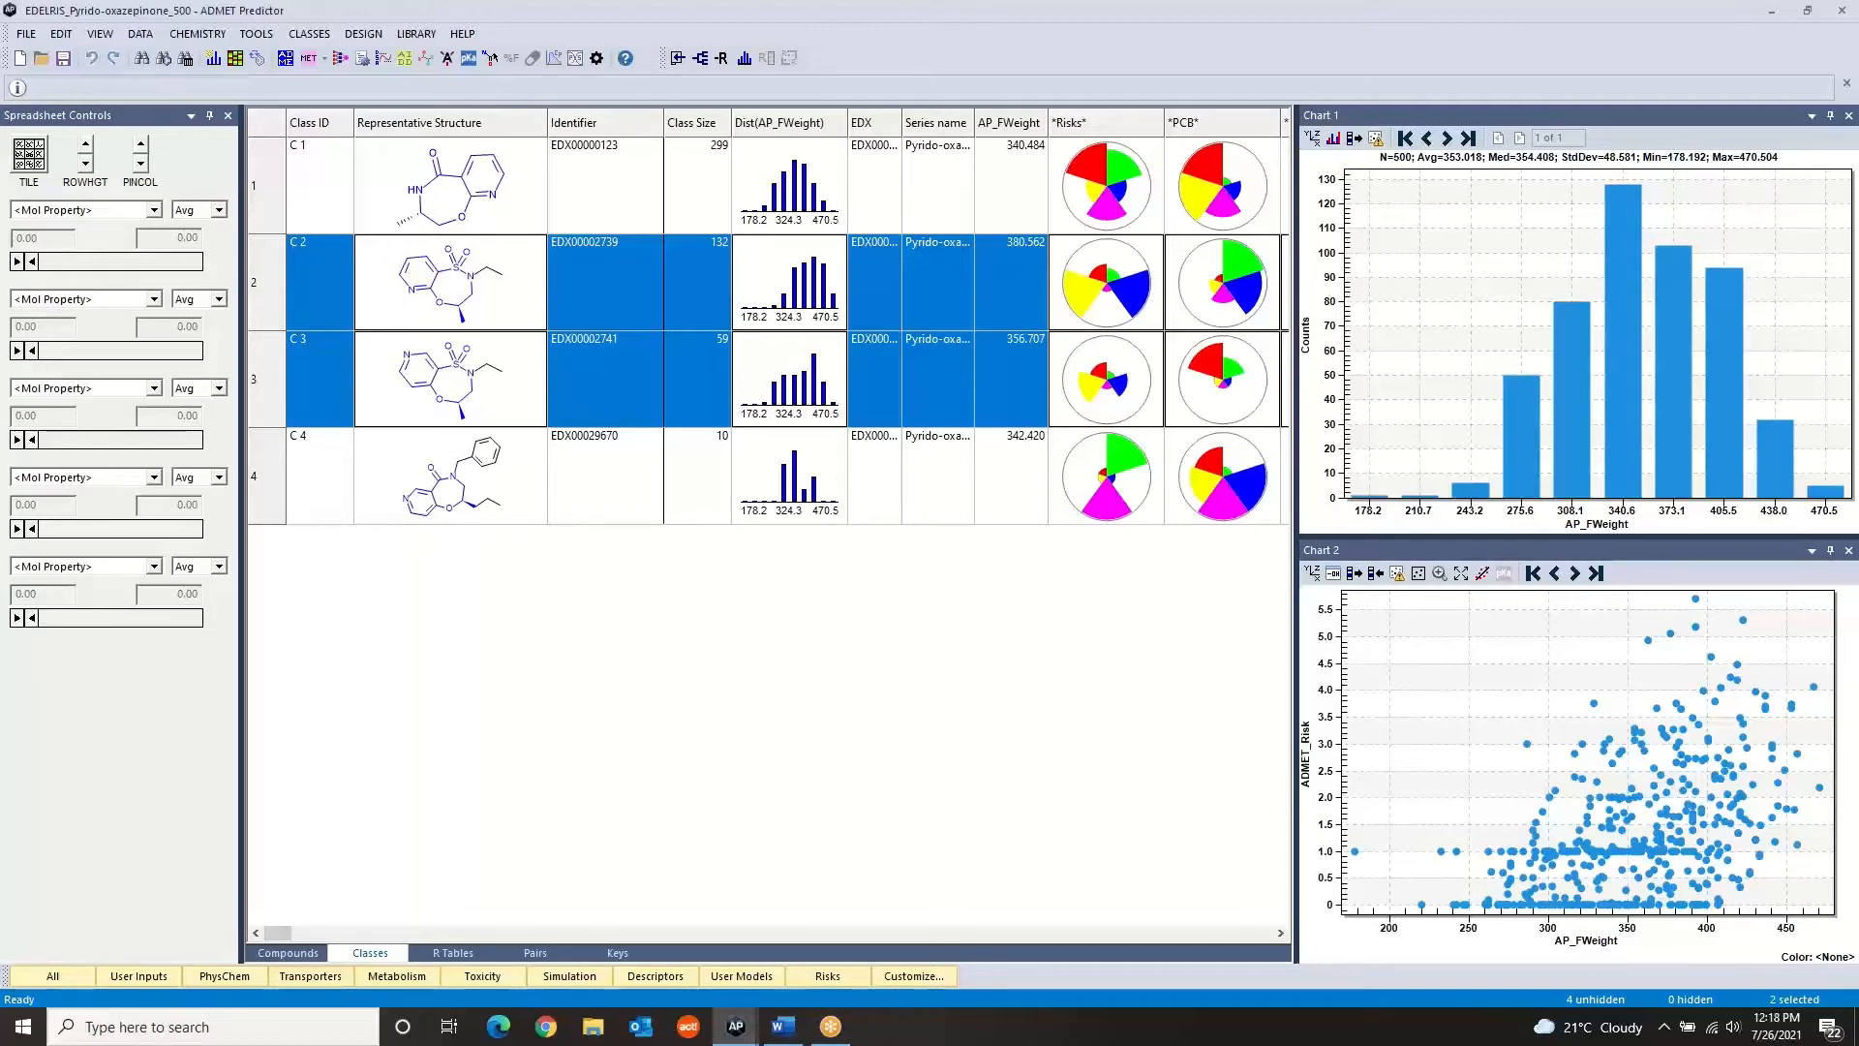
key("alt+Tab")
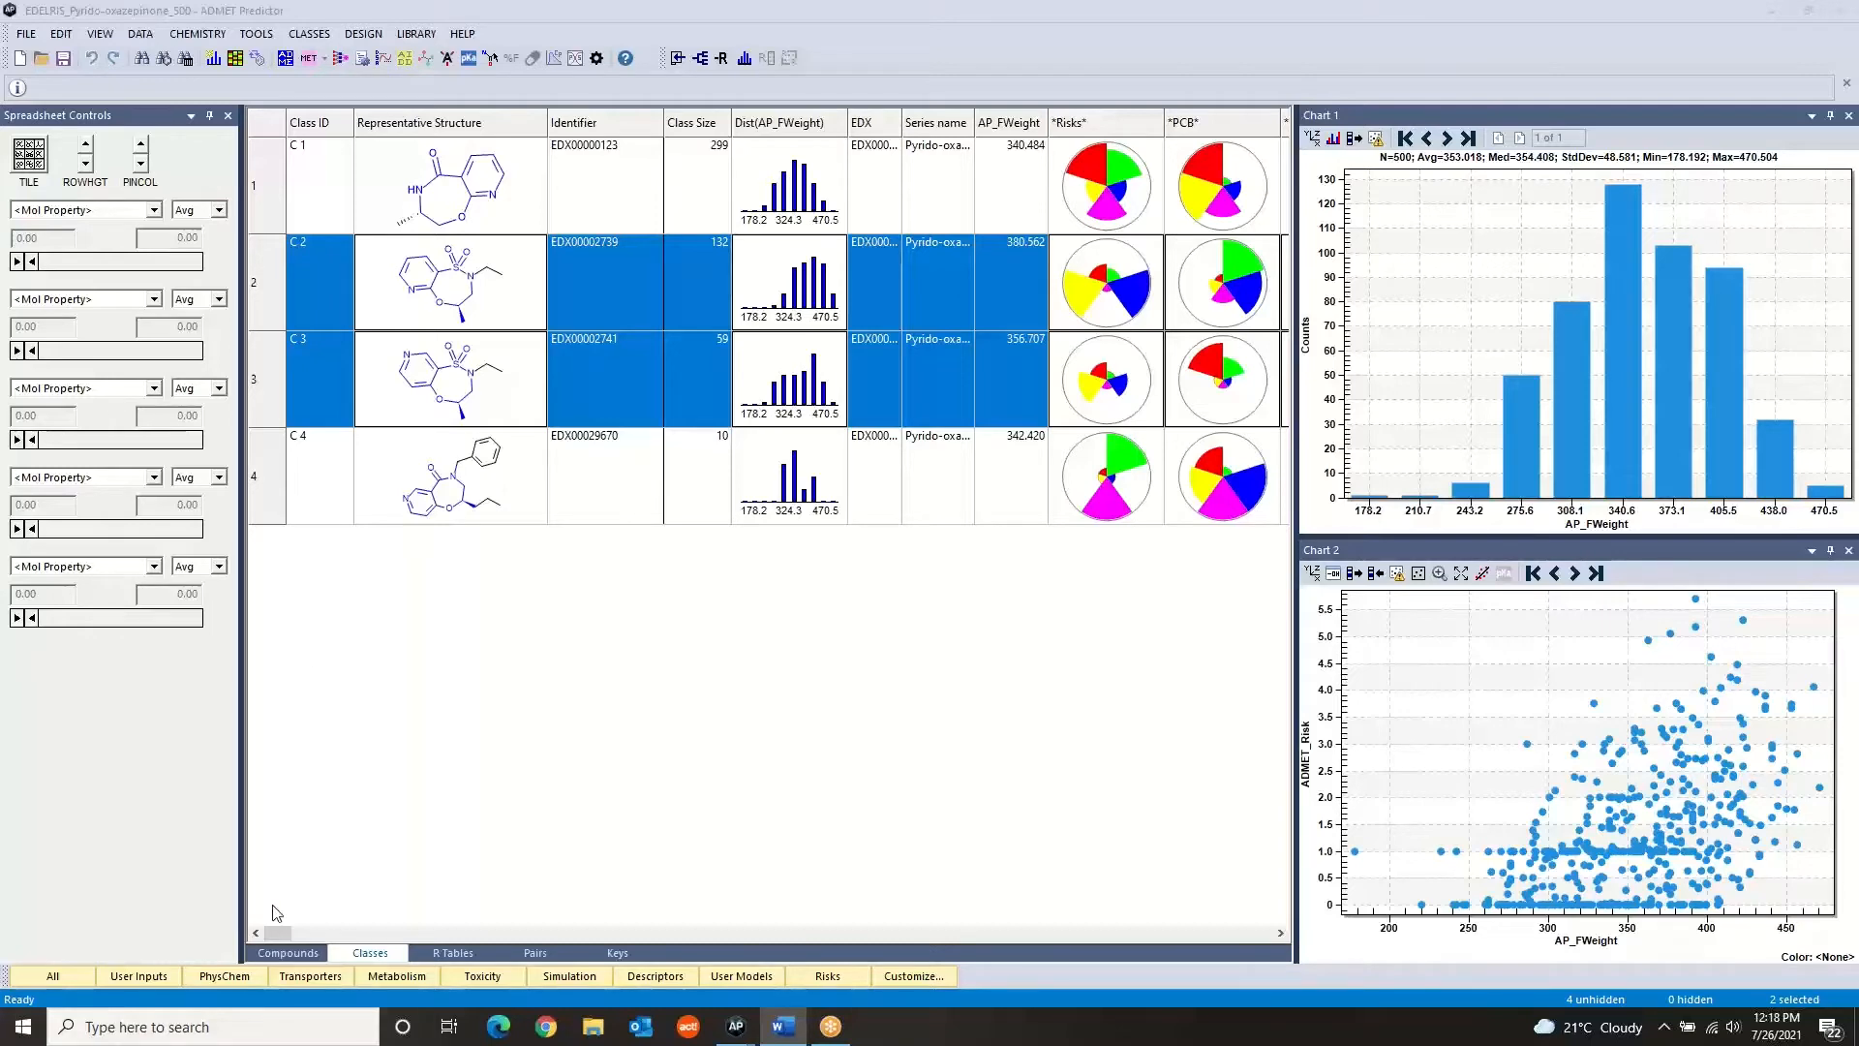
left_click(289, 953)
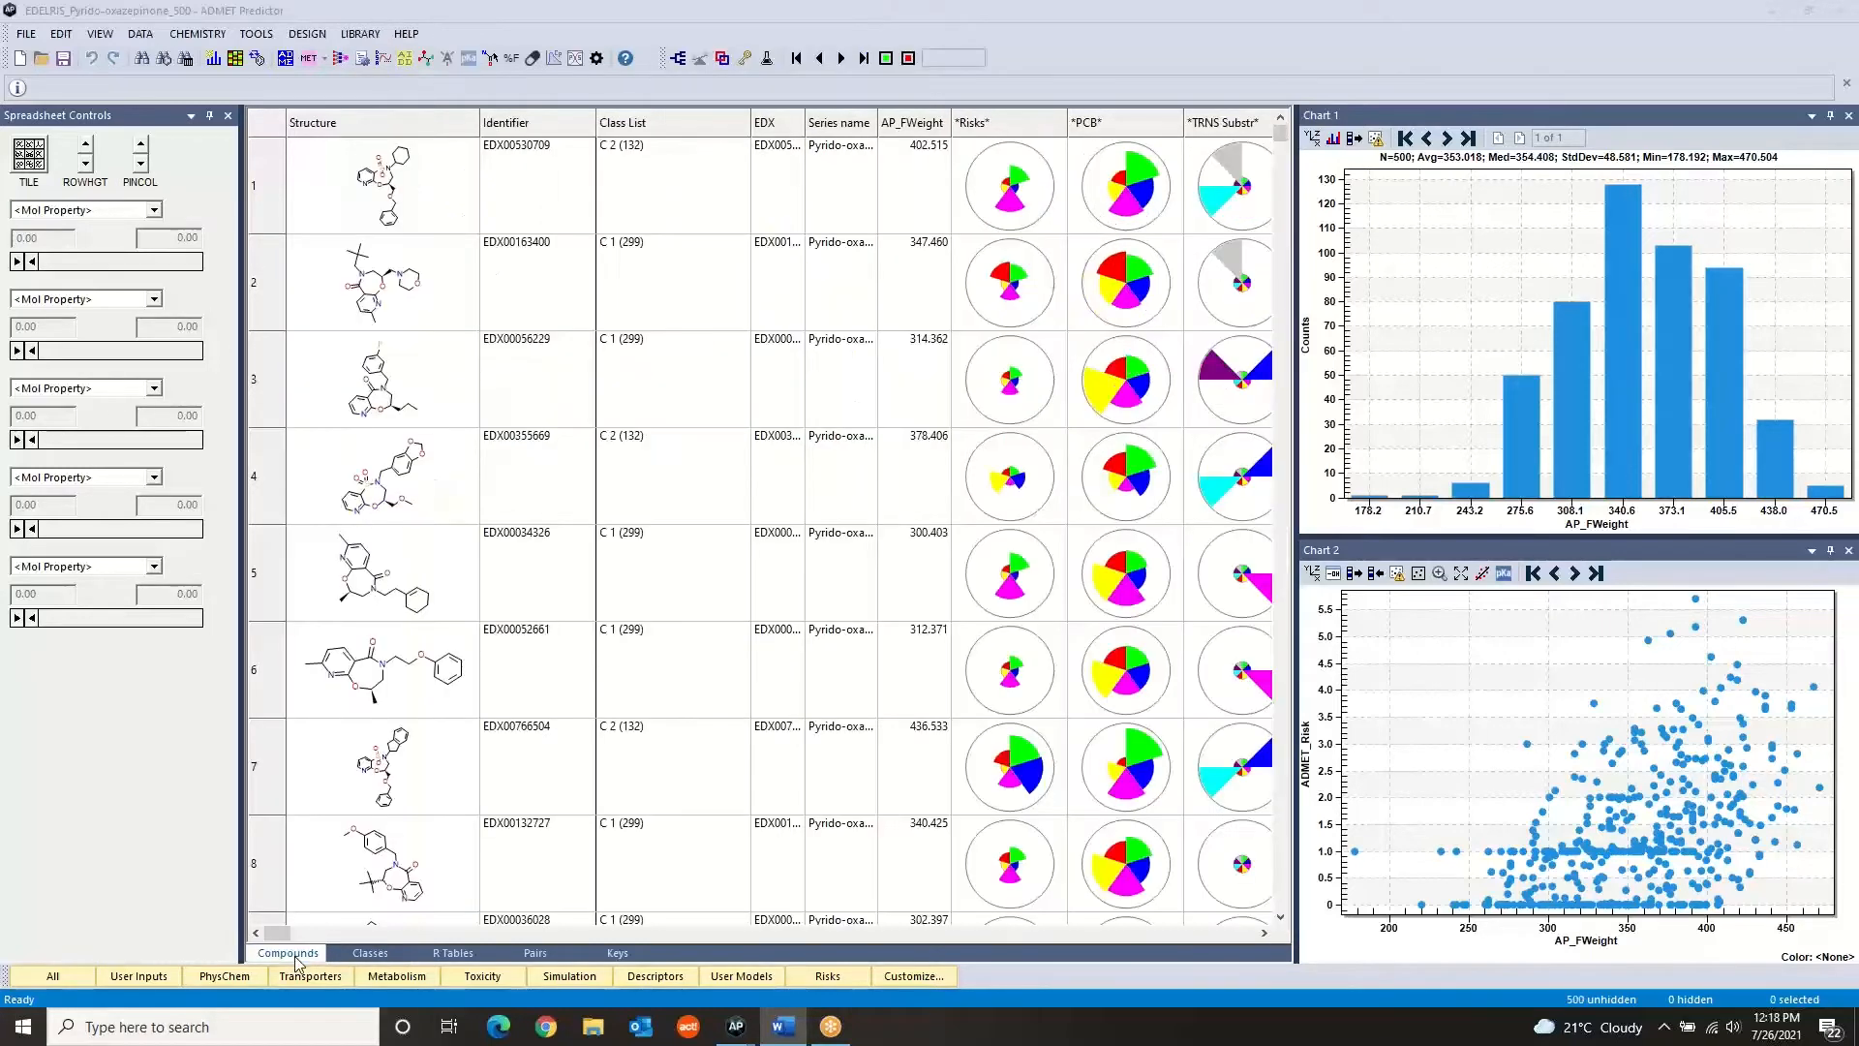
Examine the third compound's ADMET star plots, risk values and physicochemical predictions across the compounds spreadsheet
left_click(438, 387)
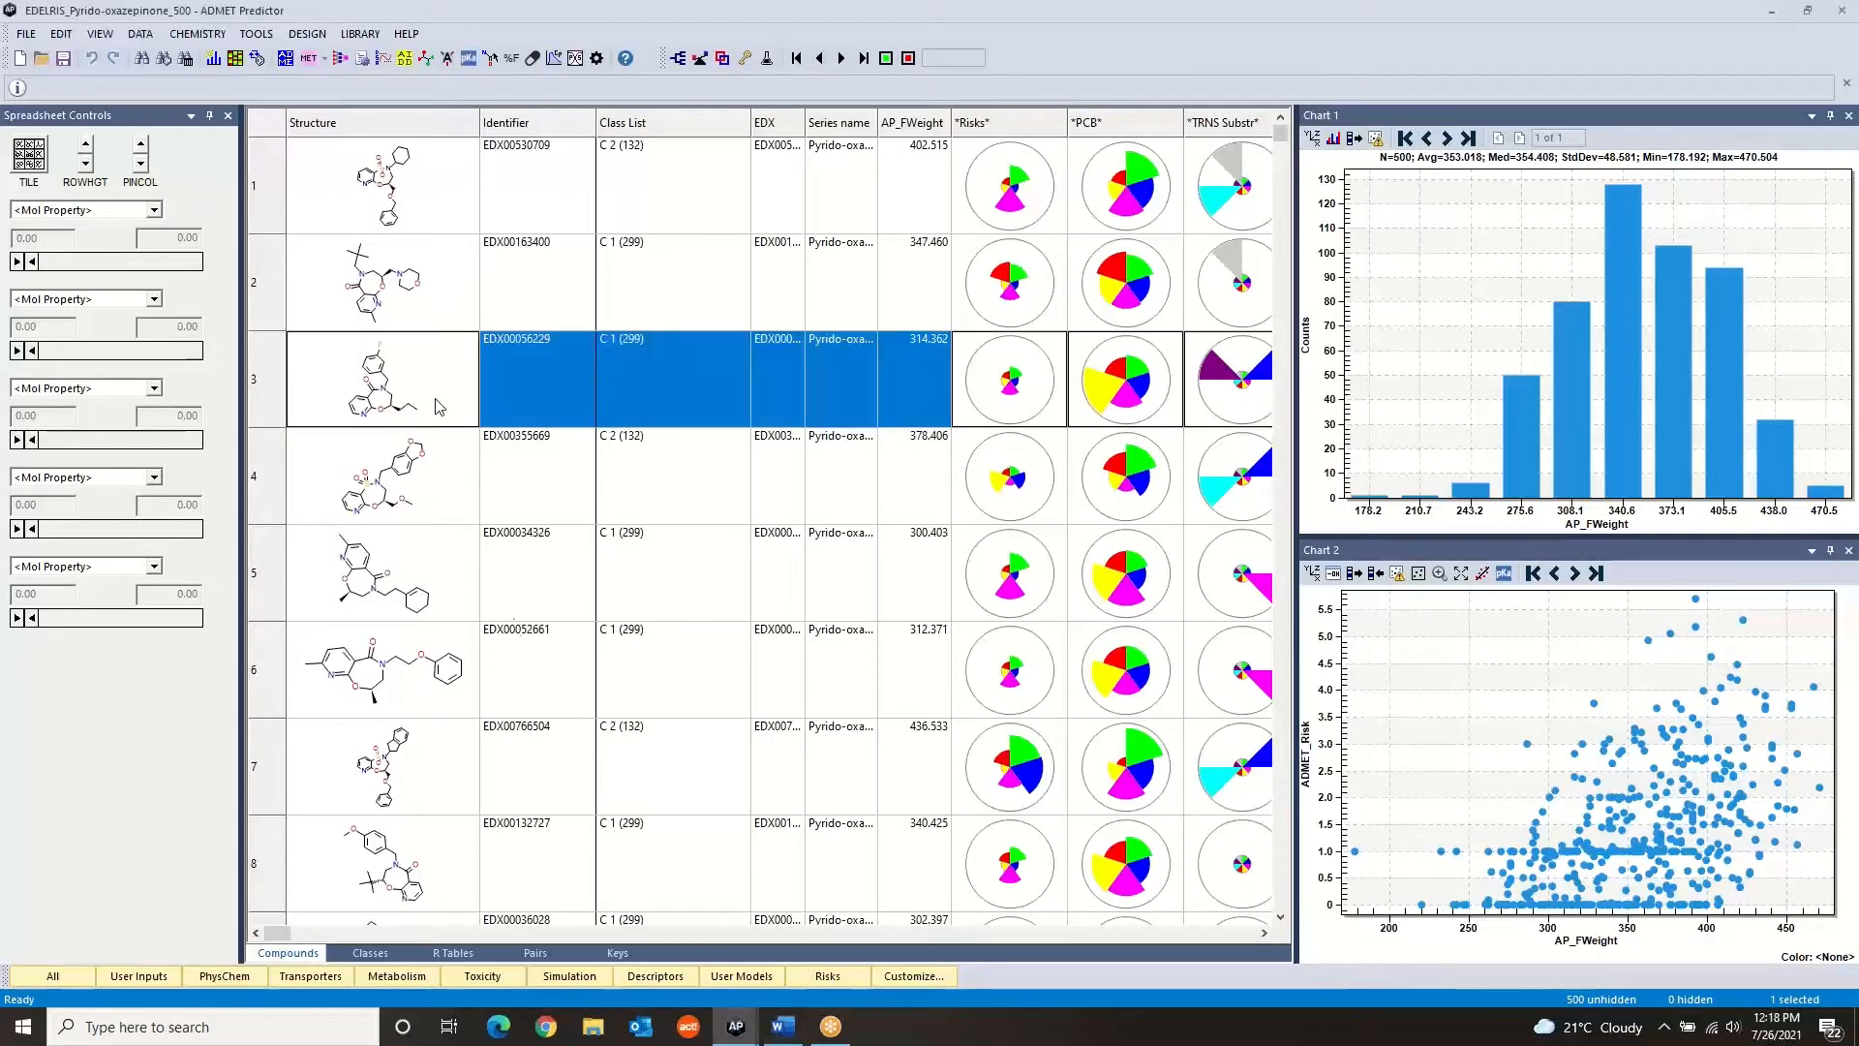
left_click(1265, 934)
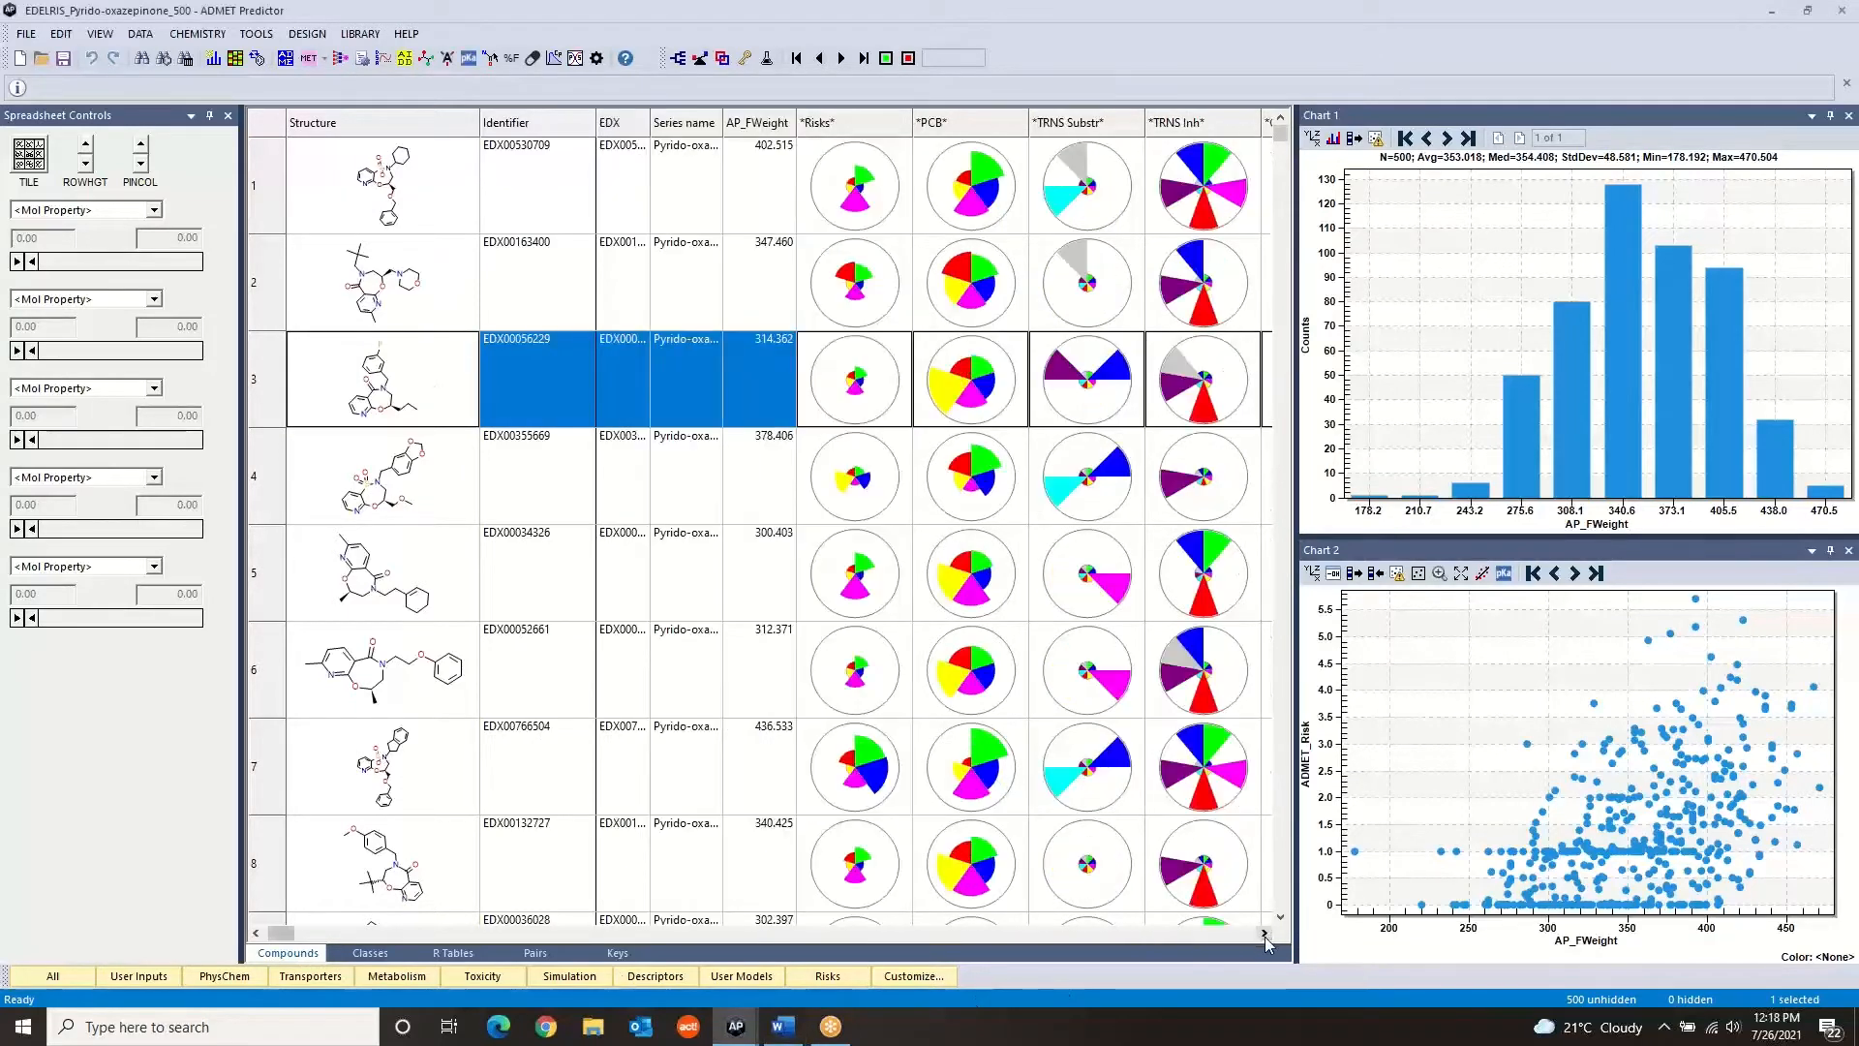
left_click(1264, 933)
left_click(1264, 934)
left_click(1264, 933)
left_click(1265, 933)
left_click(1264, 933)
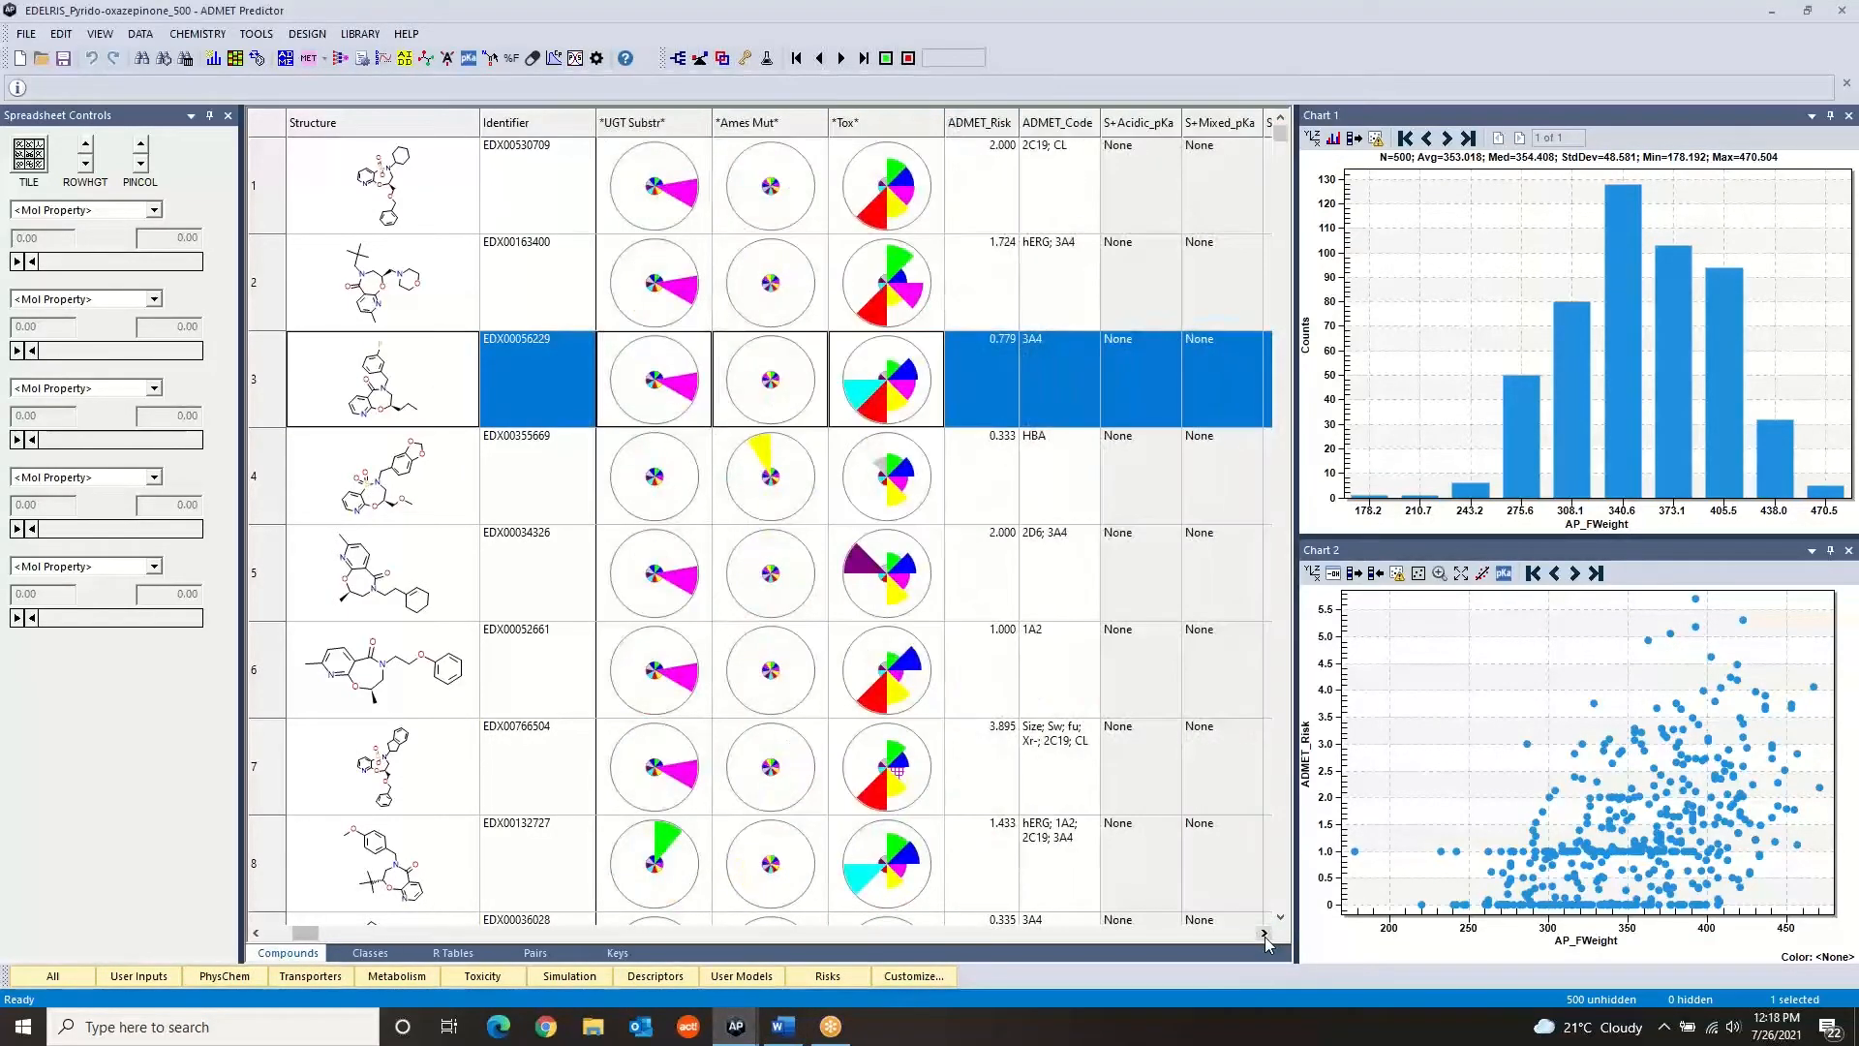
left_click(1264, 934)
left_click(1265, 933)
left_click(1264, 933)
left_click(1265, 933)
left_click(1264, 933)
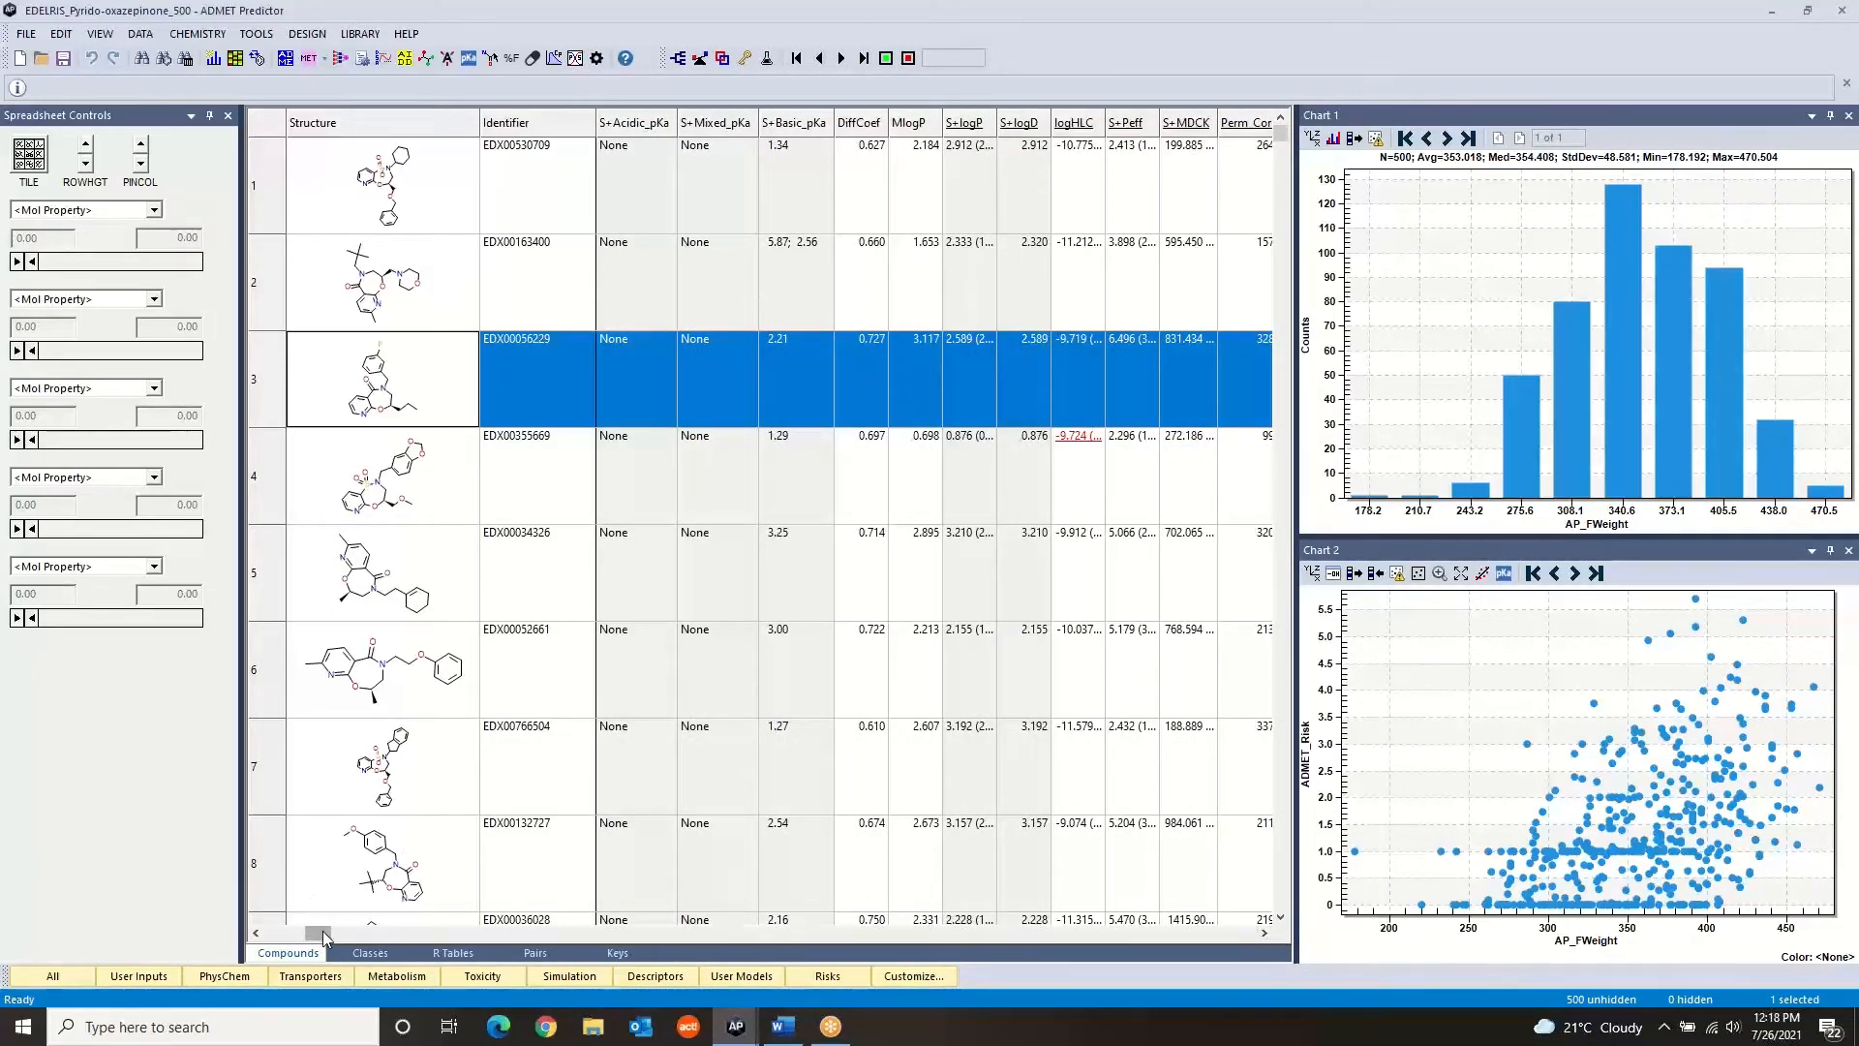
Inspect the third compound's toxicity star plot beside its ADMET_Risk and ADMET_Code, and return to the first columns
left_click_drag(322, 935, 312, 934)
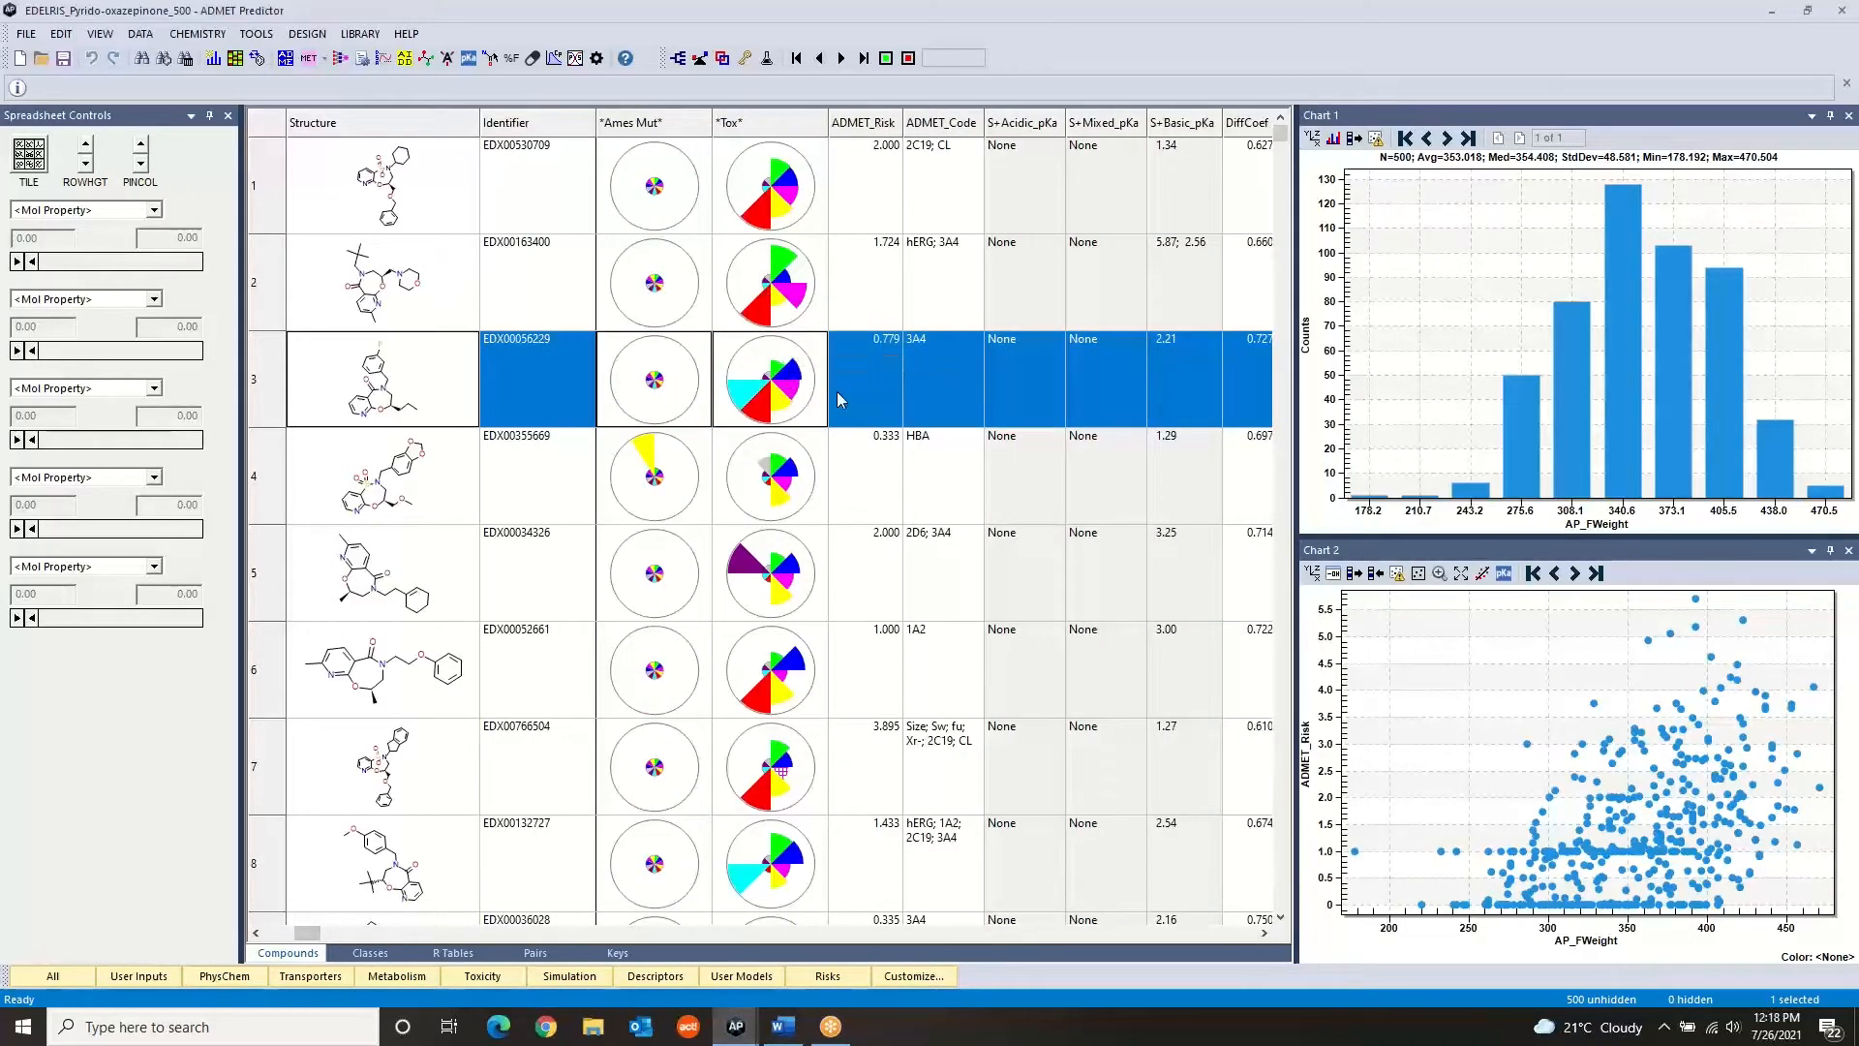
mouse_move(763, 384)
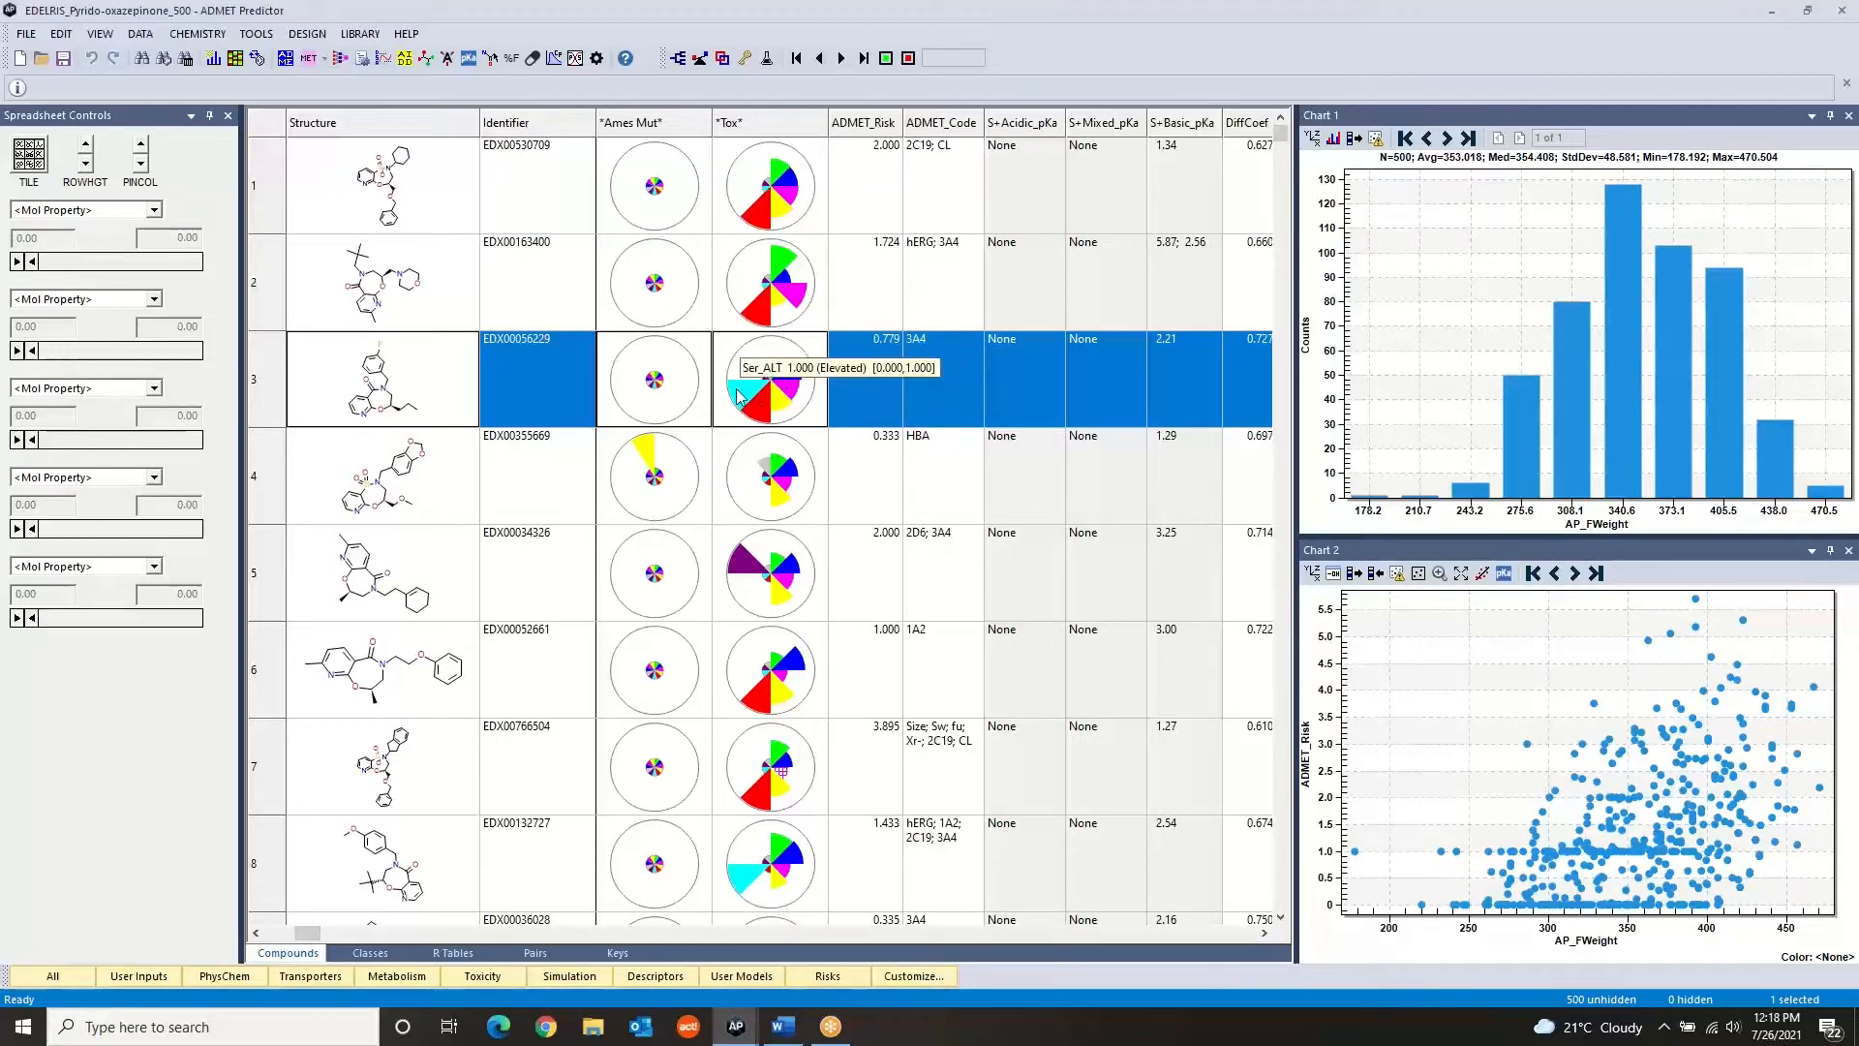
left_click_drag(310, 934, 266, 934)
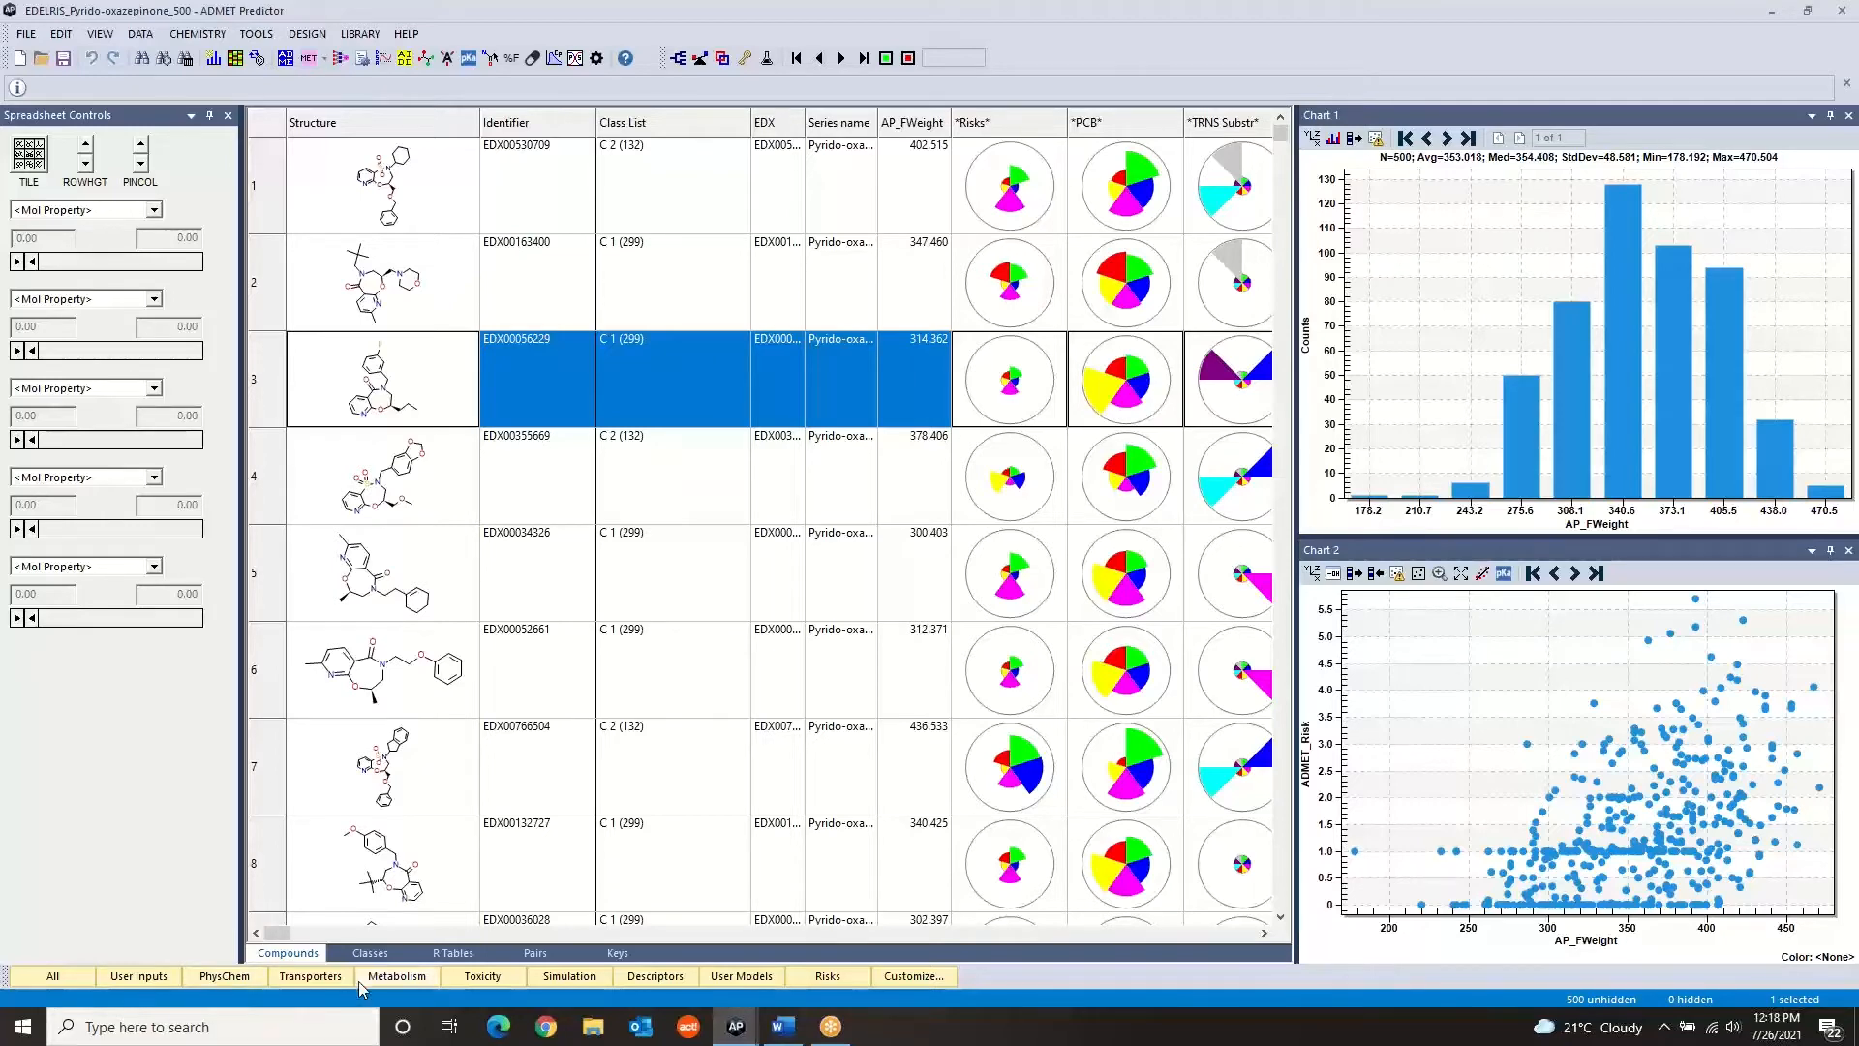
Show the classes spreadsheet and compare the ADMET_Risk, toxicity, Ames and metabolism columns of the four classes
left_click(371, 953)
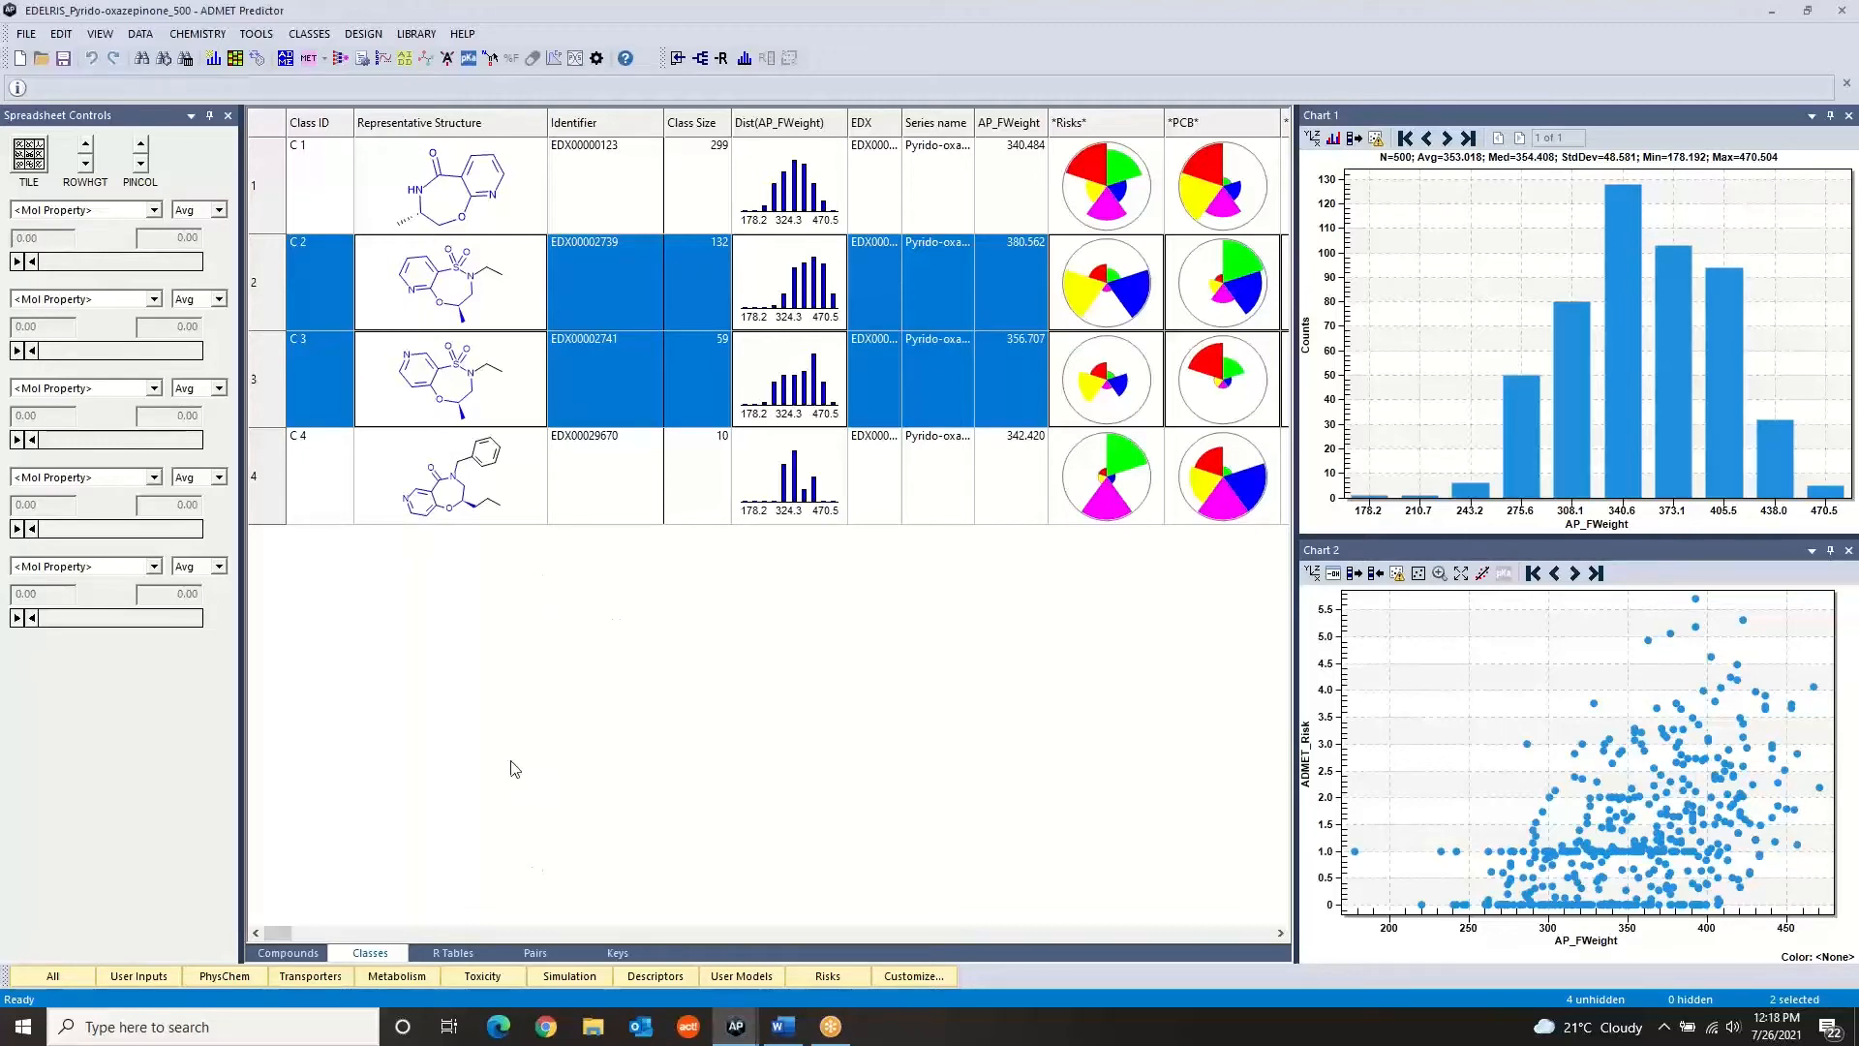
left_click(292, 935)
left_click_drag(292, 937, 311, 935)
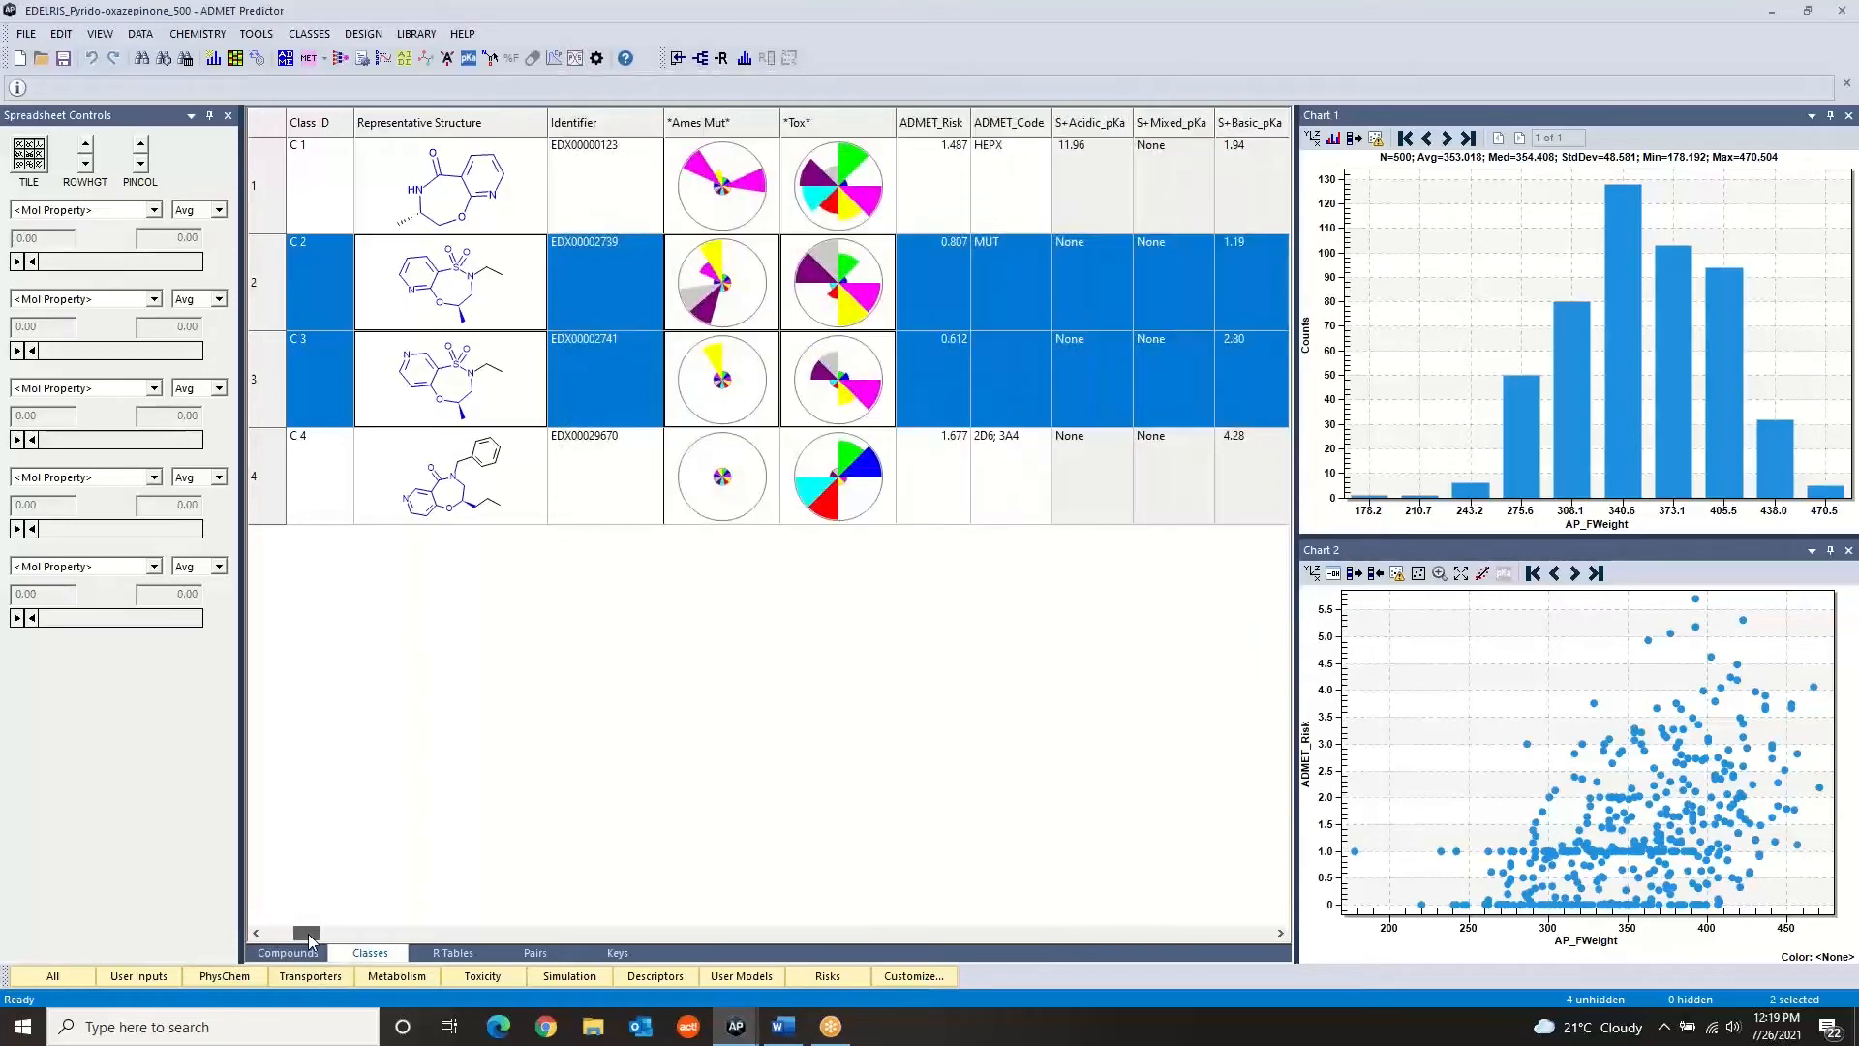
left_click(946, 209)
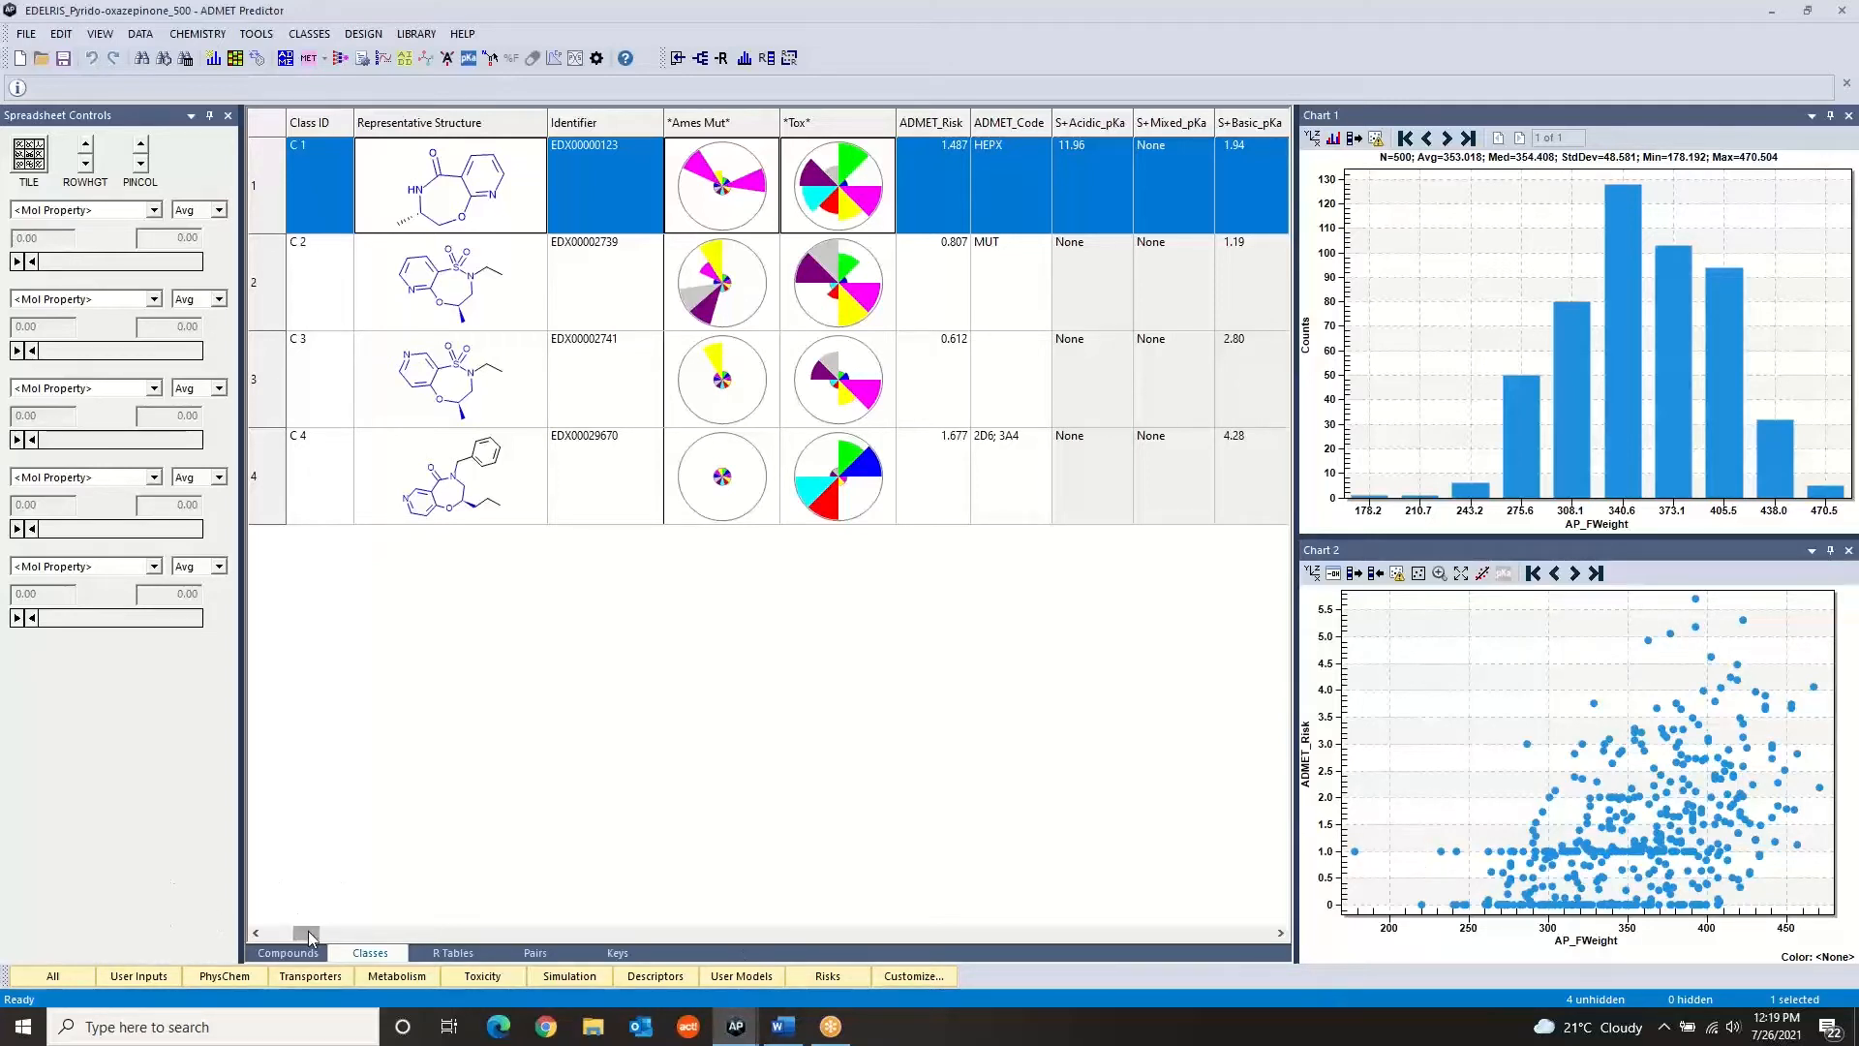
left_click_drag(312, 935, 310, 937)
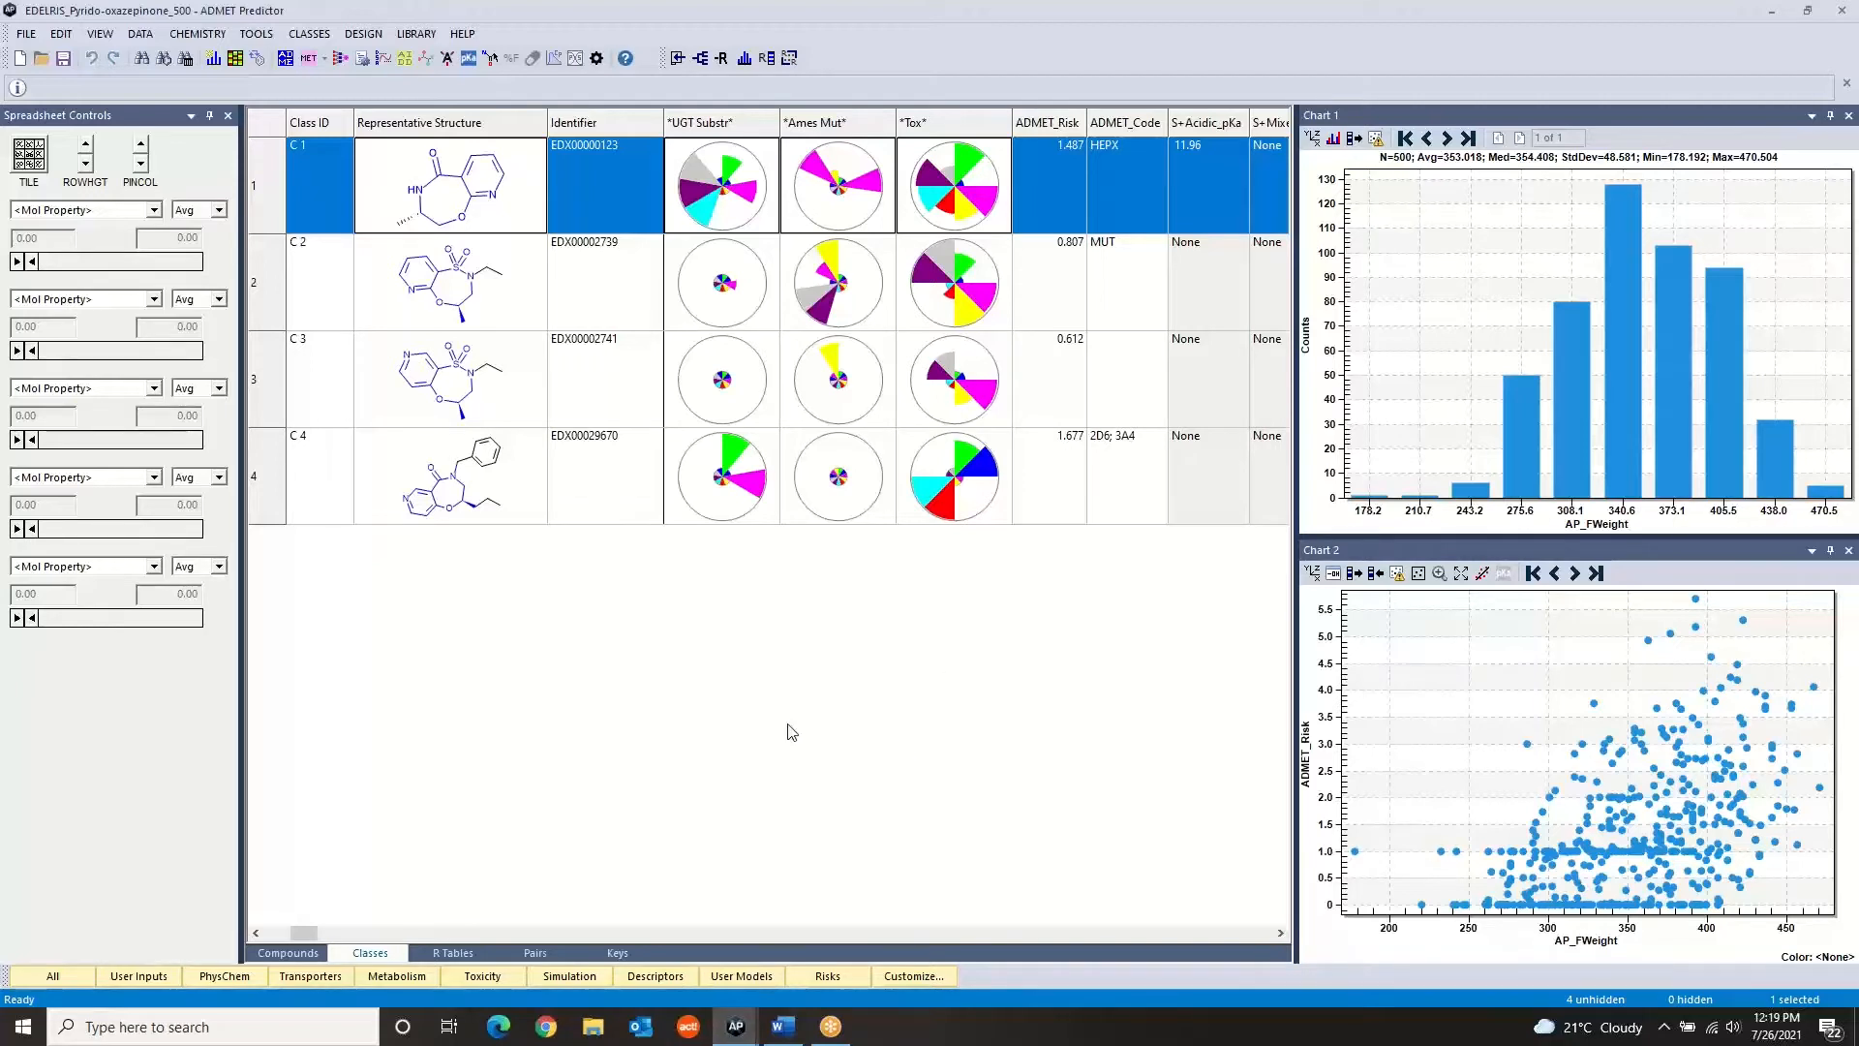
left_click_drag(304, 937, 297, 937)
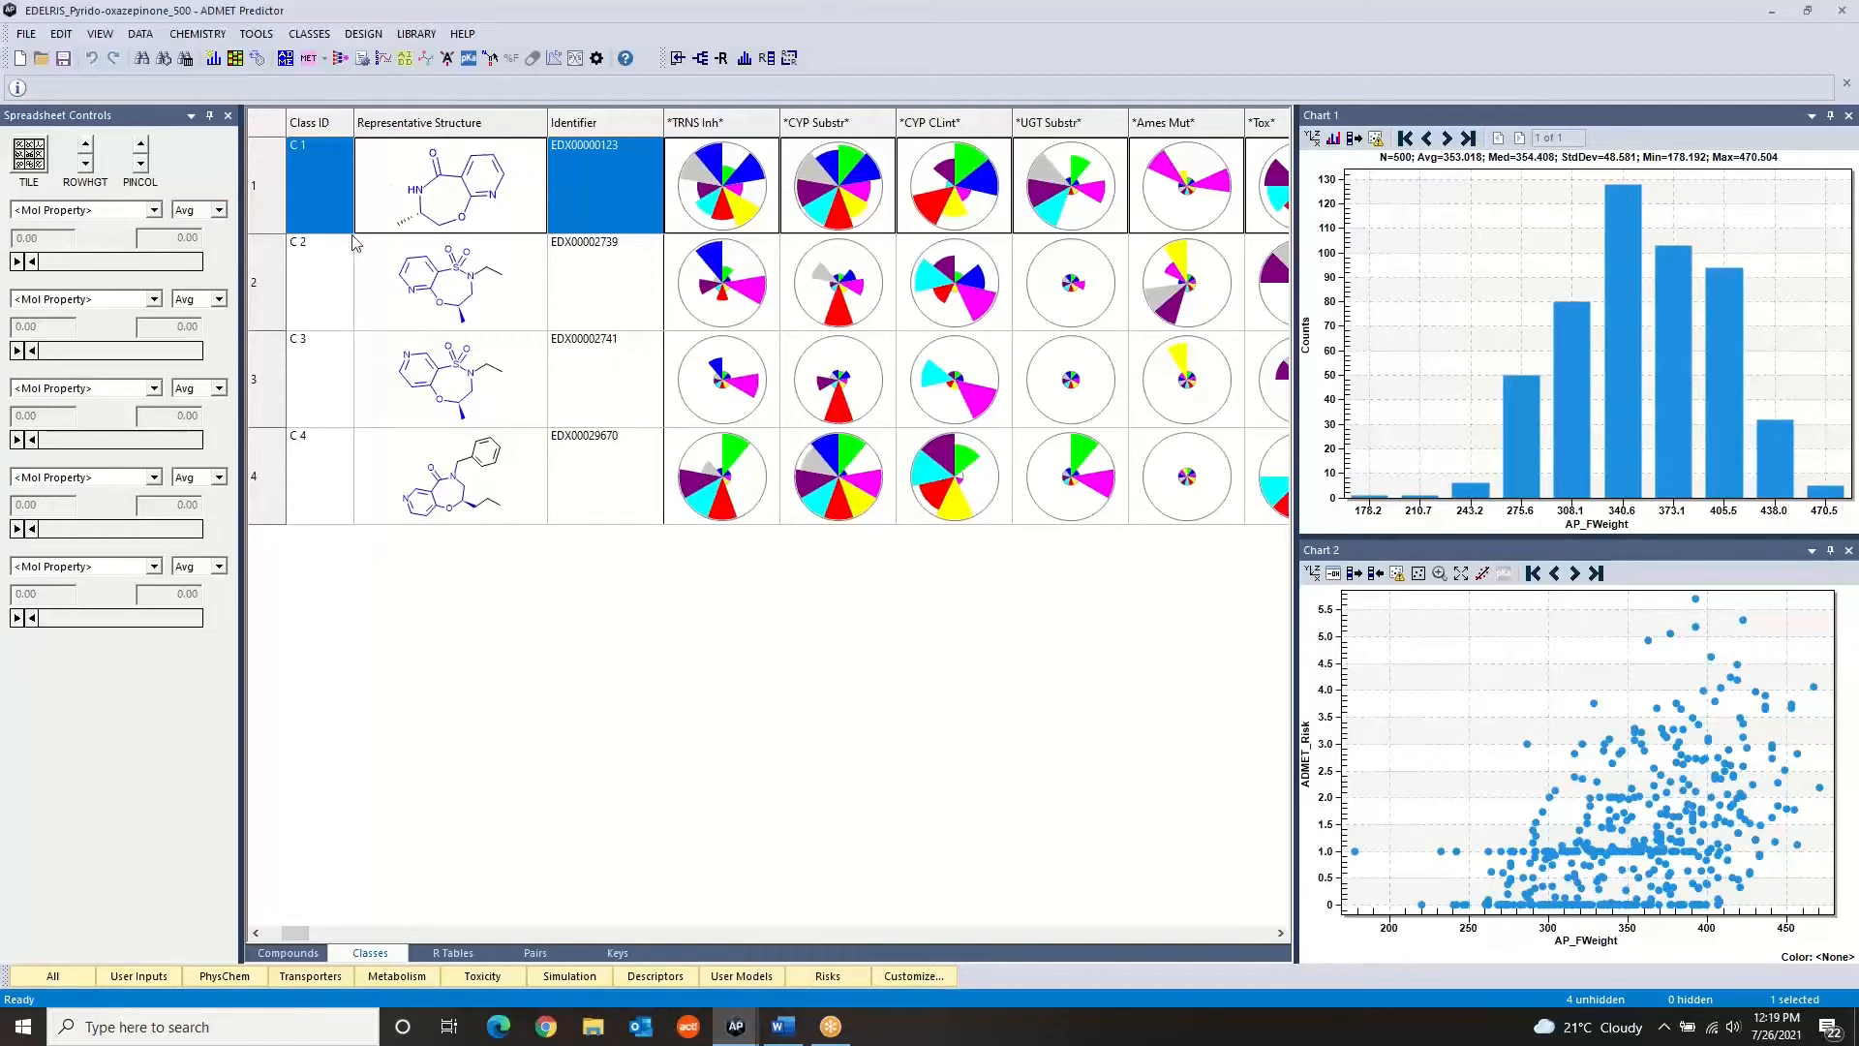
Highlight classes C 1 and C 4, followed by C 2 and C 3, to compare their CYP substrate star plots
left_click(338, 487, "ctrl")
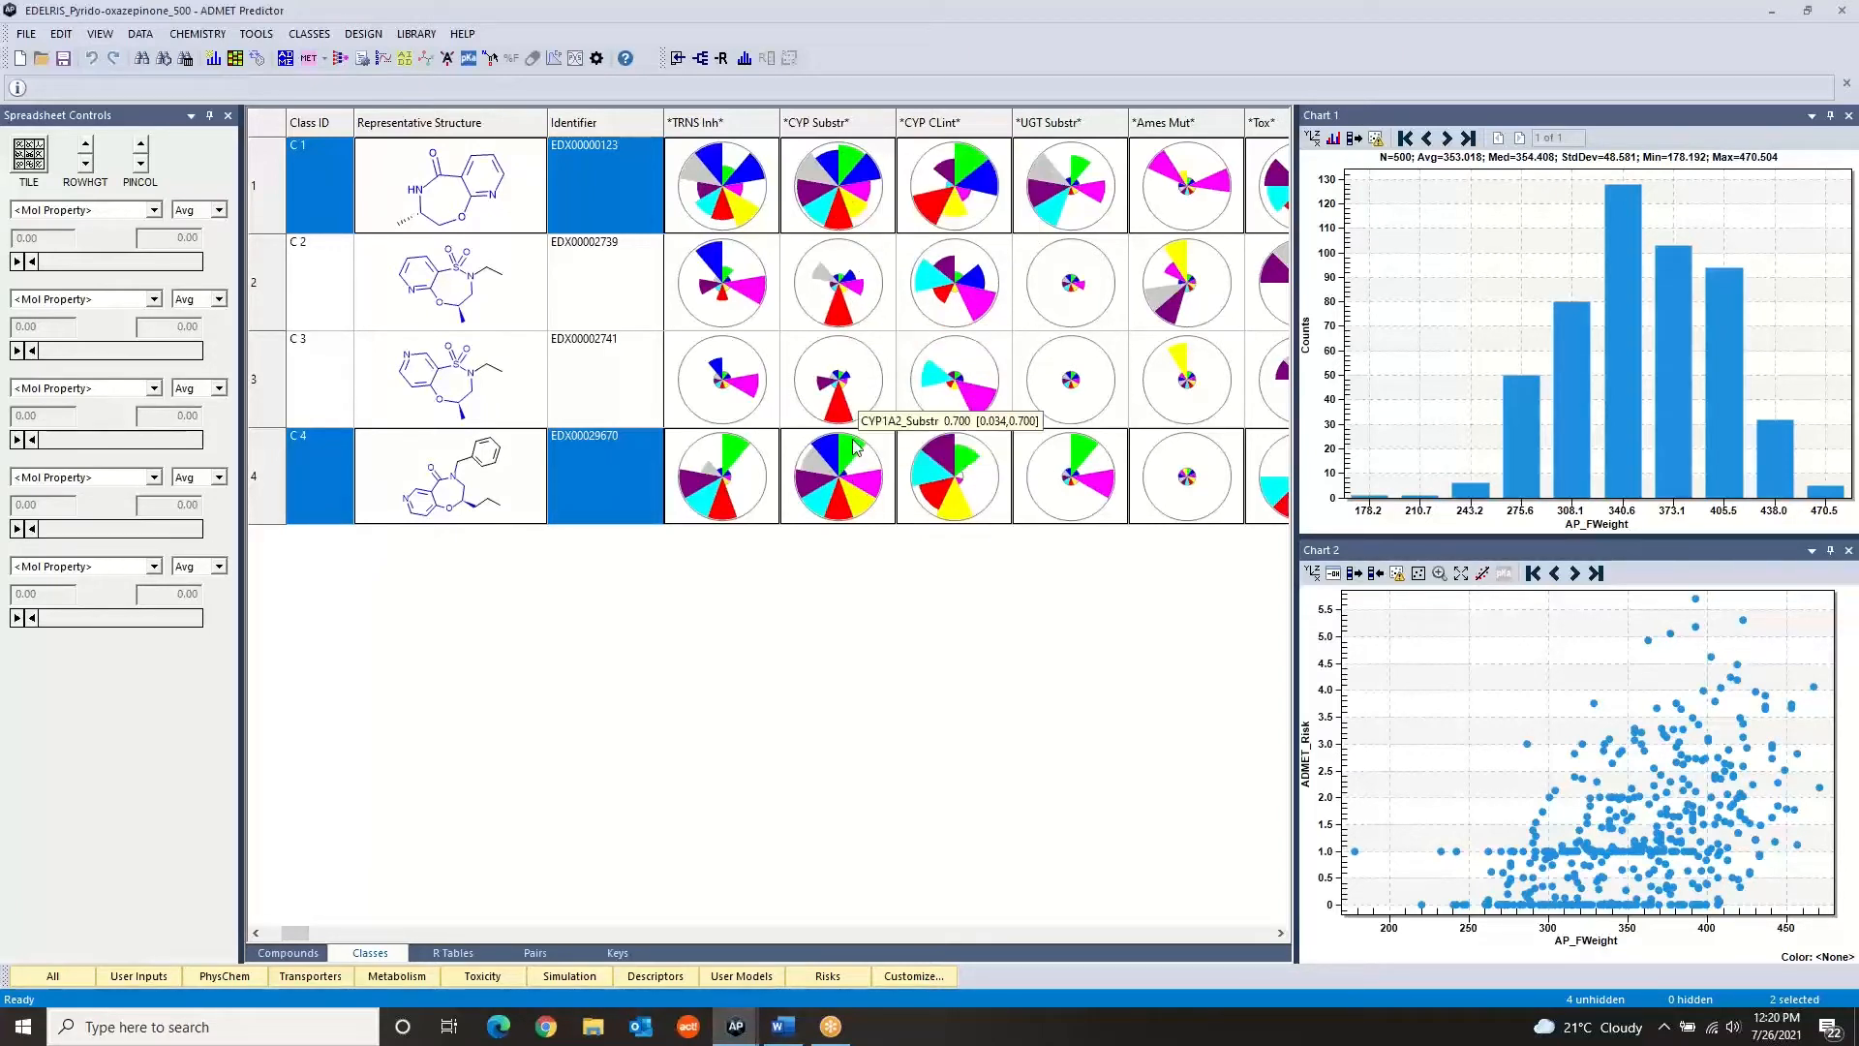
left_click(332, 296)
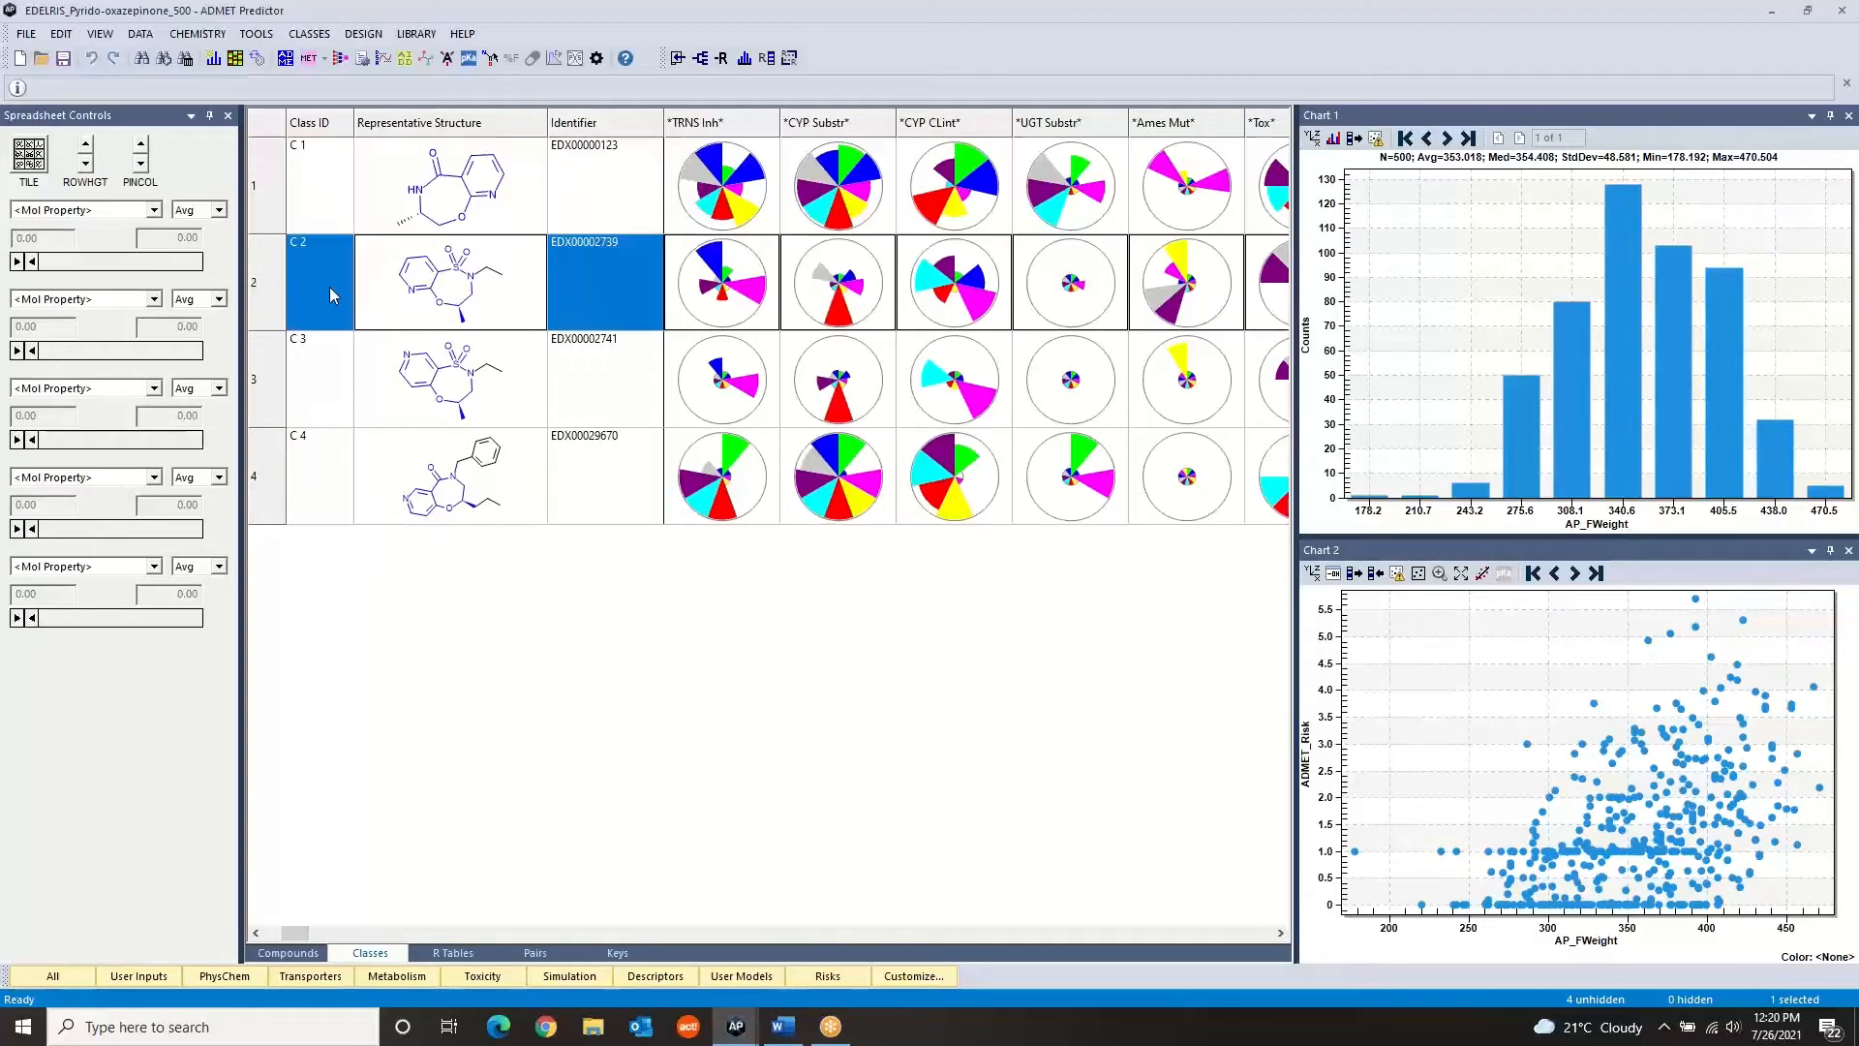
left_click(337, 388, "ctrl")
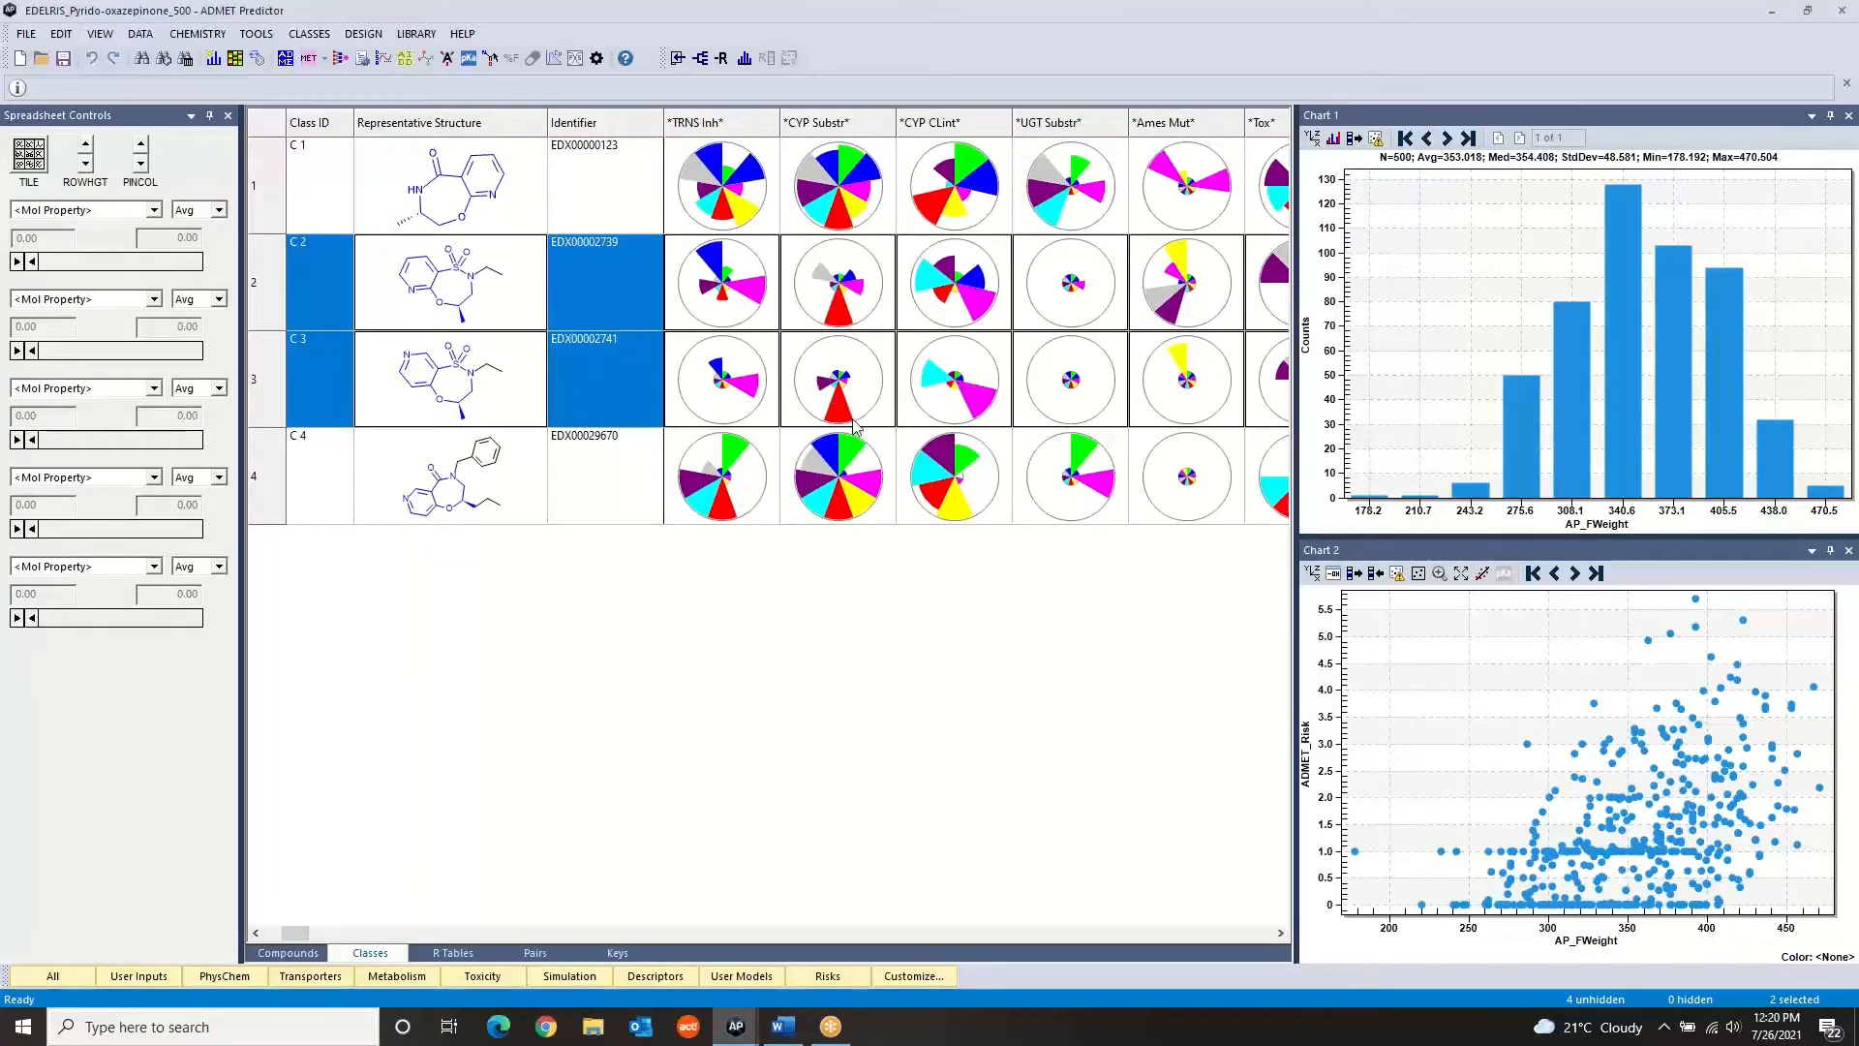
mouse_move(838, 411)
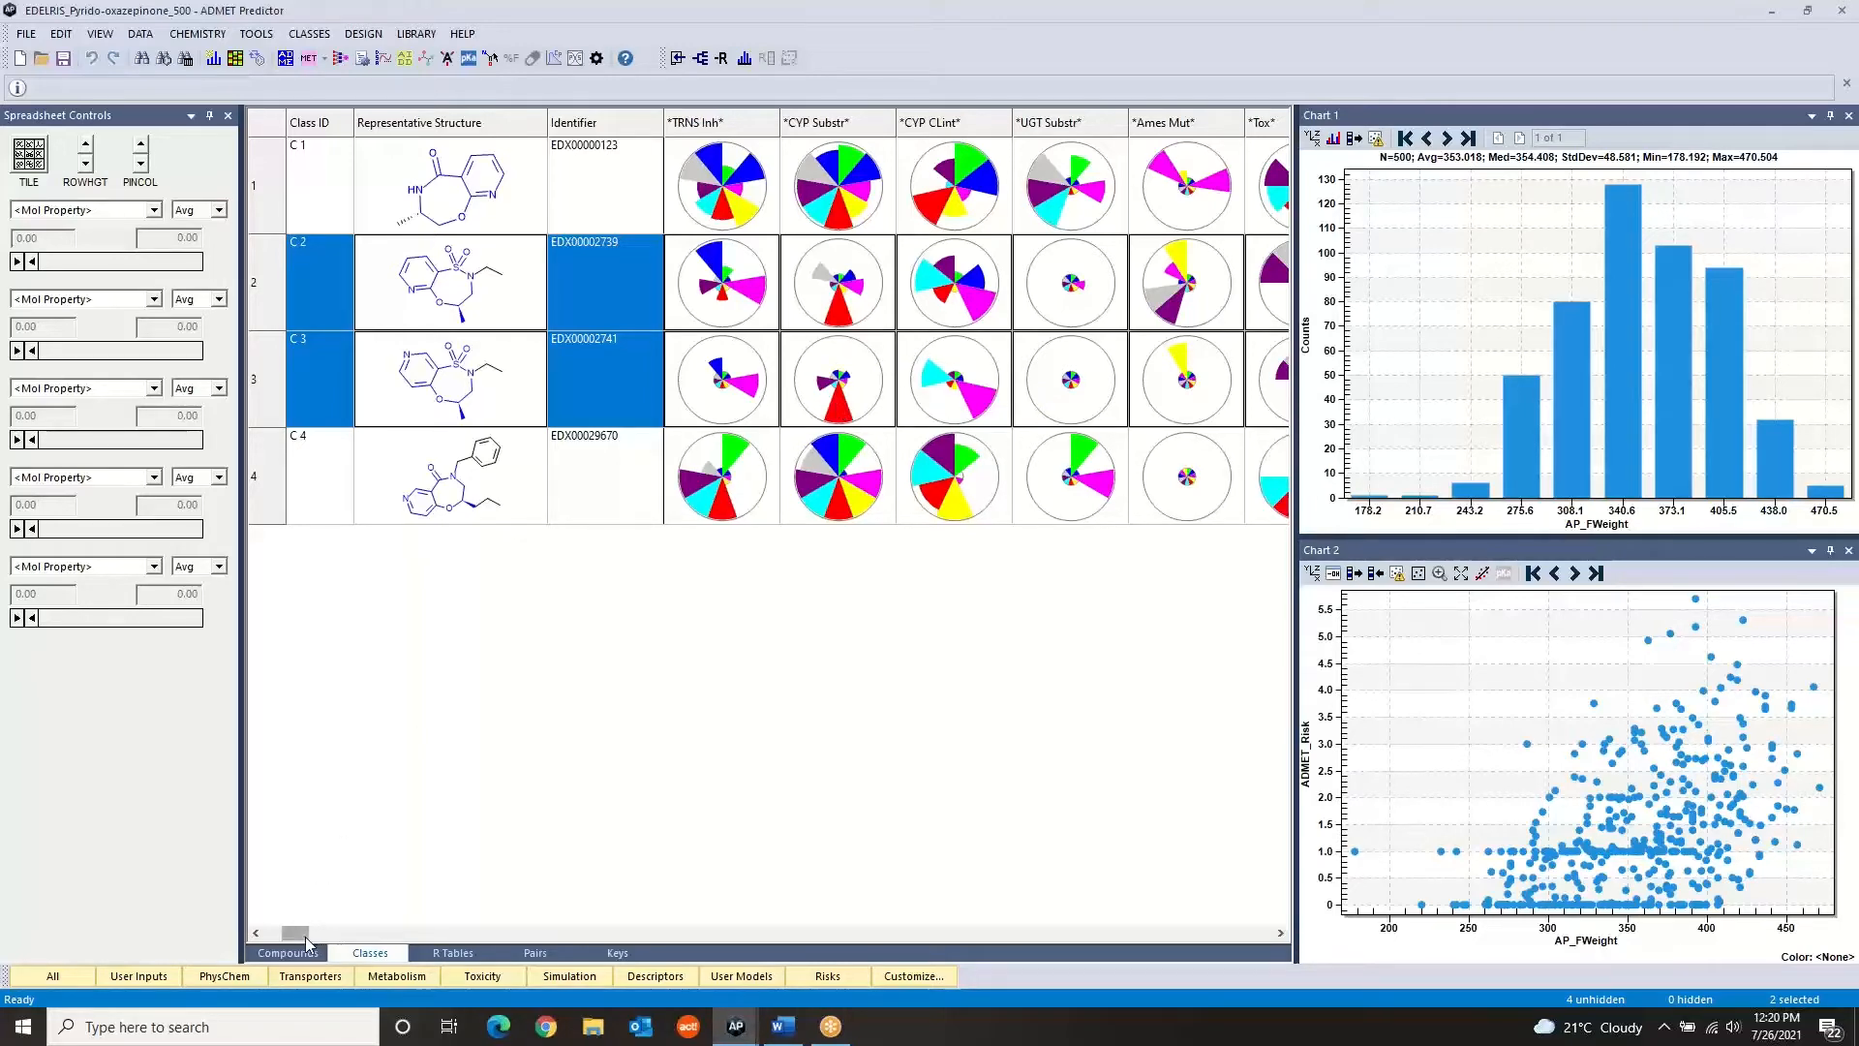
Insert a graphical distribution column for ADMET_Risk beside the AP_FWeight distribution in the classes spreadsheet
left_click_drag(302, 934, 278, 933)
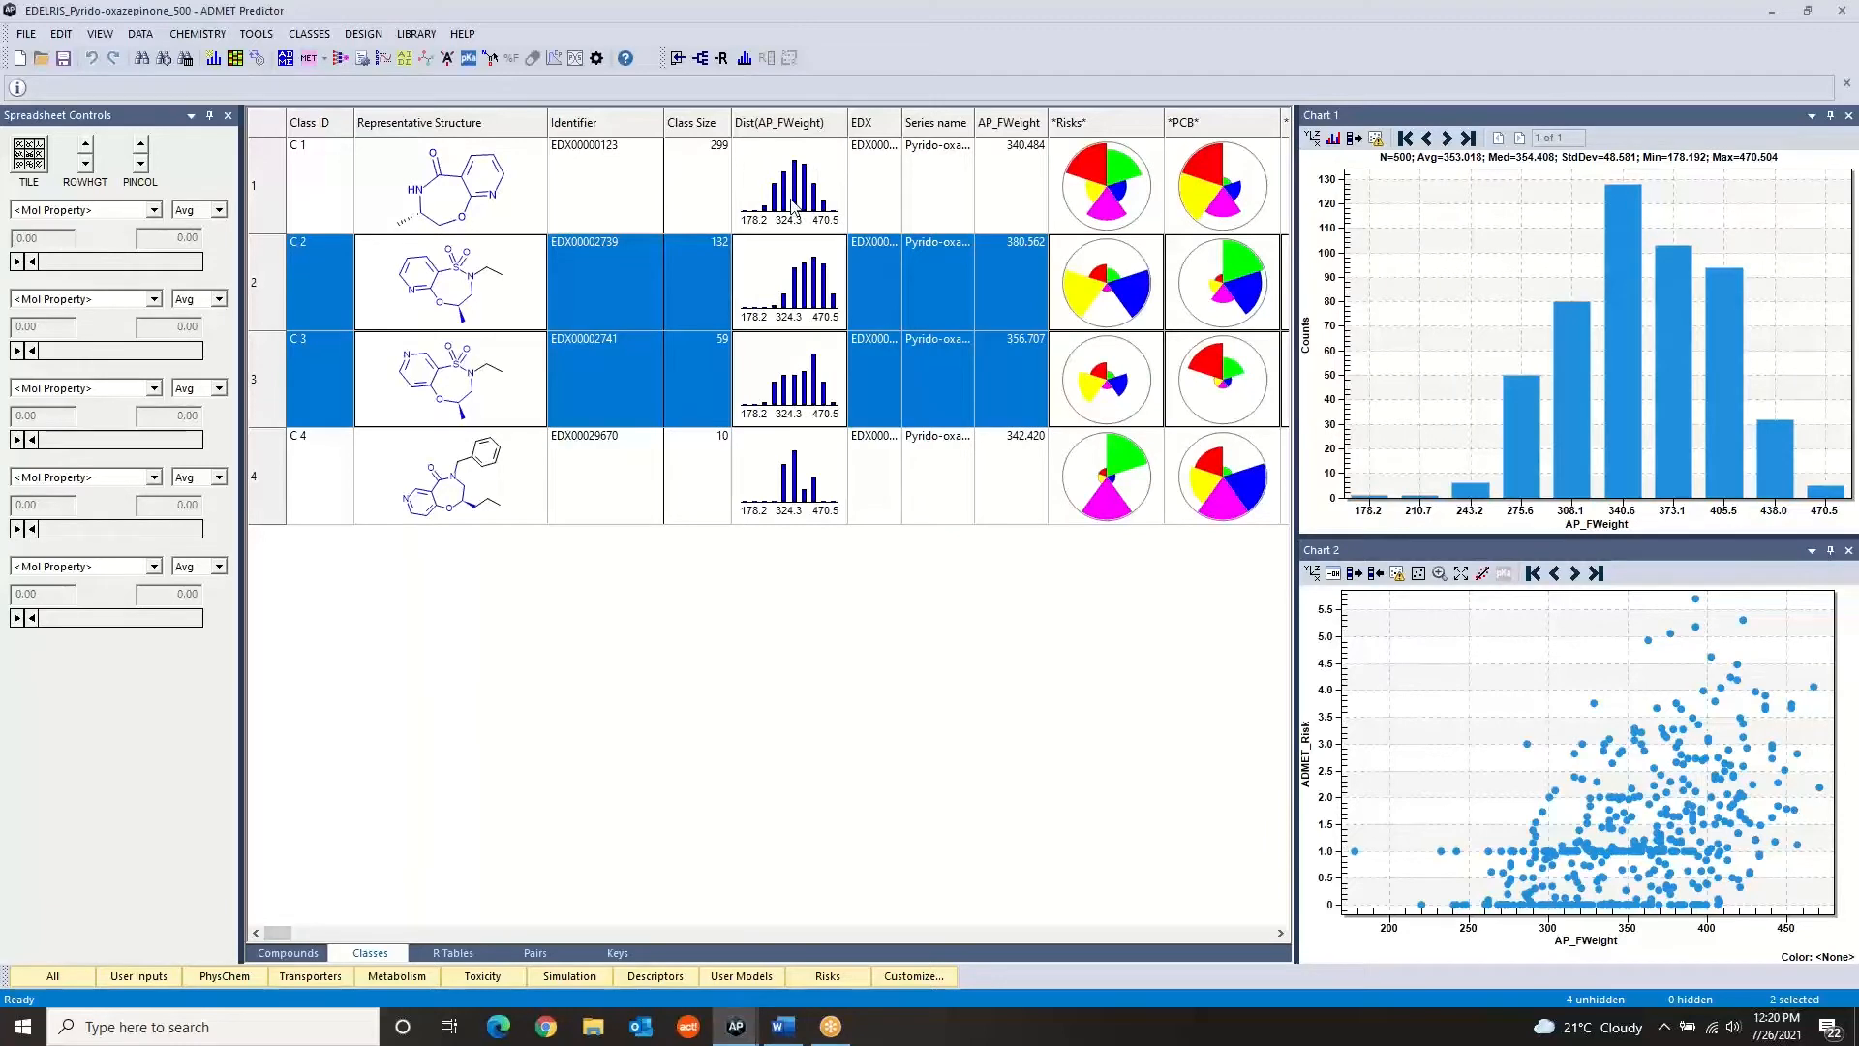
left_click(783, 288)
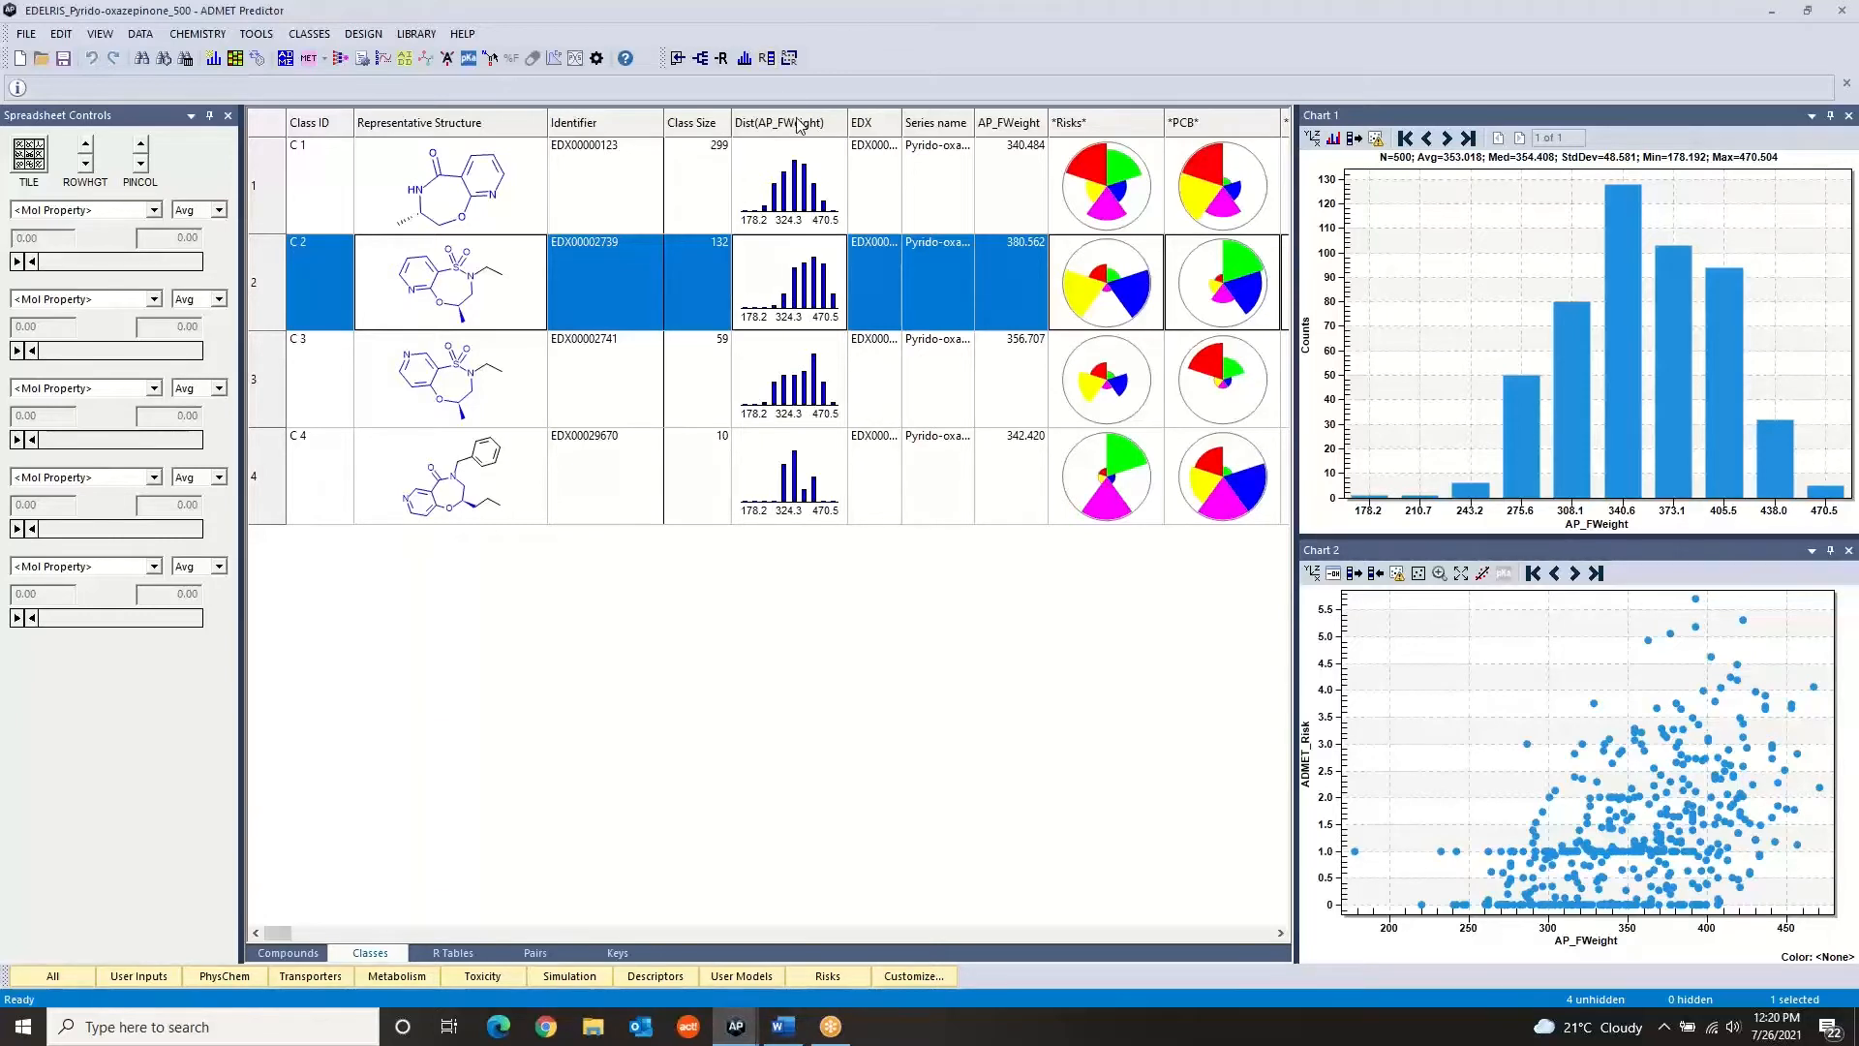
mouse_move(798, 126)
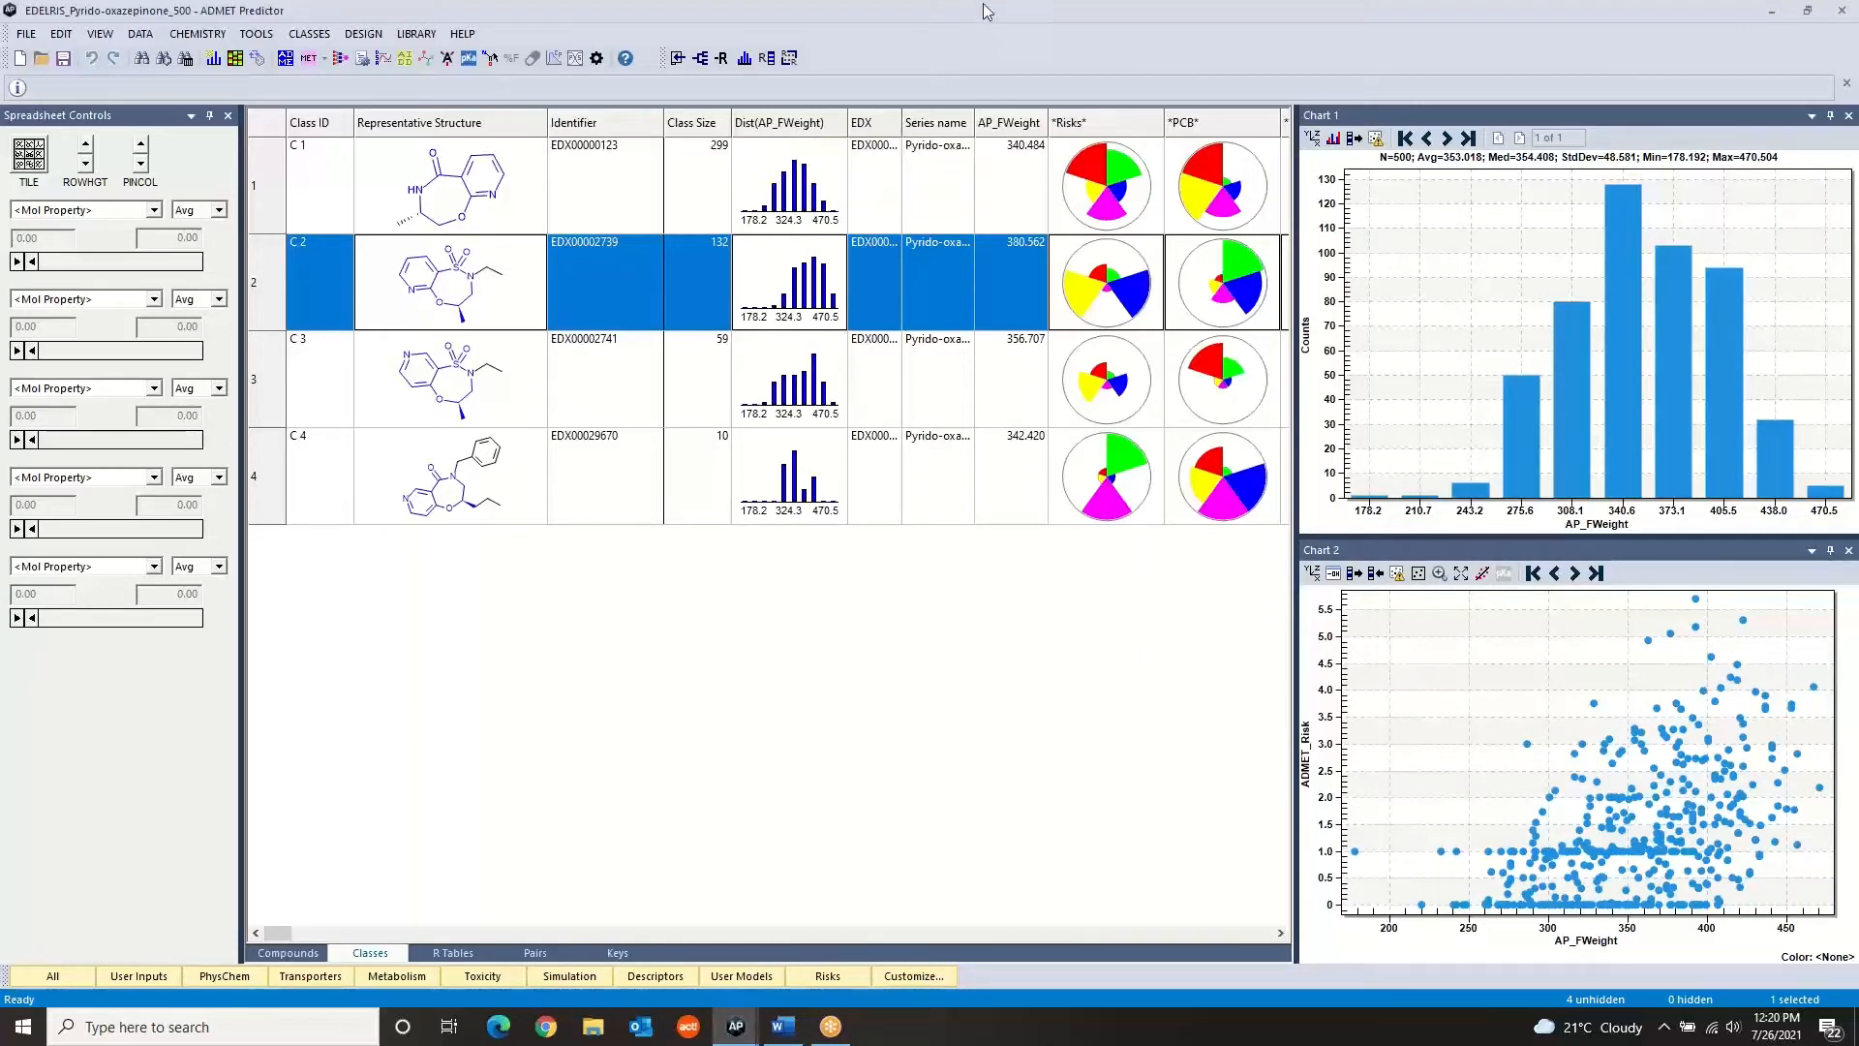
right_click(785, 128)
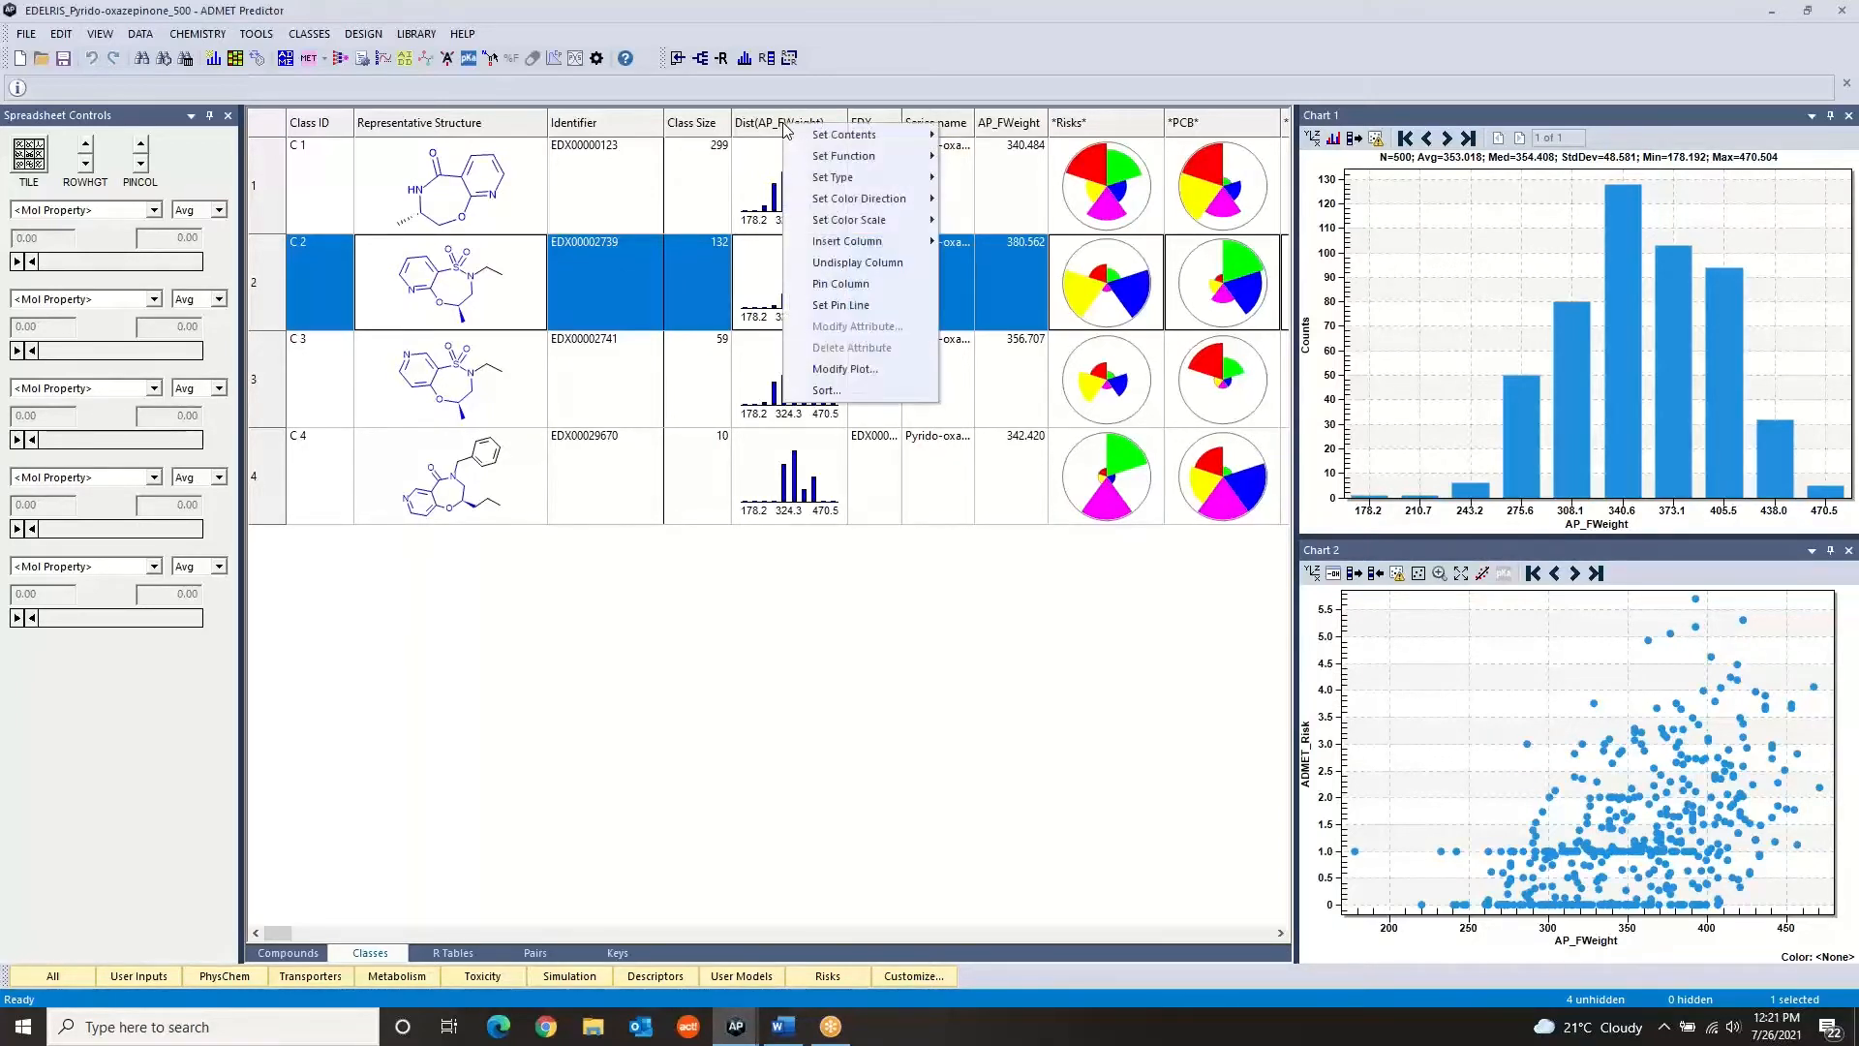
mouse_move(853, 250)
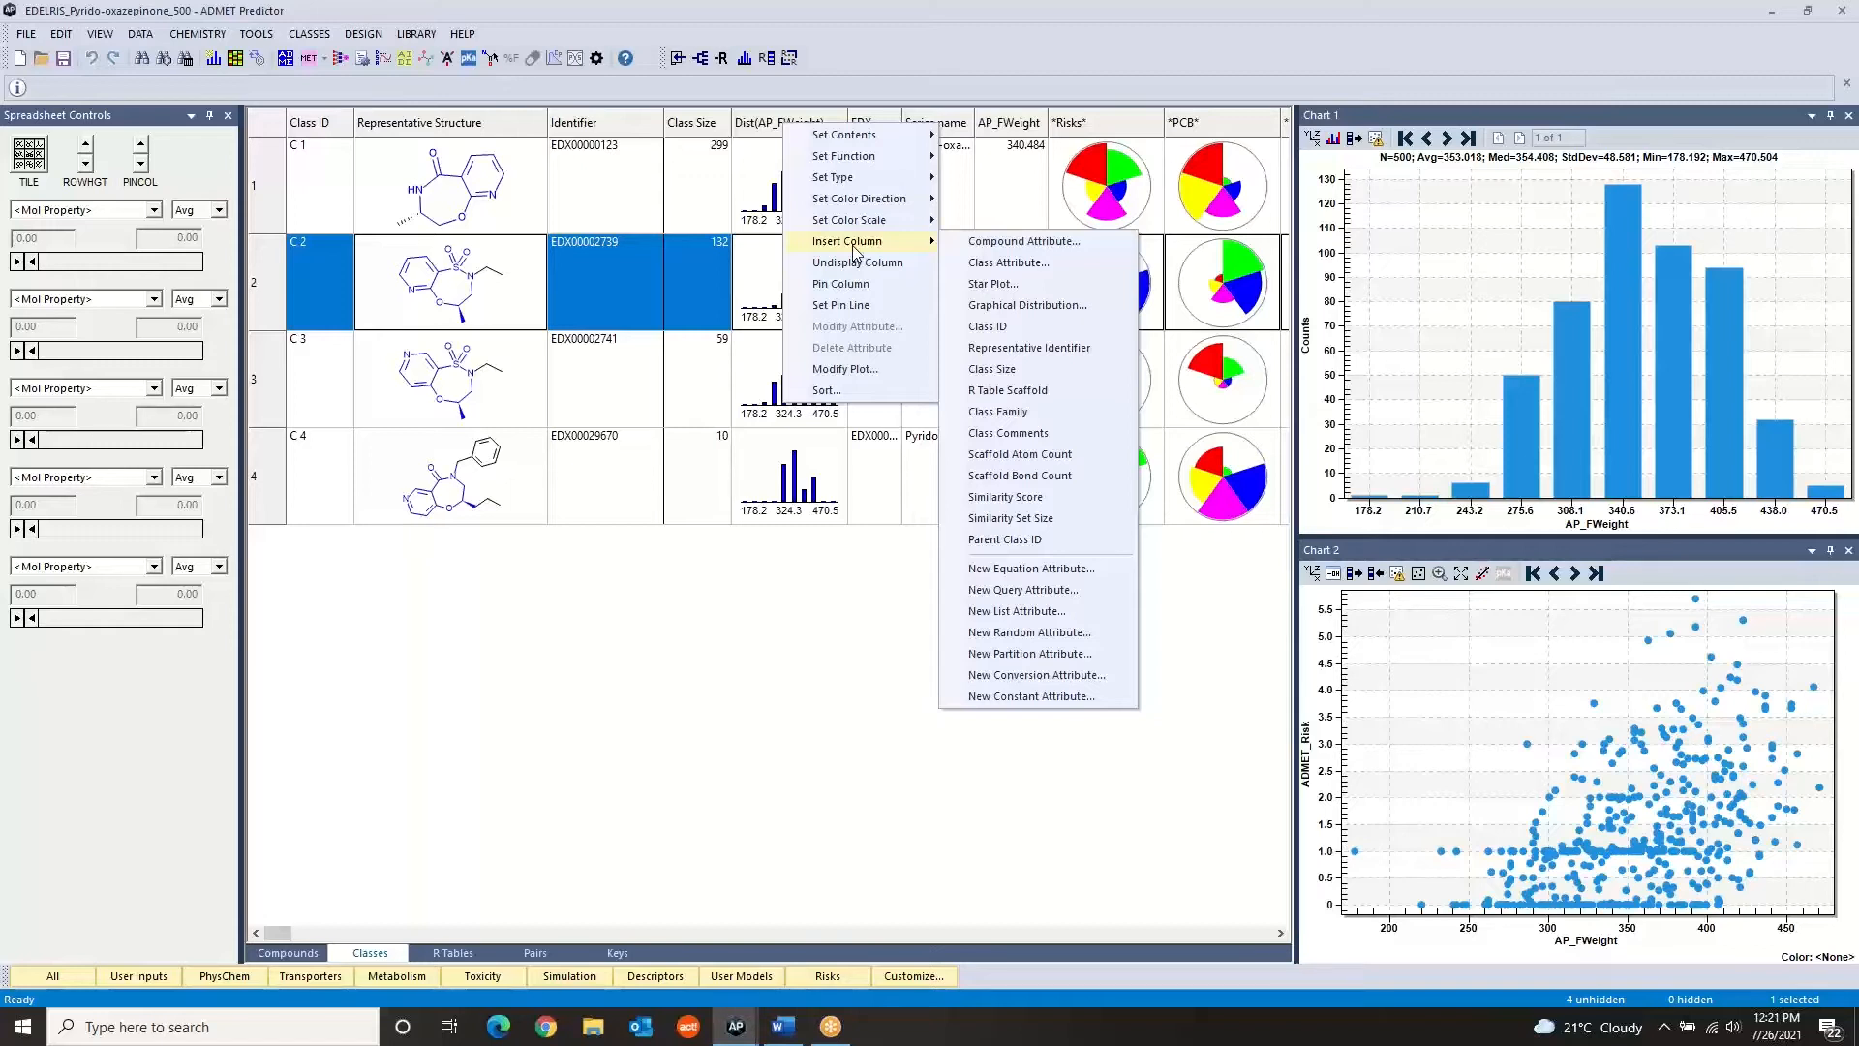
left_click(991, 306)
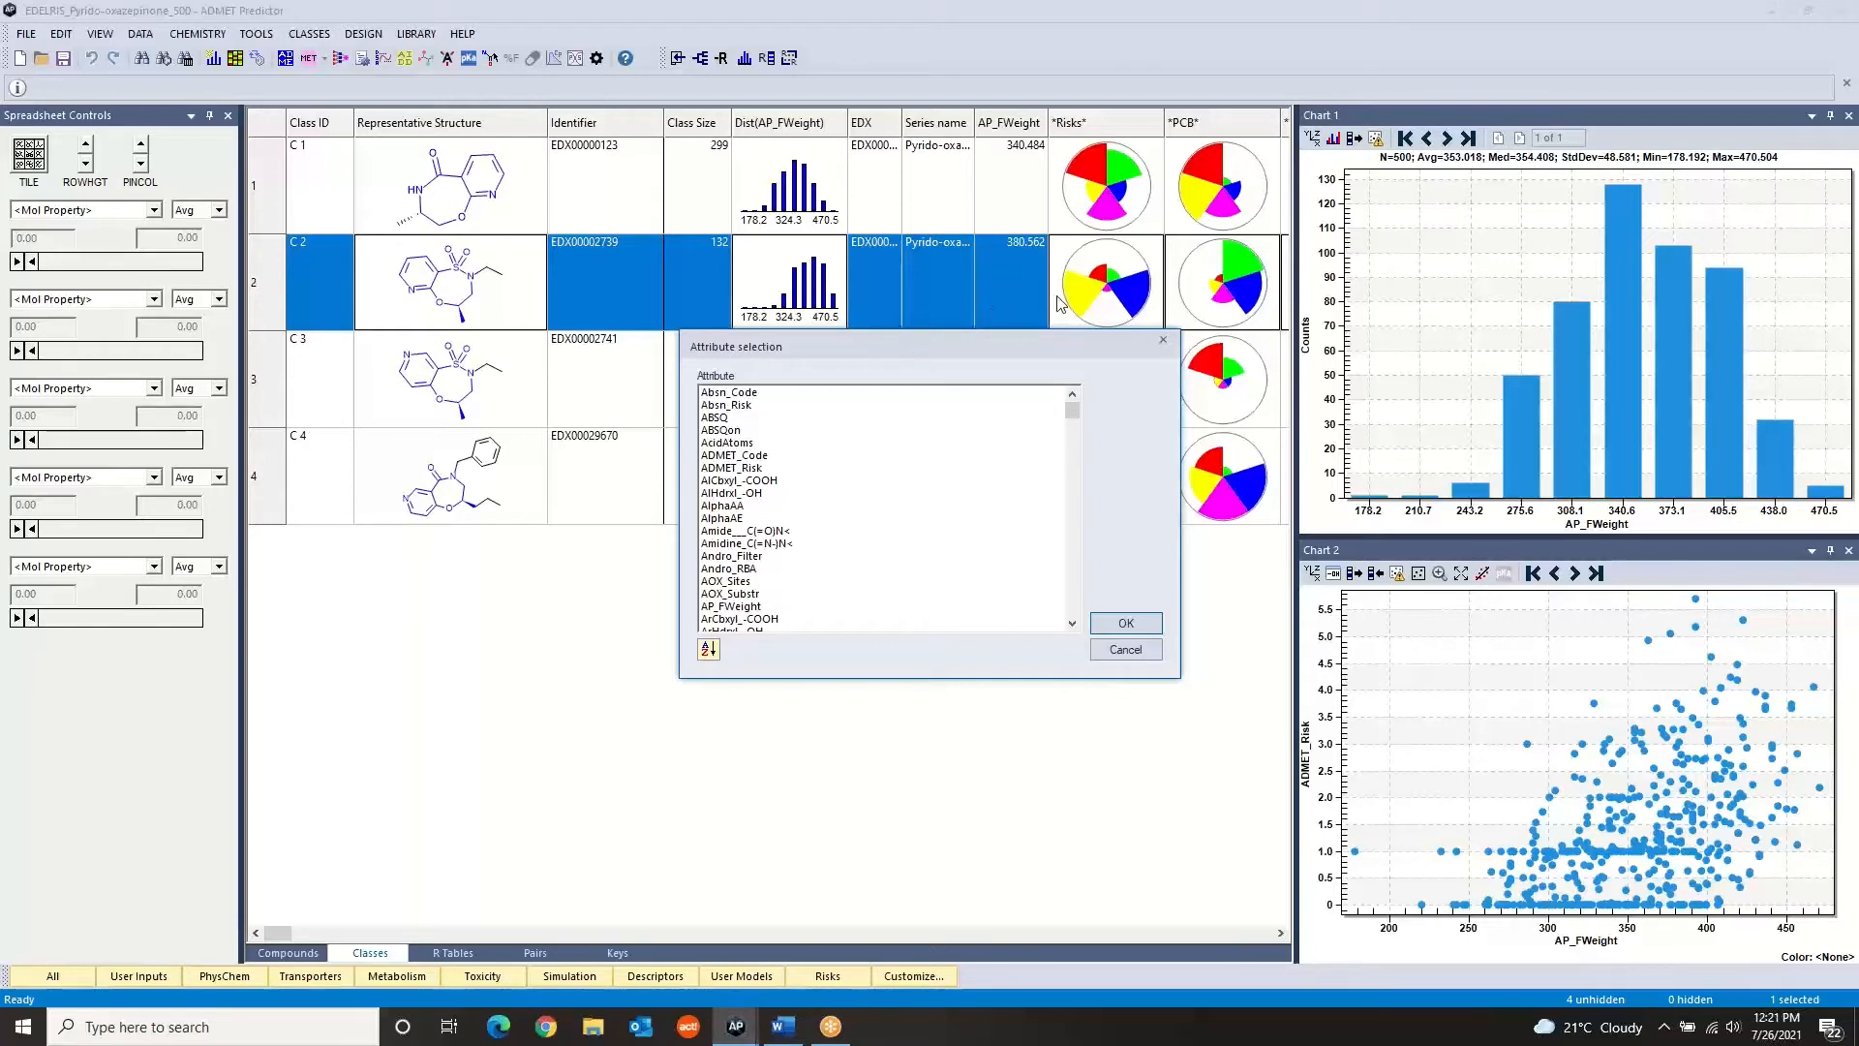
left_click(750, 468)
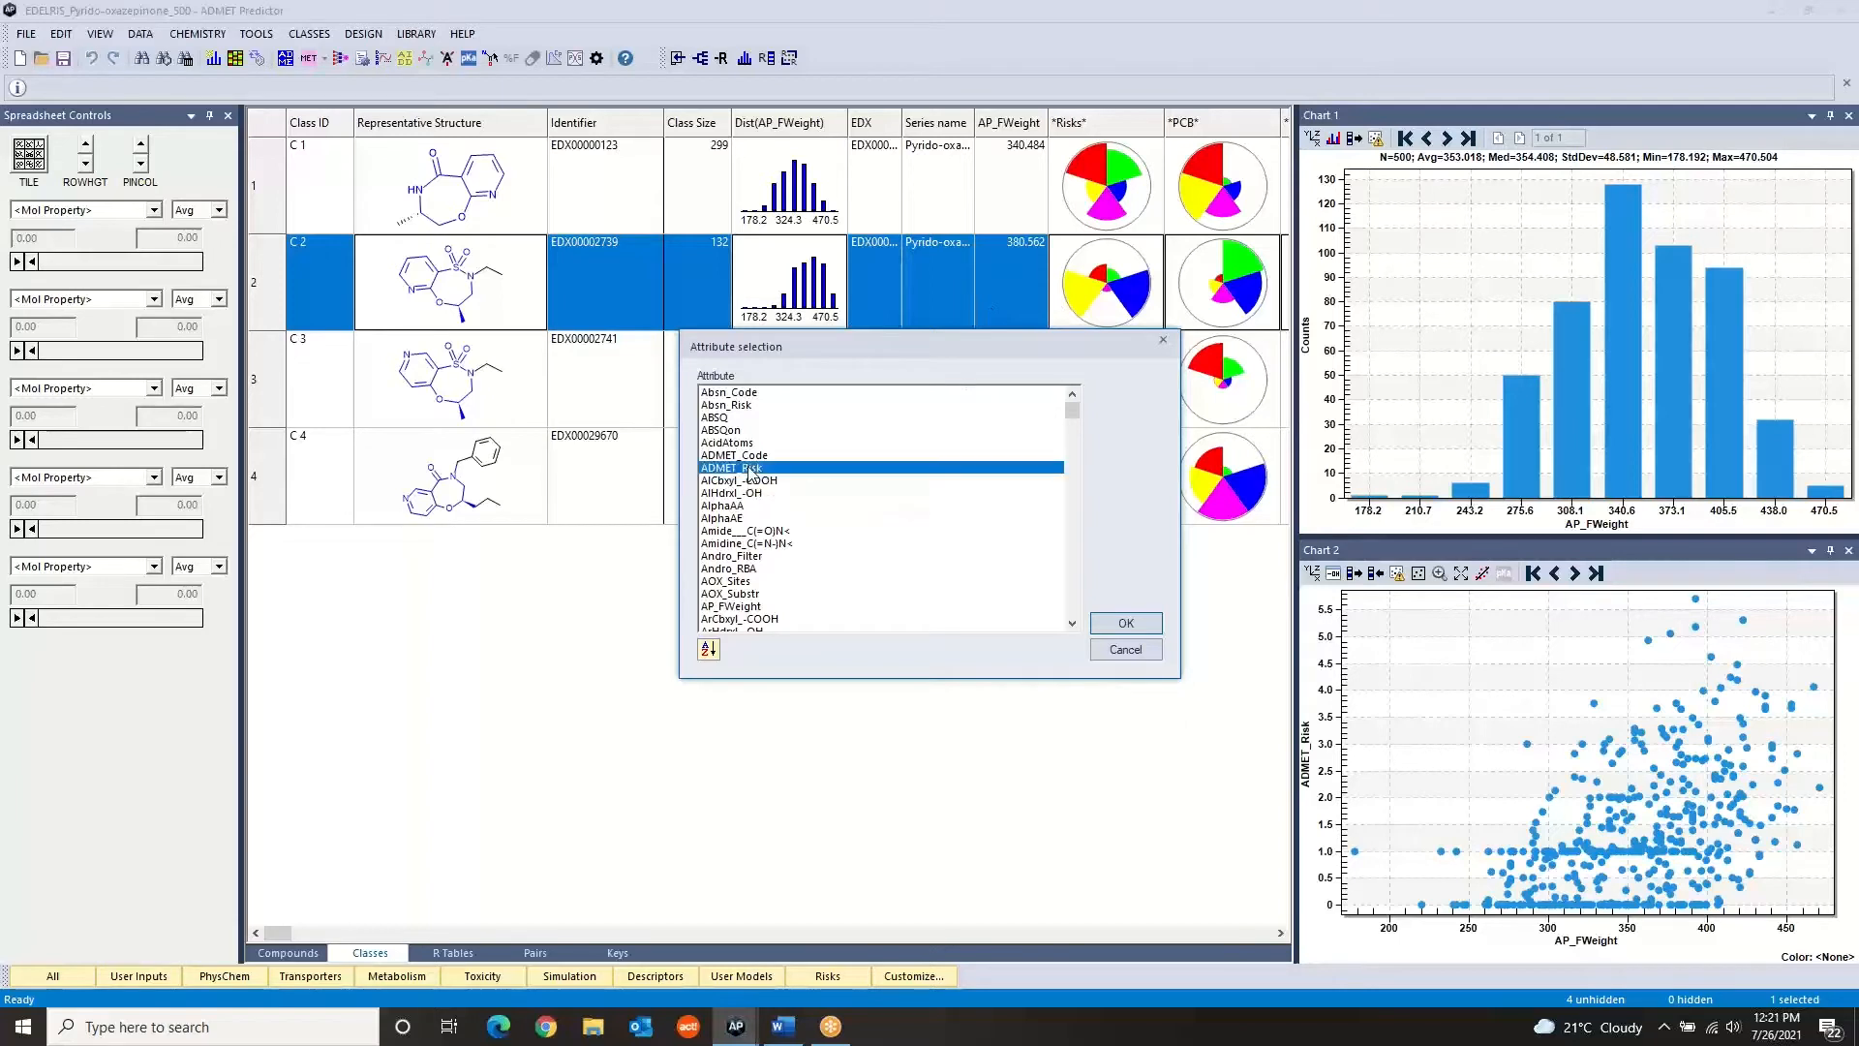
left_click(1123, 624)
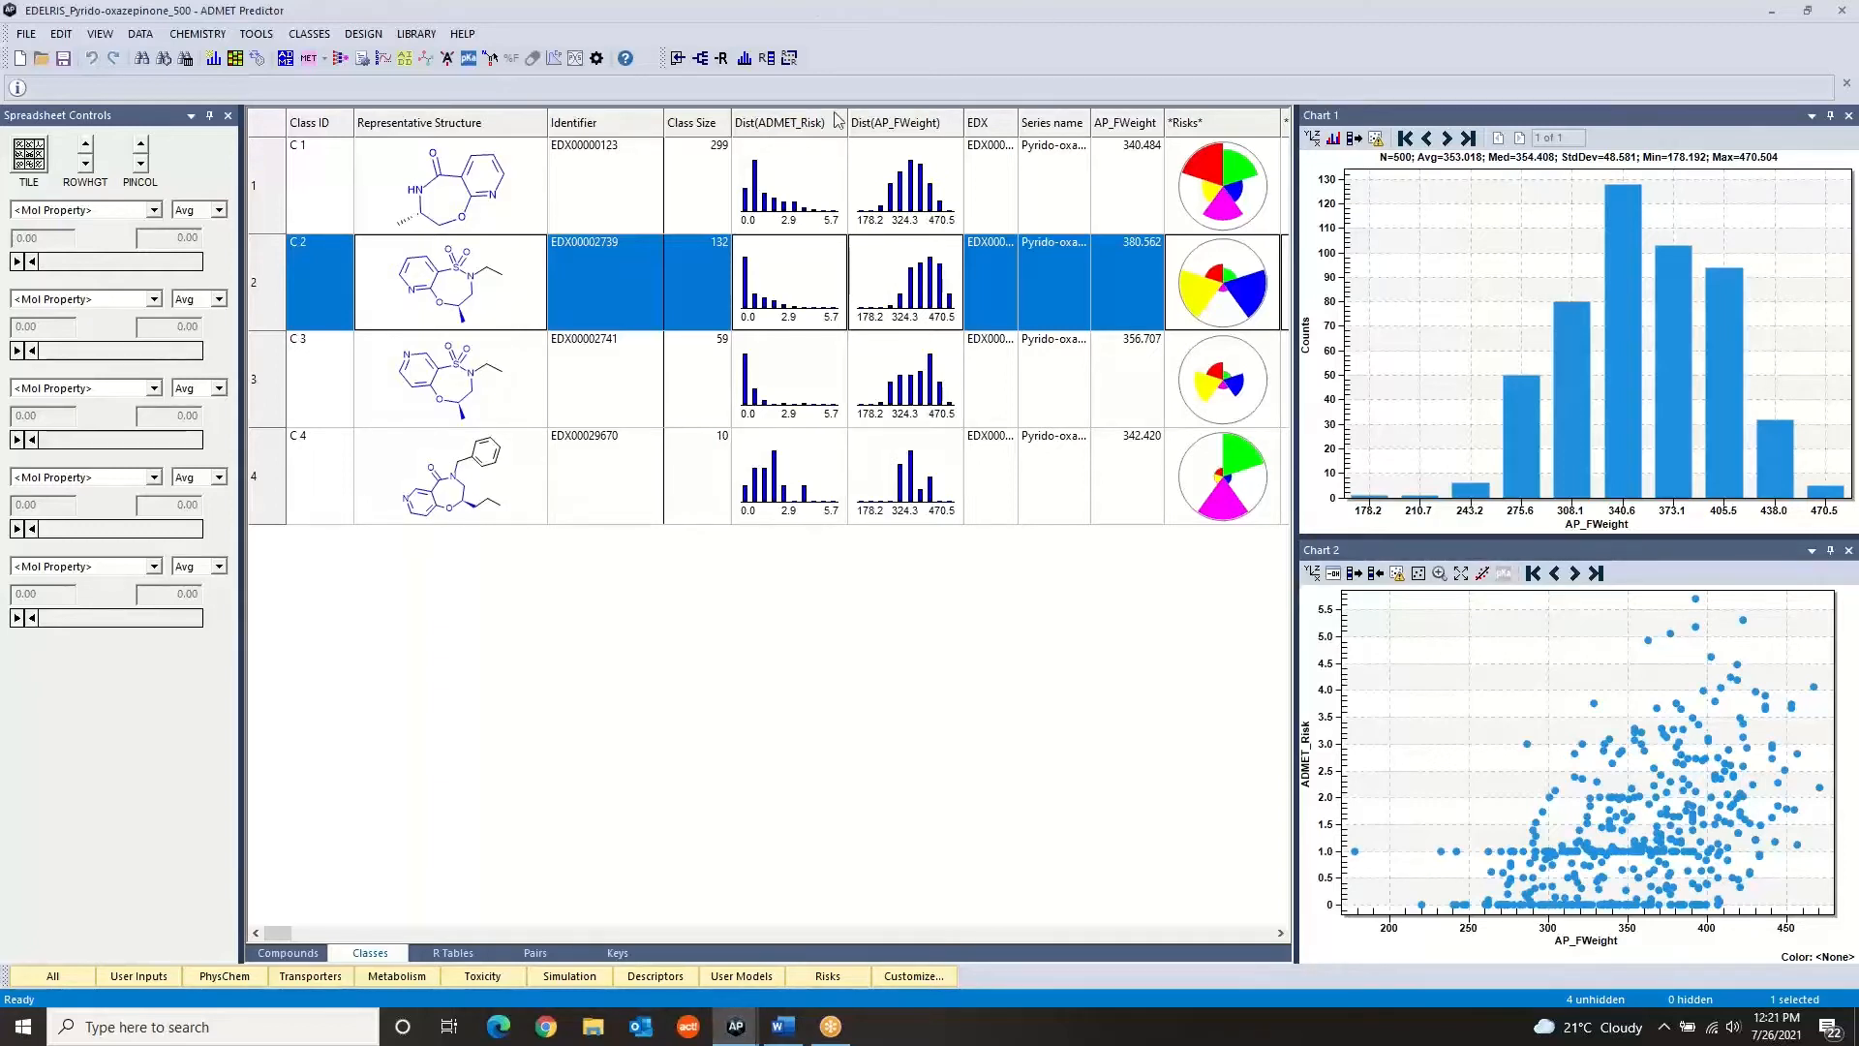
Insert a graphical distribution column for hERG_Filter beside the ADMET_Risk distribution
mouse_move(808, 130)
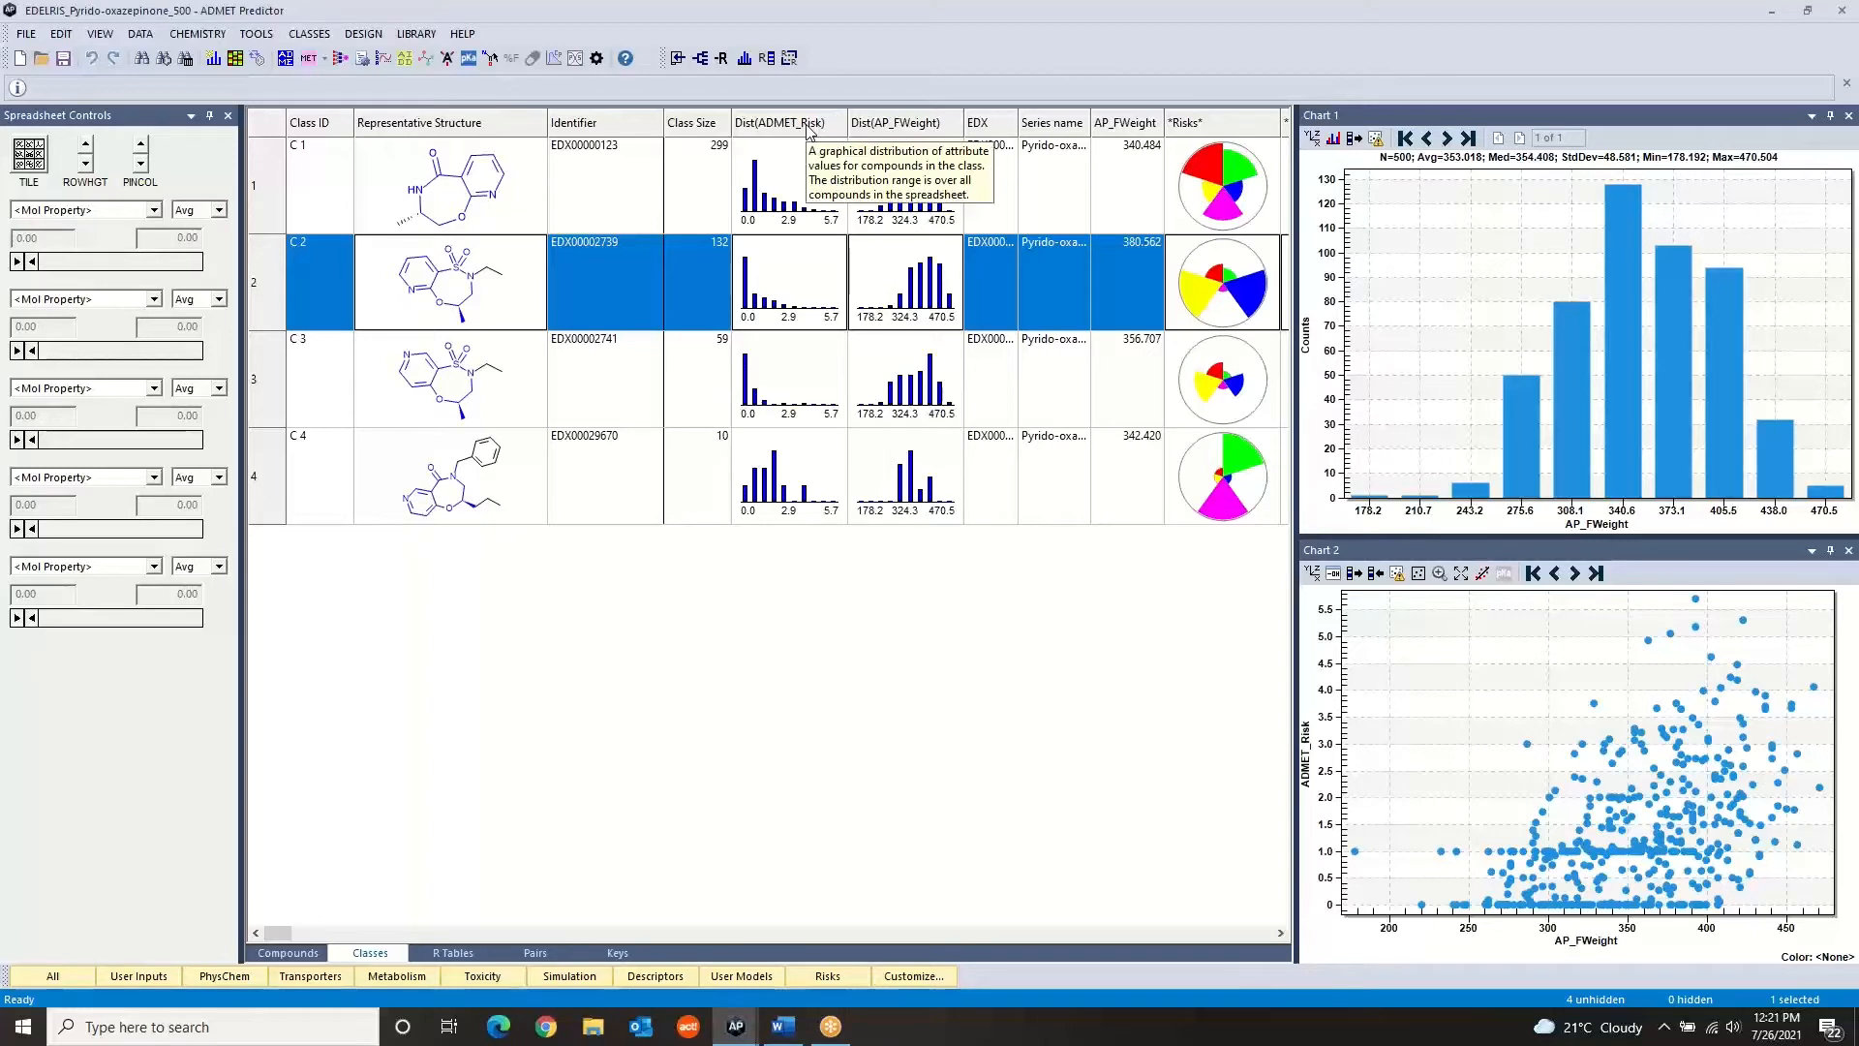
right_click(809, 130)
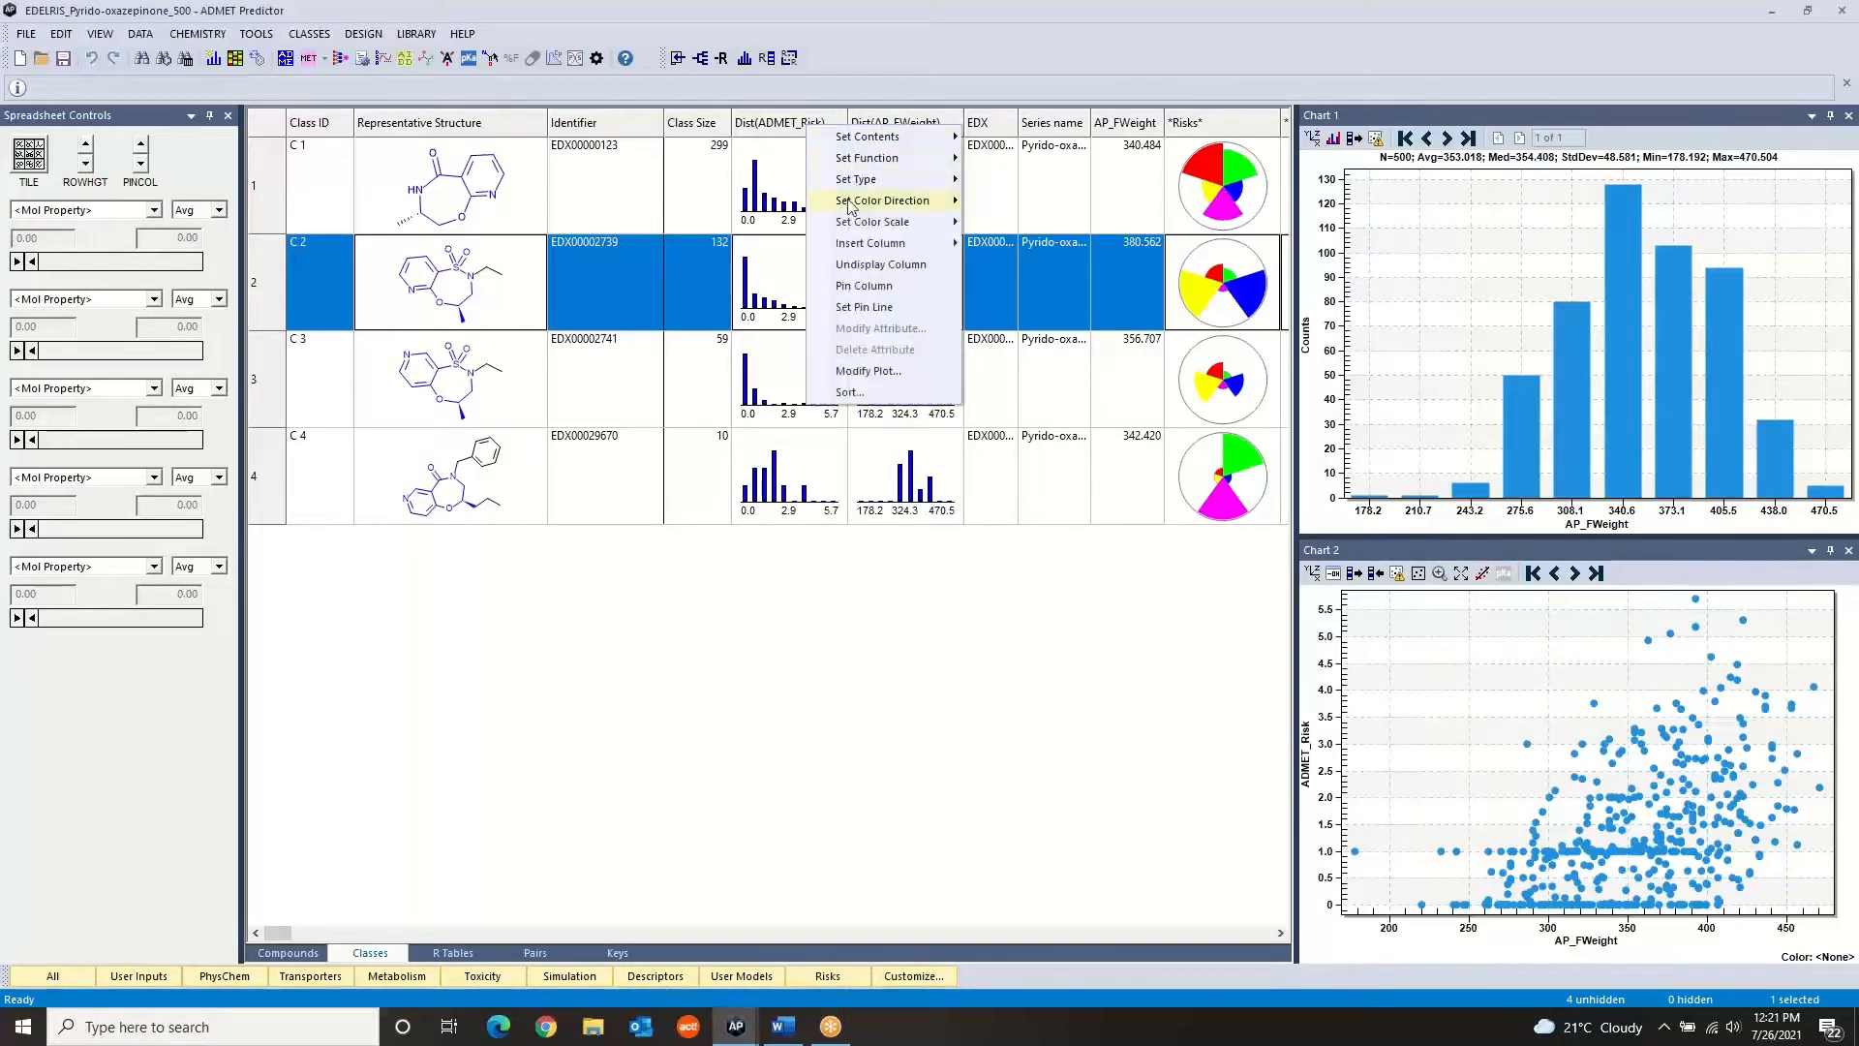
mouse_move(851, 213)
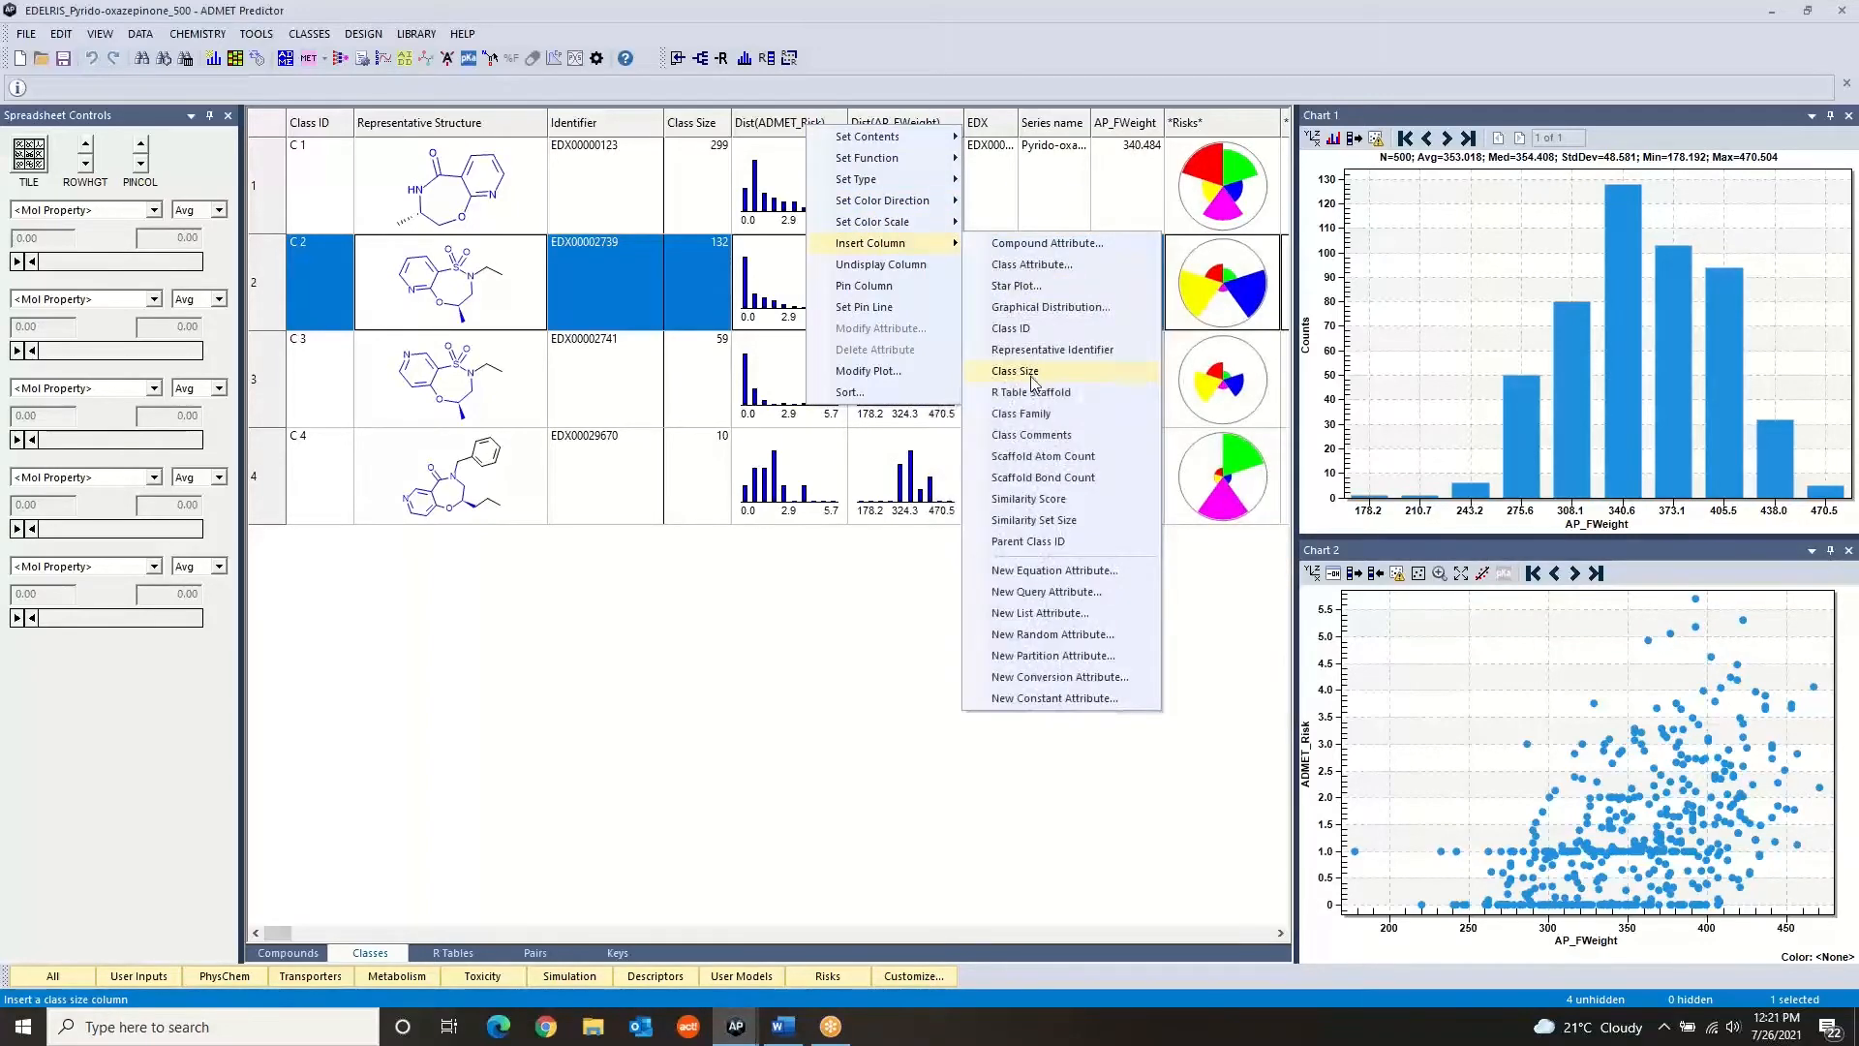
left_click(1032, 312)
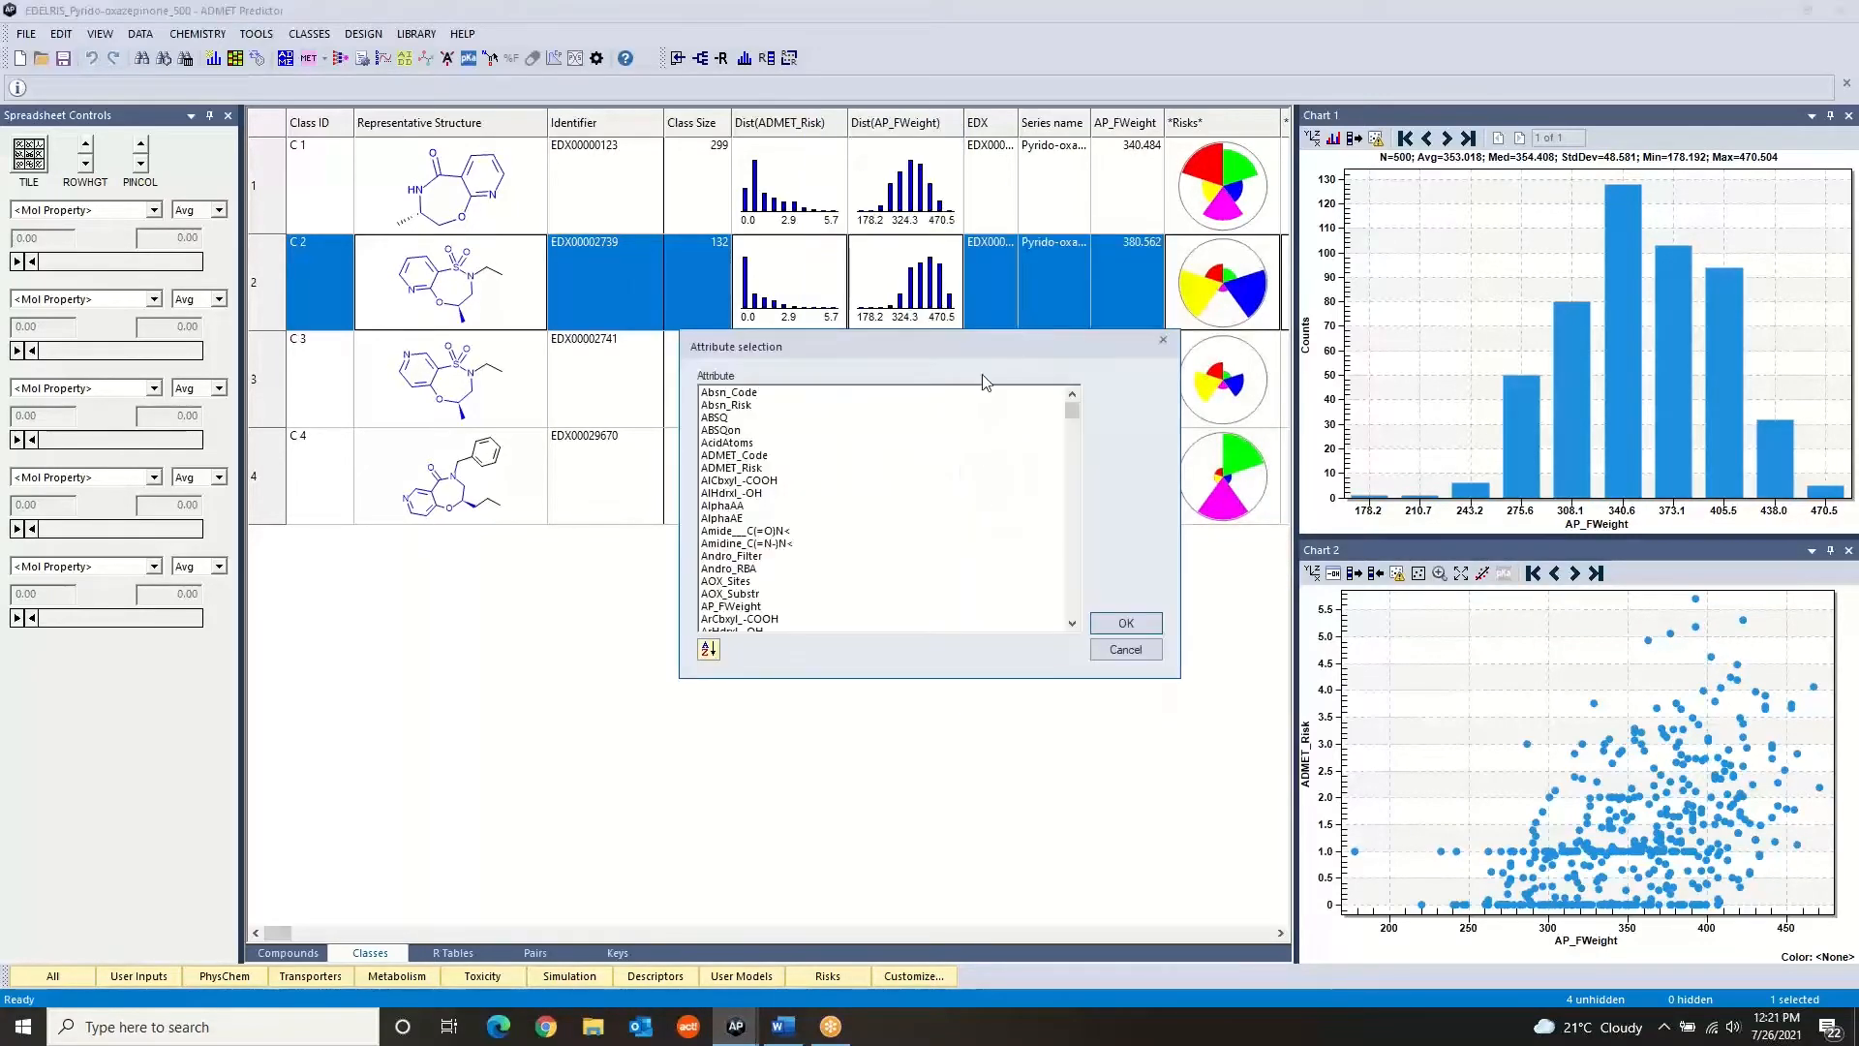
scroll(1073, 588, "down", 1)
scroll(1075, 596, "down", 20)
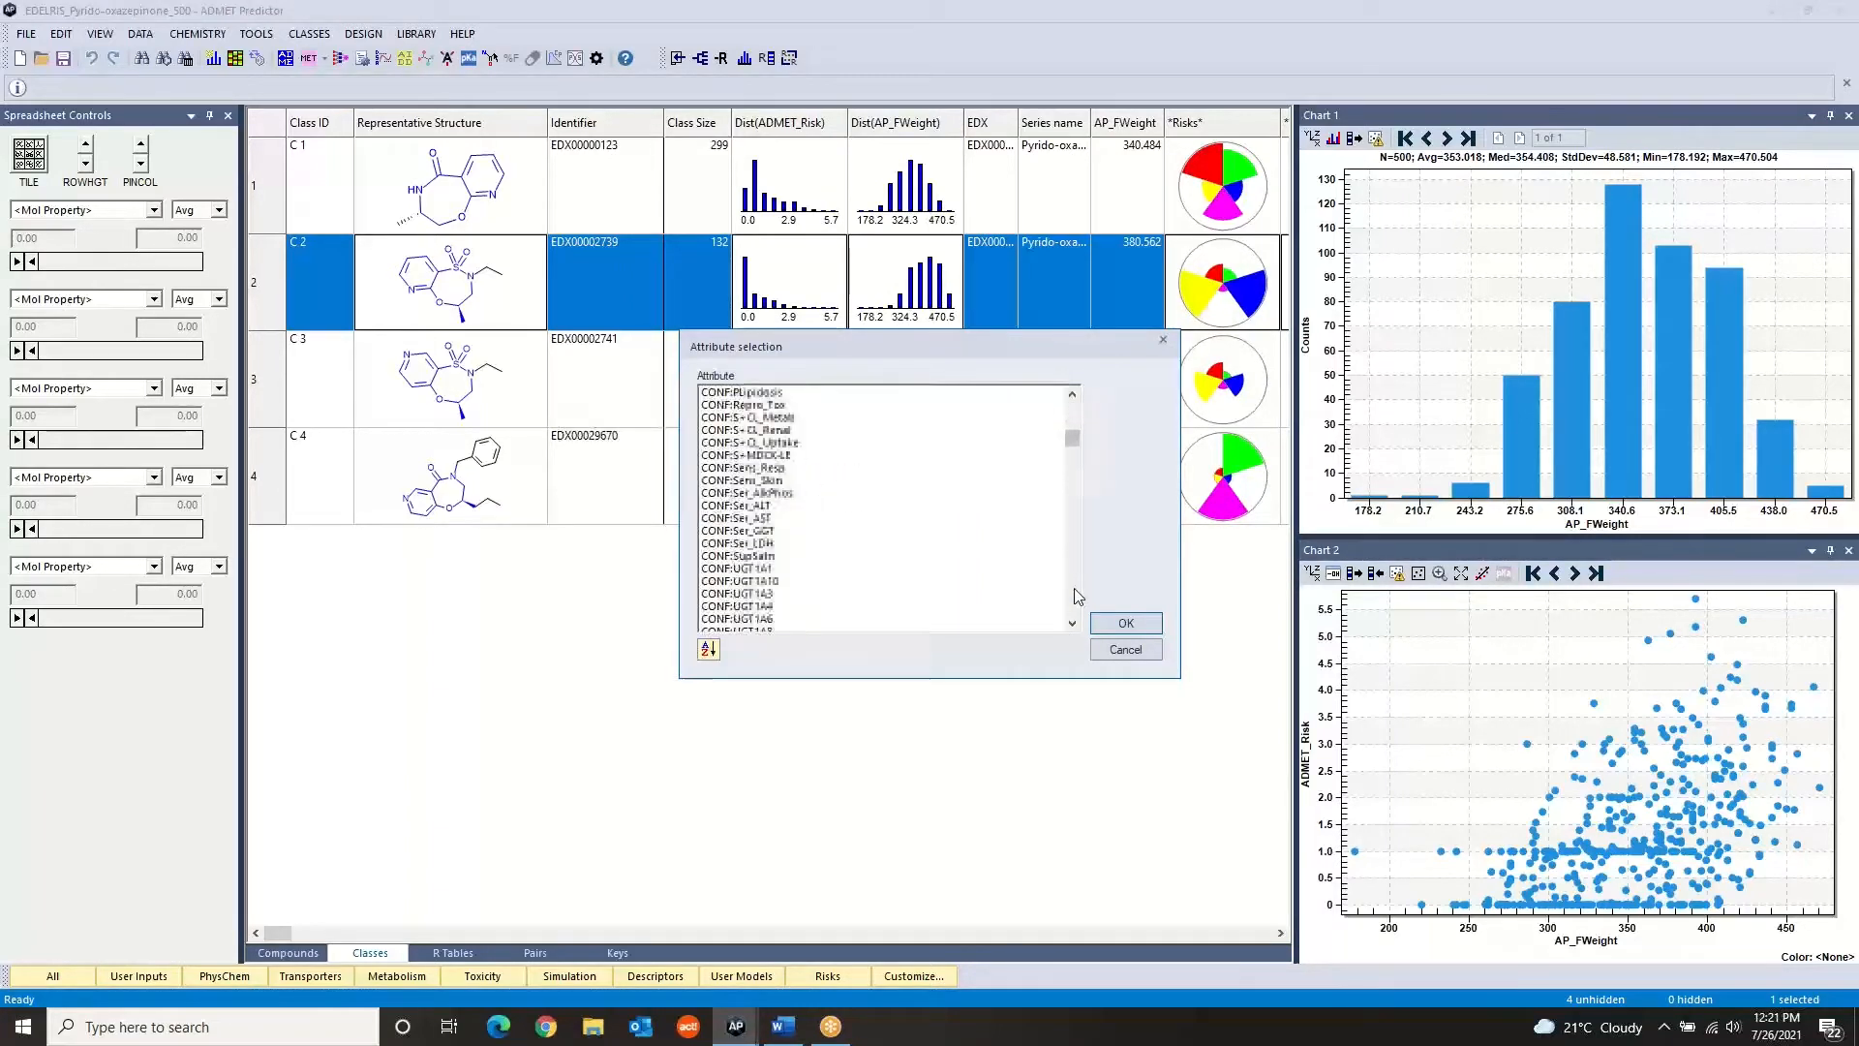
scroll(756, 471, "up", 10)
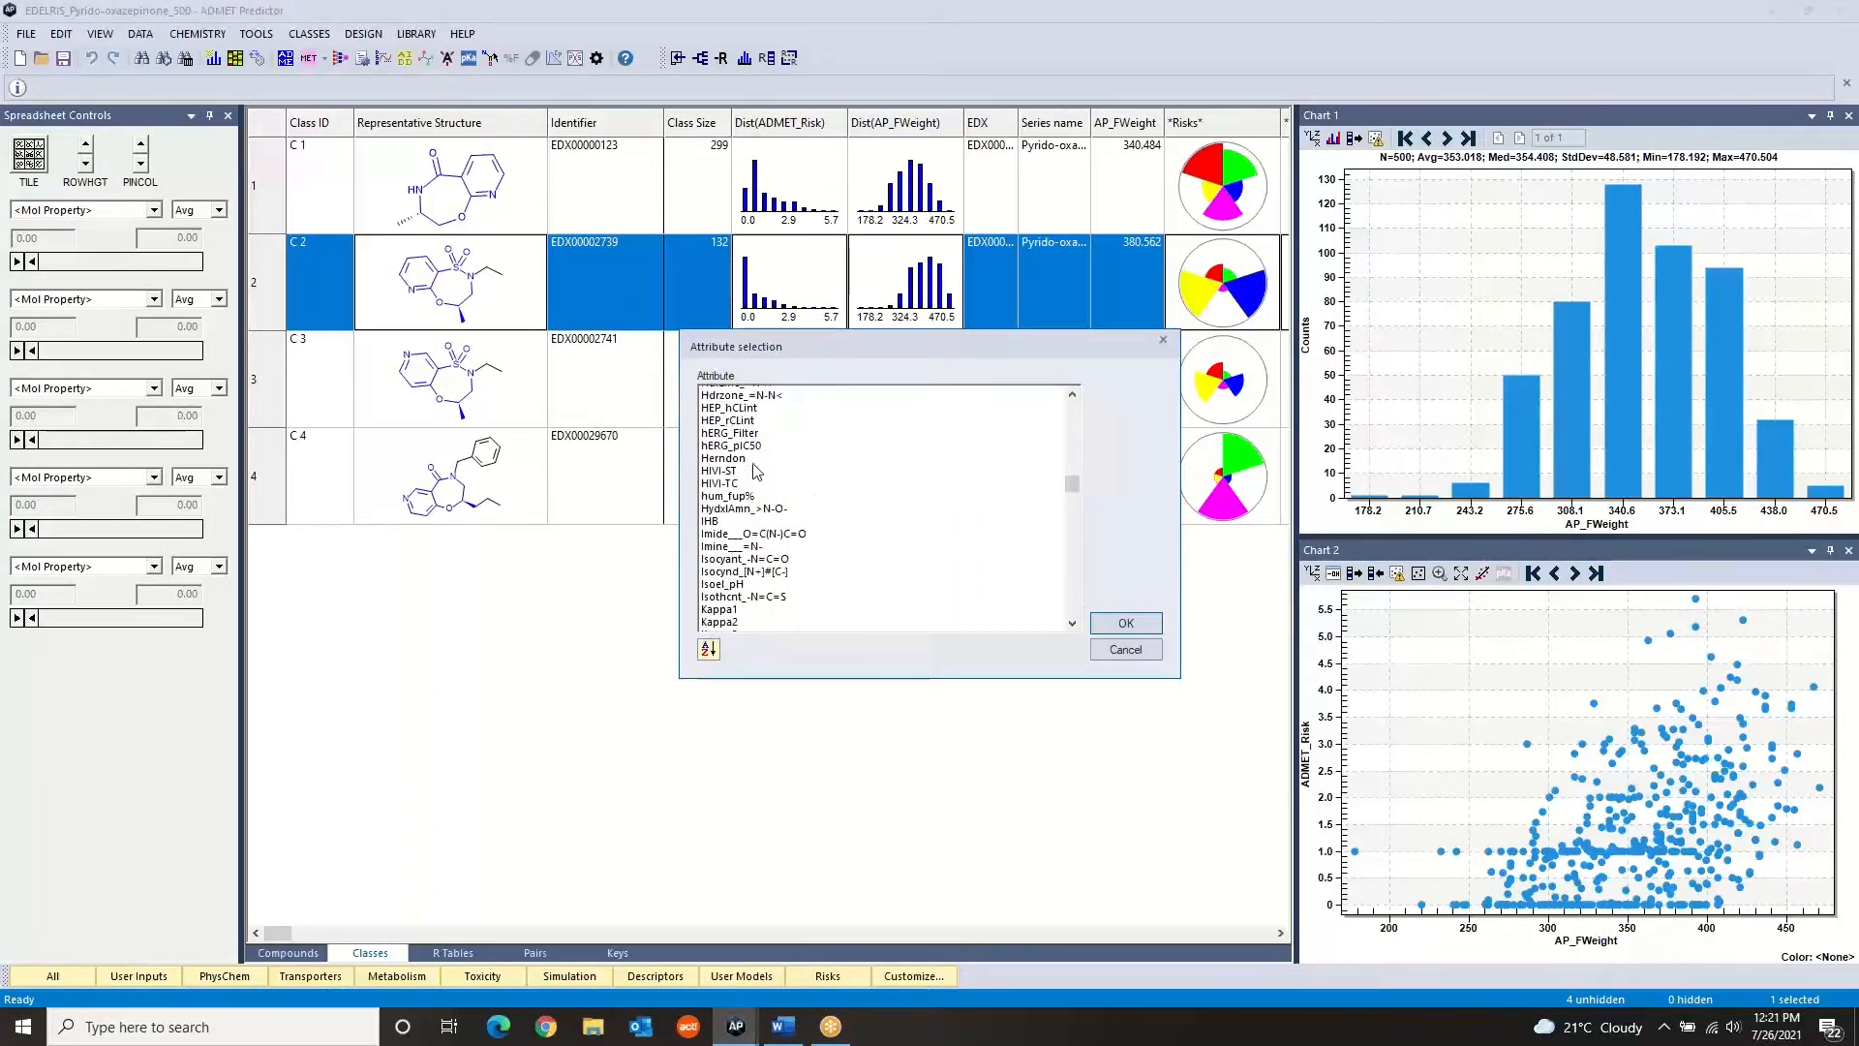
scroll(756, 471, "down", 5)
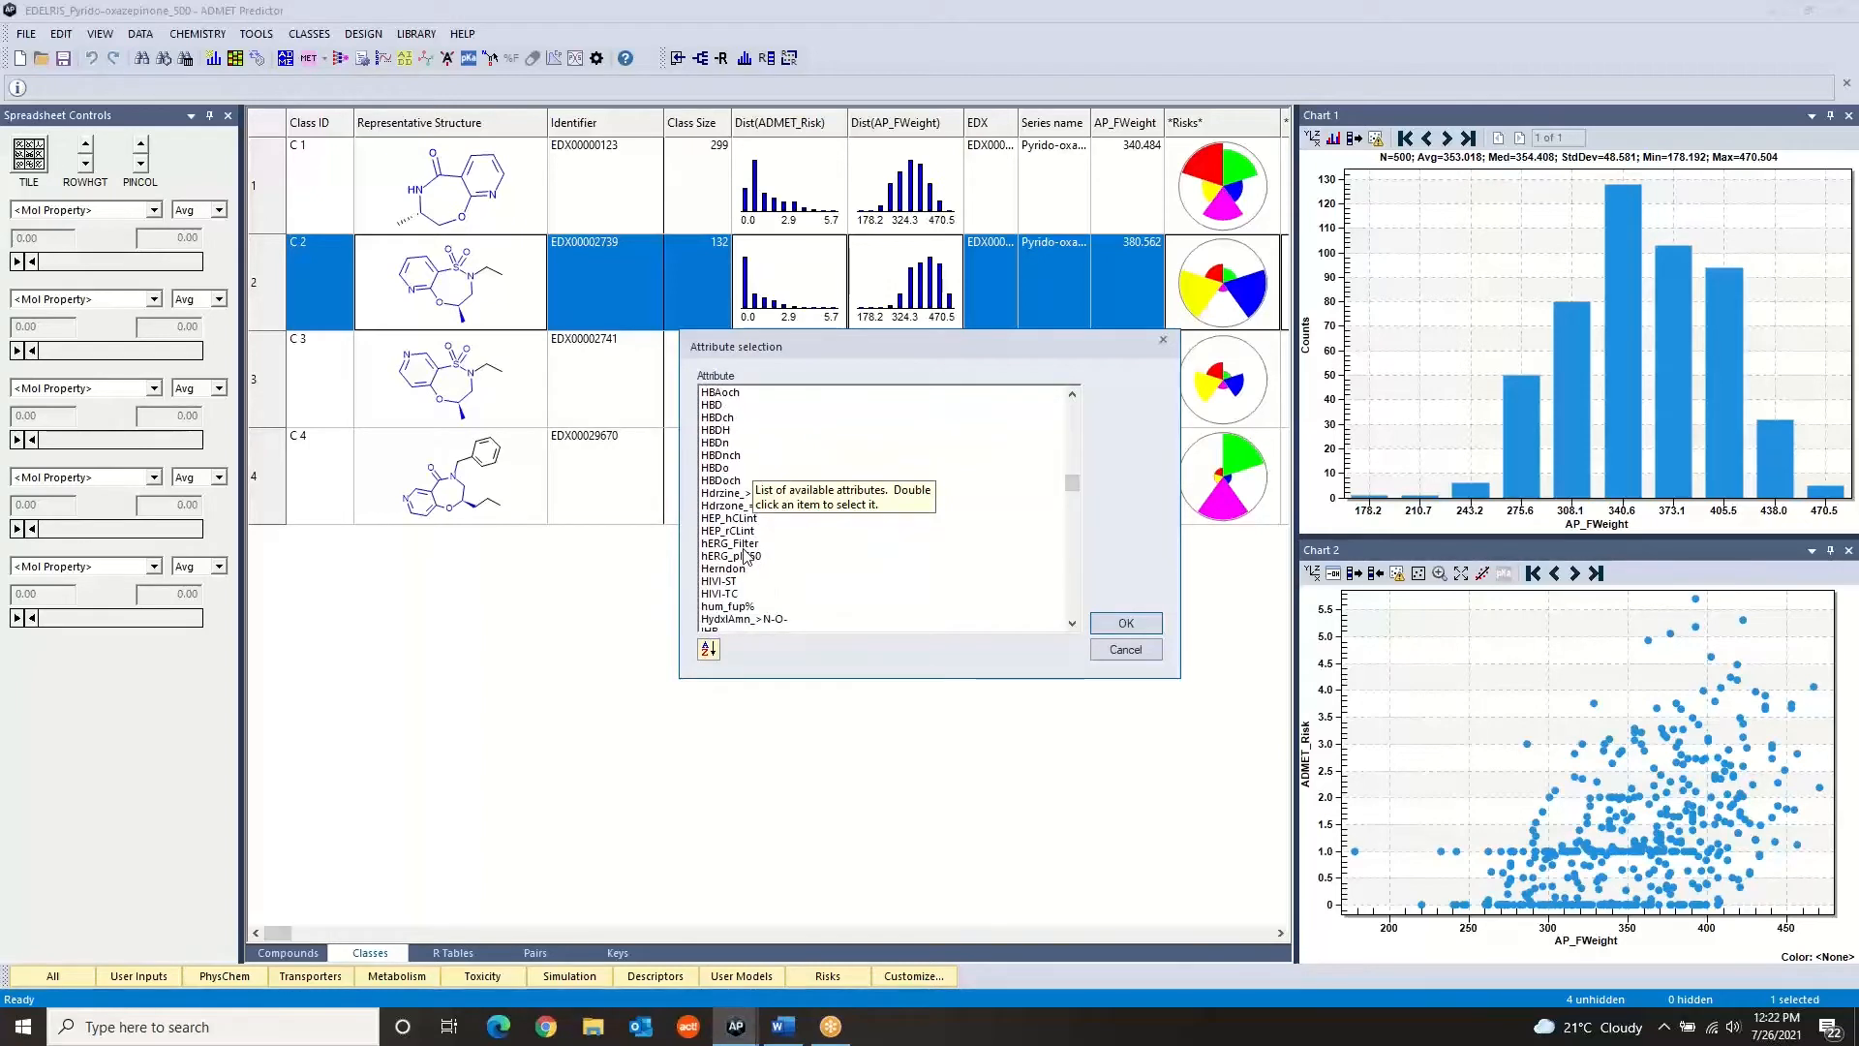
left_click(731, 545)
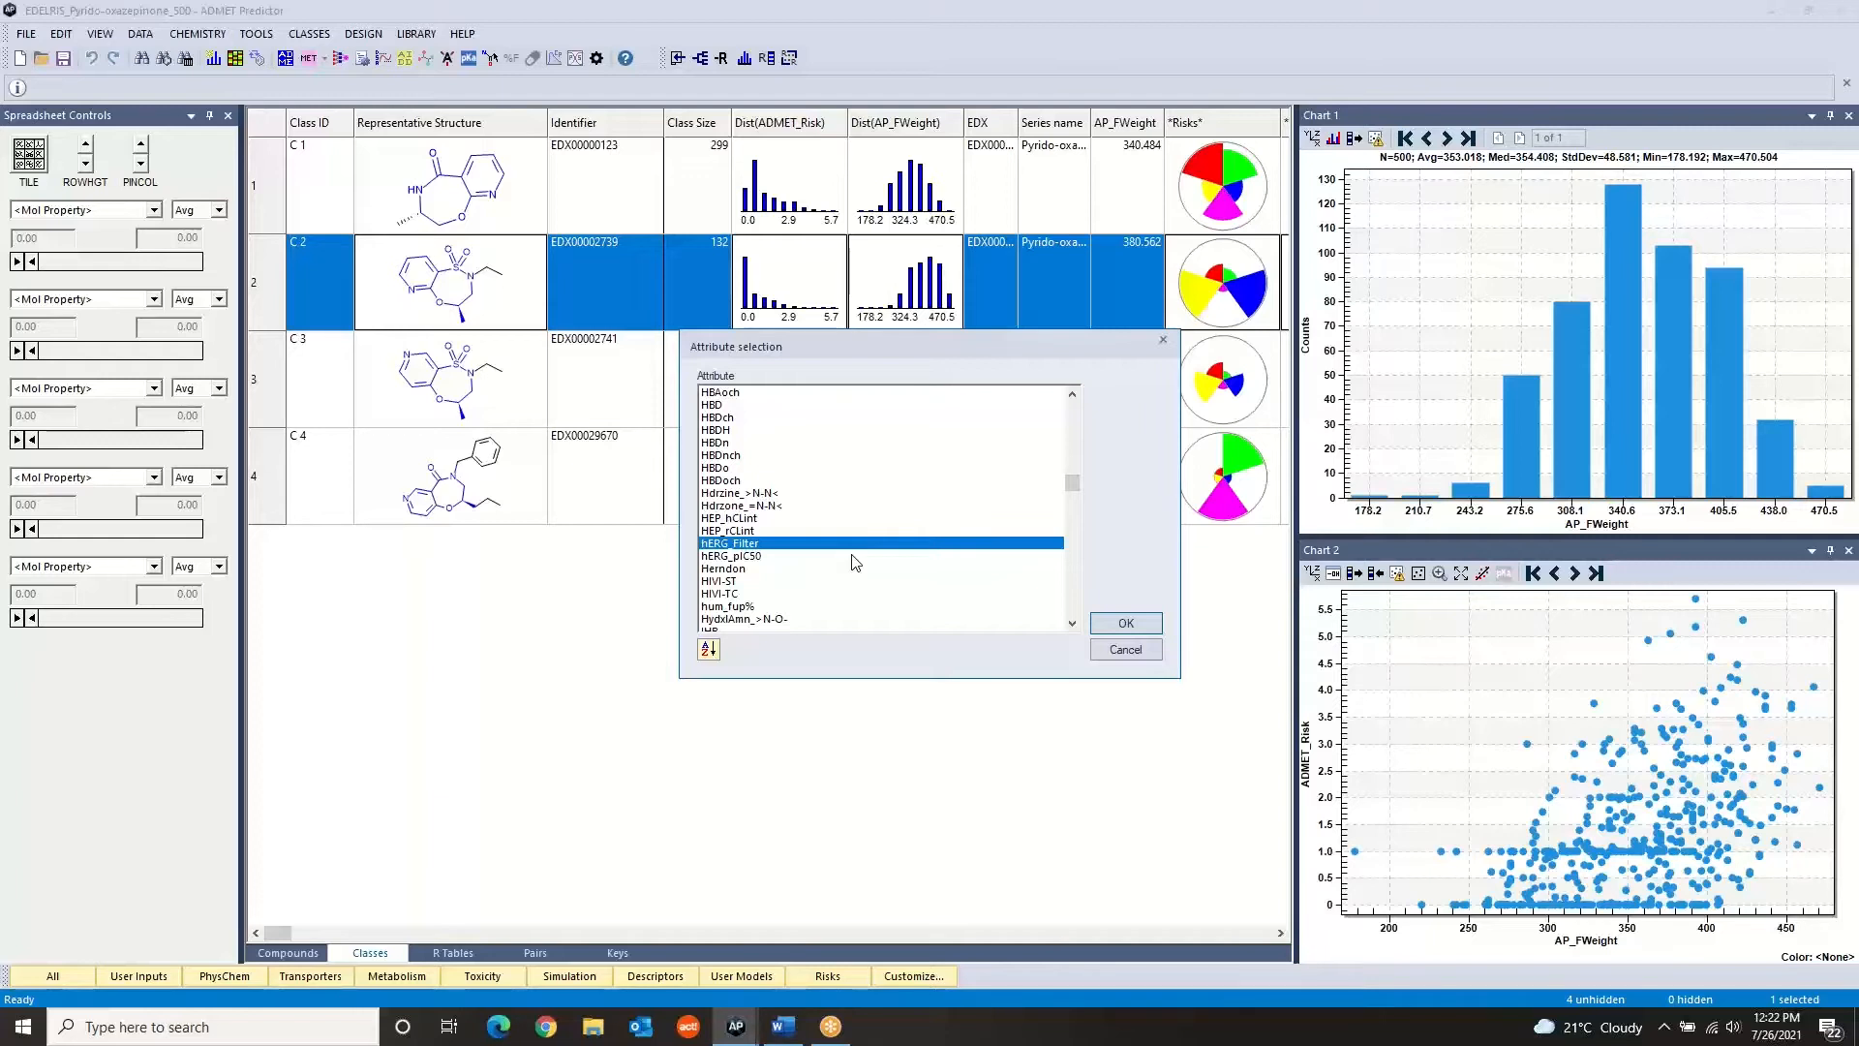
left_click(1145, 626)
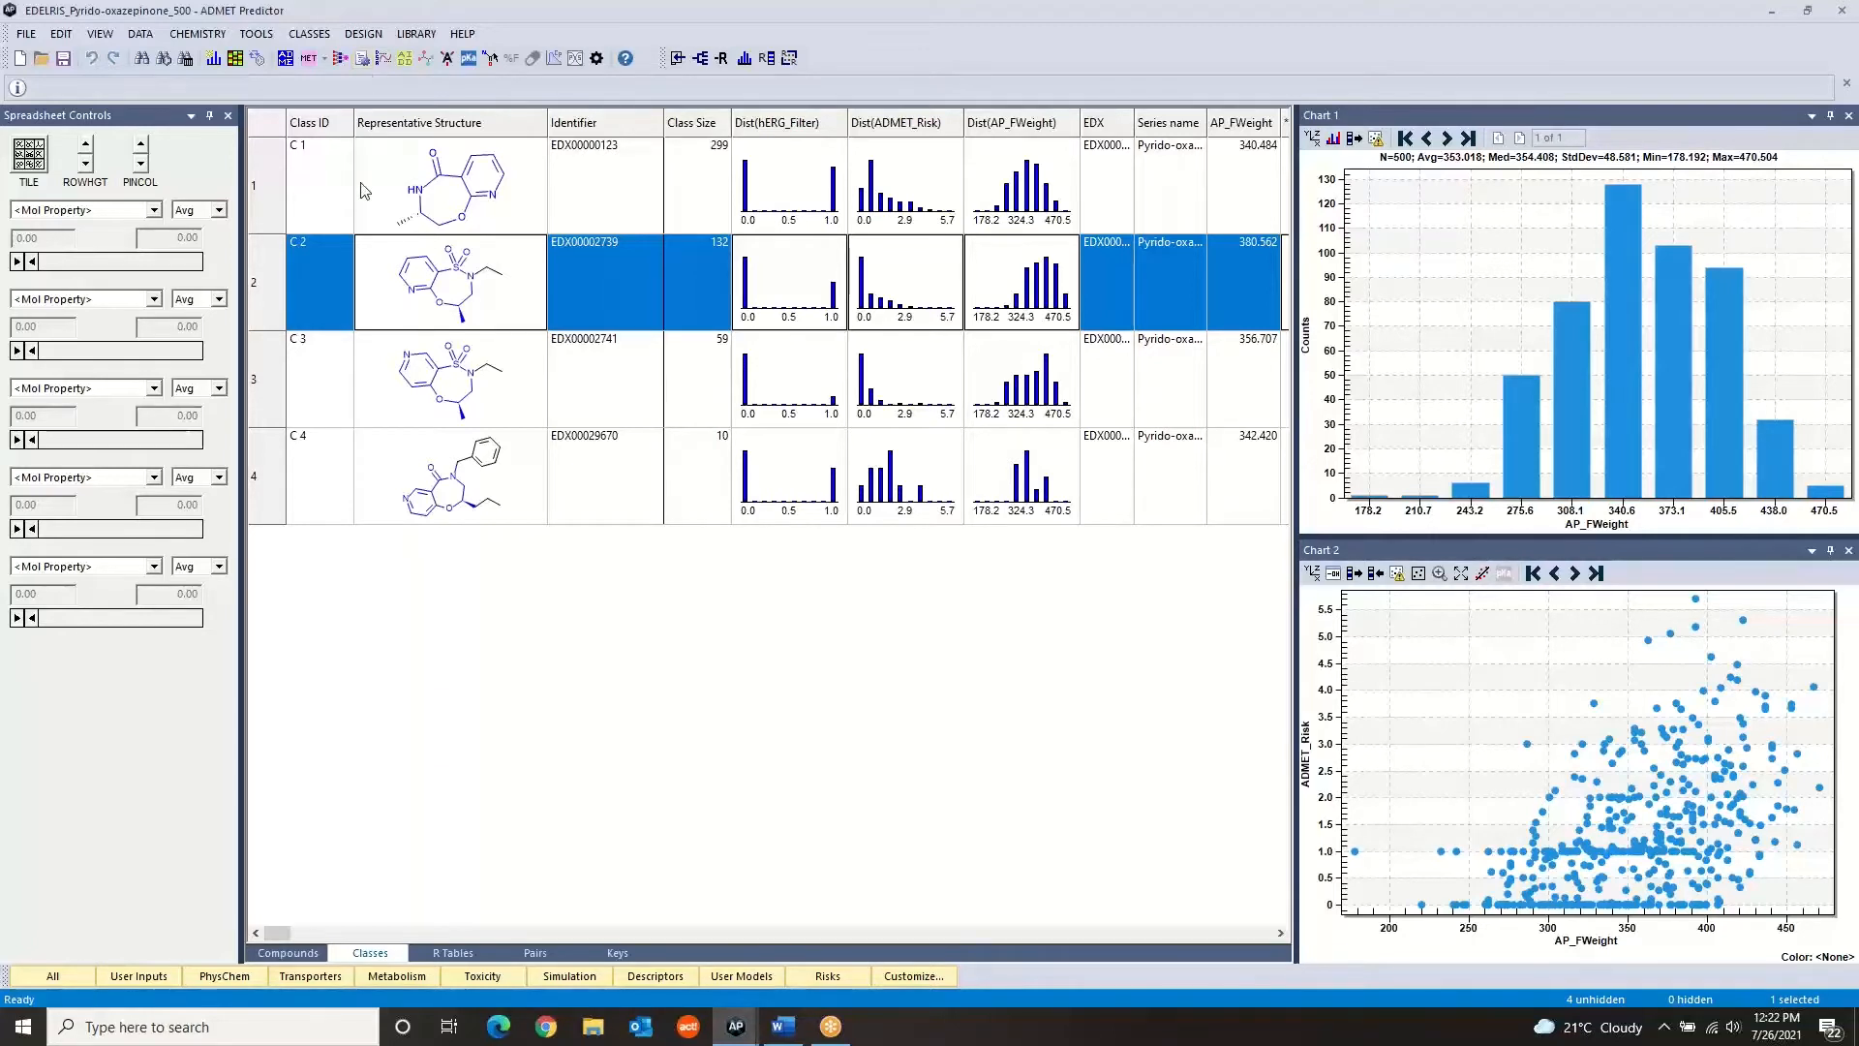
Highlight classes C 1 and C 4 to compare their hERG_Filter and ADMET_Risk distributions
left_click(325, 186)
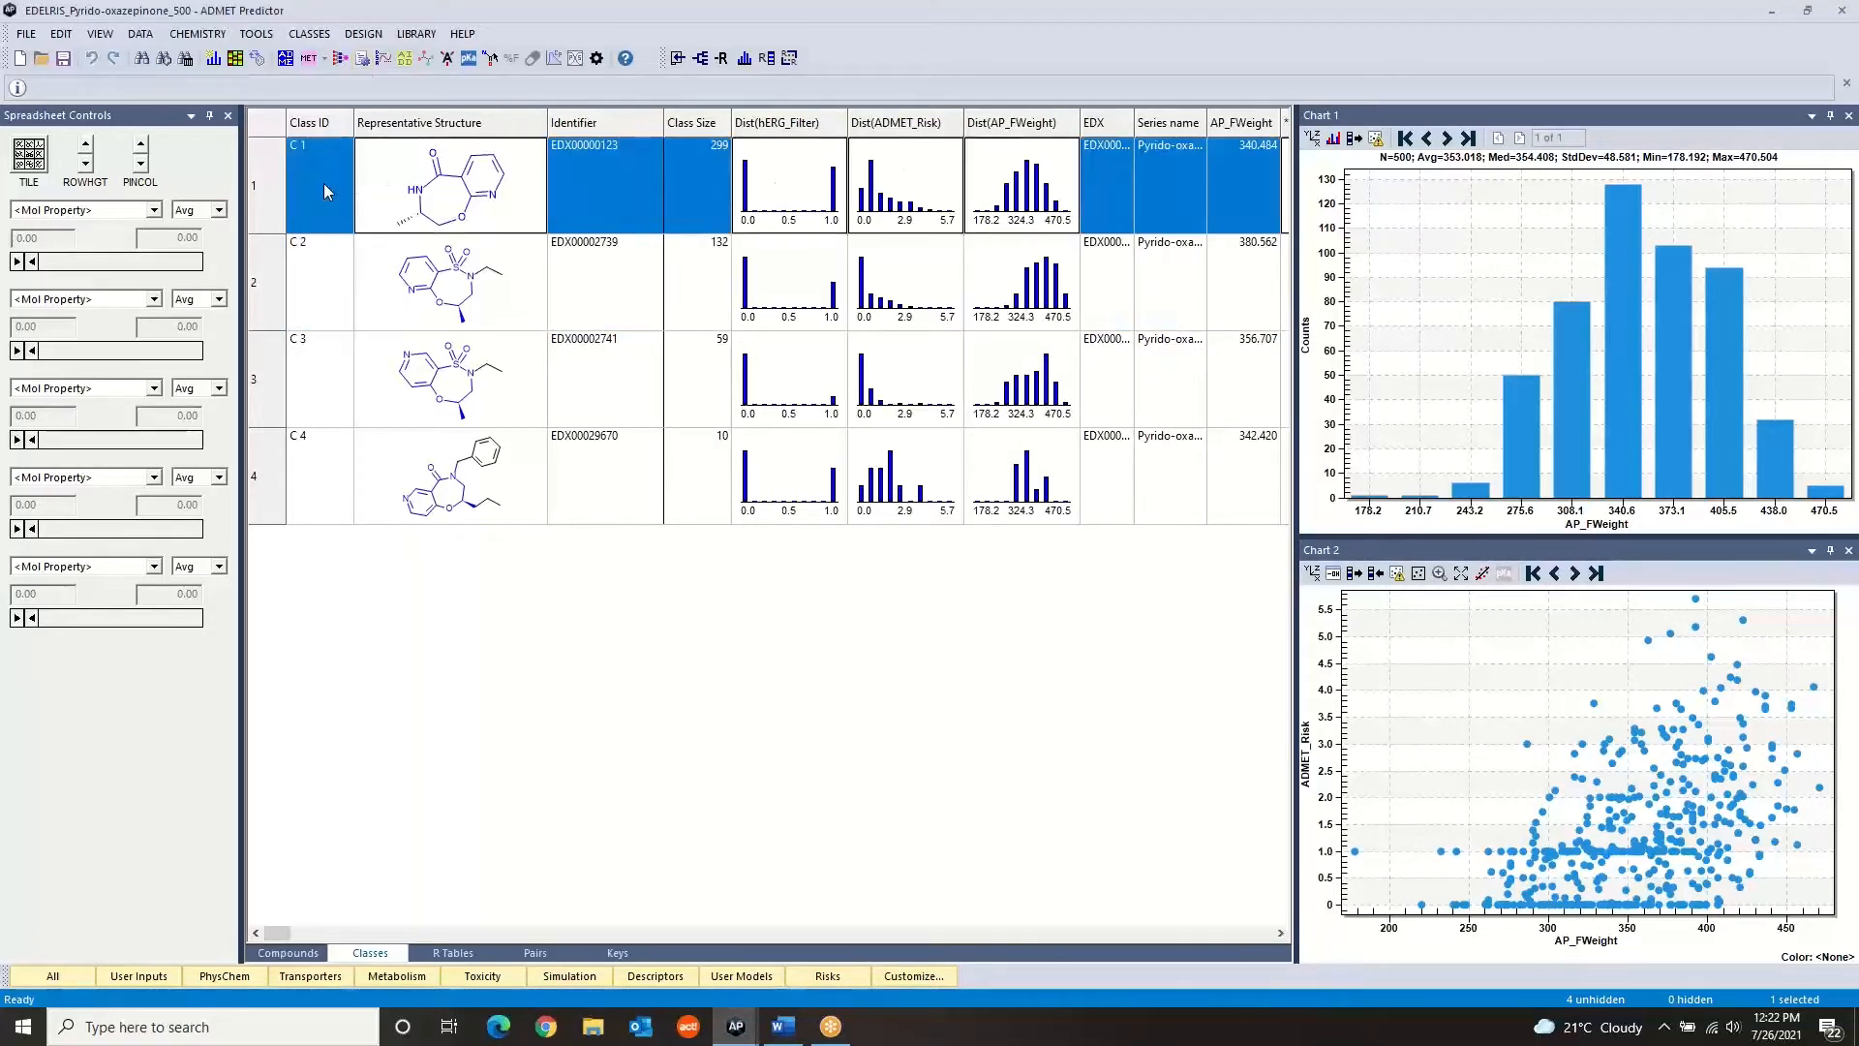
left_click(321, 488, "ctrl")
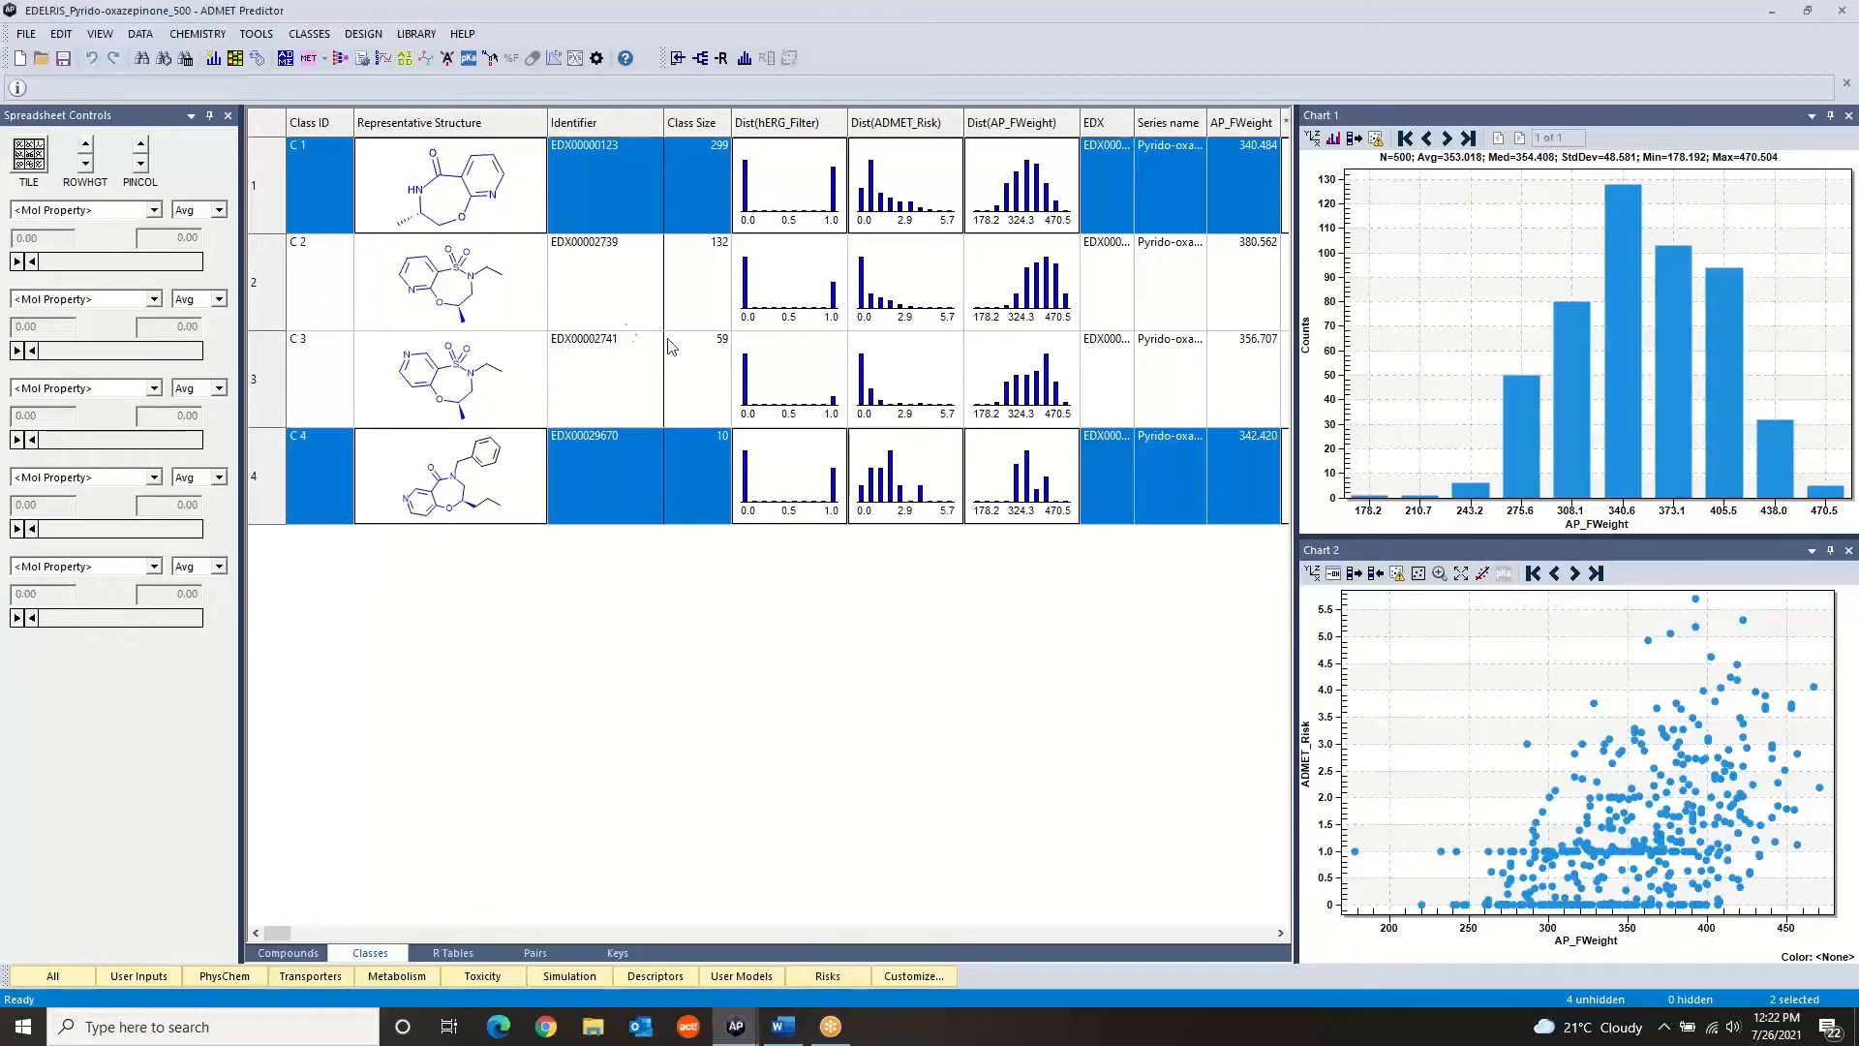
Compare the hERG_Filter and ADMET_Risk distributions by alternately highlighting class pair C 2 and C 3 and pair C 1 and C 4
left_click(315, 270)
left_click(327, 358, "ctrl")
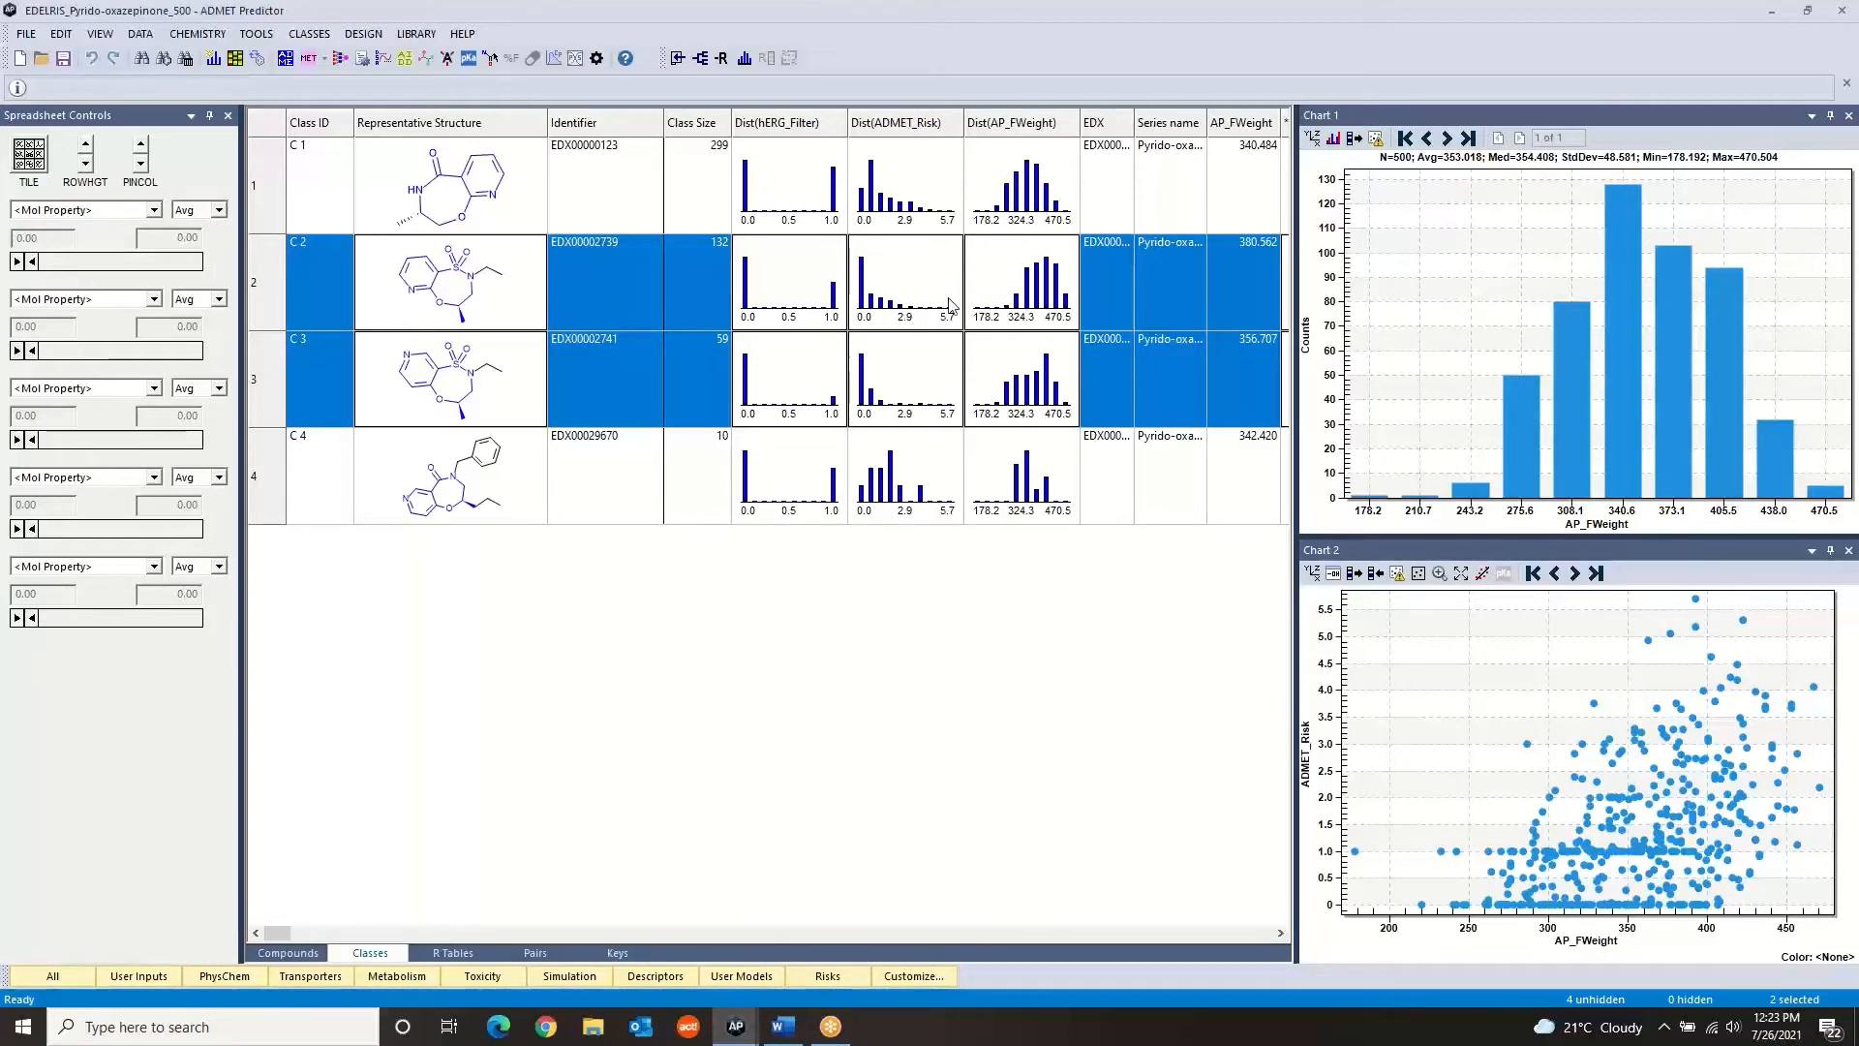
left_click(336, 192)
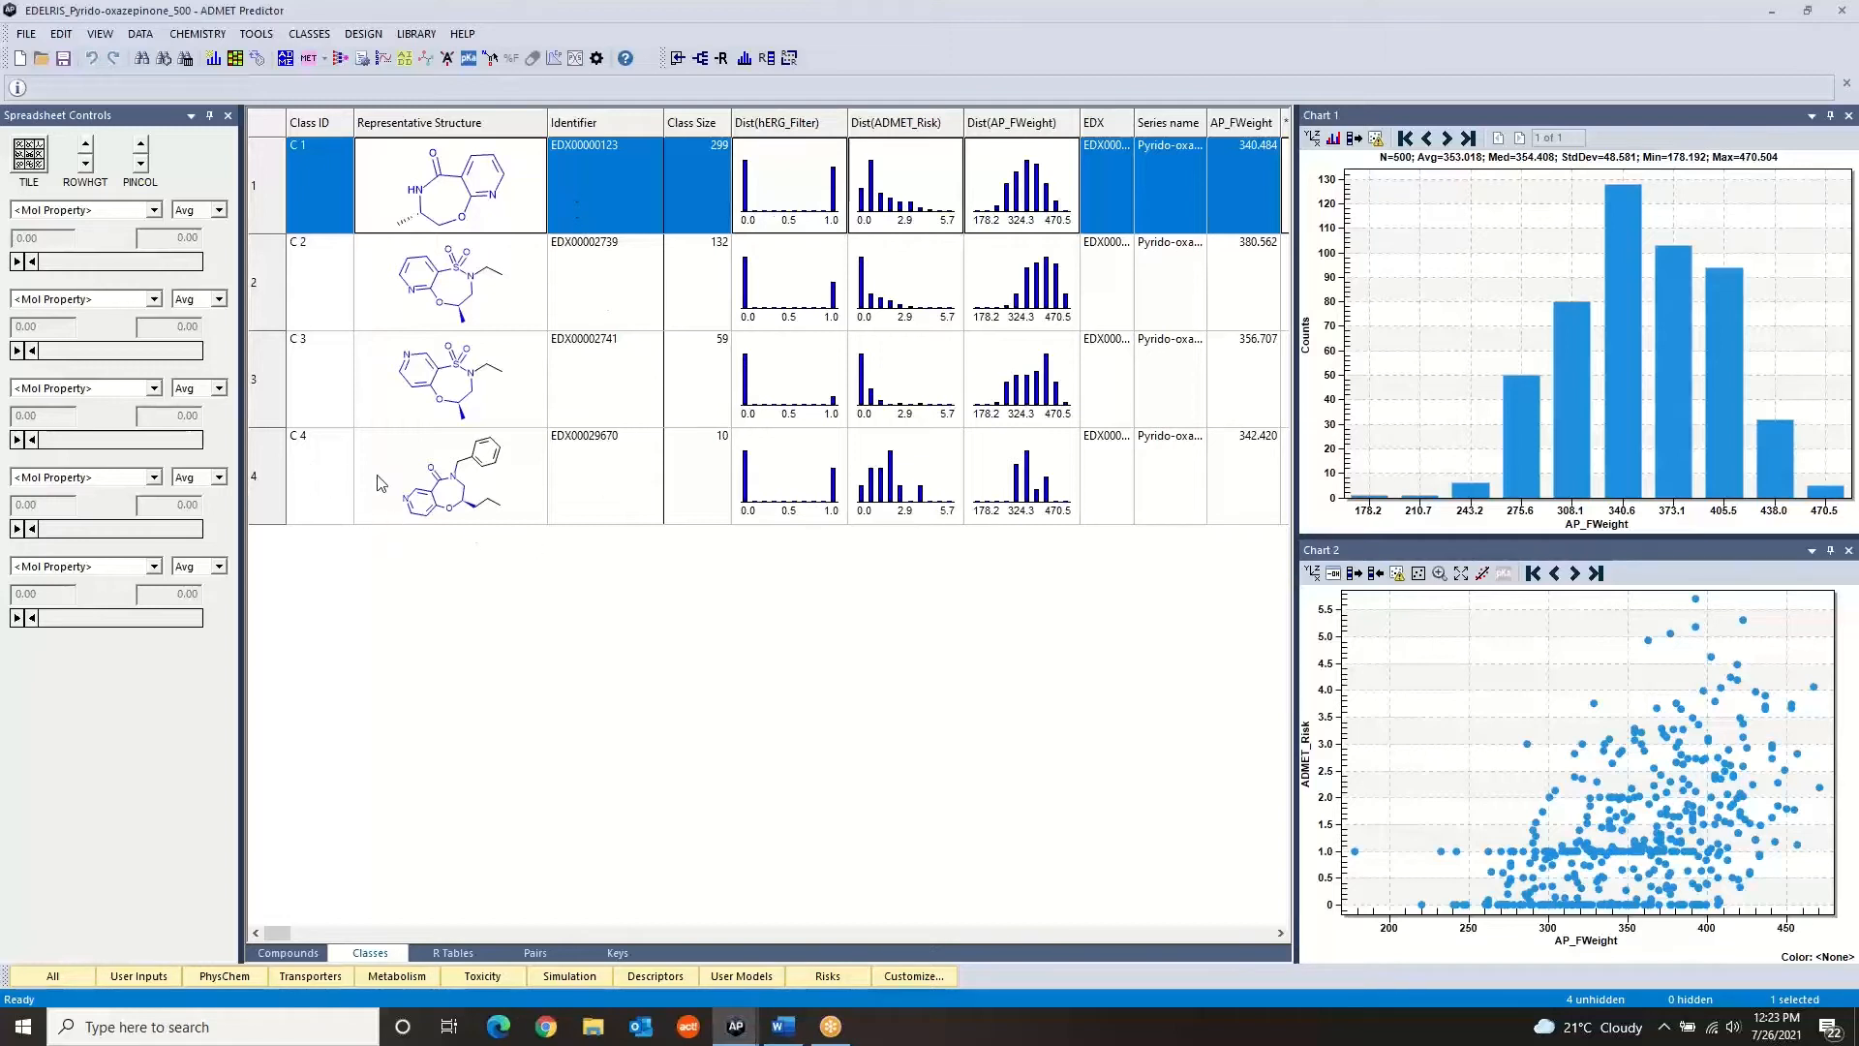
left_click(306, 490, "ctrl")
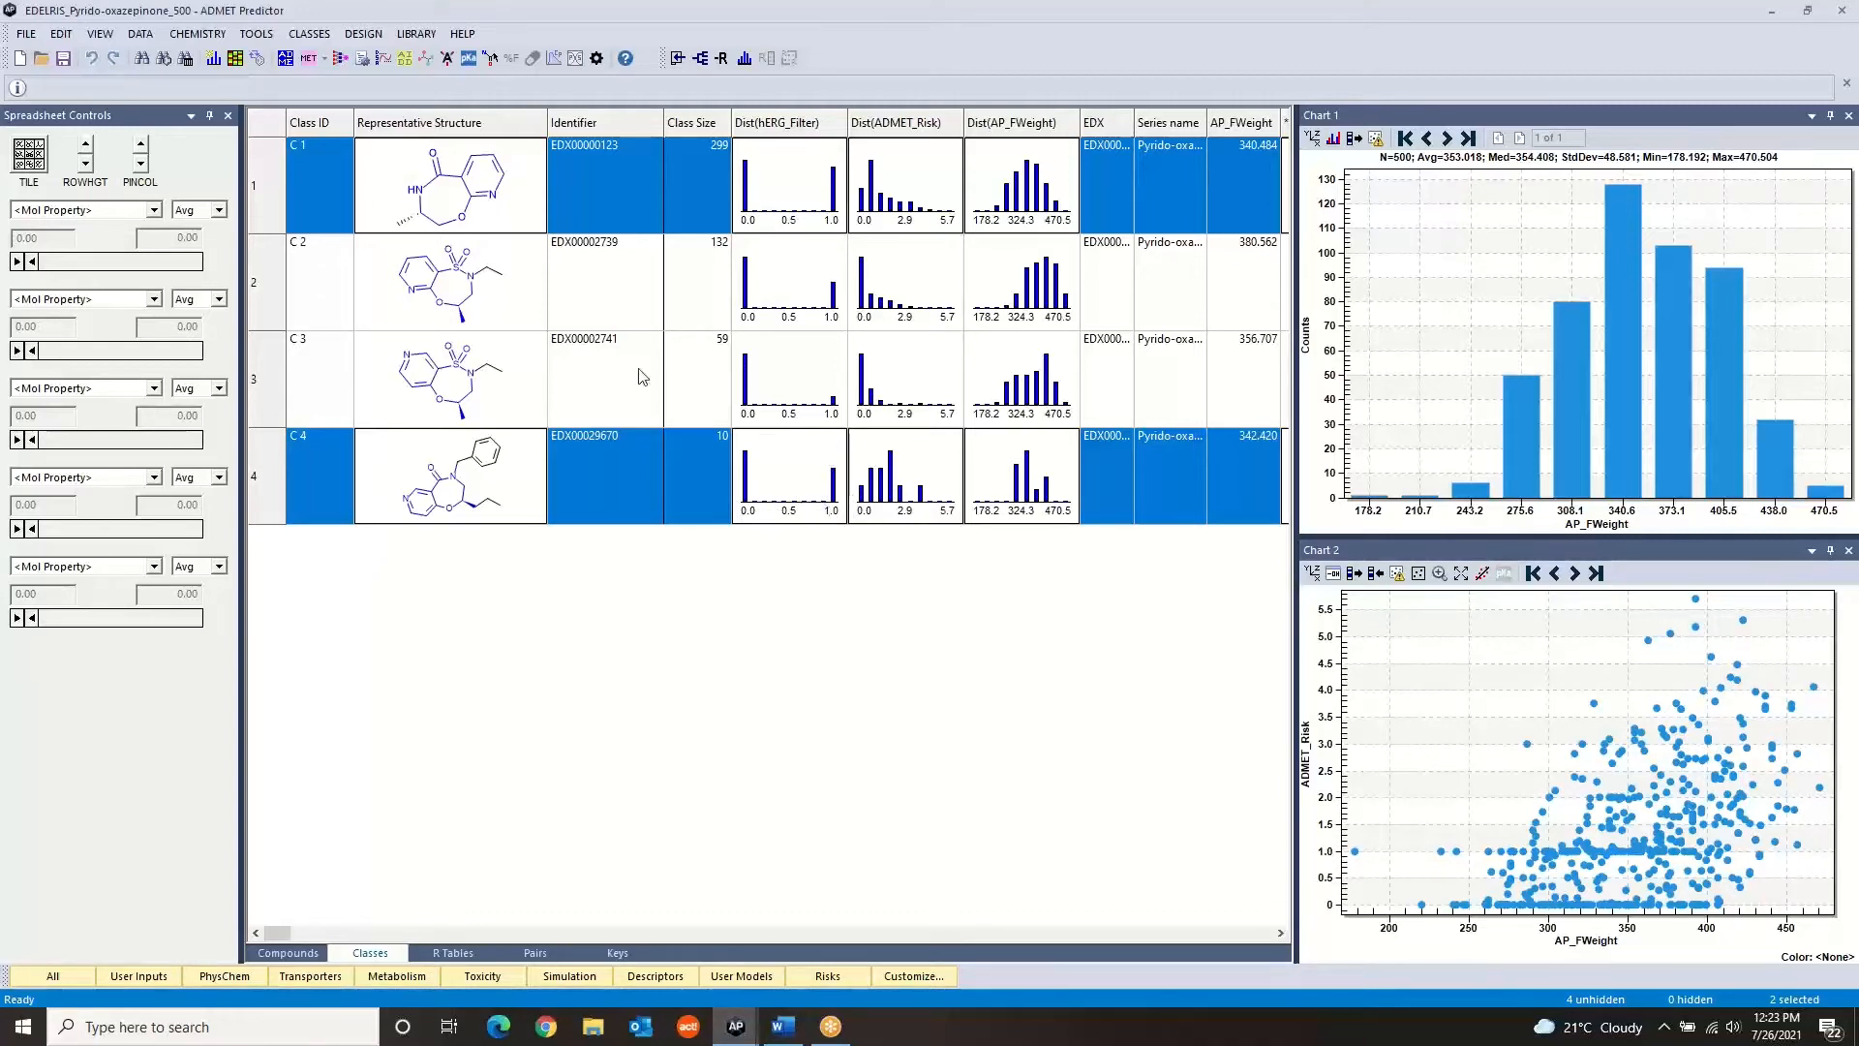
left_click(325, 267)
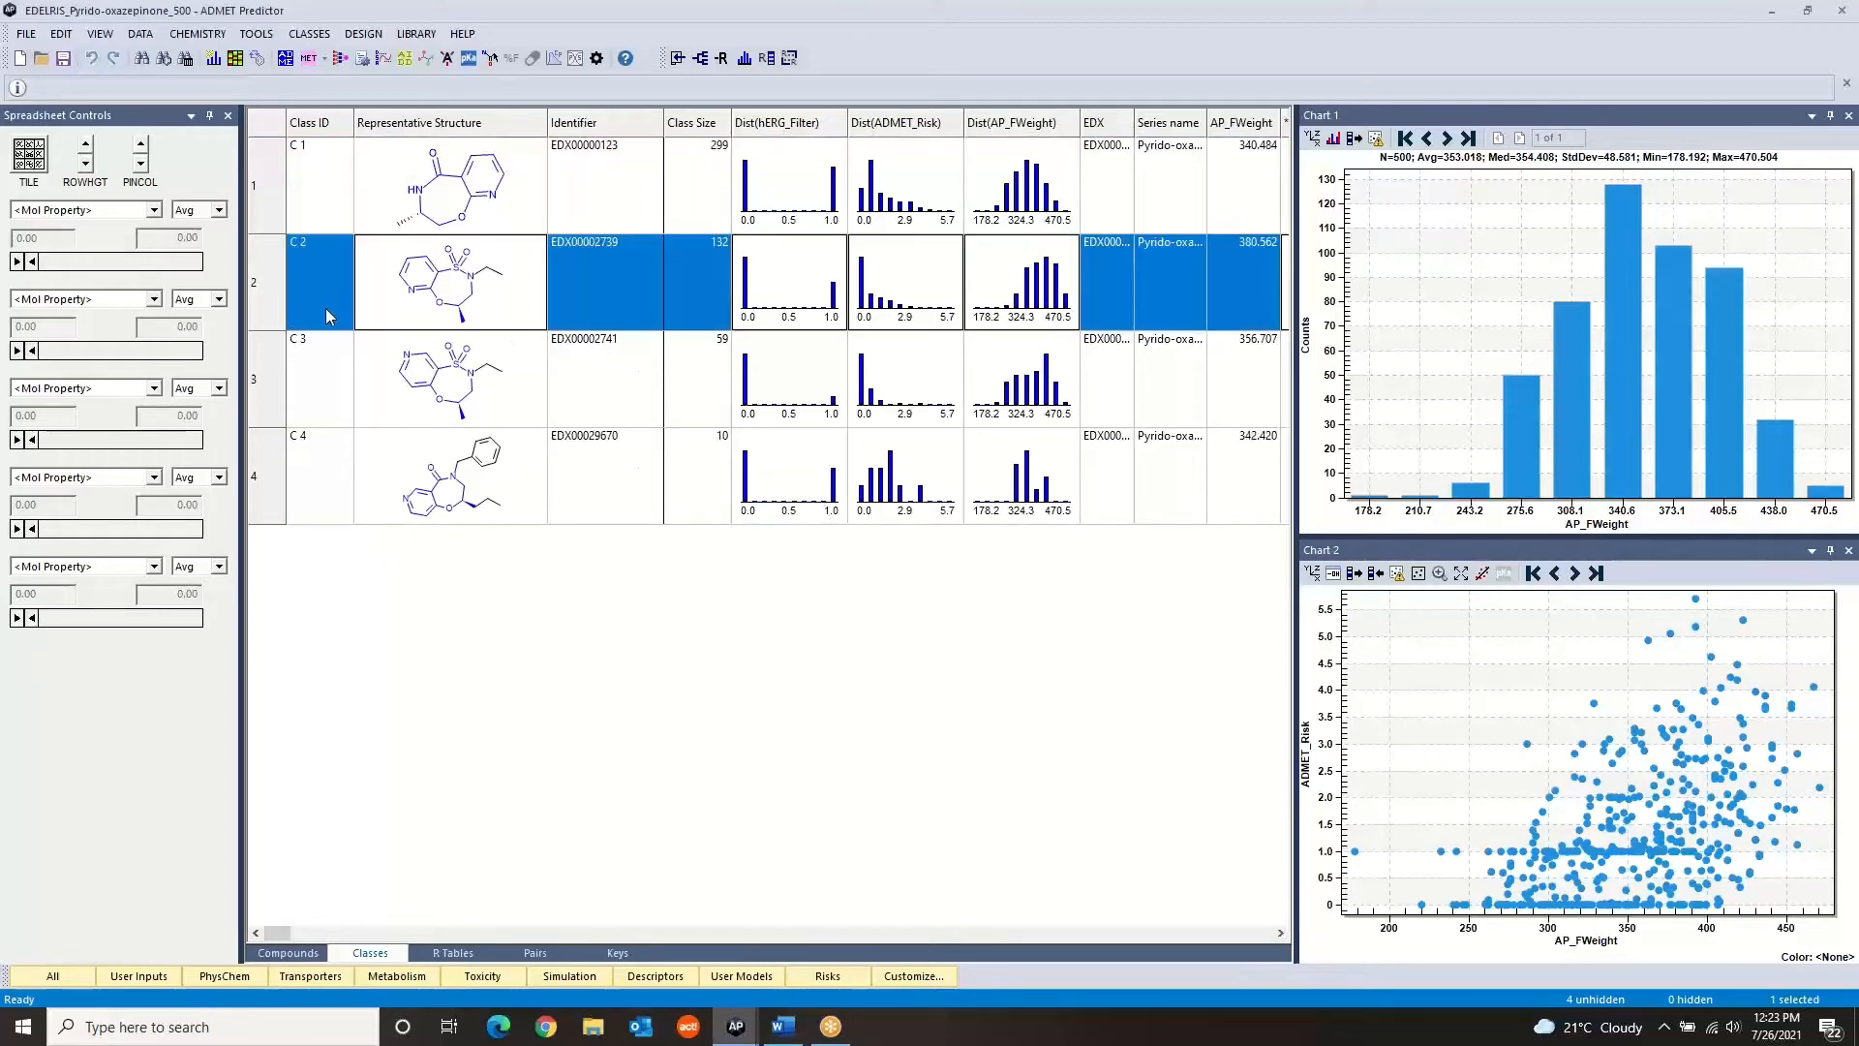
left_click(324, 360, "ctrl")
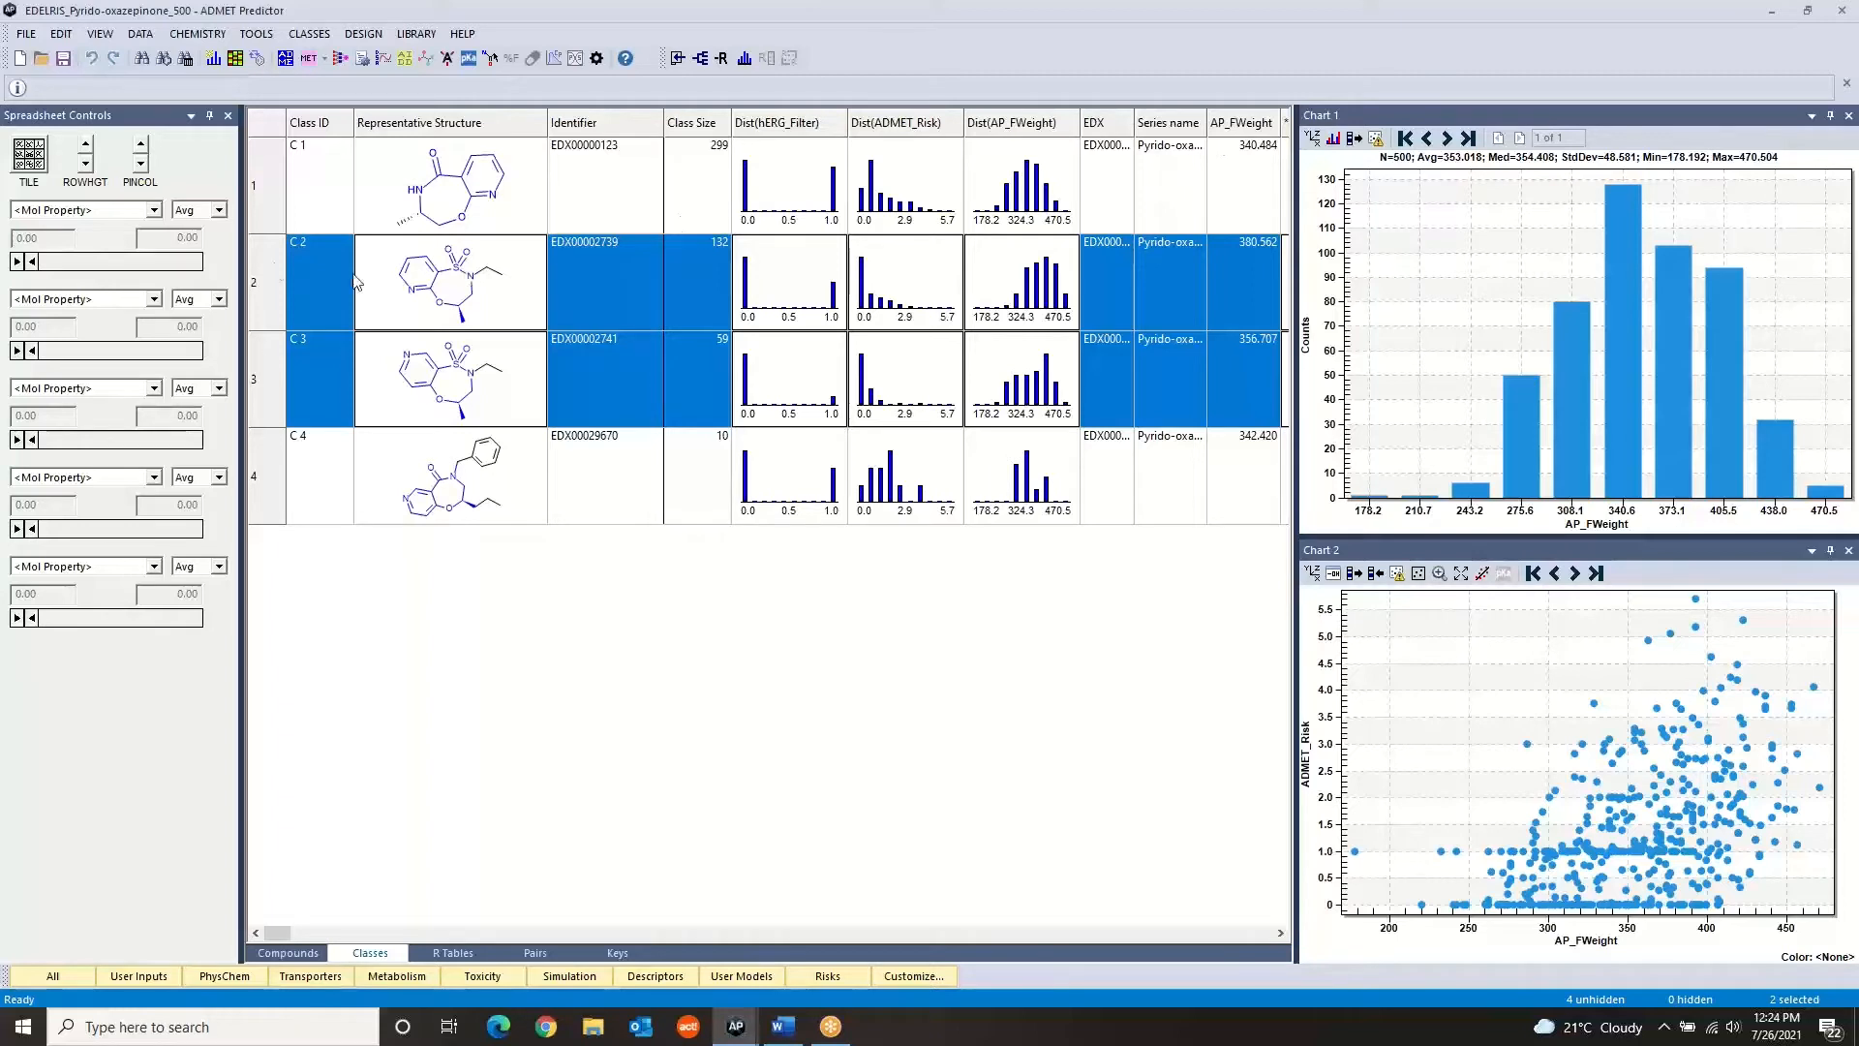
Select all four classes and send their representative structures to MedChem Designer
left_click(311, 189)
left_click(319, 467, "shift")
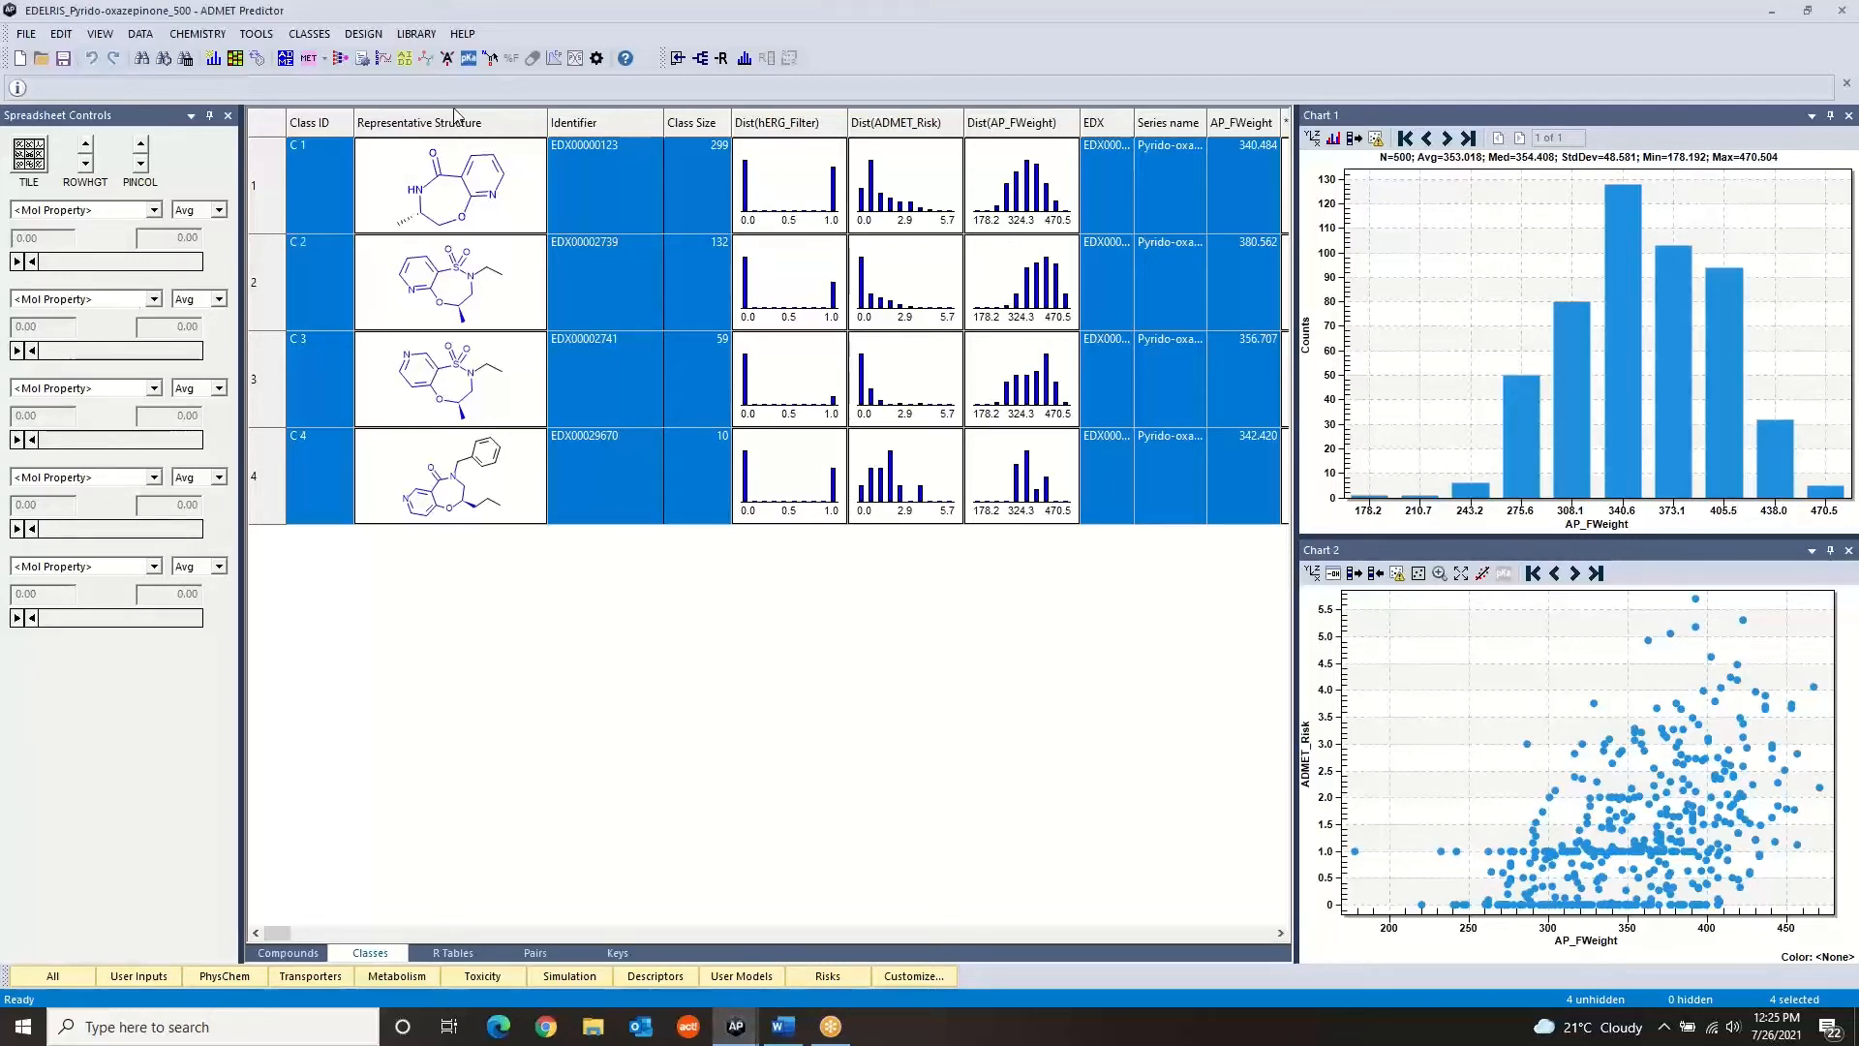
left_click(491, 60)
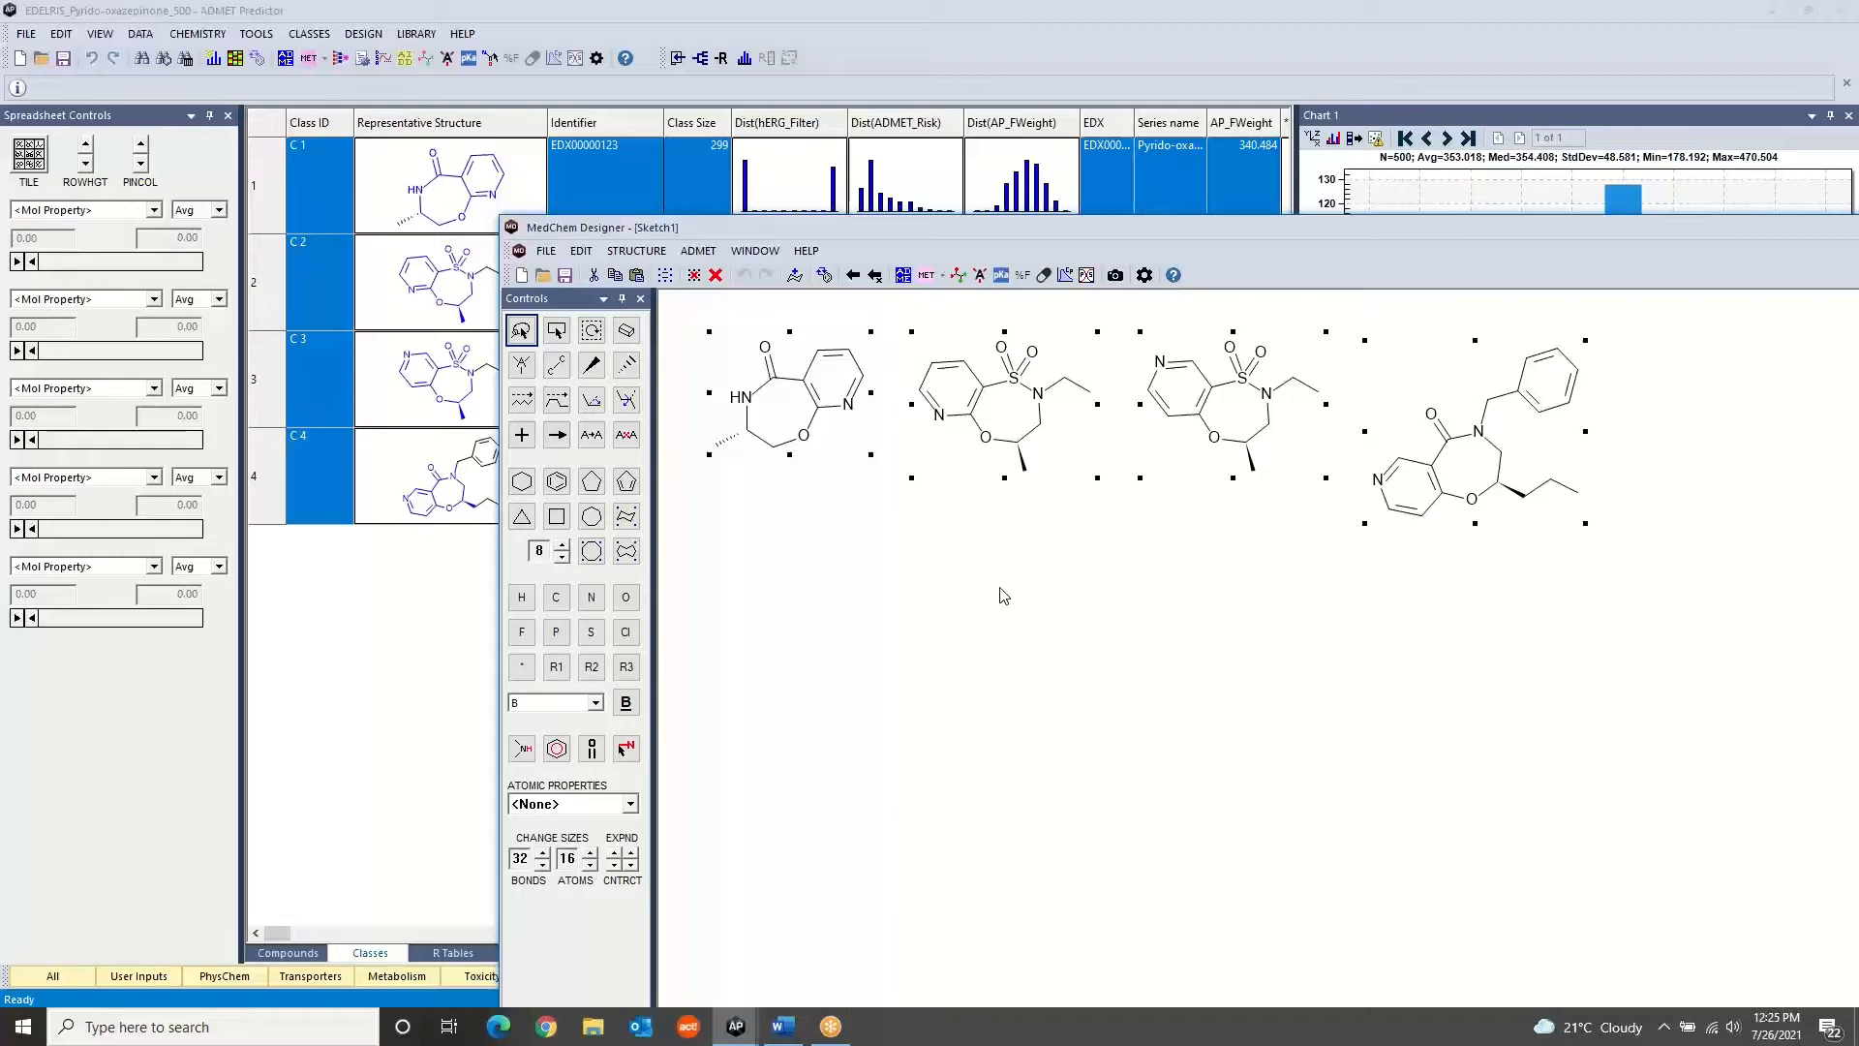
Clean up the class C 1 representative structure and flip it vertically
left_click(1000, 588)
mouse_move(701, 356)
left_mouse_down()
mouse_move(692, 455)
mouse_move(775, 508)
mouse_move(896, 410)
mouse_move(818, 304)
mouse_move(726, 327)
left_mouse_up()
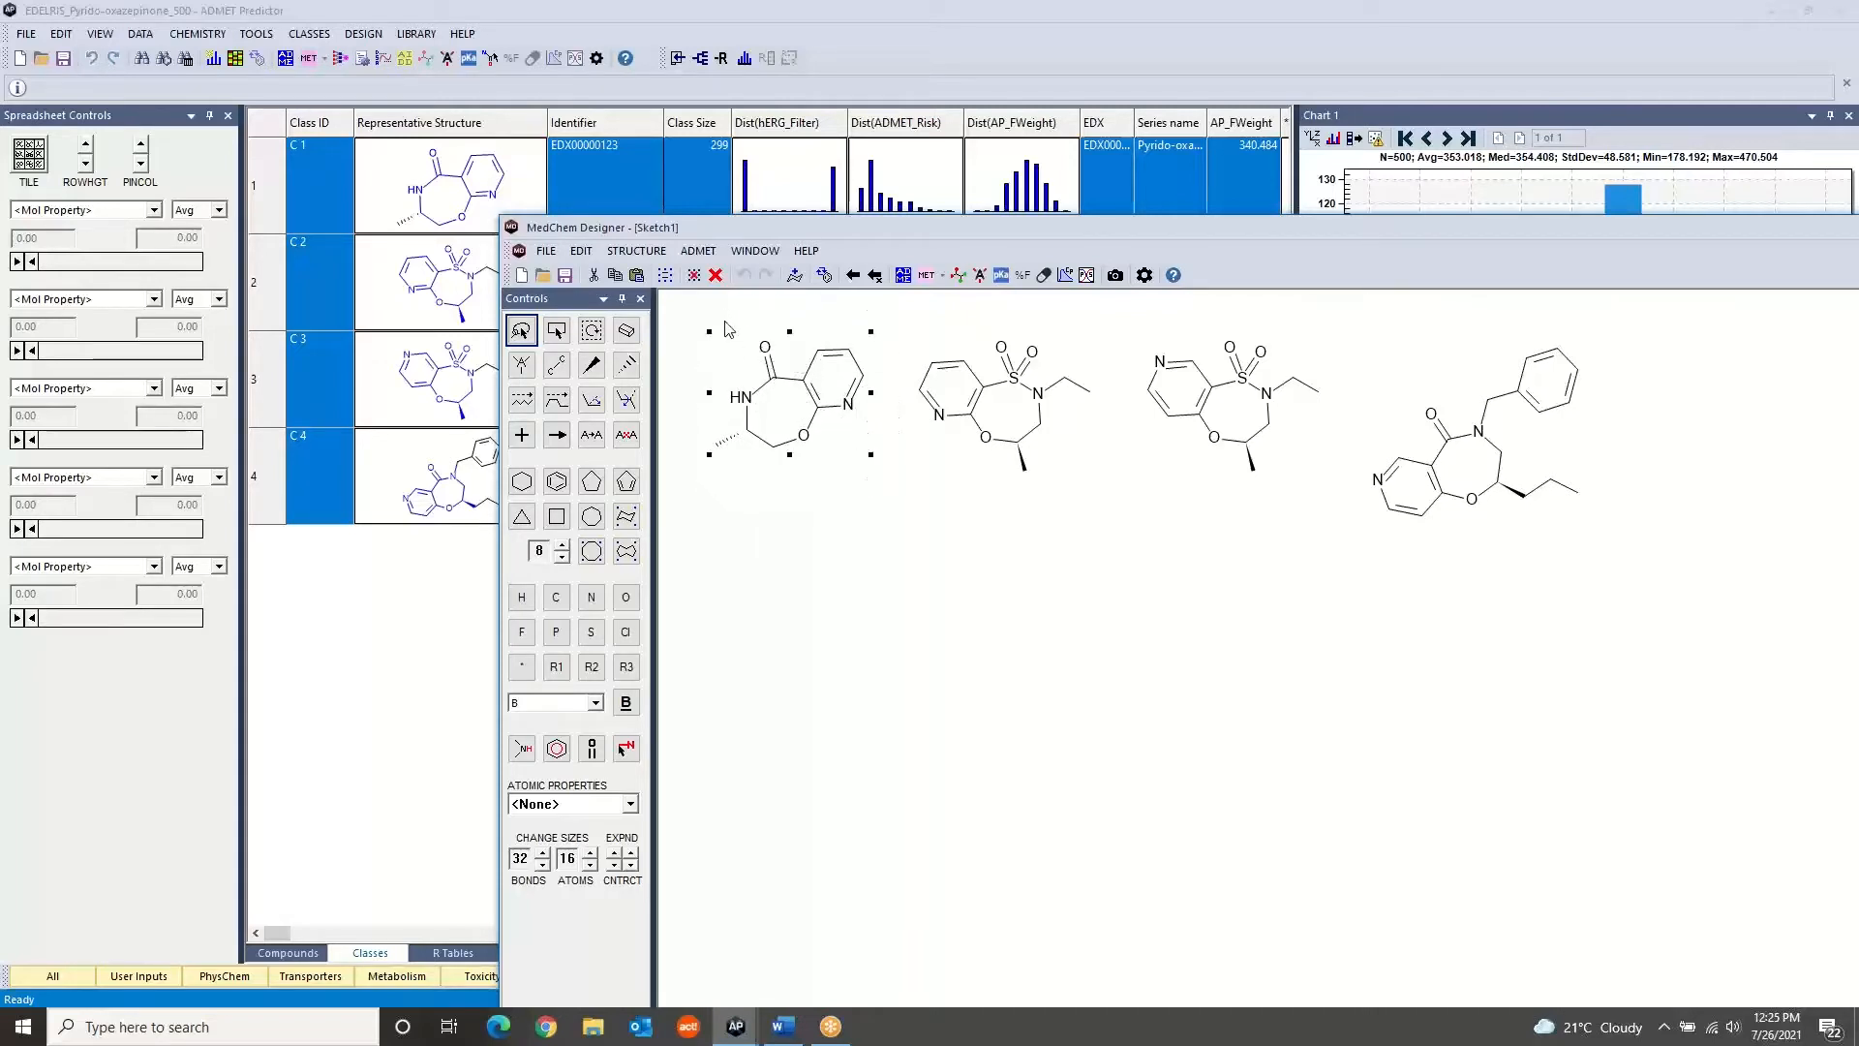
right_click(787, 405)
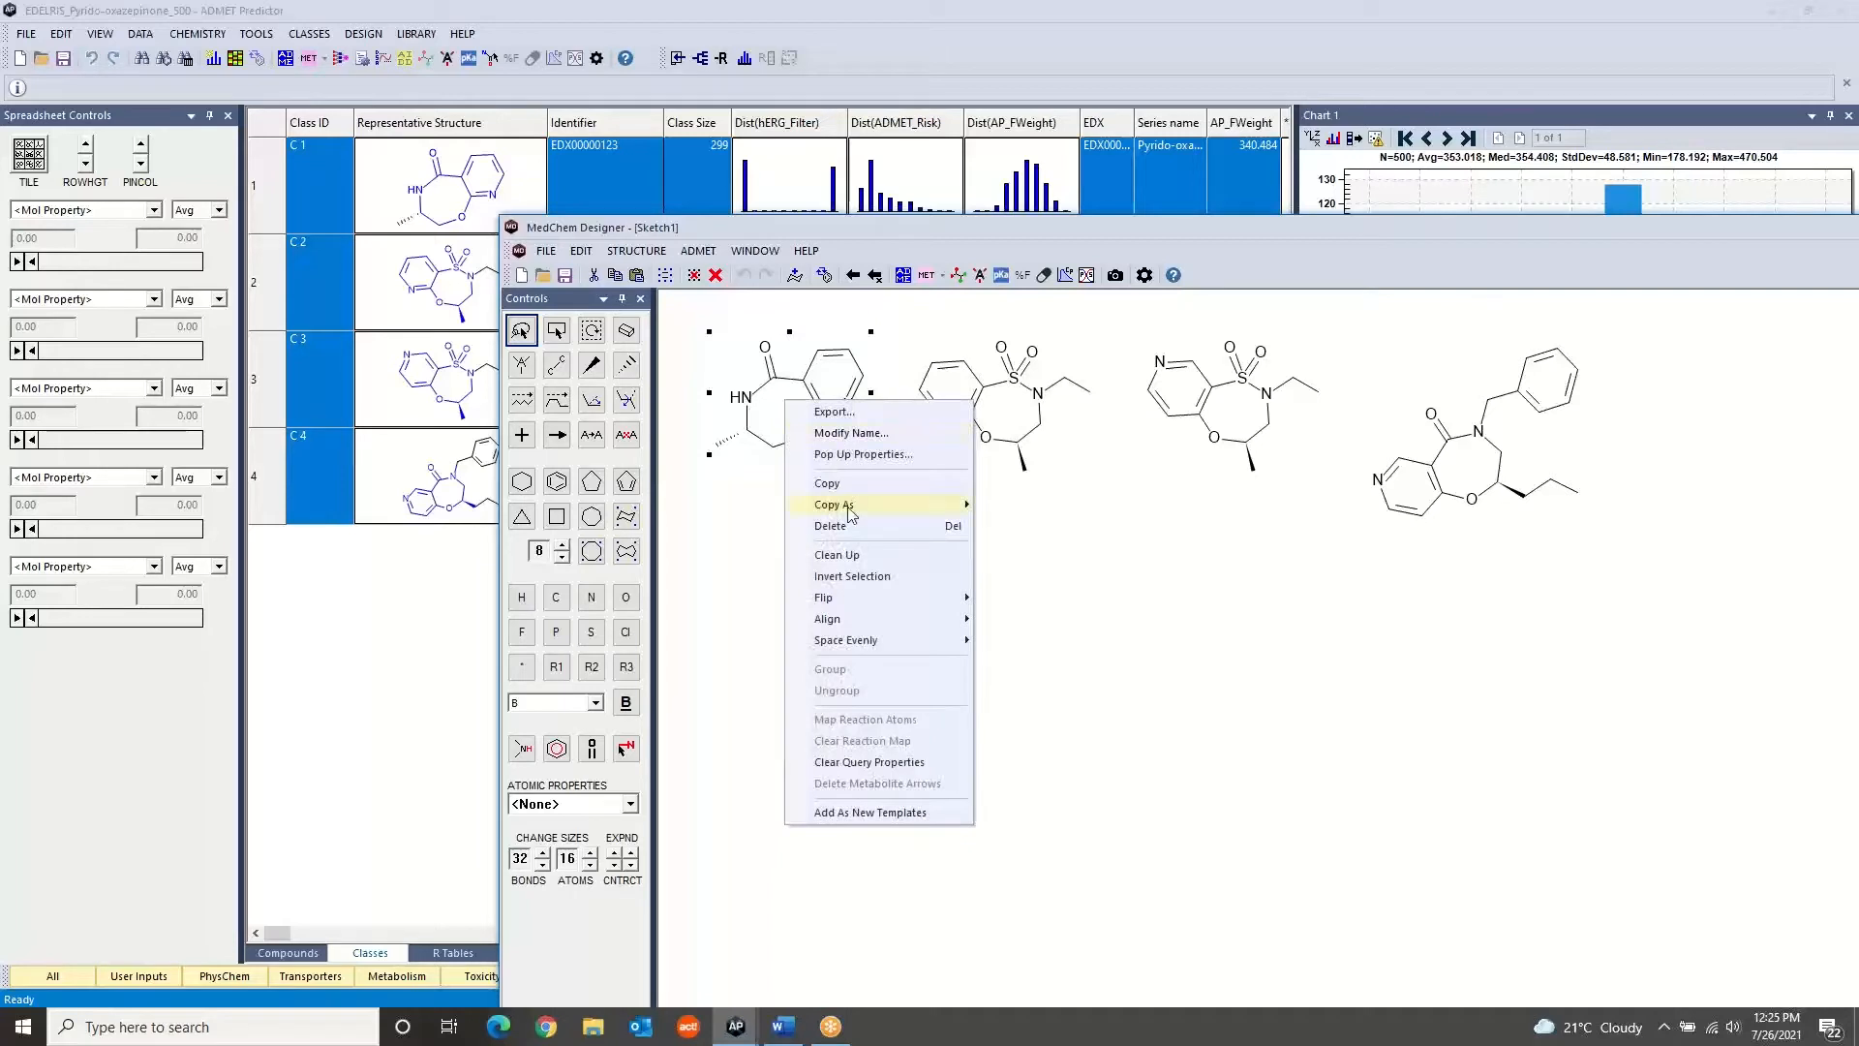
left_click(844, 556)
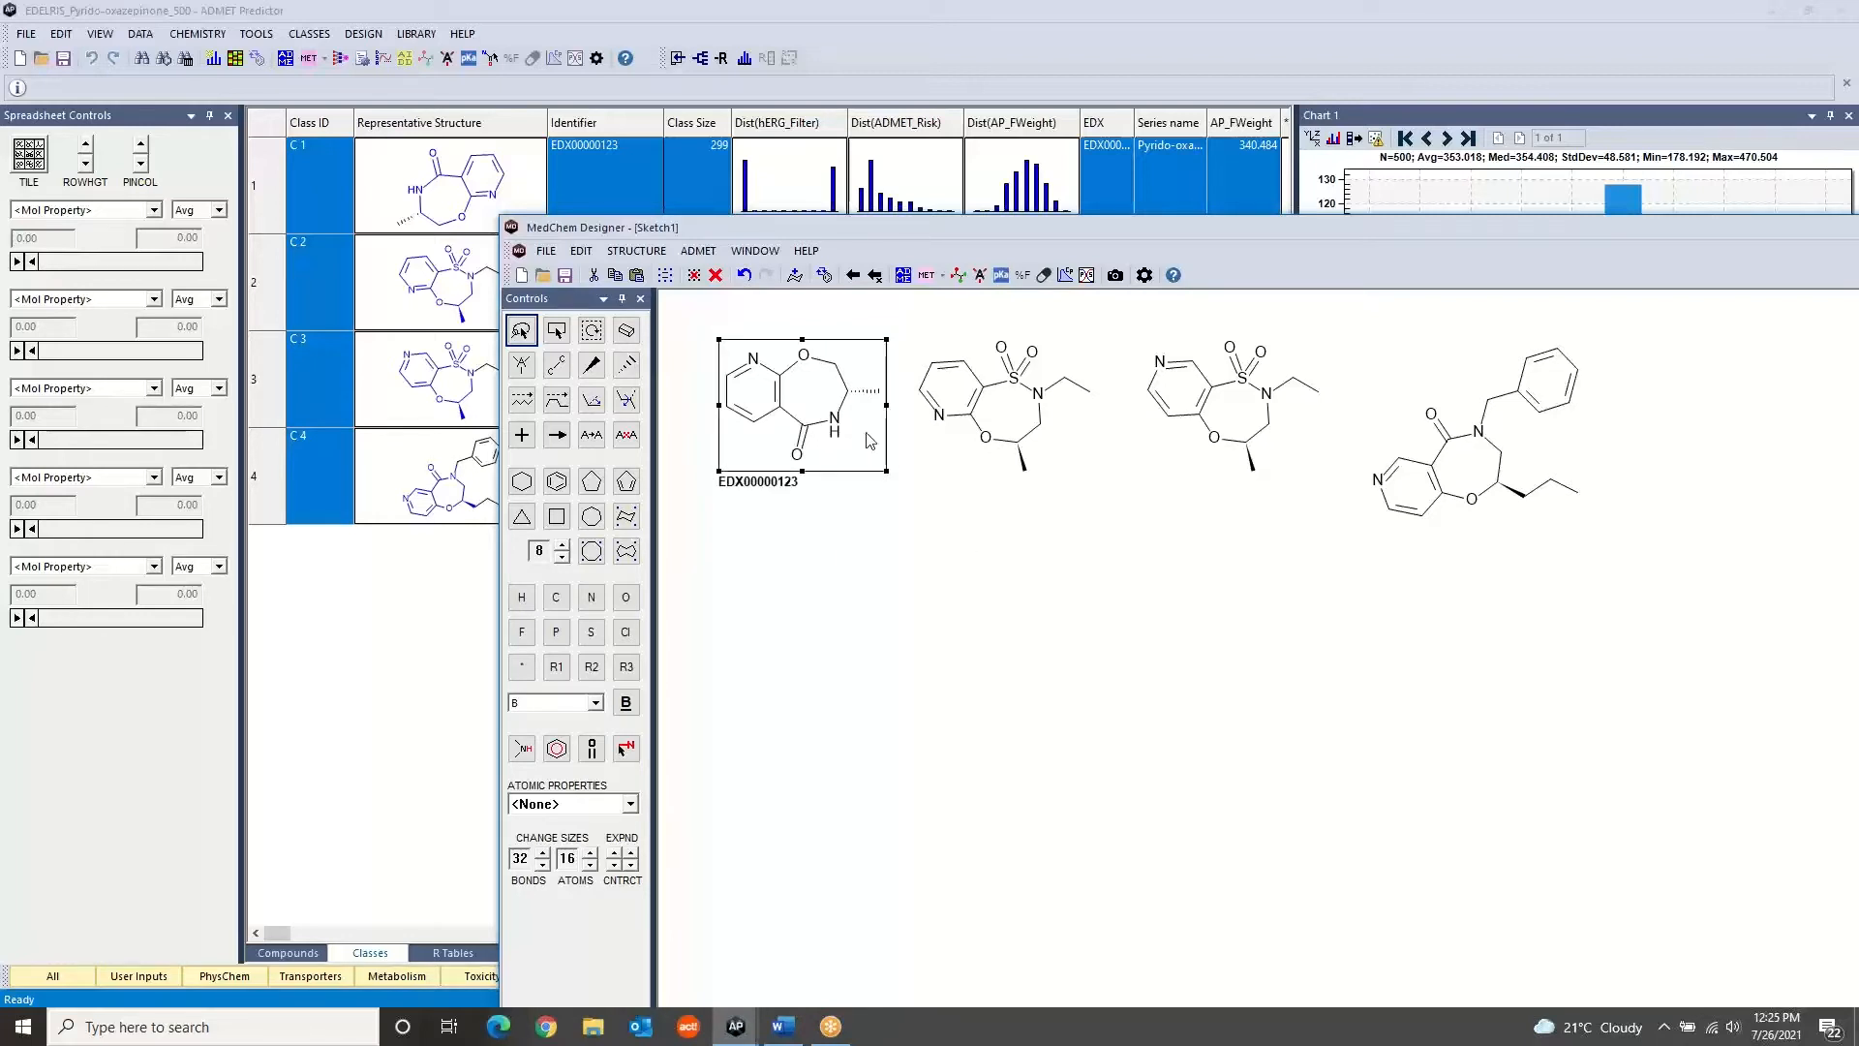
right_click(800, 417)
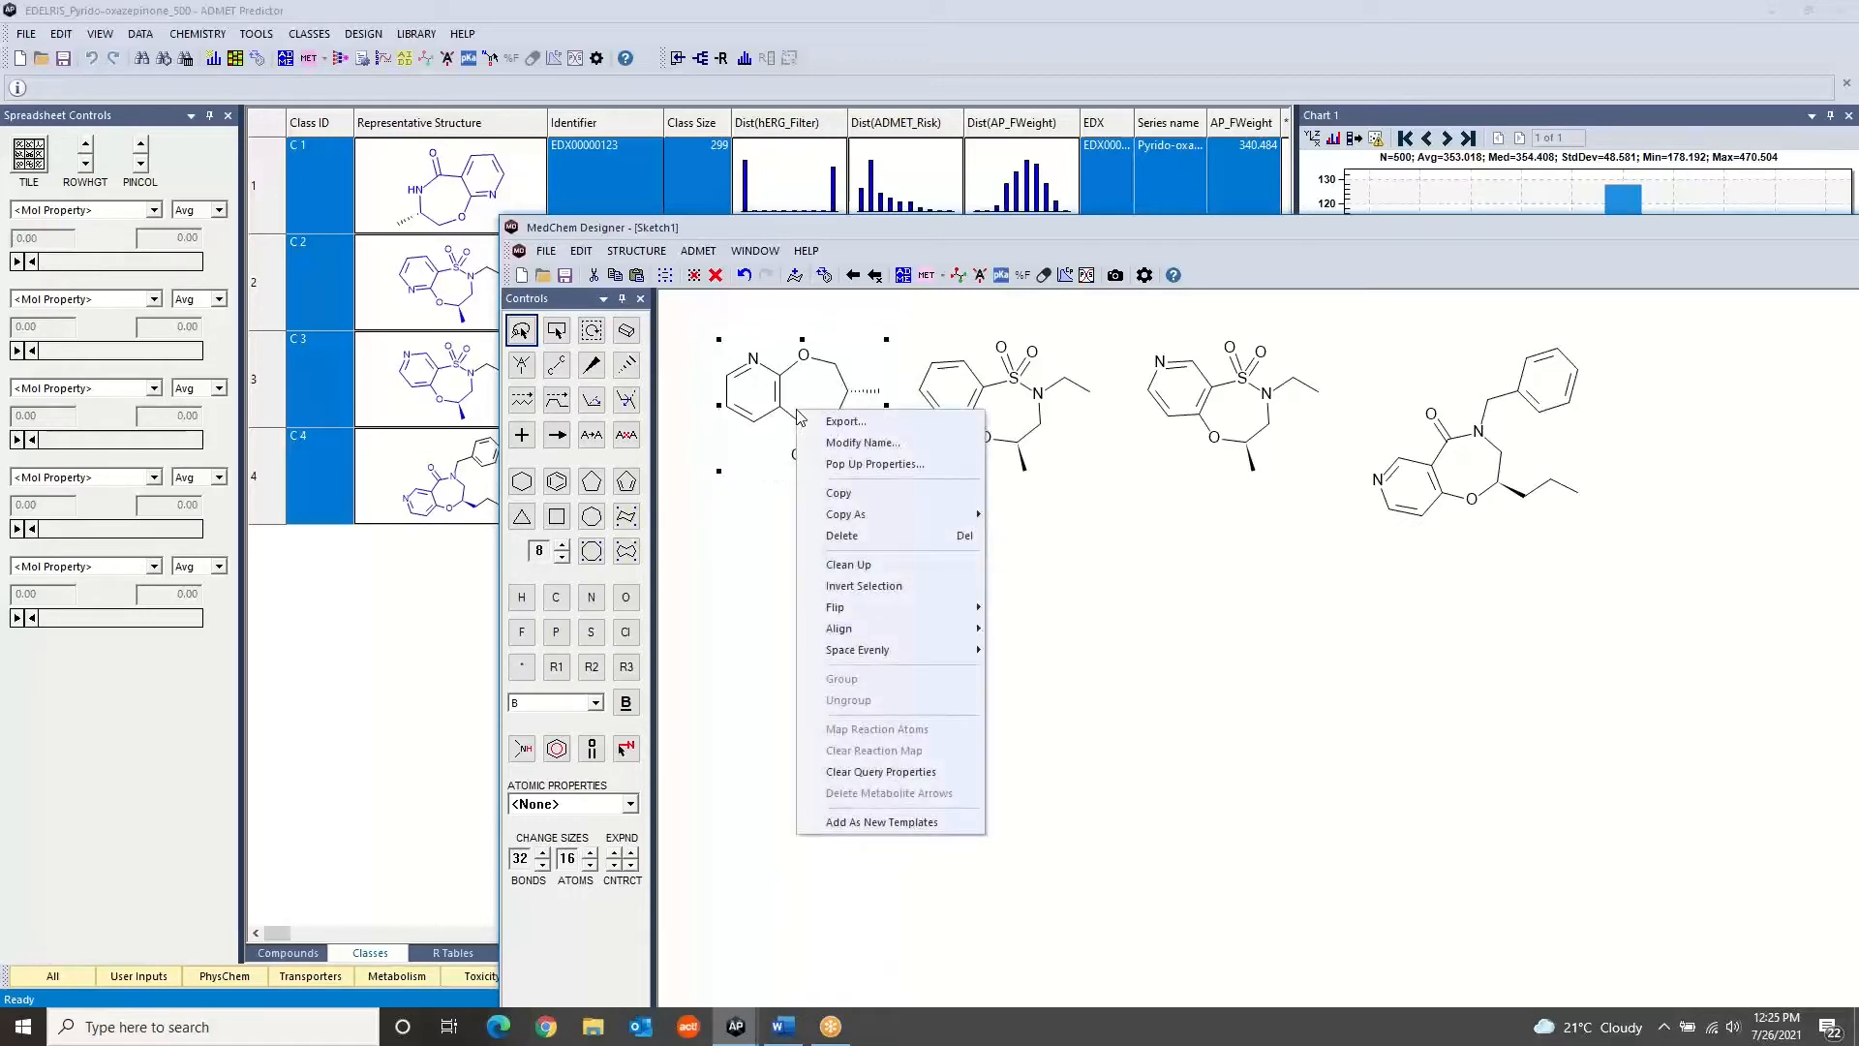
mouse_move(894, 634)
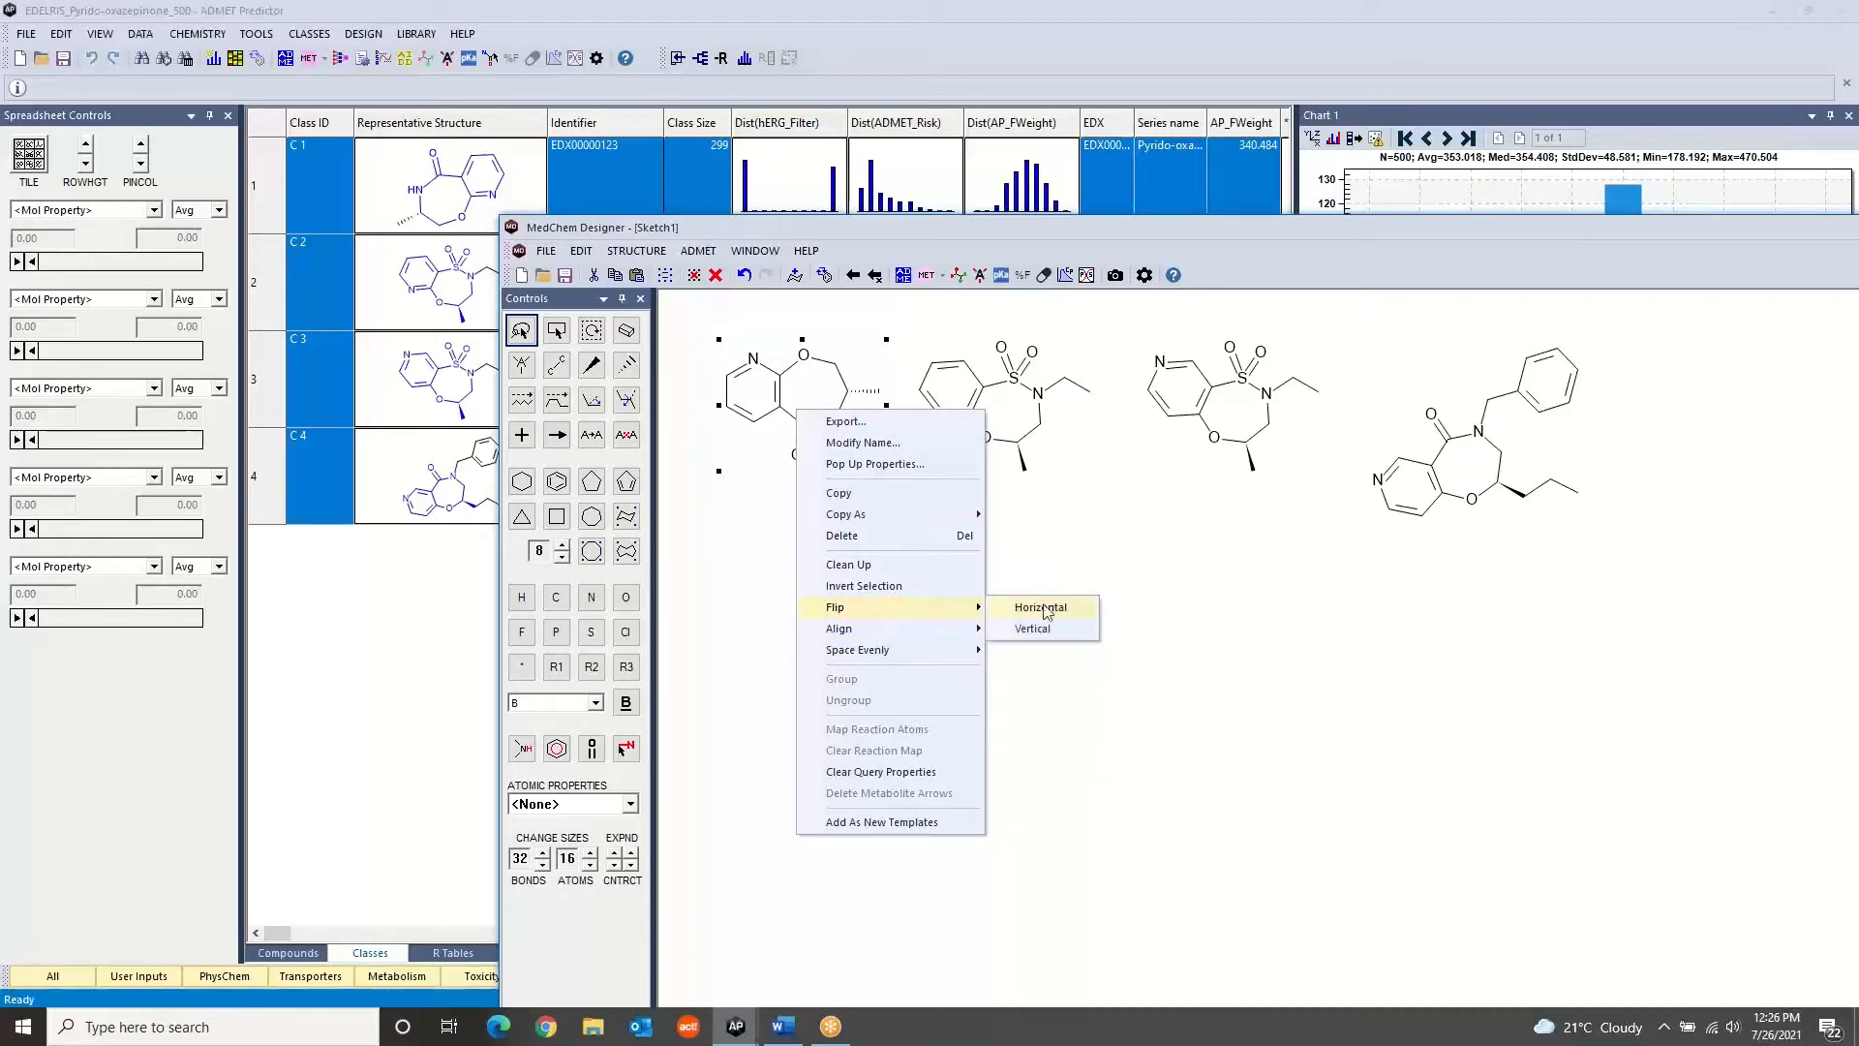
left_click(1071, 630)
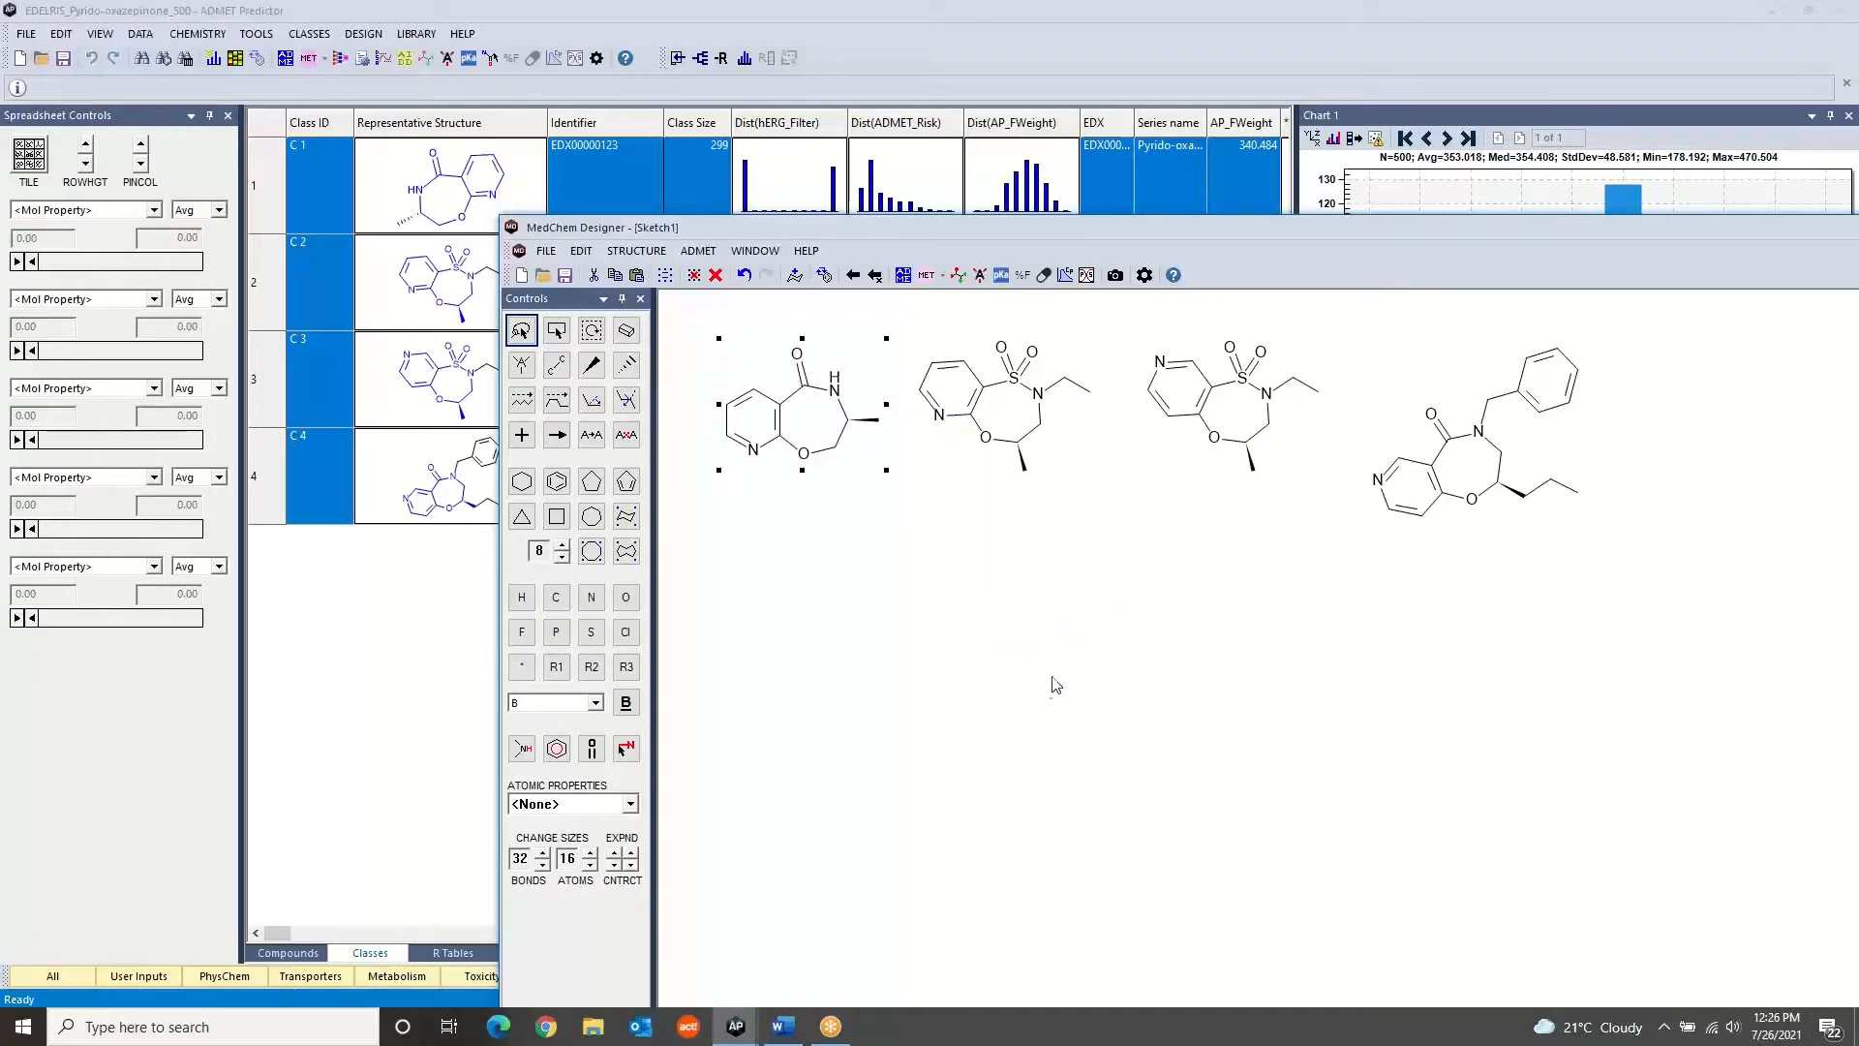
Align all four representative structures by common scaffold
left_click(1069, 652)
key("ctrl+a")
right_click(988, 429)
mouse_move(1057, 645)
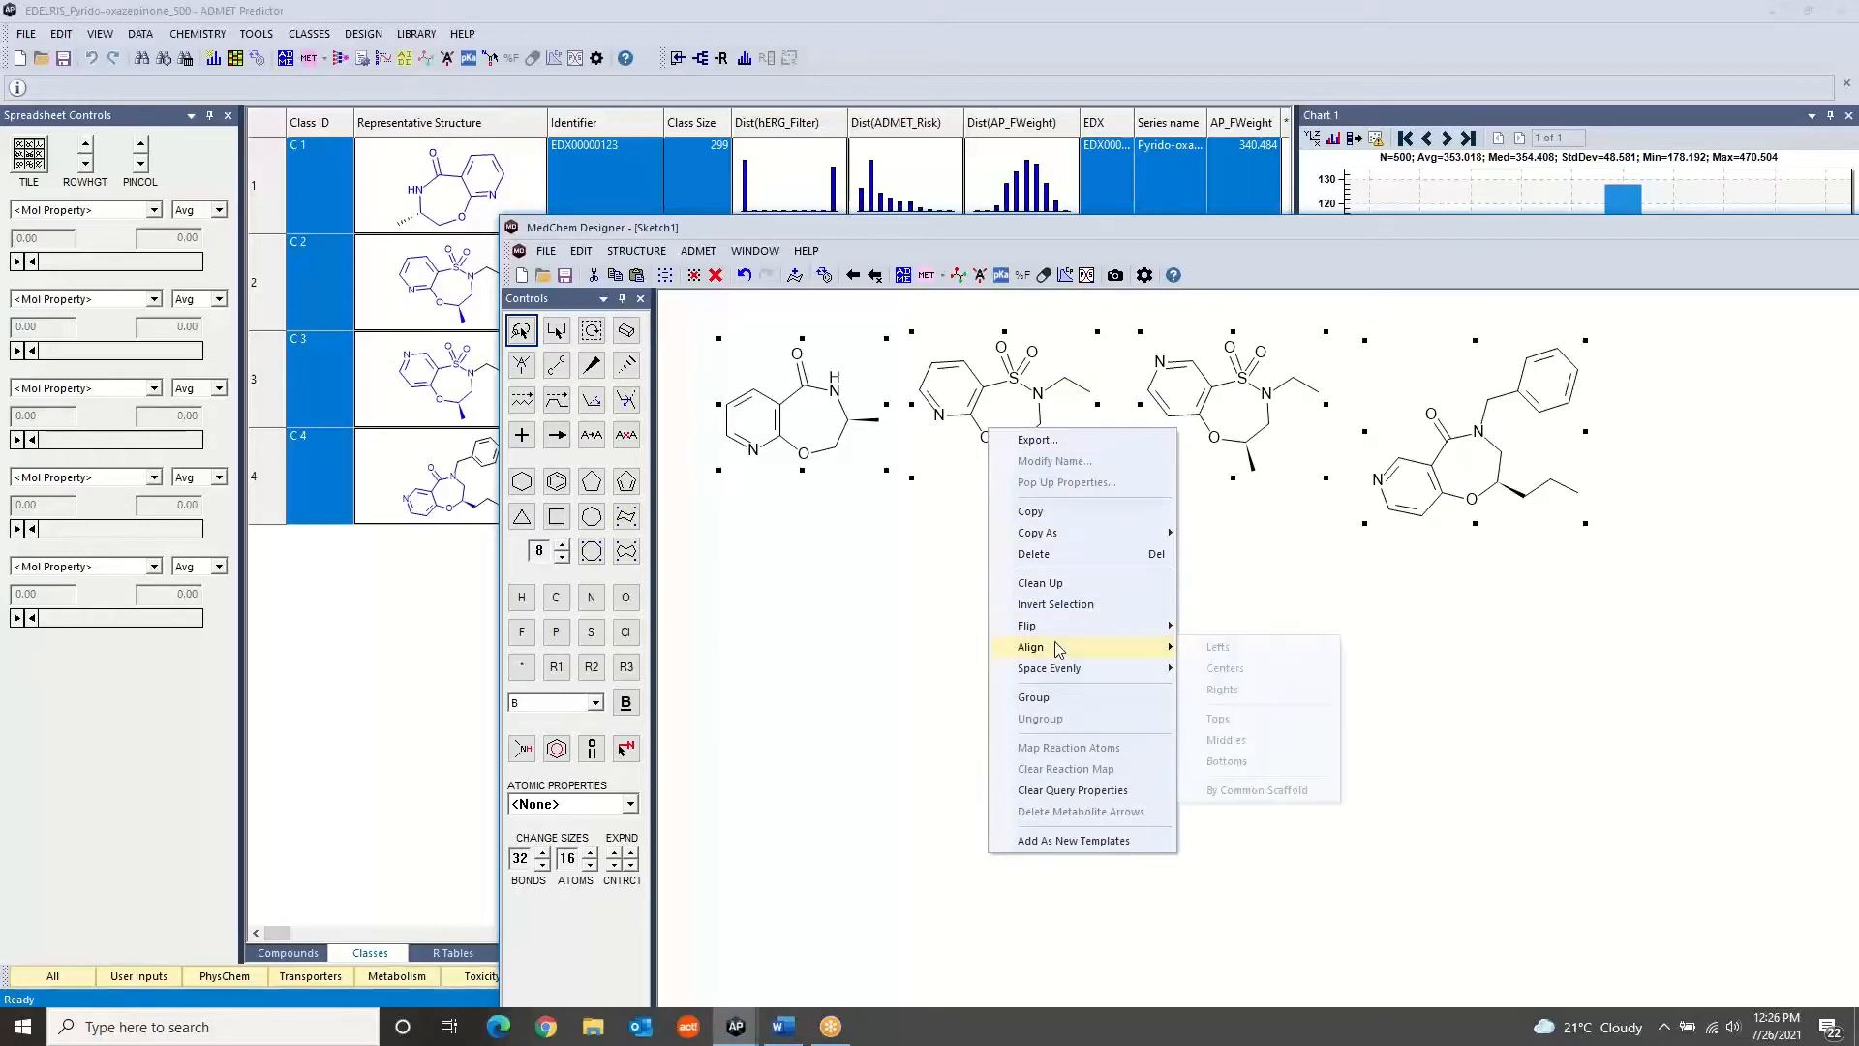
left_click(1253, 791)
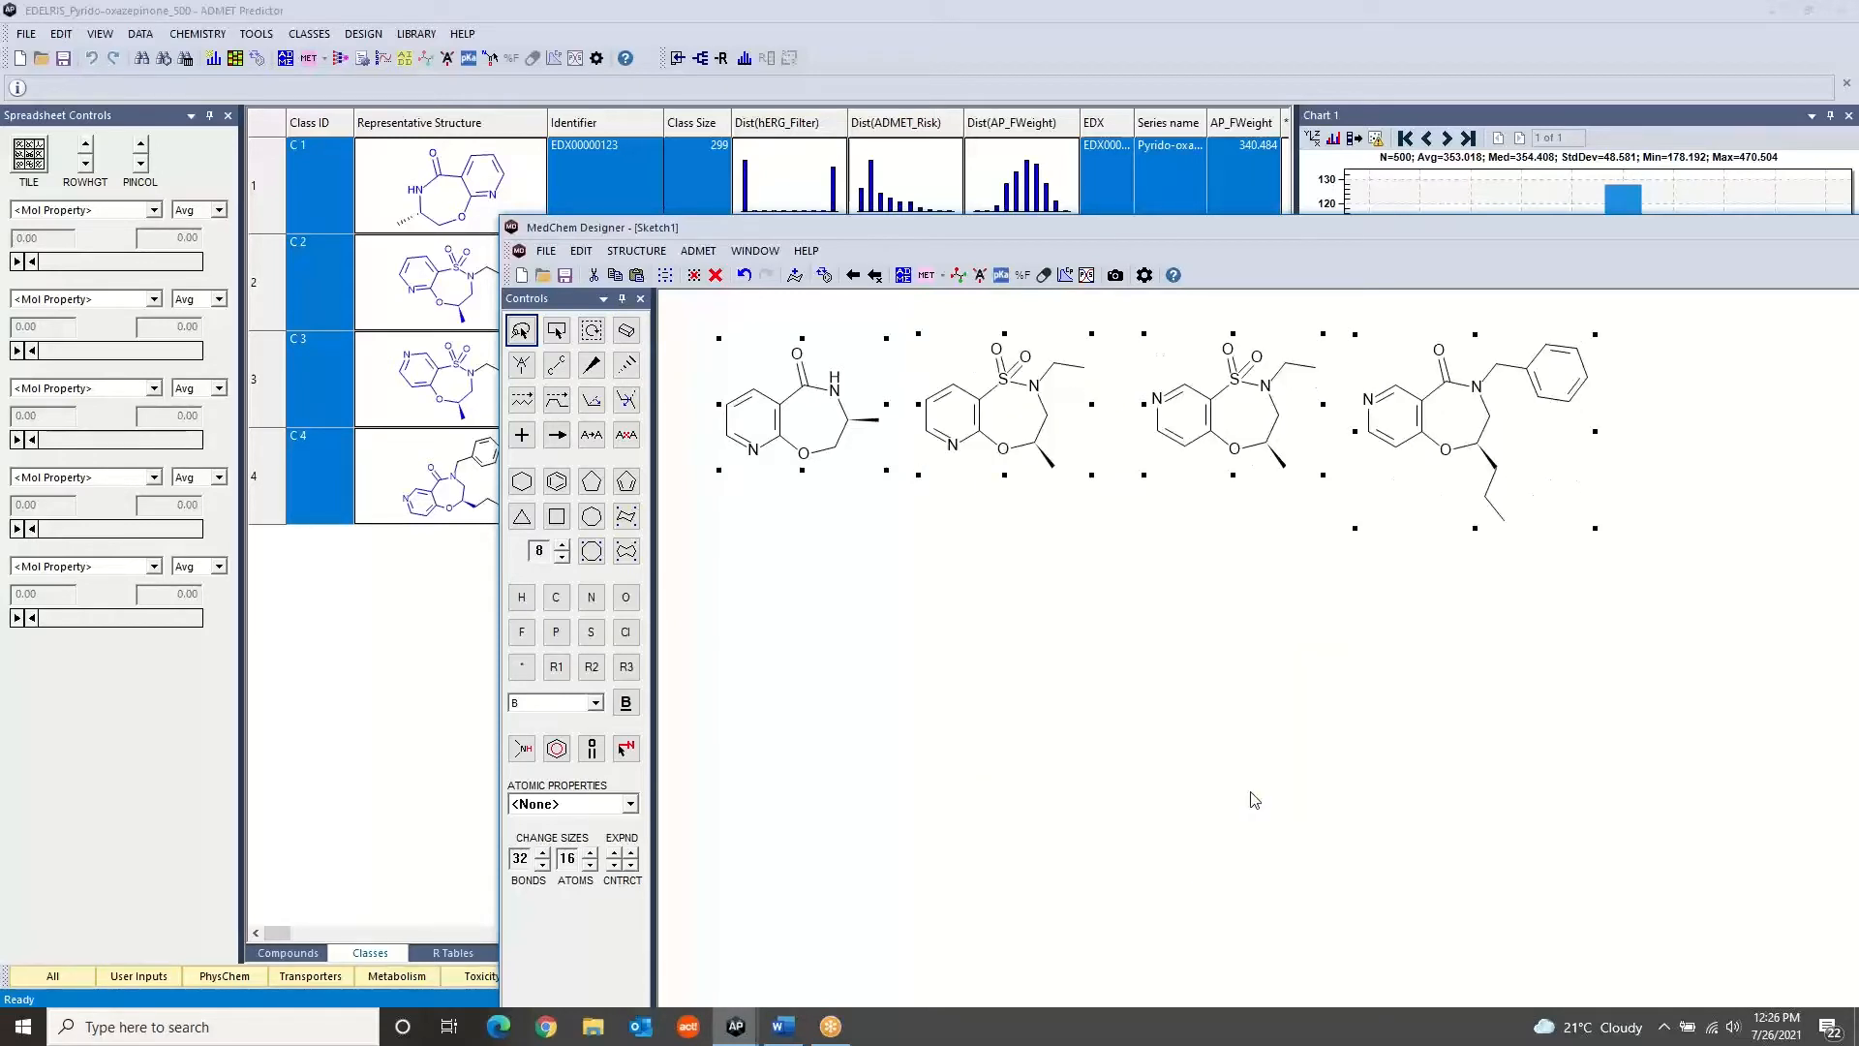
Transfer the four aligned structures back to ADMET Predictor without recalculating ADMET properties, and return to the classes spreadsheet
left_click(1241, 675)
left_click(856, 277)
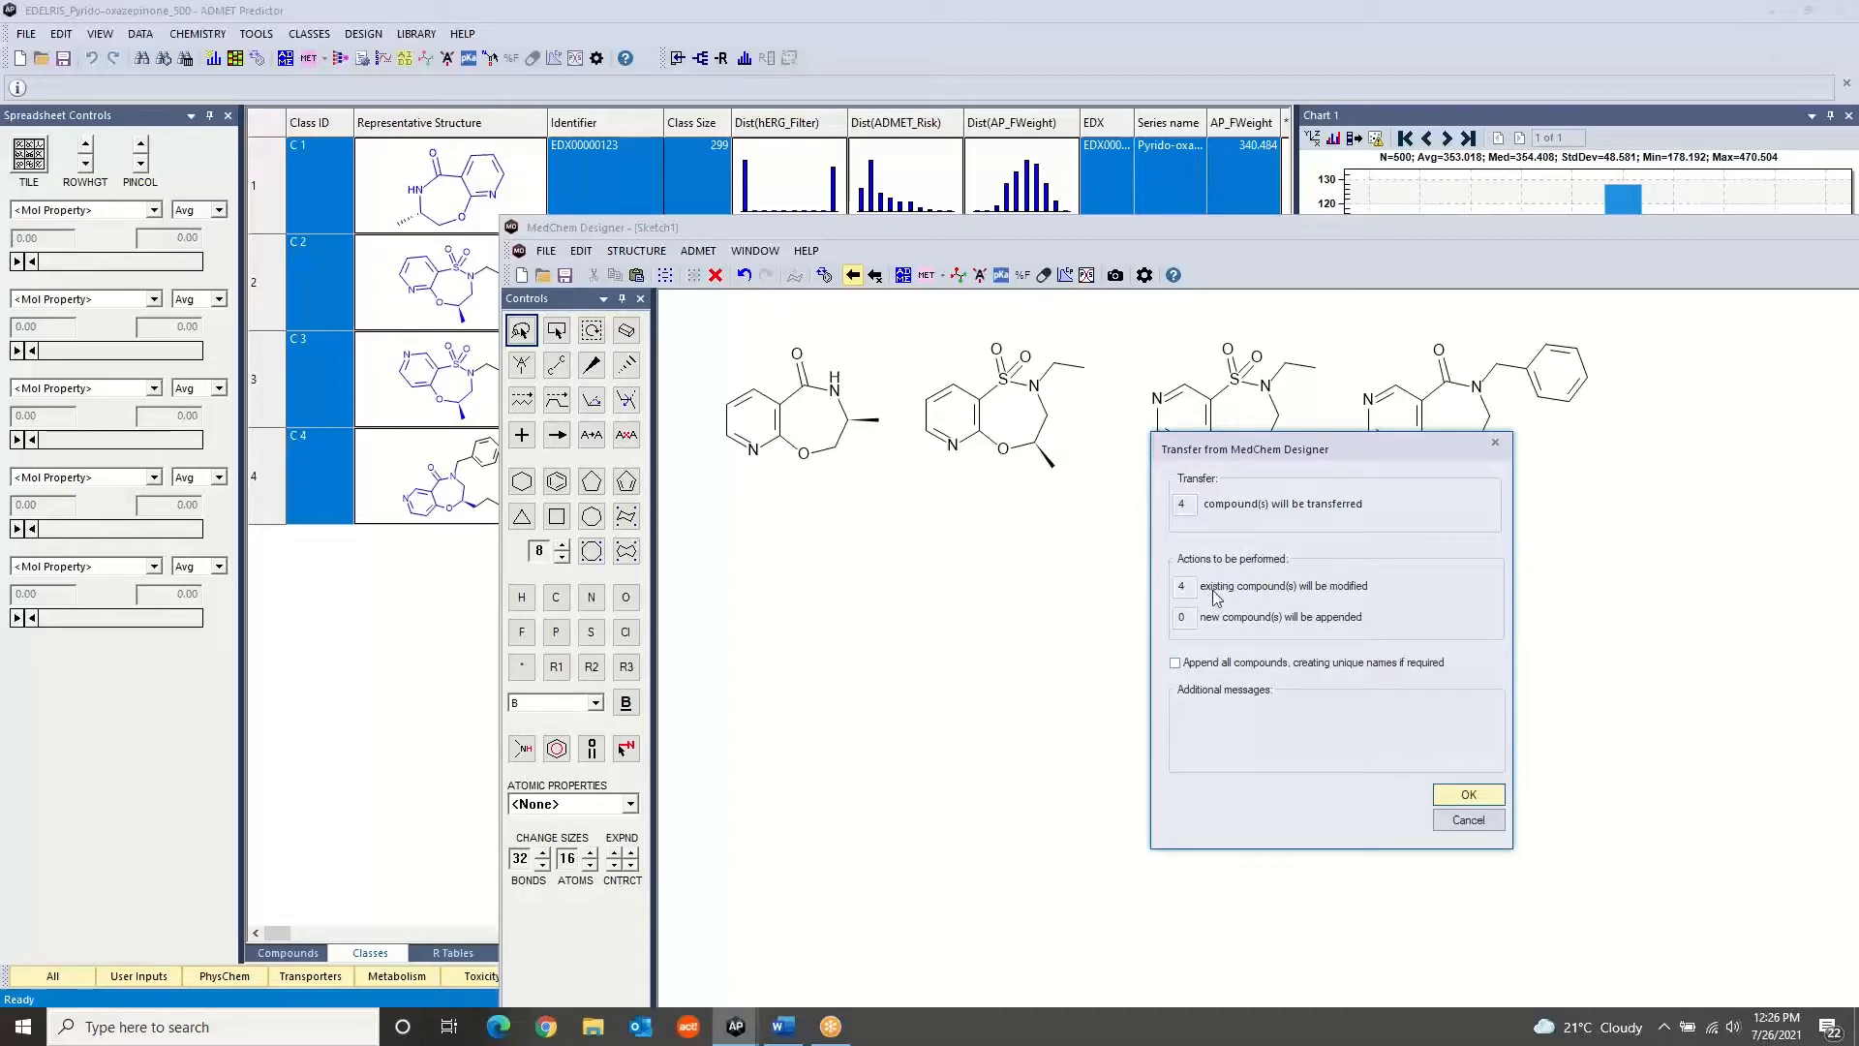
left_click(1448, 800)
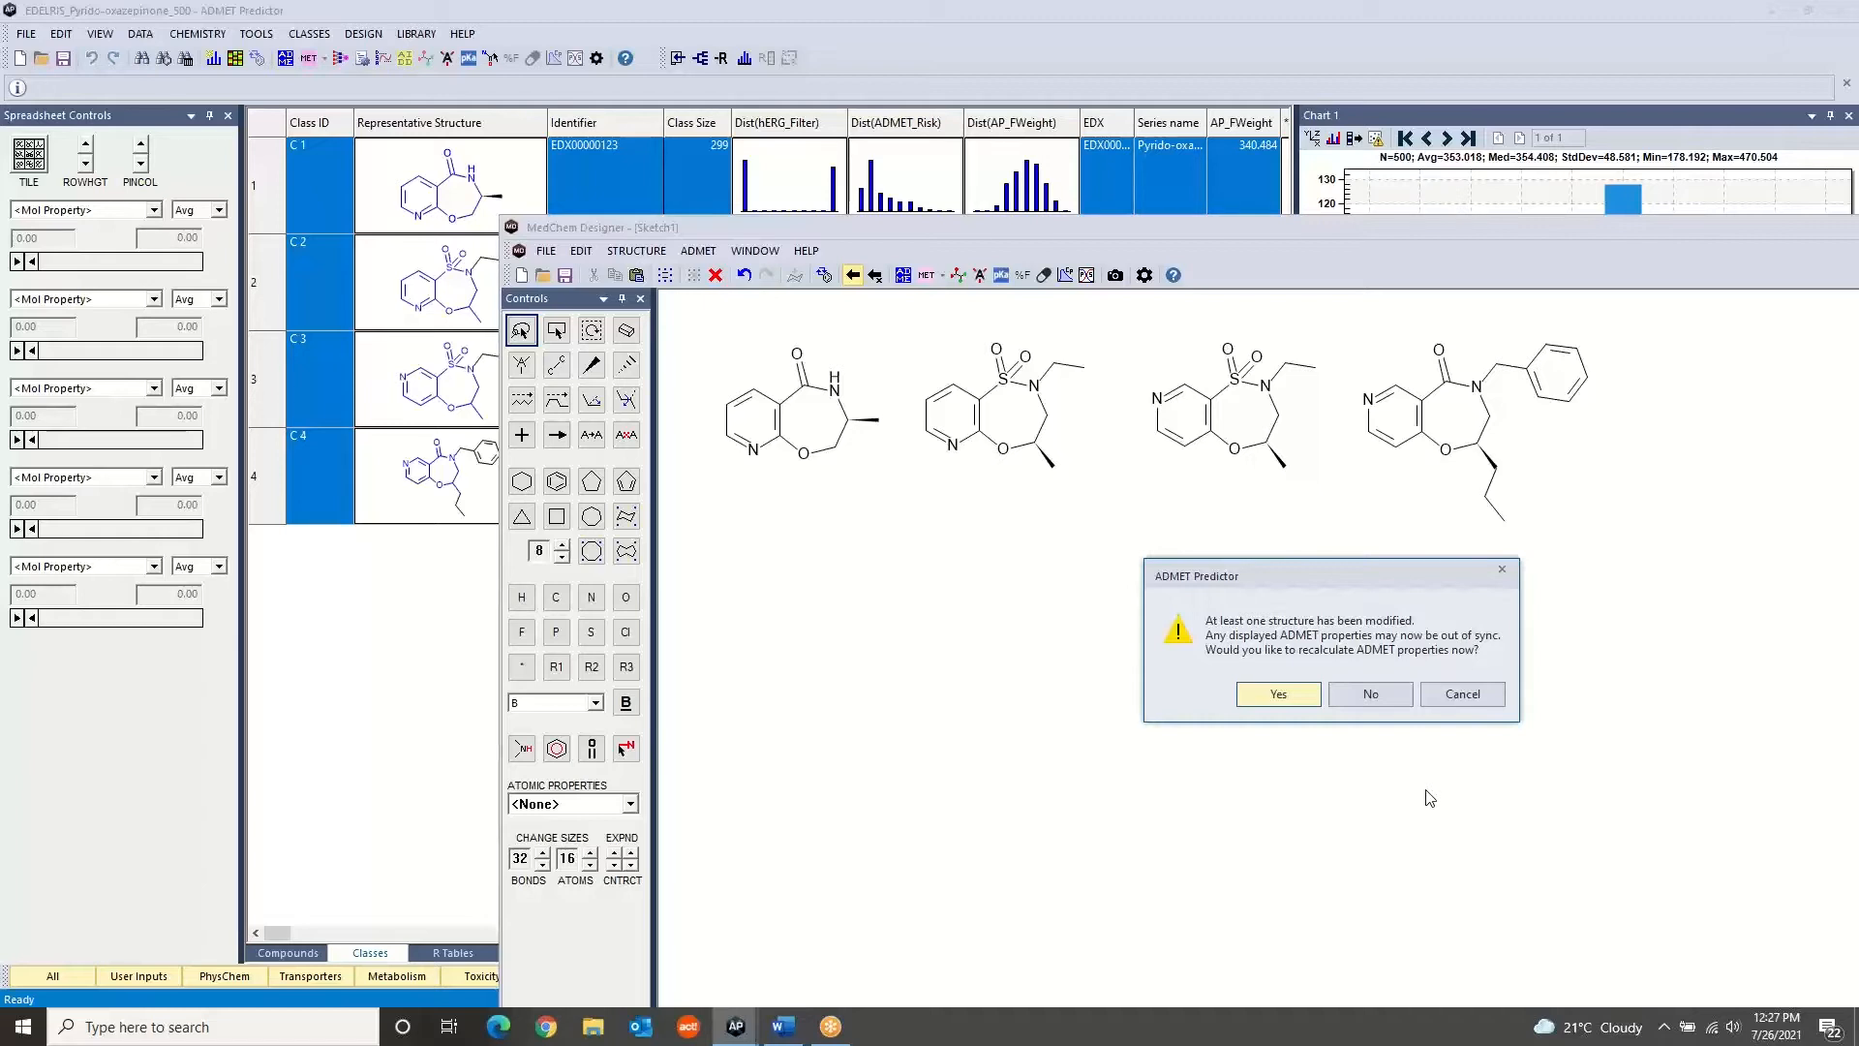
left_click(1365, 698)
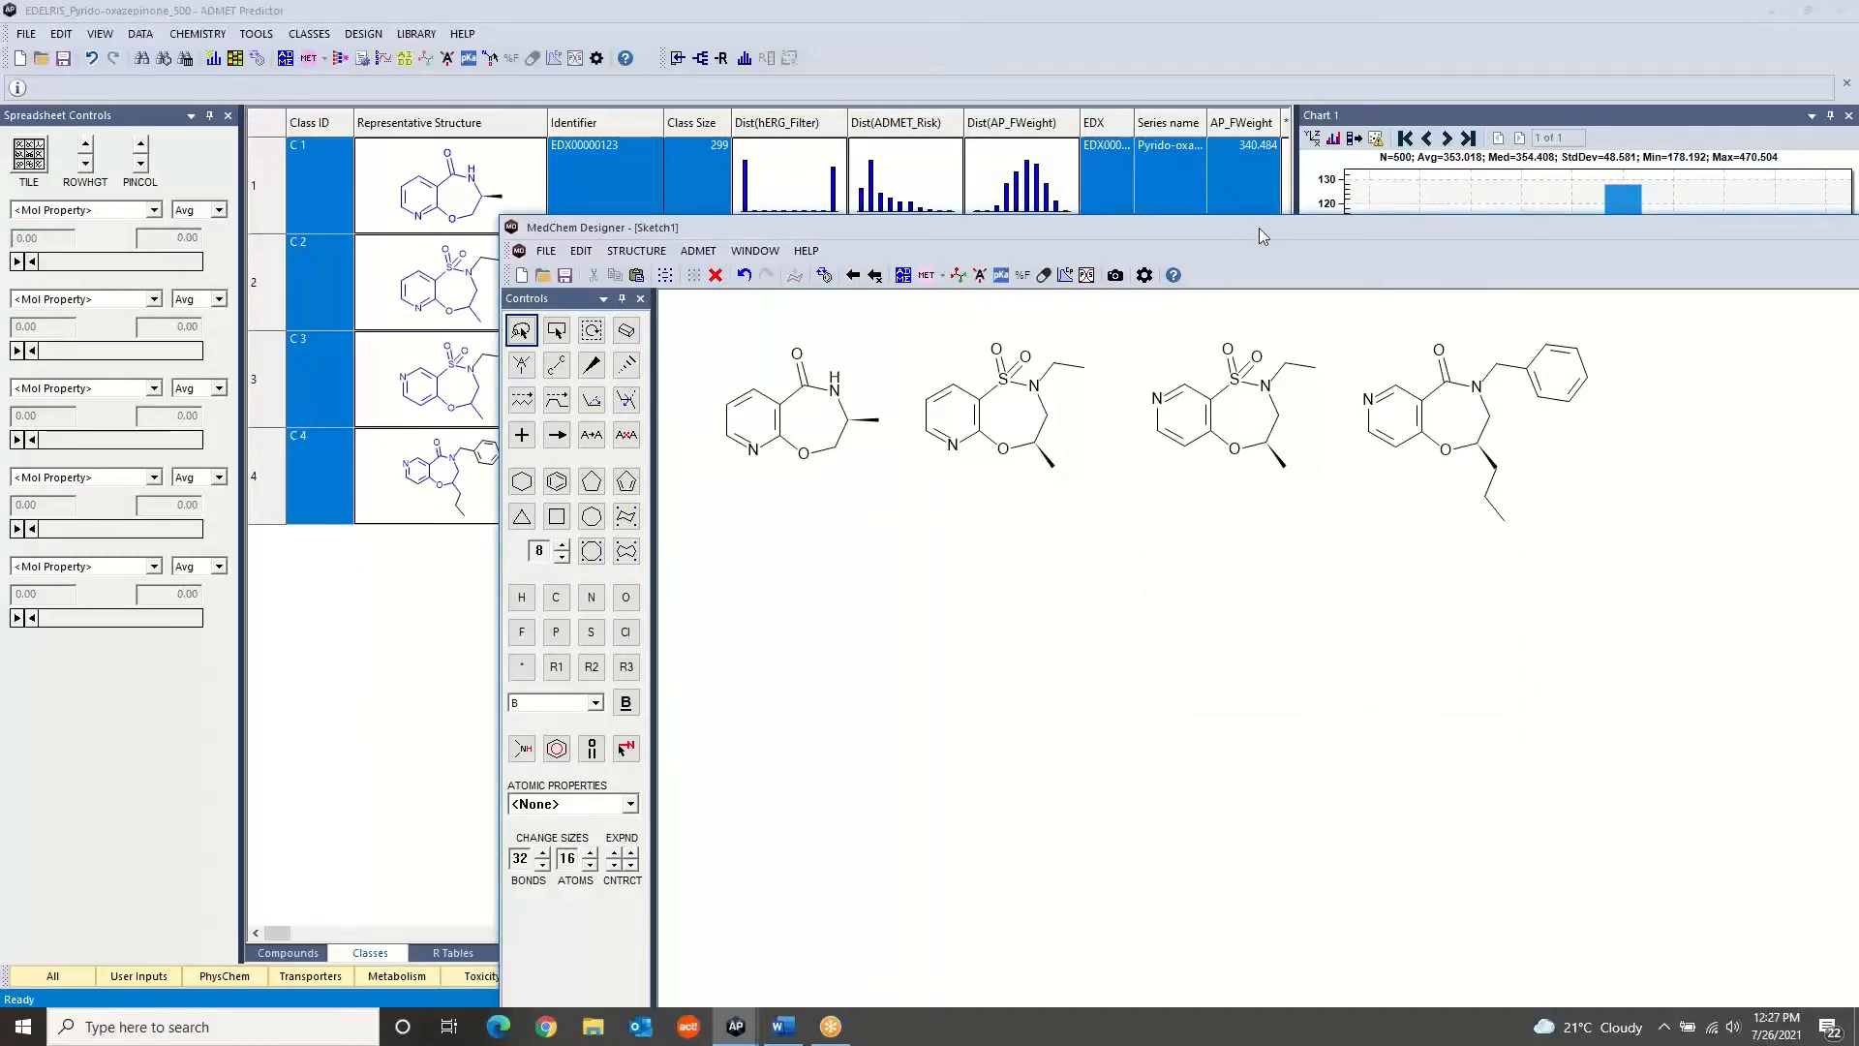
left_click_drag(1258, 229, 1065, 153)
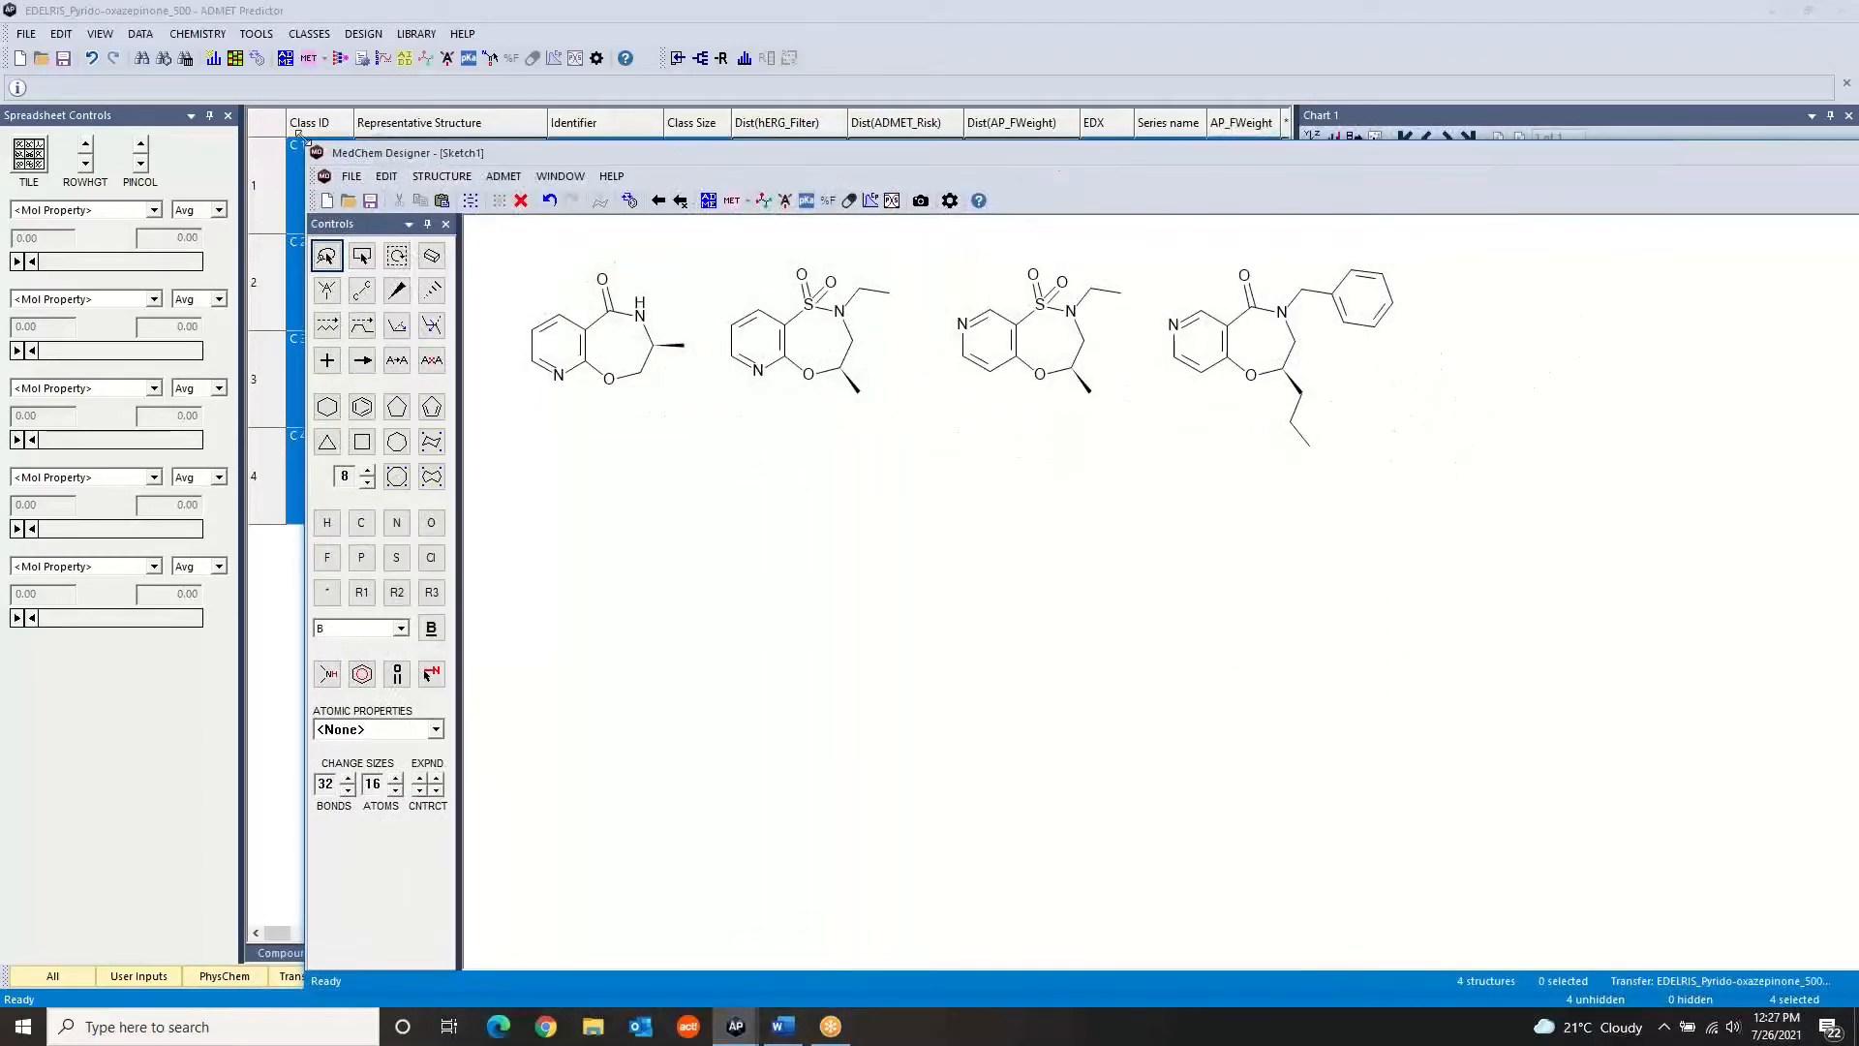
mouse_move(348, 176)
left_mouse_down()
mouse_move(687, 501)
mouse_move(708, 594)
left_mouse_up()
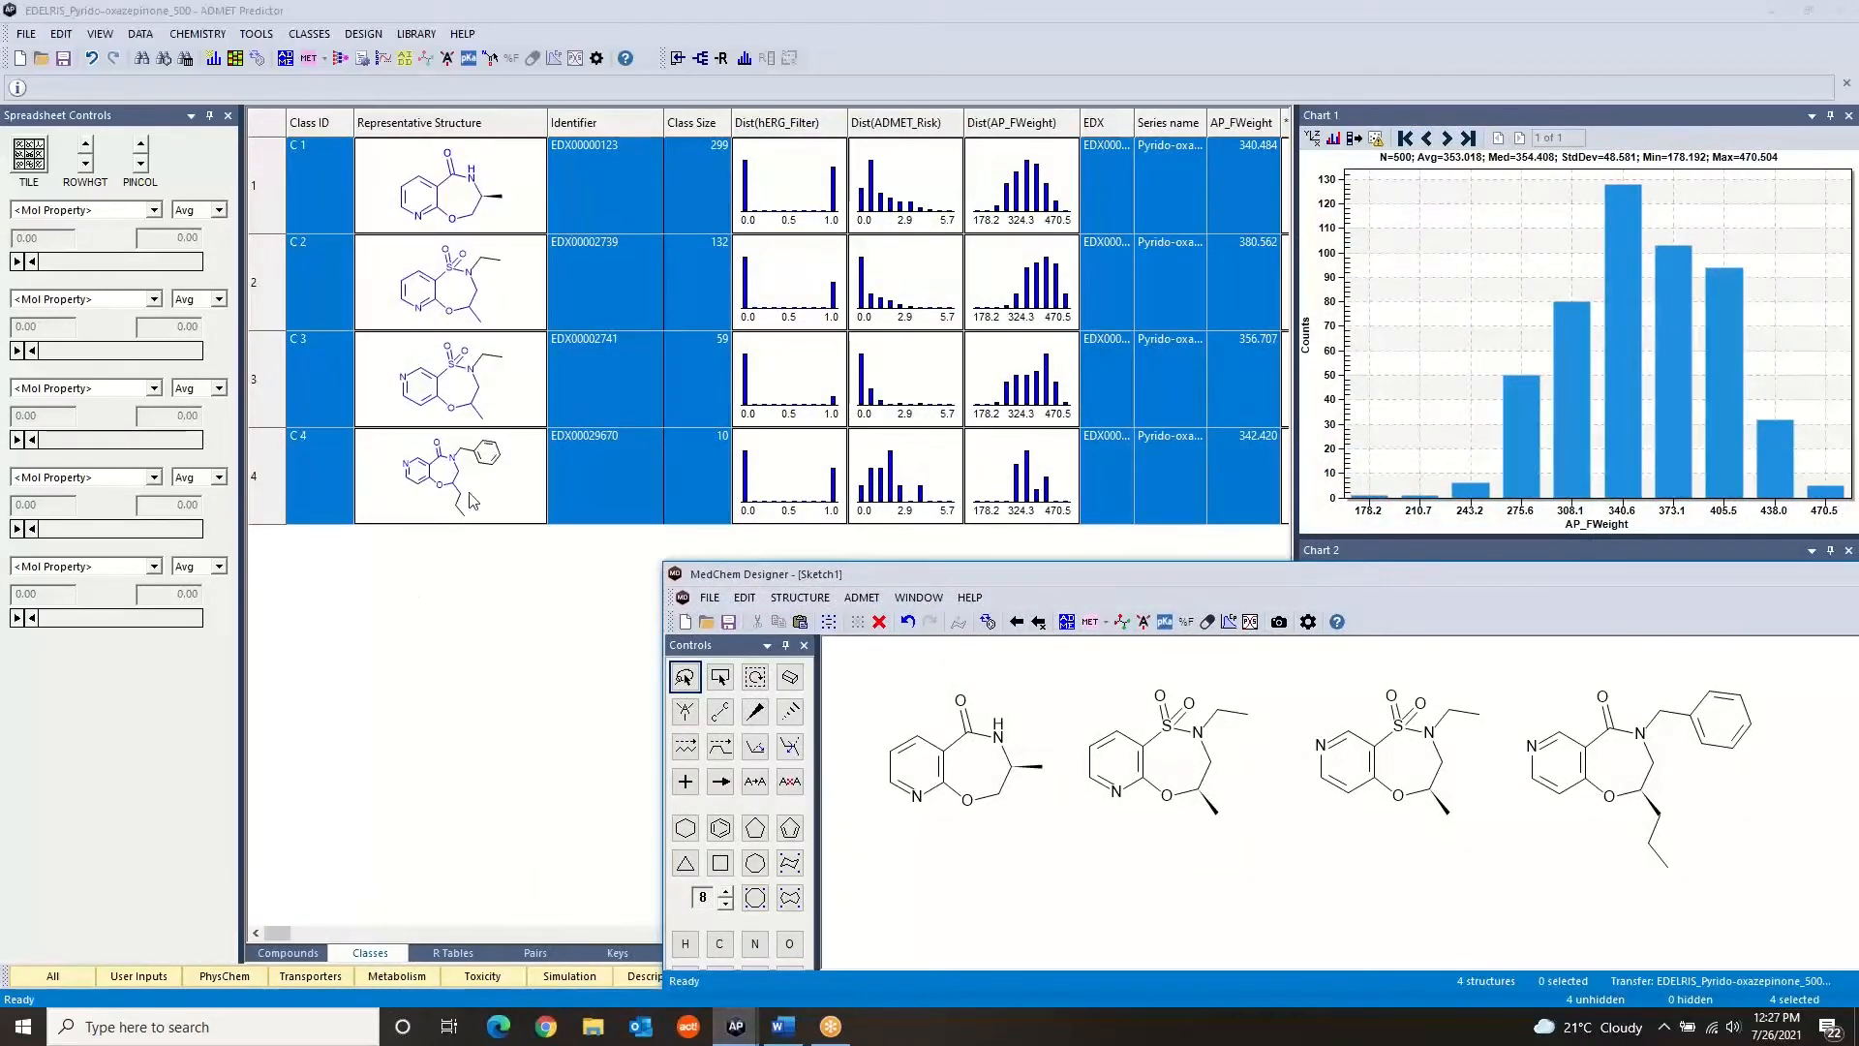
left_click(479, 589)
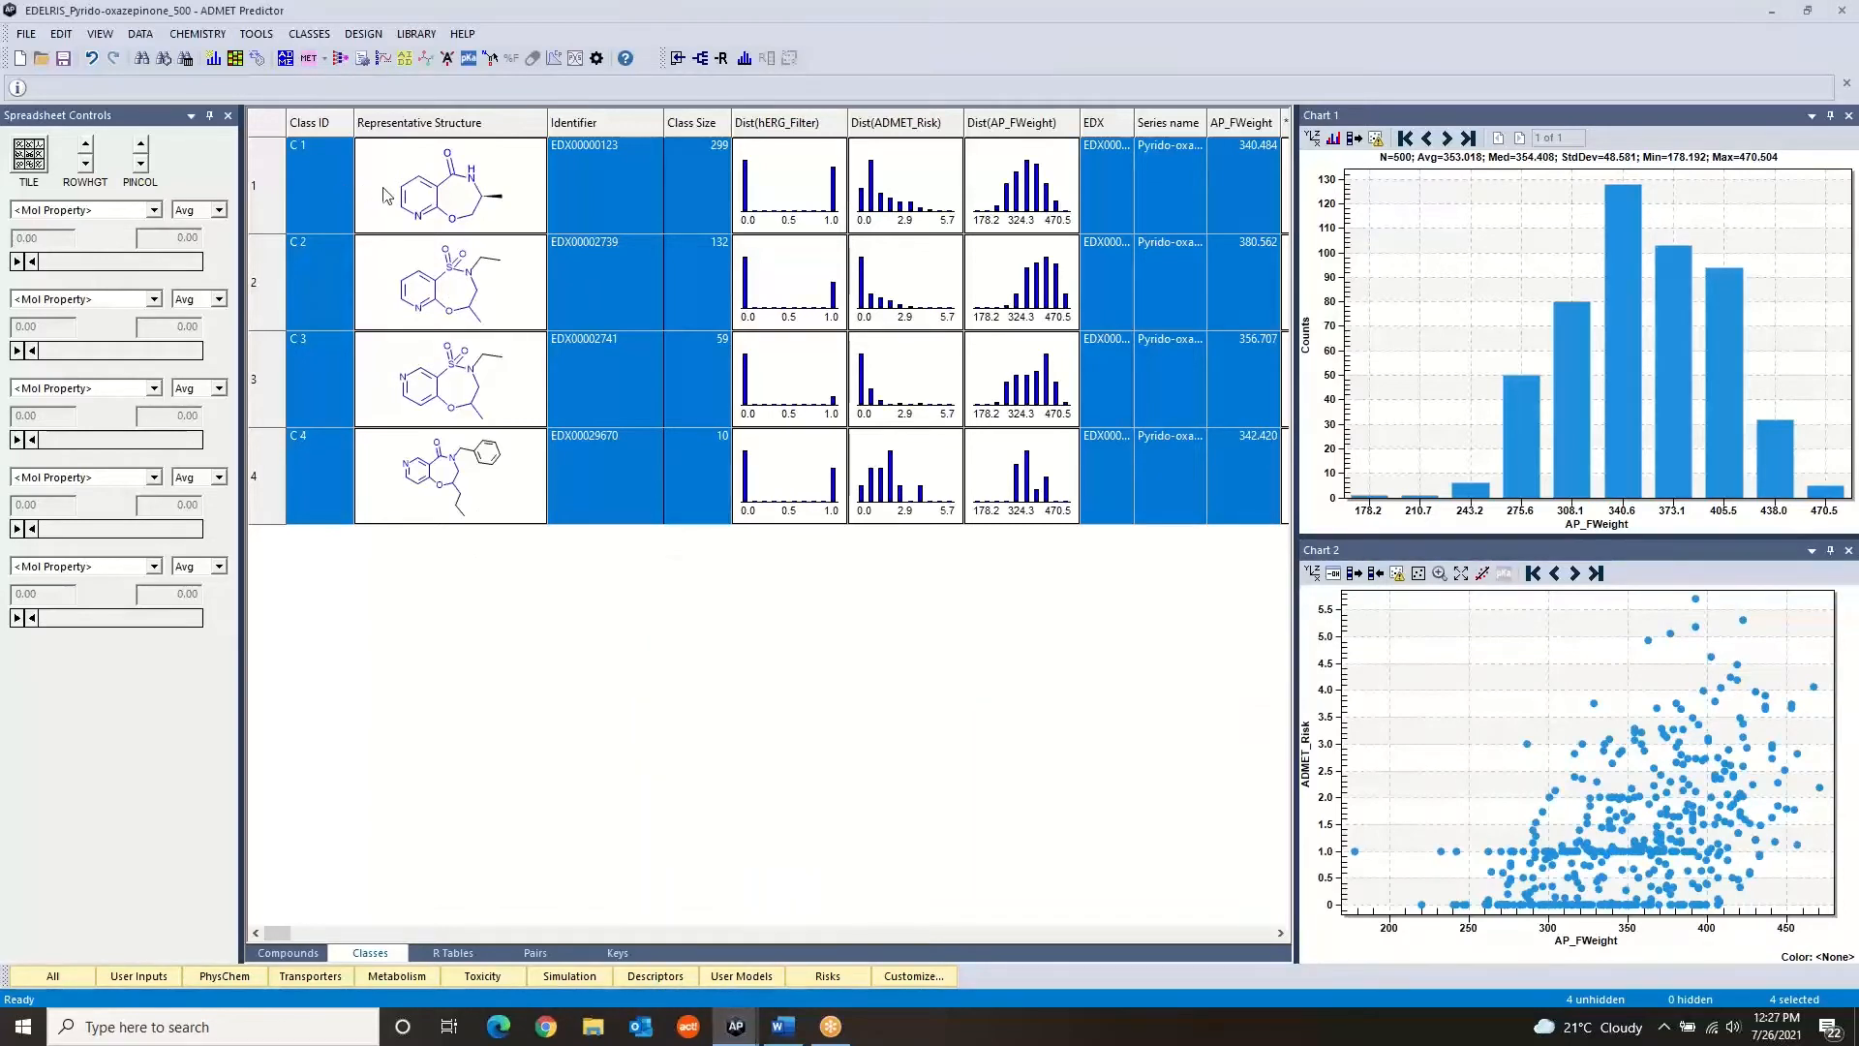
Highlight classes C 1 and C 4, followed by C 2 and C 3, to compare their aligned representative structures
left_click(341, 183)
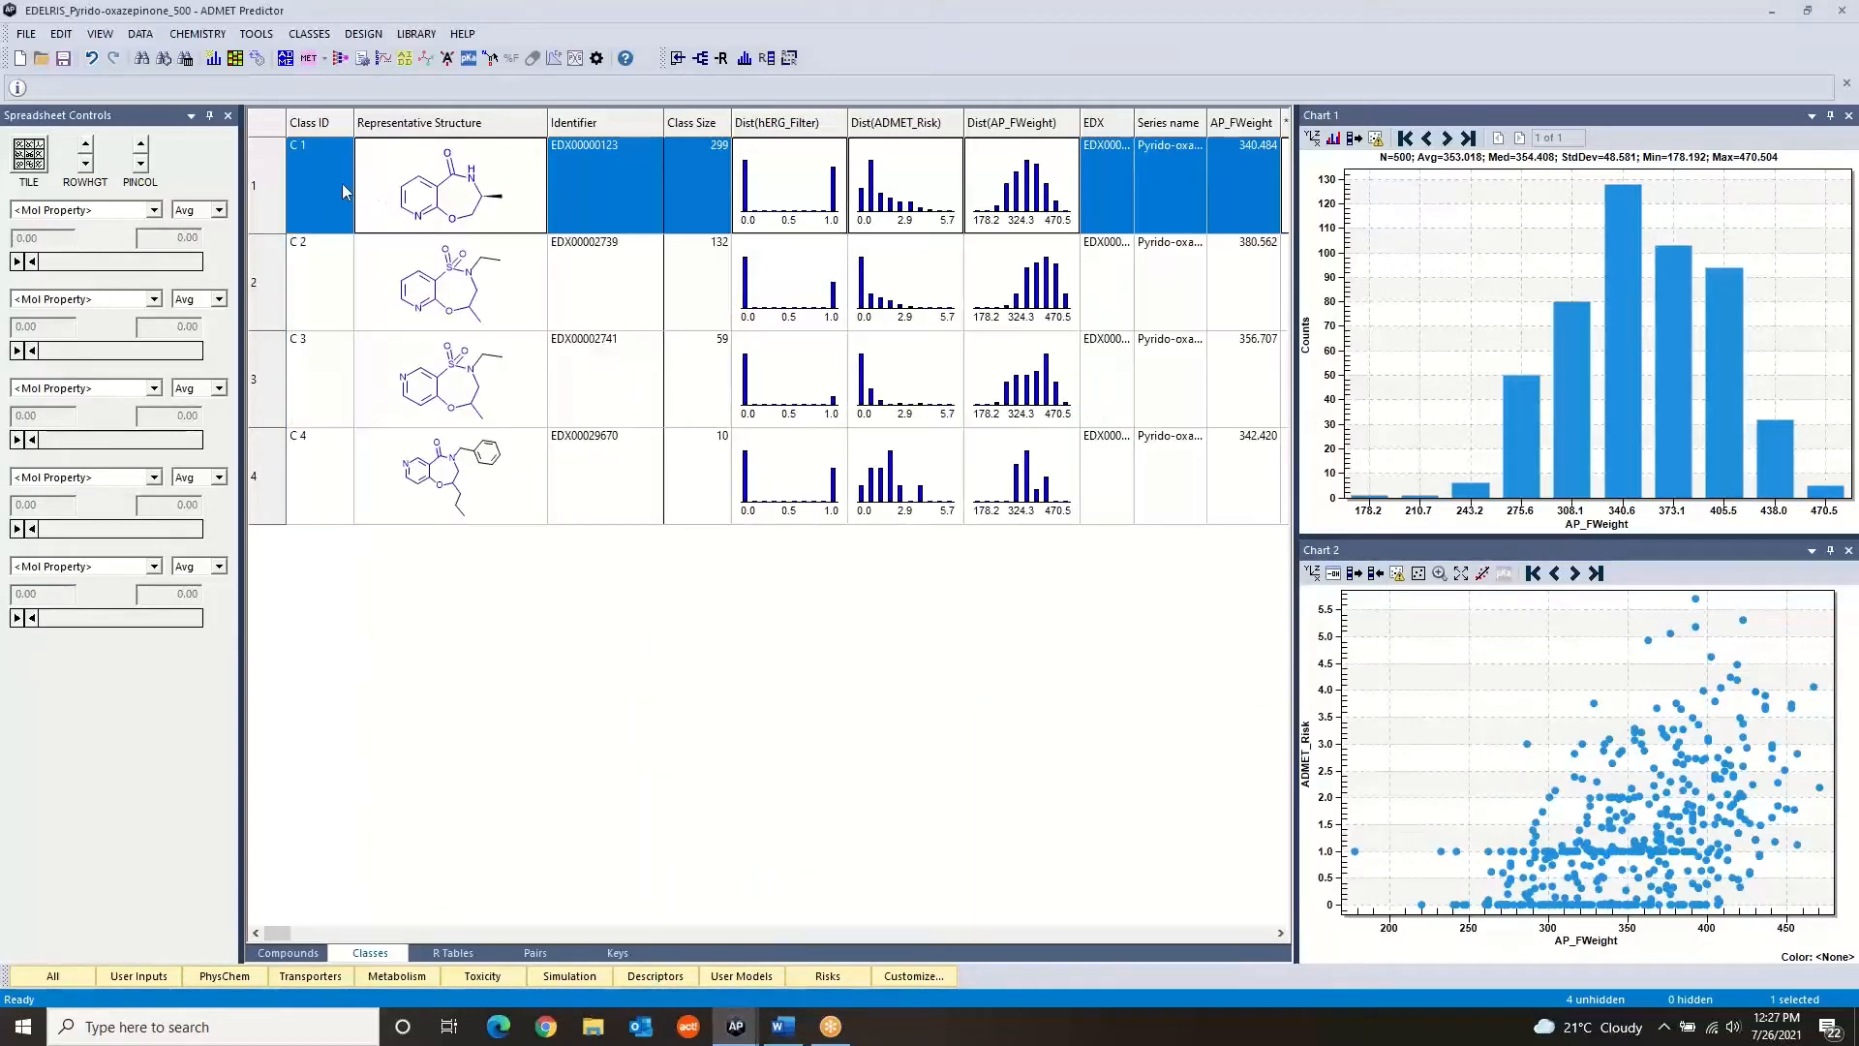
left_click(336, 477, "ctrl")
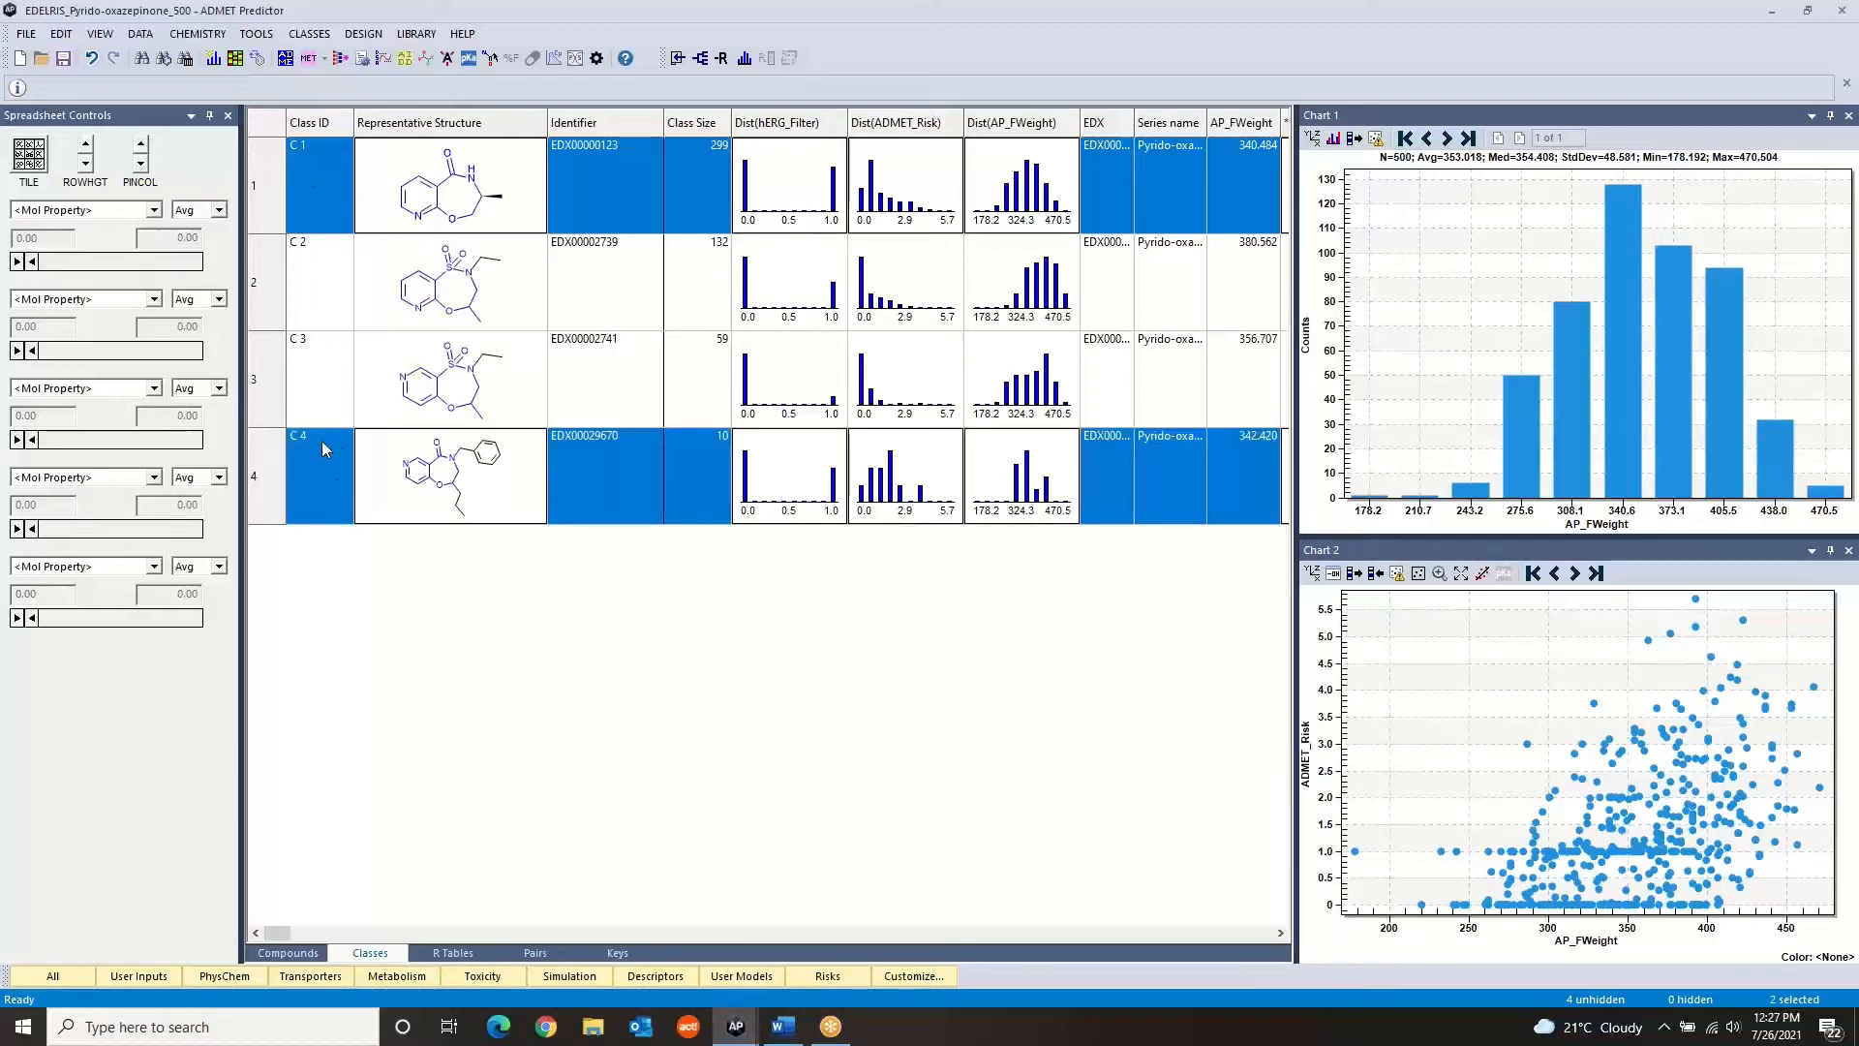
left_click(335, 290)
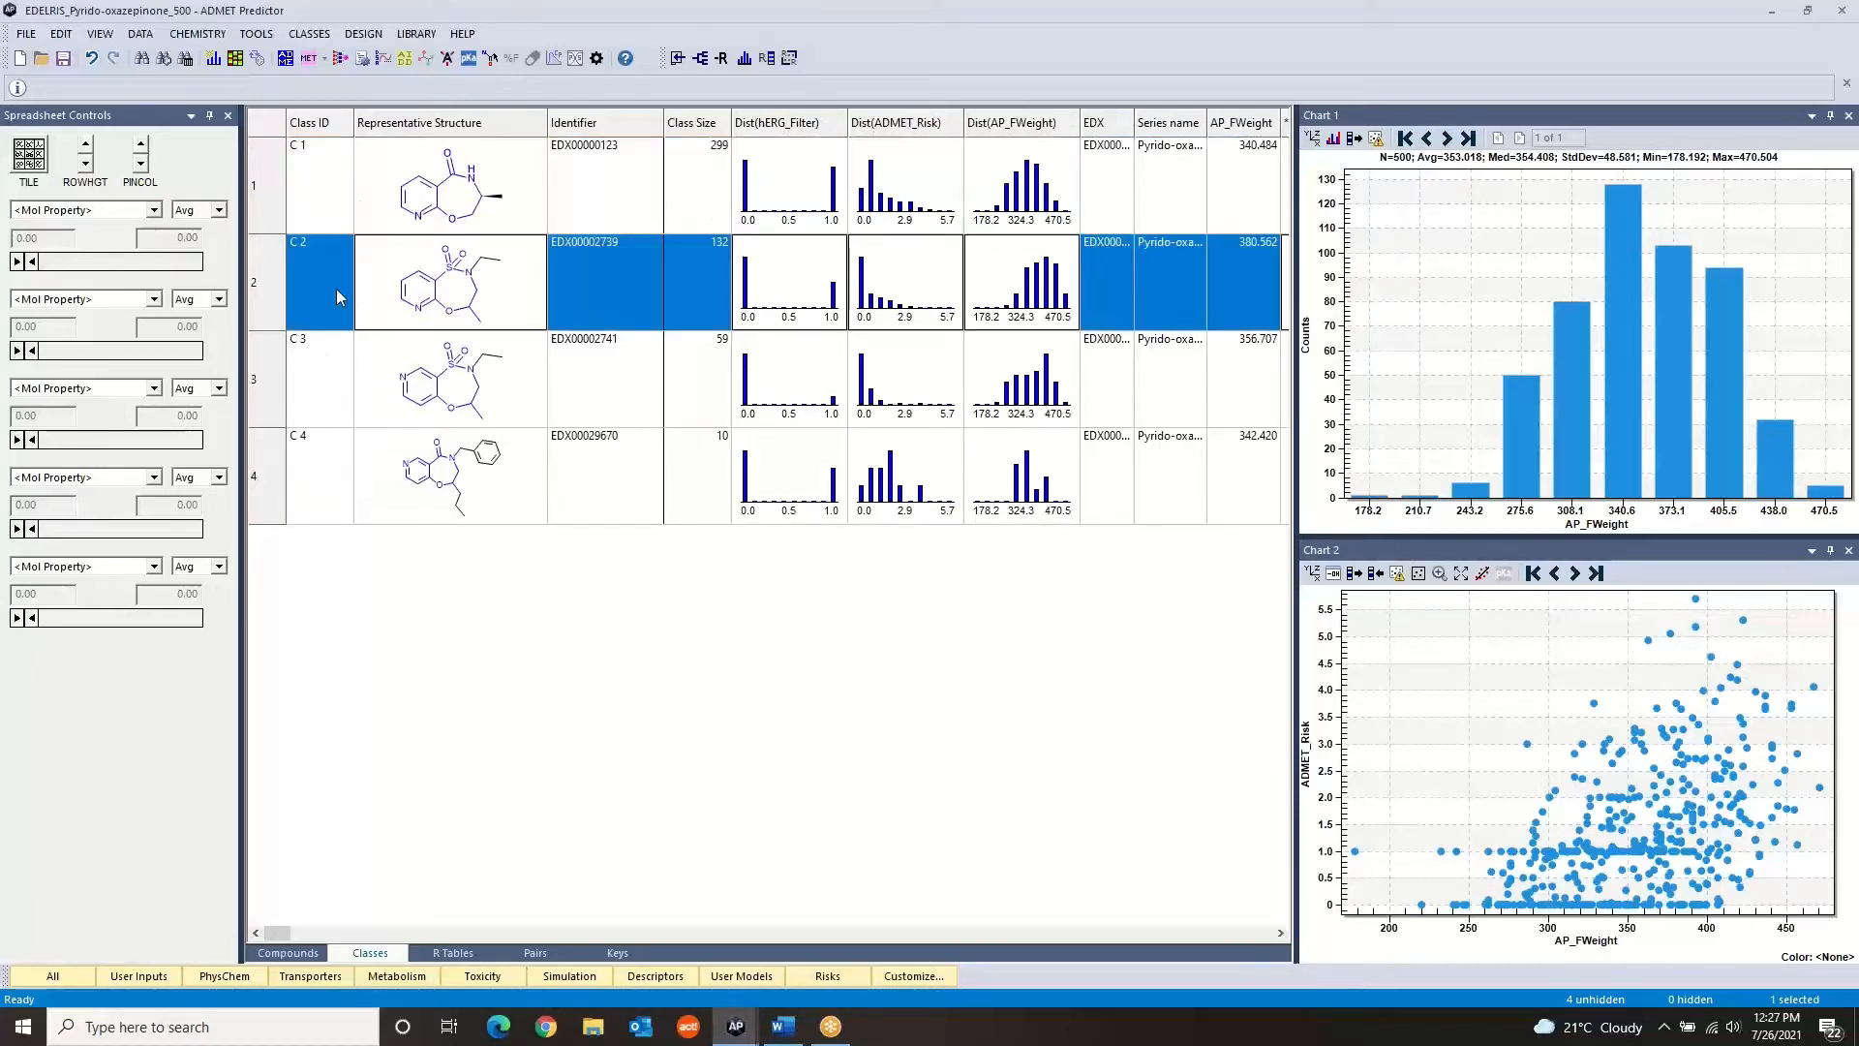
left_click(328, 368, "ctrl")
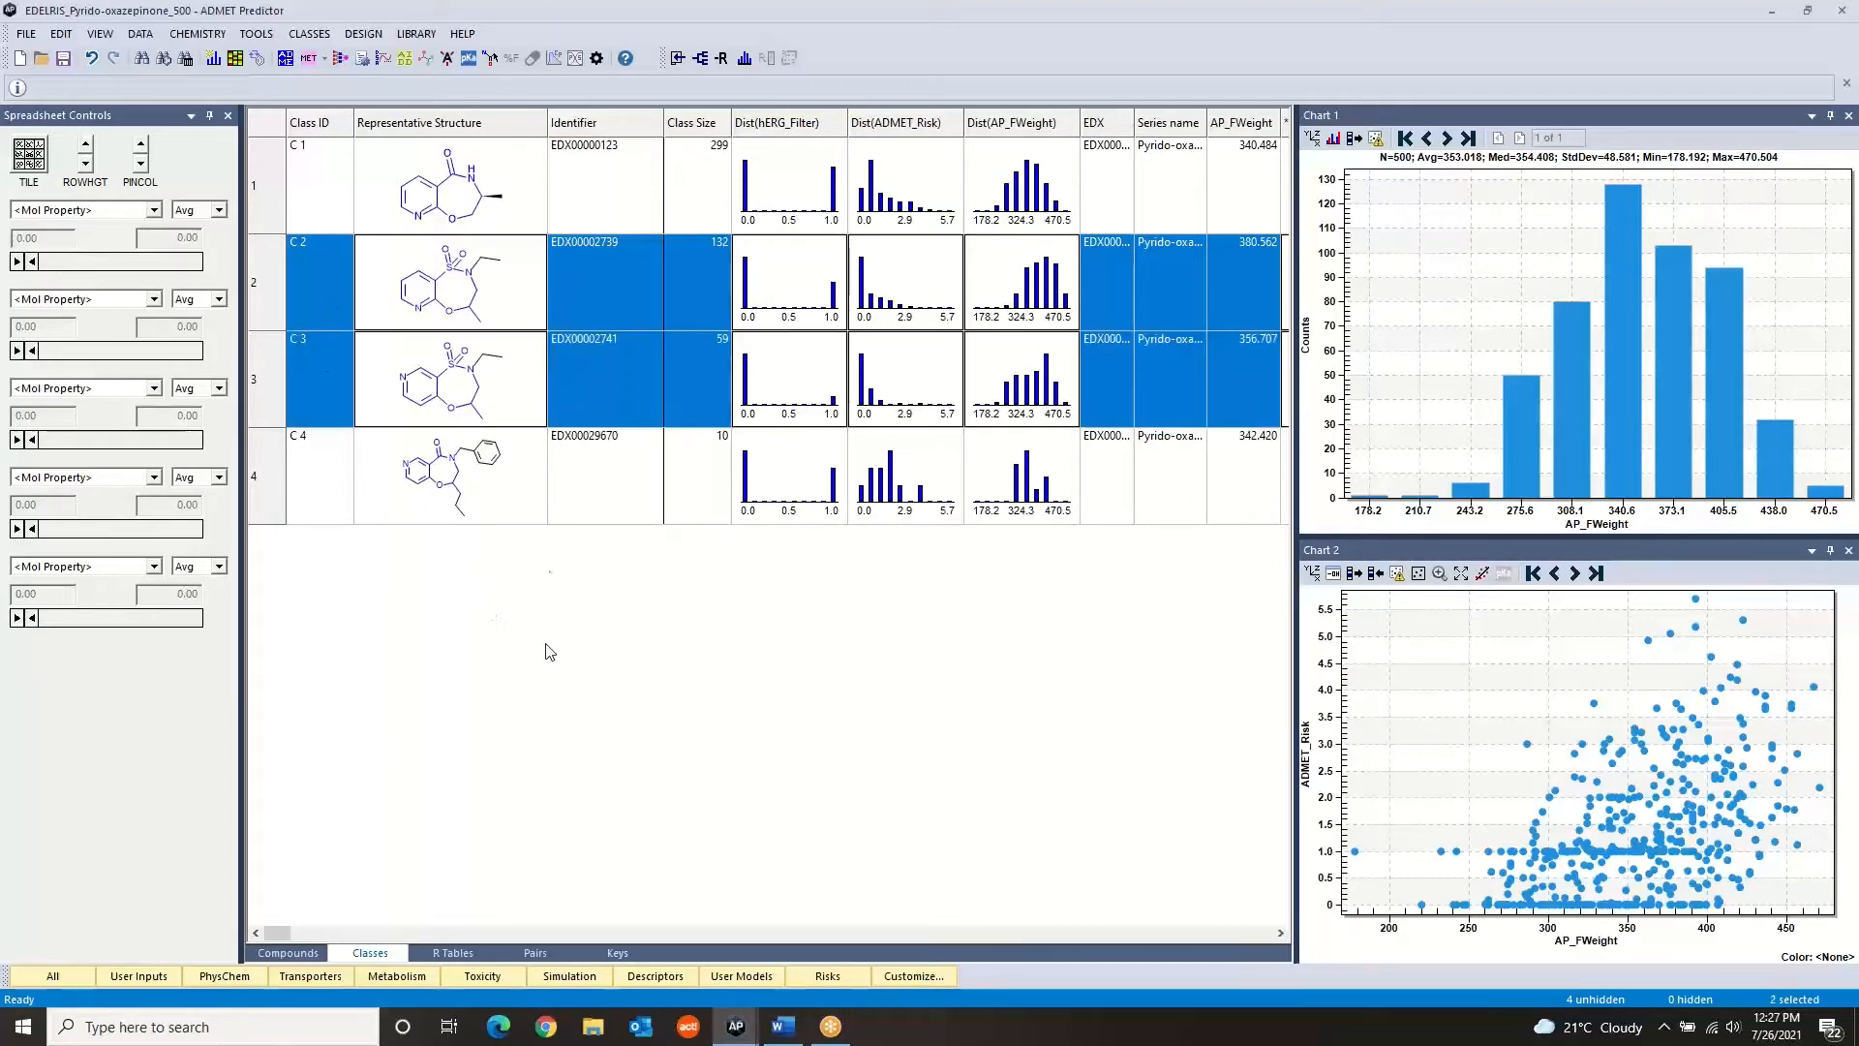
left_click(561, 496)
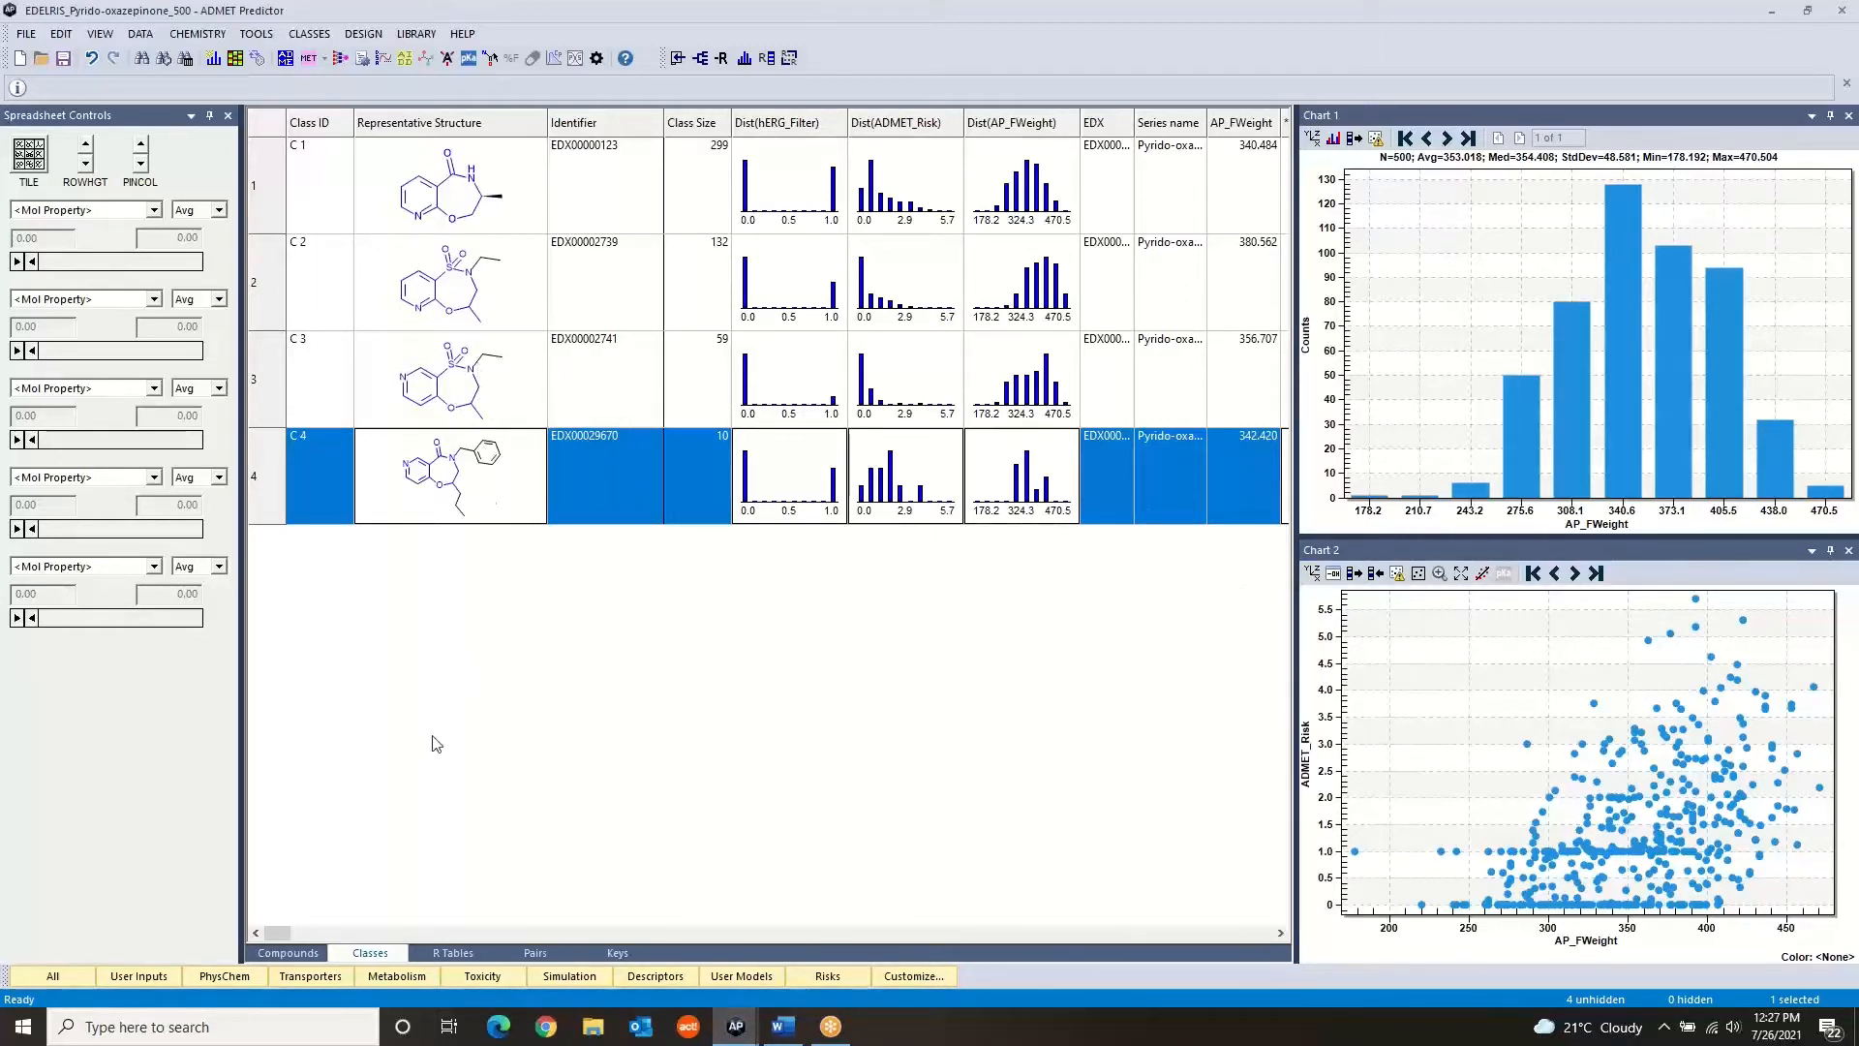
Align the compounds of all four classes to their representative scaffolds and group them by class in the compounds spreadsheet
left_click(288, 953)
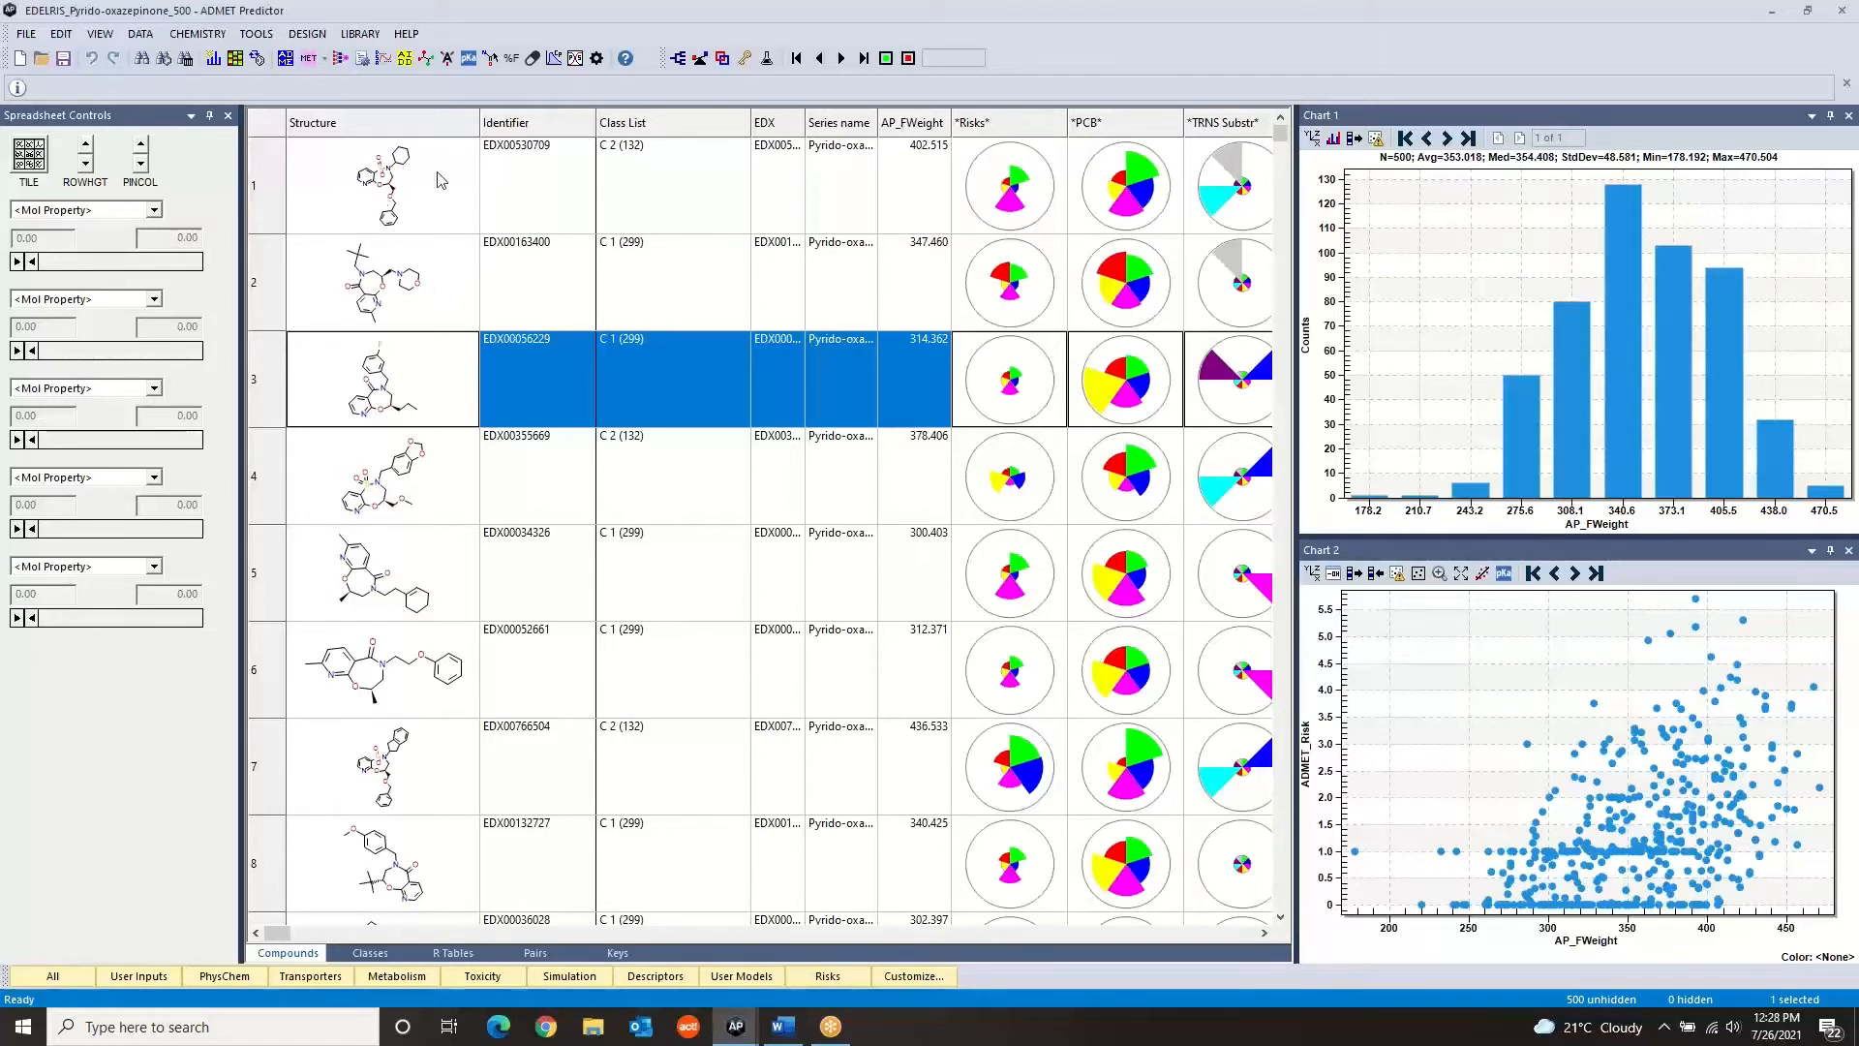
left_click(368, 954)
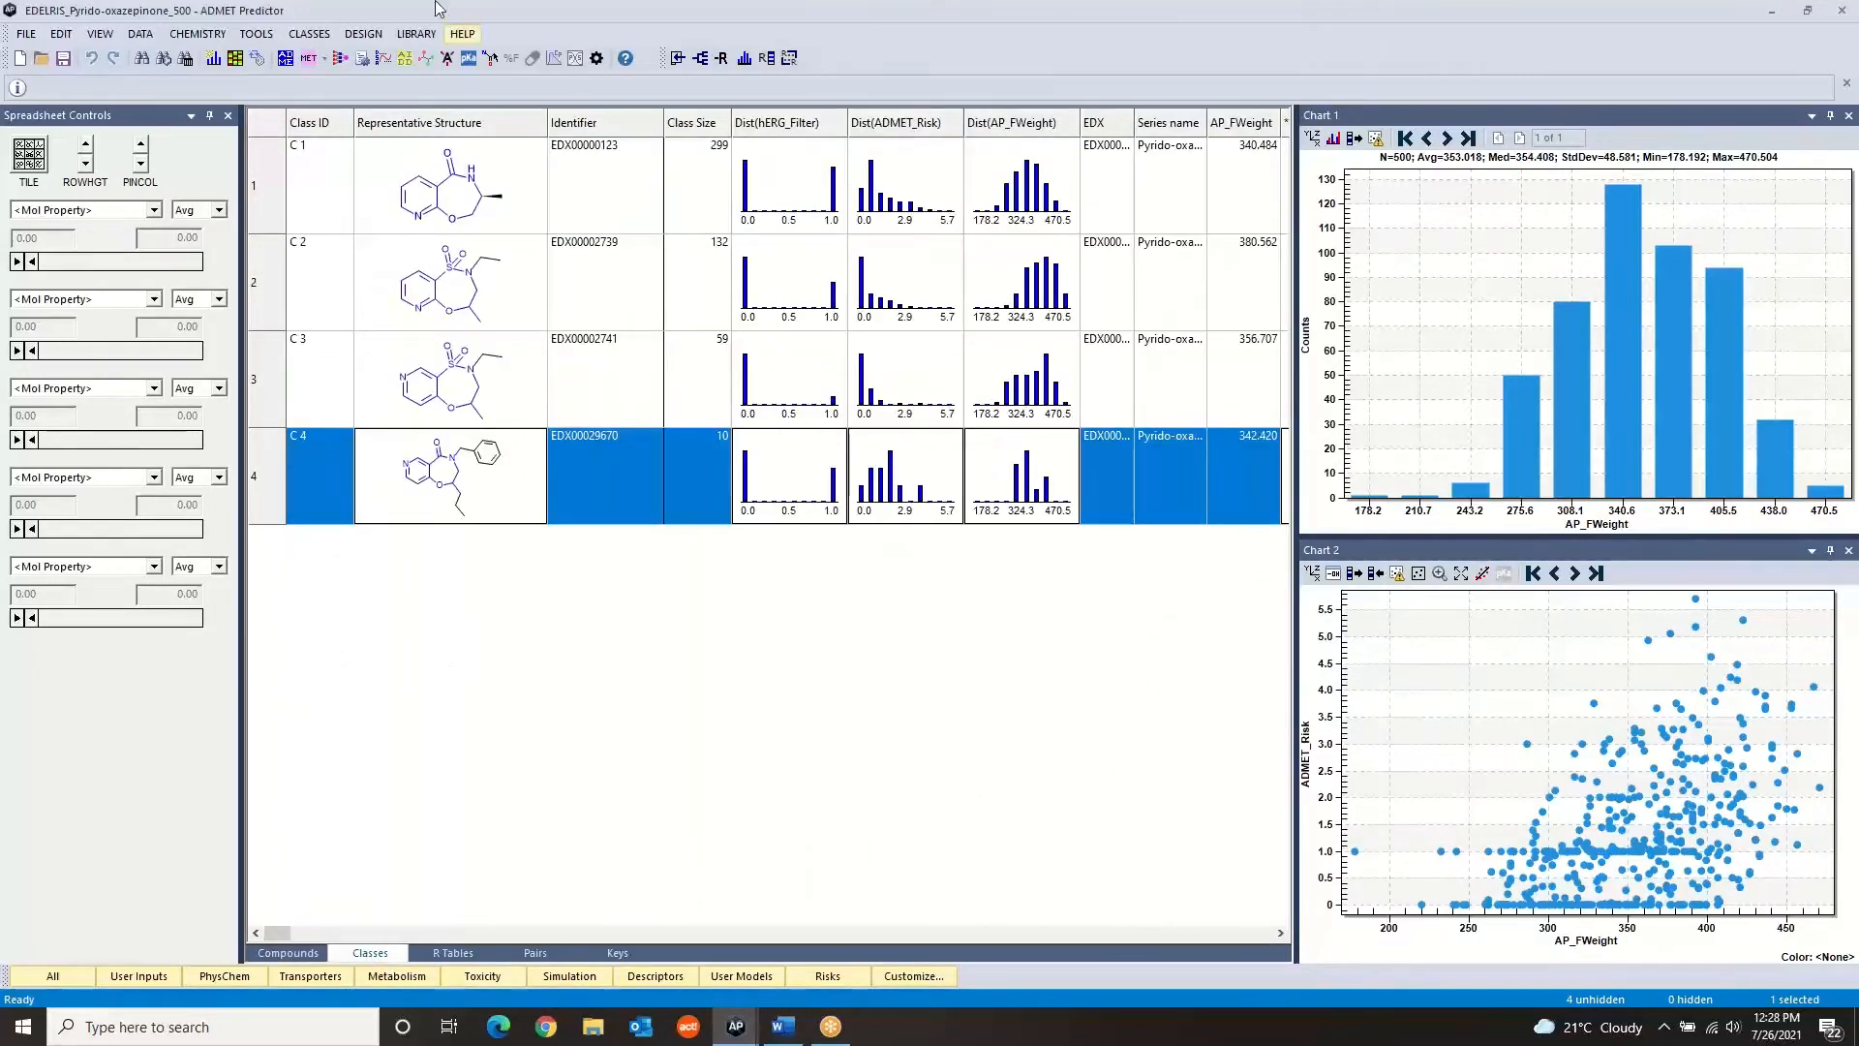
left_click(334, 211)
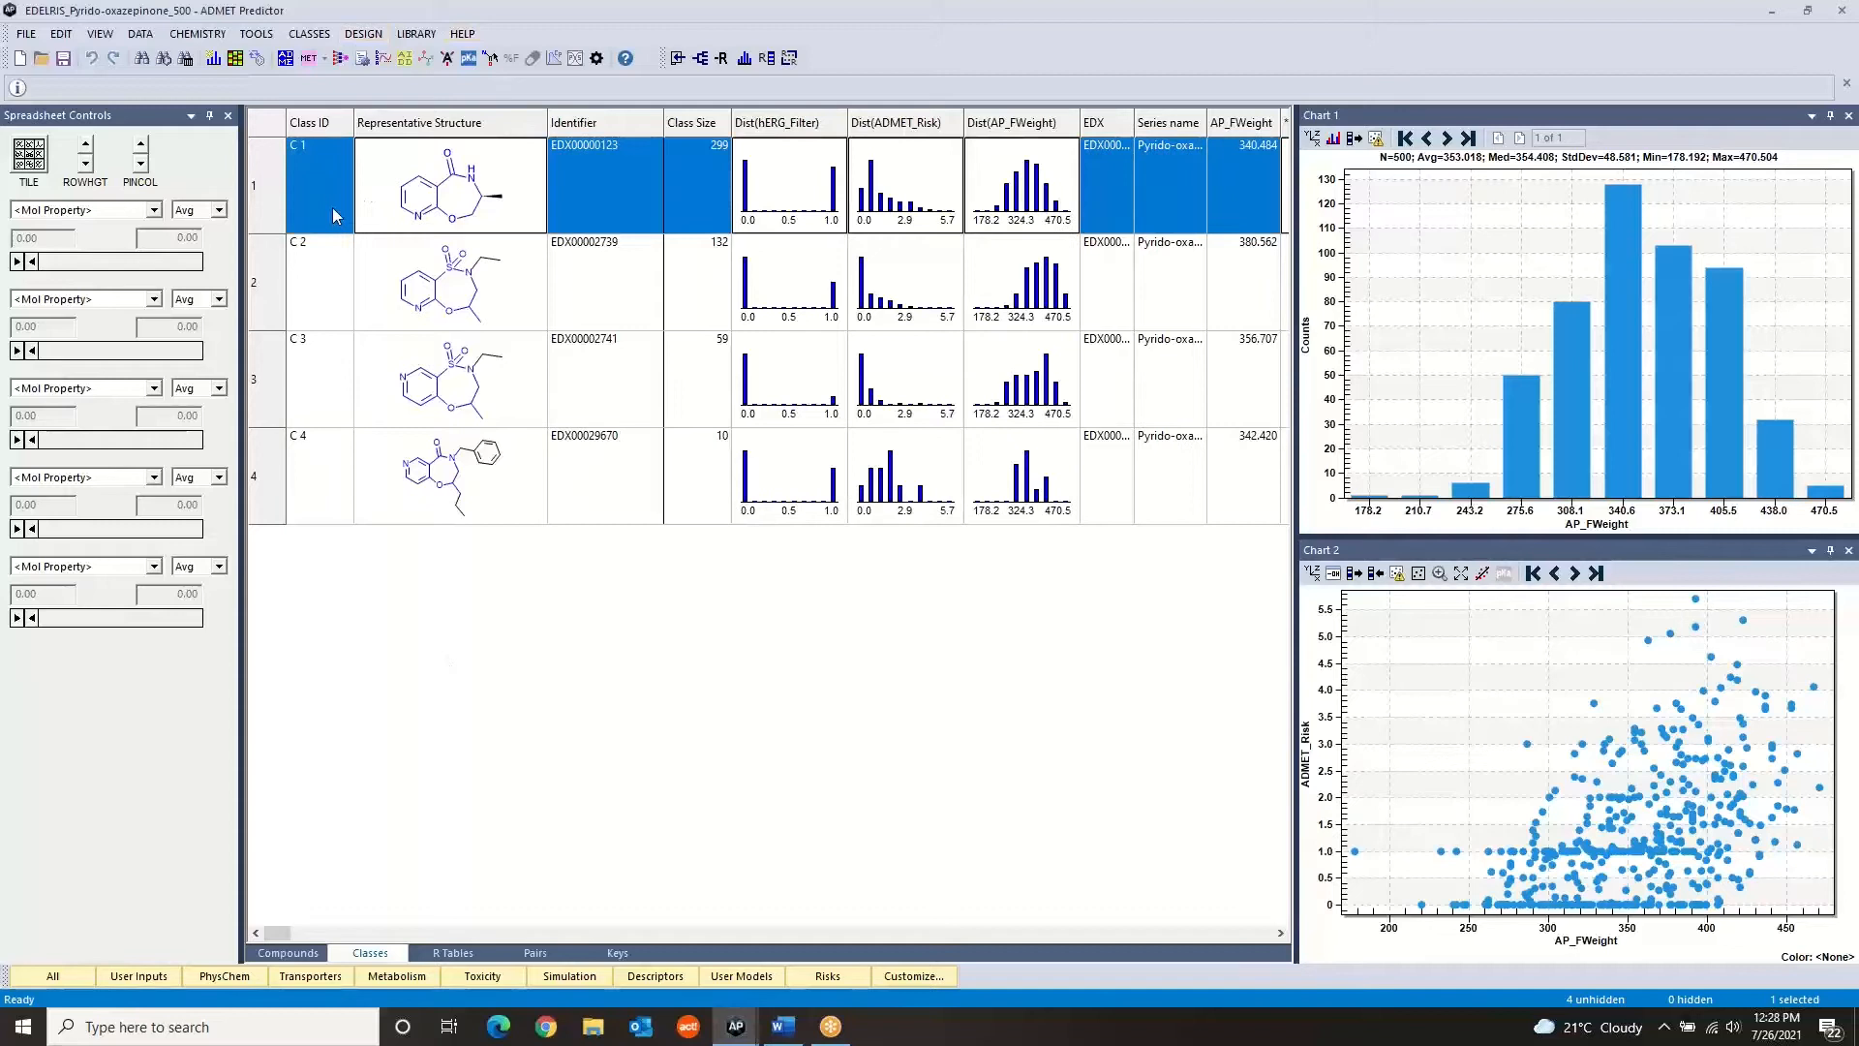
left_click(328, 484, "shift")
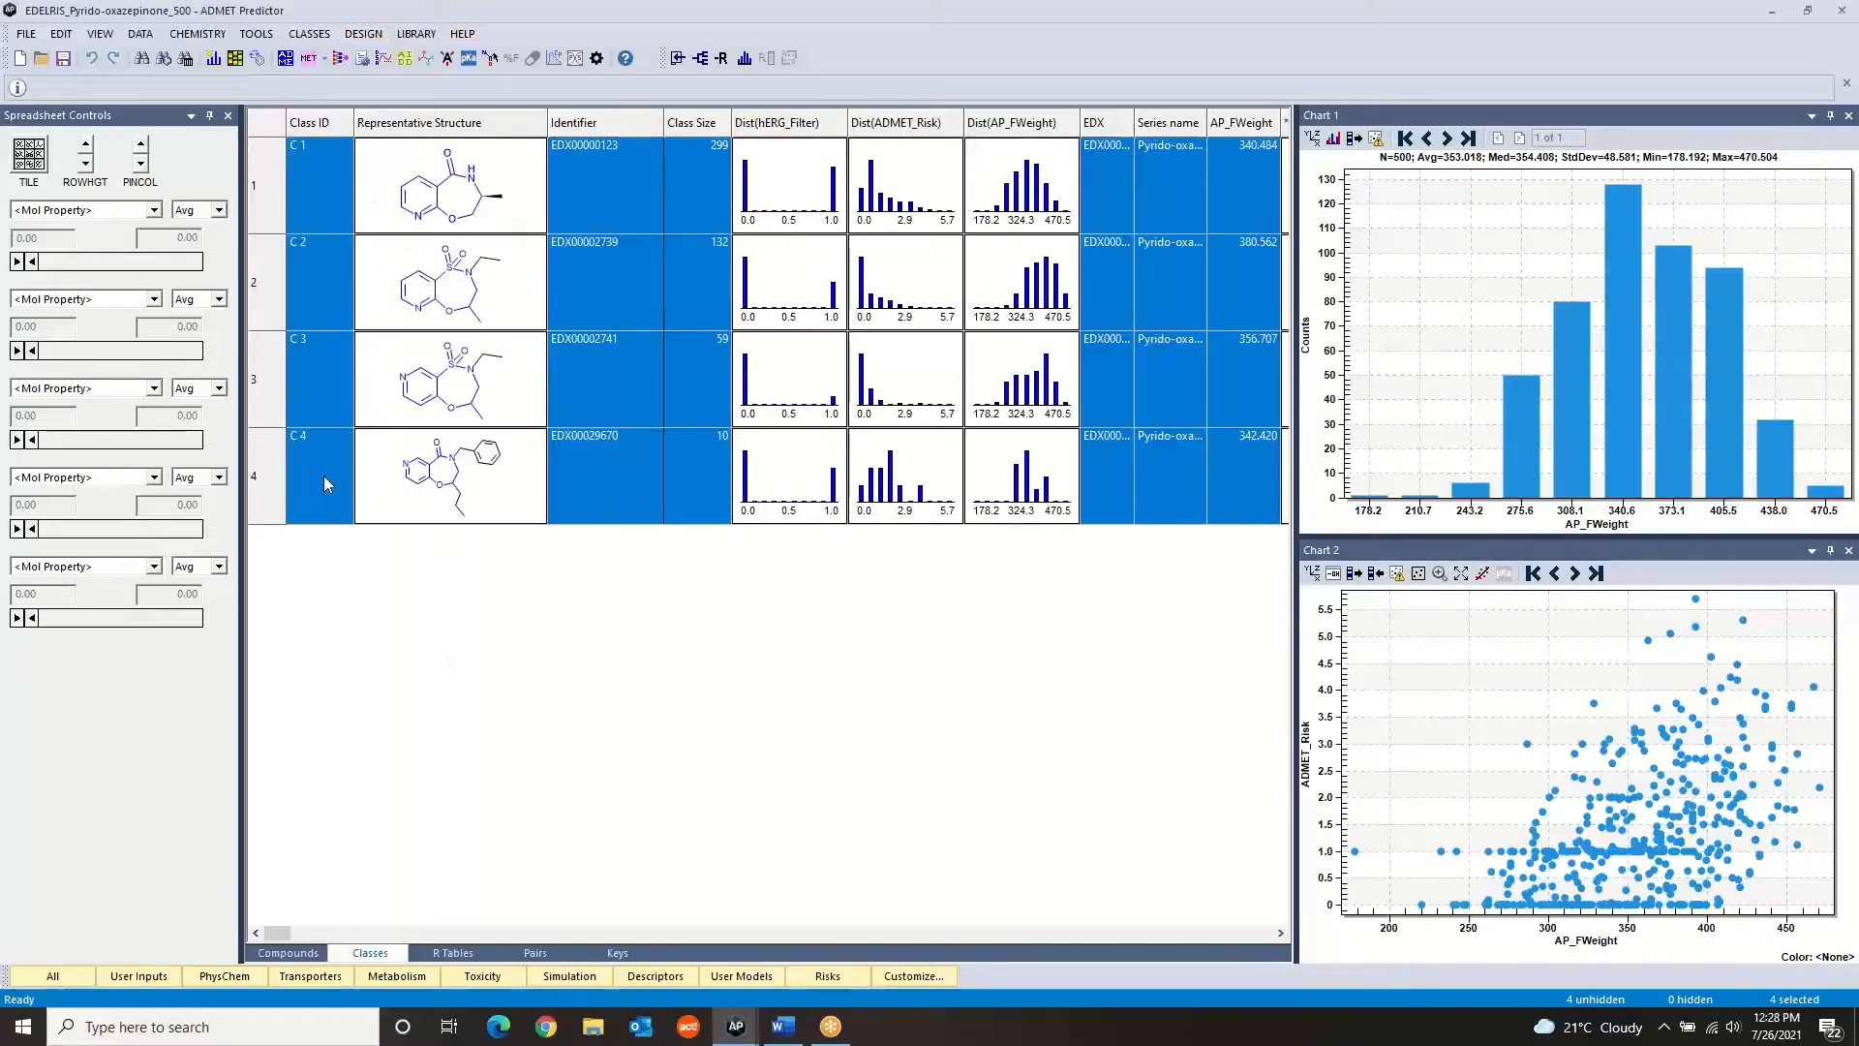
left_click(681, 64)
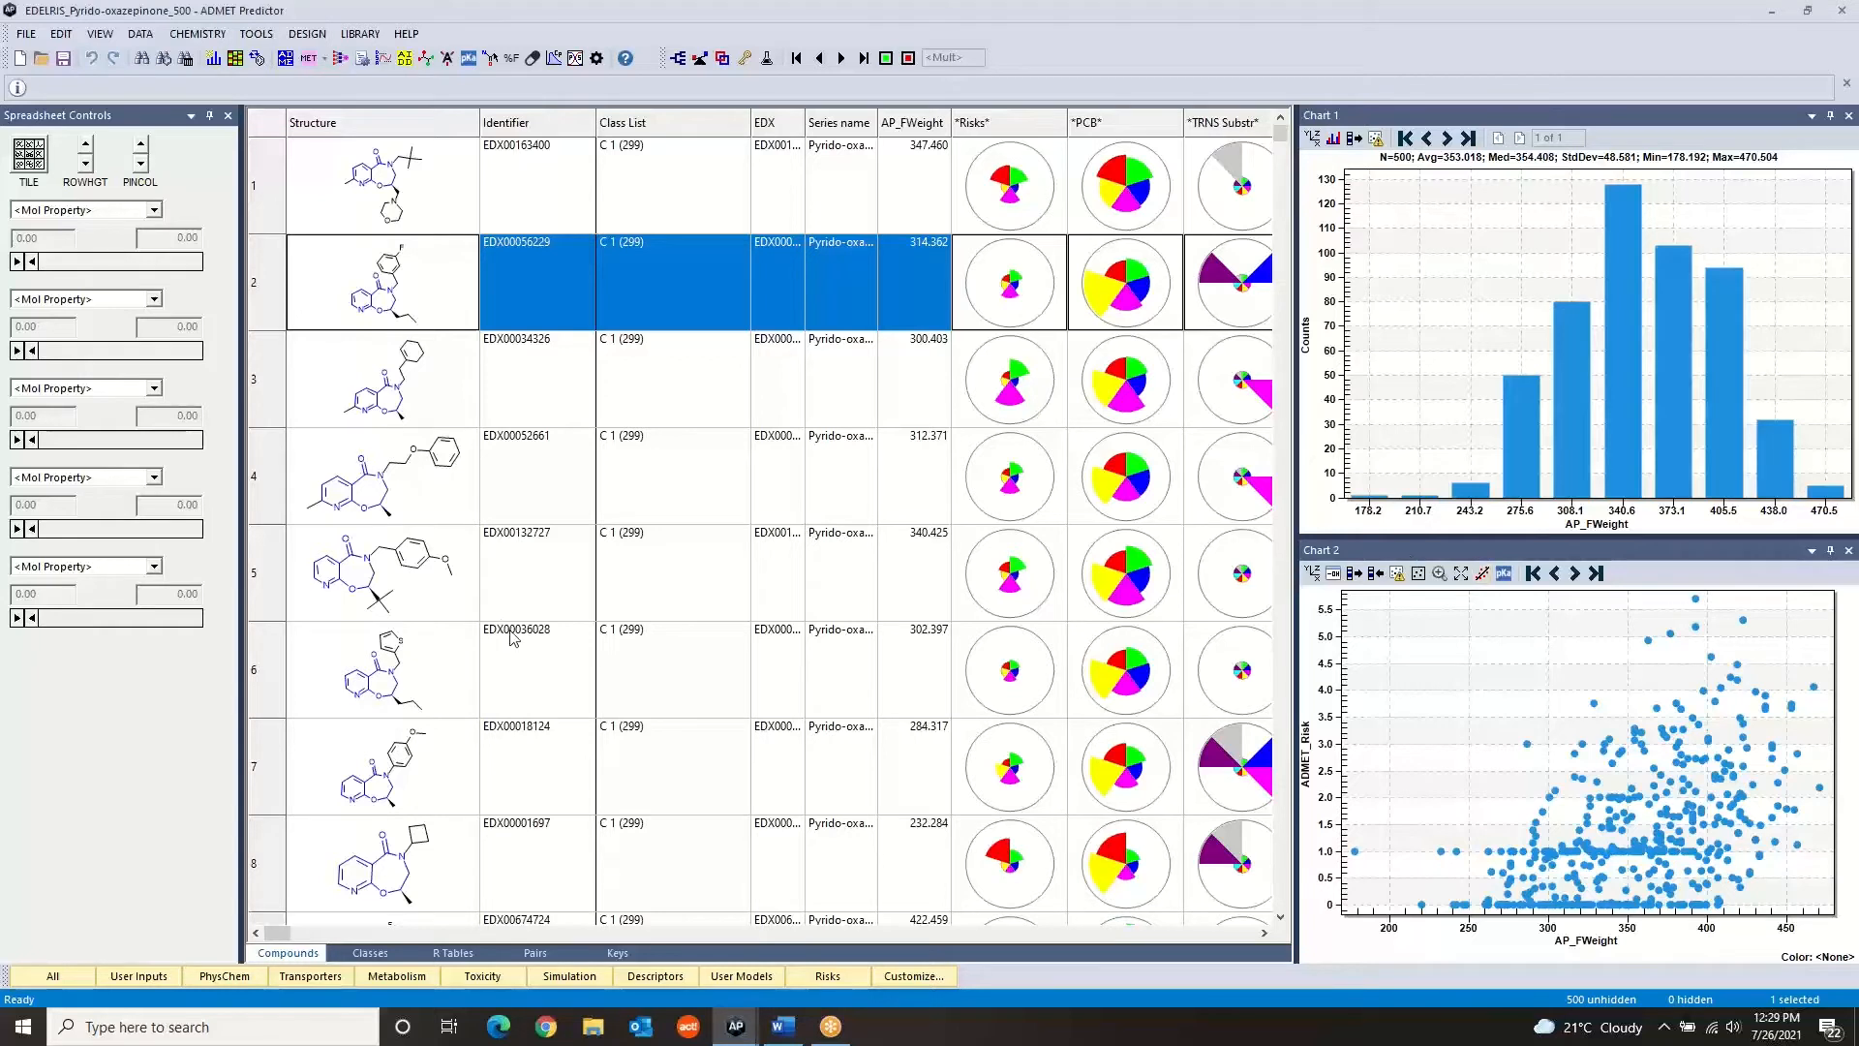
Generate an R table for class C 1 and open it
left_click(378, 952)
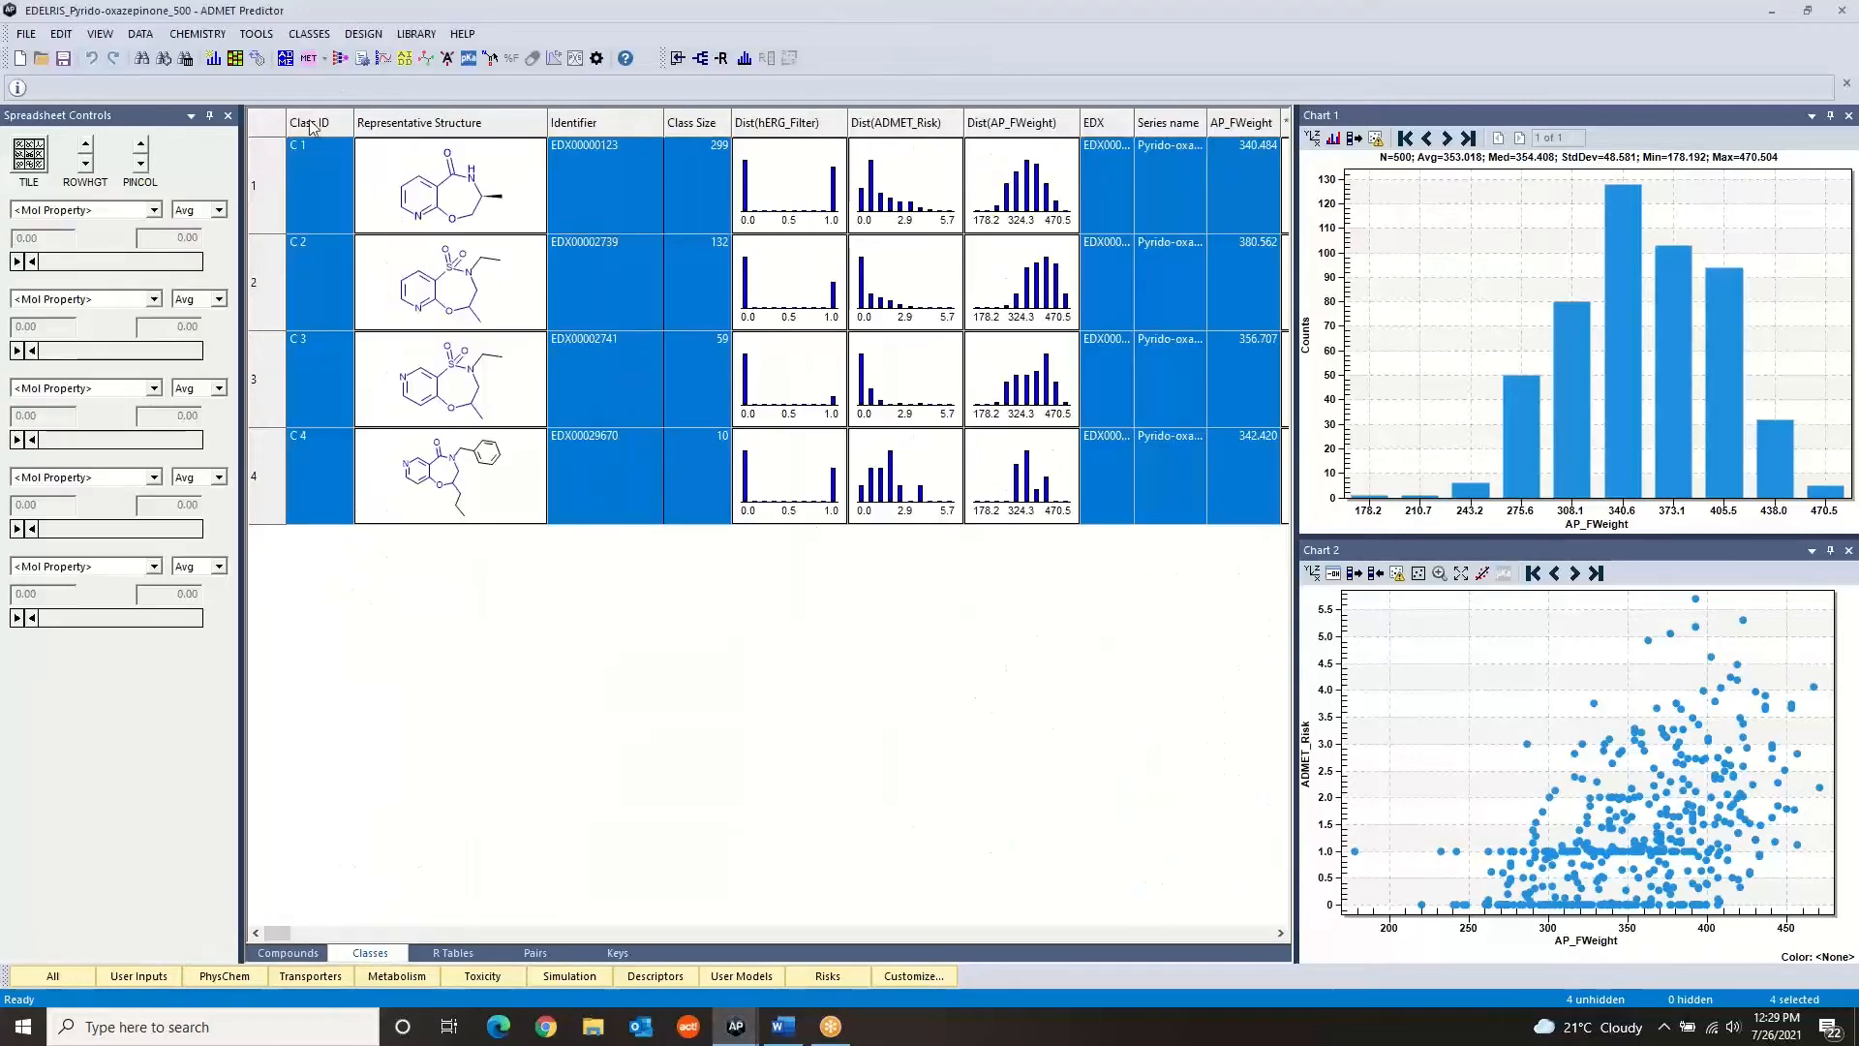
left_click(298, 188)
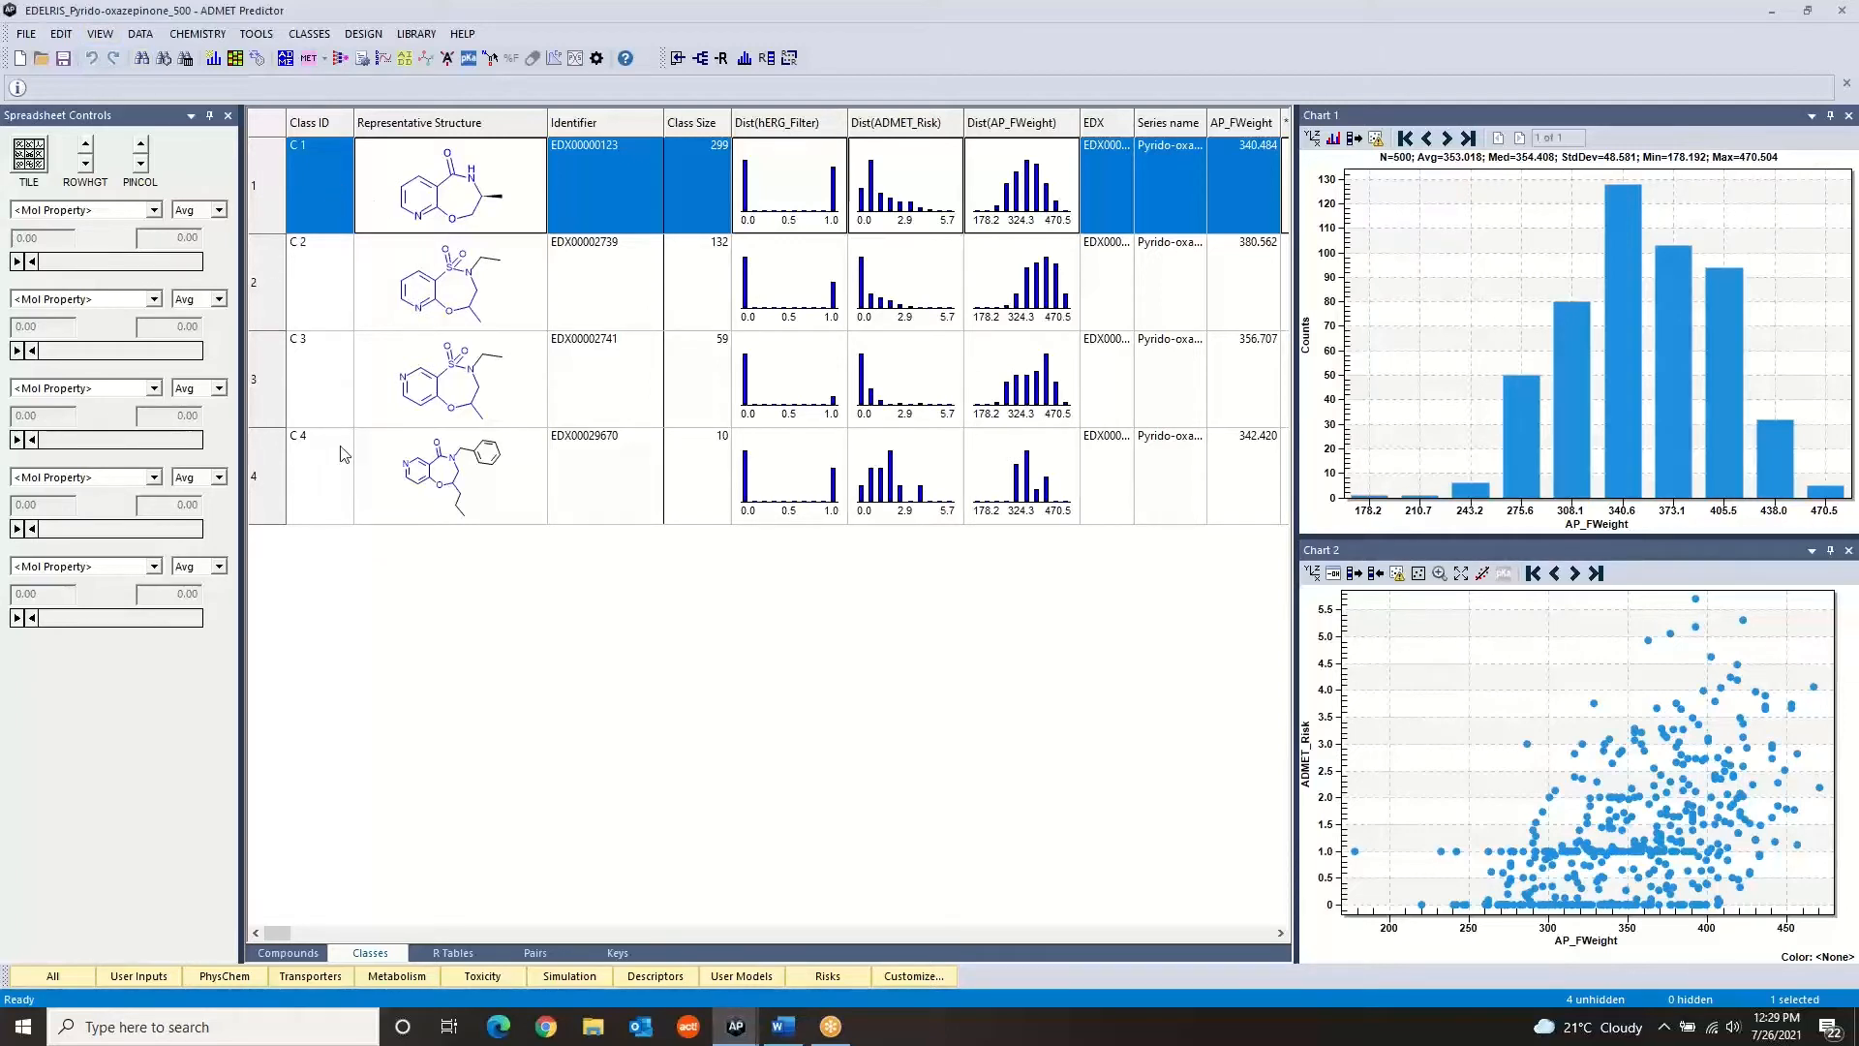
left_click(453, 953)
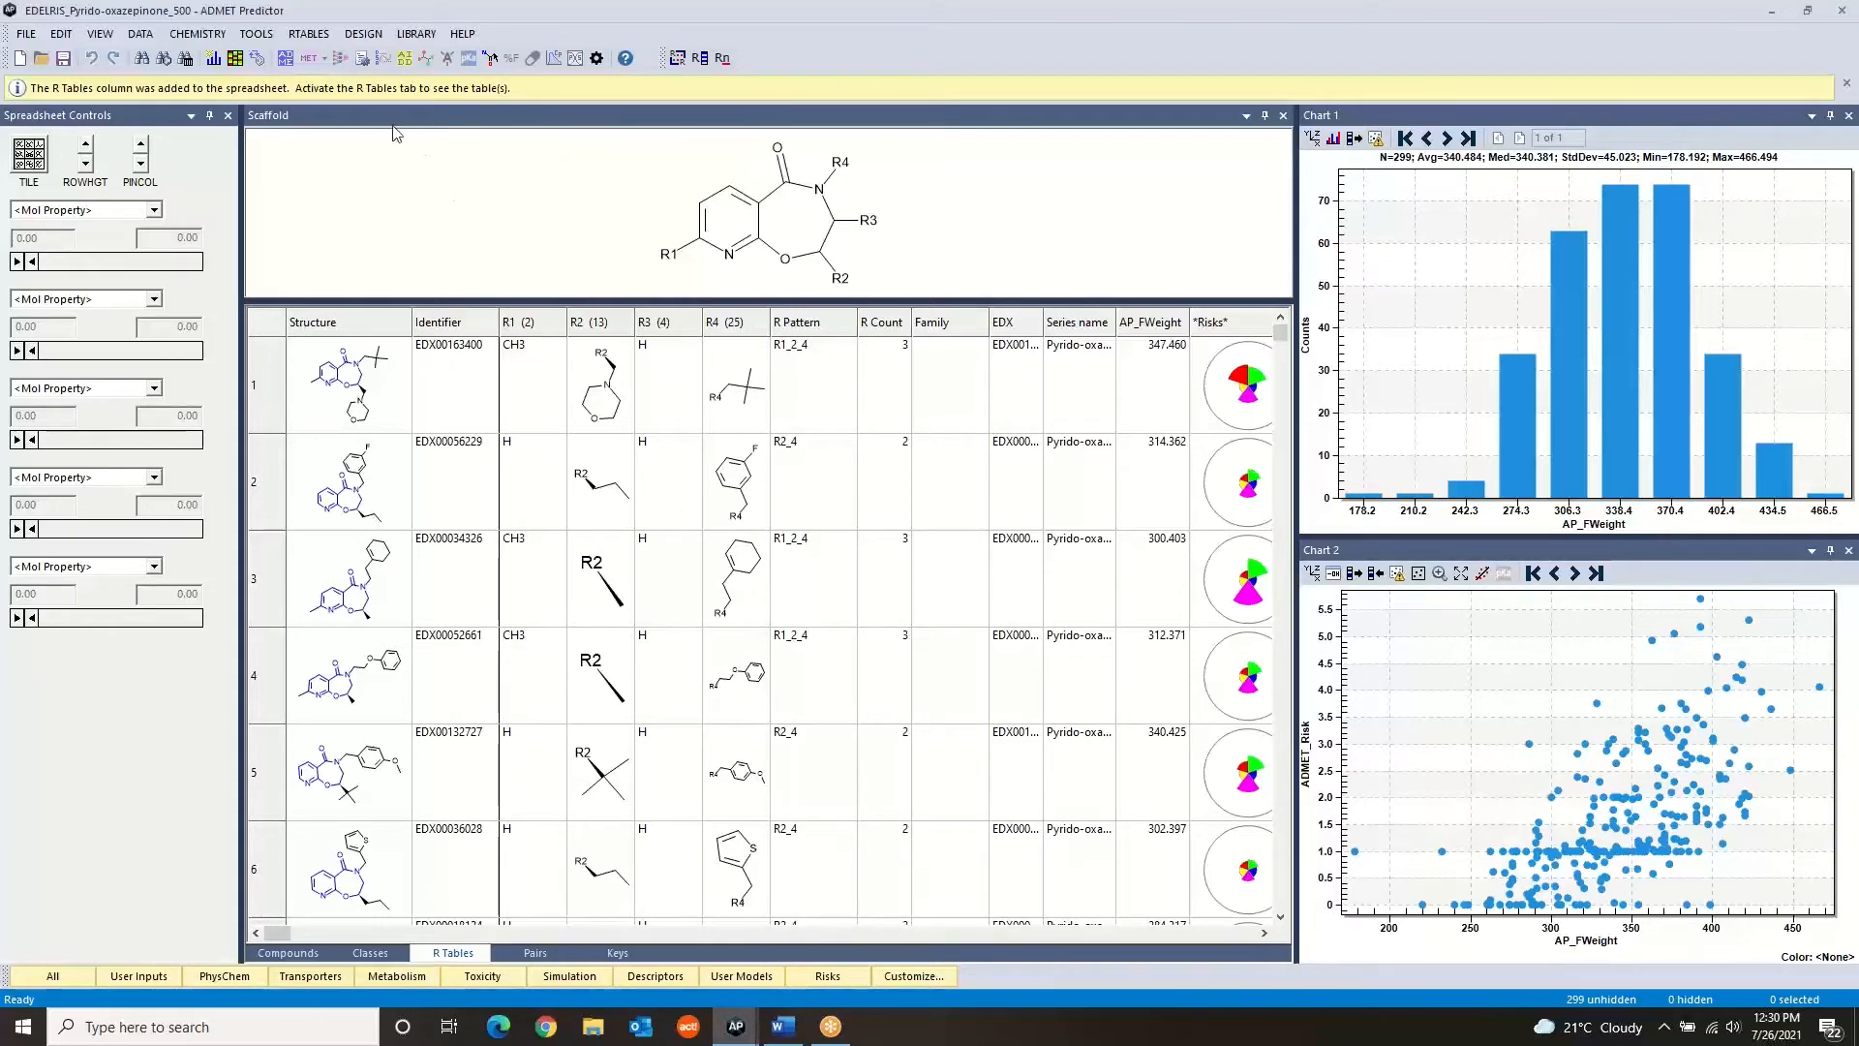
Display the R Group Analyzer for the class C 1 R table and reposition its window over the spreadsheet
left_click(307, 35)
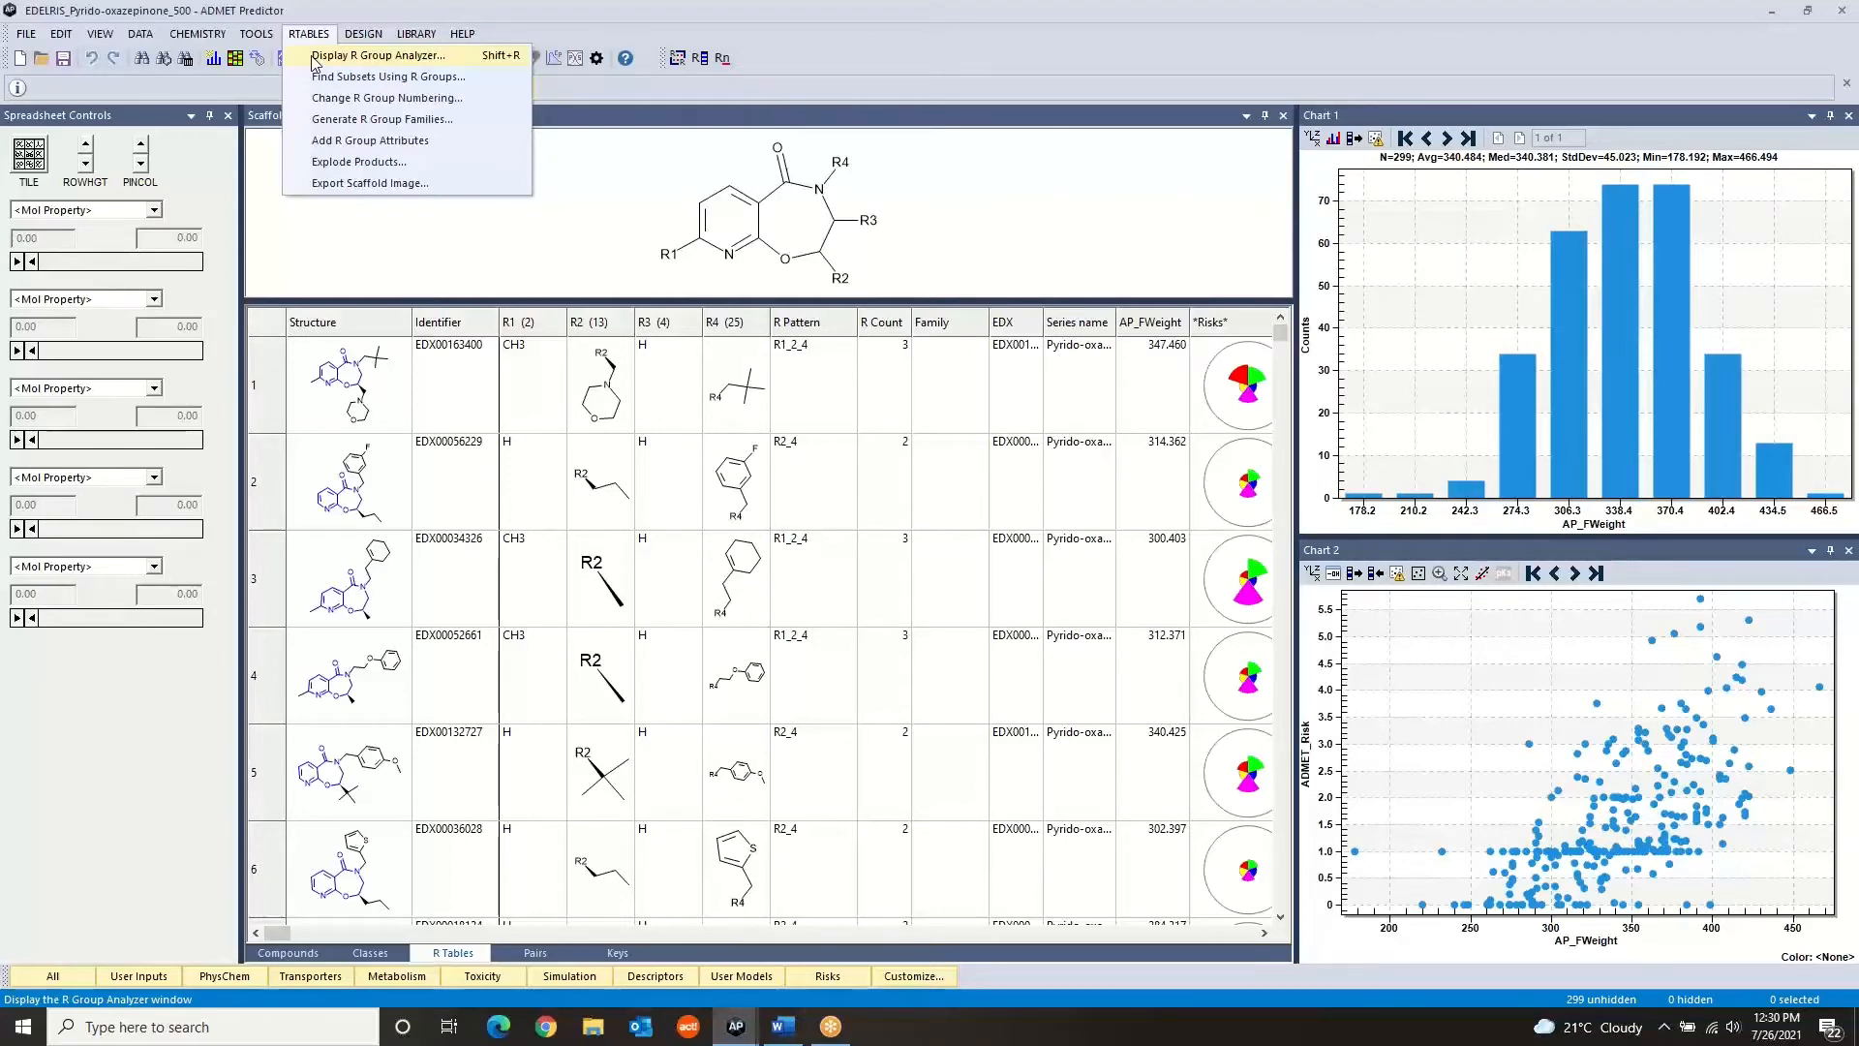
left_click(377, 55)
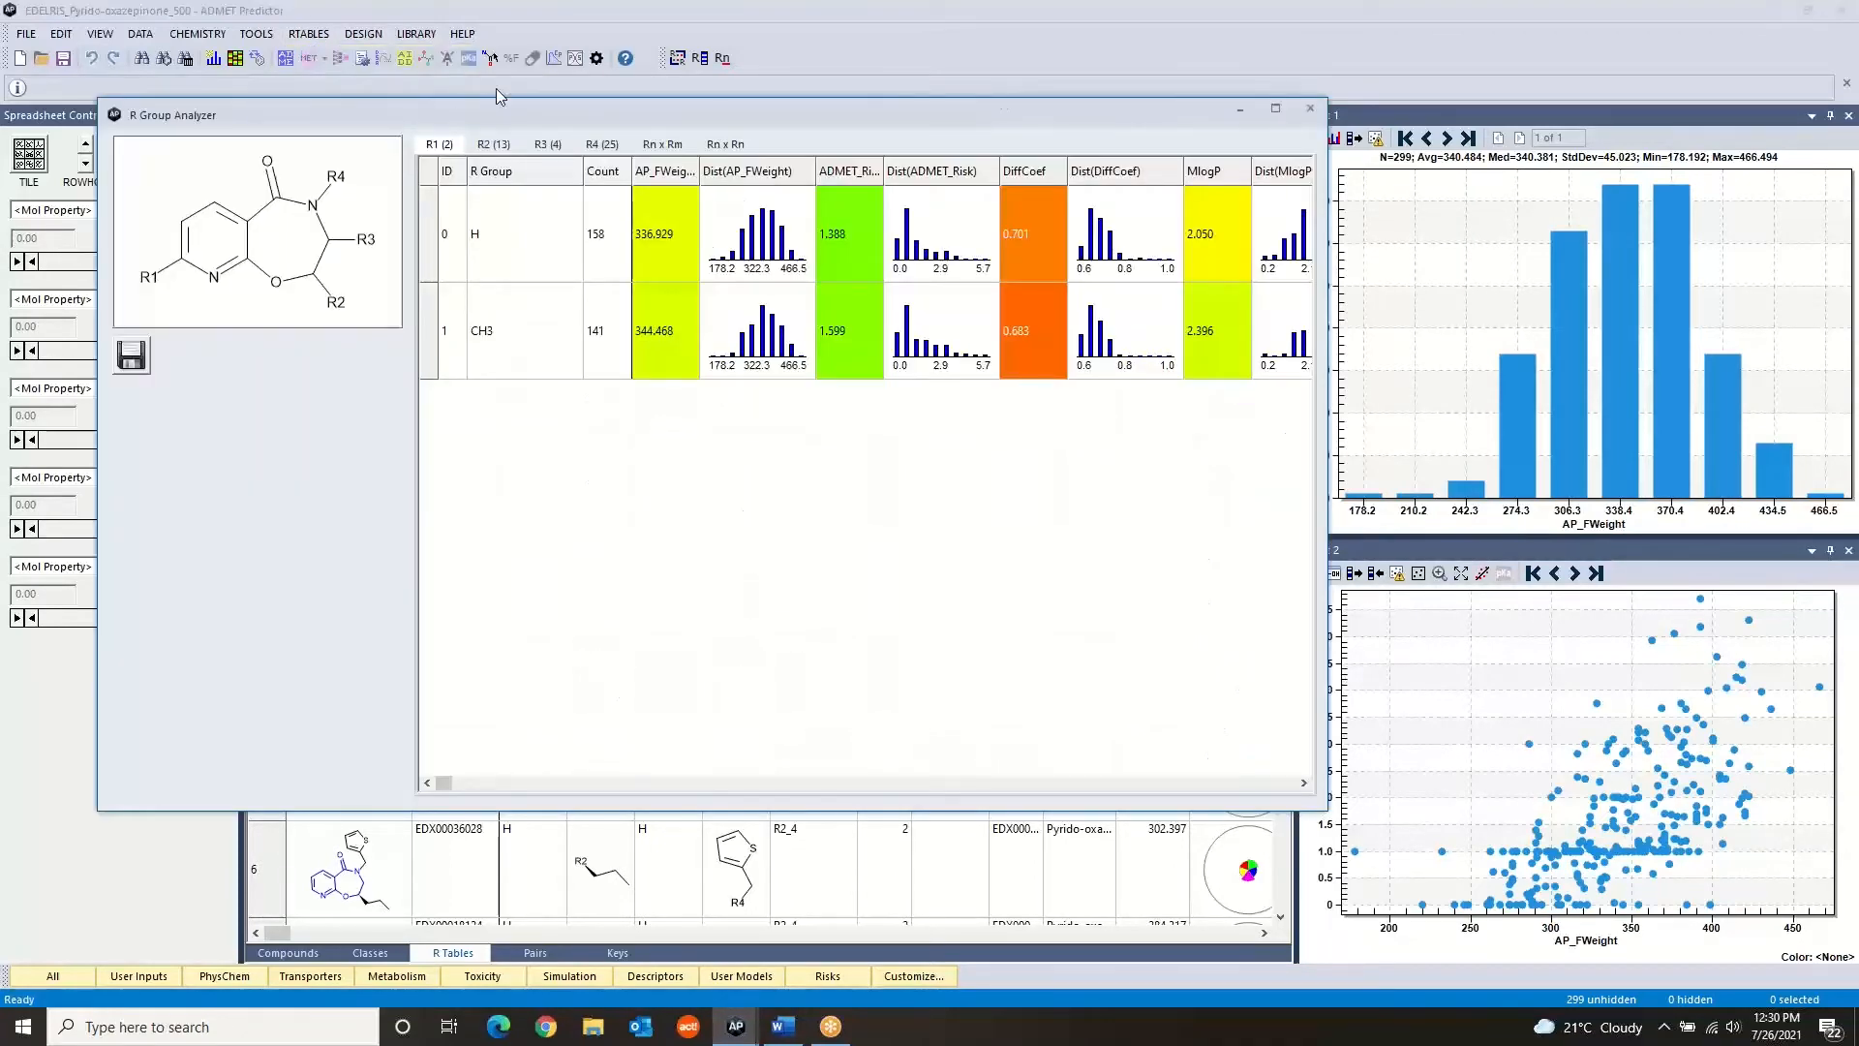
left_click(496, 89)
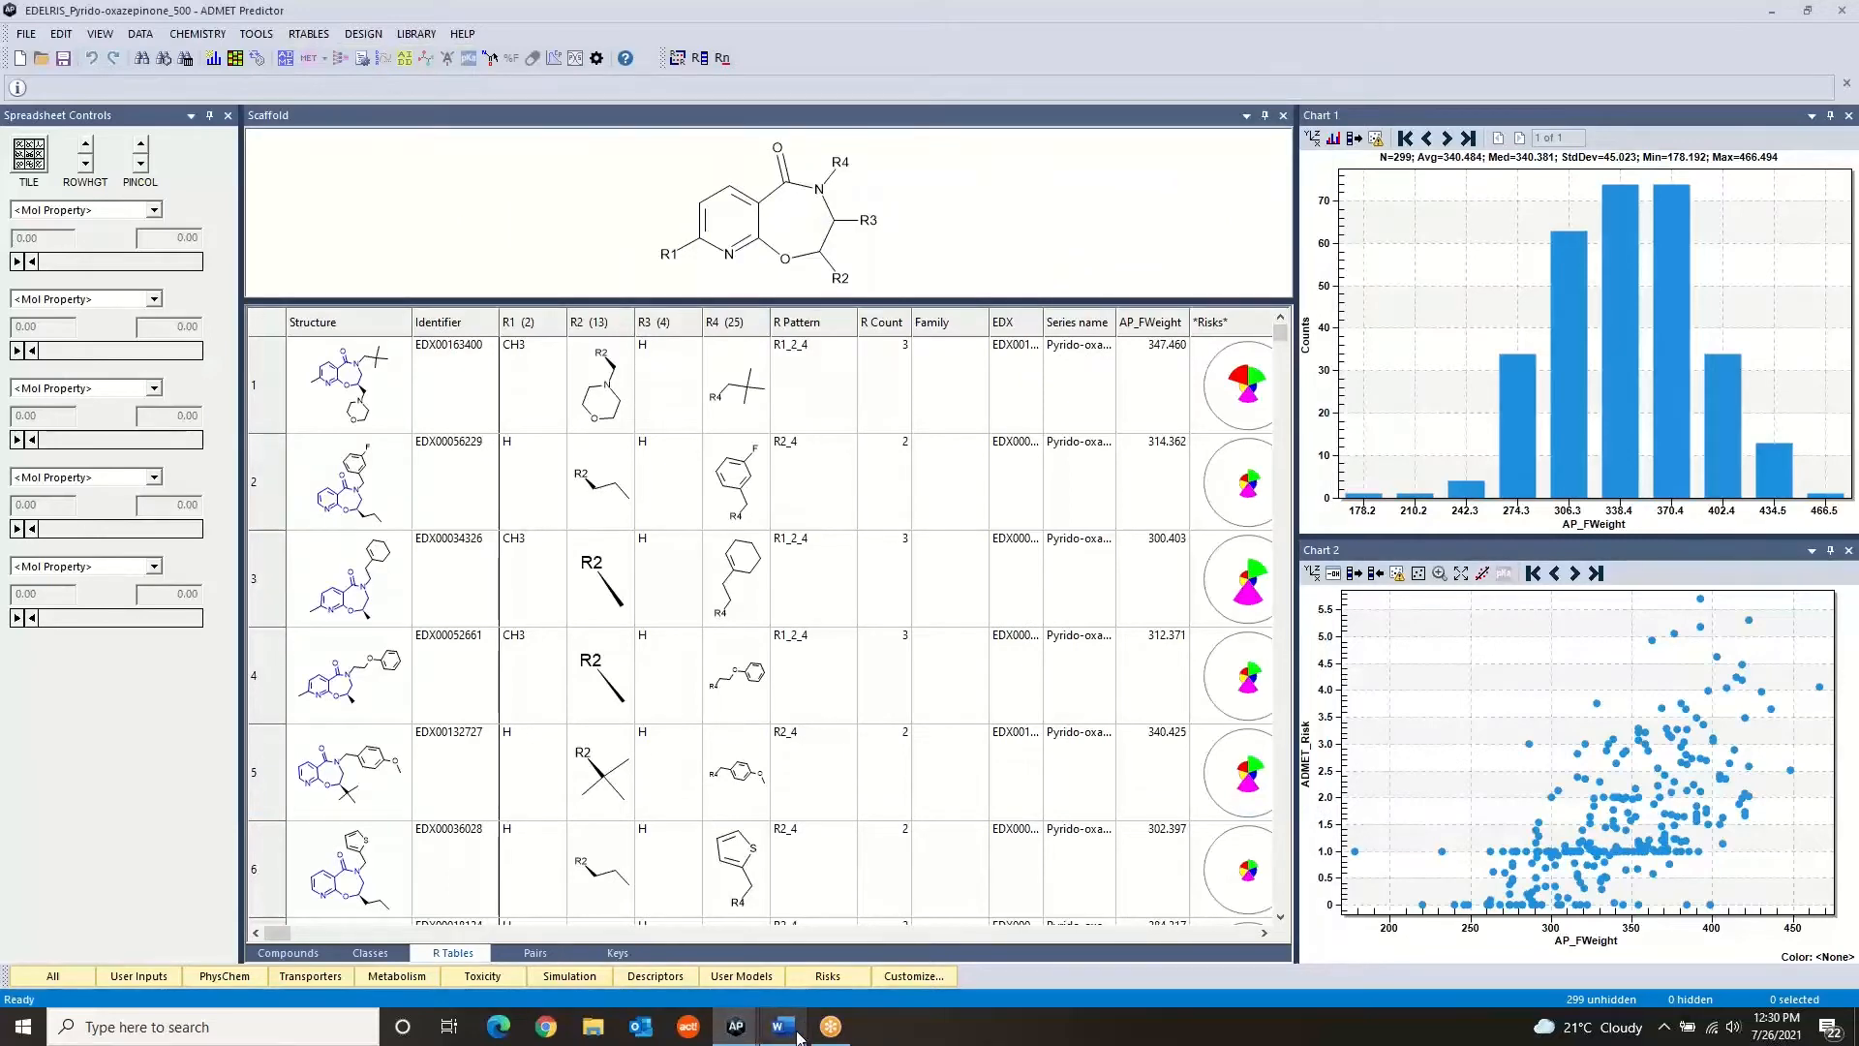
mouse_move(736, 1026)
left_click(1036, 929)
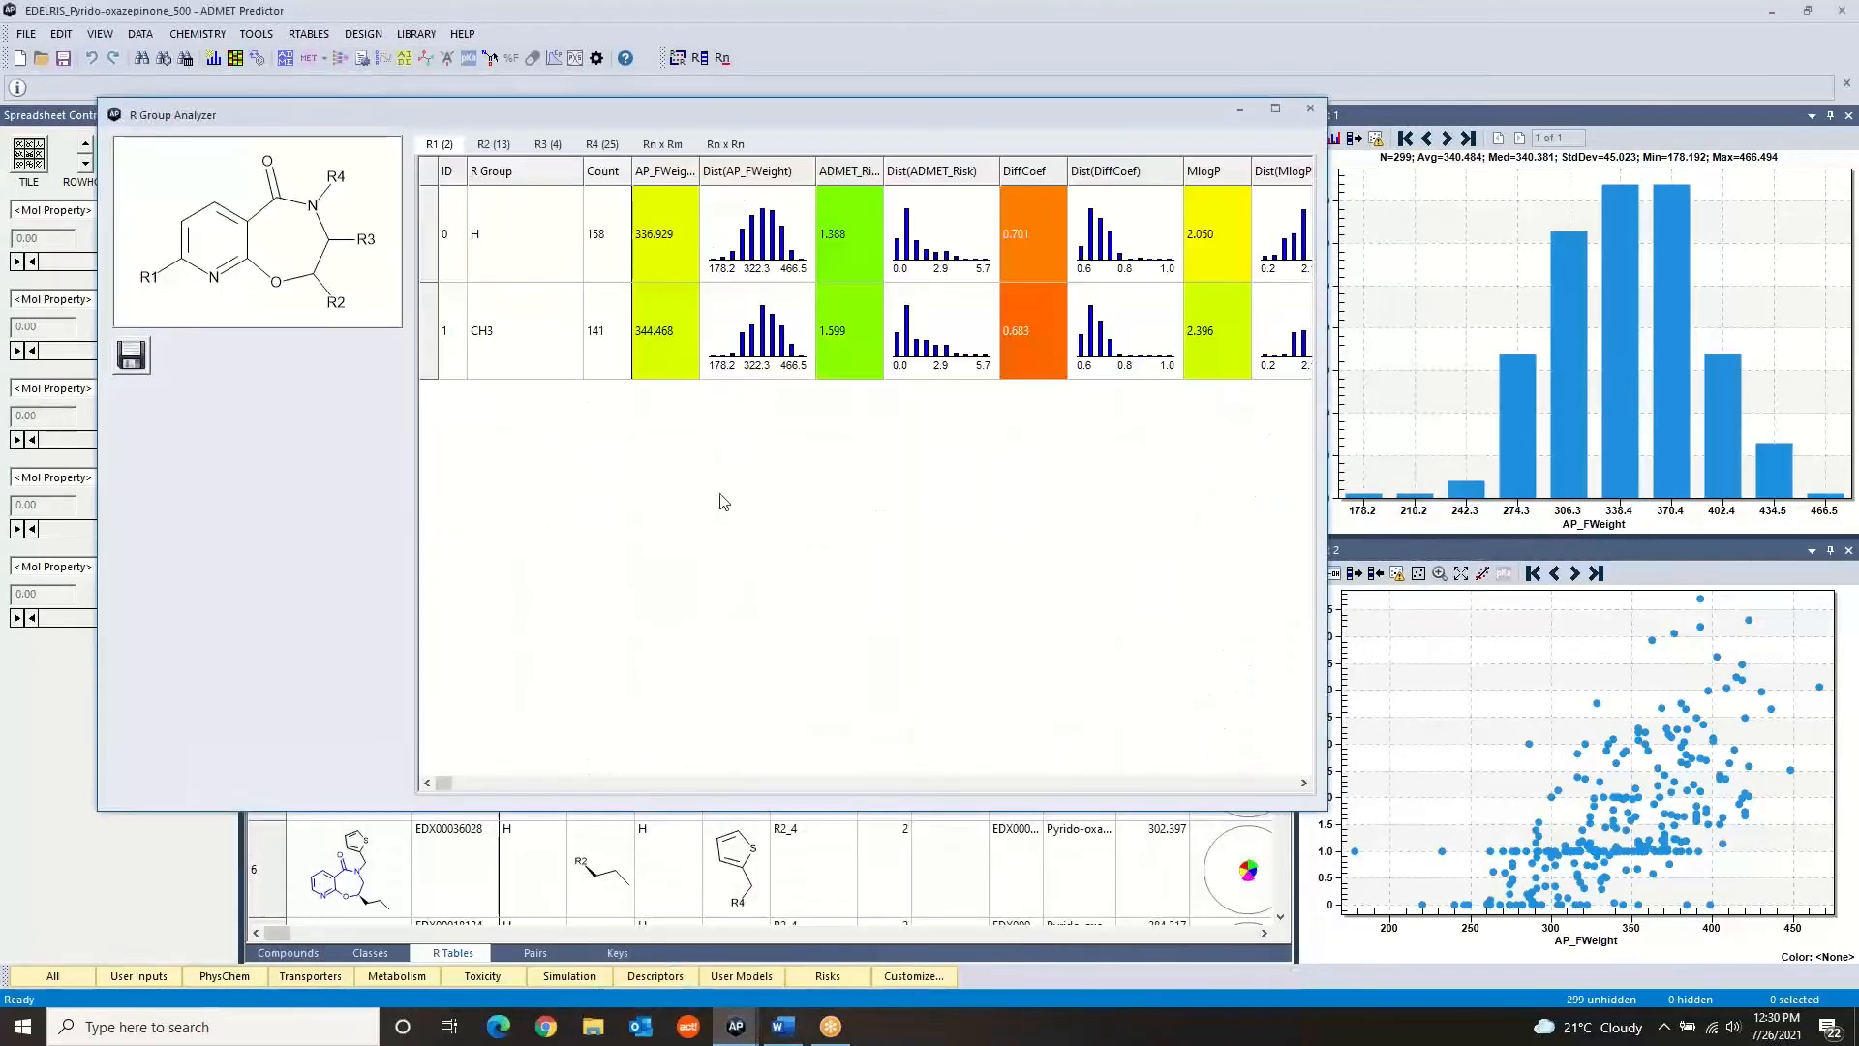
left_click_drag(527, 117, 680, 224)
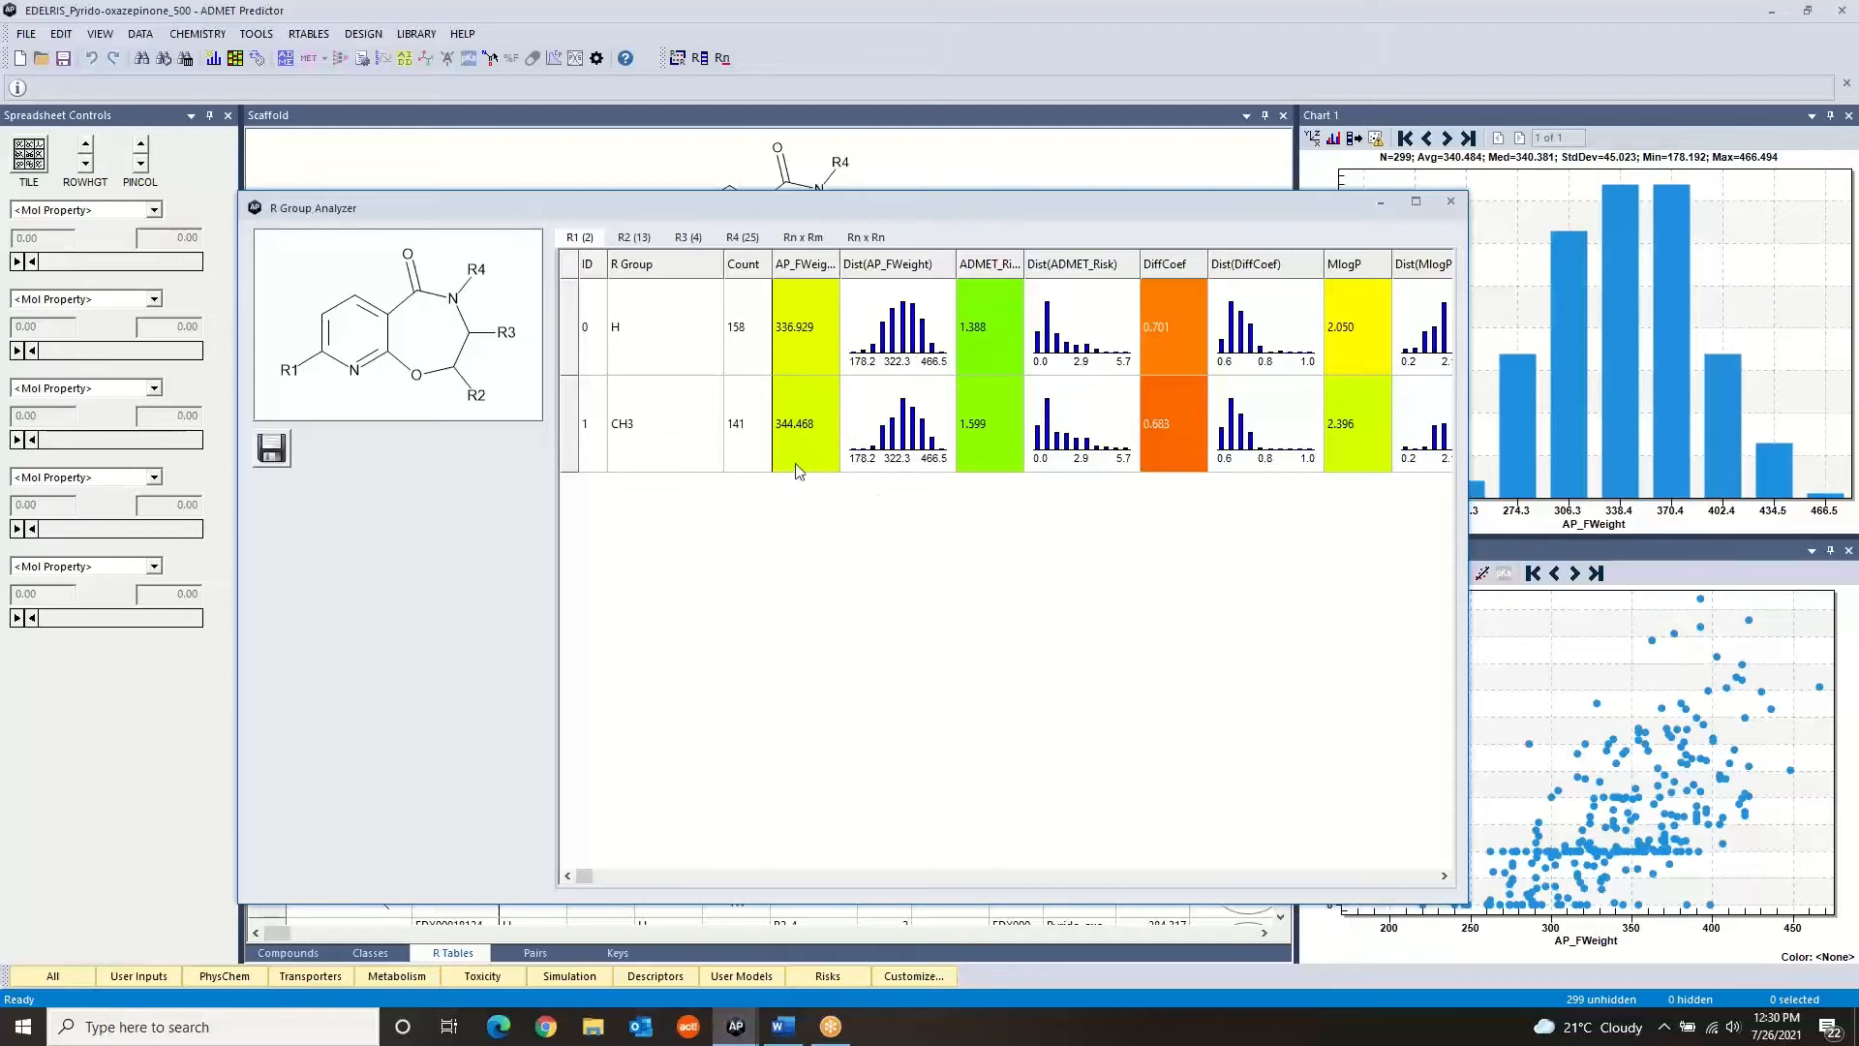
Review the average properties and ADMET distributions of the R groups at positions R1, R2, R3 and R4
left_click(694, 439)
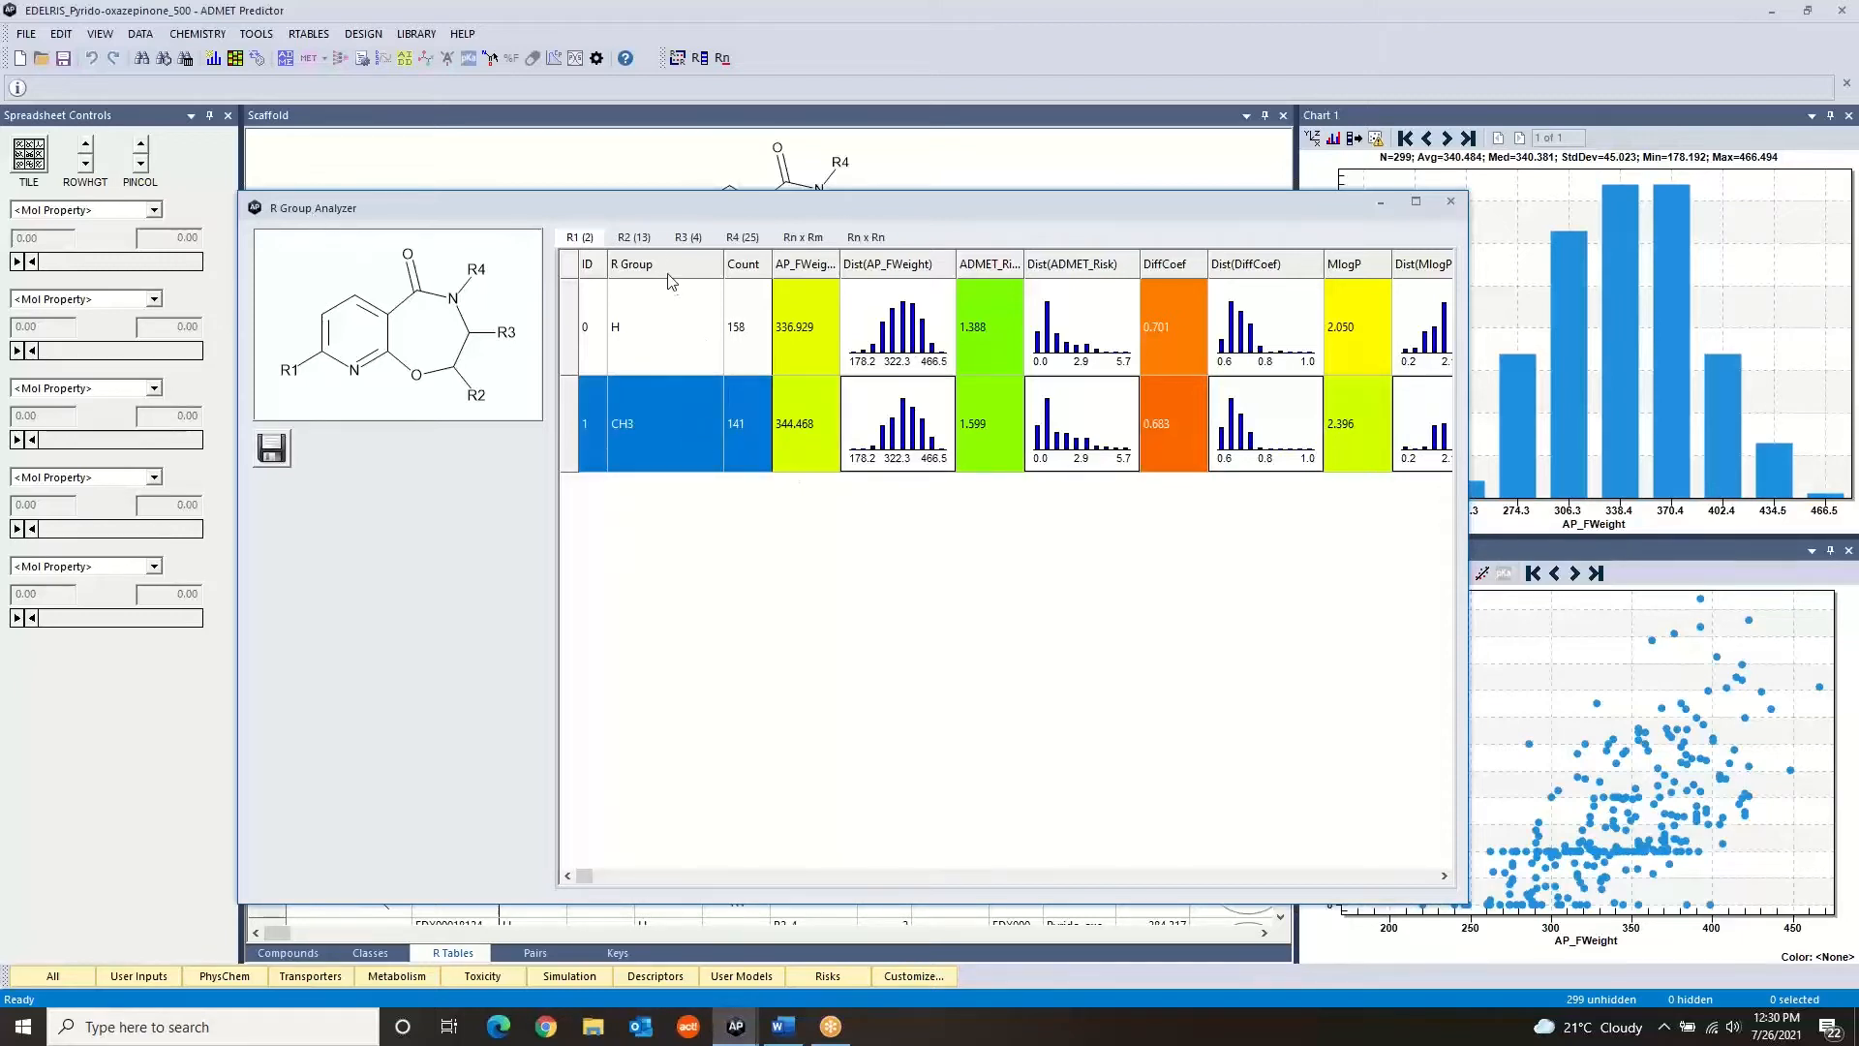
left_click(634, 238)
left_click(687, 239)
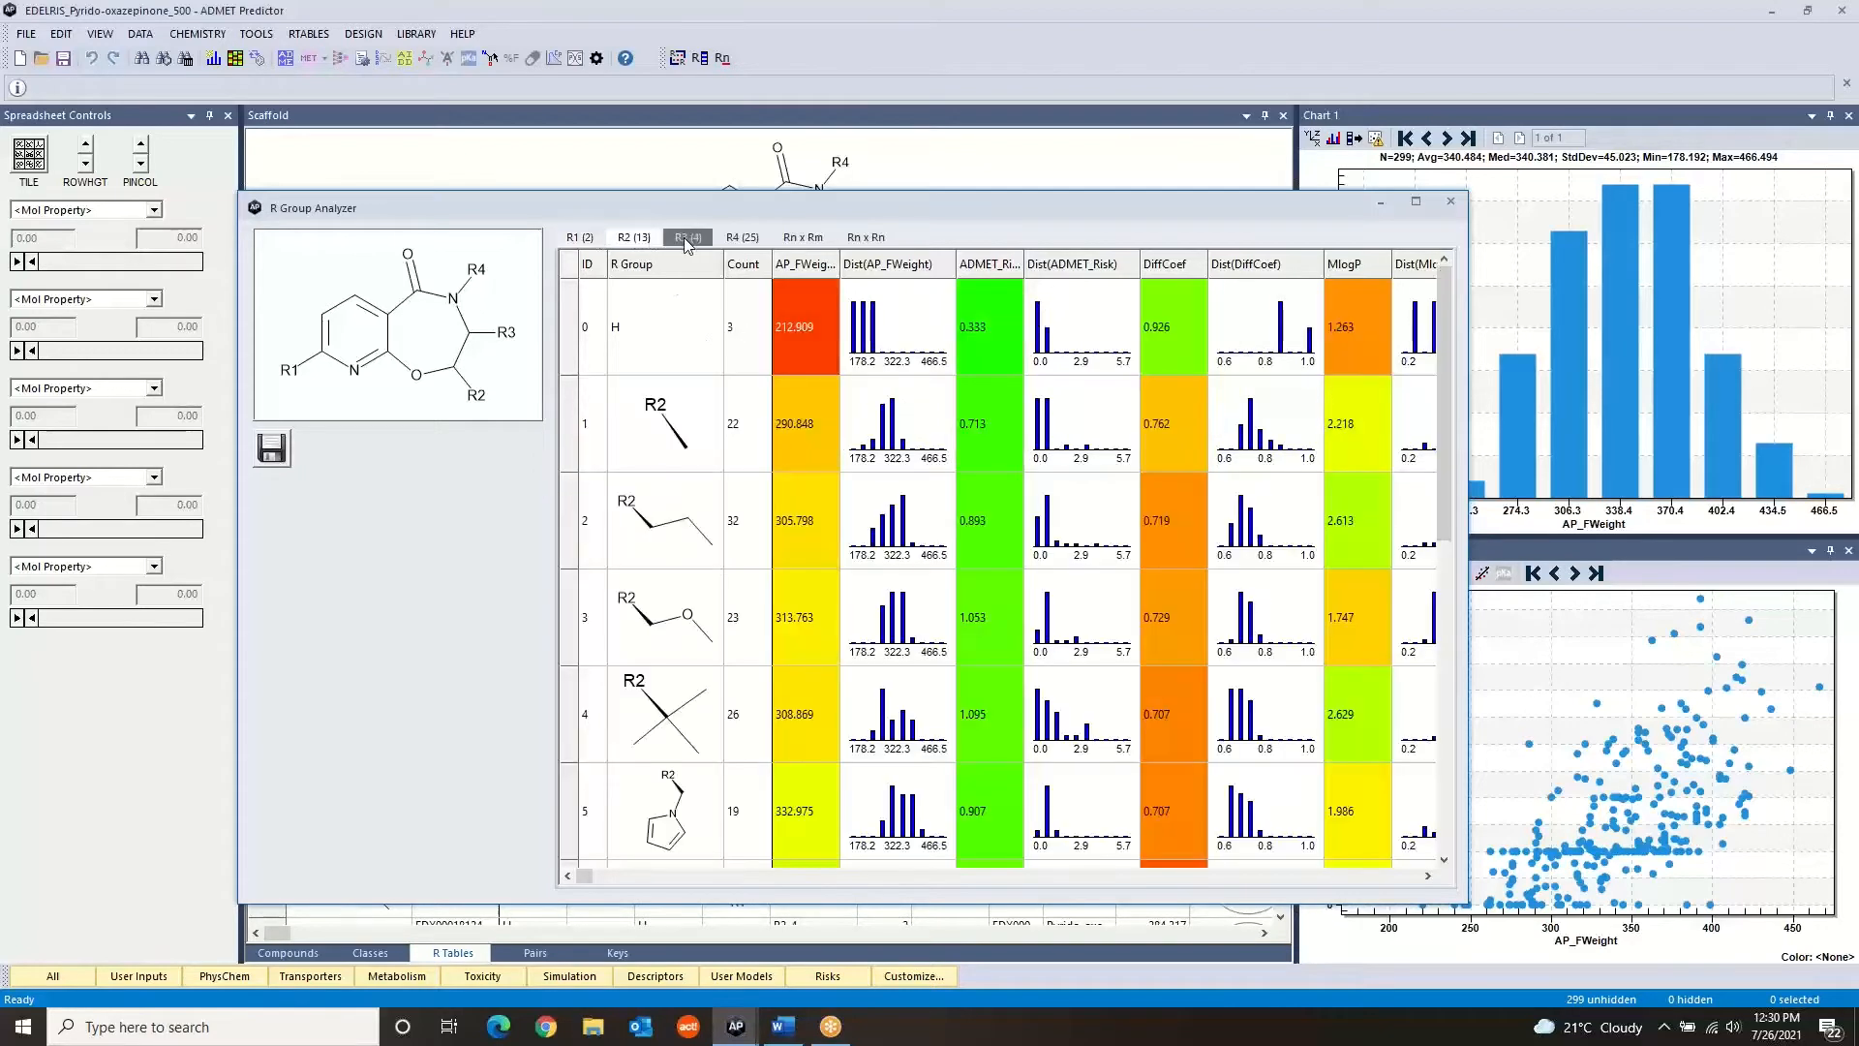
left_click(741, 242)
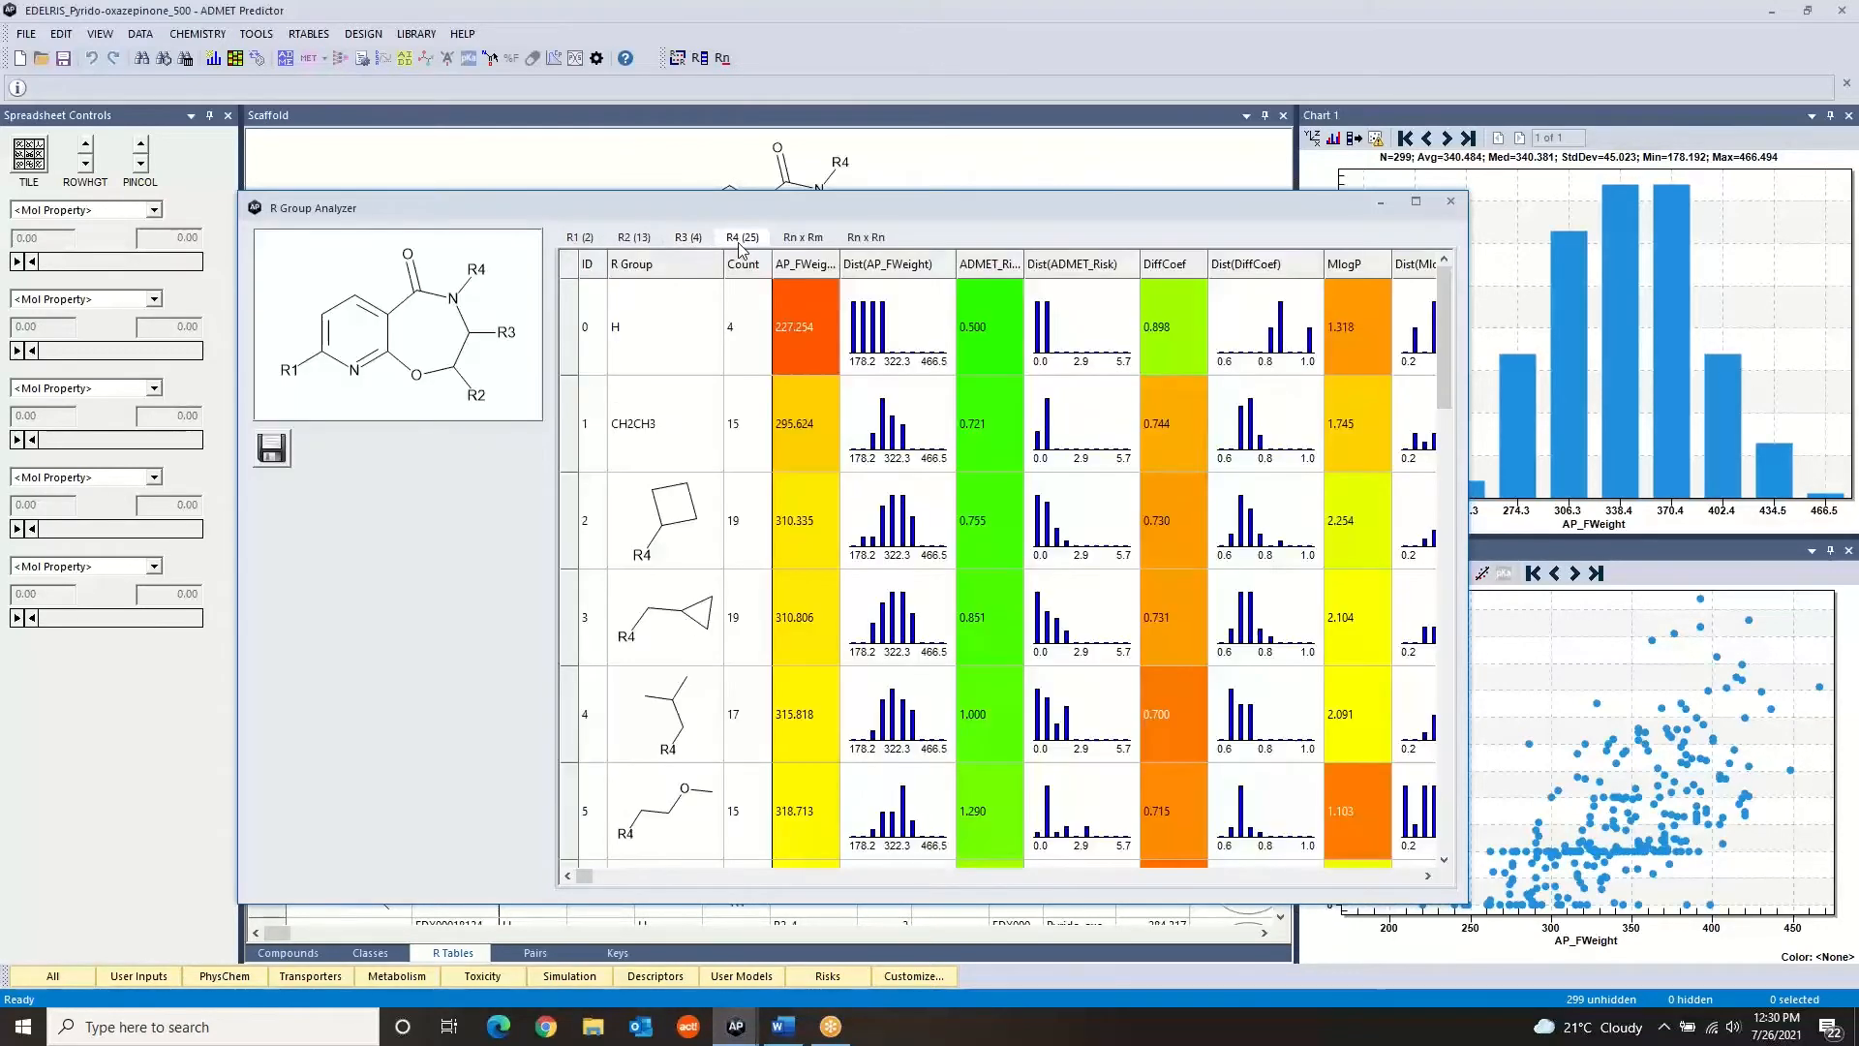
Show the R1 x R2 pair matrix colored by ADMET_Risk and inspect the benzyl R2 group's compounds
left_click(795, 242)
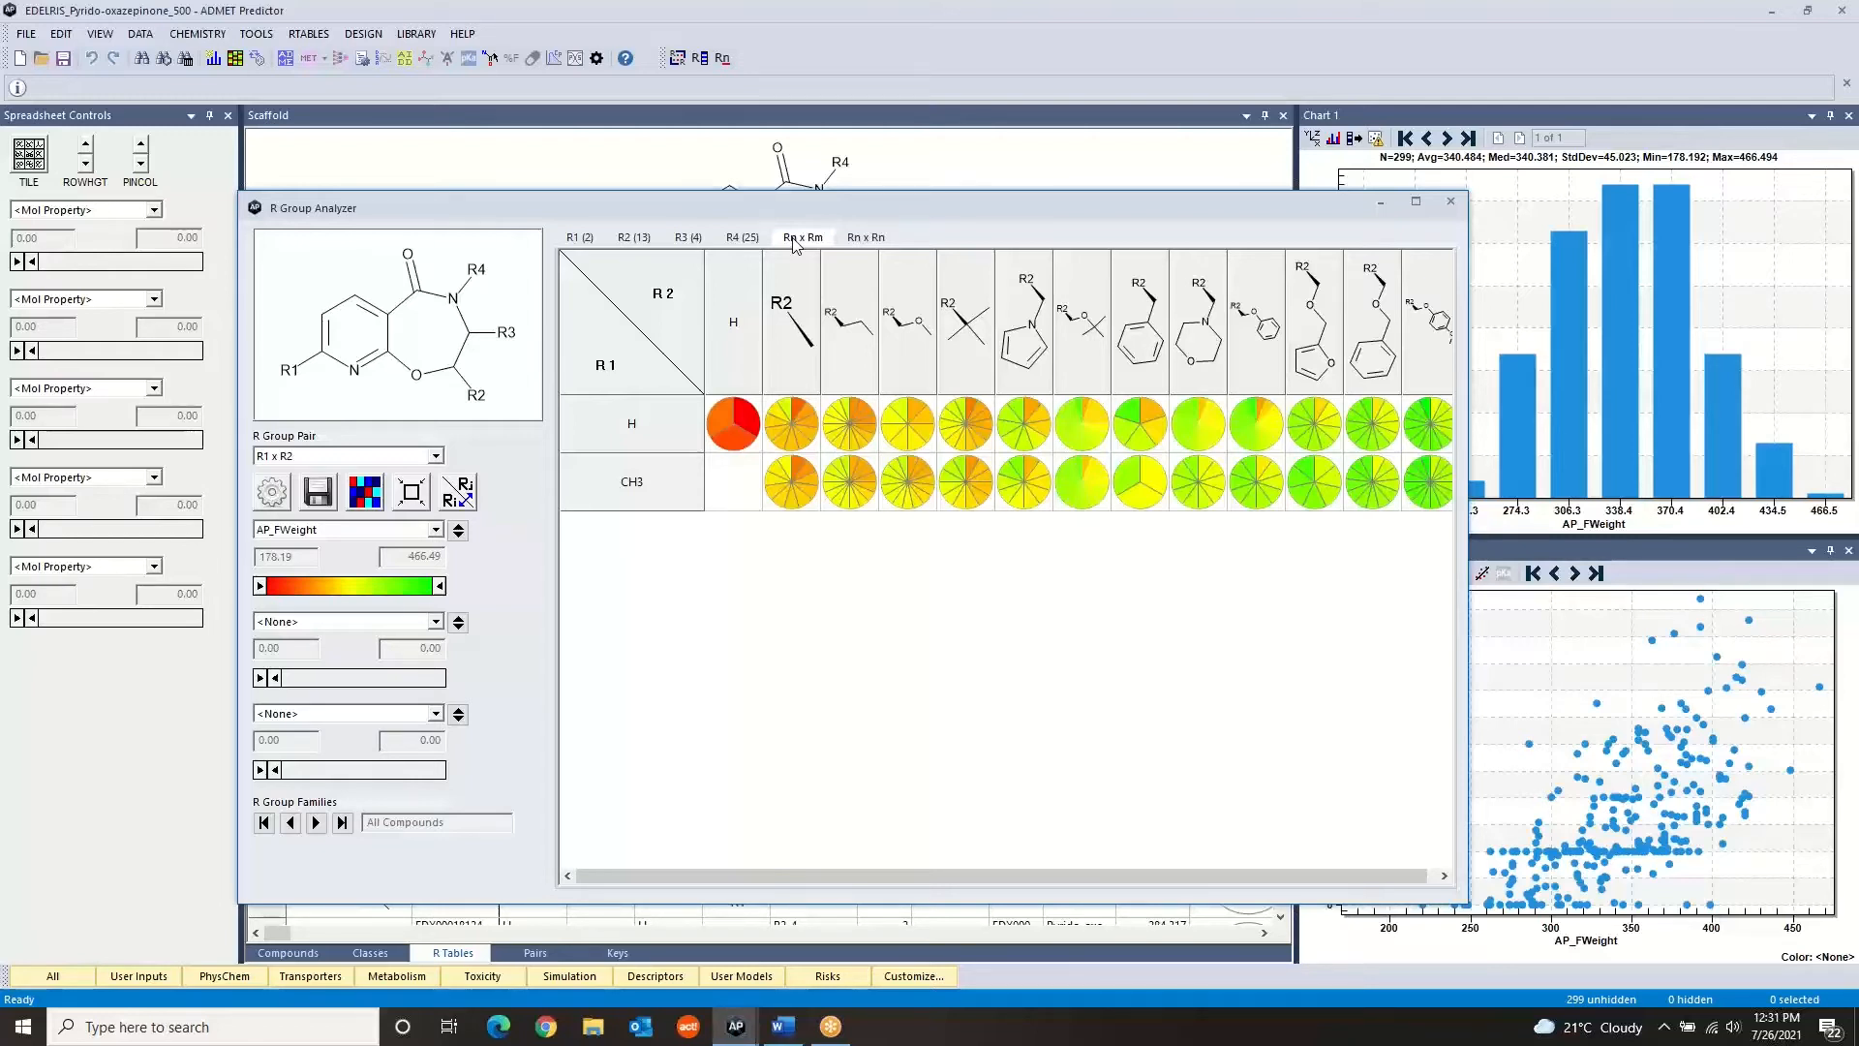
left_click(441, 530)
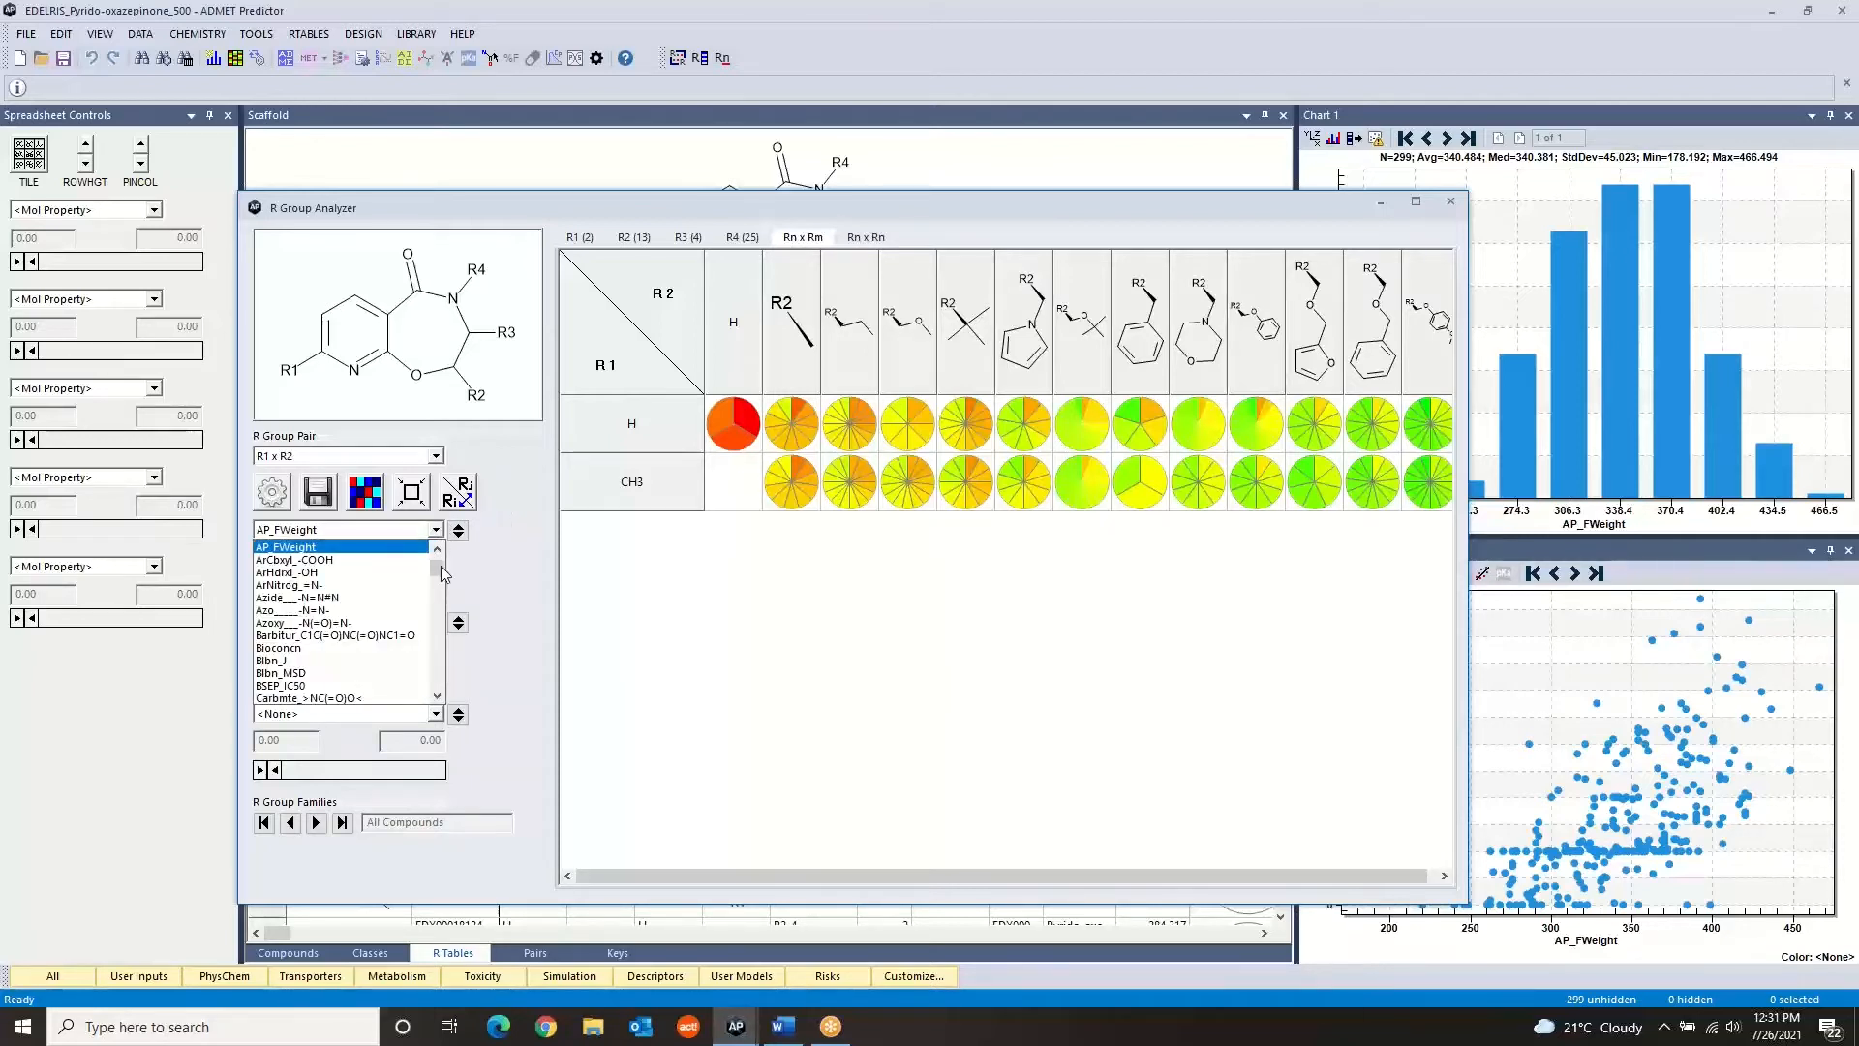
scroll(440, 571, "up", 4)
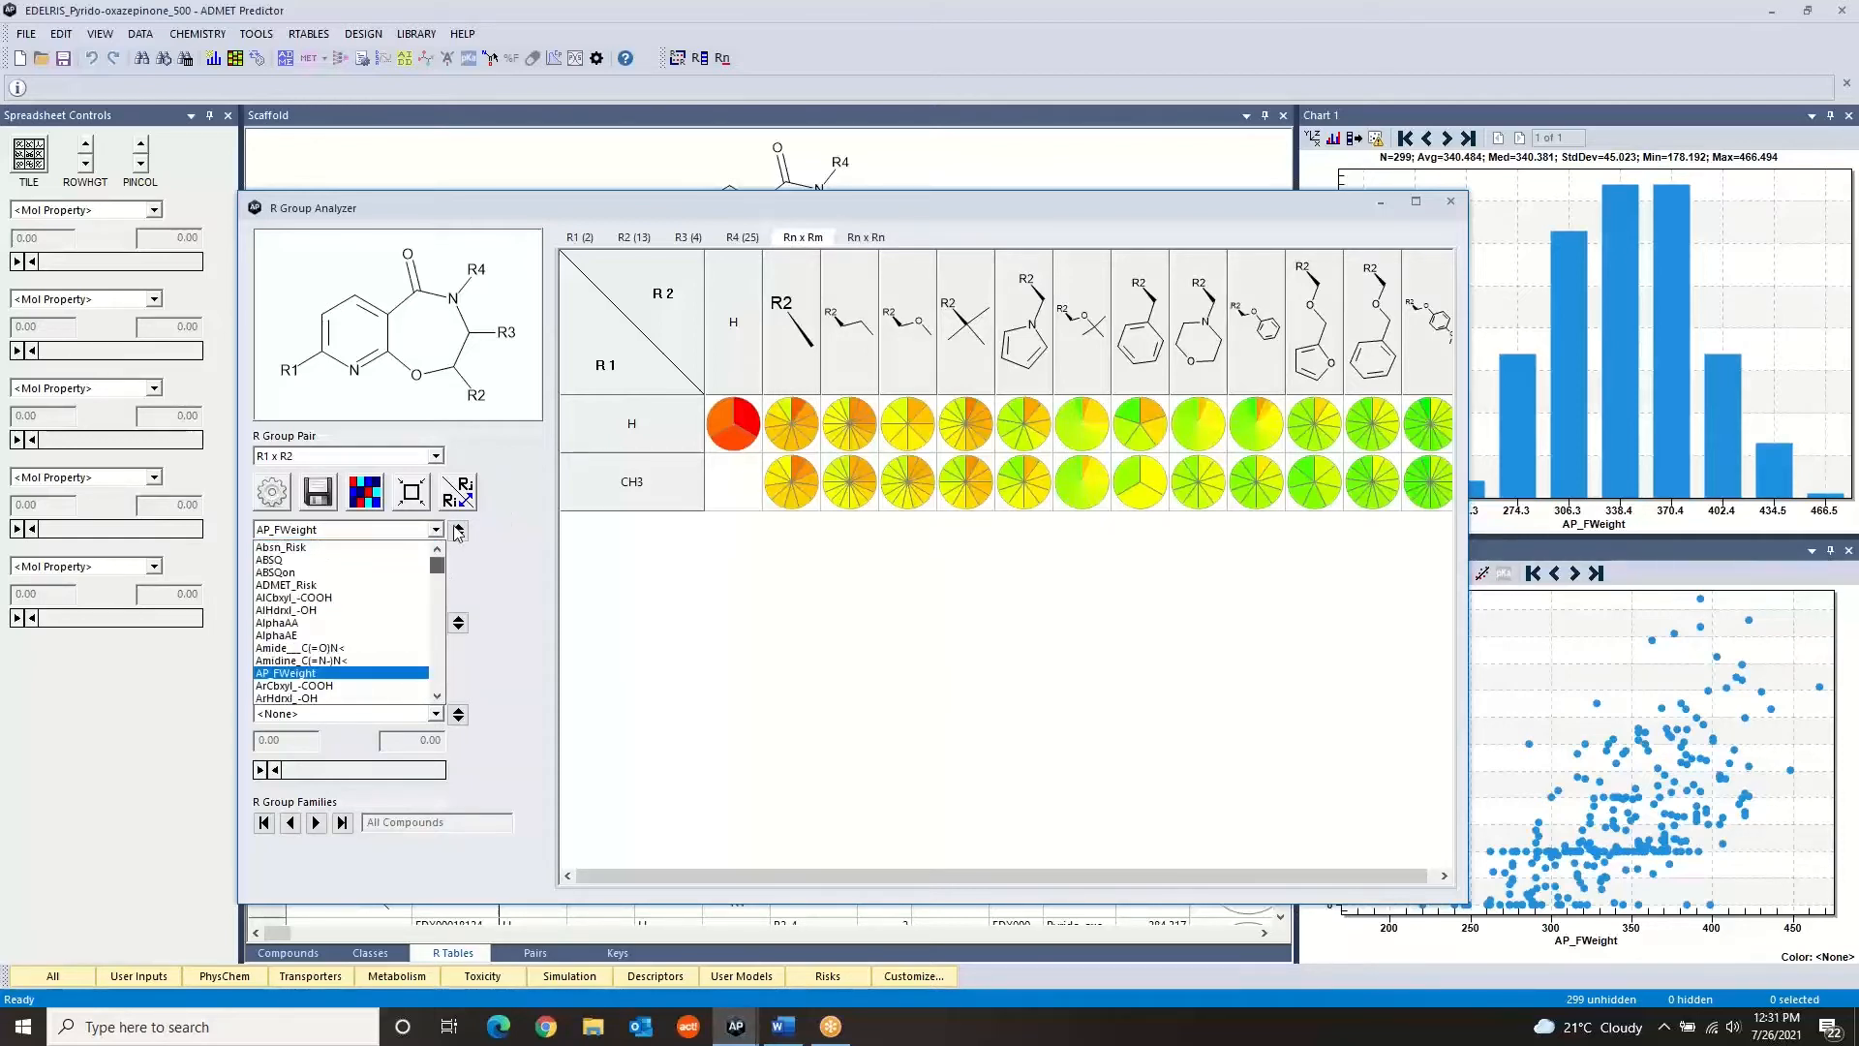
left_click(328, 587)
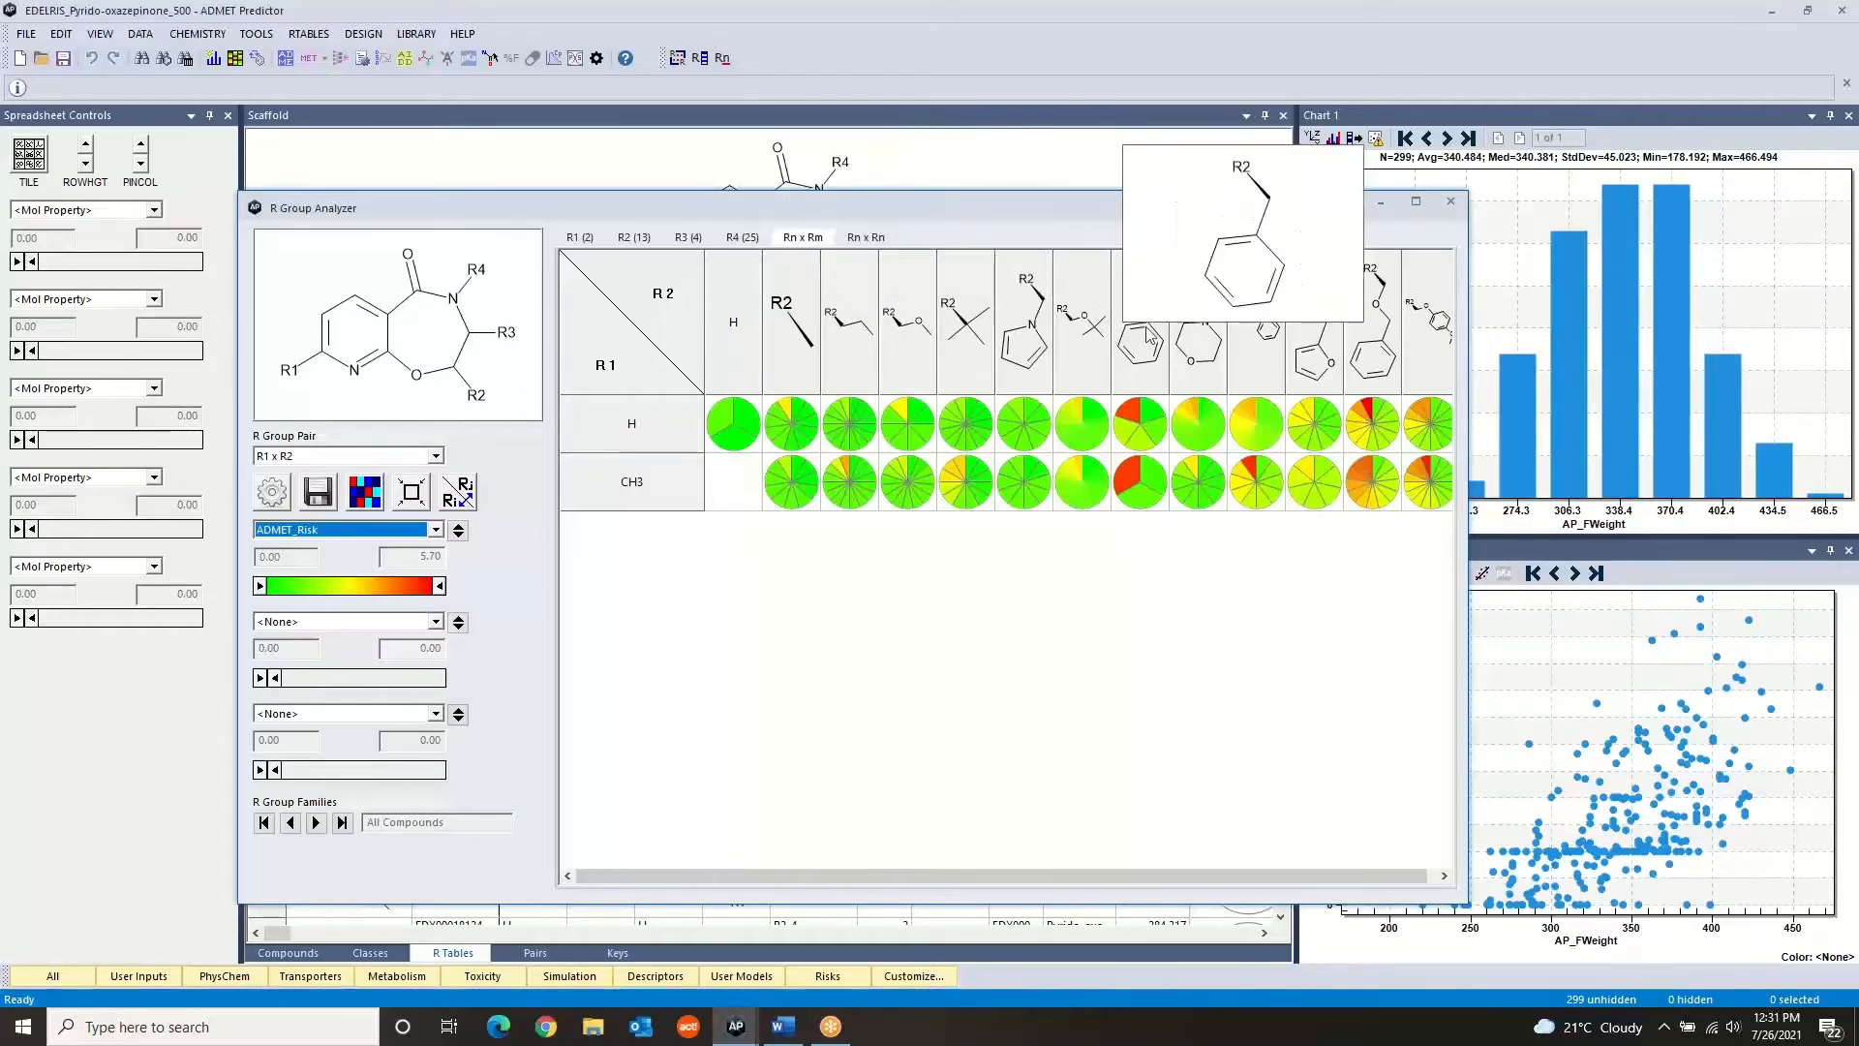
mouse_move(1121, 426)
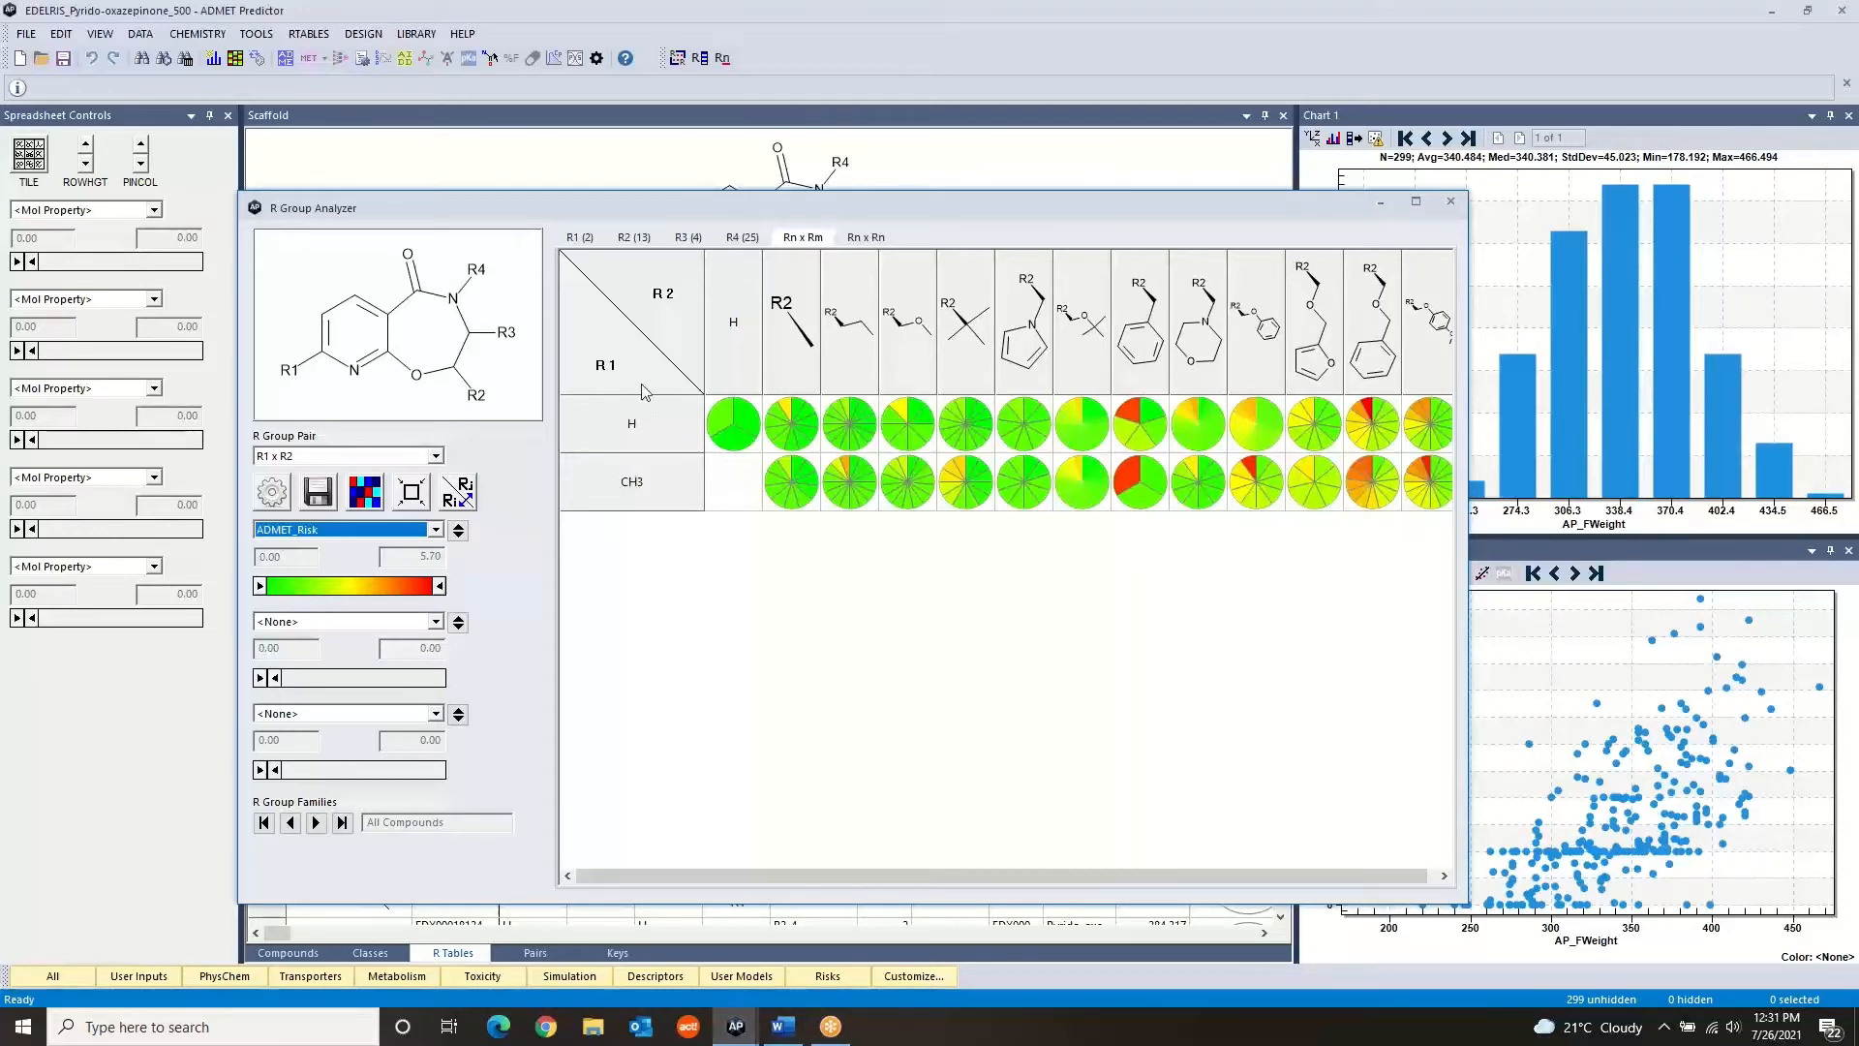
mouse_move(1142, 361)
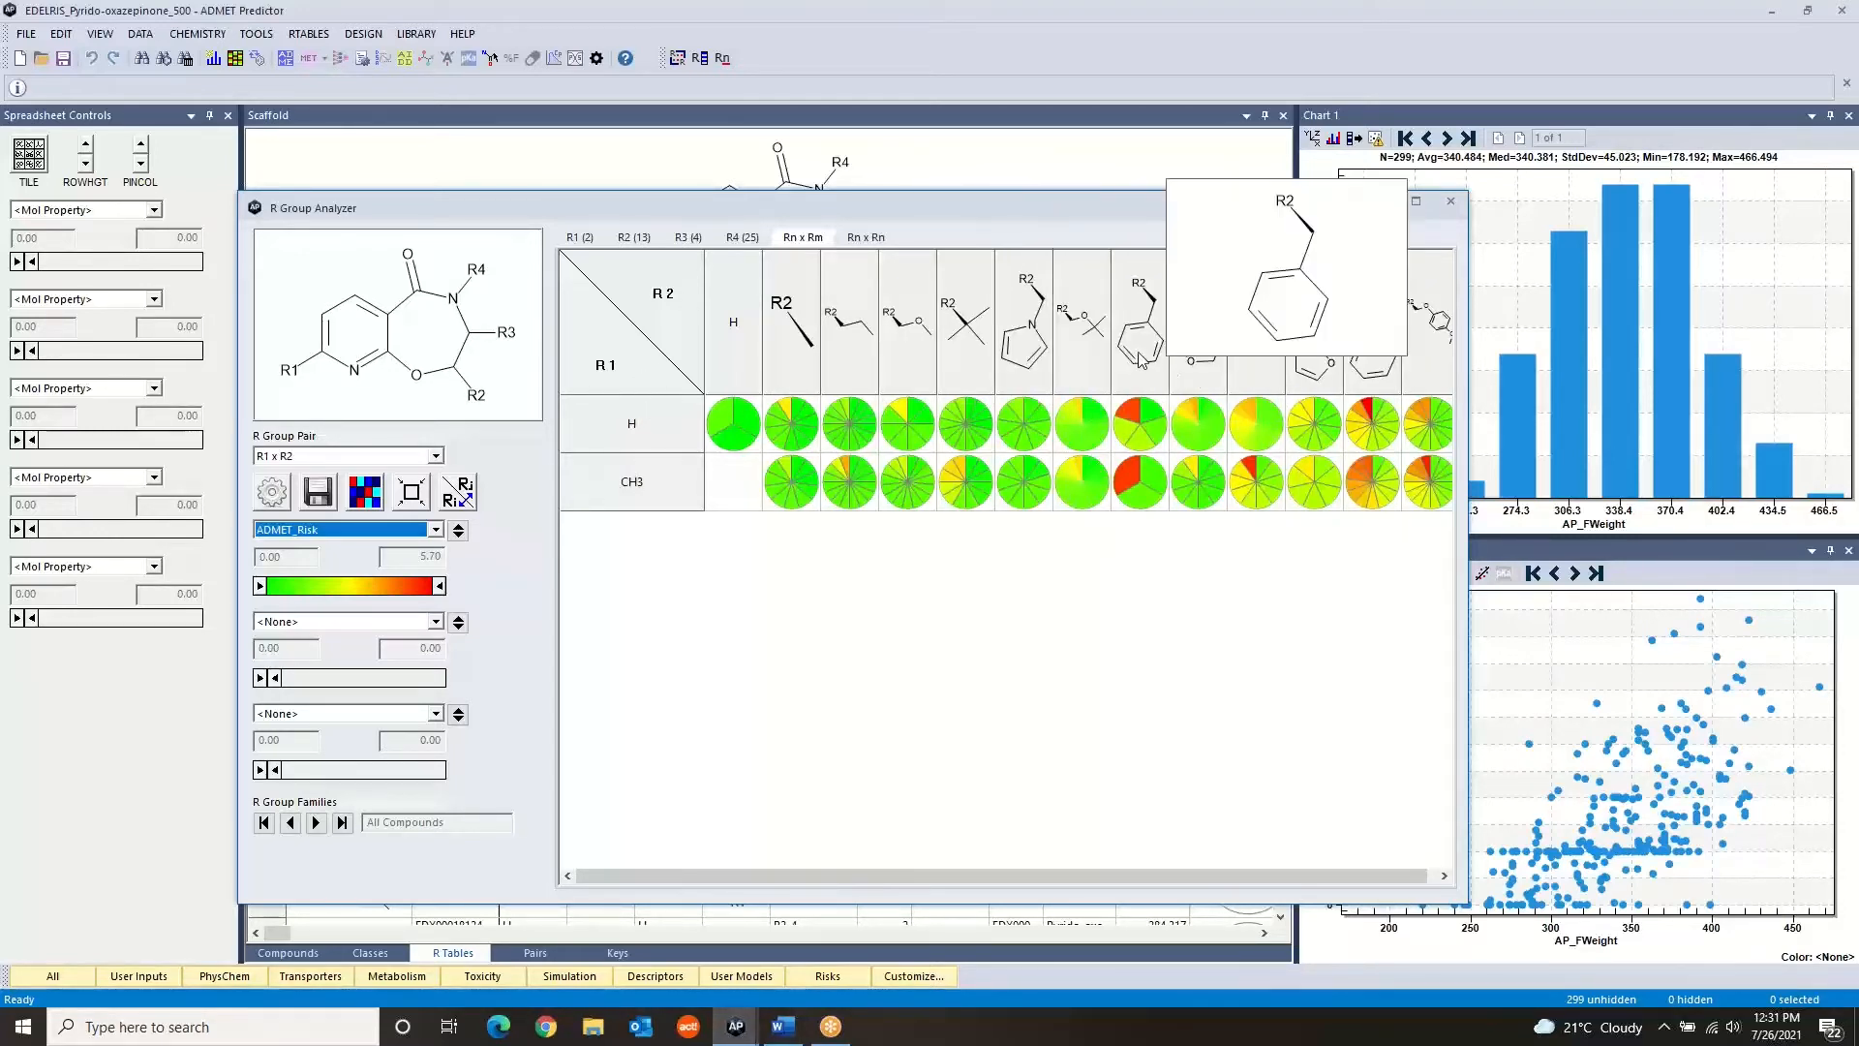
mouse_move(1135, 477)
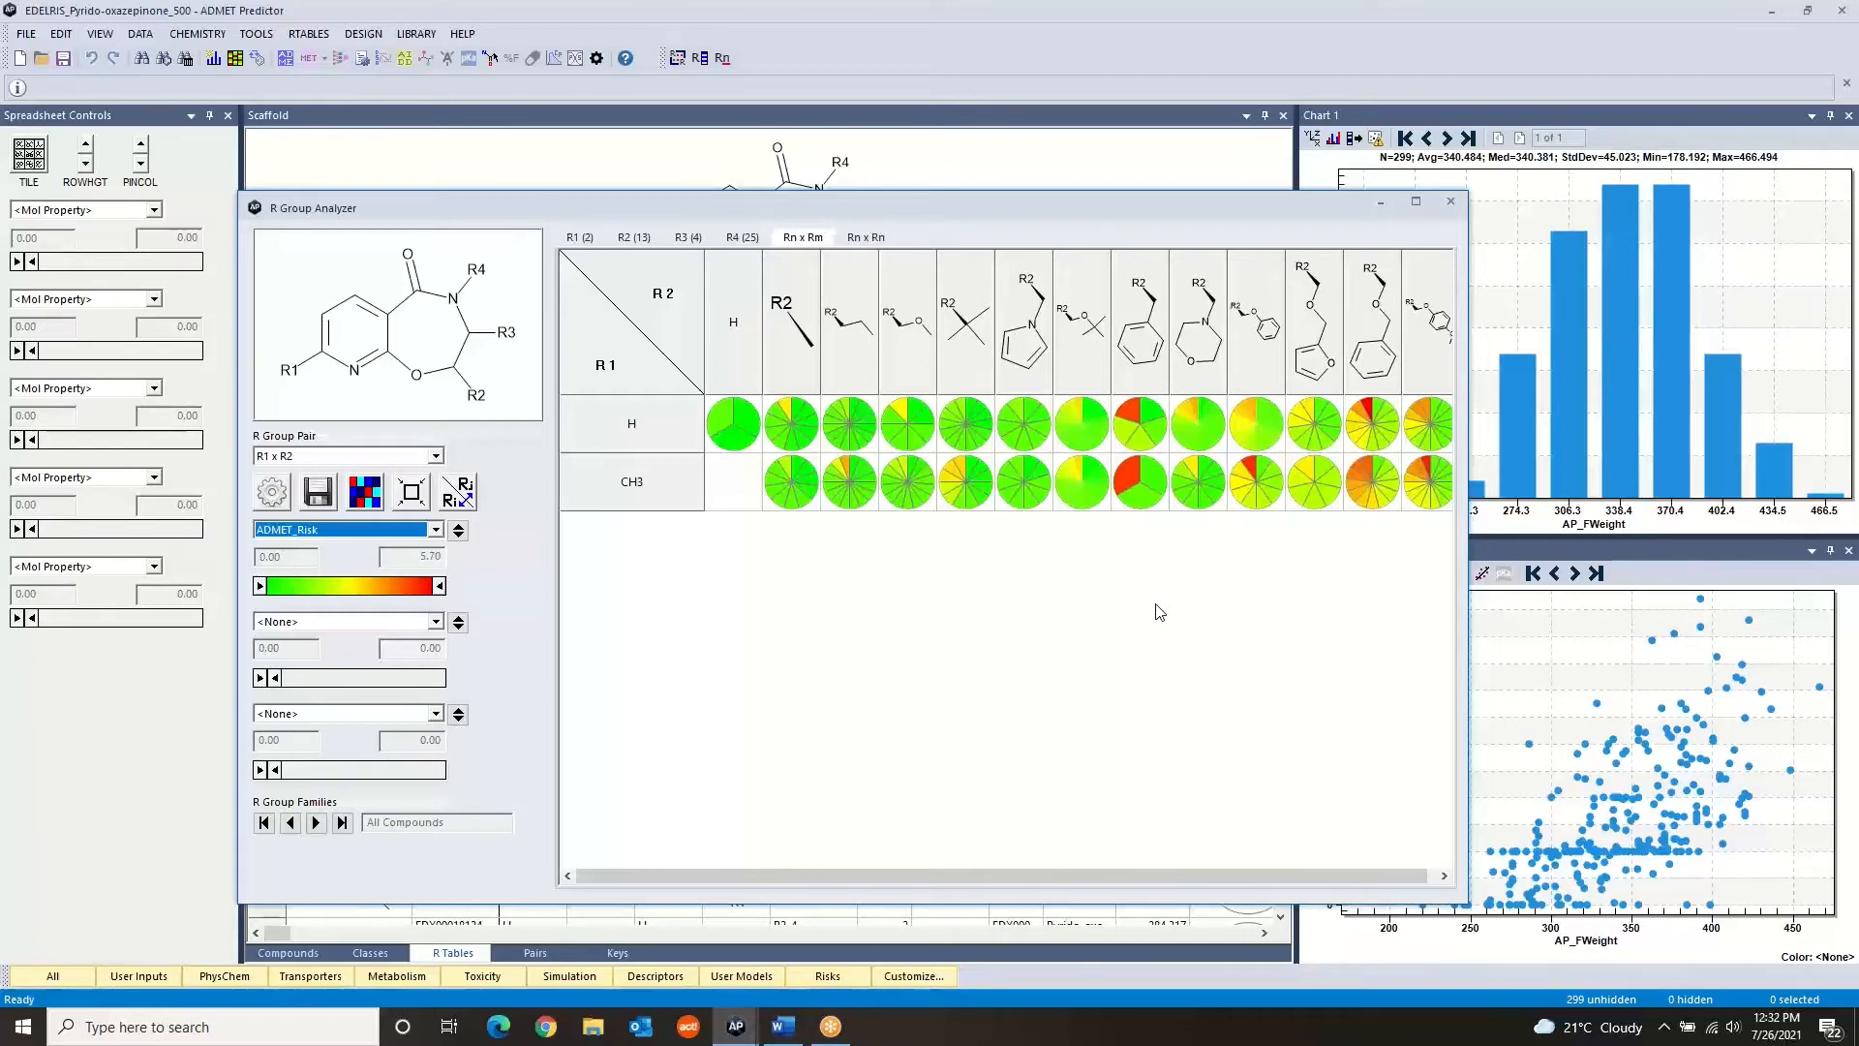
Switch the pair matrix to R2 x R4, maximize the analyzer, and inspect compounds carrying the cyclohexenylethyl R4 group
left_click(435, 459)
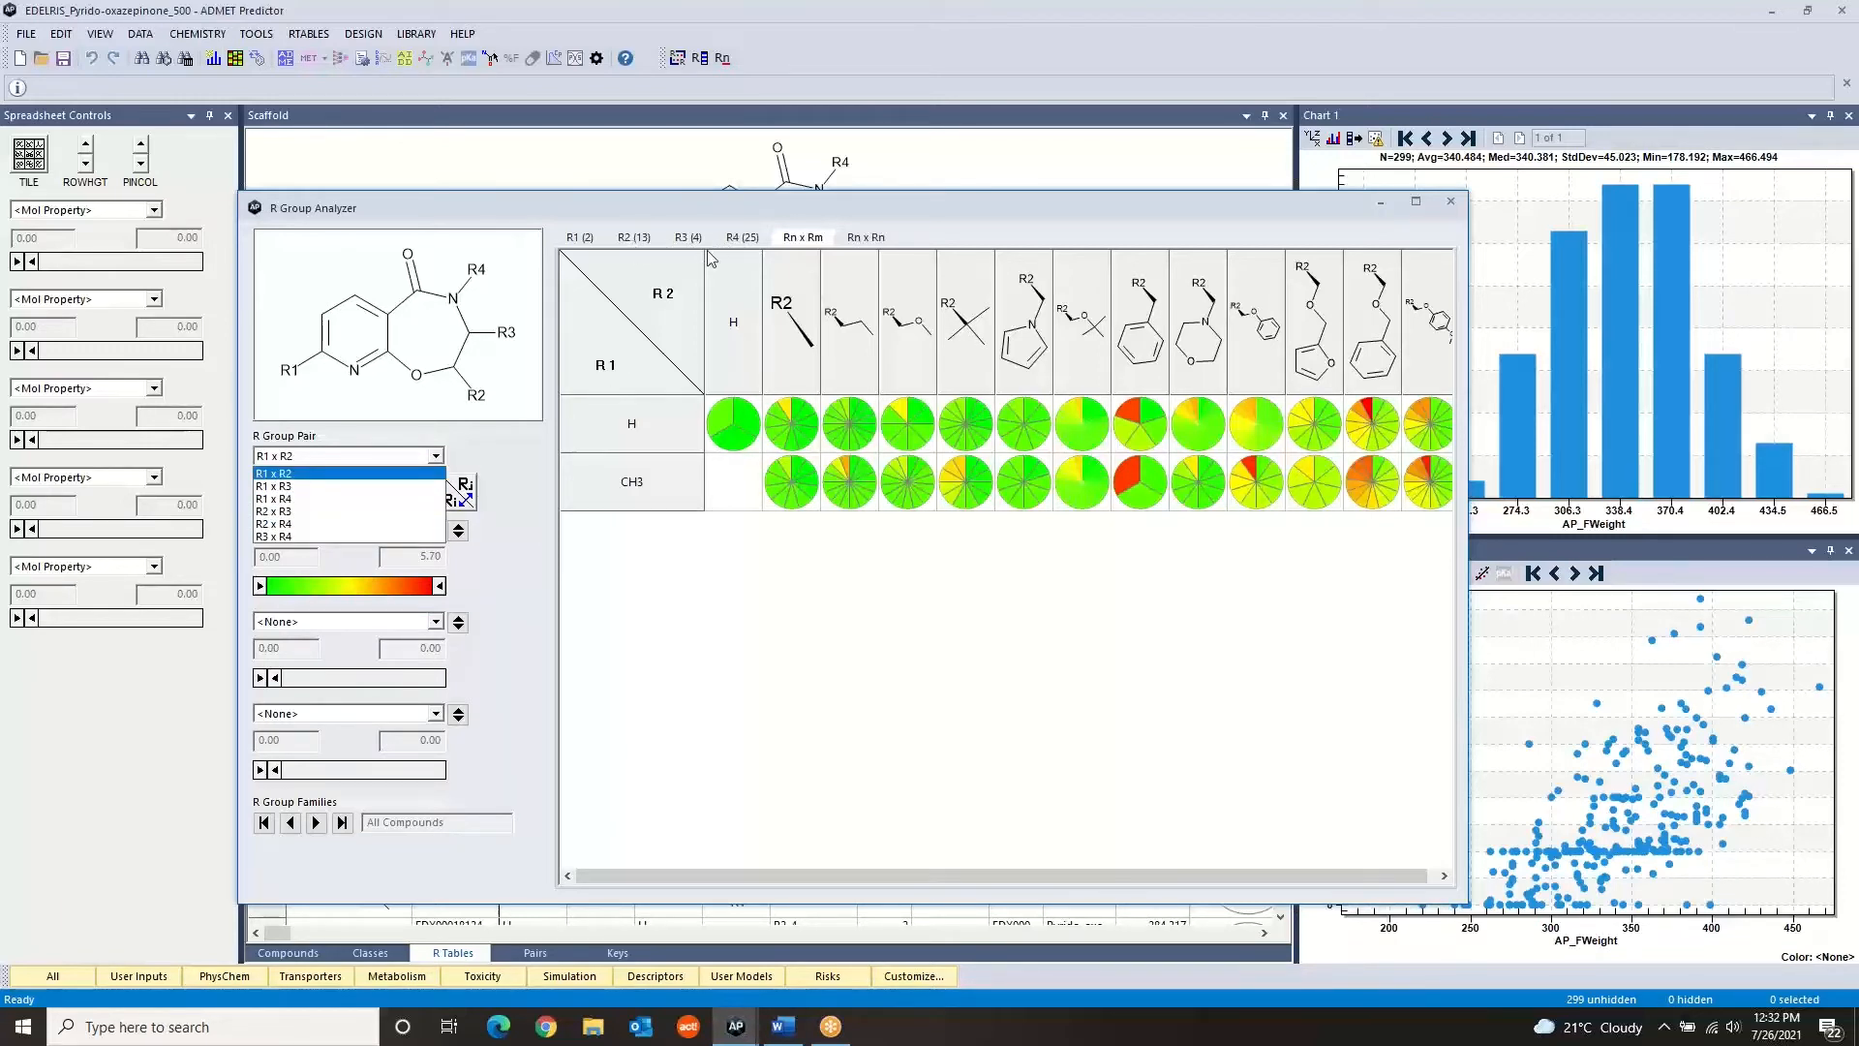
left_click(359, 524)
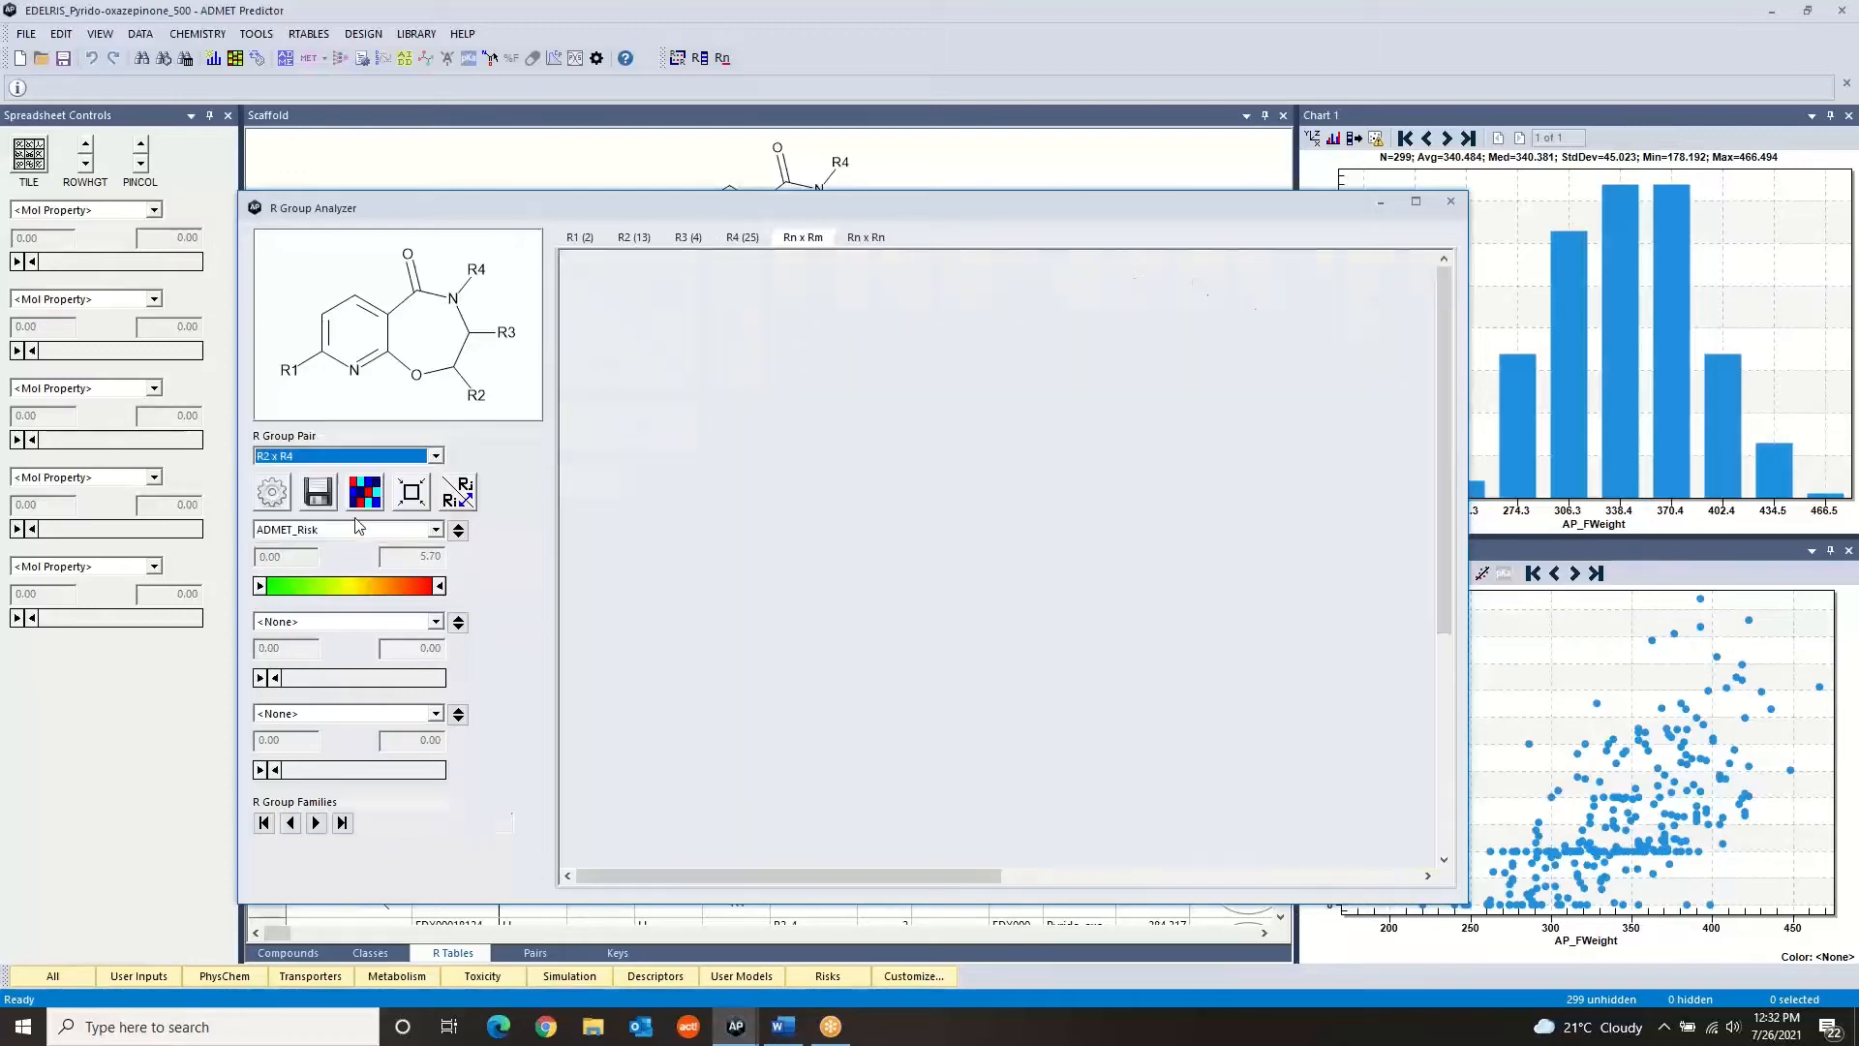
left_click(1415, 201)
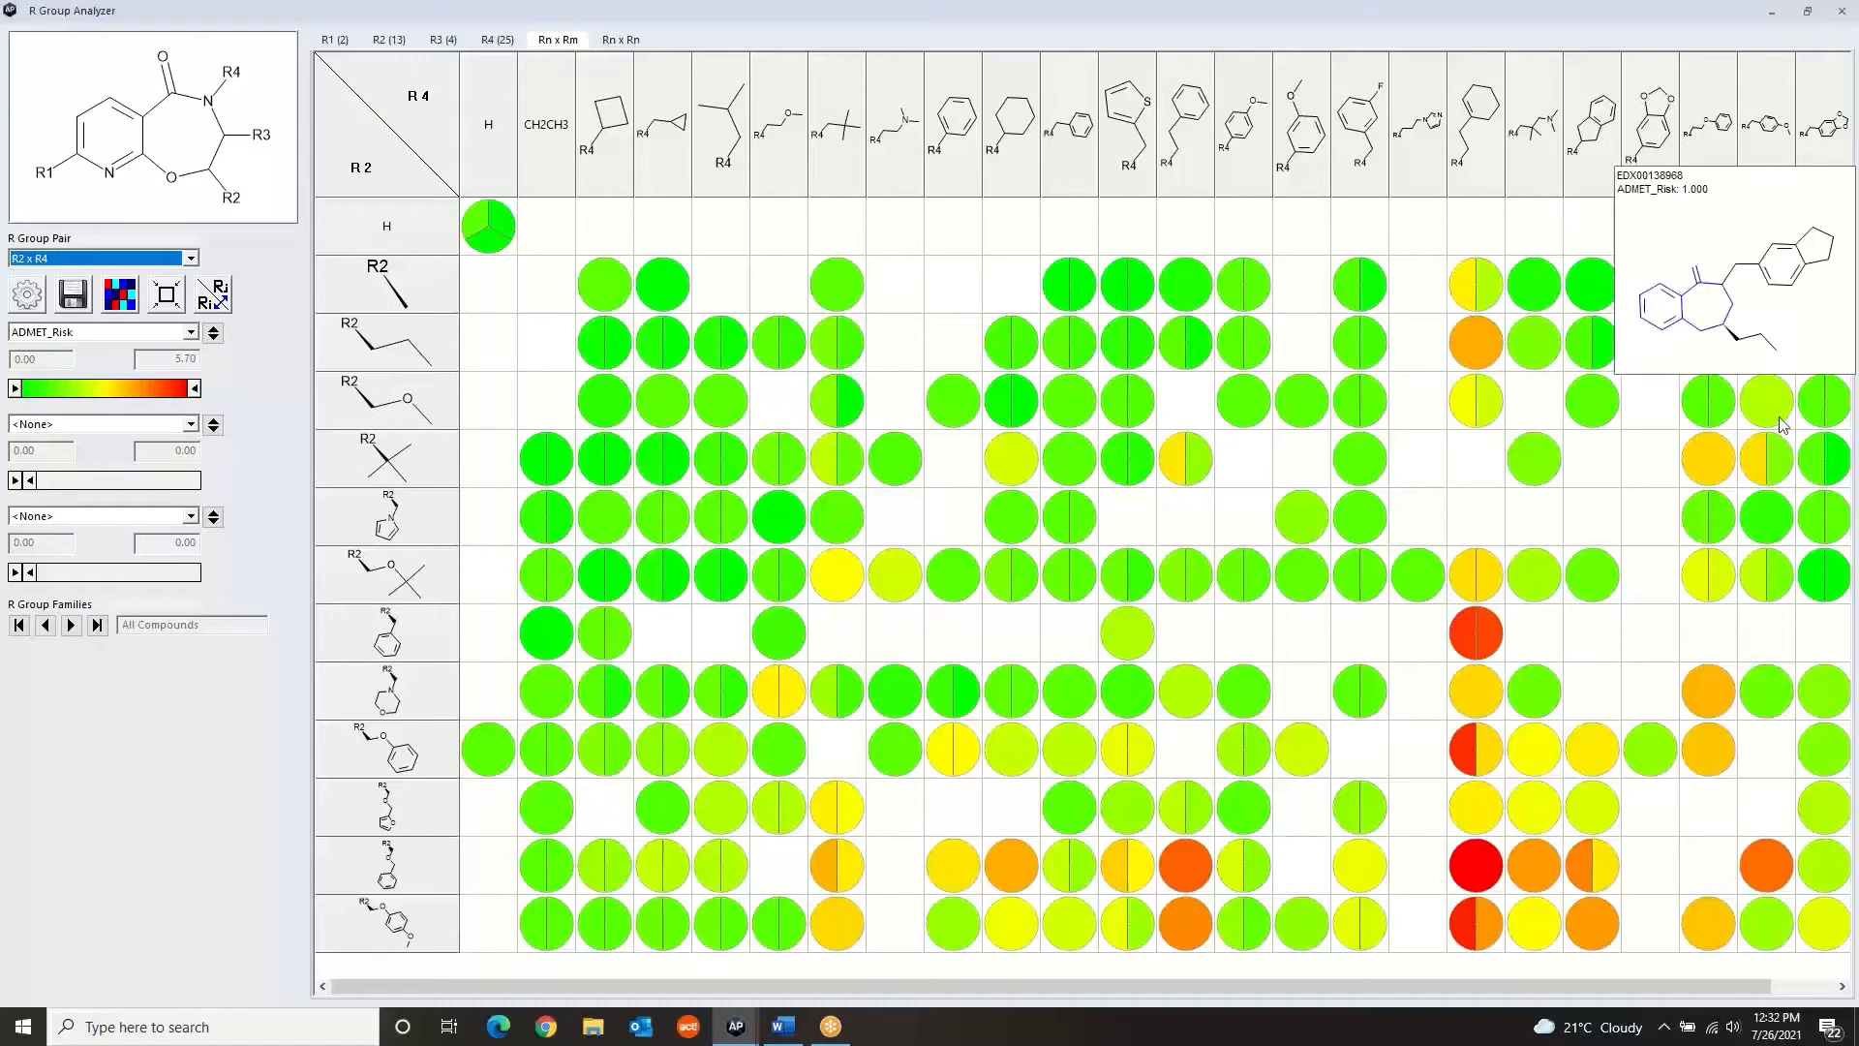
mouse_move(1470, 879)
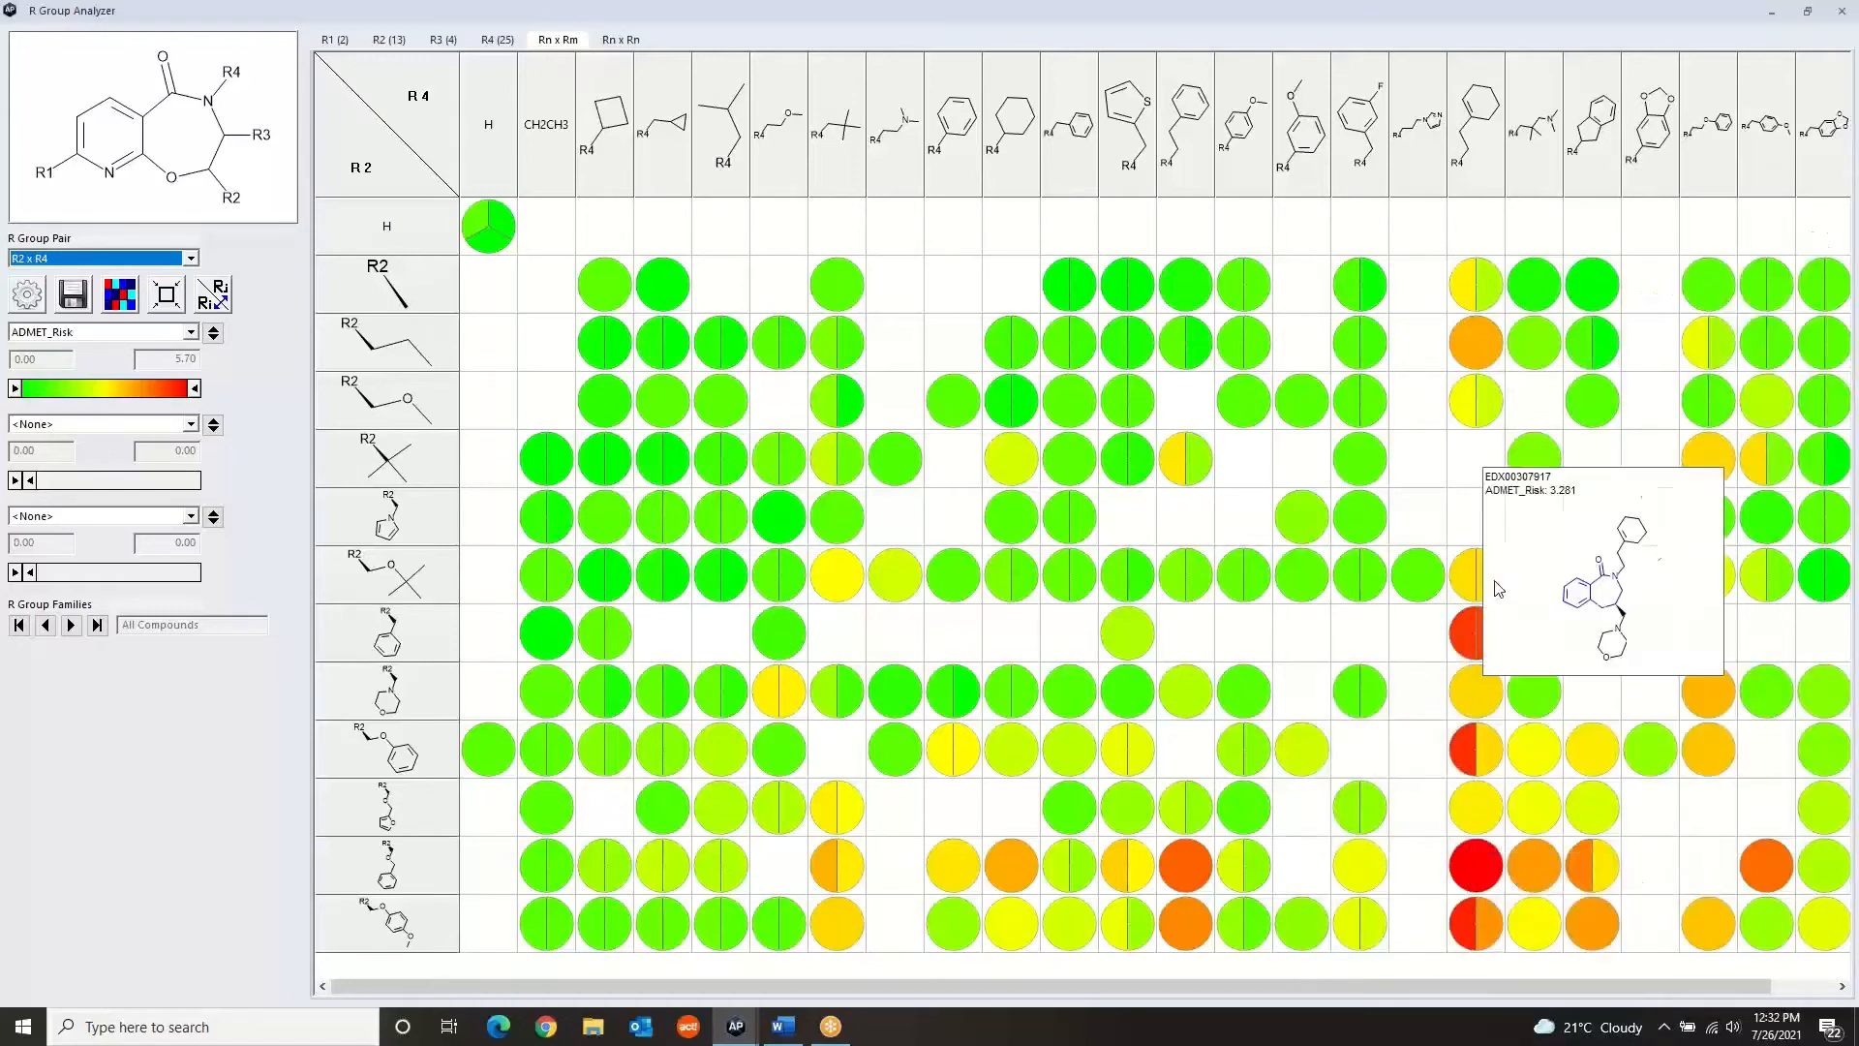
mouse_move(1494, 917)
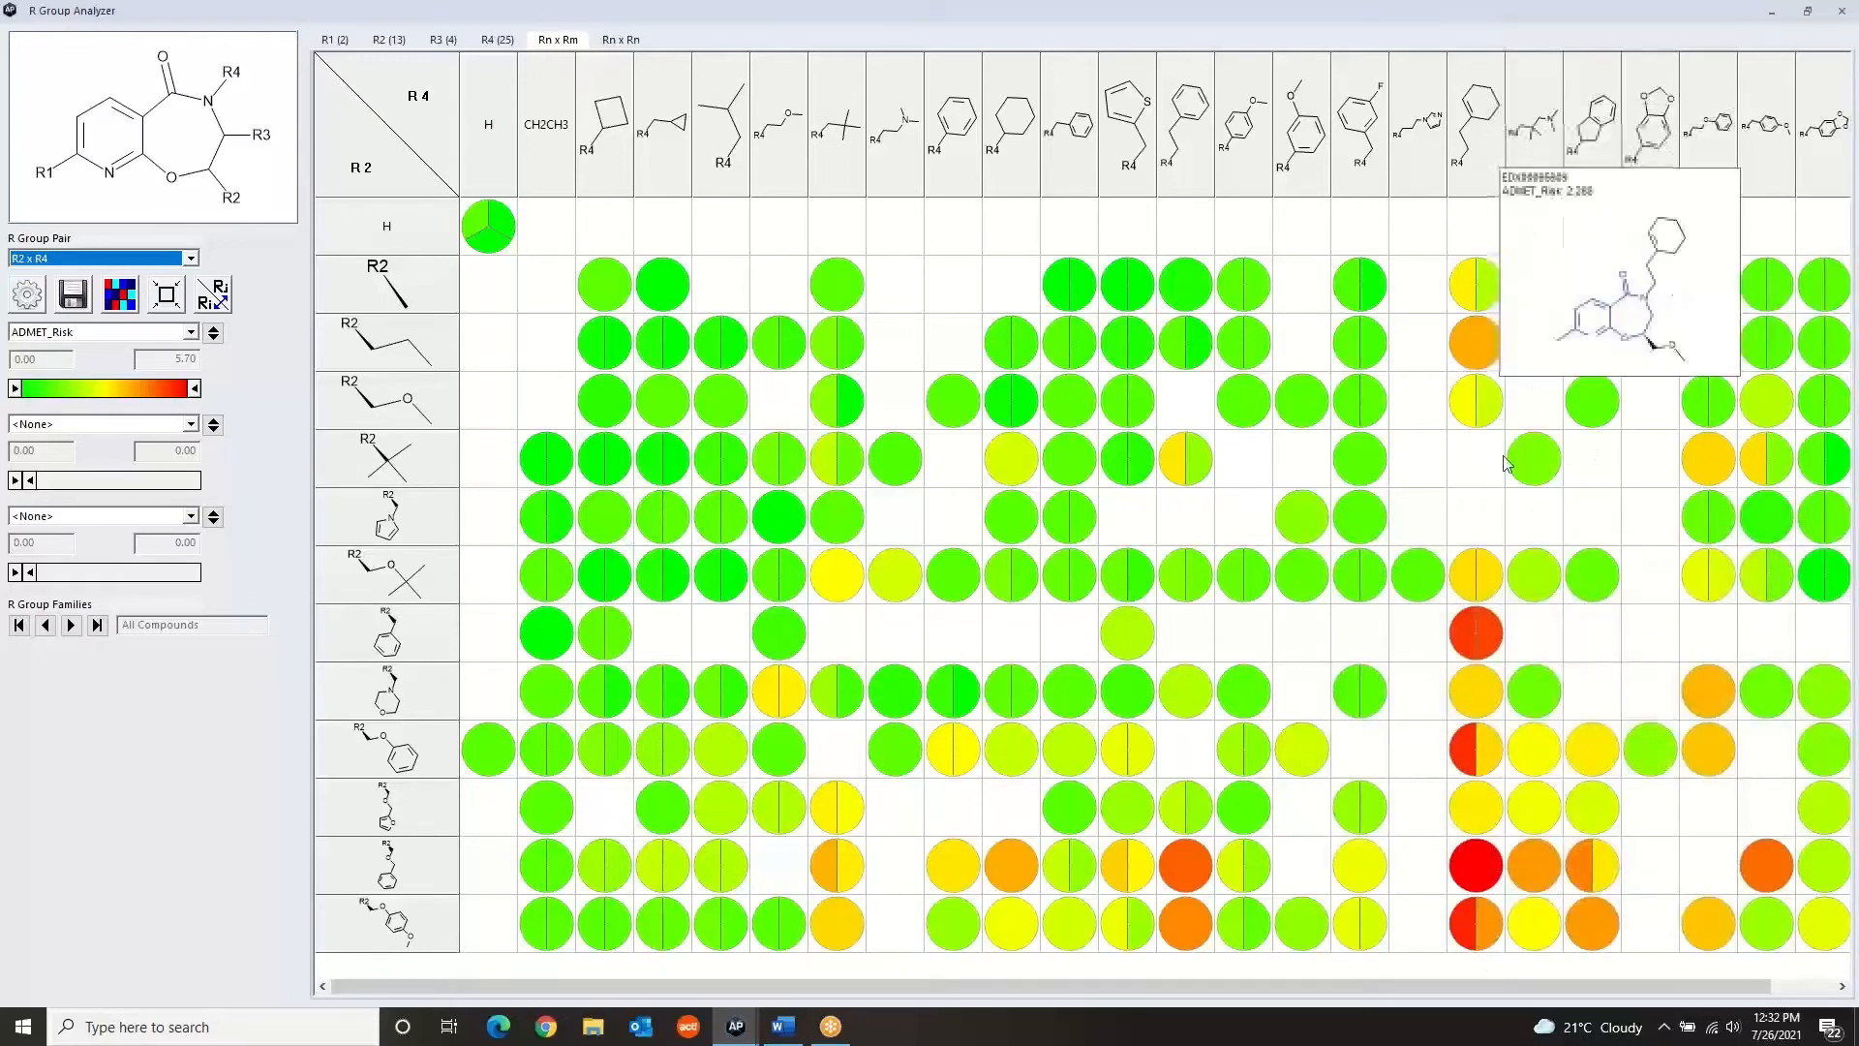
mouse_move(1496, 637)
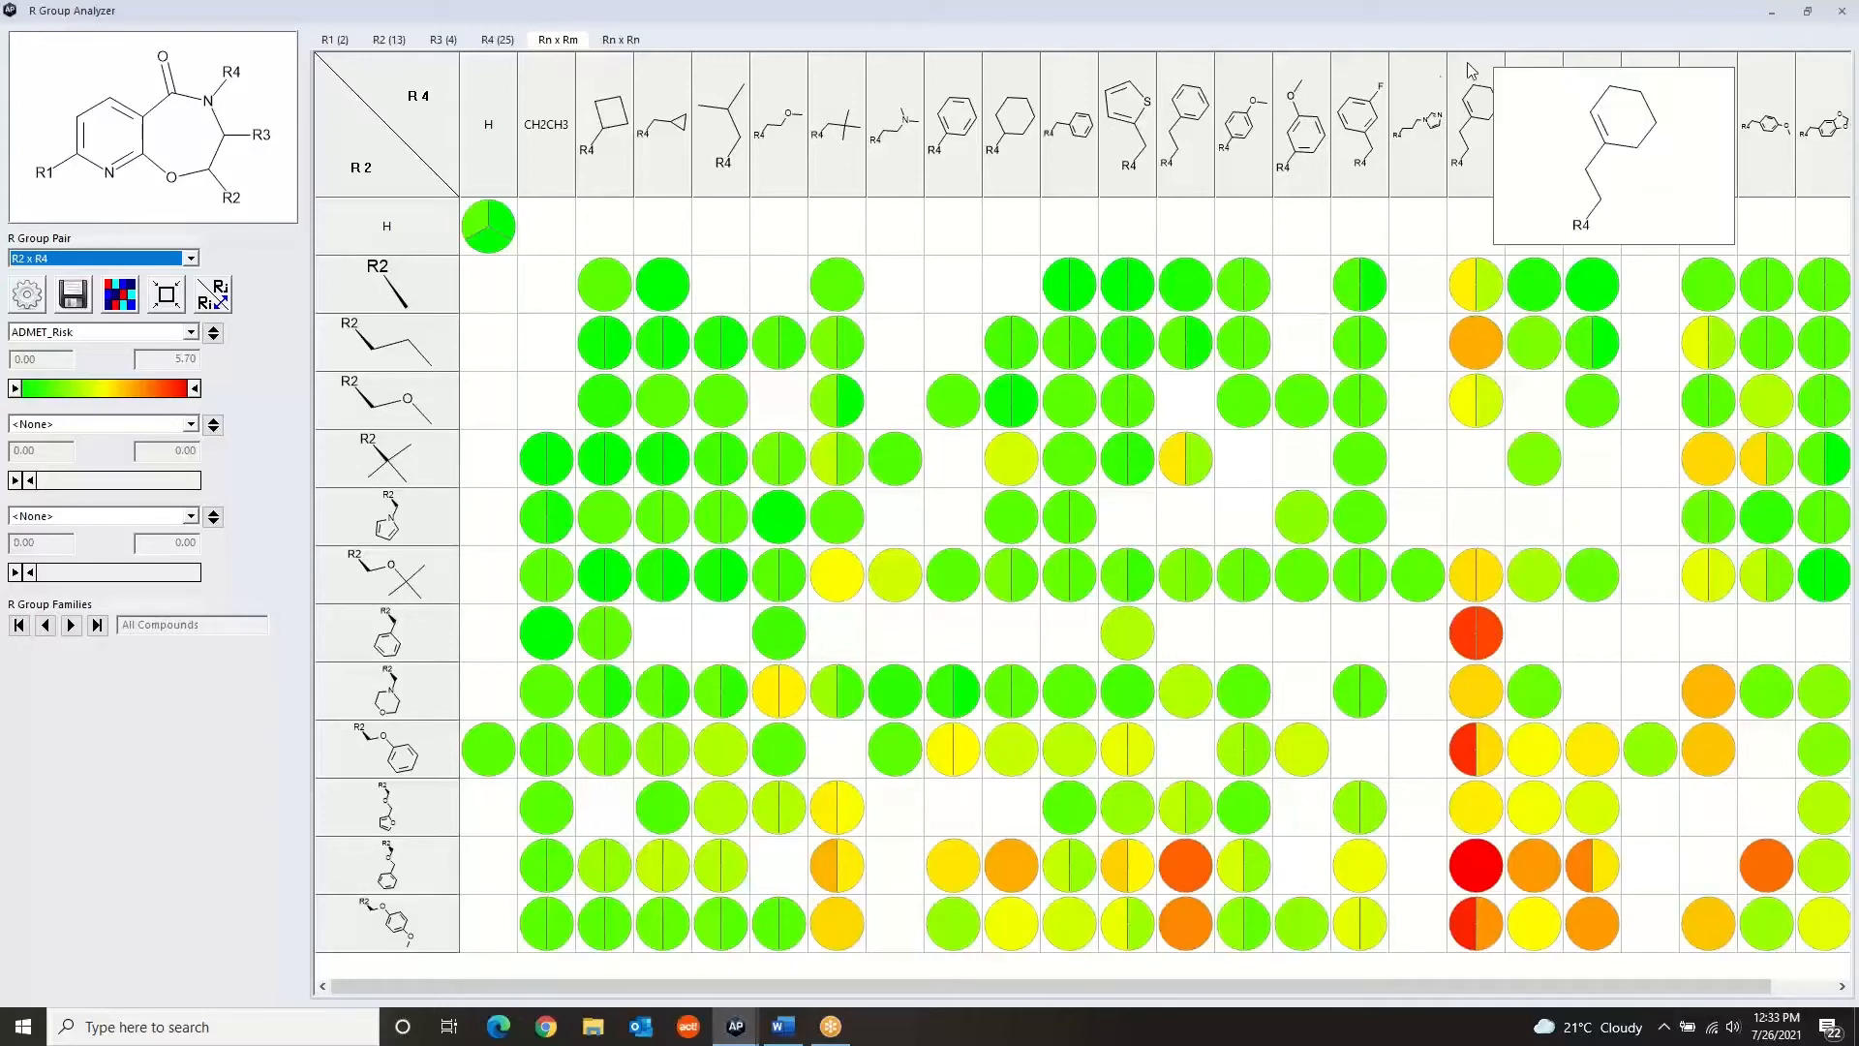
Restore the R Group Analyzer to its smaller size, move it aside and return to the R table spreadsheet
left_click(1808, 15)
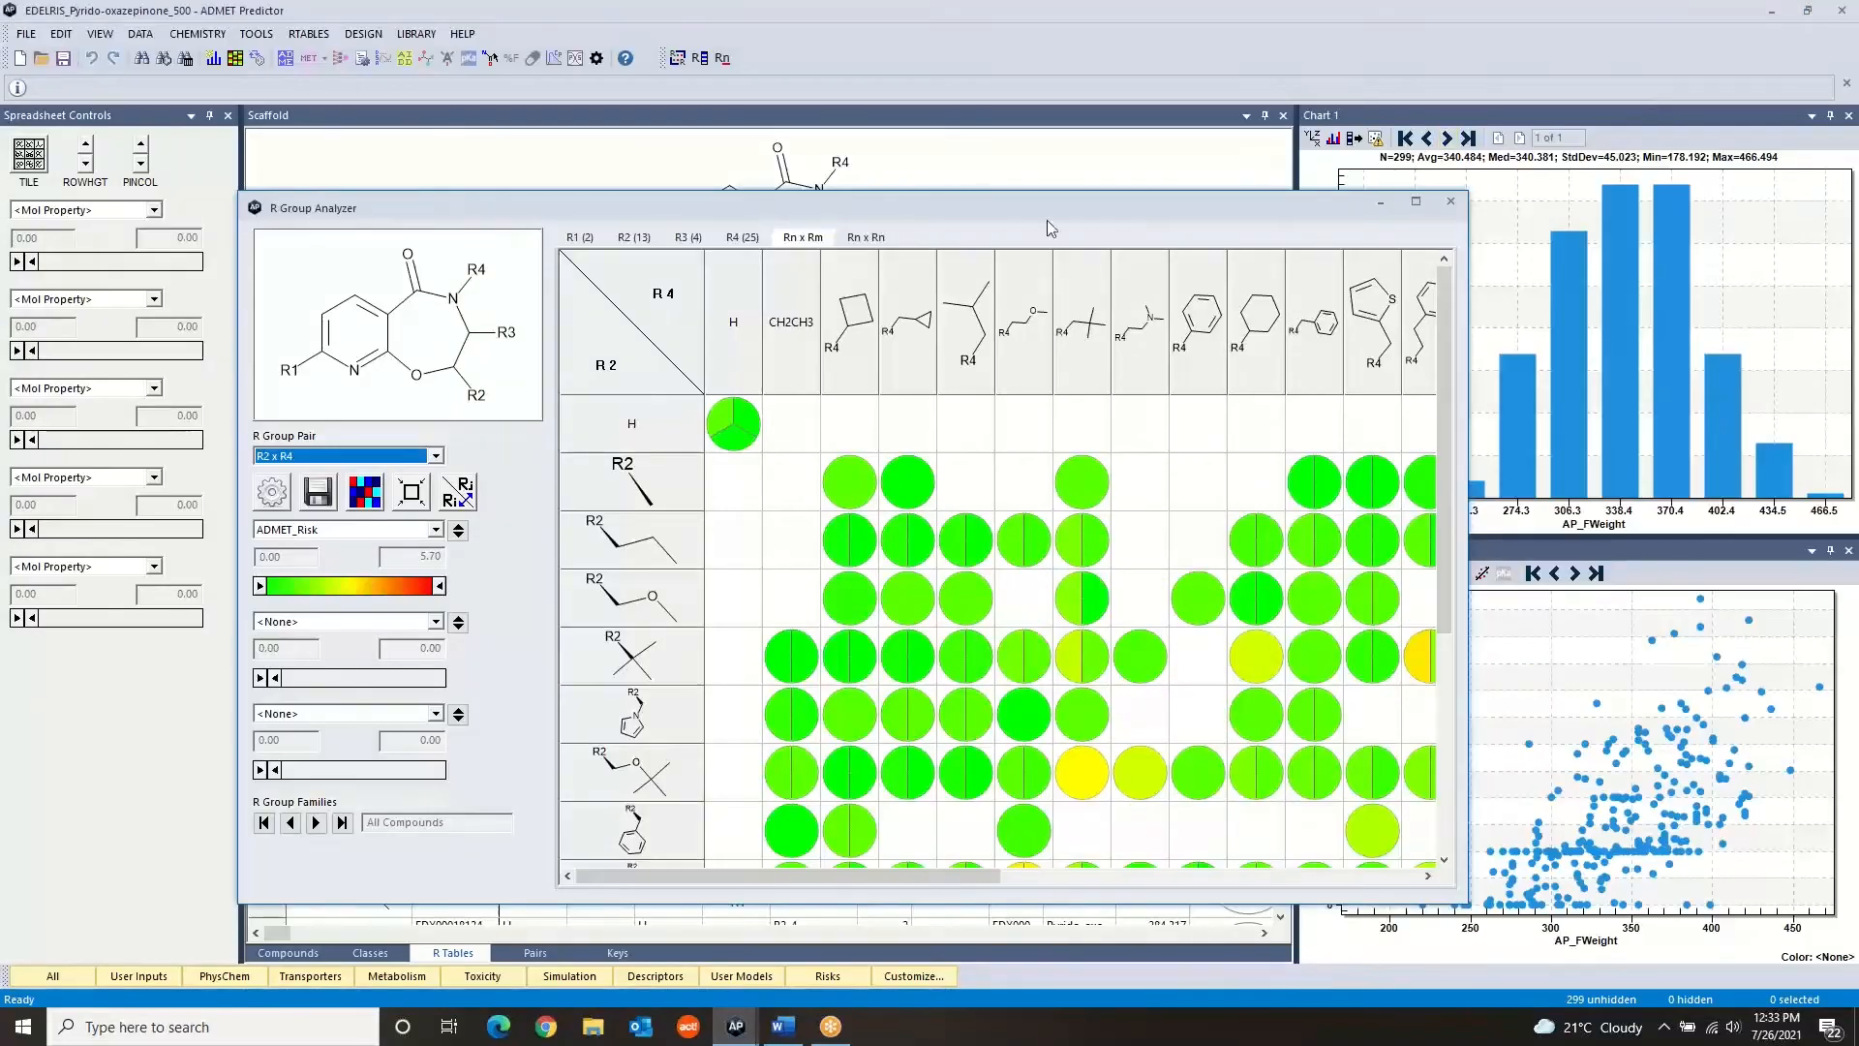
left_click_drag(955, 206, 1170, 153)
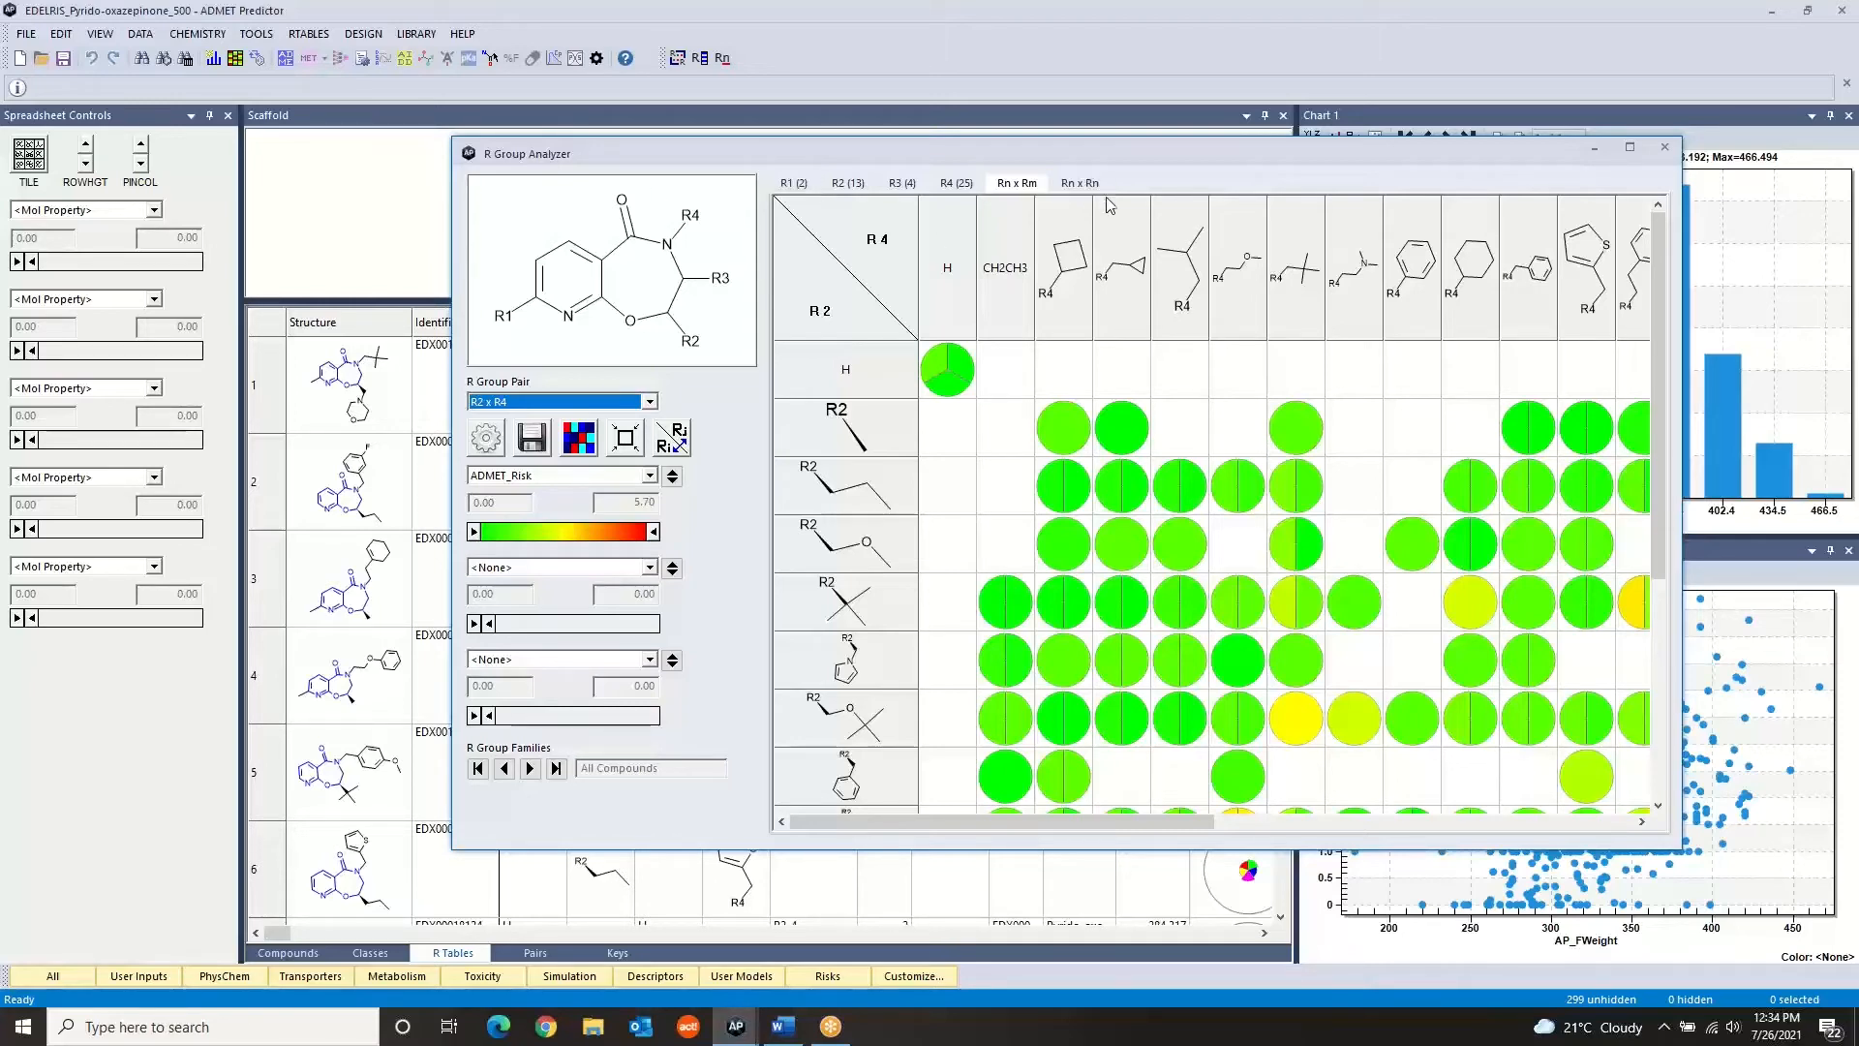
left_click(329, 215)
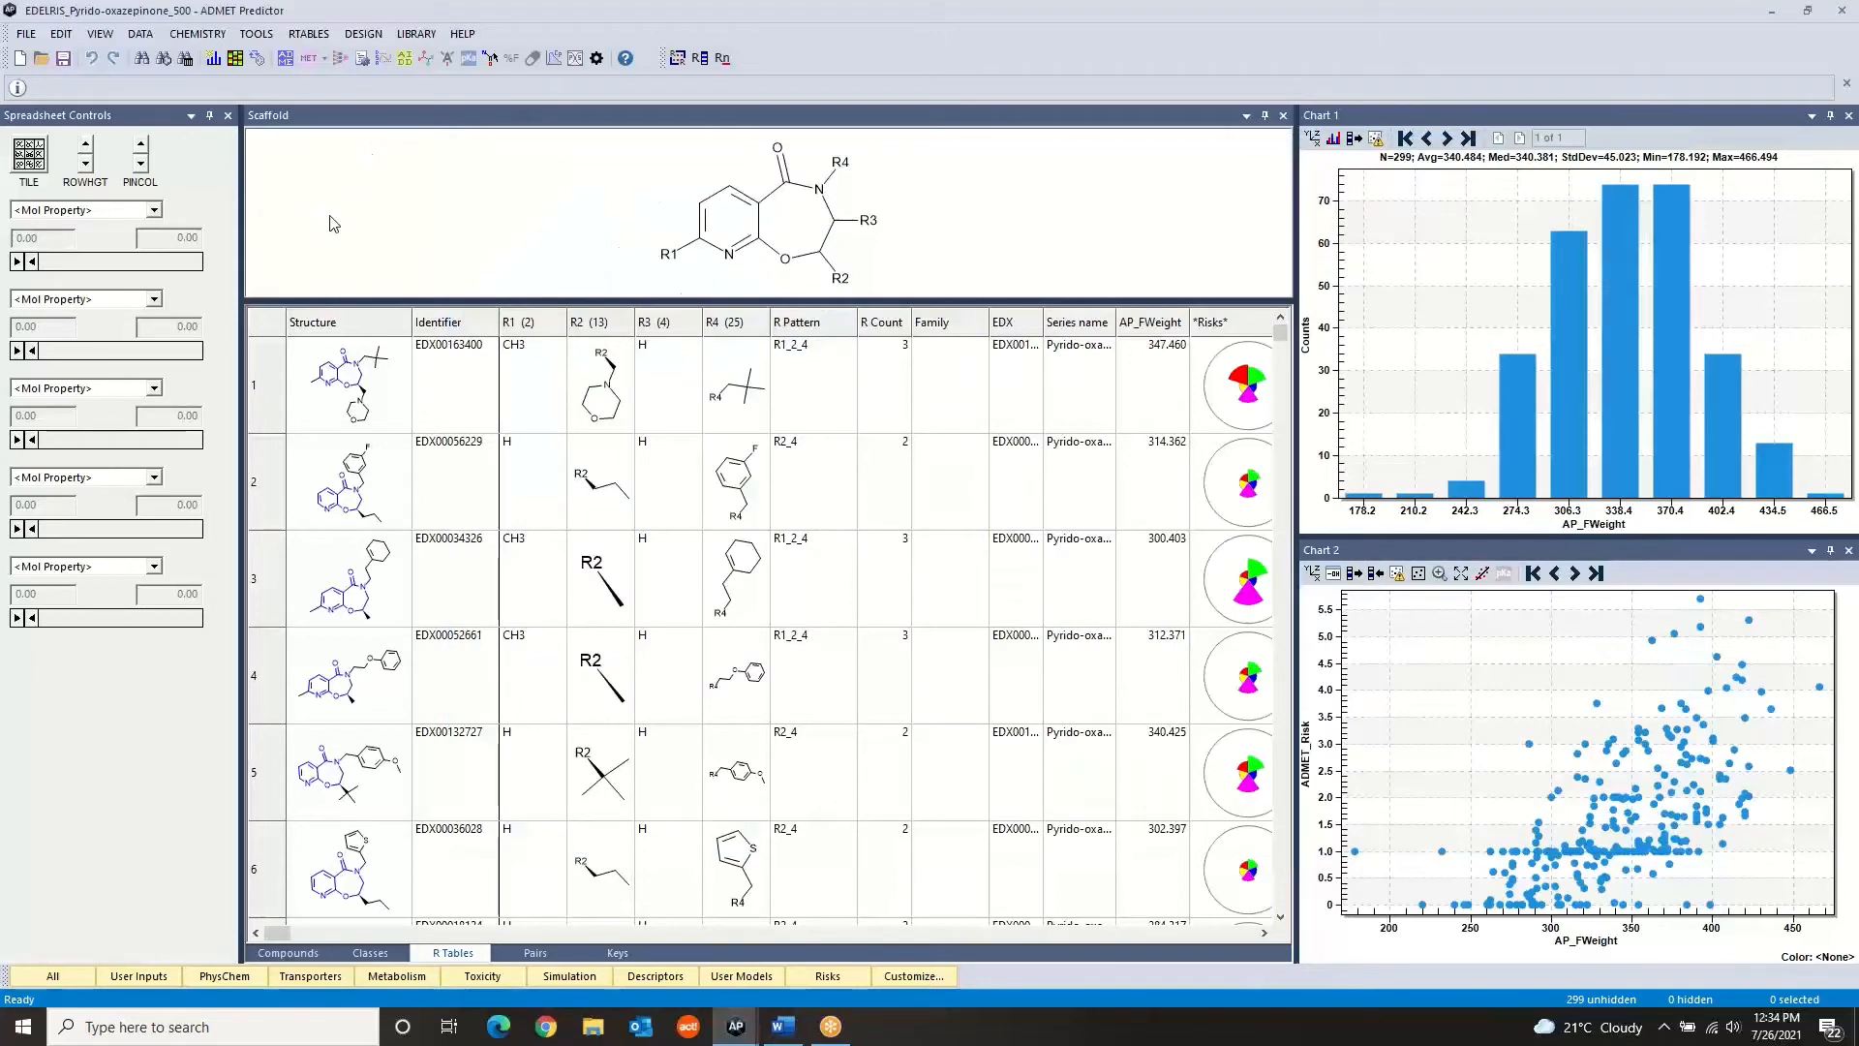
Explode the R table into product molecules saved as the SD file Class1_Full2600, without displaying the results in a new window
left_click(310, 34)
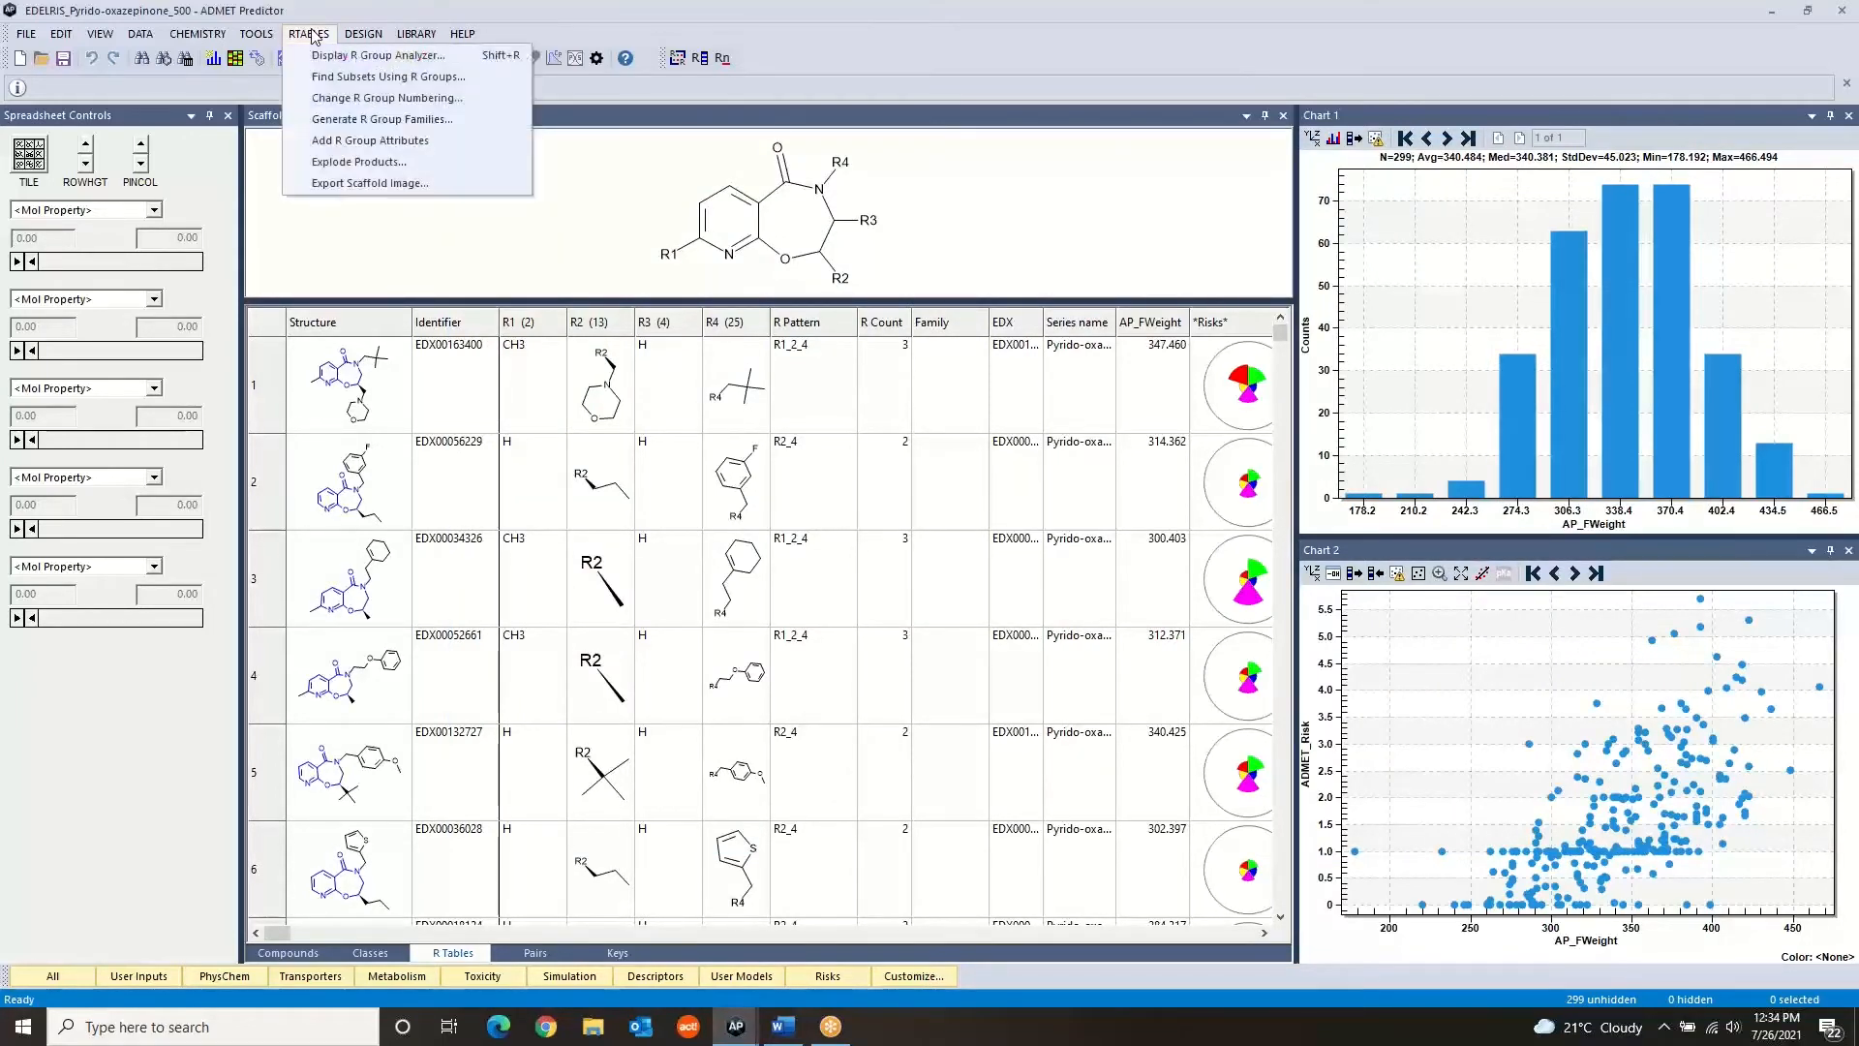
left_click(350, 164)
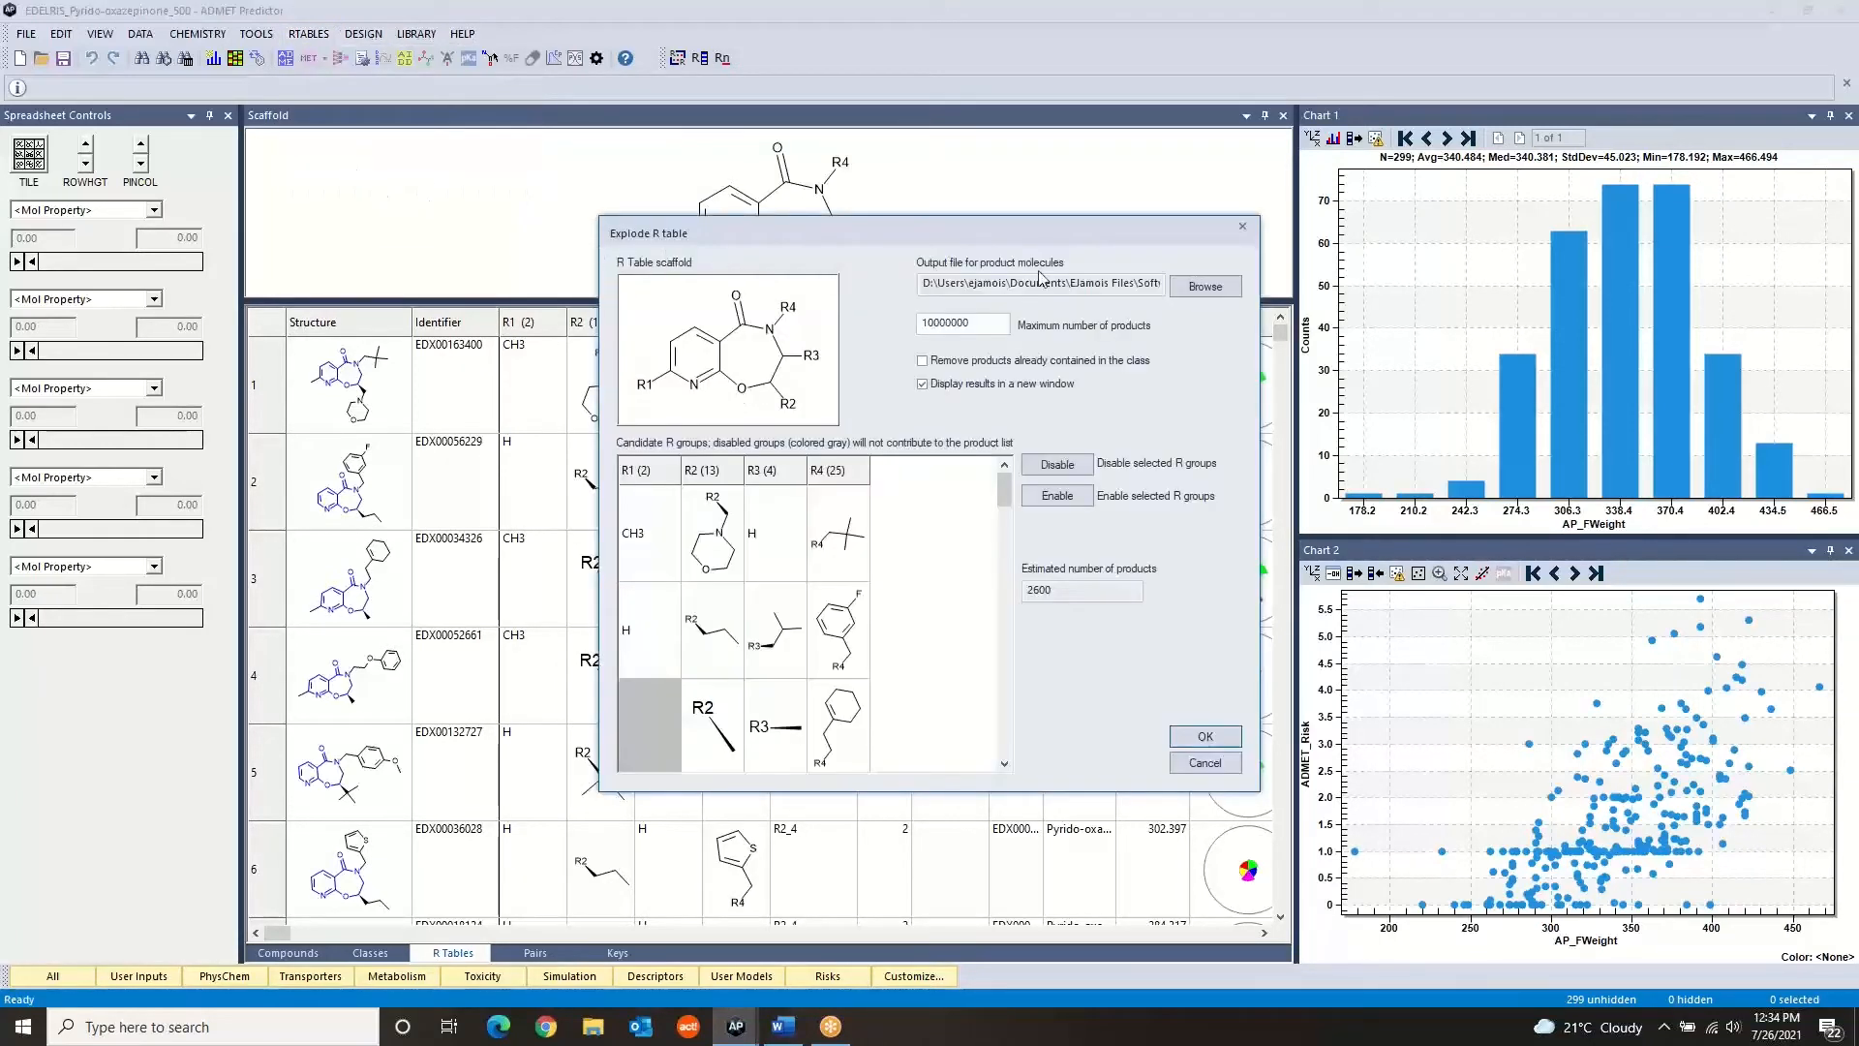
left_click(1205, 287)
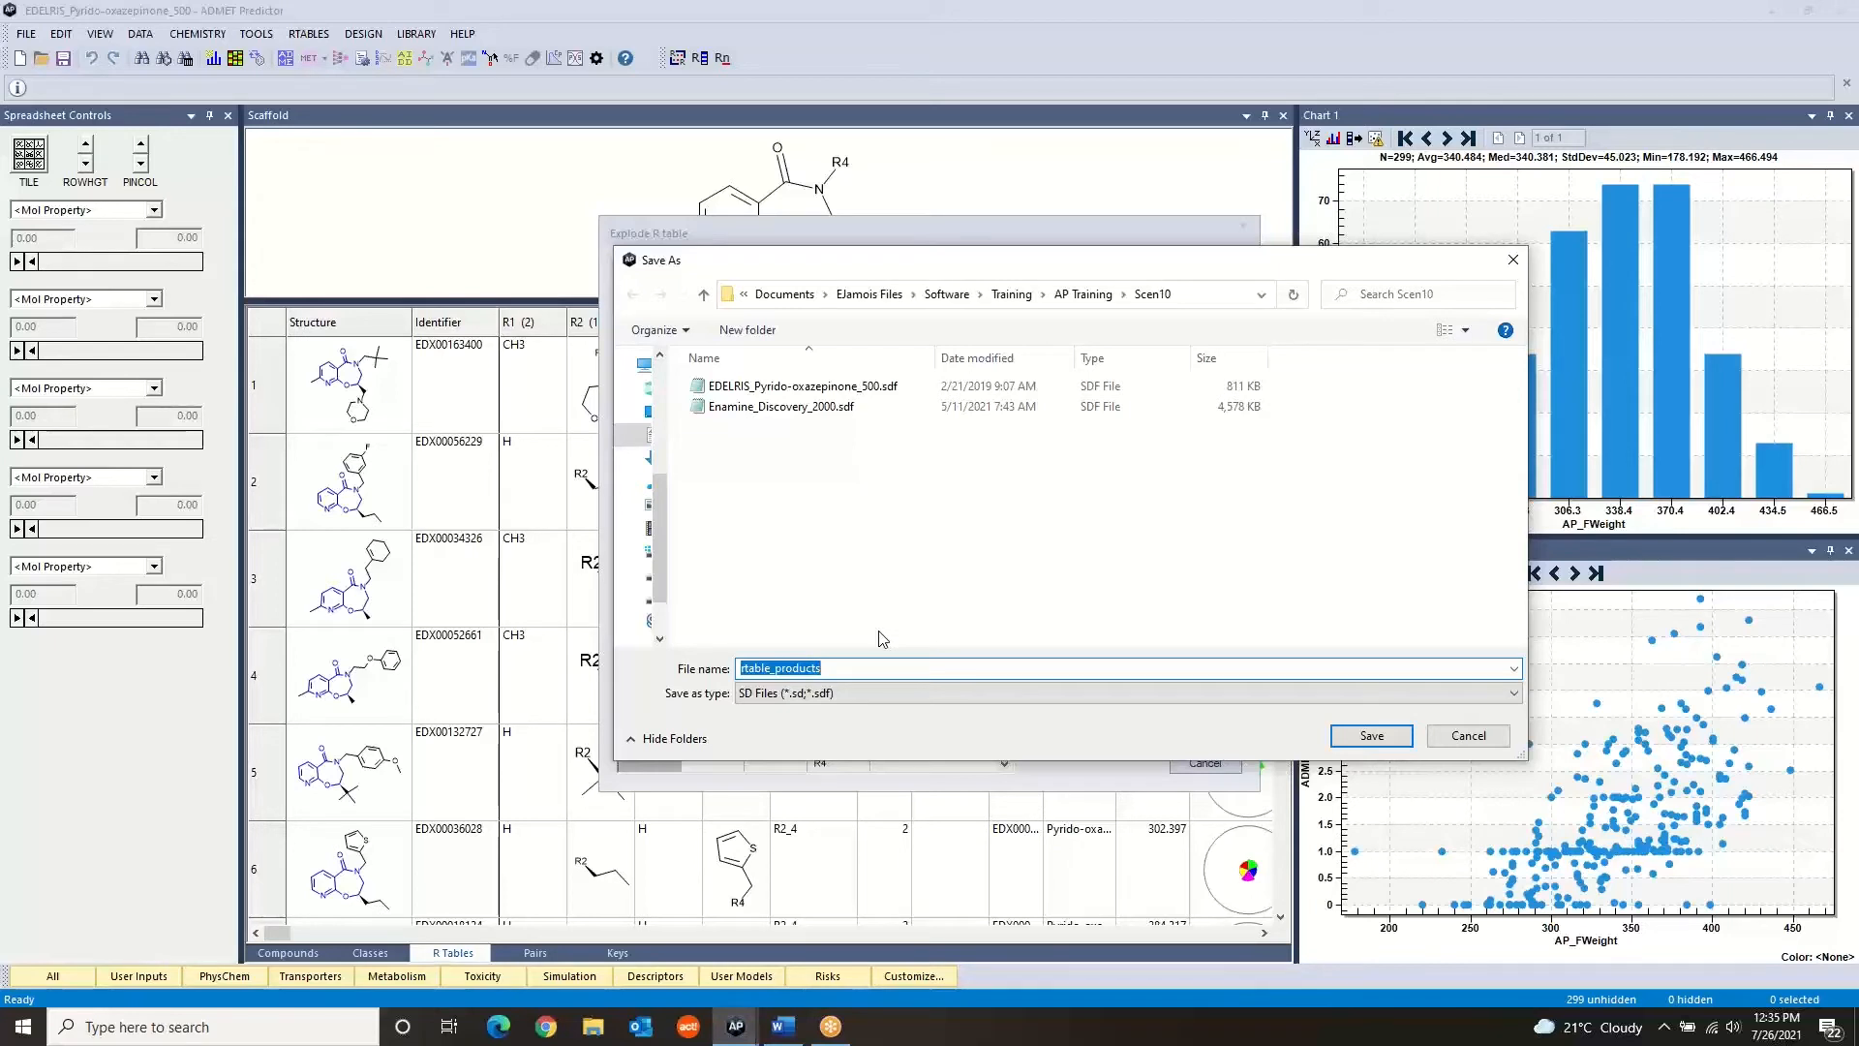
type("Class")
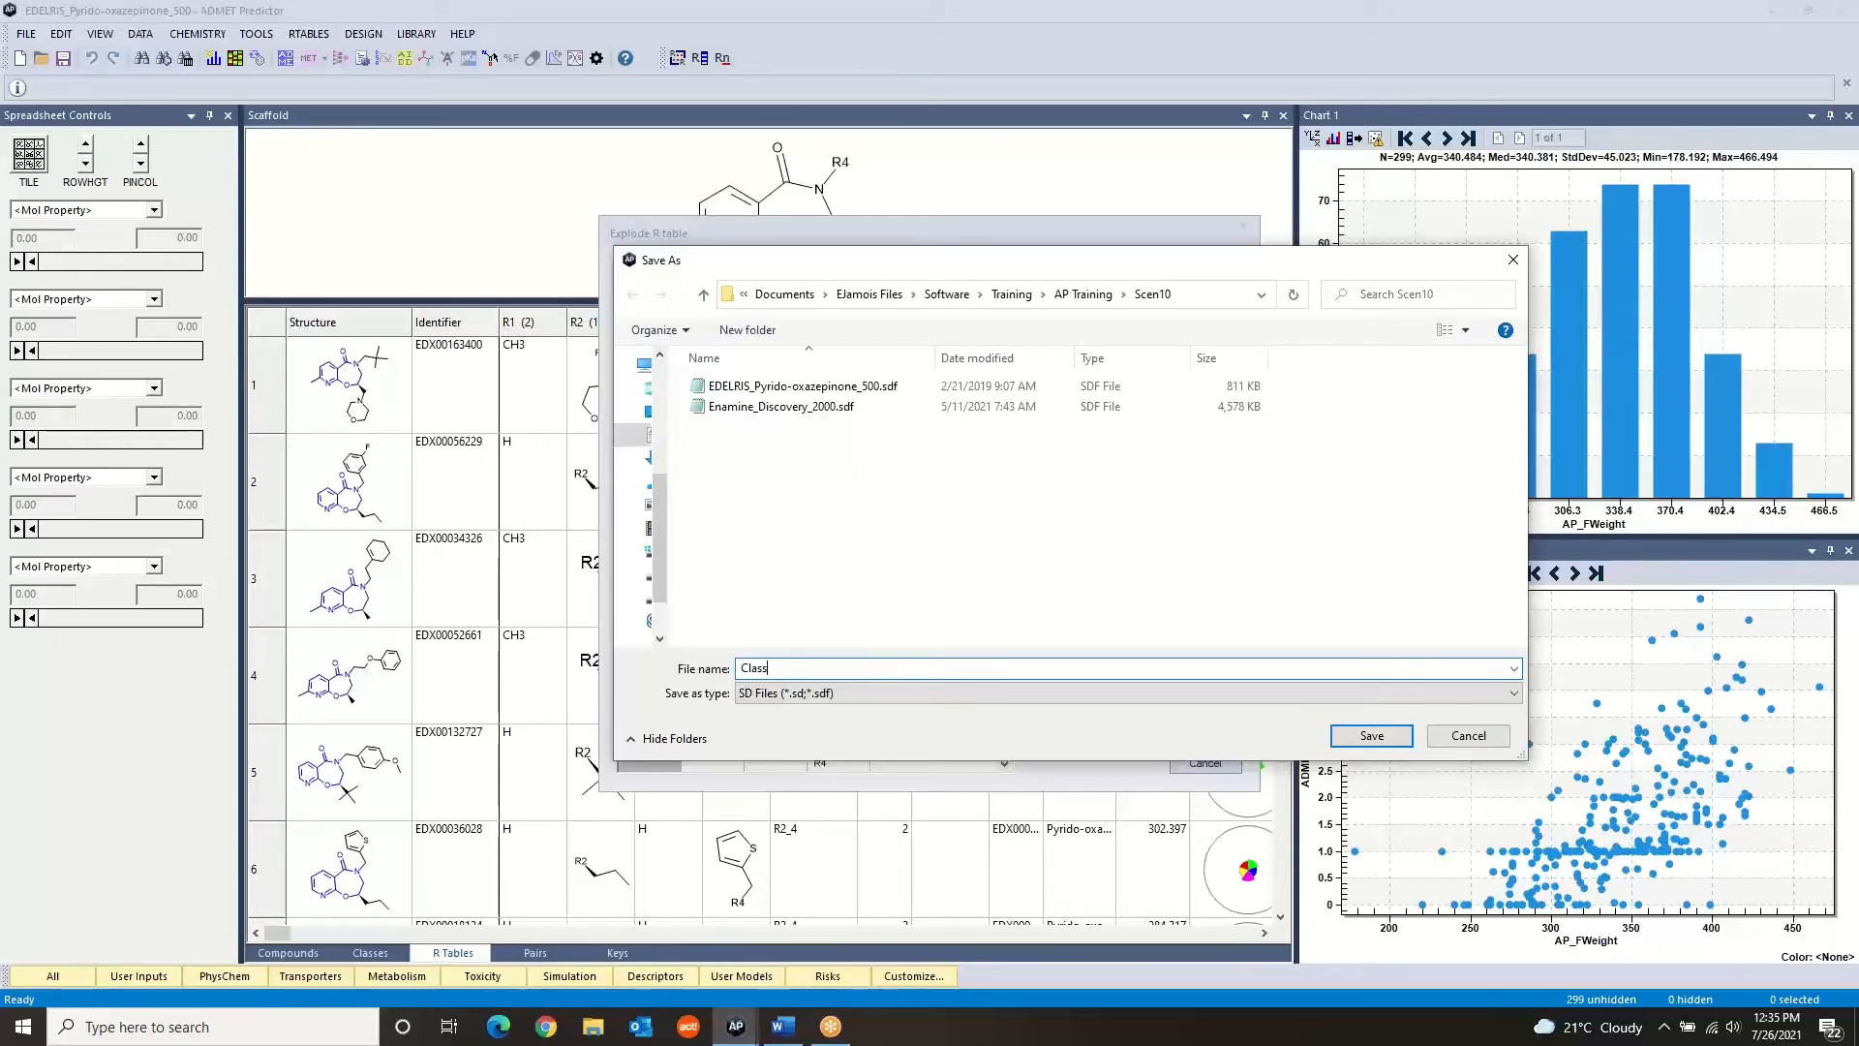
type("1_Fu")
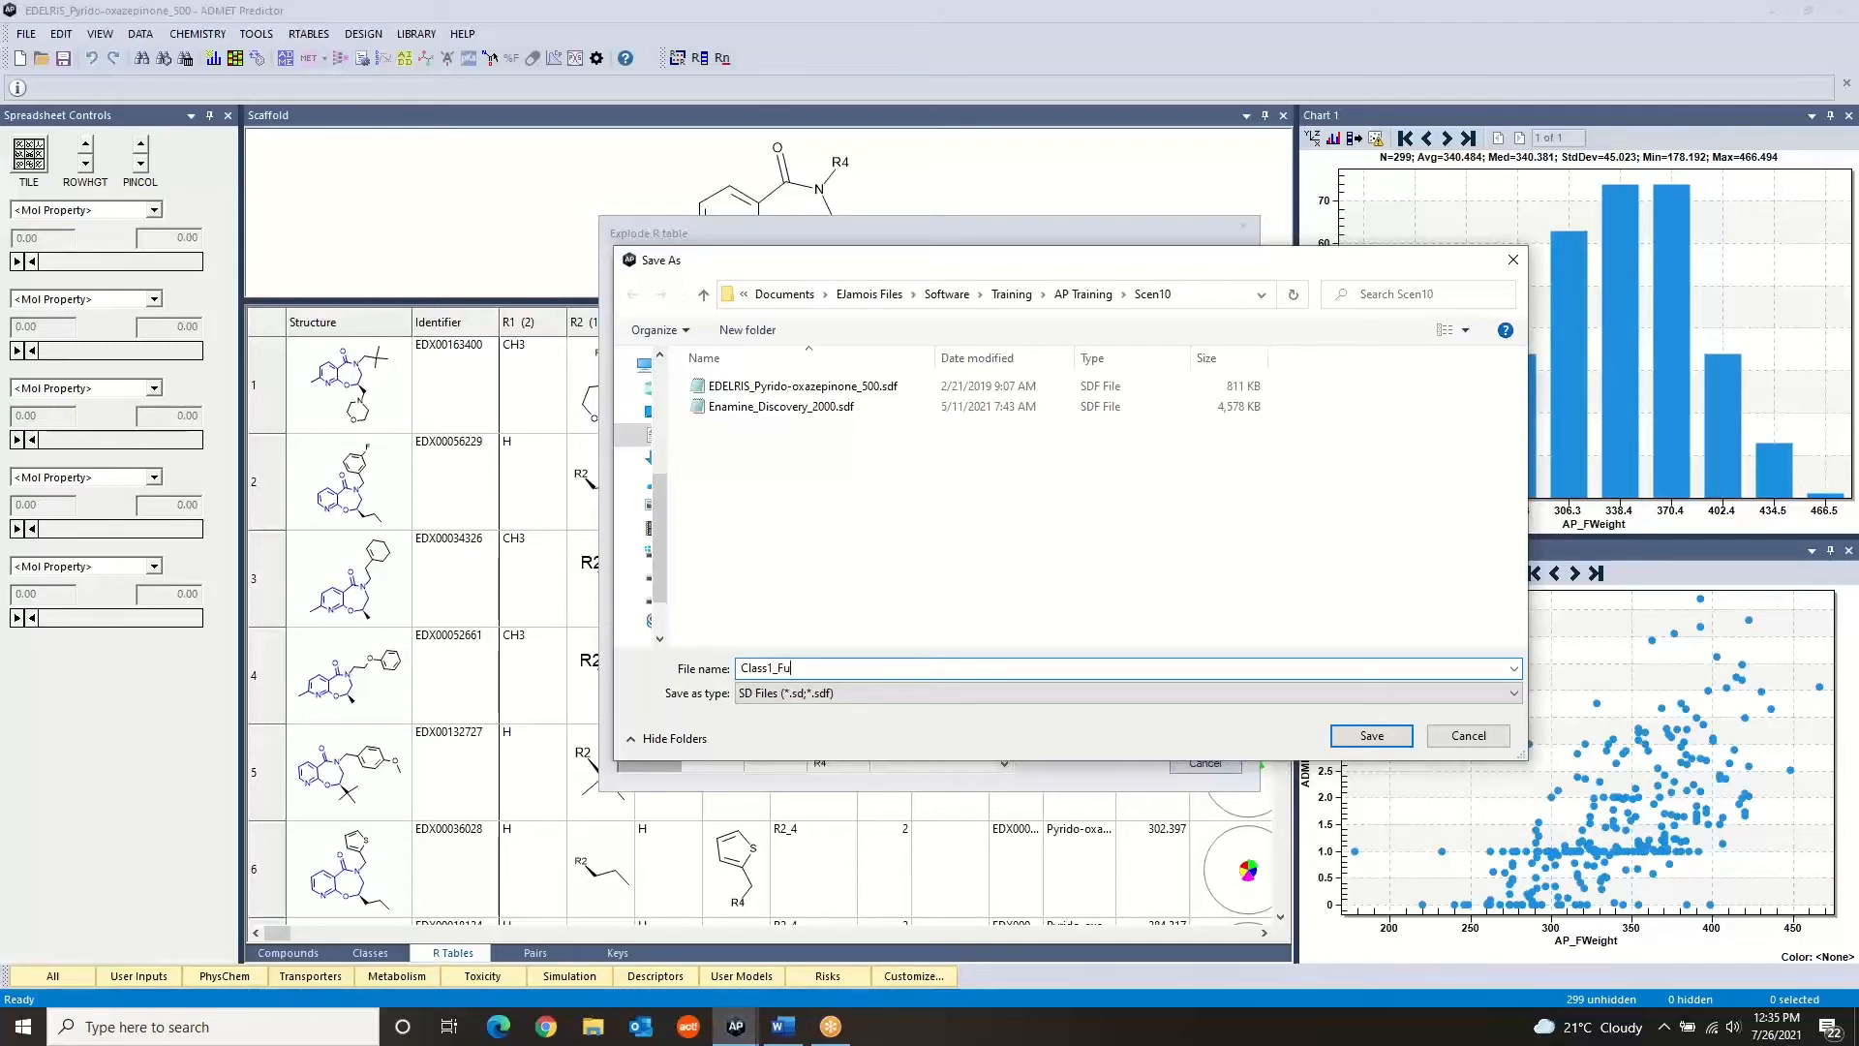
type("ll2600")
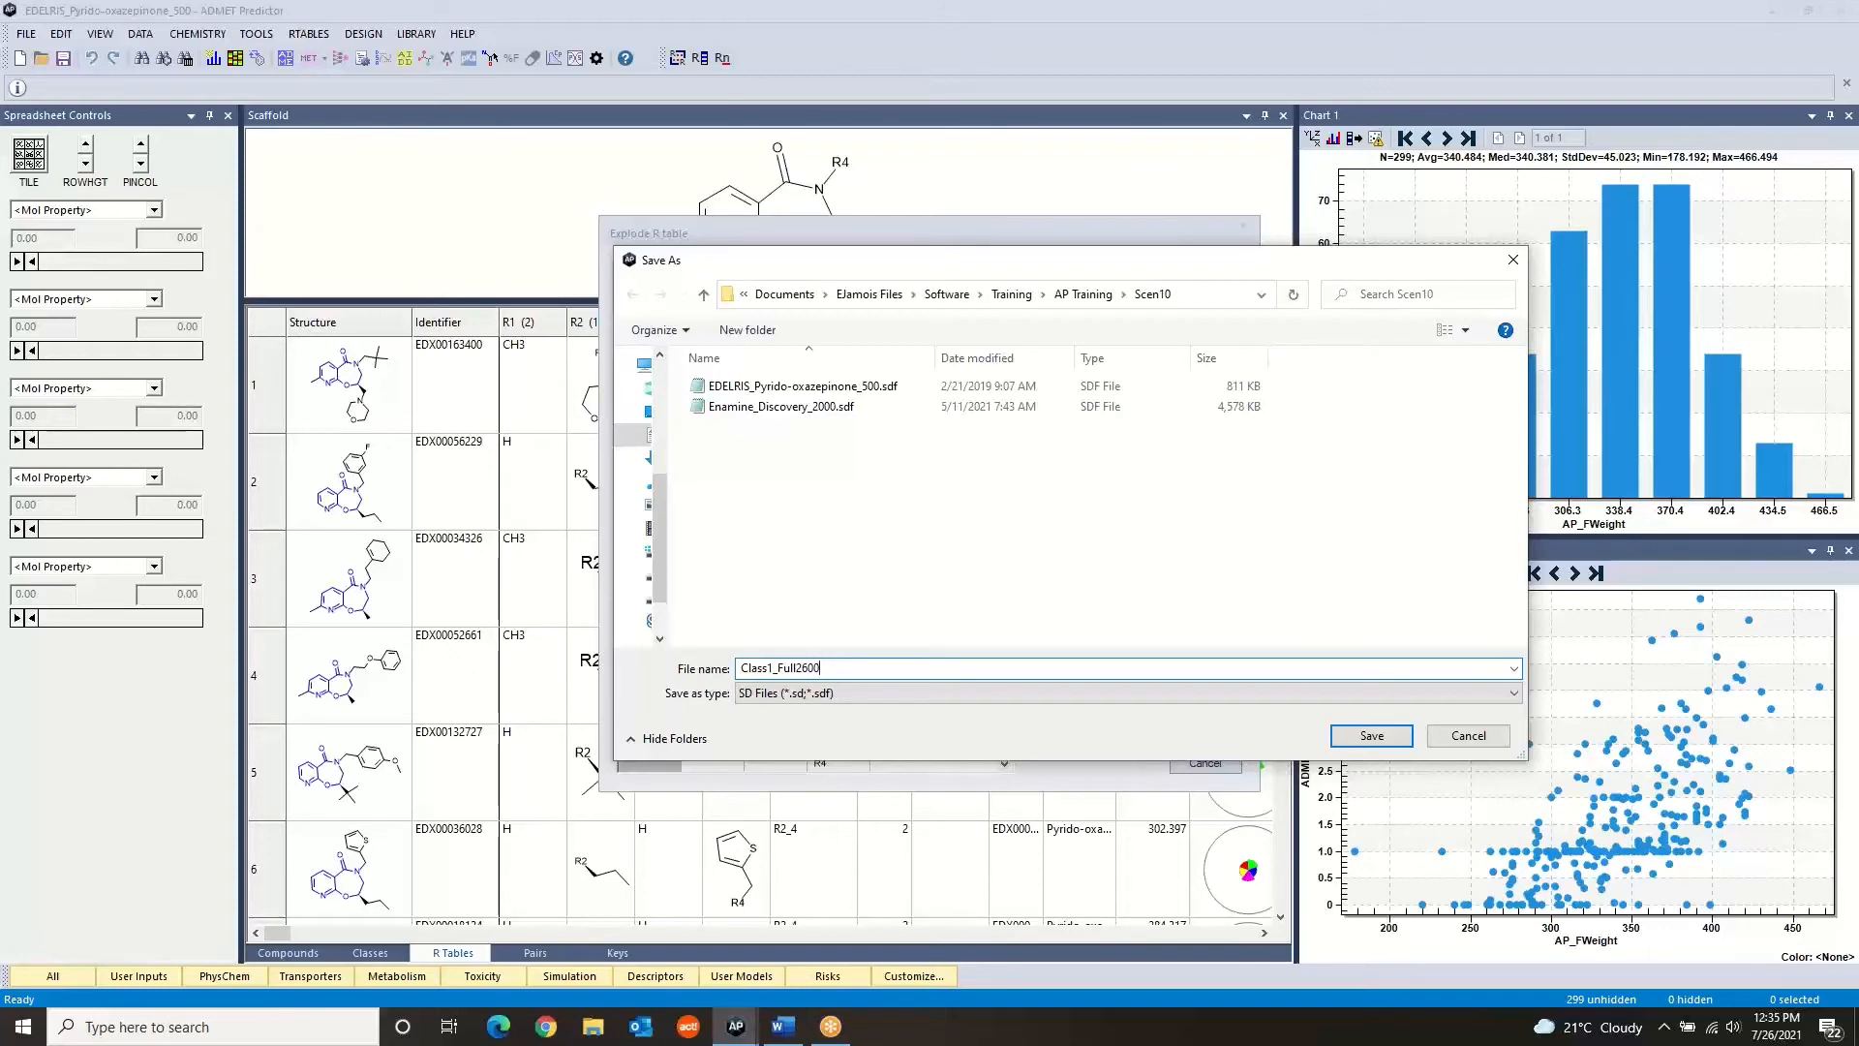
left_click(1372, 736)
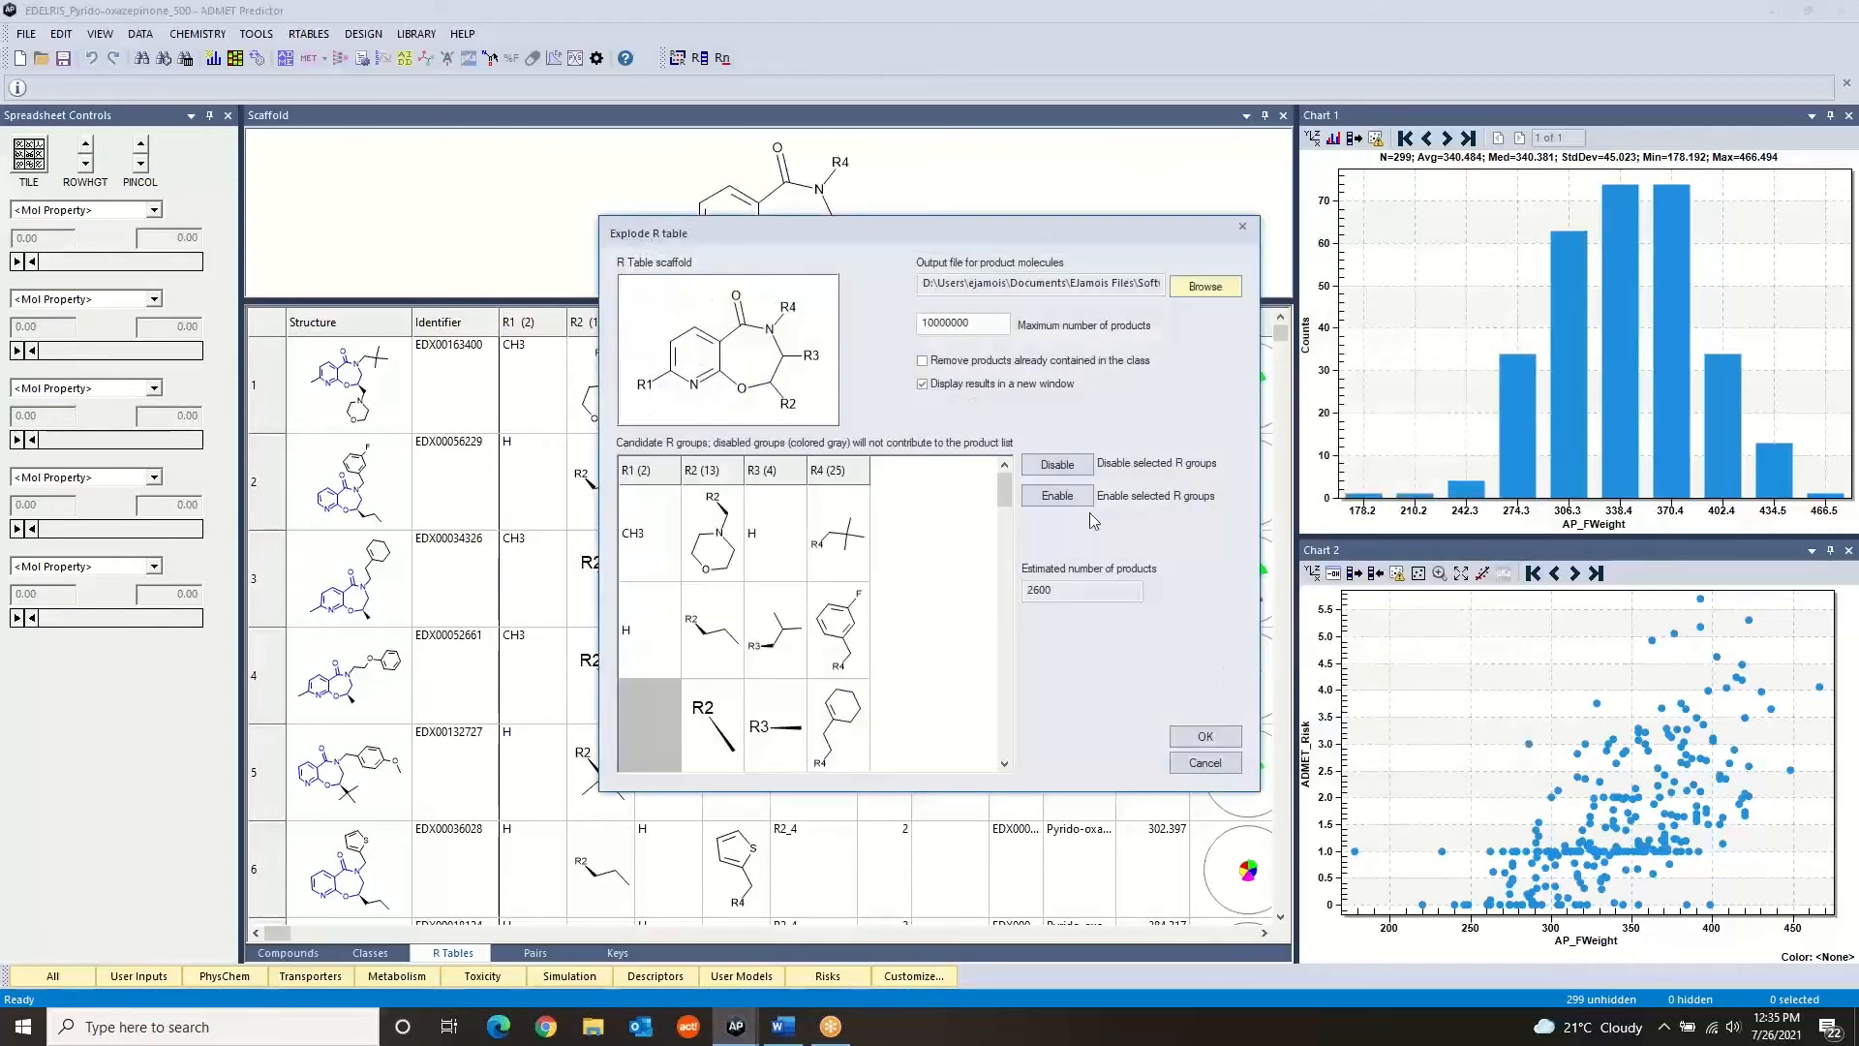
left_click(923, 385)
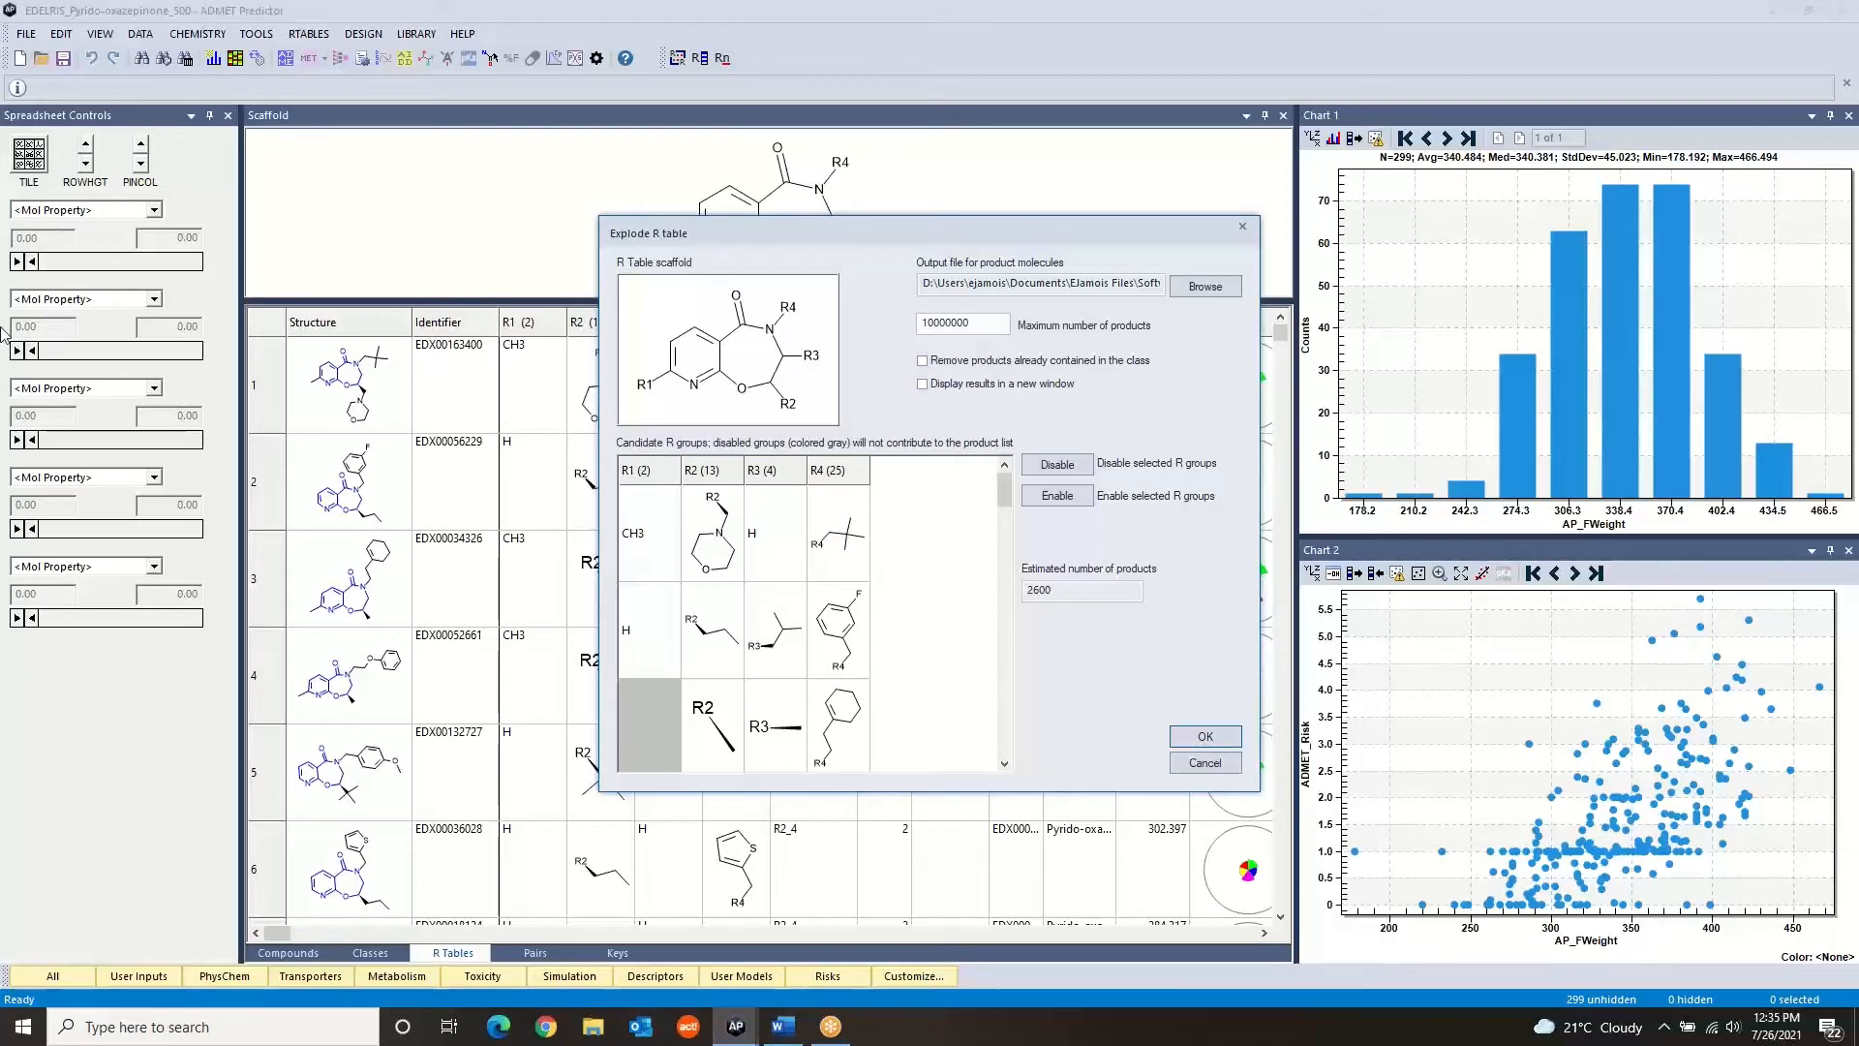
left_click(1176, 740)
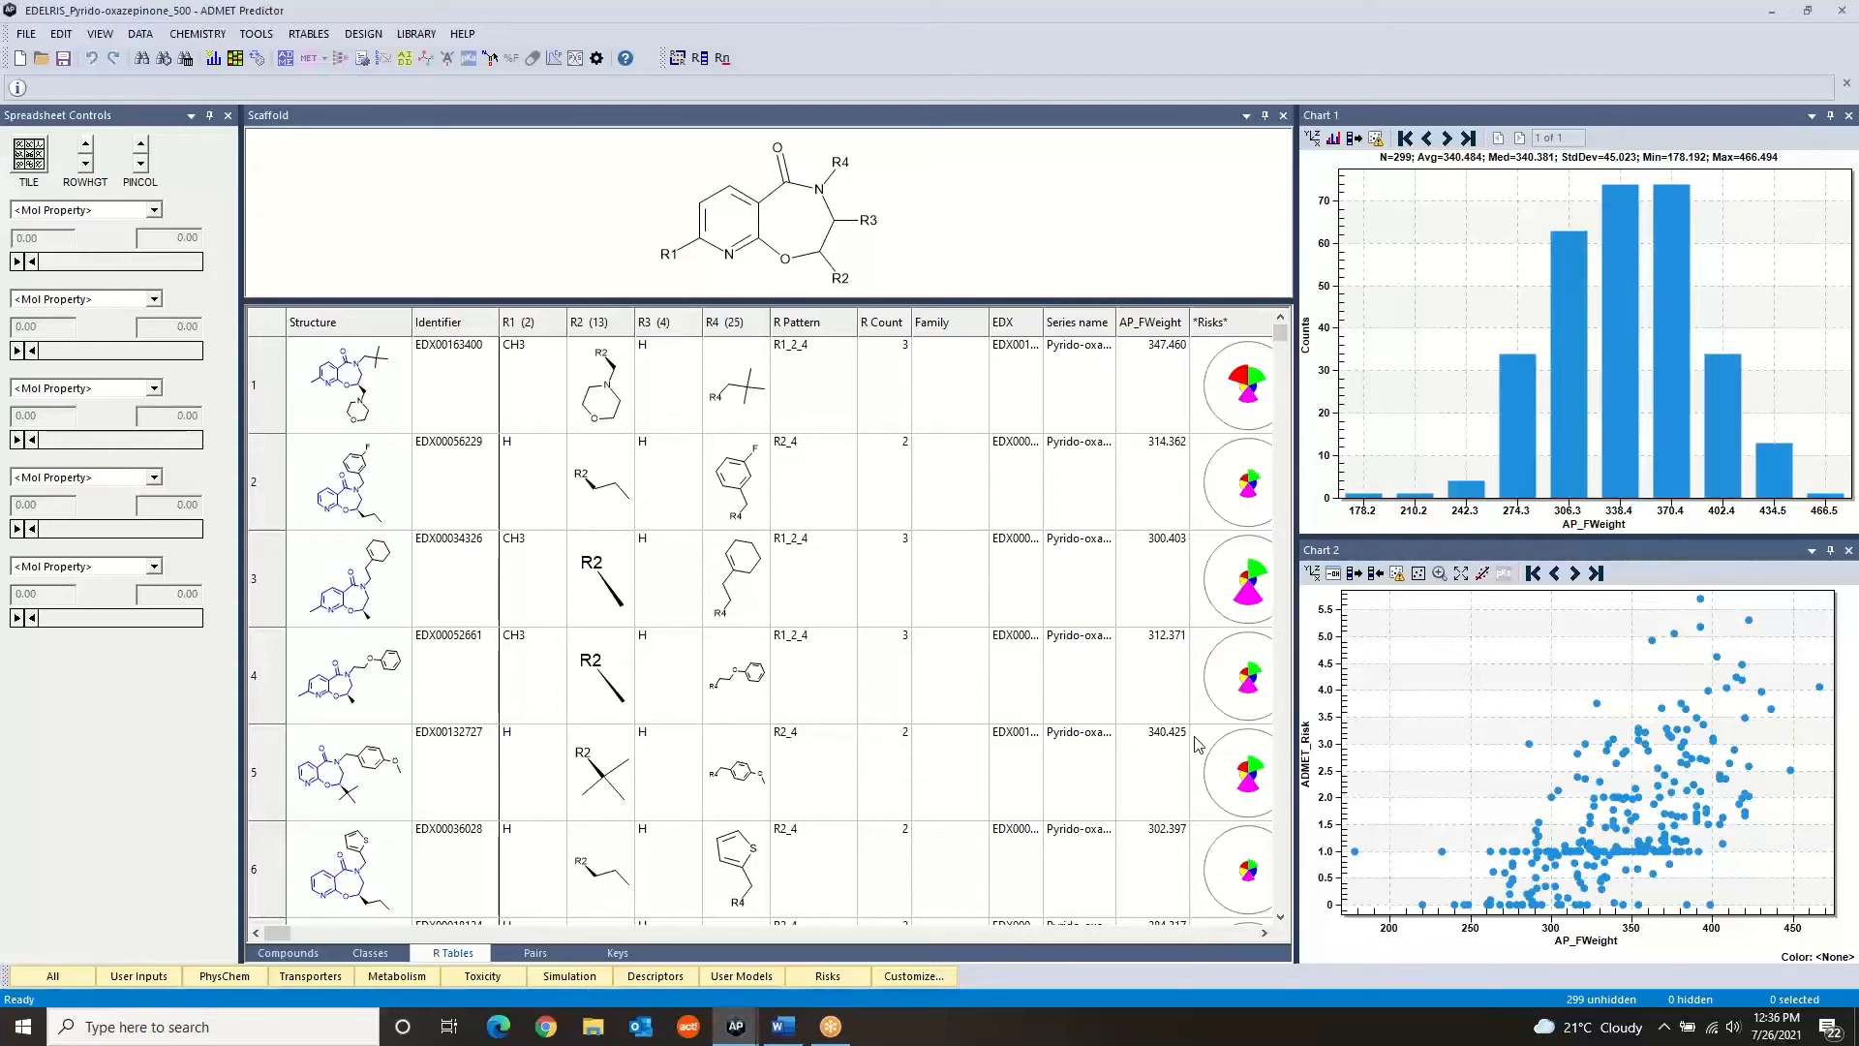
Open the structure file Class1_Full2600.sdf, using Identifier as the compound identifier field and loading all compound attributes
mouse_move(1225, 383)
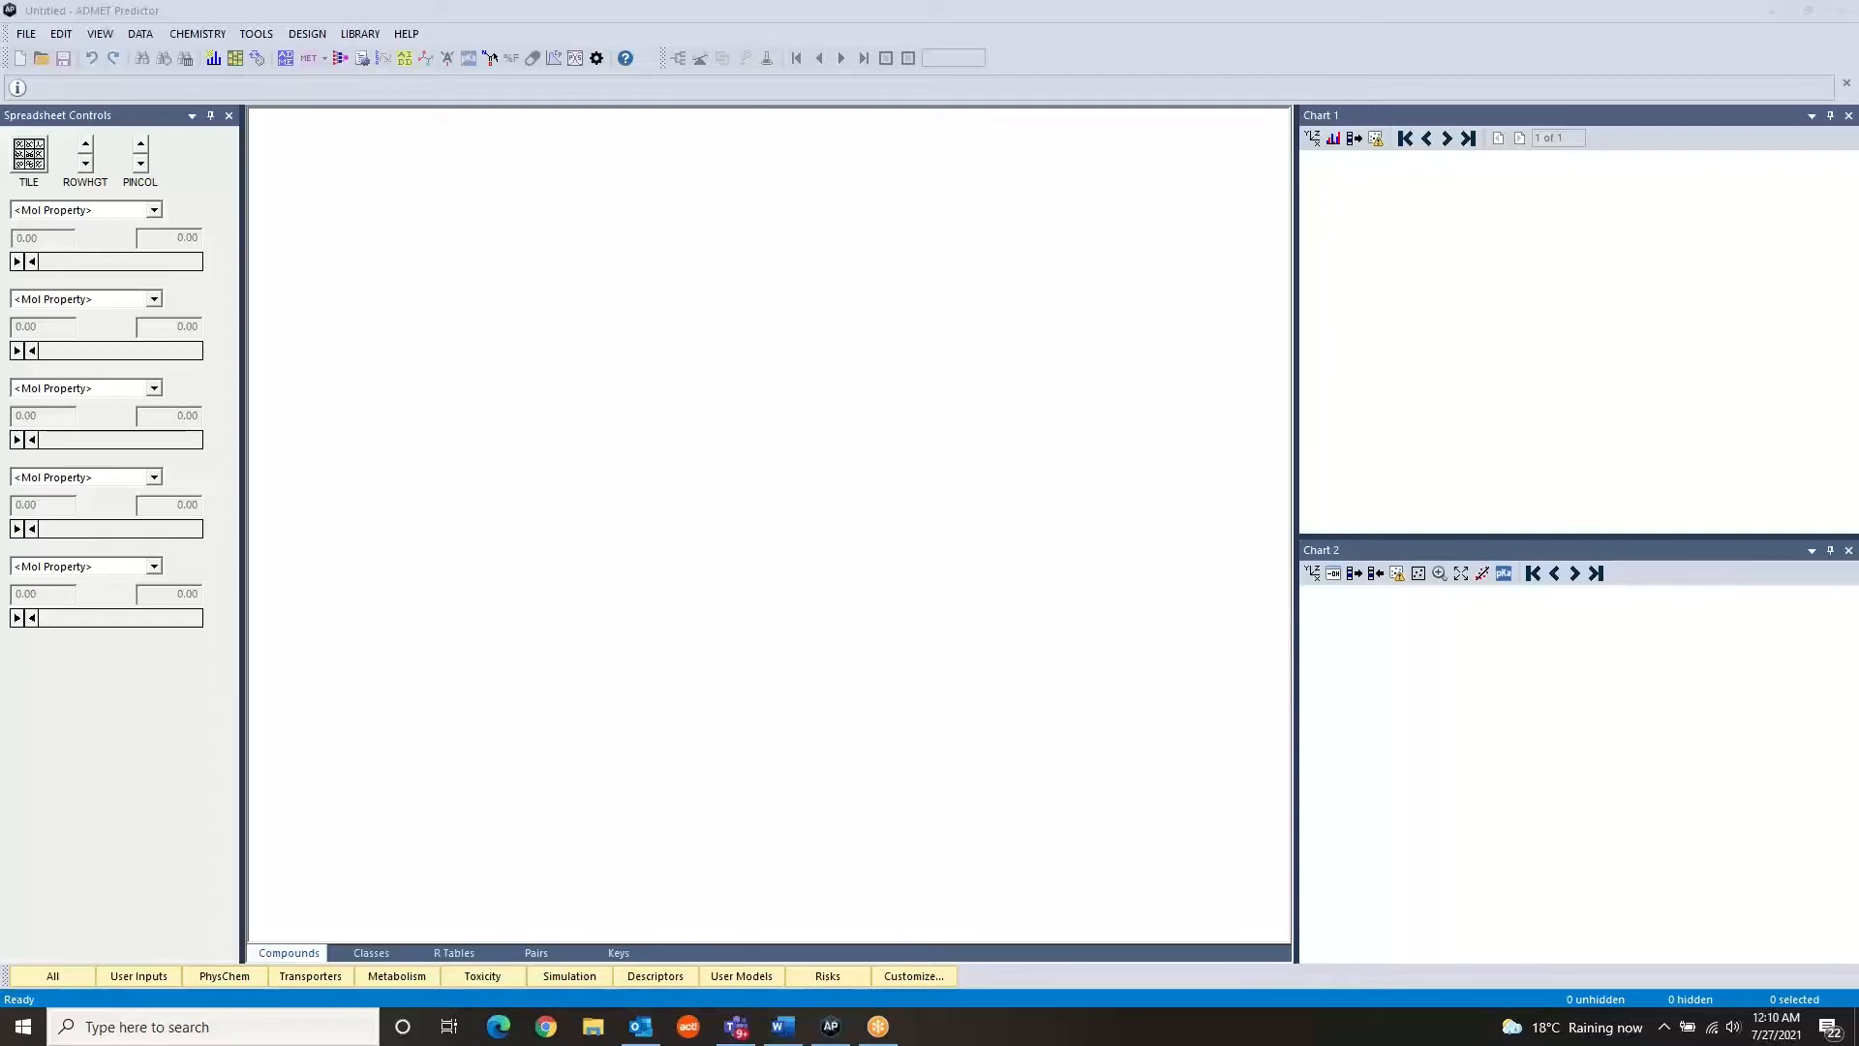
left_click(26, 34)
left_click(44, 72)
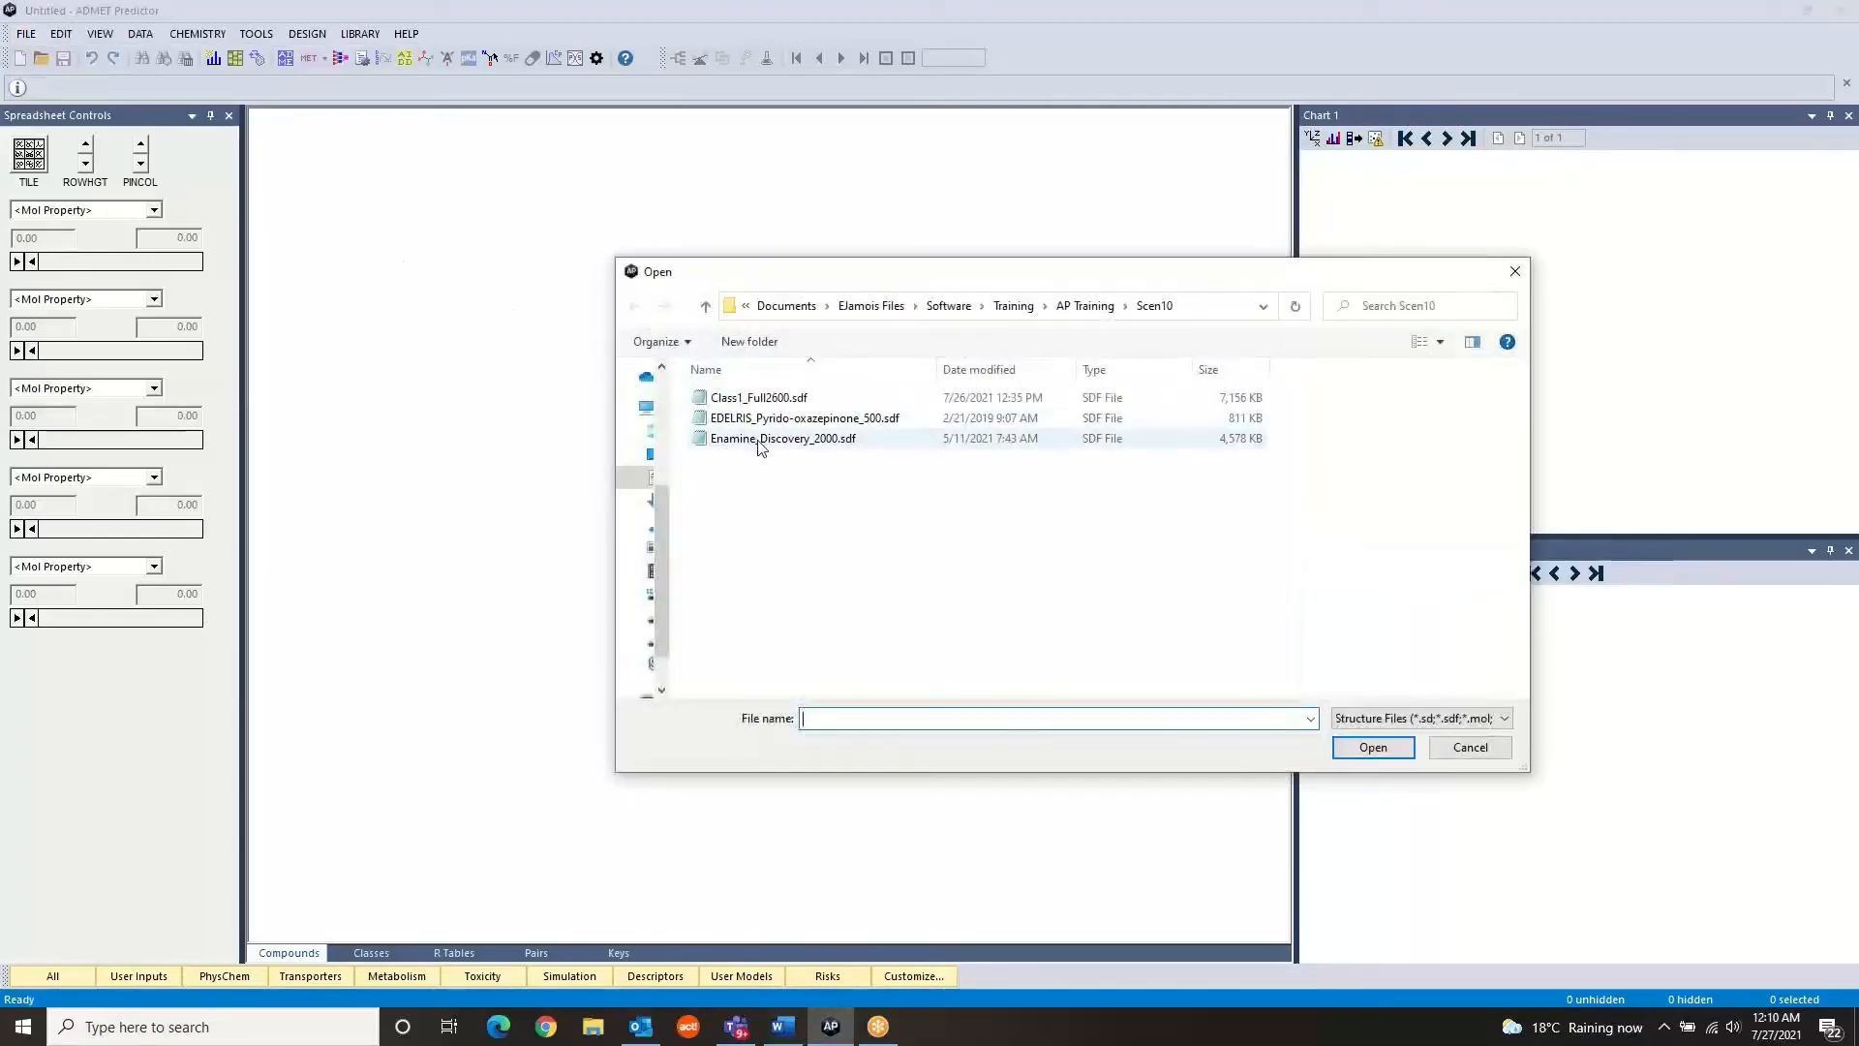
left_click(768, 402)
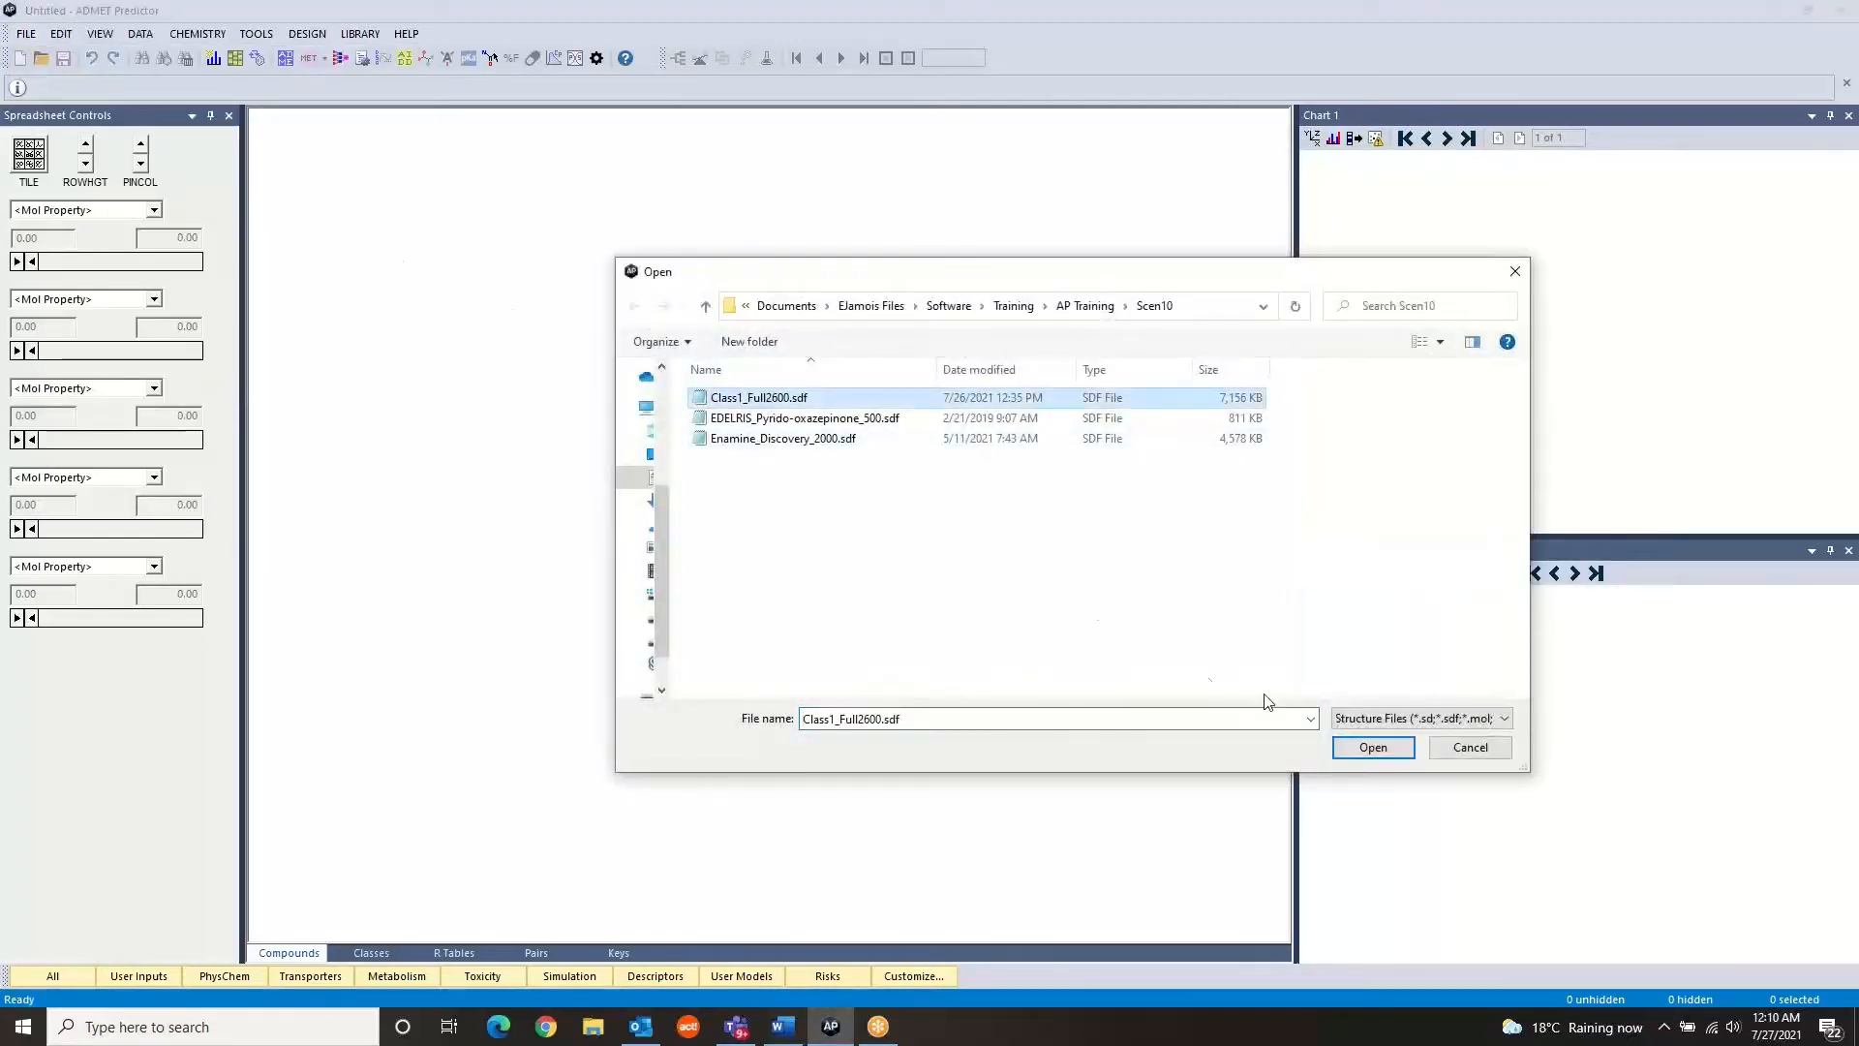
left_click(1373, 746)
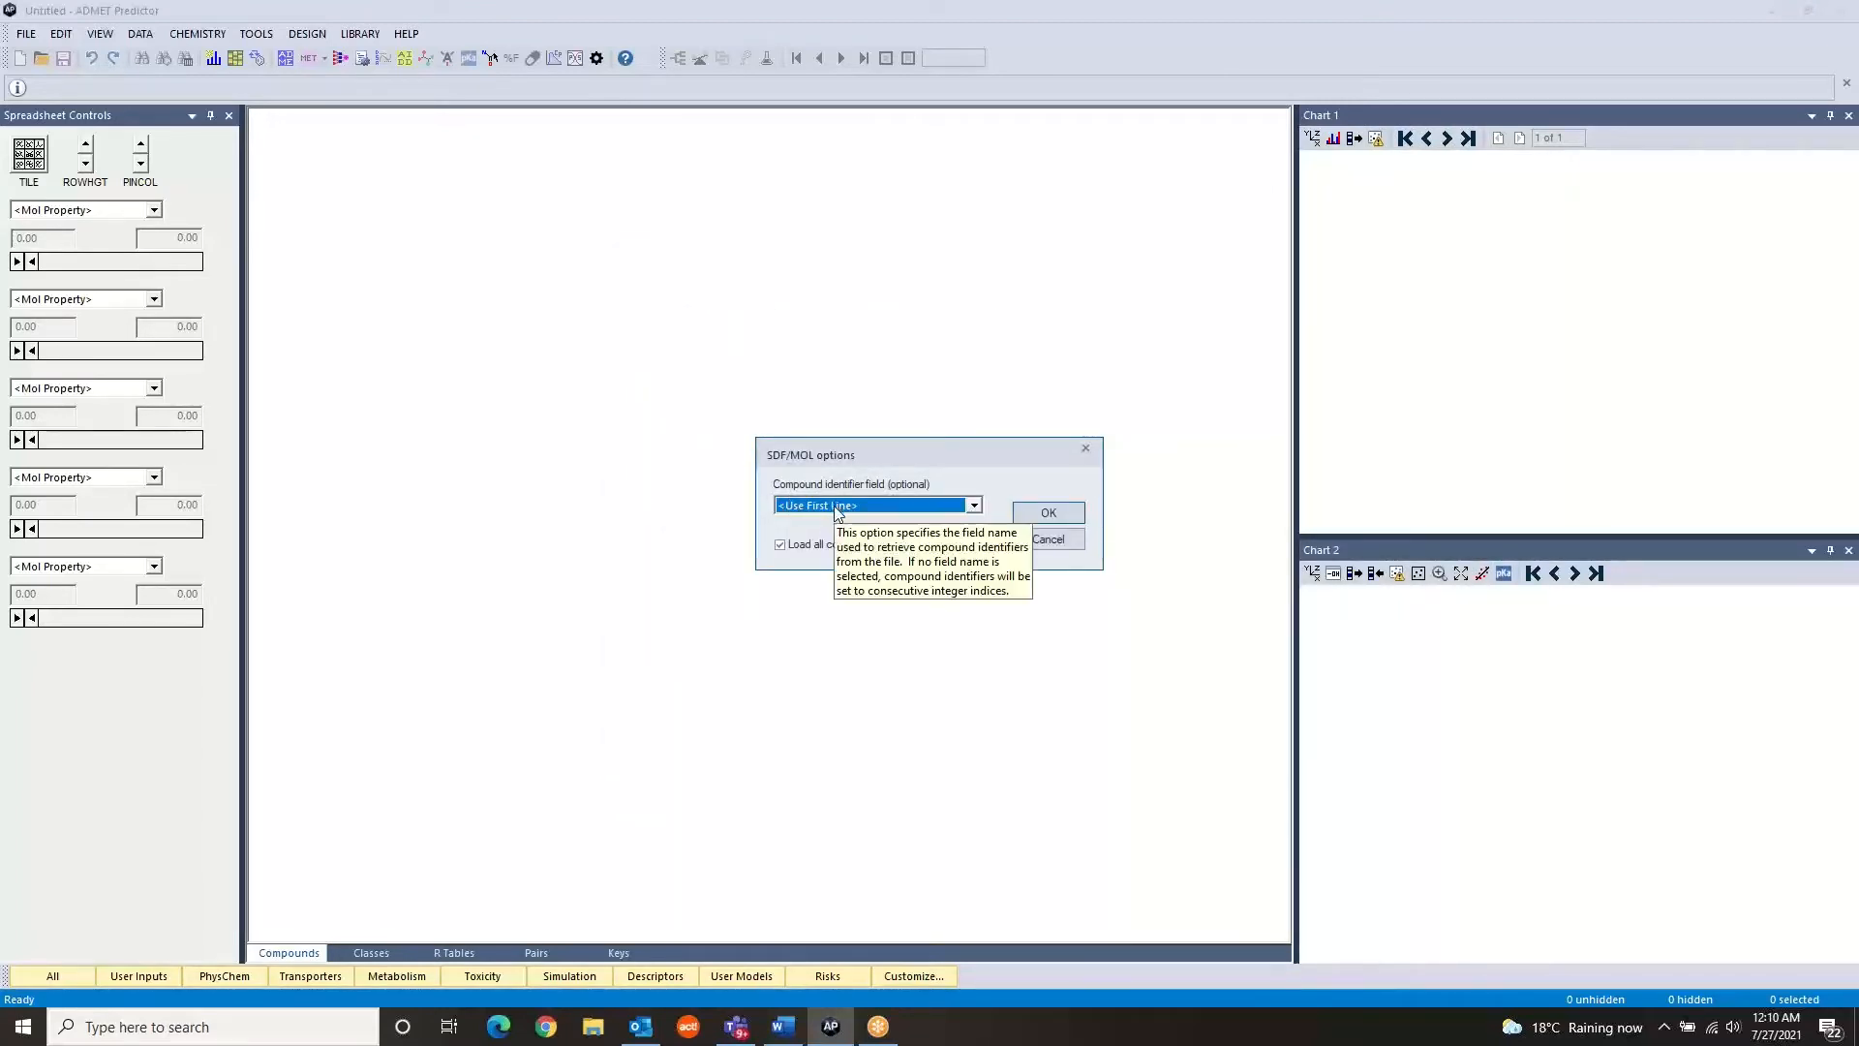
left_click(838, 508)
left_click(840, 548)
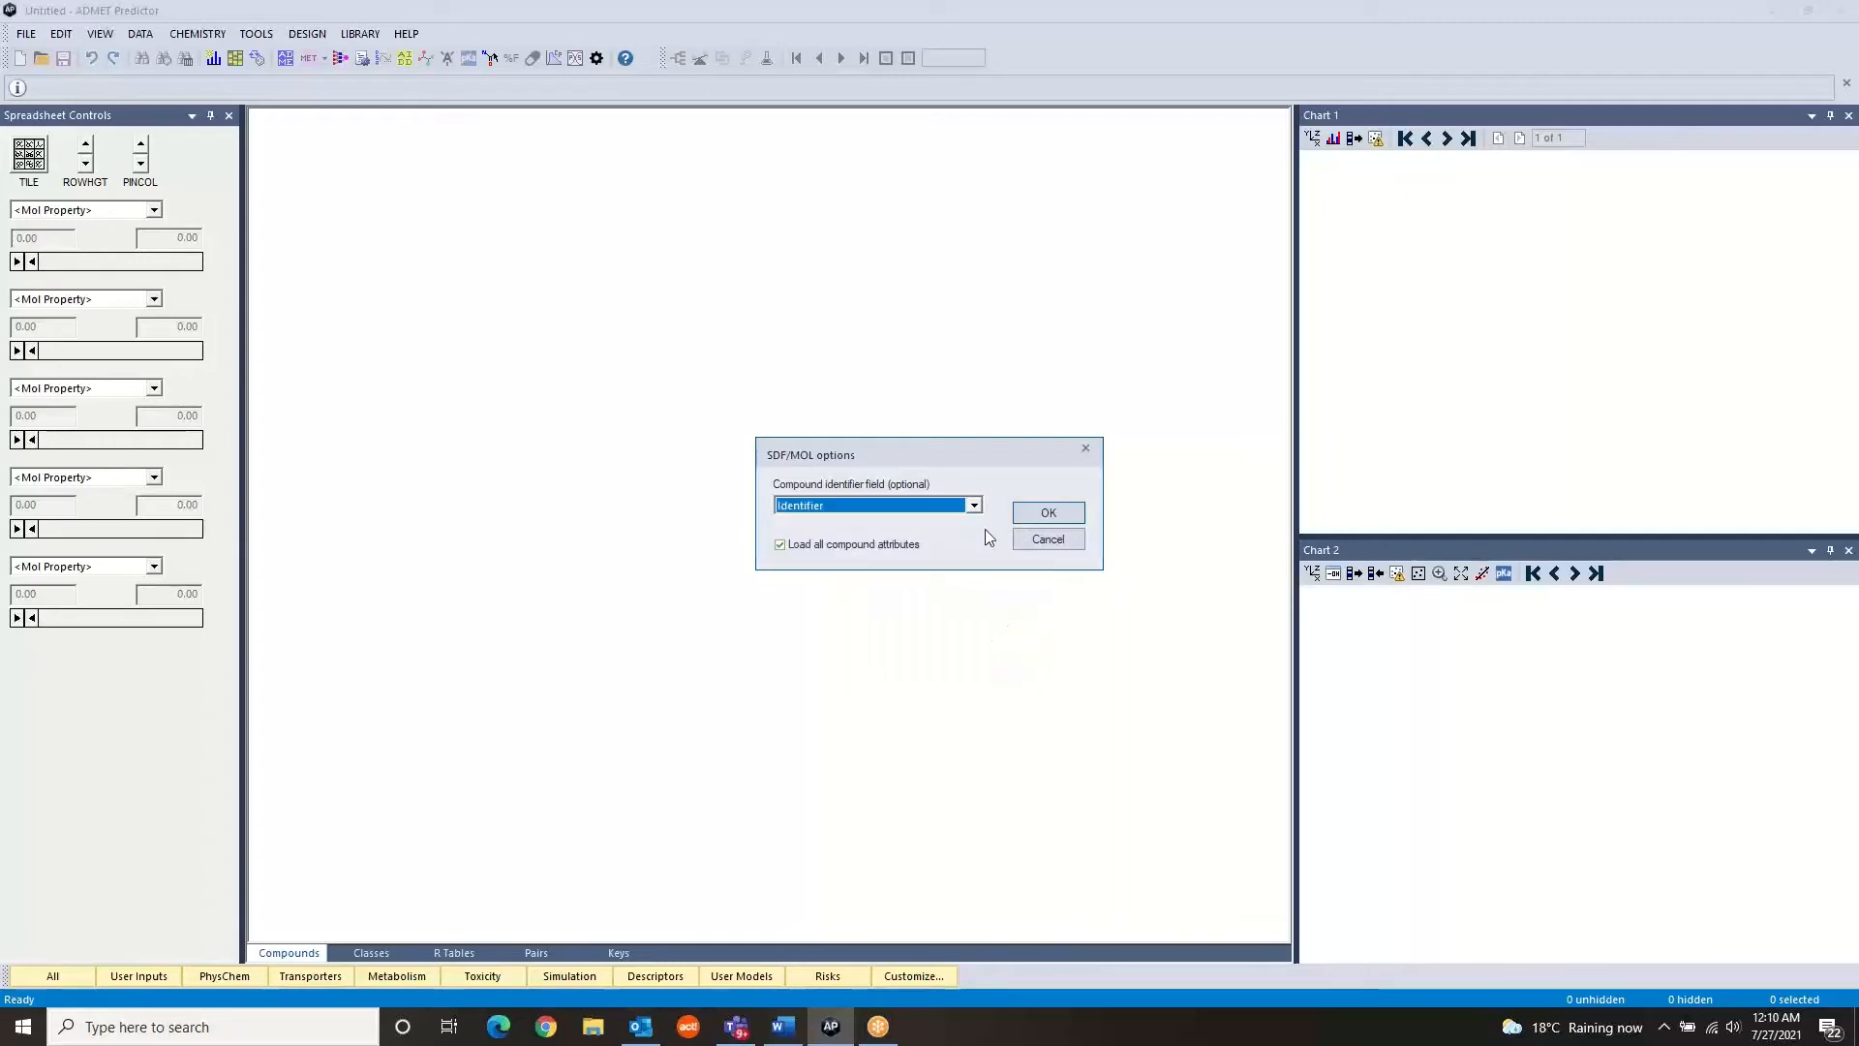
left_click(1036, 516)
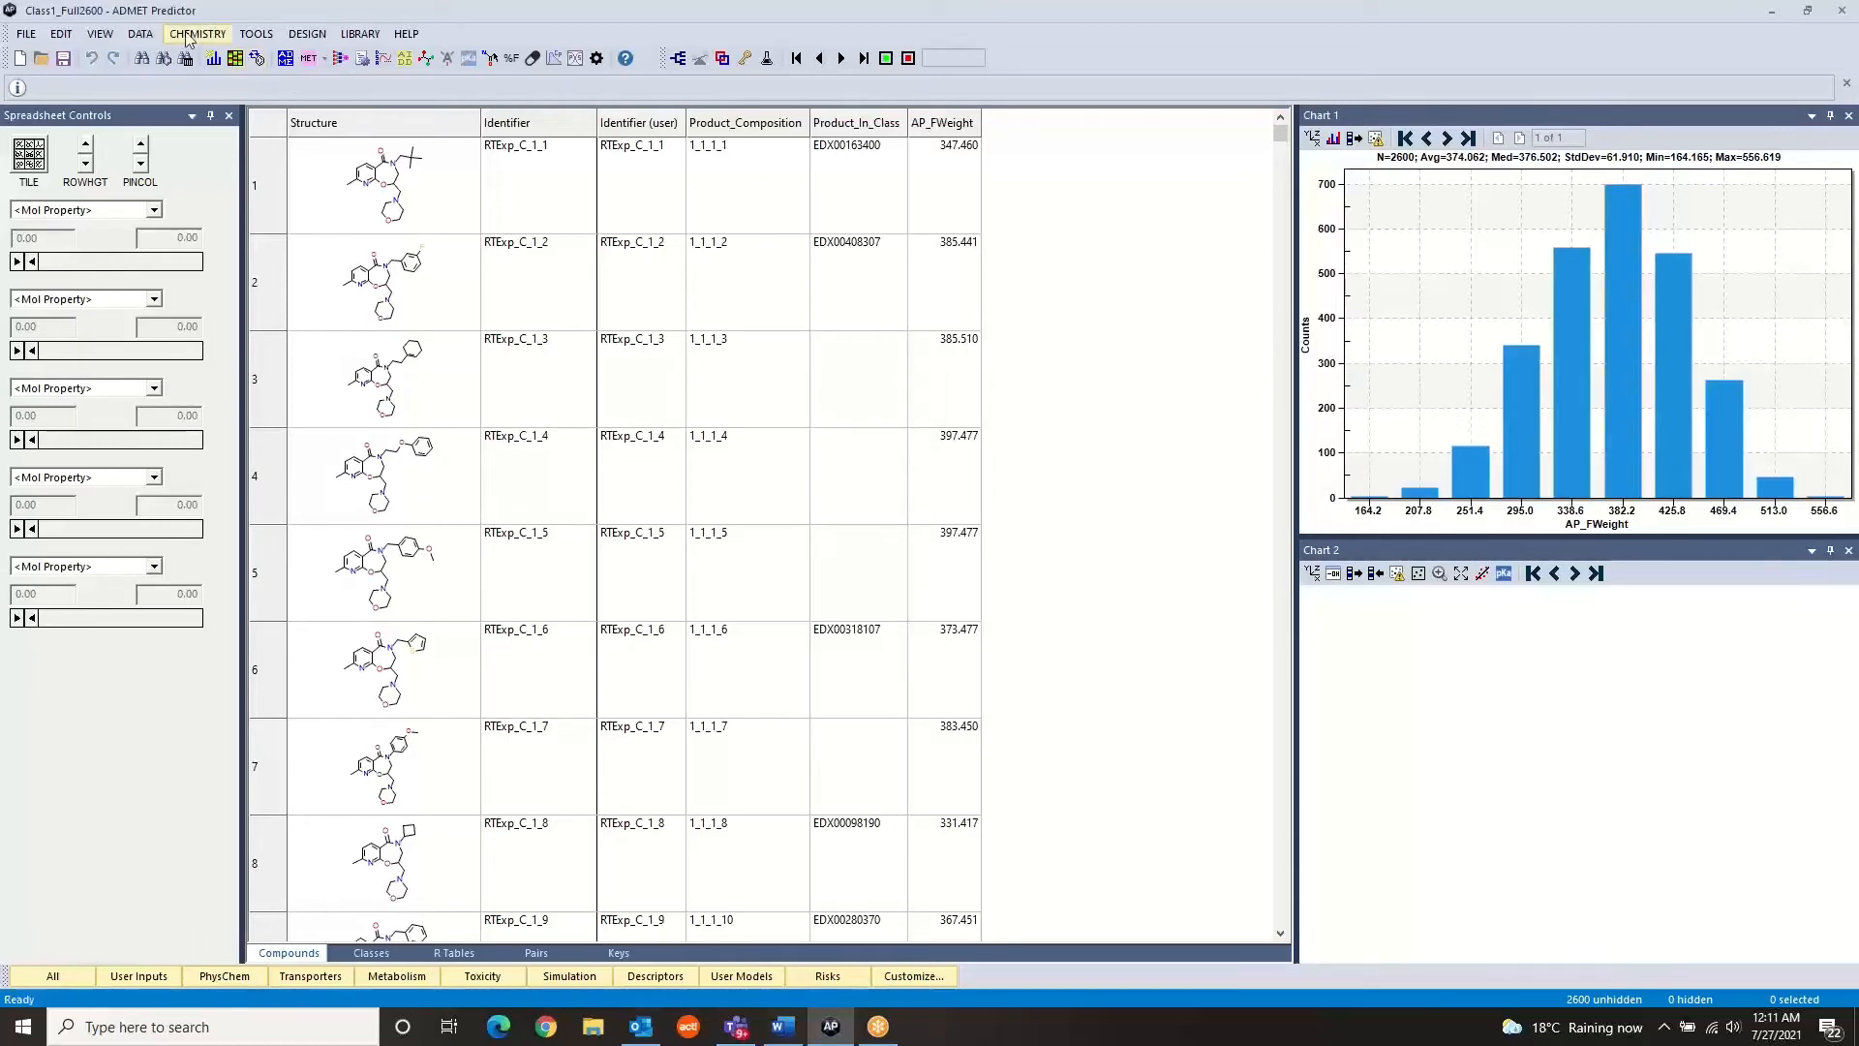
Calculate physicochemical, transporter, metabolism, toxicity and modeling descriptor properties at pH 7.4 for the loaded compounds, and return to the first spreadsheet columns
left_click(142, 39)
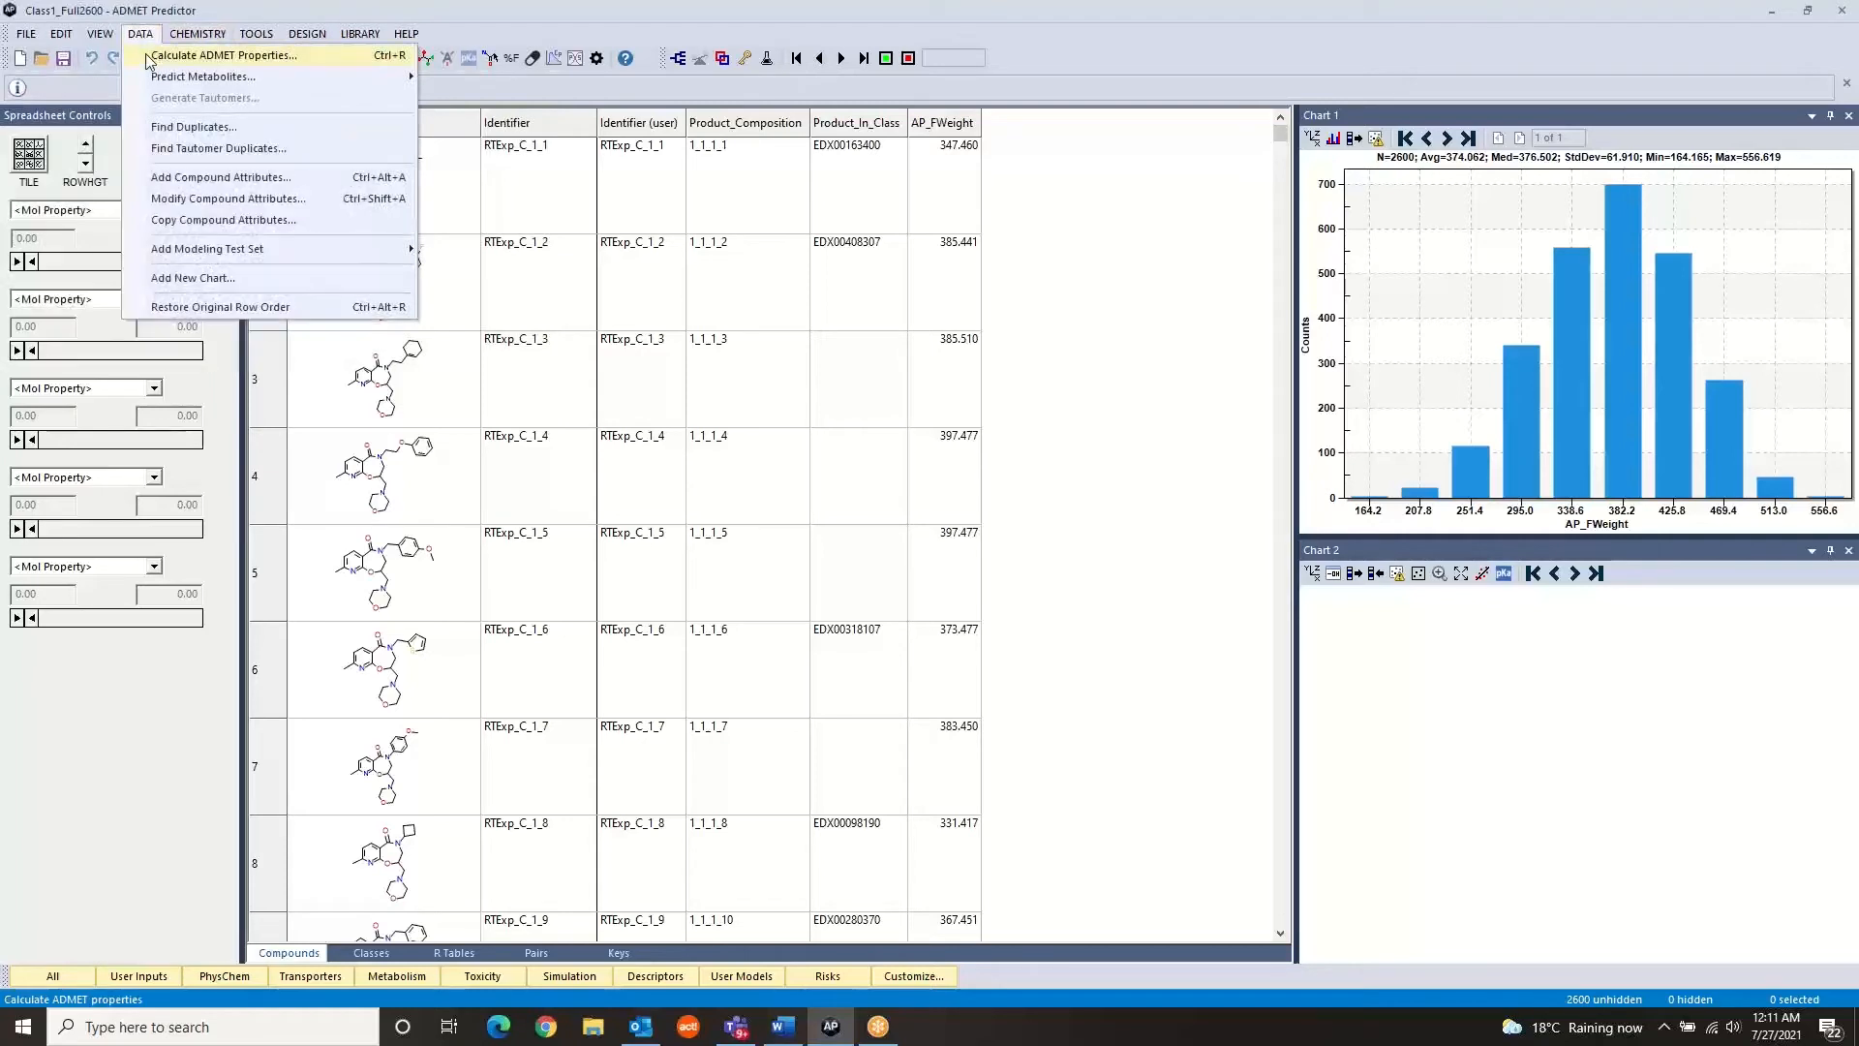
left_click(149, 58)
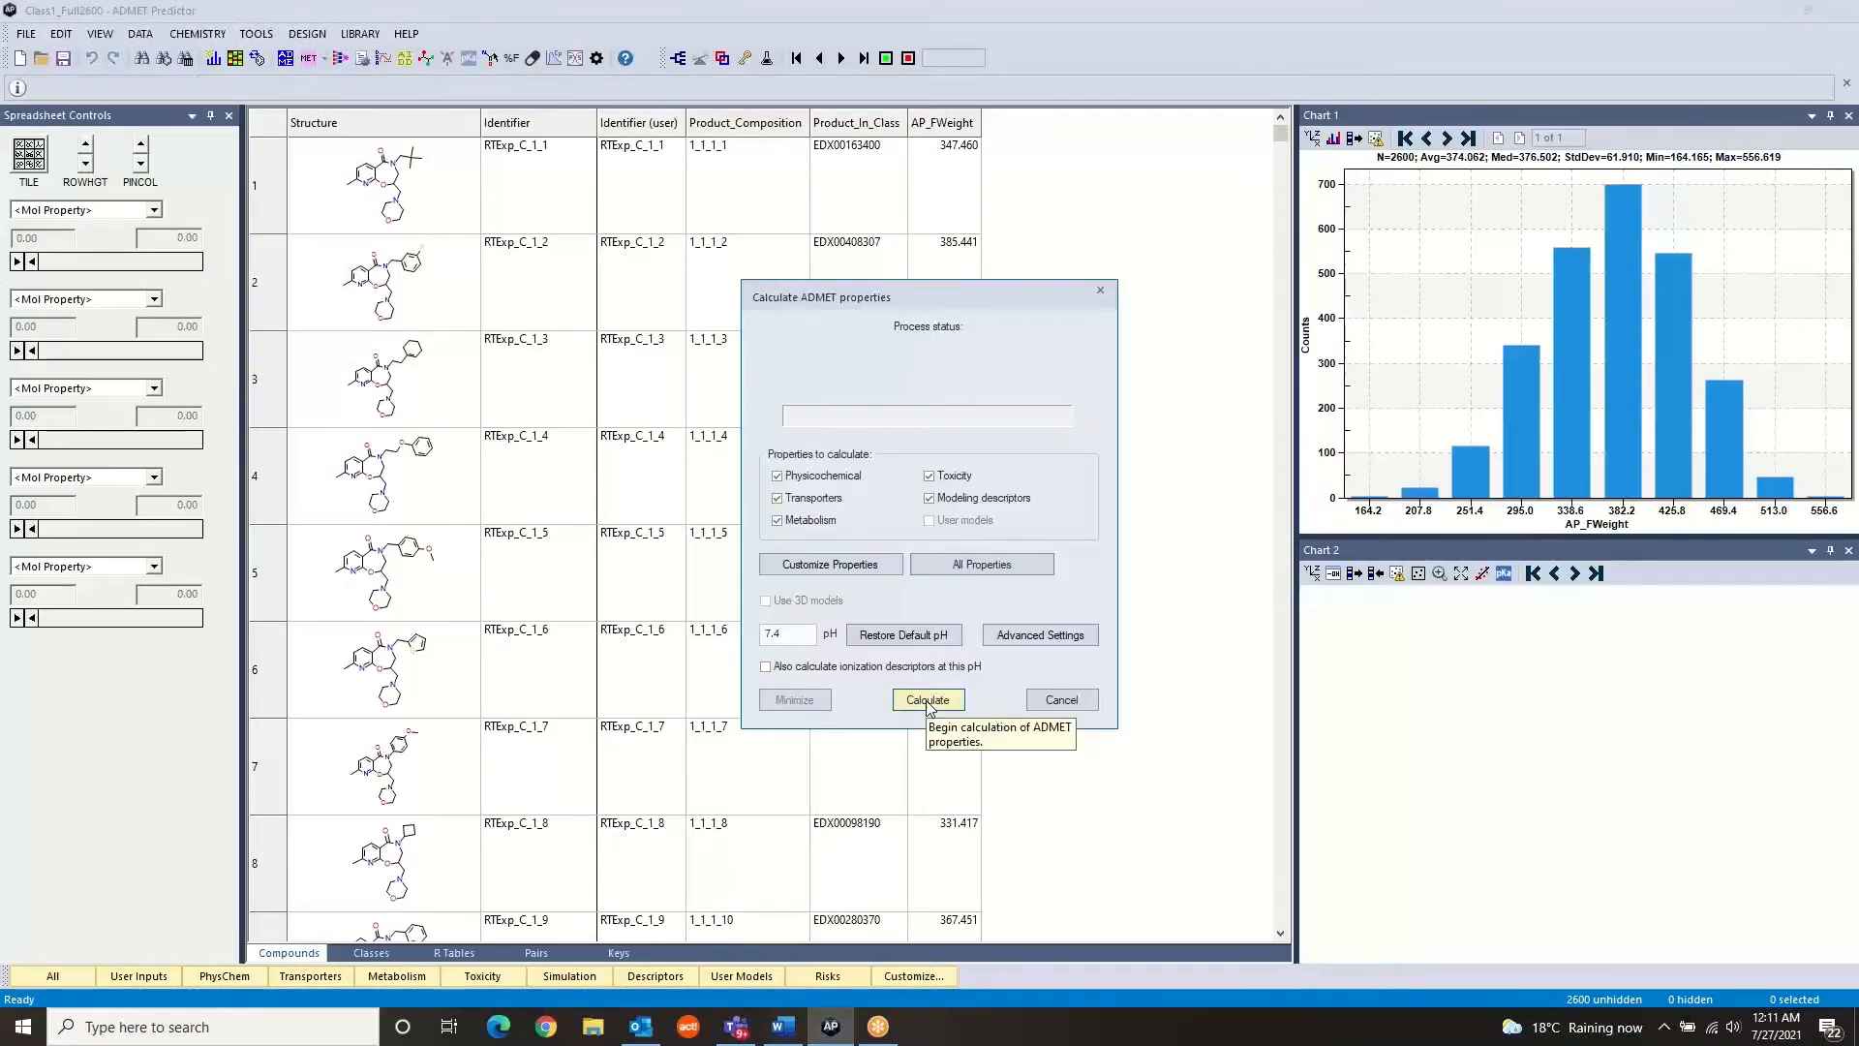
left_click(926, 702)
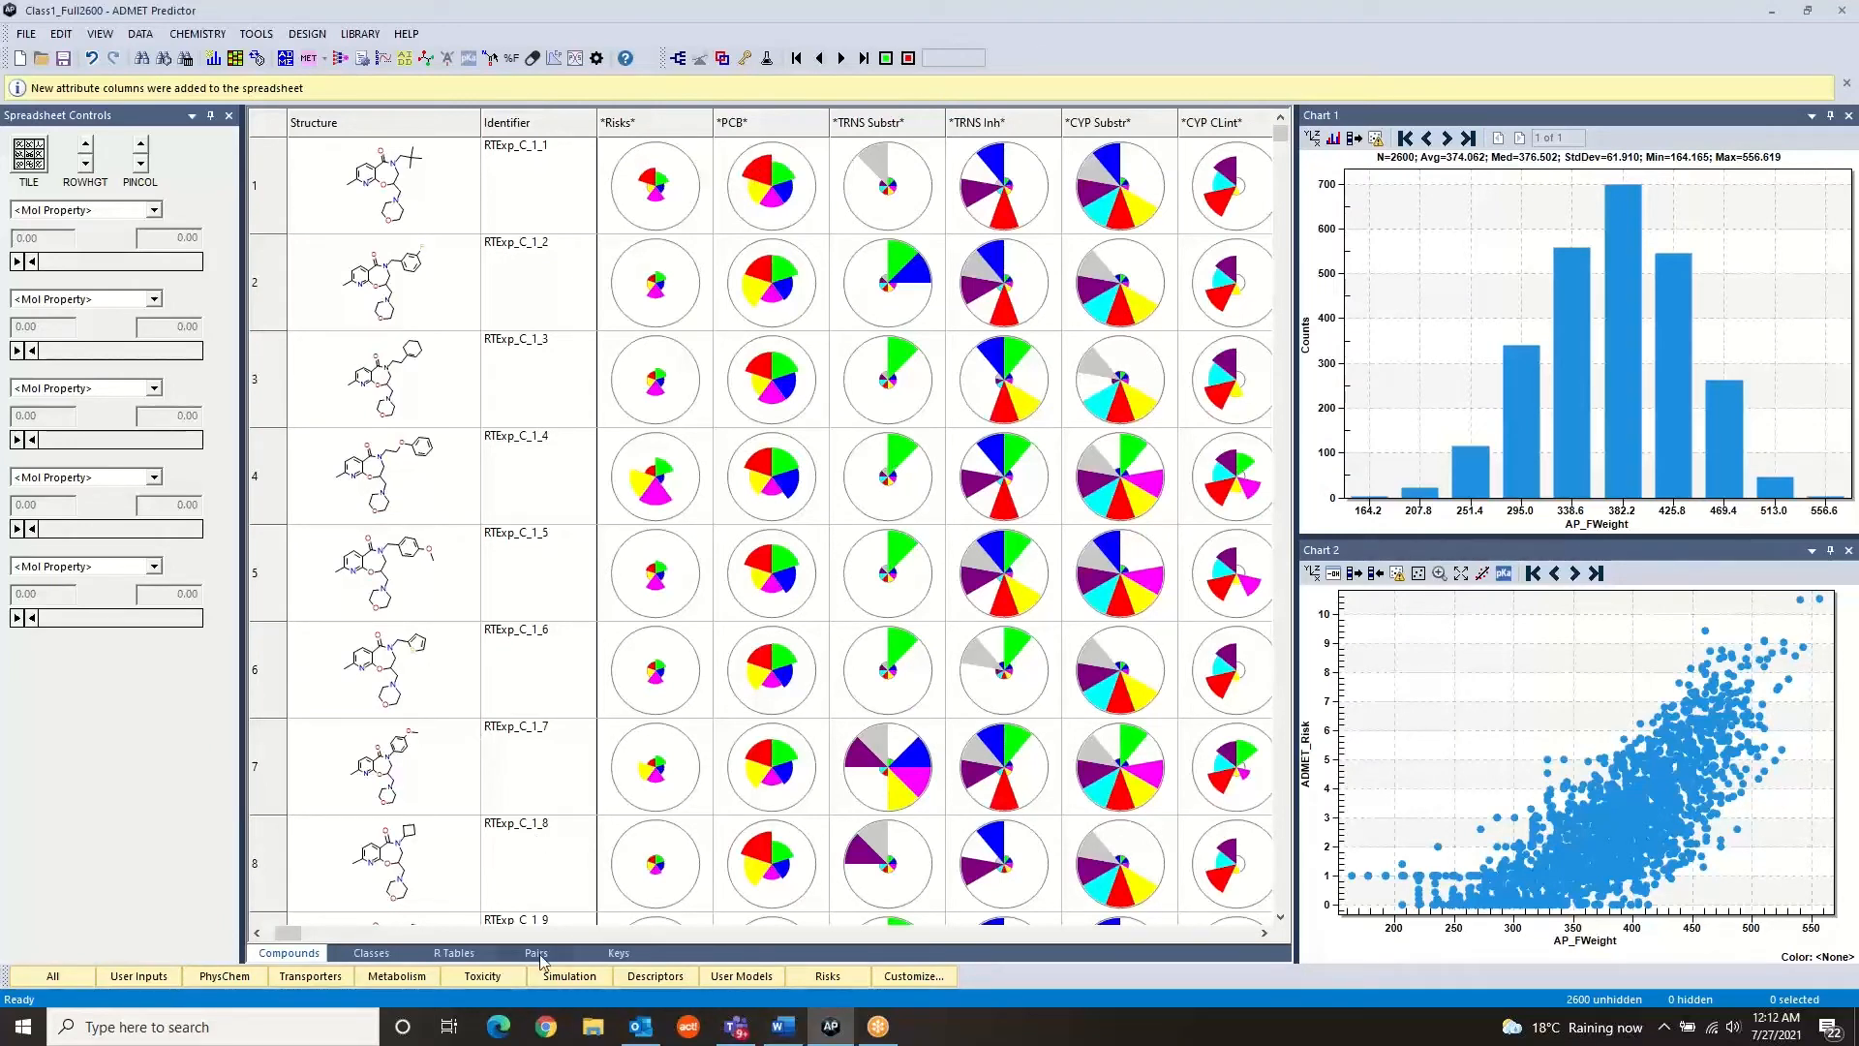
left_click(257, 933)
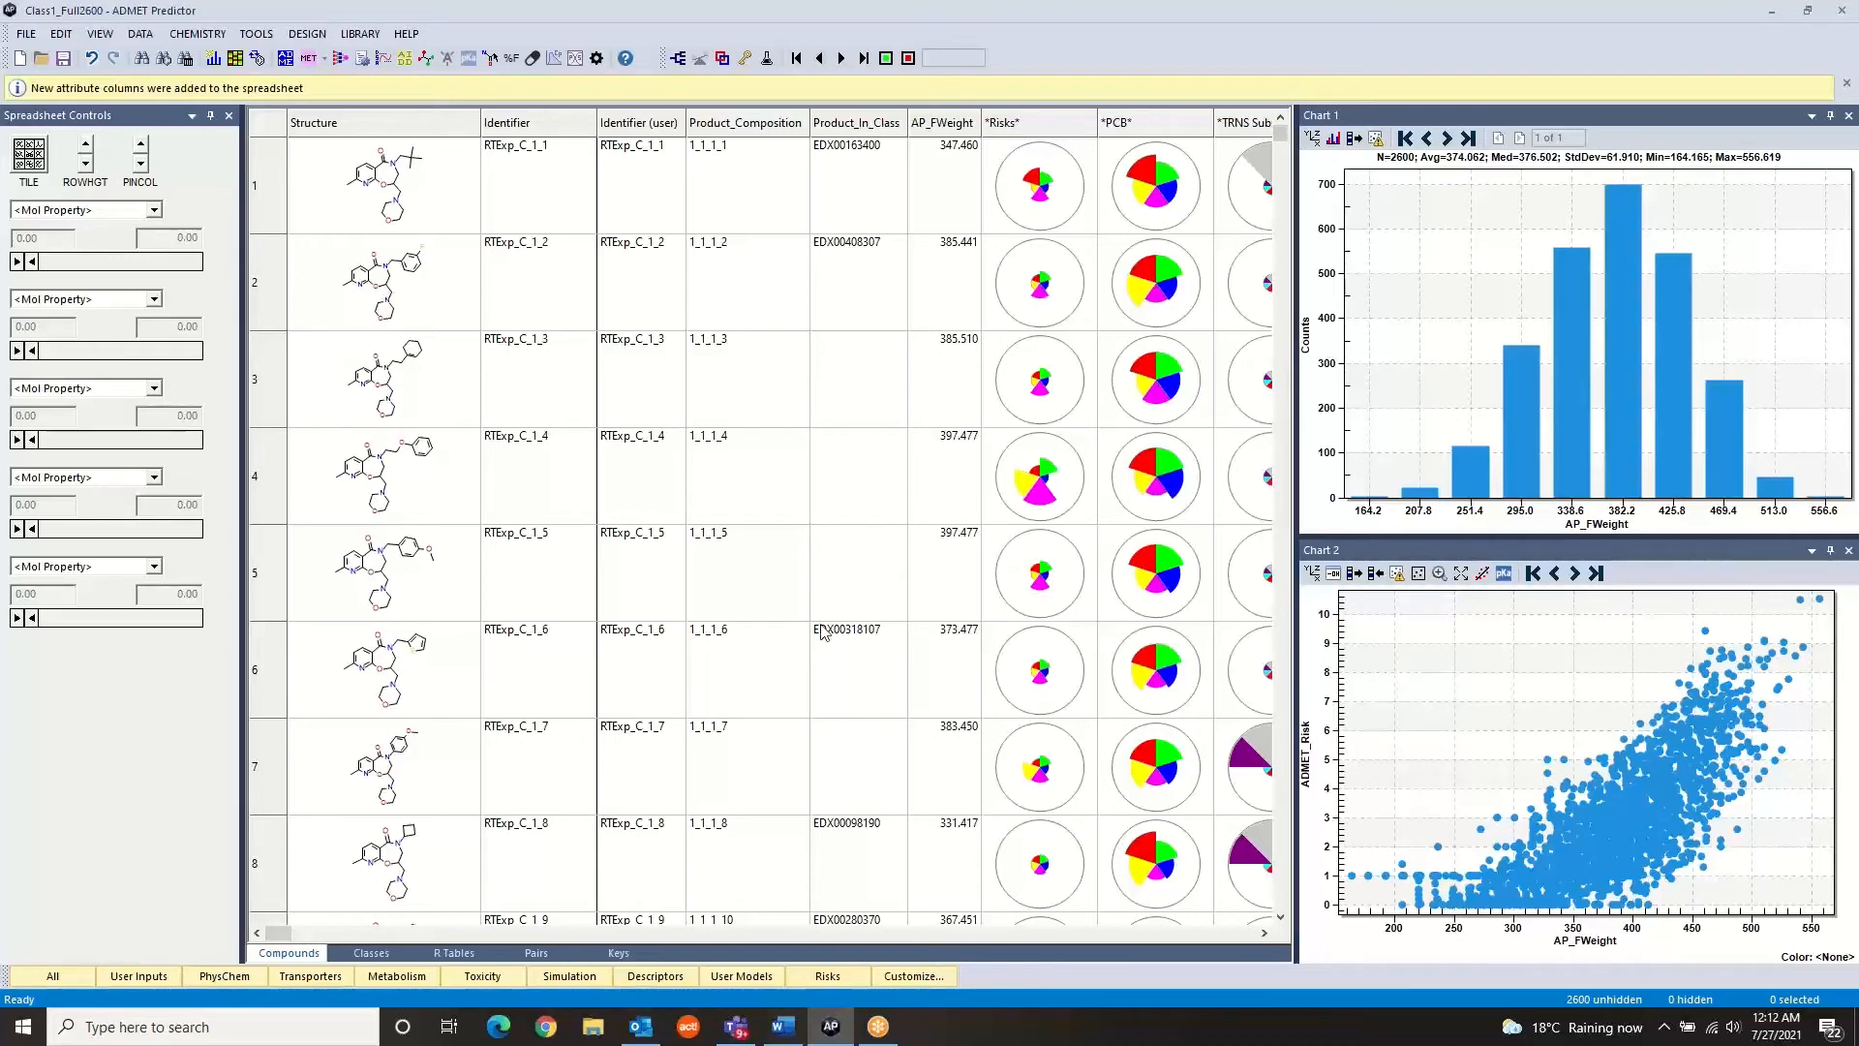
Change the Chart 1 histogram to show S+Sw on a log scale with 10 bins
left_click(1313, 141)
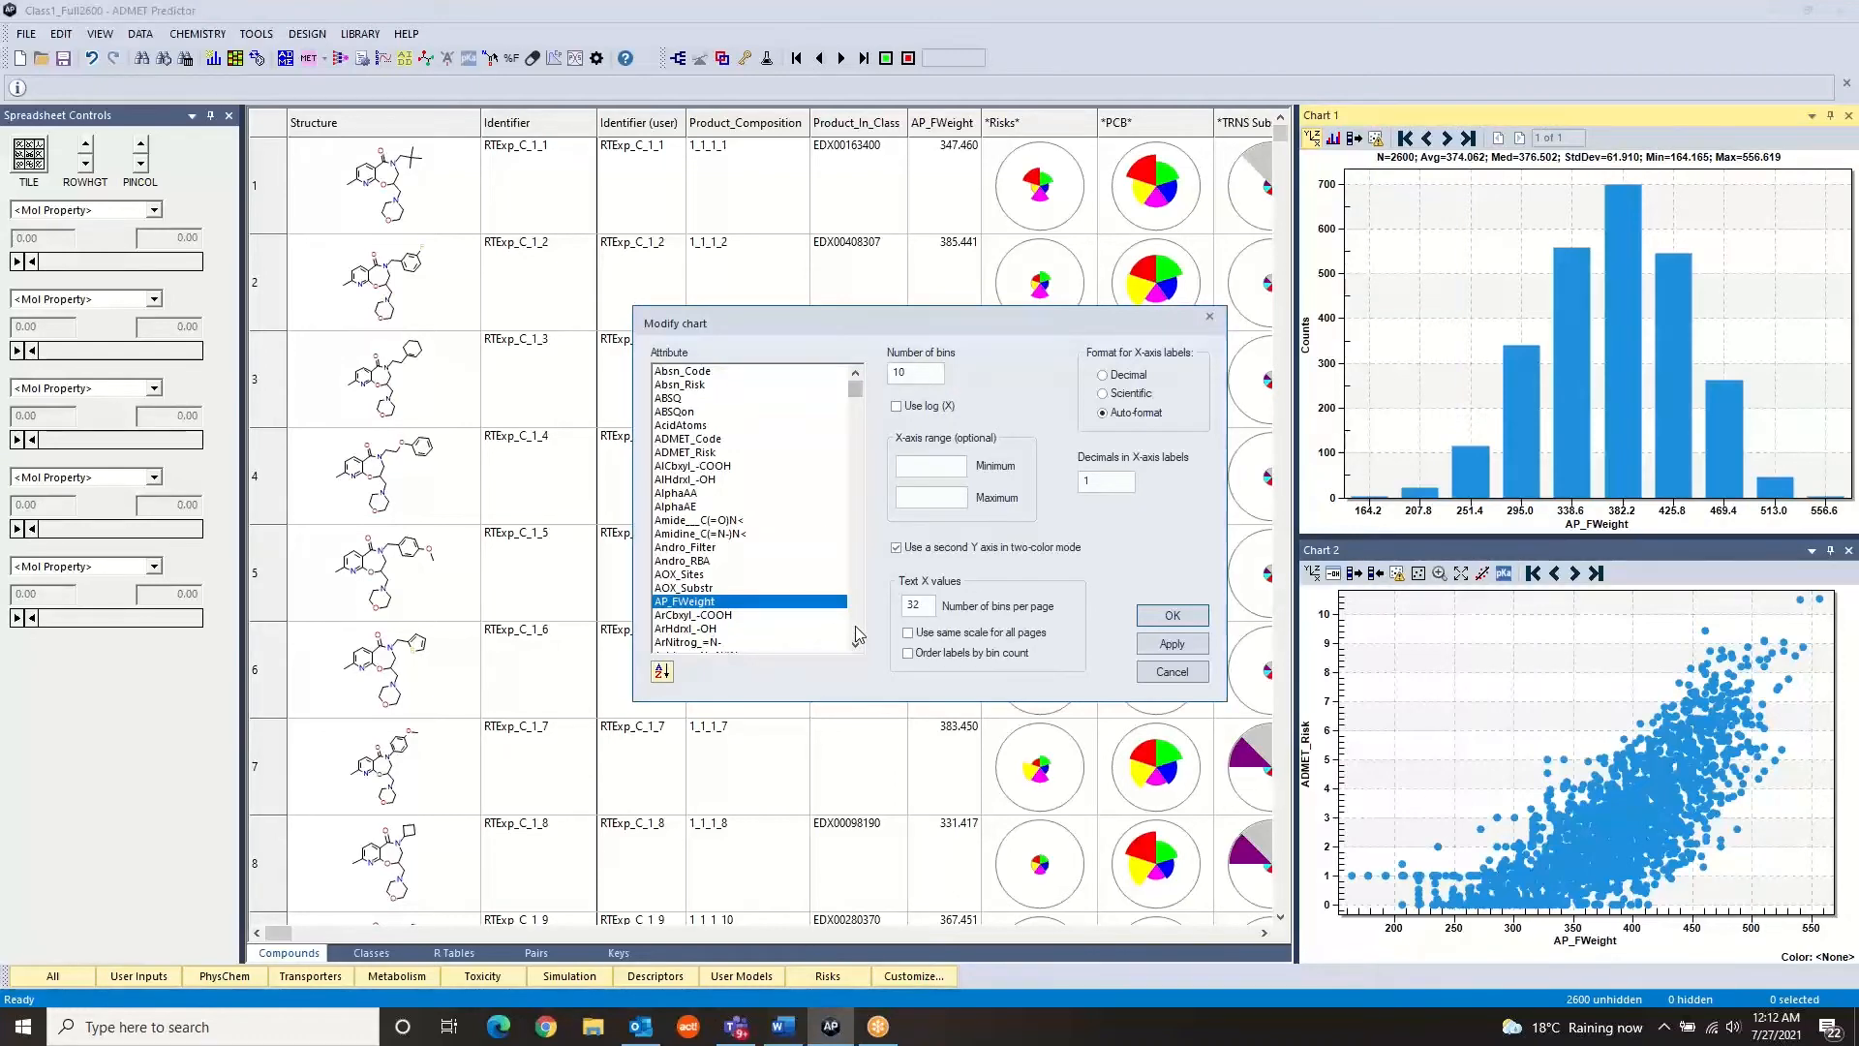
scroll(856, 634, "down", 15)
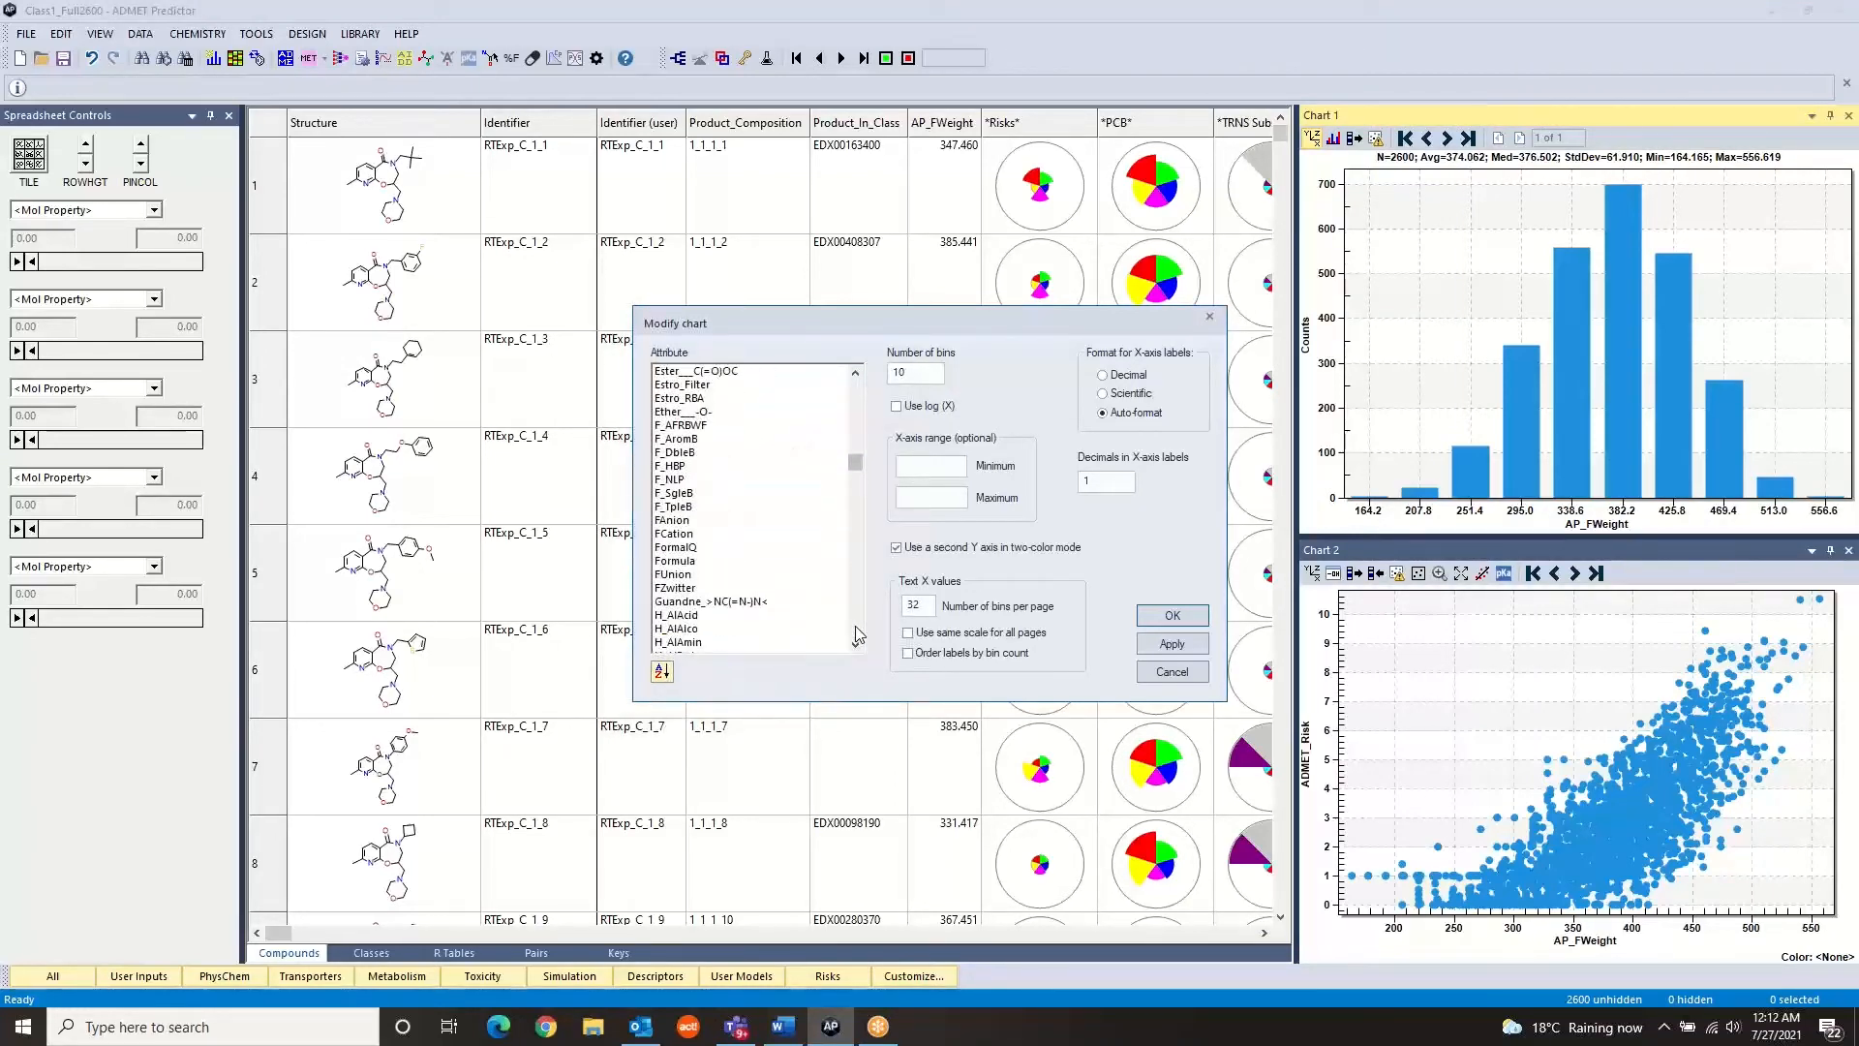
scroll(855, 634, "down", 15)
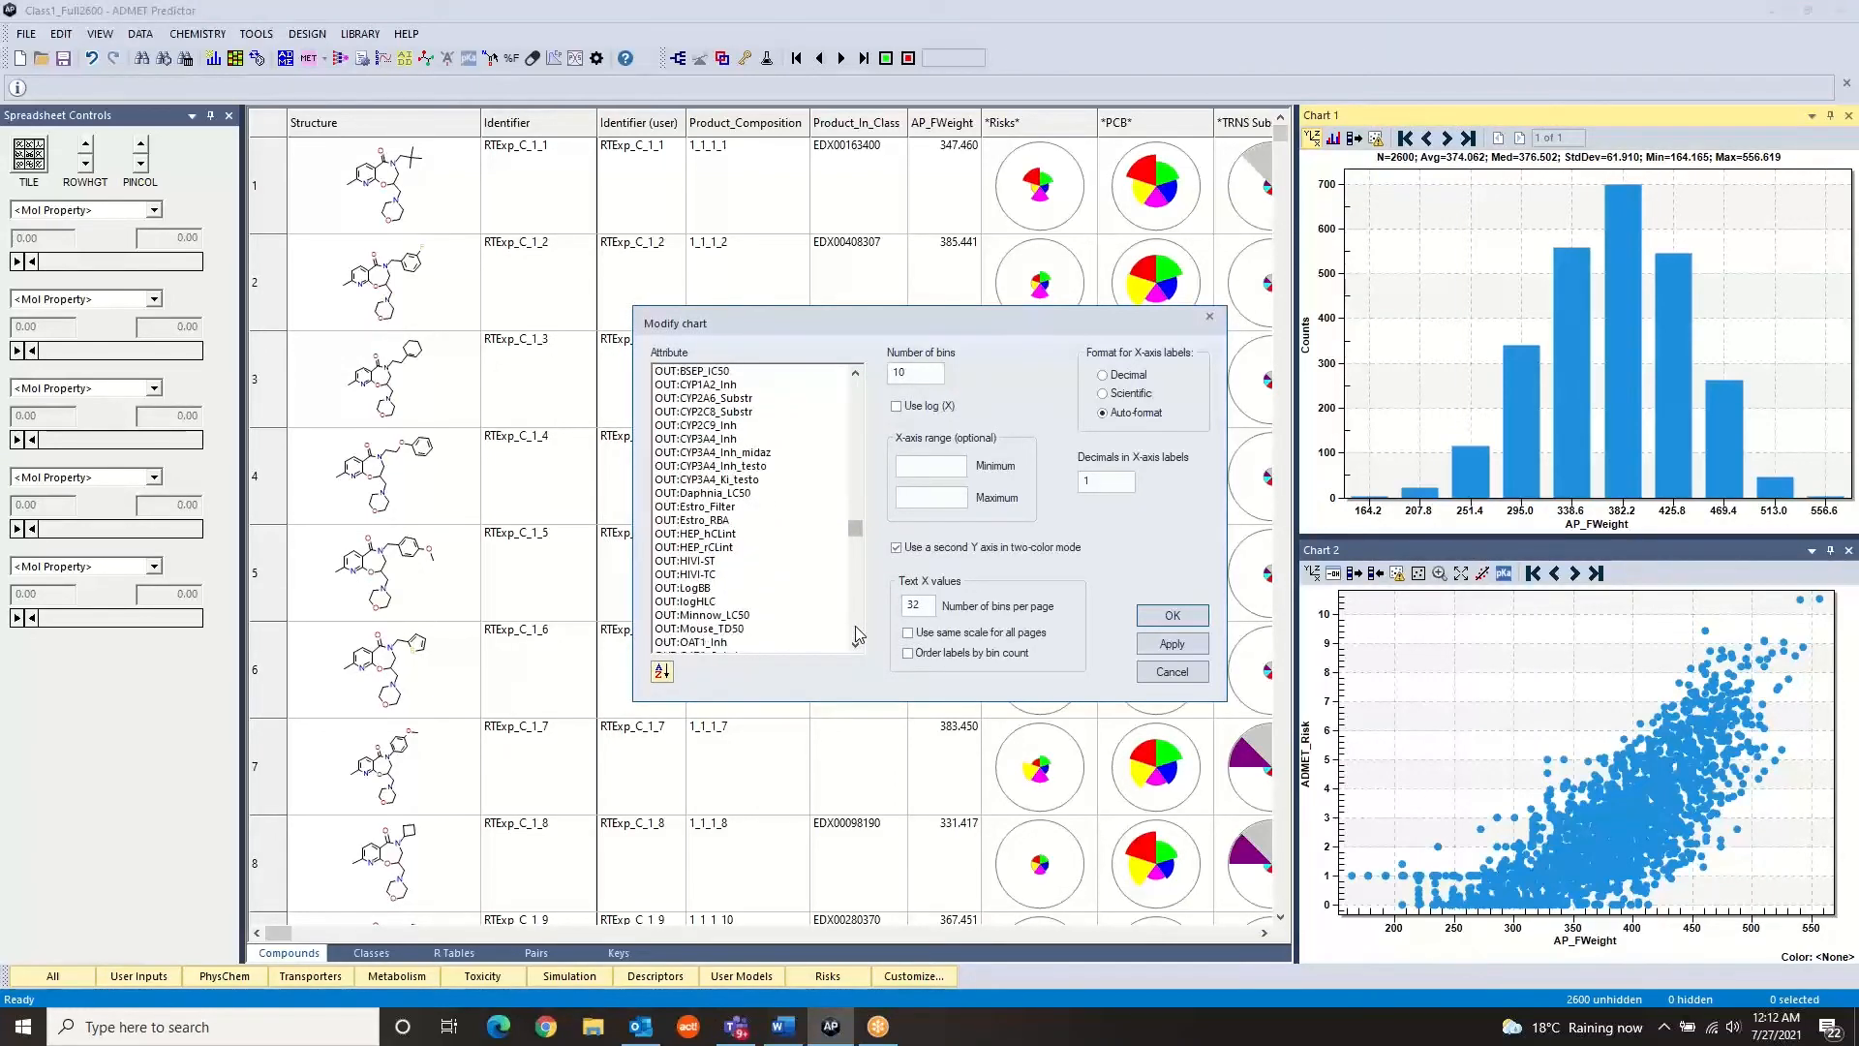
scroll(856, 634, "down", 15)
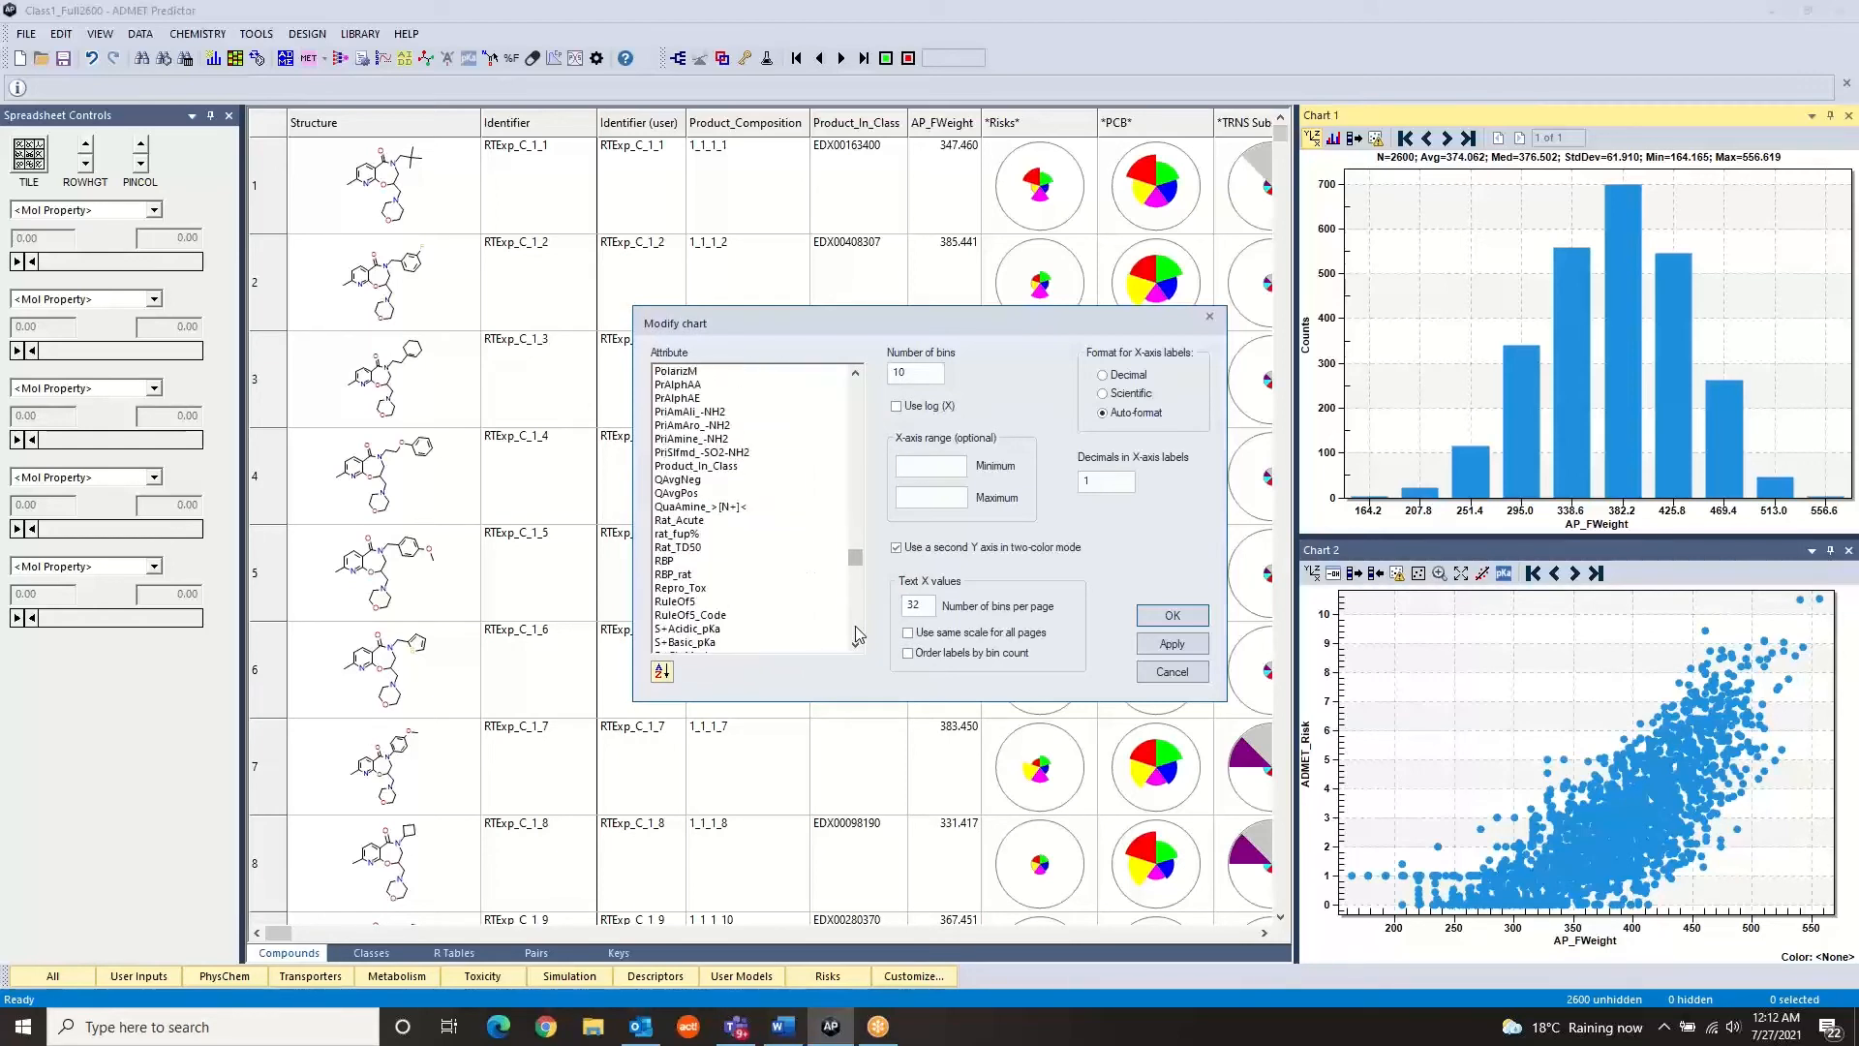
left_click(682, 614)
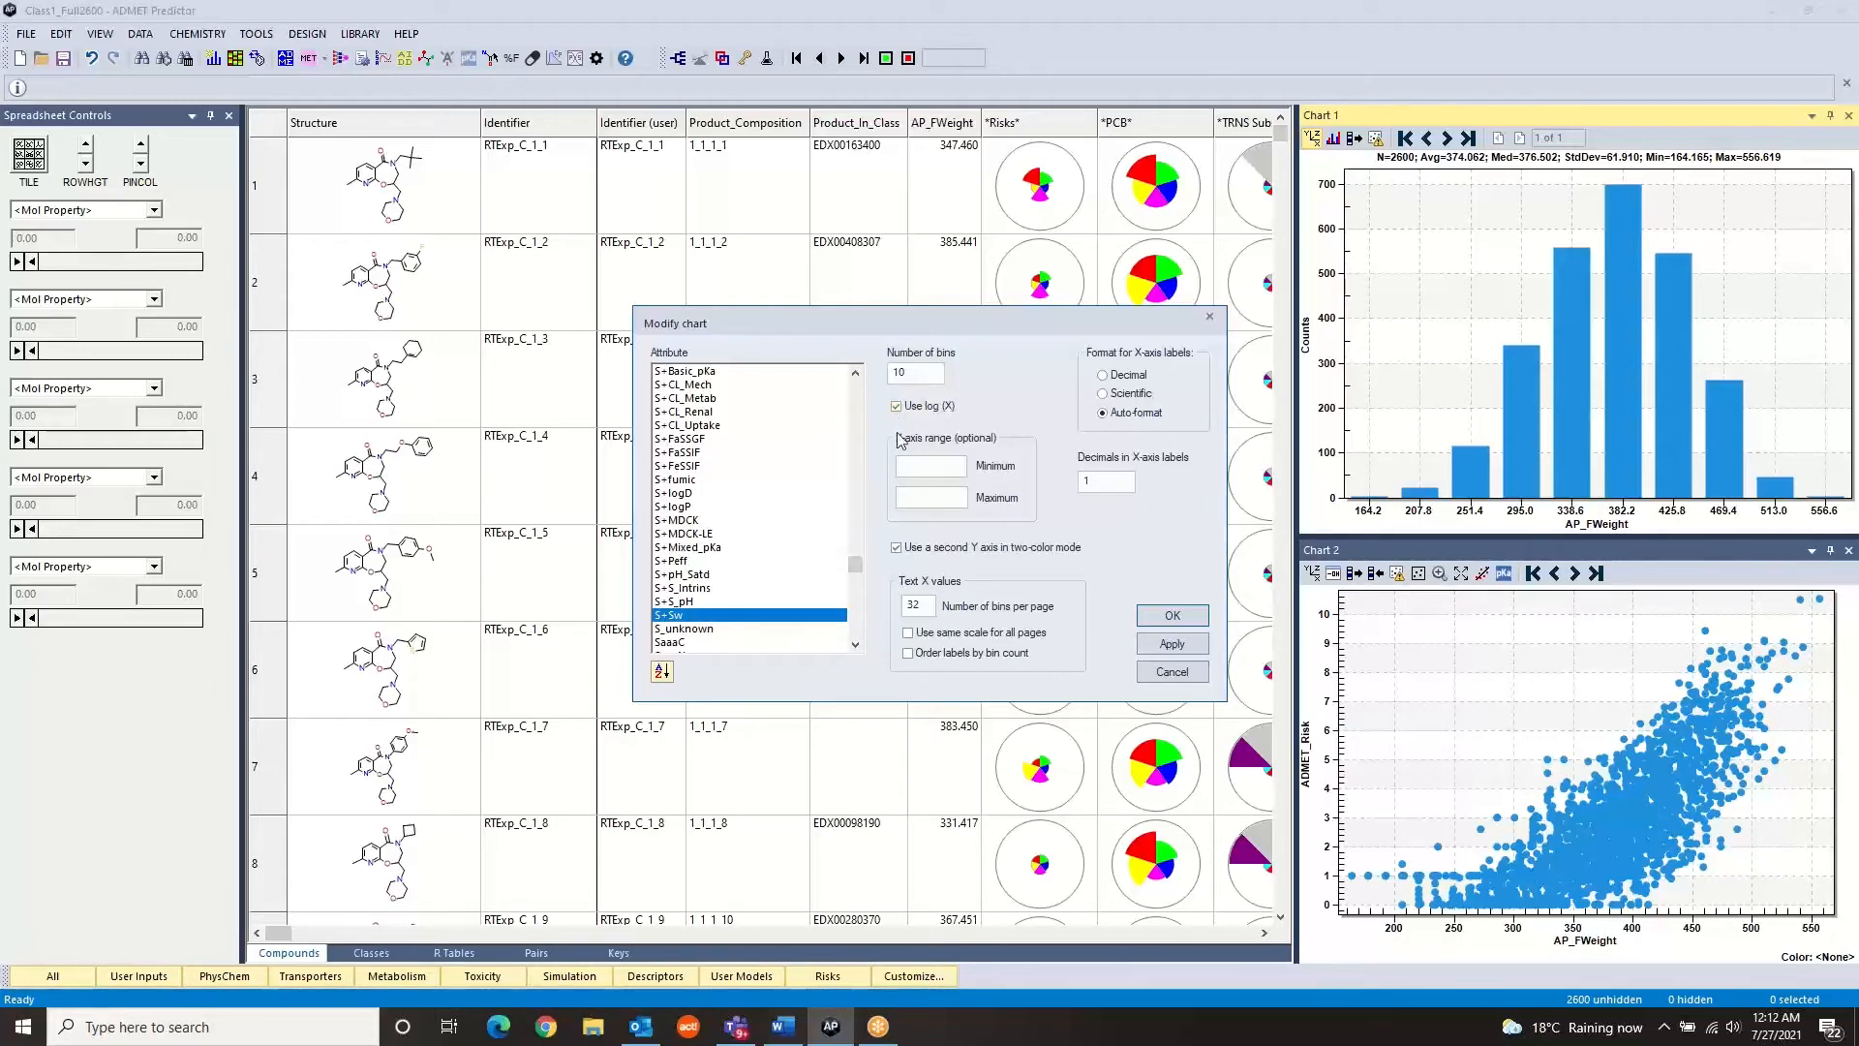
left_click(1167, 617)
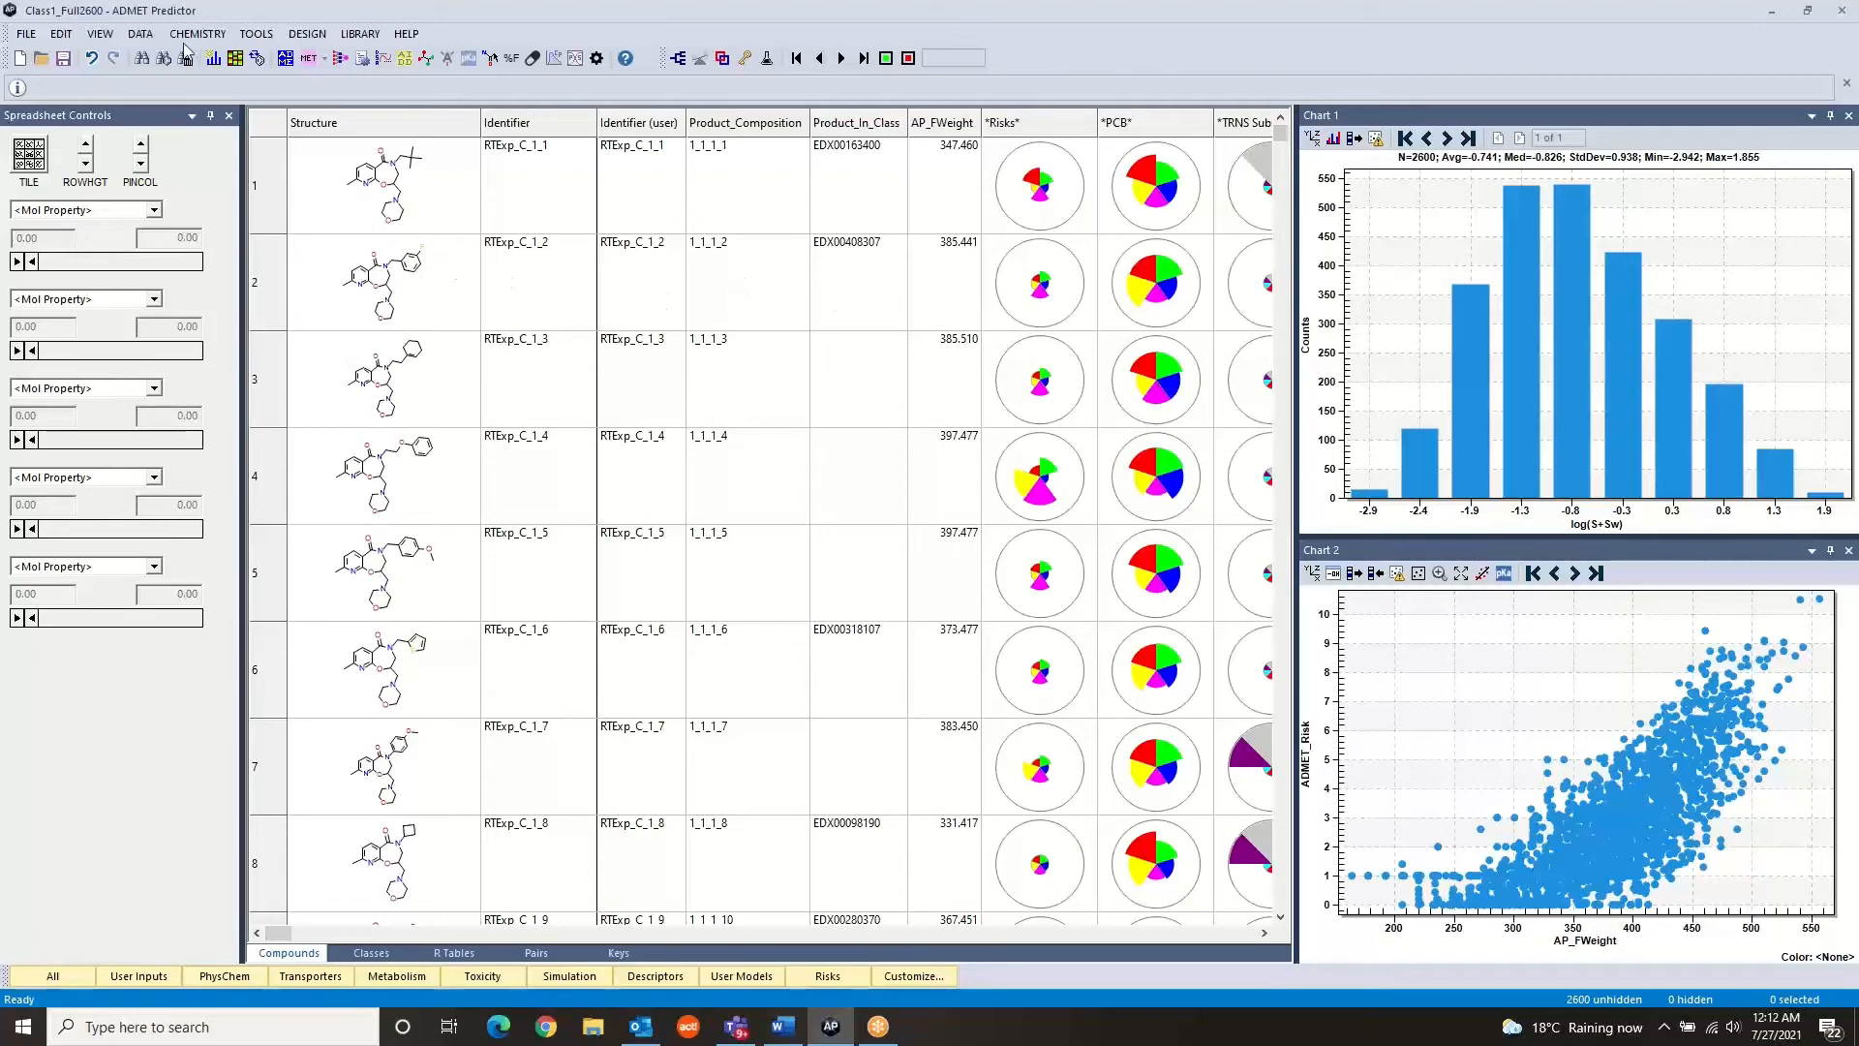
Select the compounds whose Product_In_Class attribute contains EDX, allowing partial matches
left_click(61, 34)
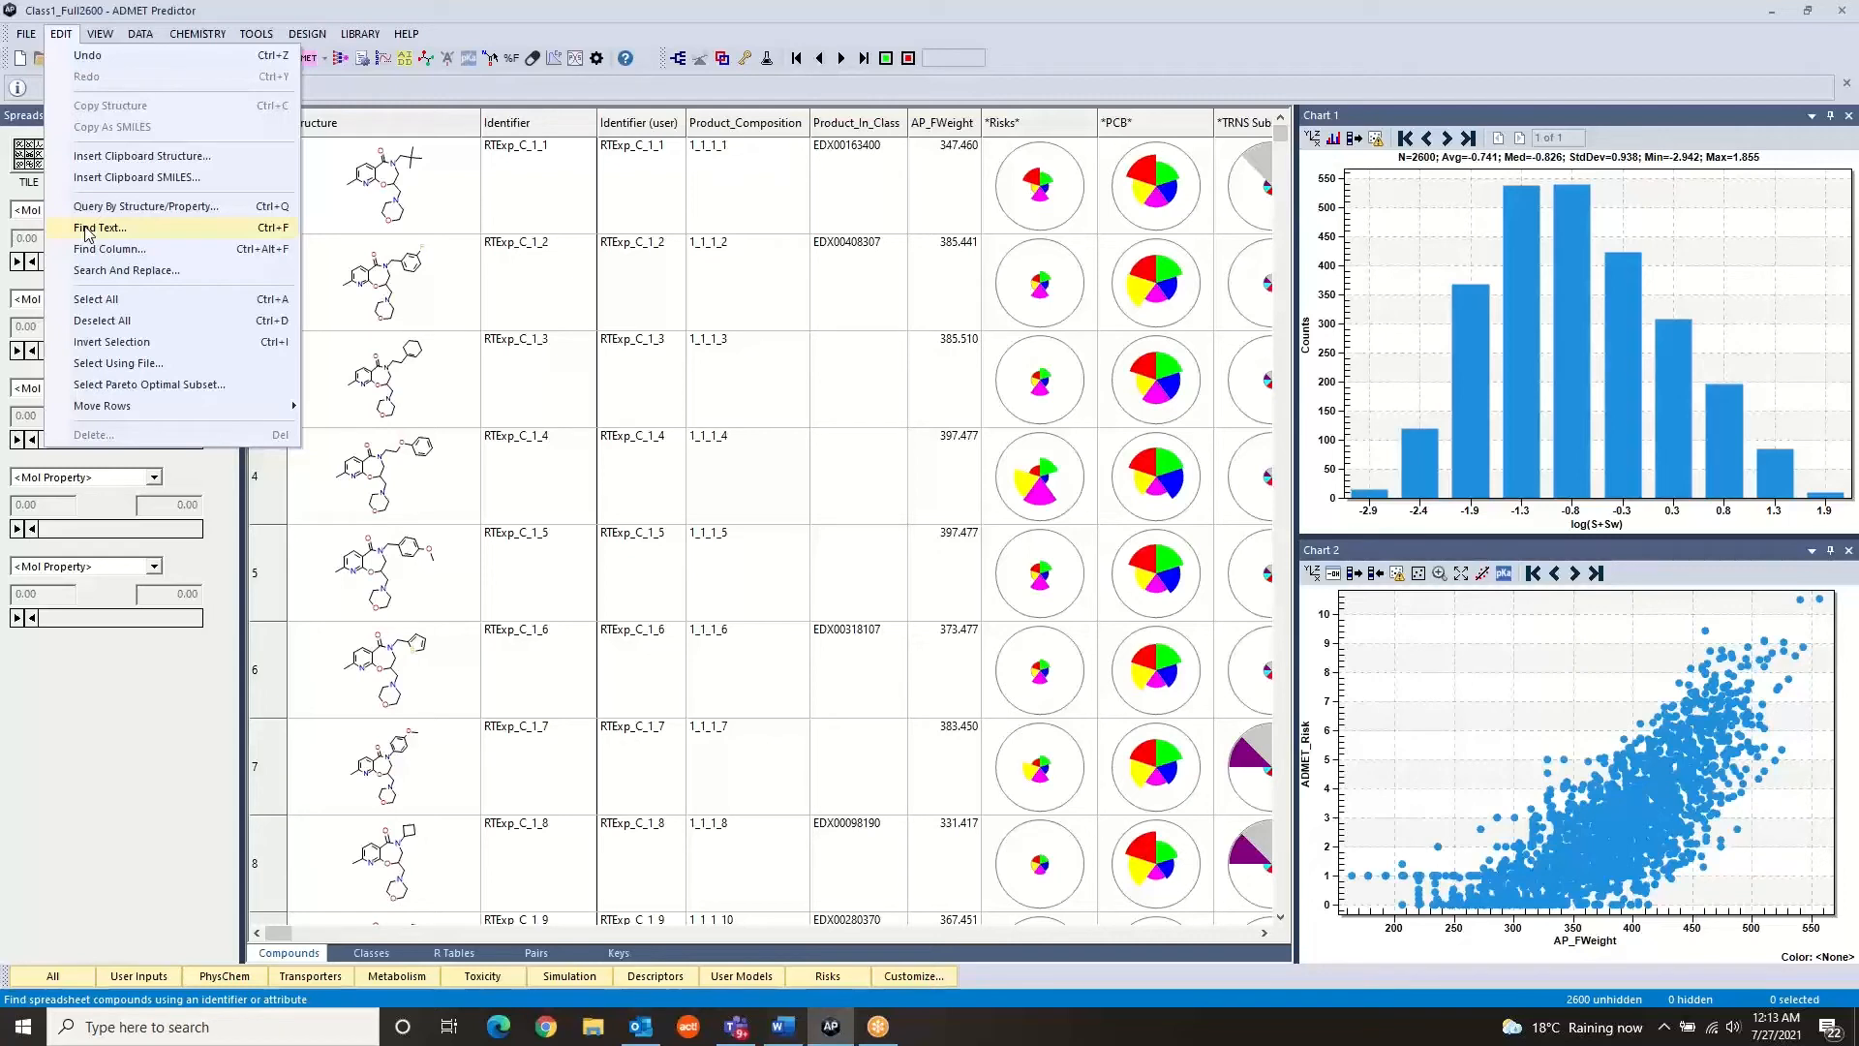
left_click(391, 298)
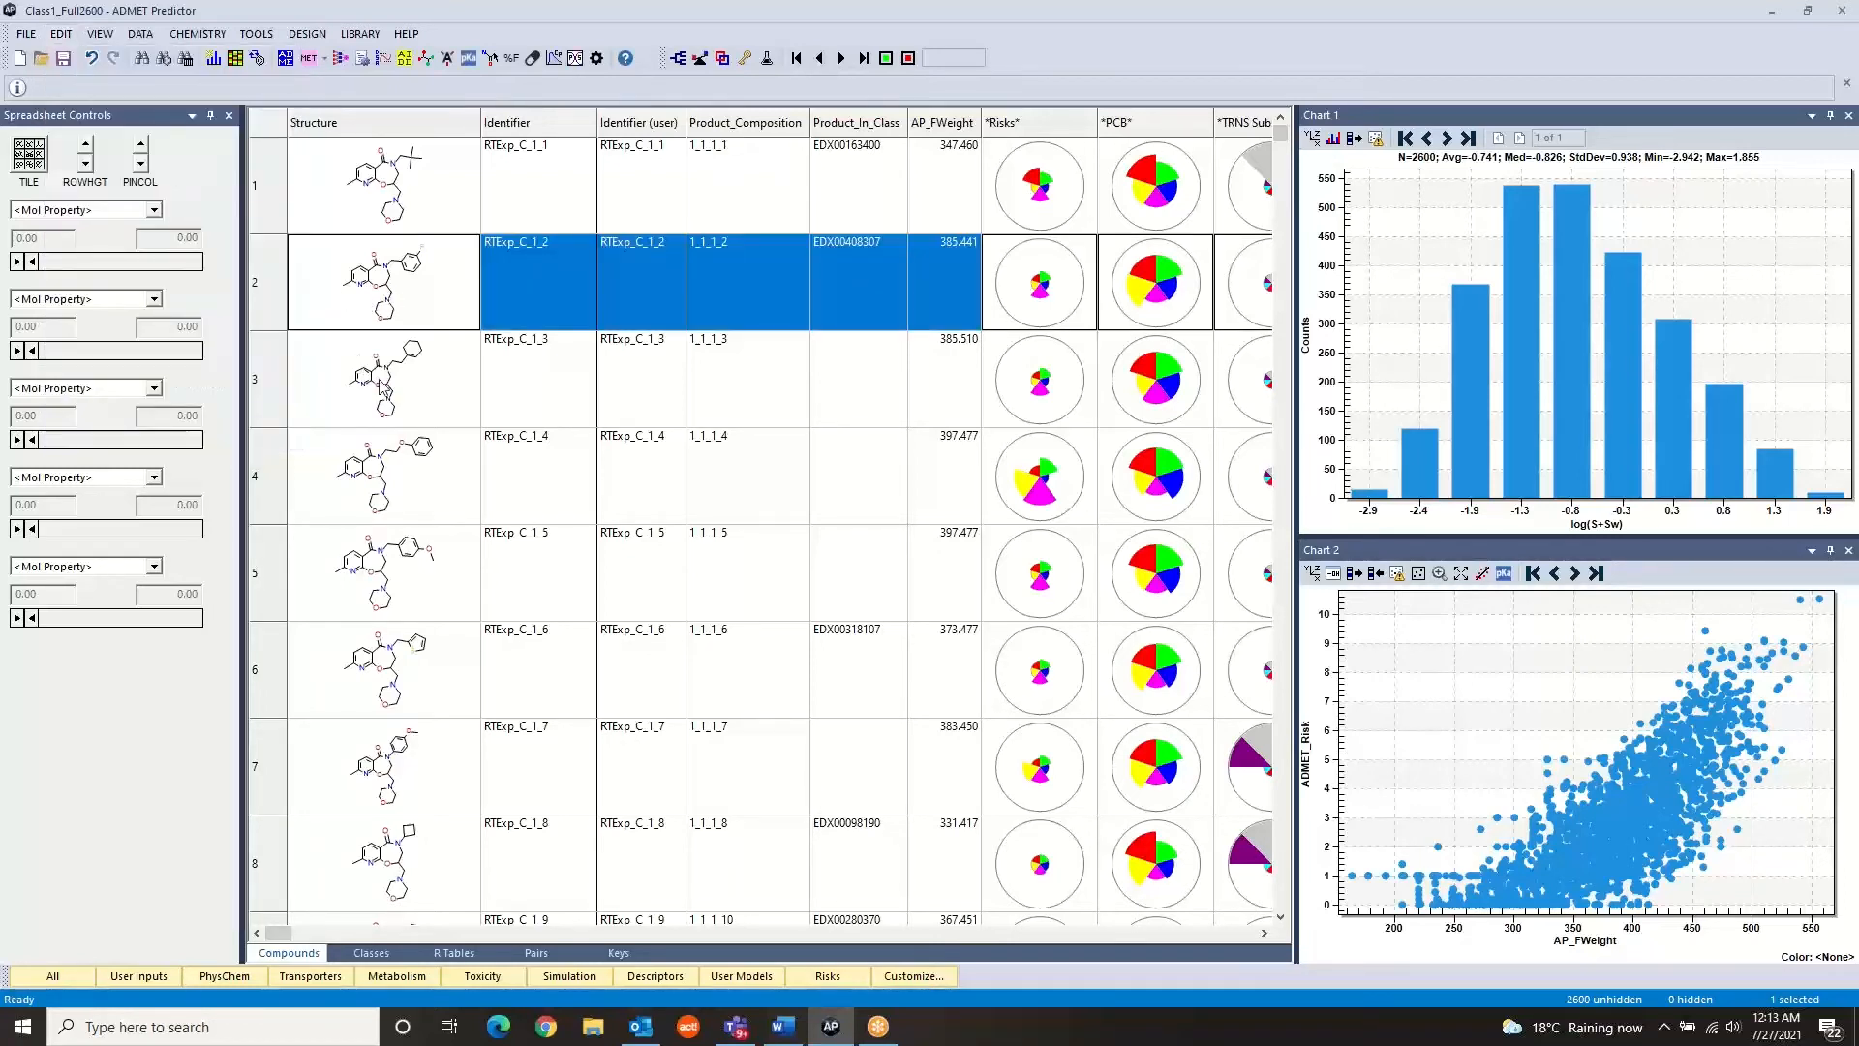
key("ctrl+f")
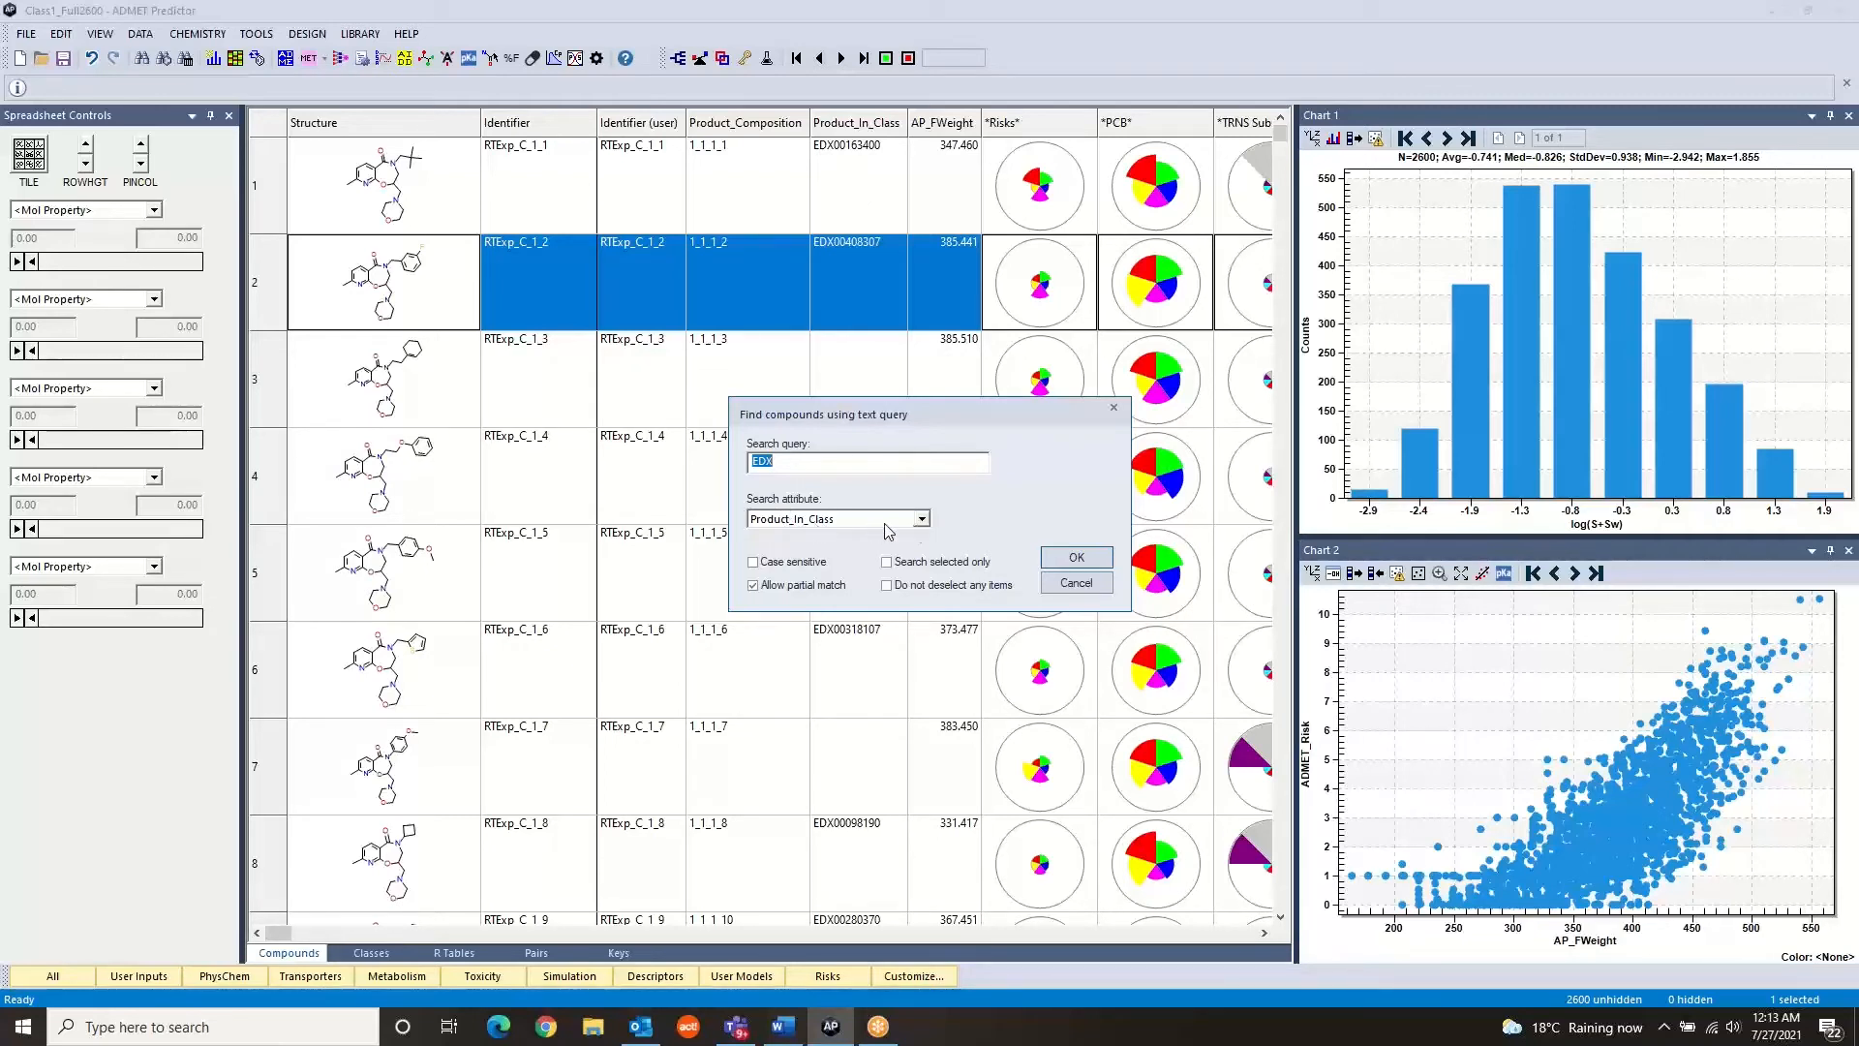
left_click(923, 521)
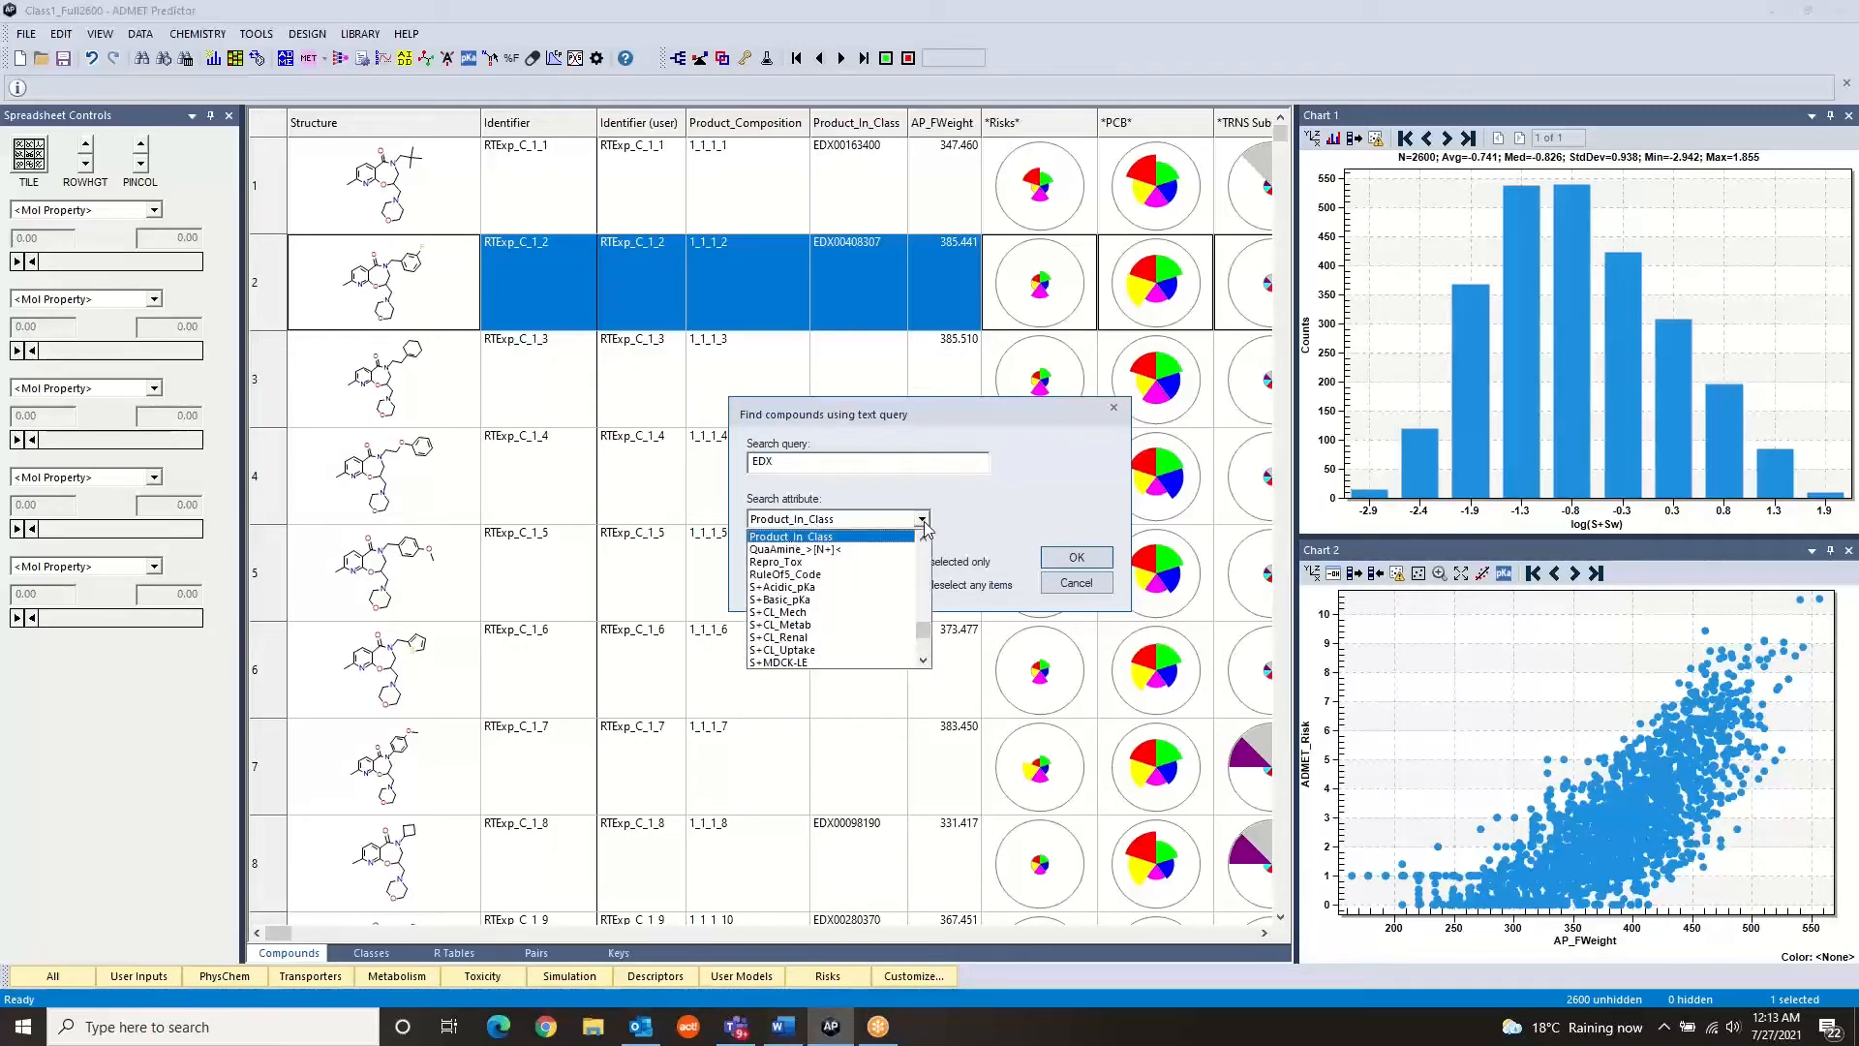
left_click(821, 538)
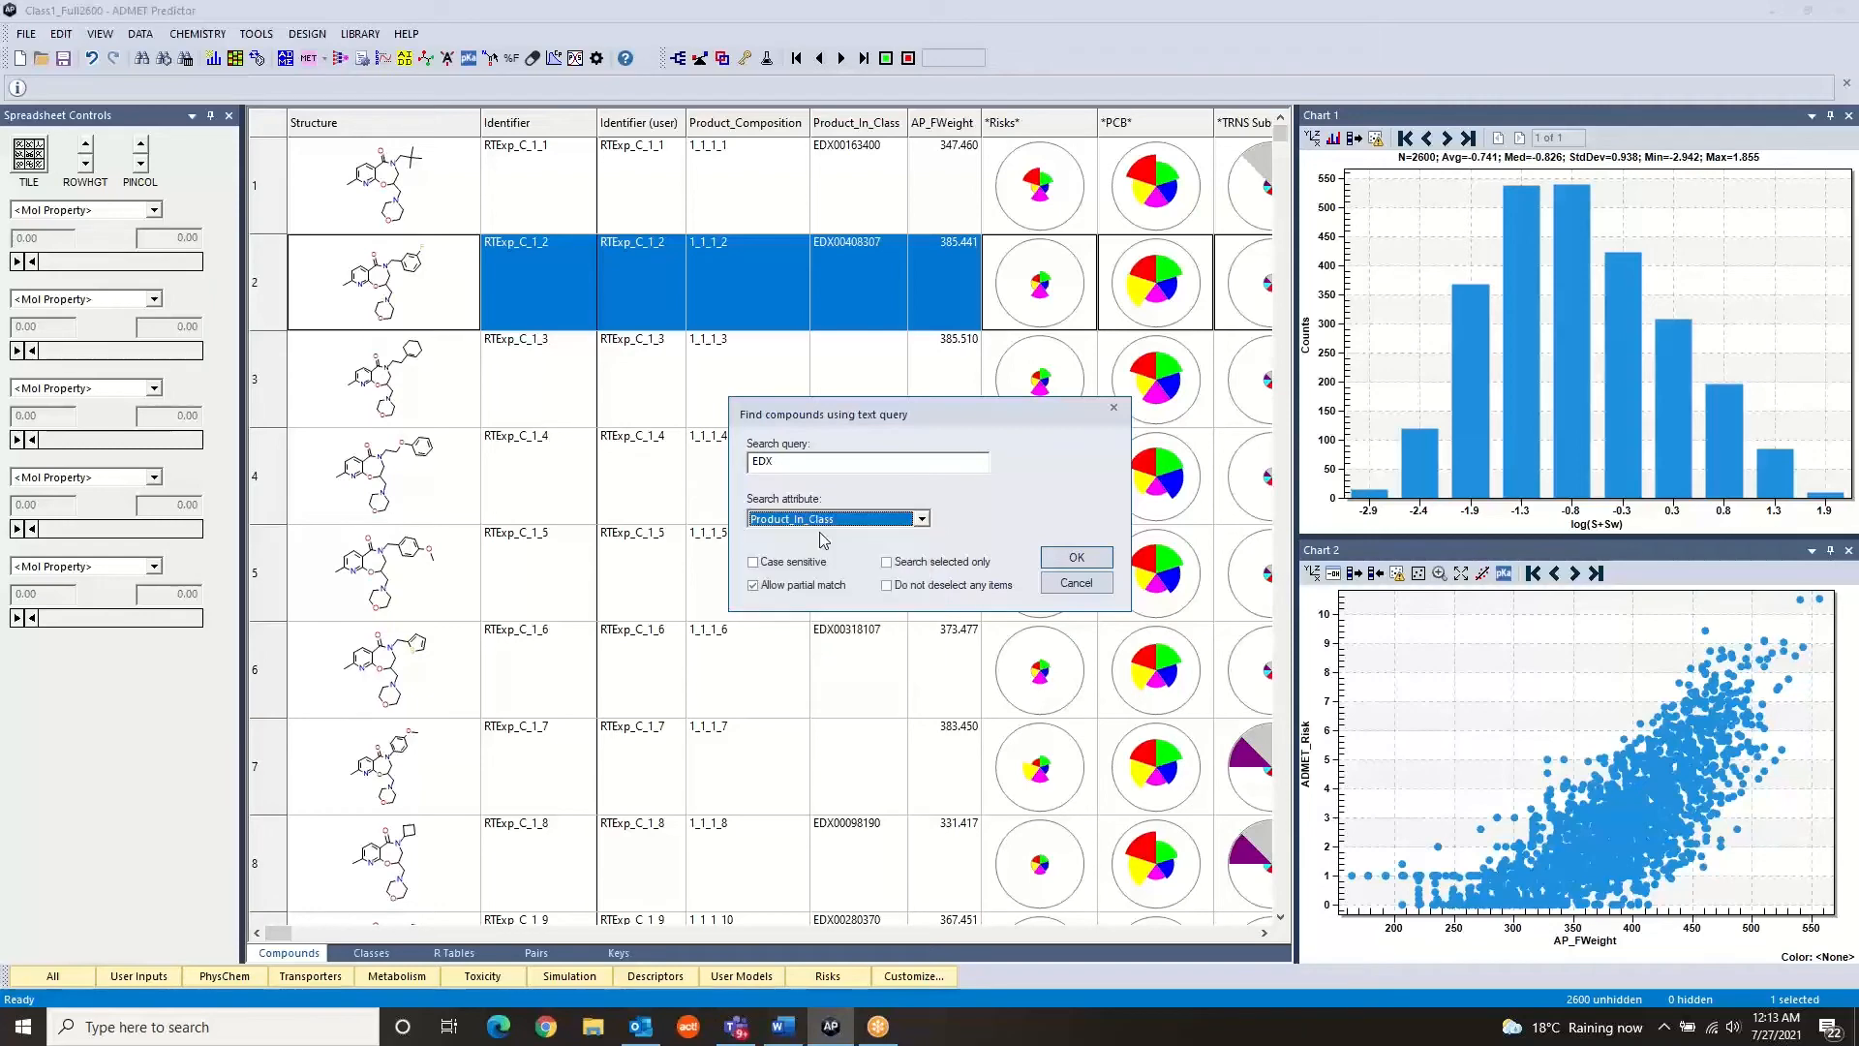
left_click(1076, 559)
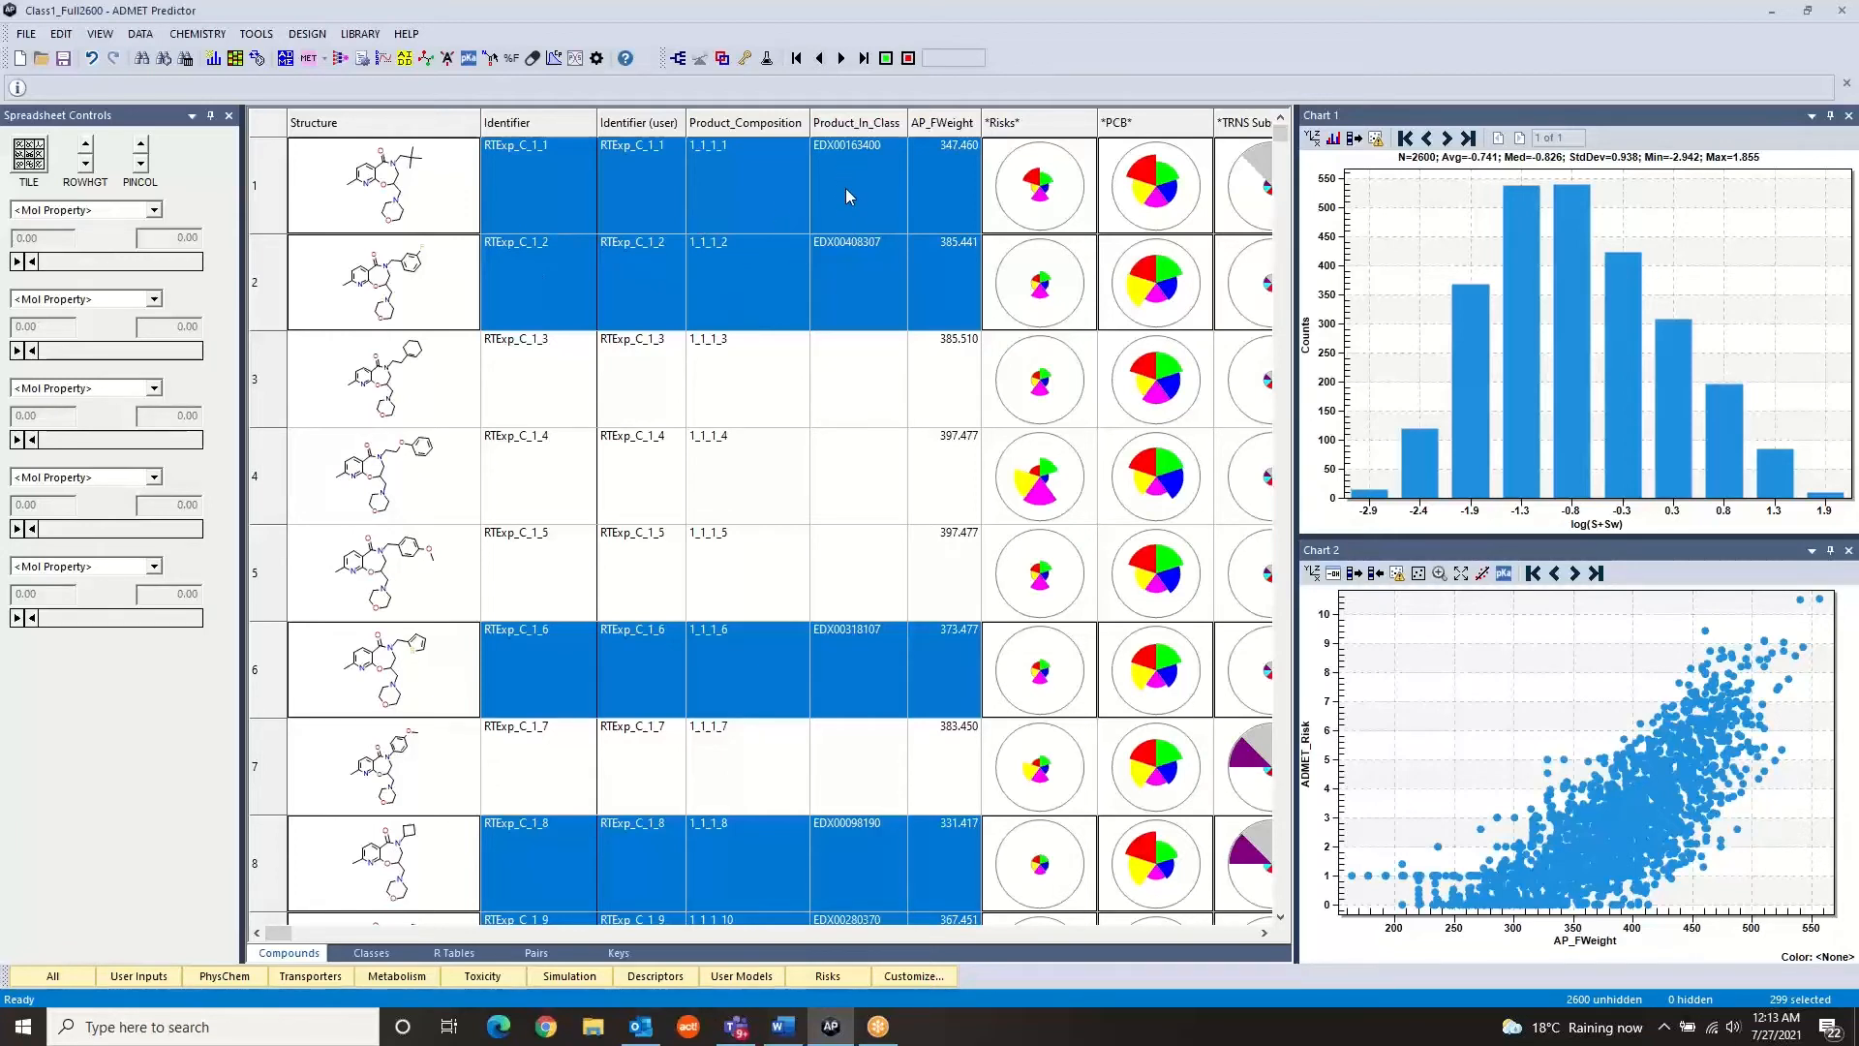
Split the Chart 1 histogram into selected and unselected compounds, and plot ADMET_Risk on it without the log scale
left_click(1355, 139)
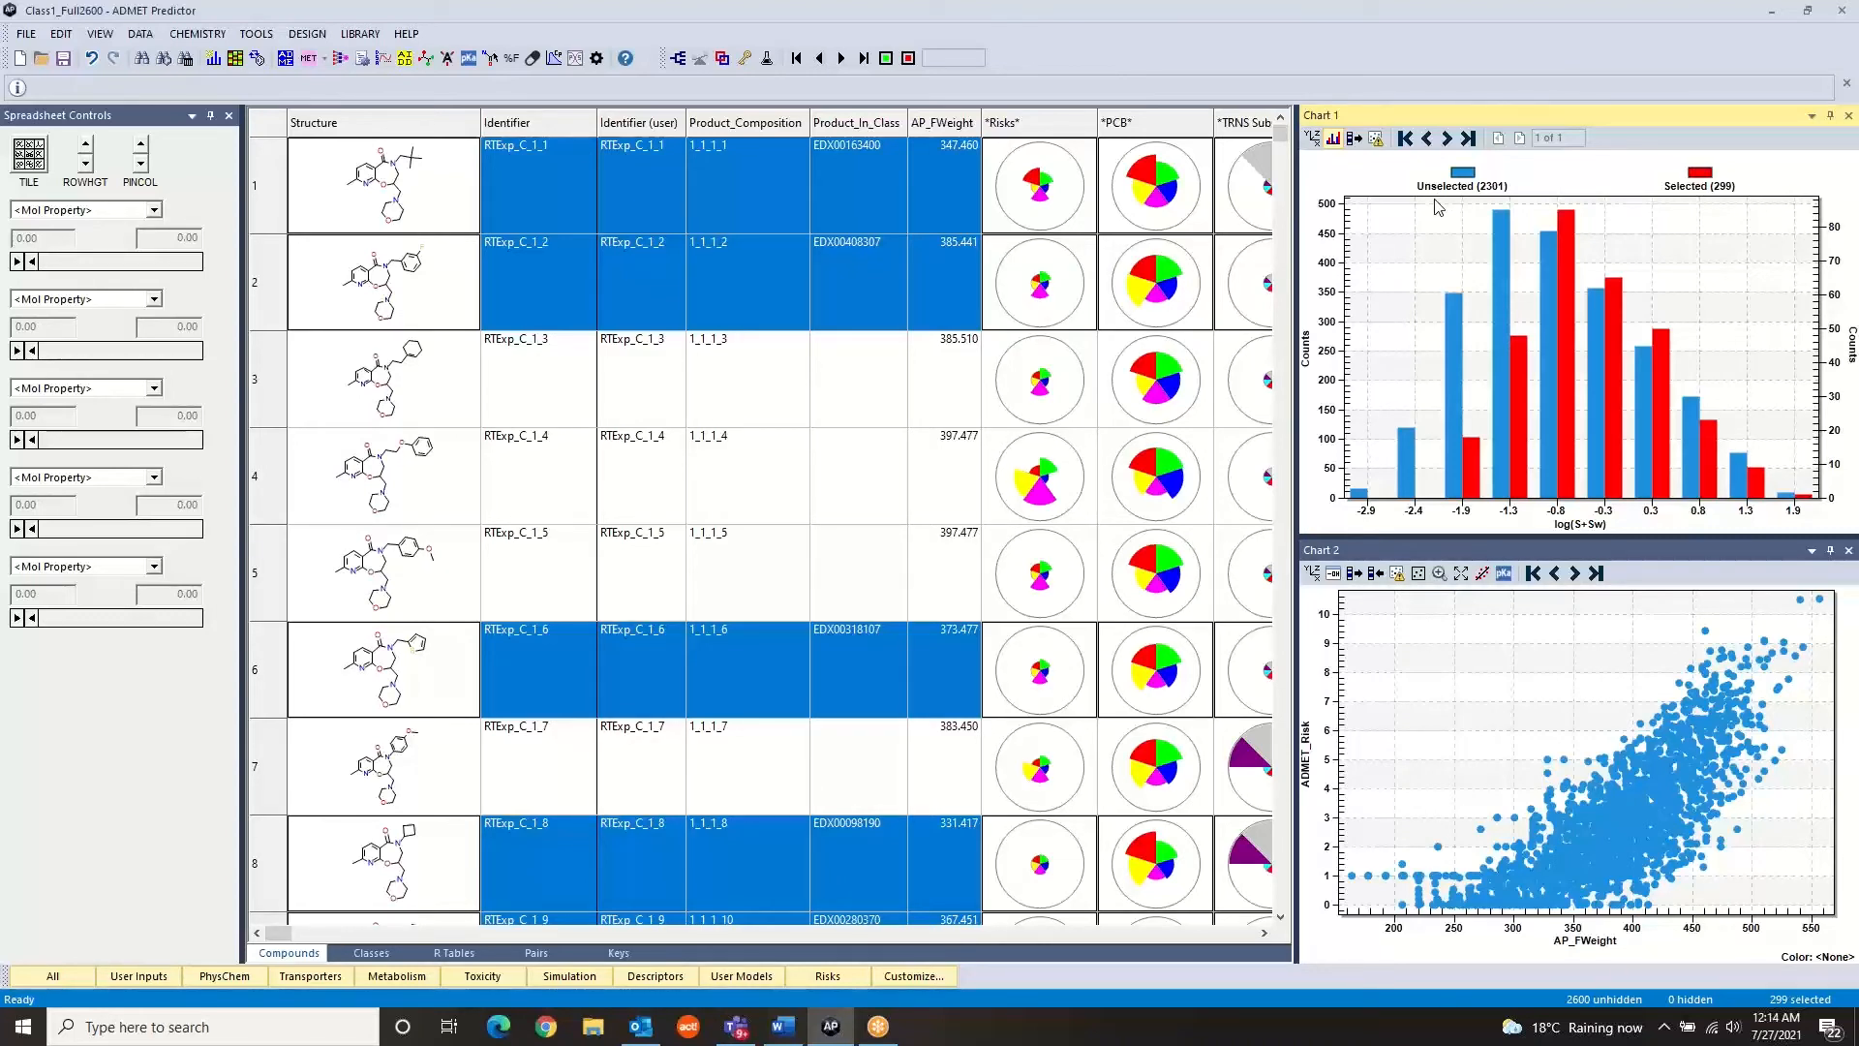
left_click(1313, 147)
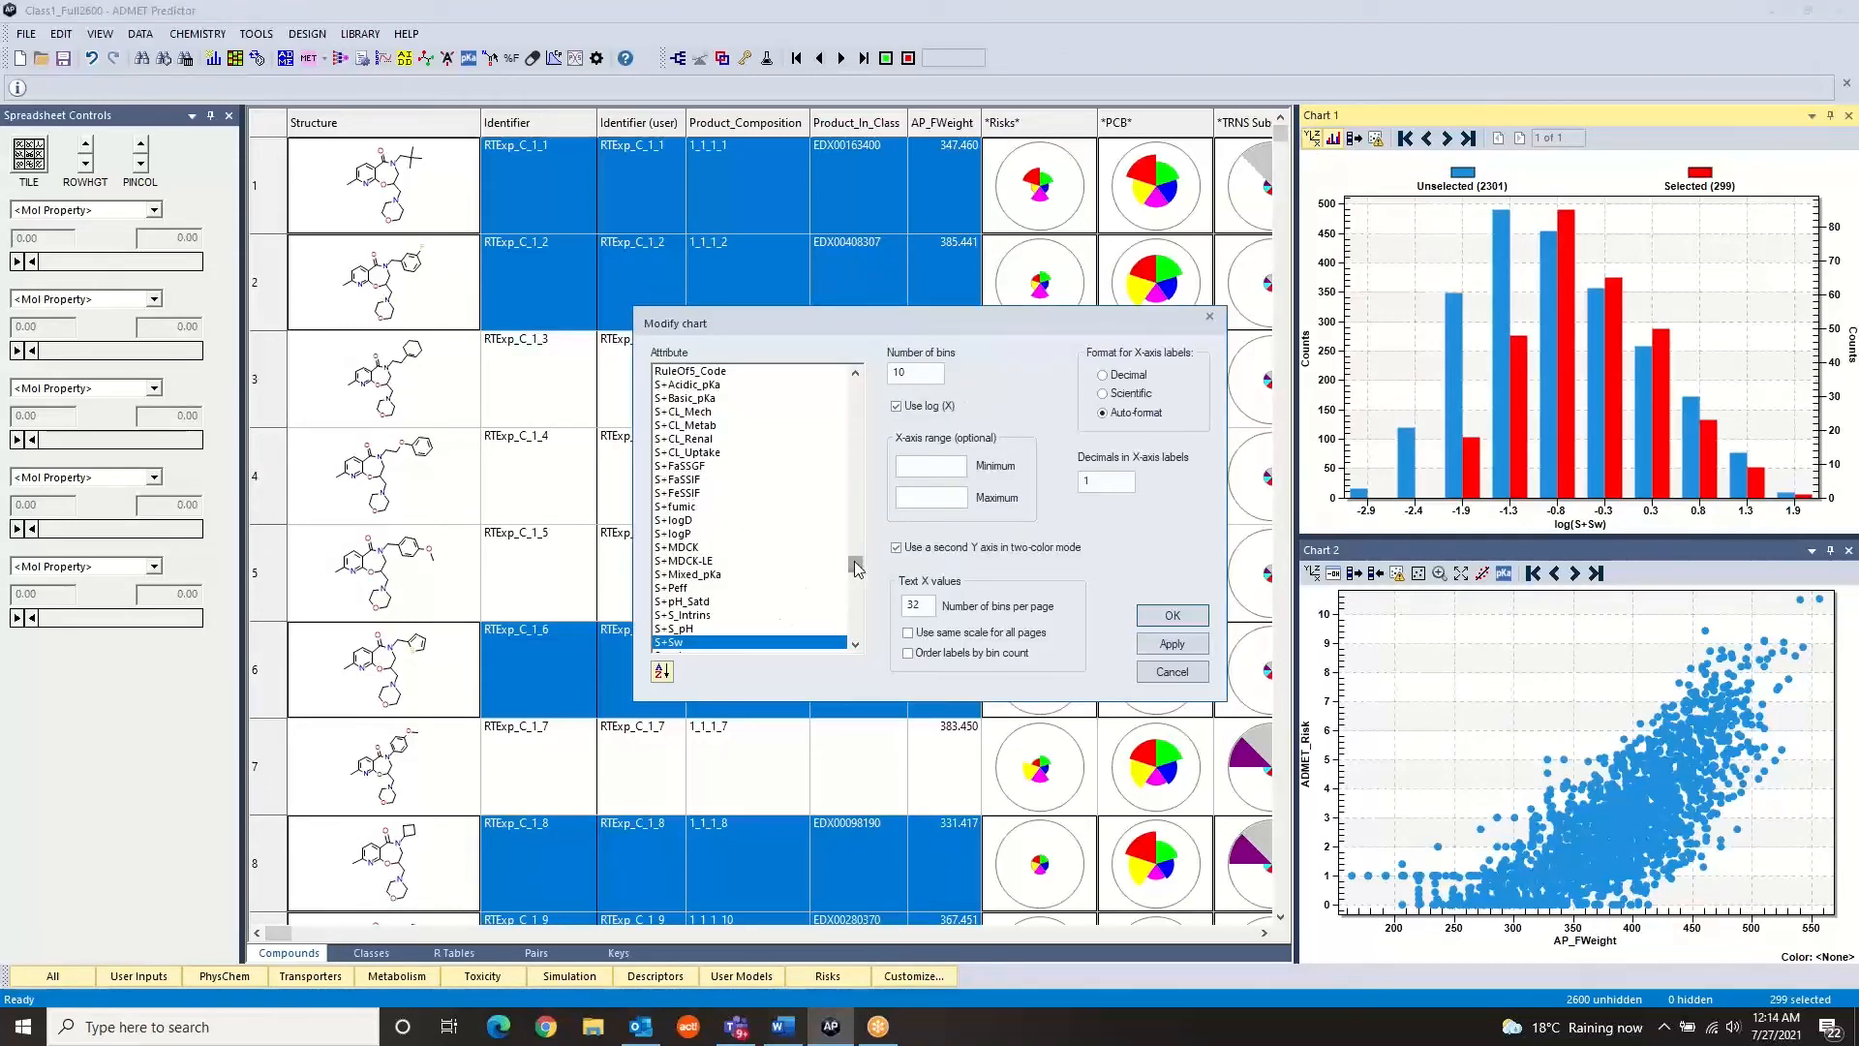
left_click_drag(854, 562, 876, 323)
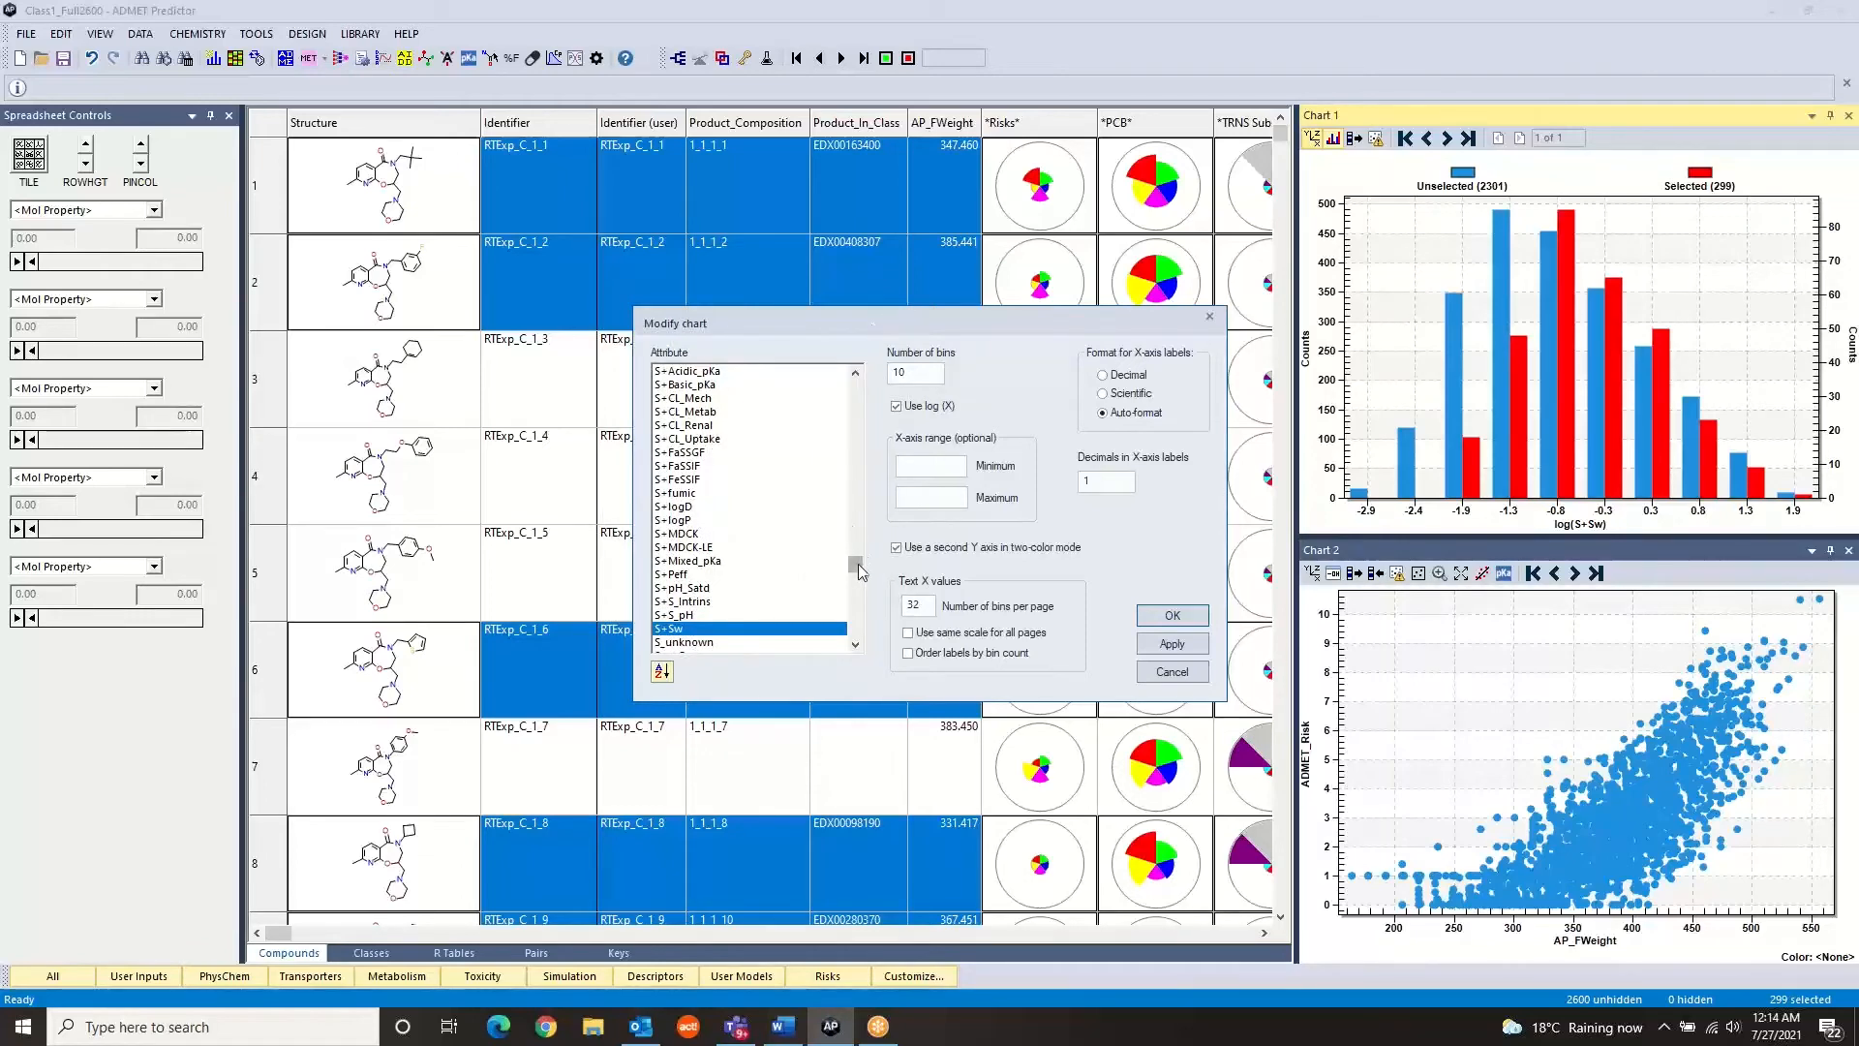
left_click_drag(855, 562, 883, 378)
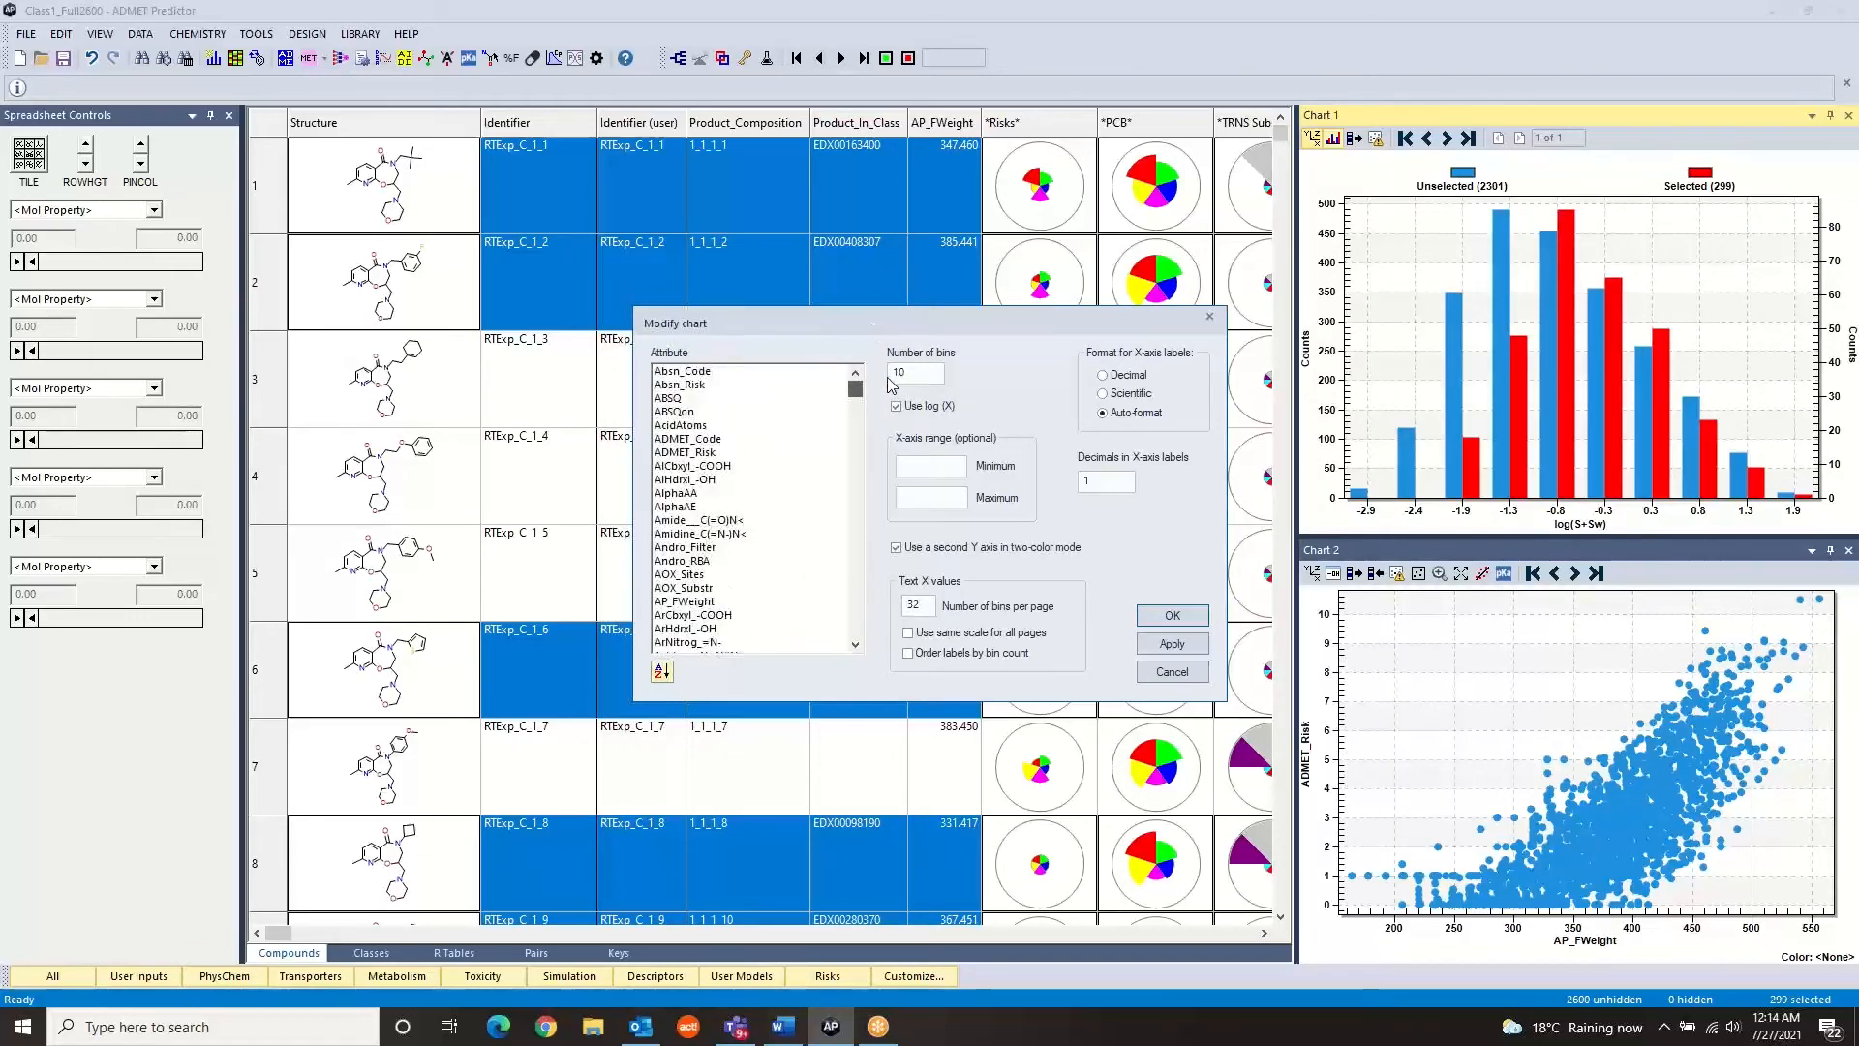
left_click(702, 452)
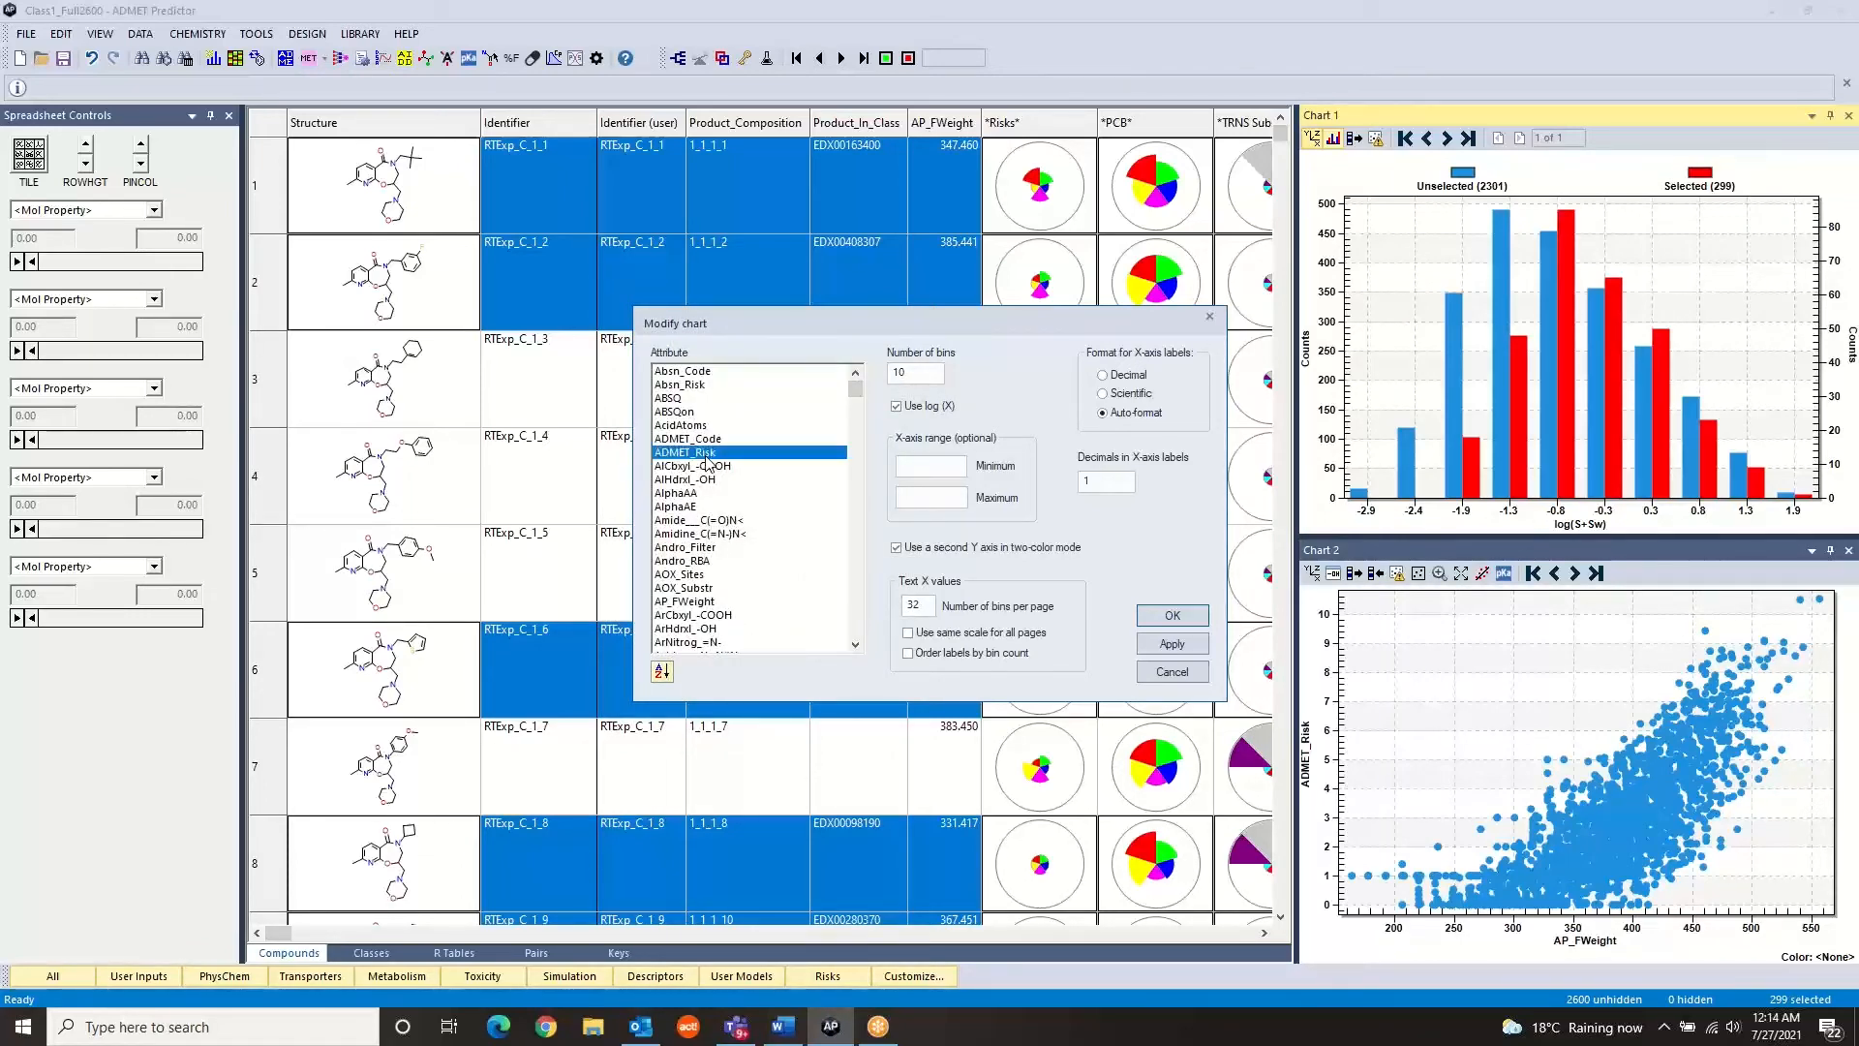
left_click(896, 406)
left_click(1167, 617)
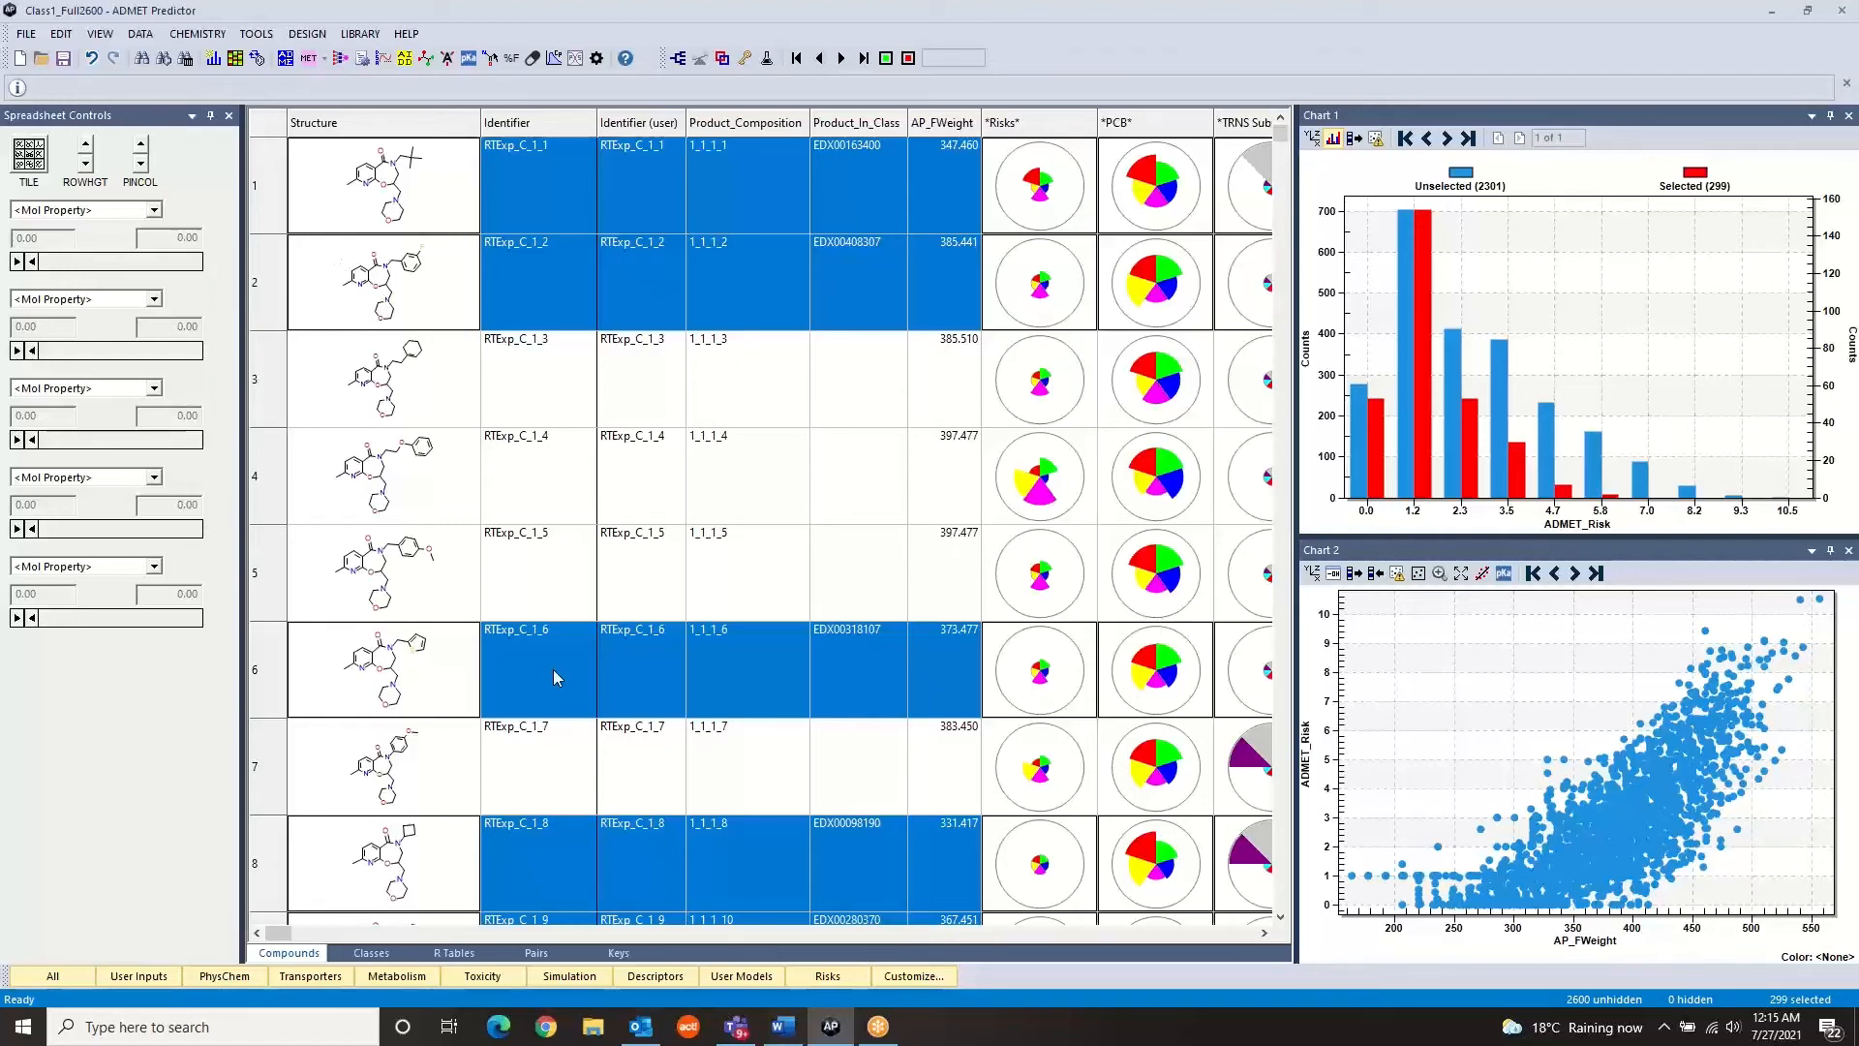
Reduce the selection to compound RTExp_C_1_6 and generate classes with the Single superclass method
left_click(588, 642)
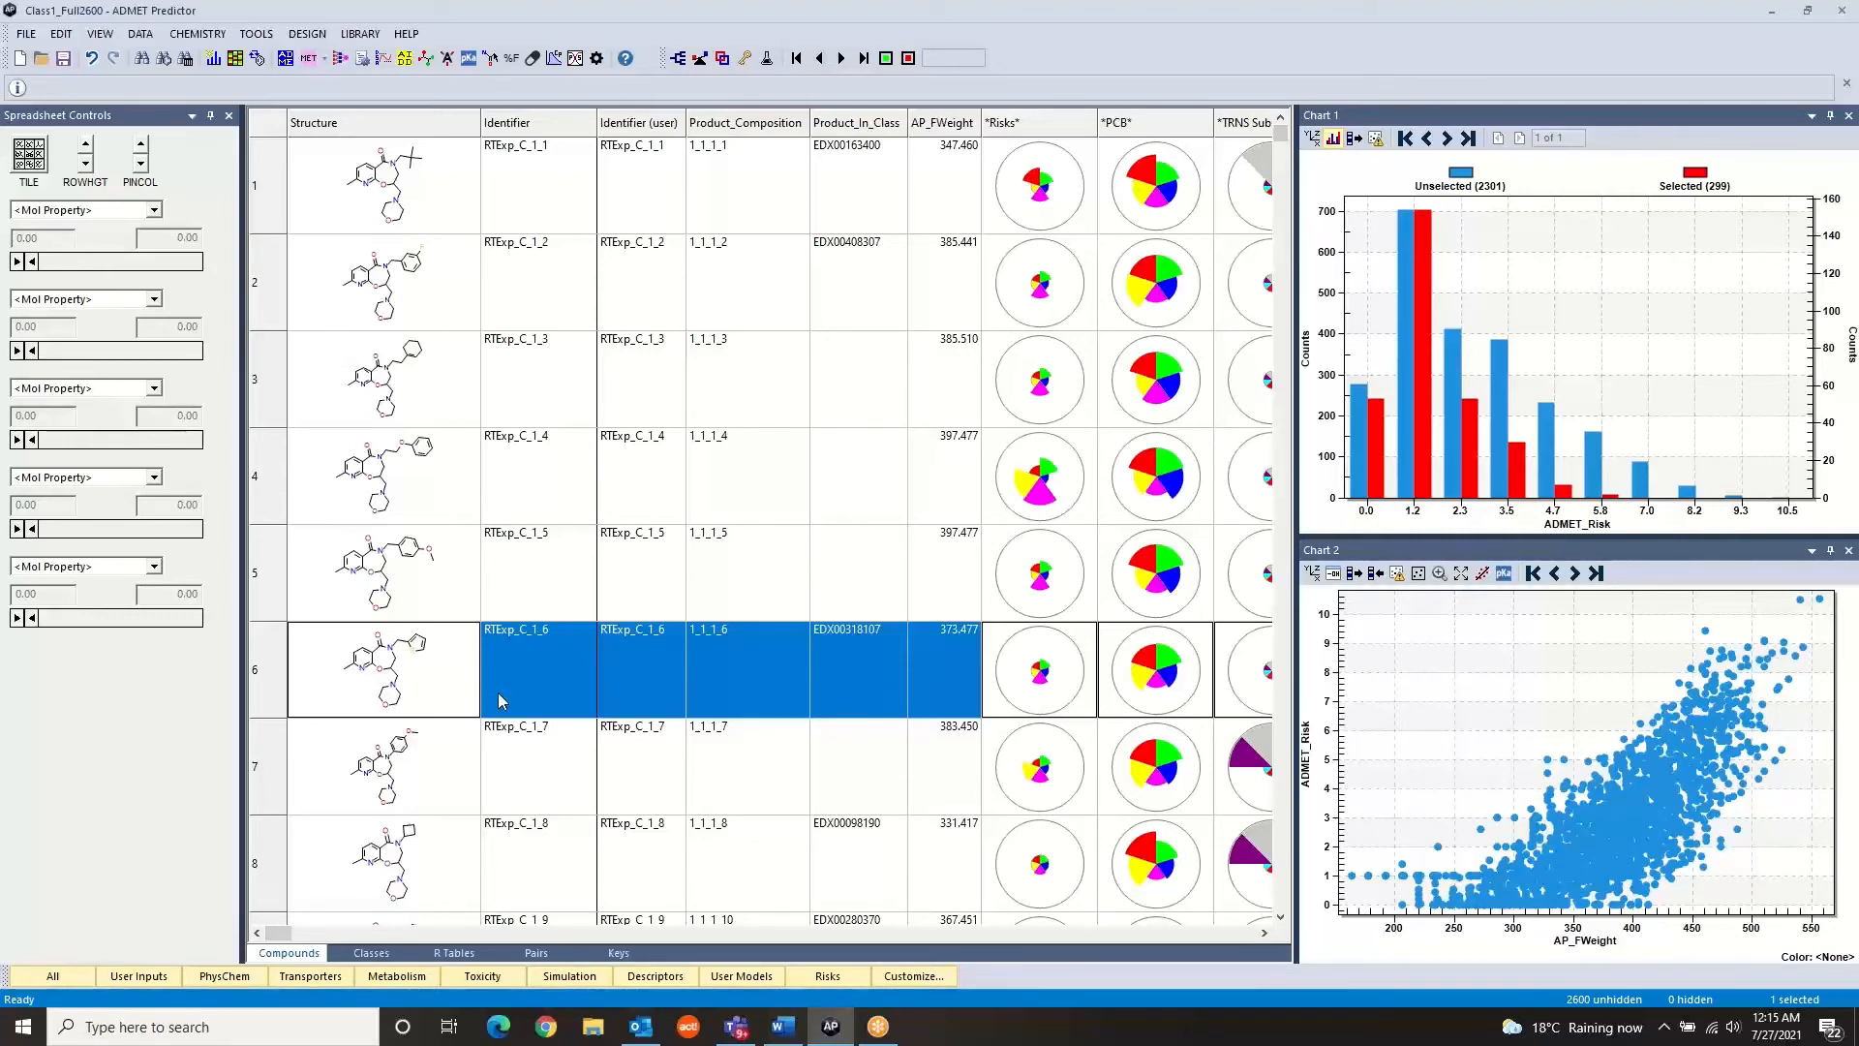
left_click(191, 38)
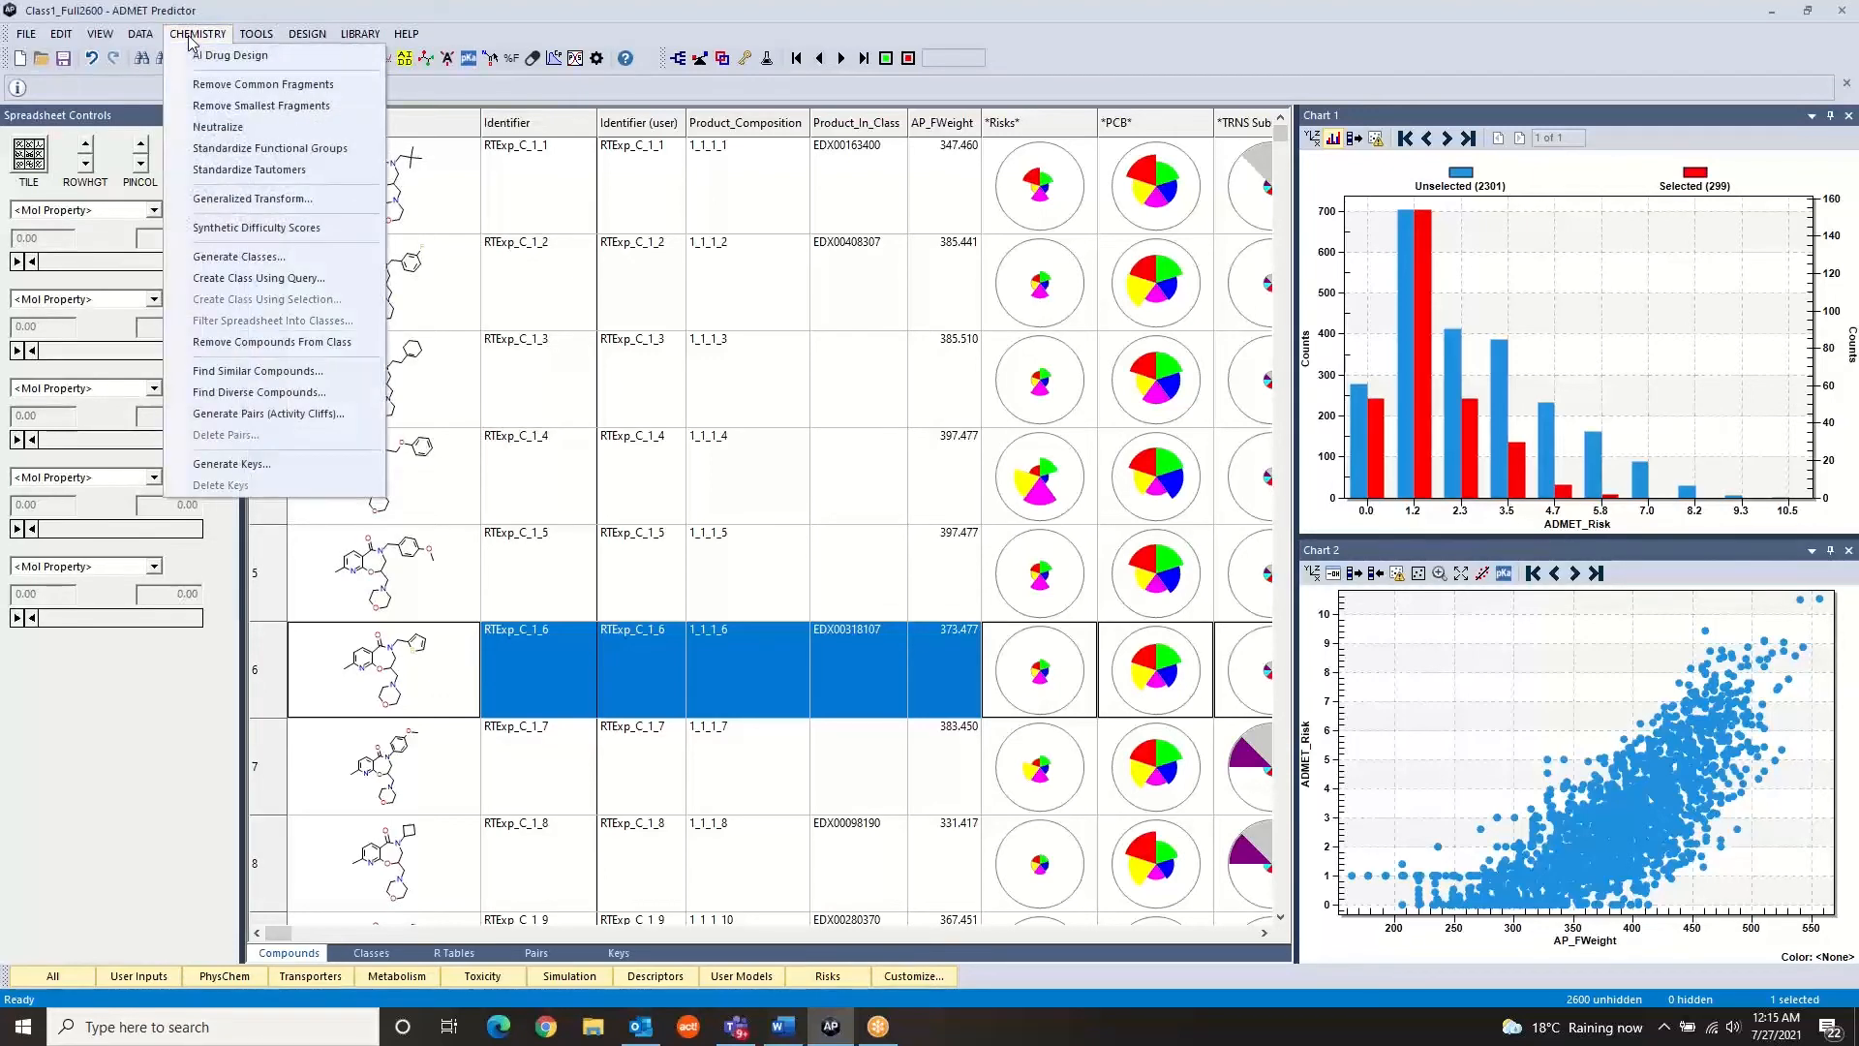
left_click(224, 259)
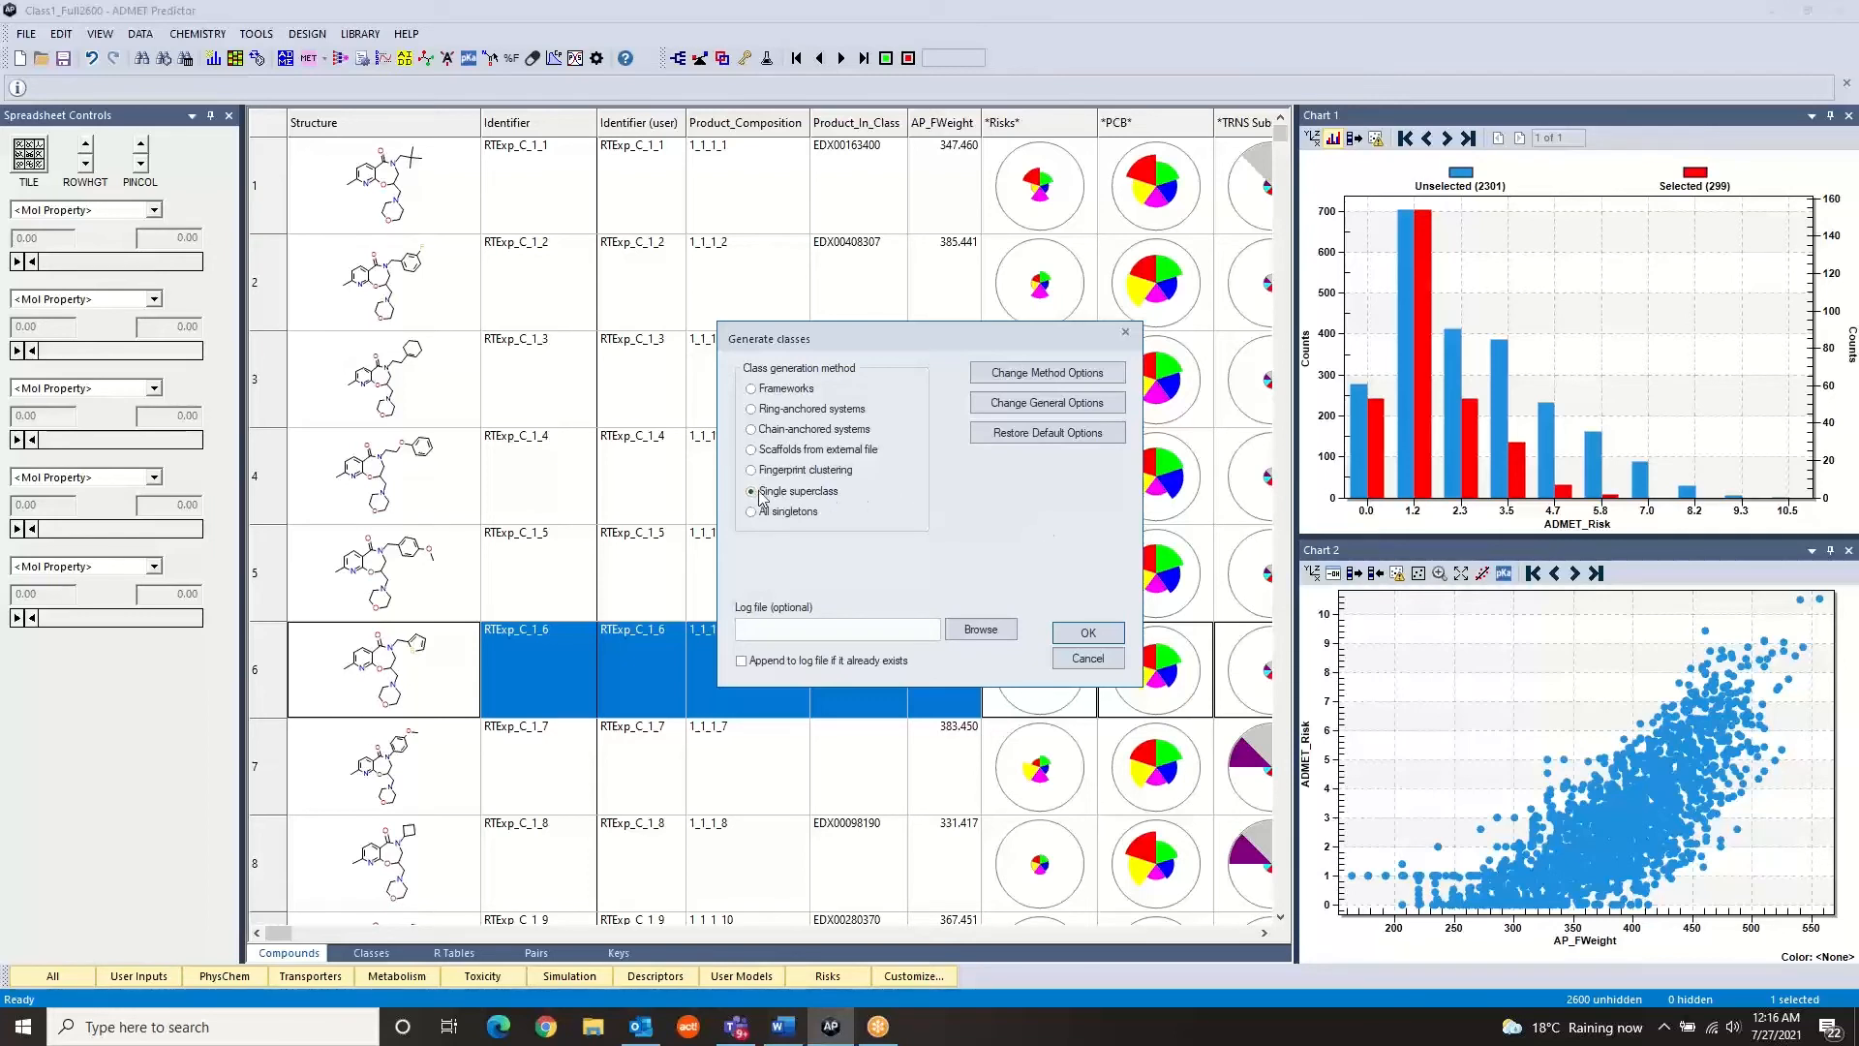
left_click(1088, 635)
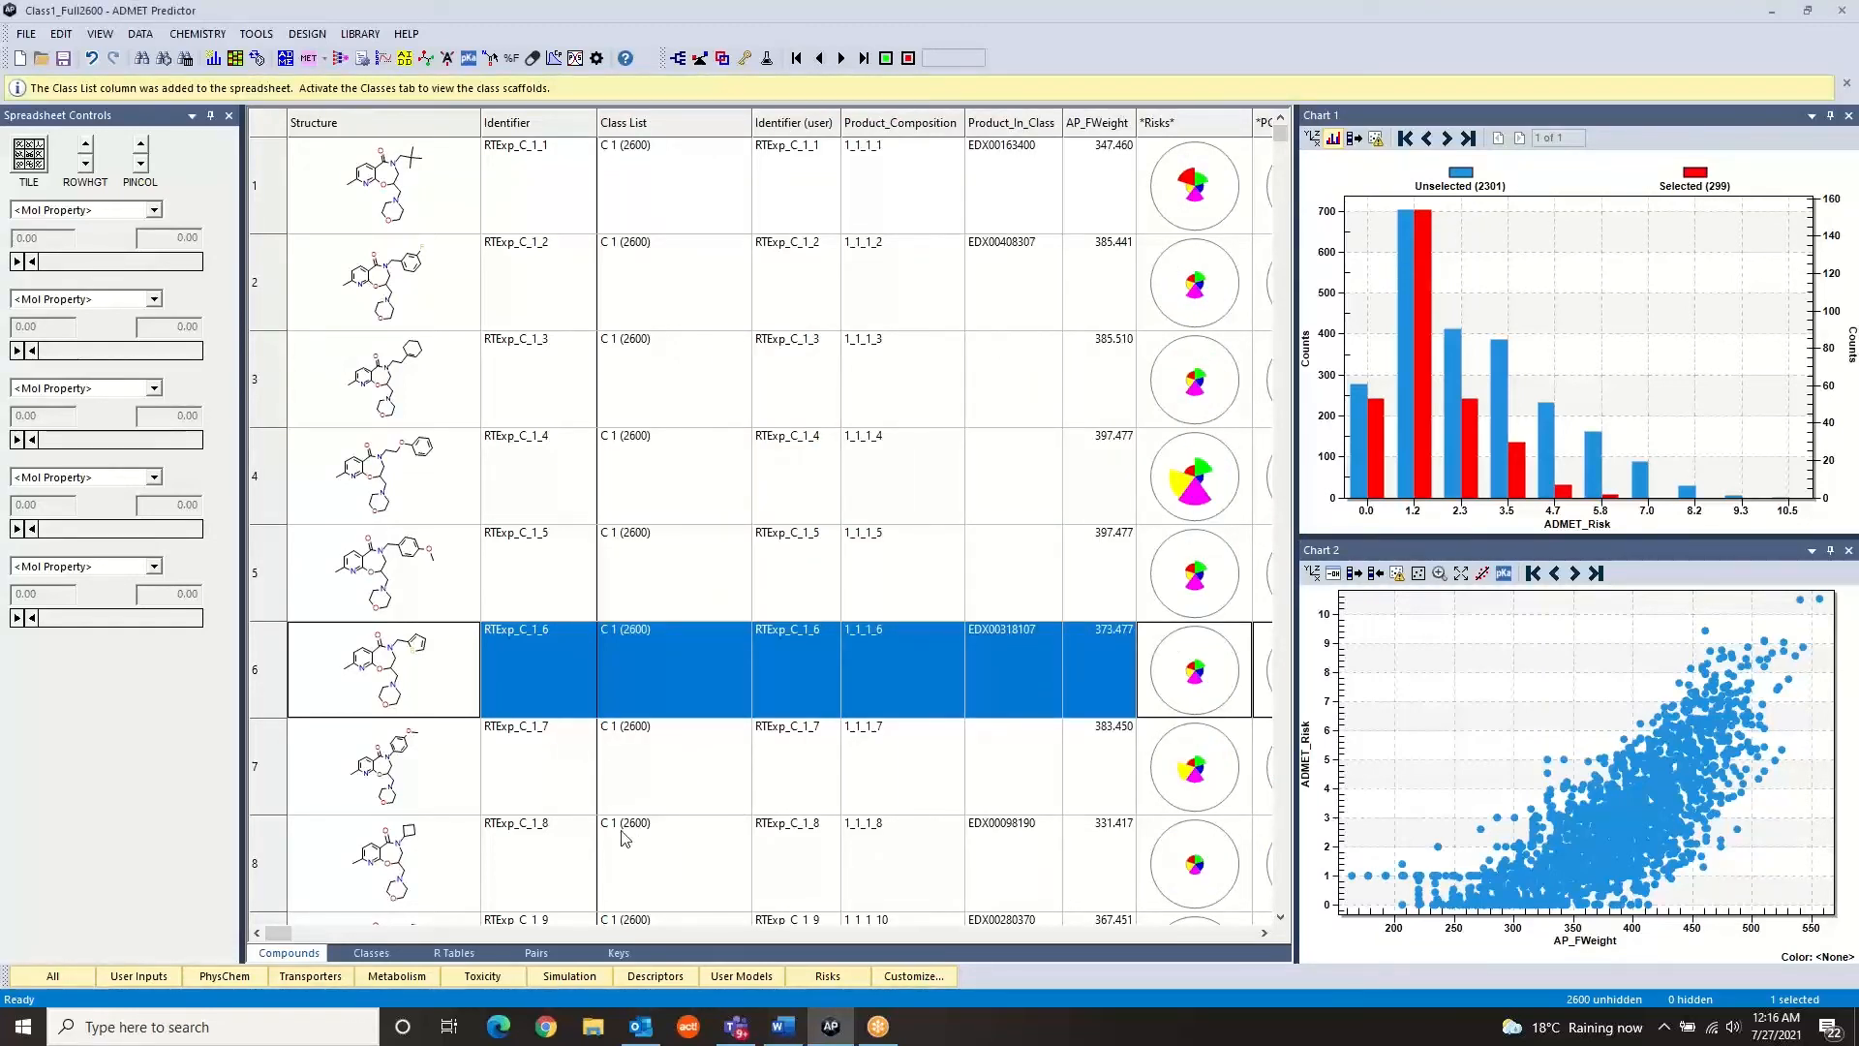
Define the scaffold of class C 1 using MCS, sized by bond count with the default atom and bond matching rules
left_click(372, 952)
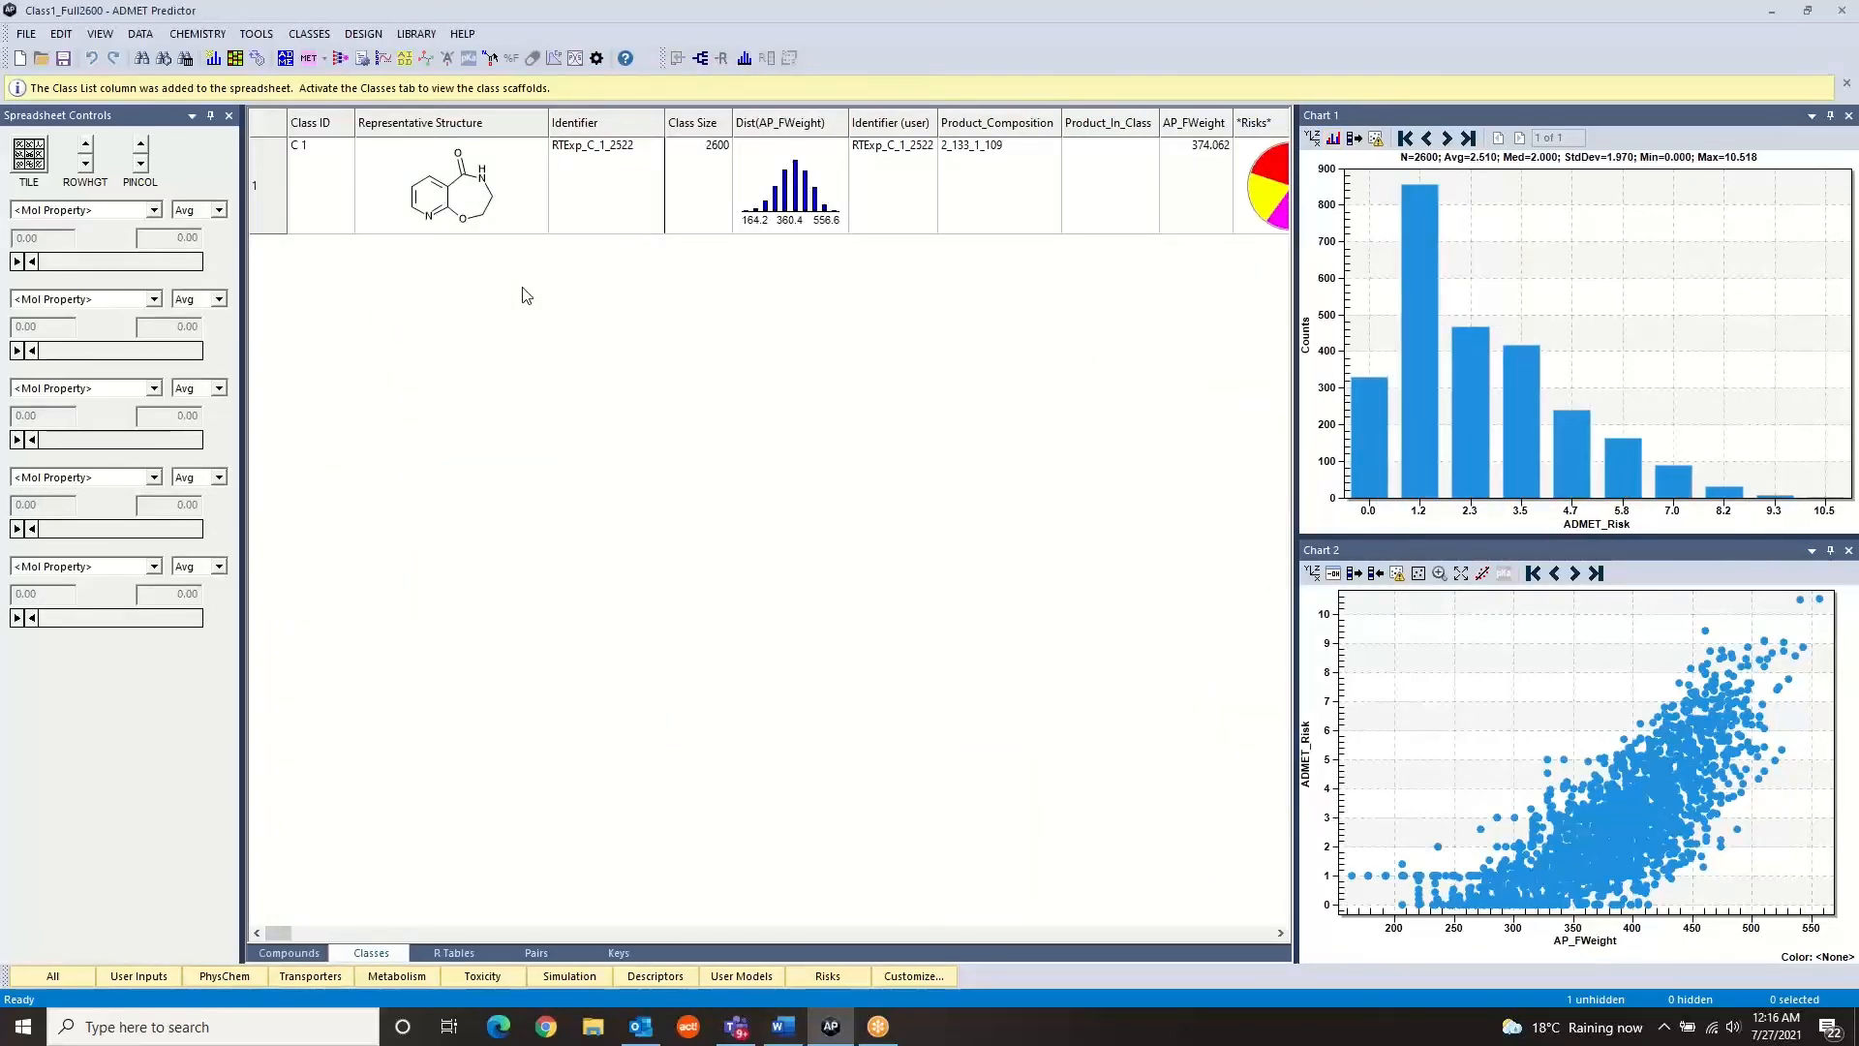
left_click(471, 208)
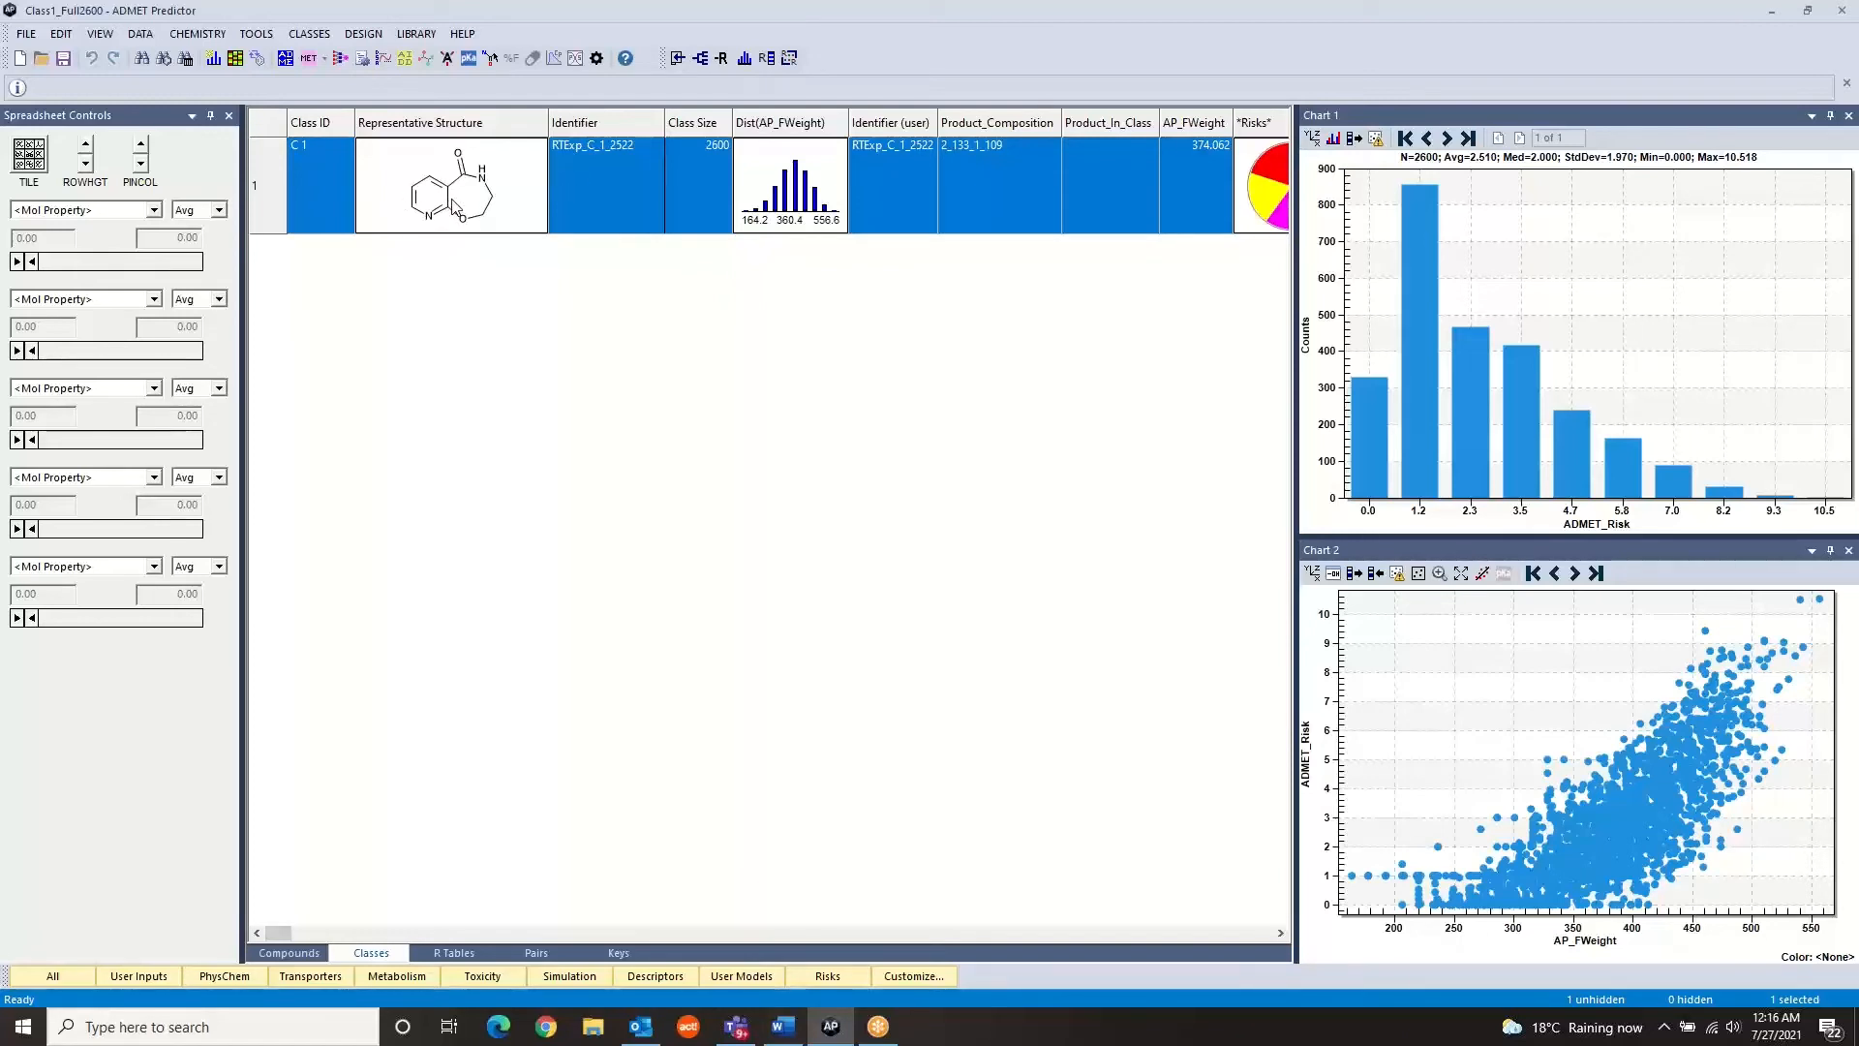
right_click(451, 203)
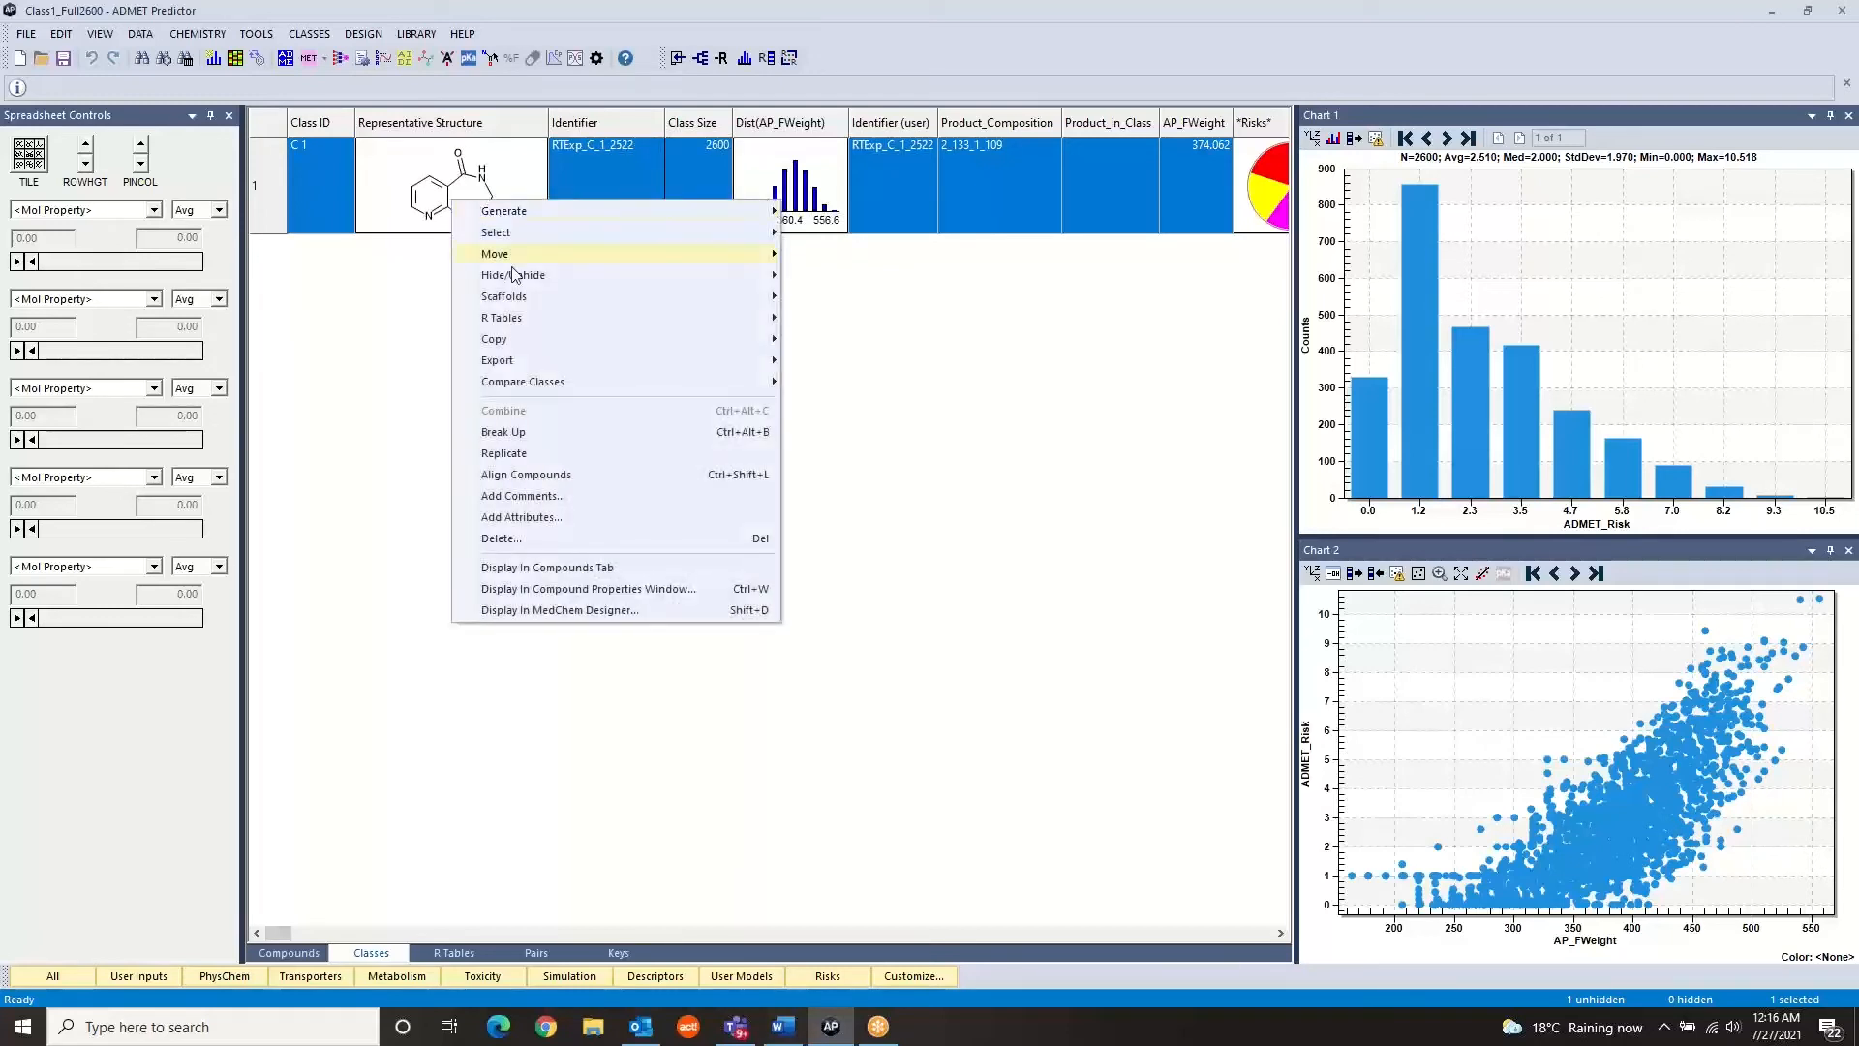
mouse_move(513, 302)
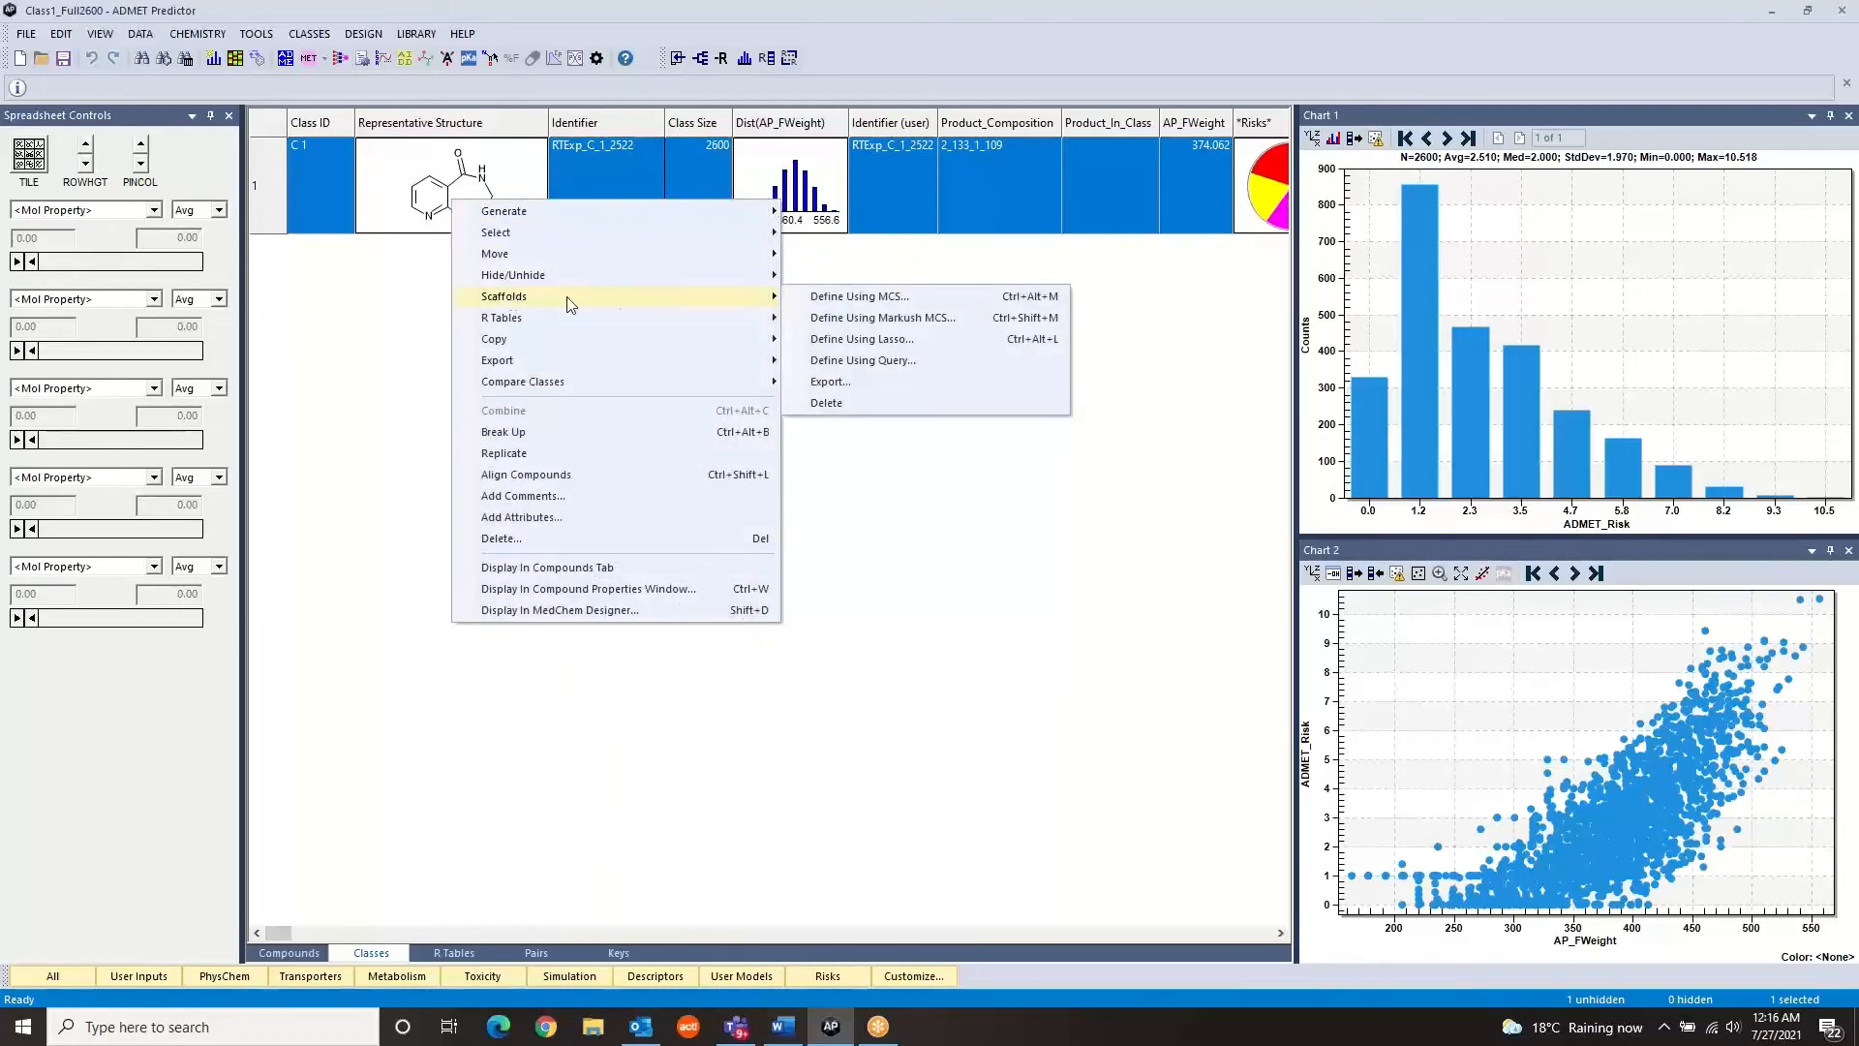
left_click(852, 300)
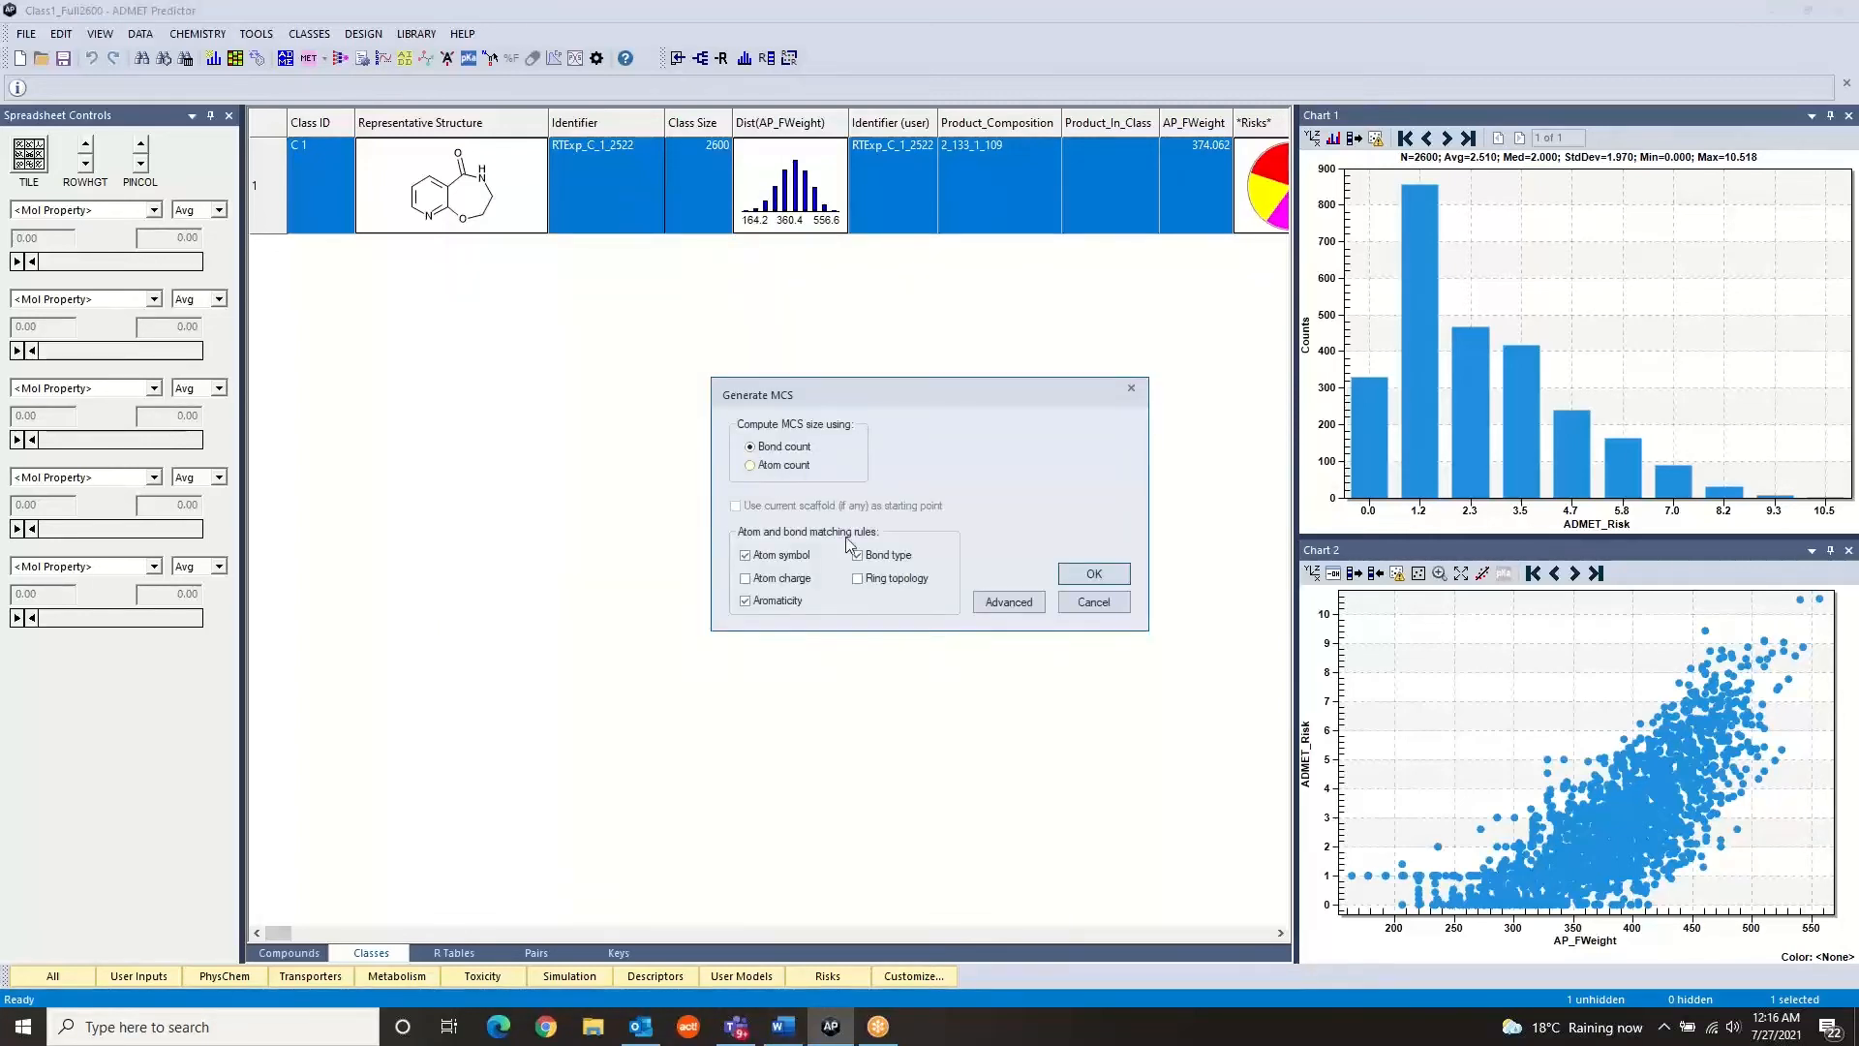
left_click(1093, 573)
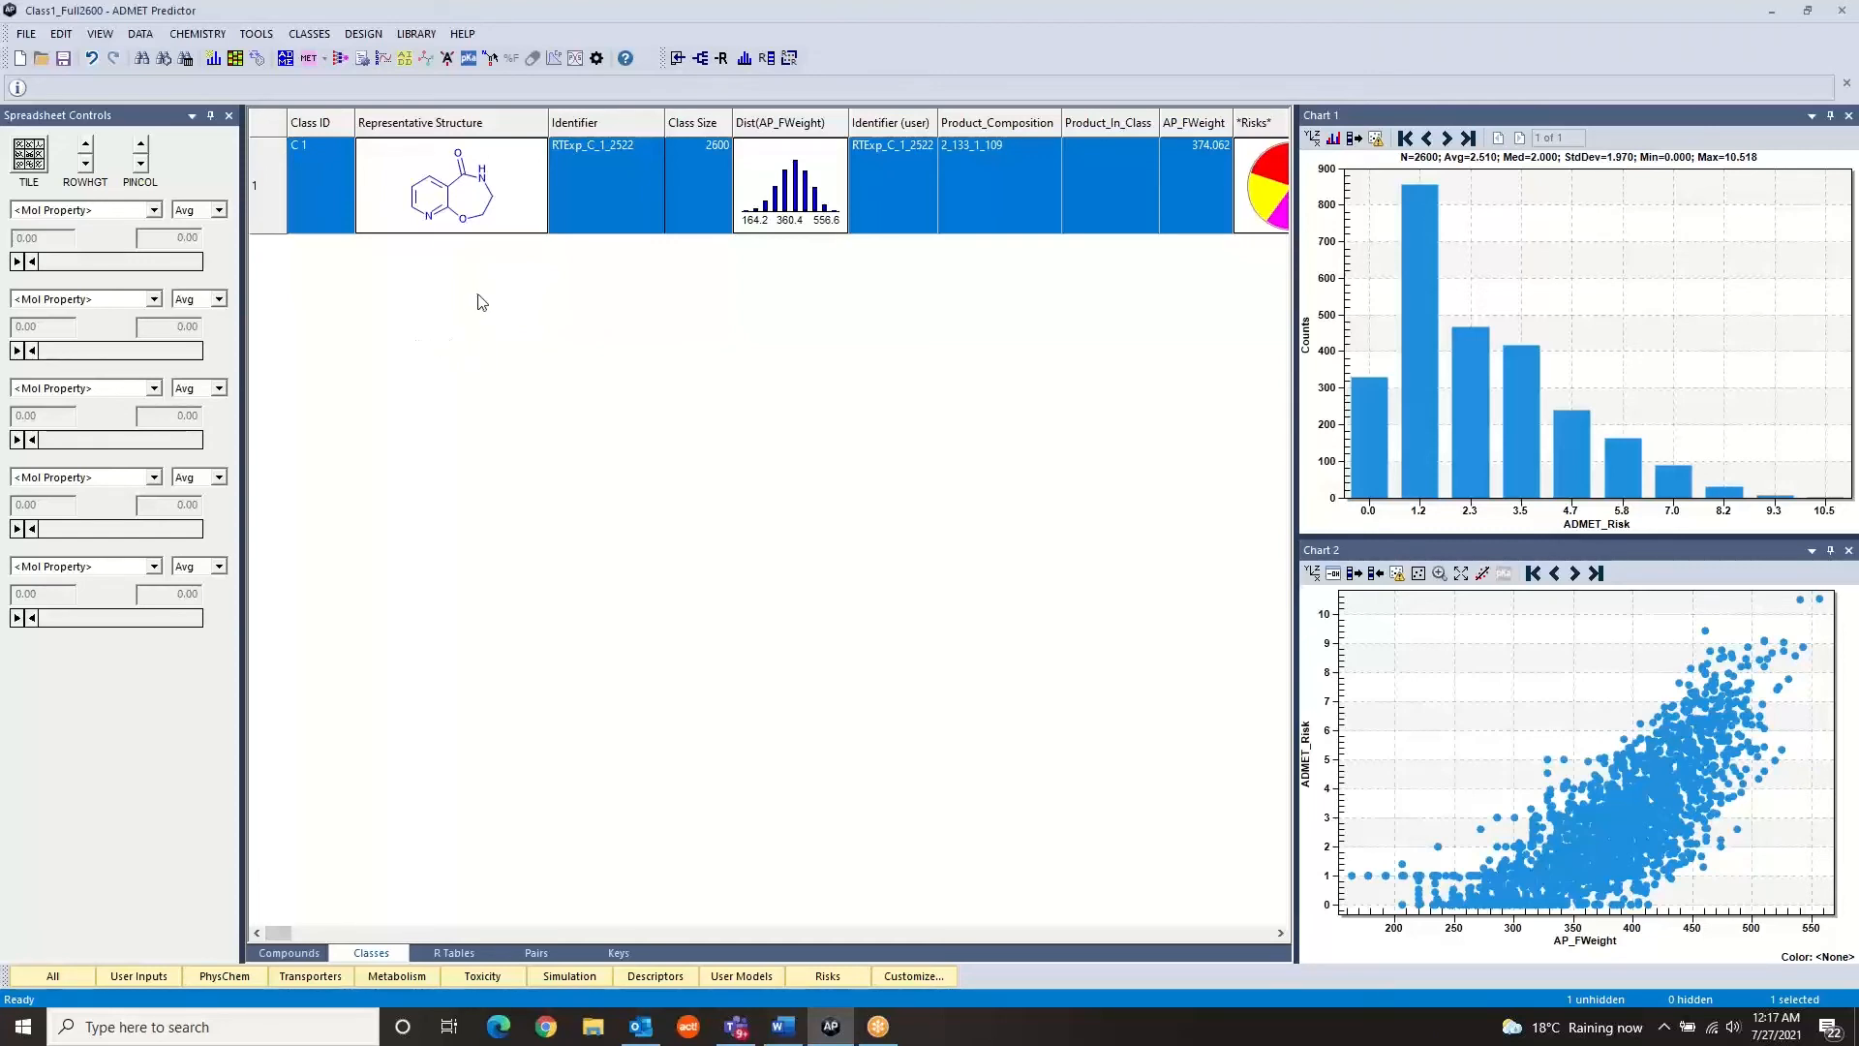
right_click(463, 200)
mouse_move(513, 291)
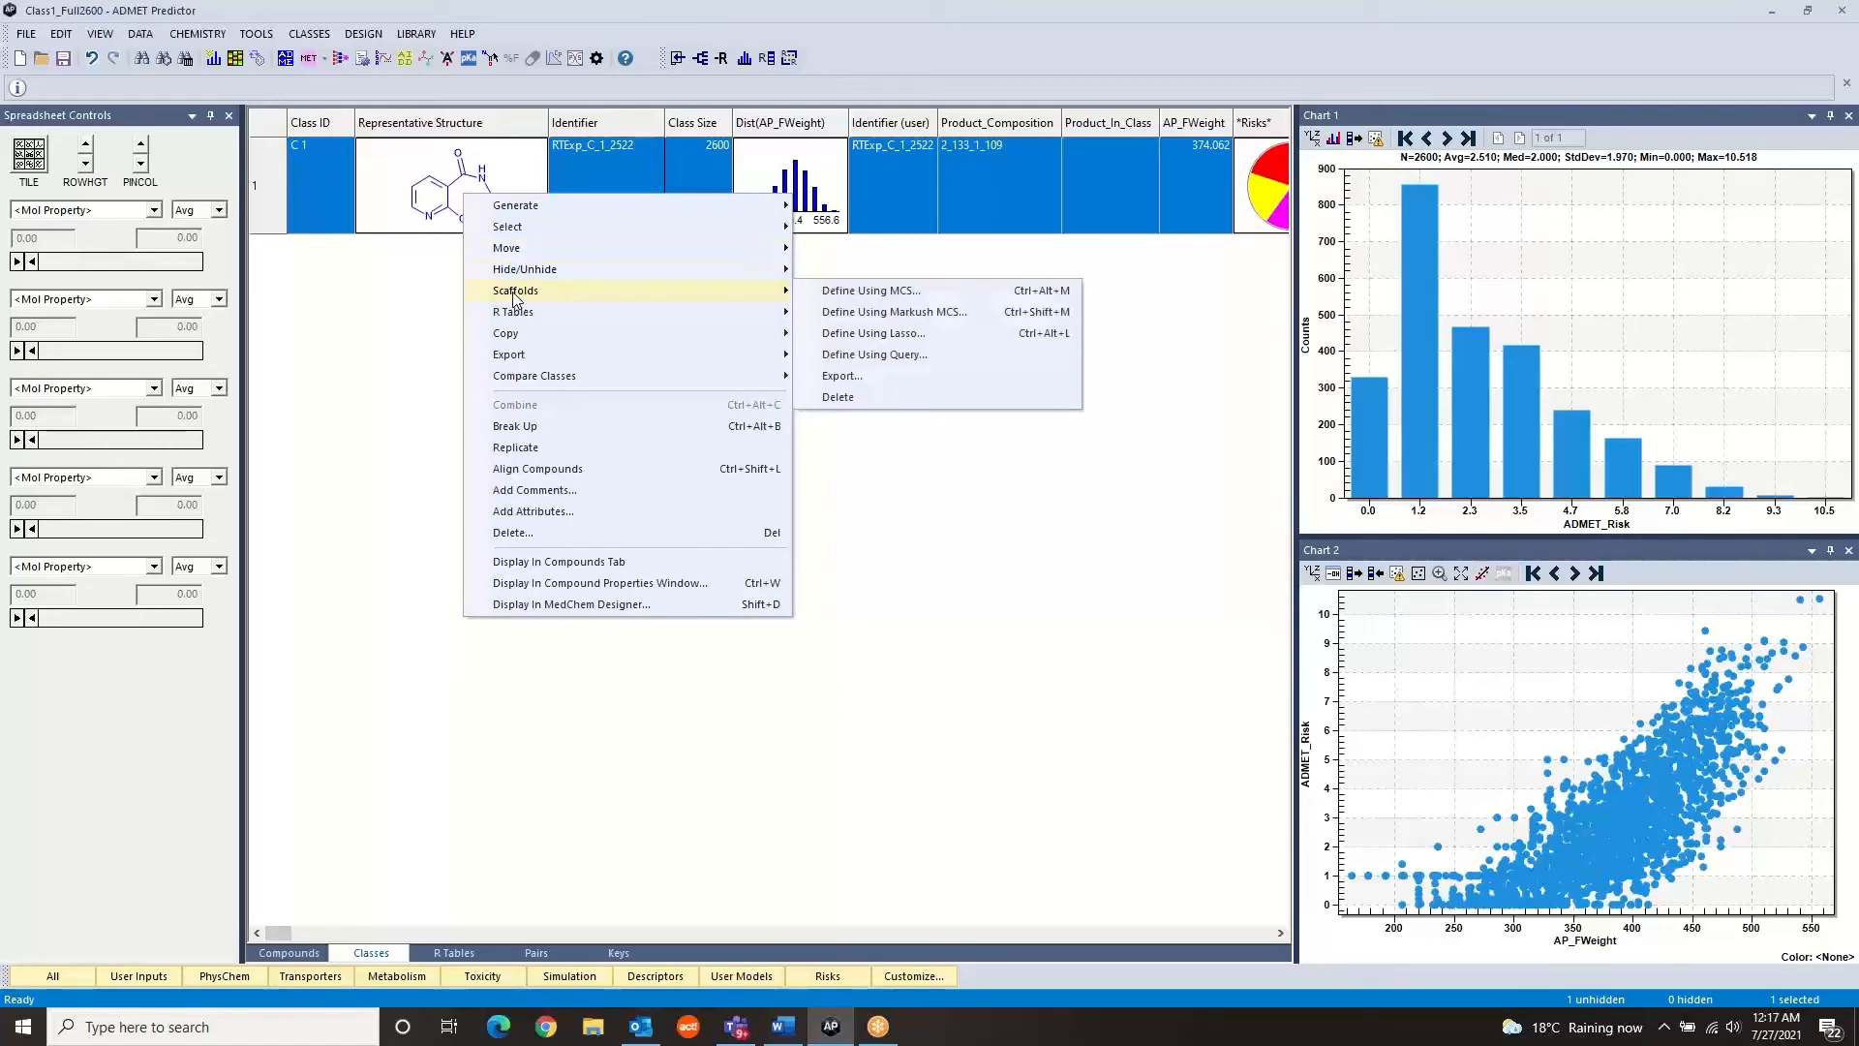
left_click(886, 339)
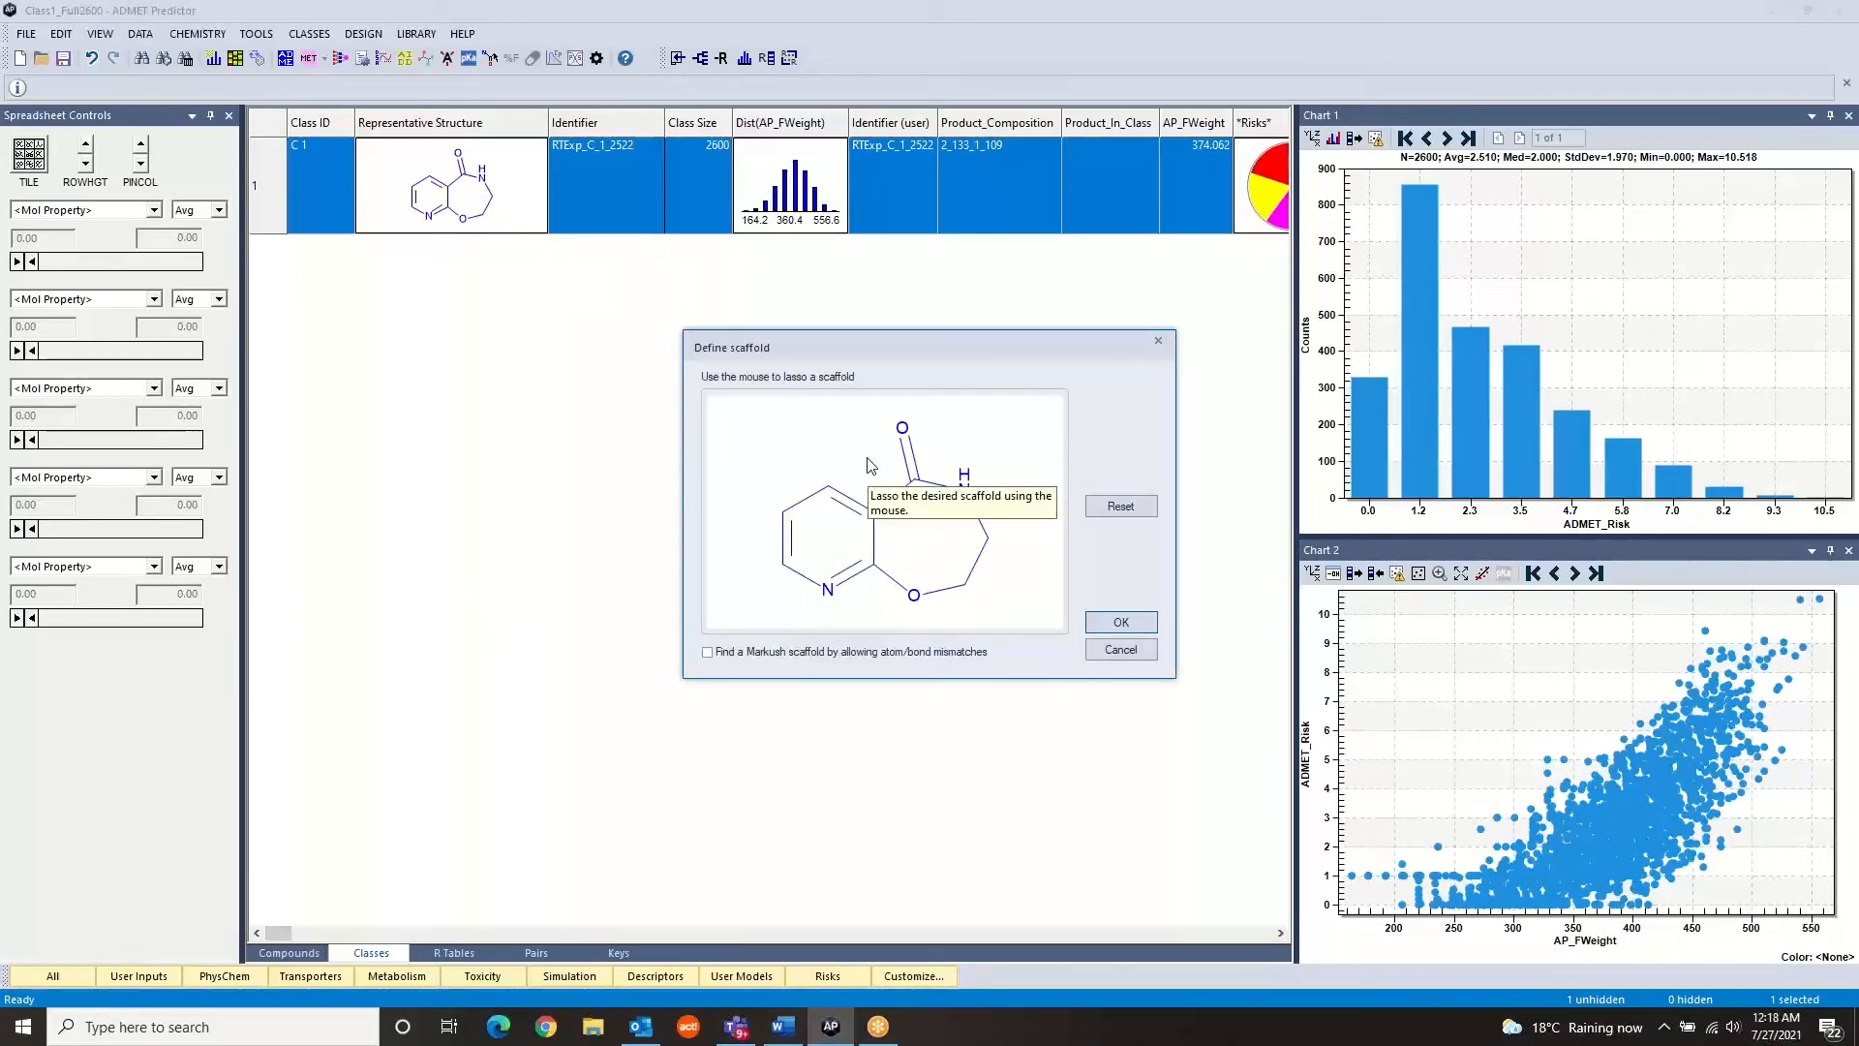
mouse_move(865, 463)
left_mouse_down()
mouse_move(858, 587)
mouse_move(942, 622)
mouse_move(1045, 525)
mouse_move(971, 417)
mouse_move(876, 415)
mouse_move(866, 463)
left_mouse_up()
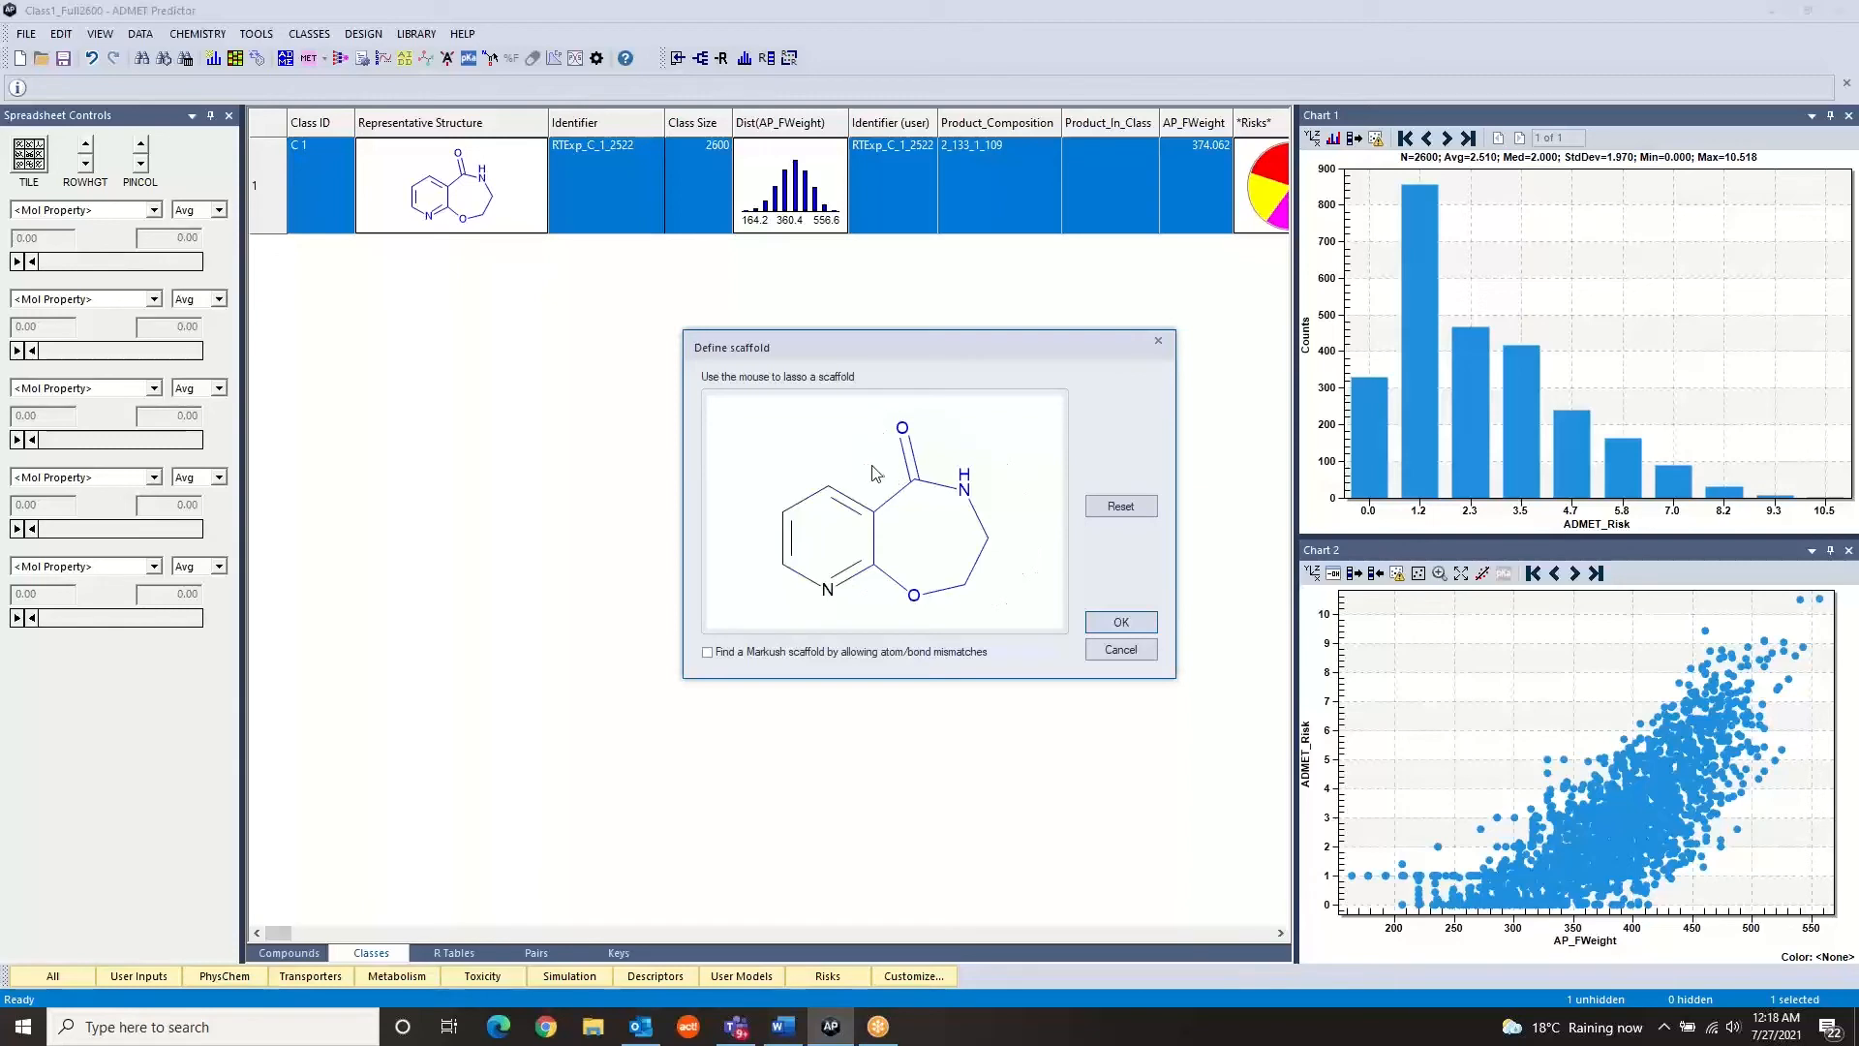
left_click(1117, 656)
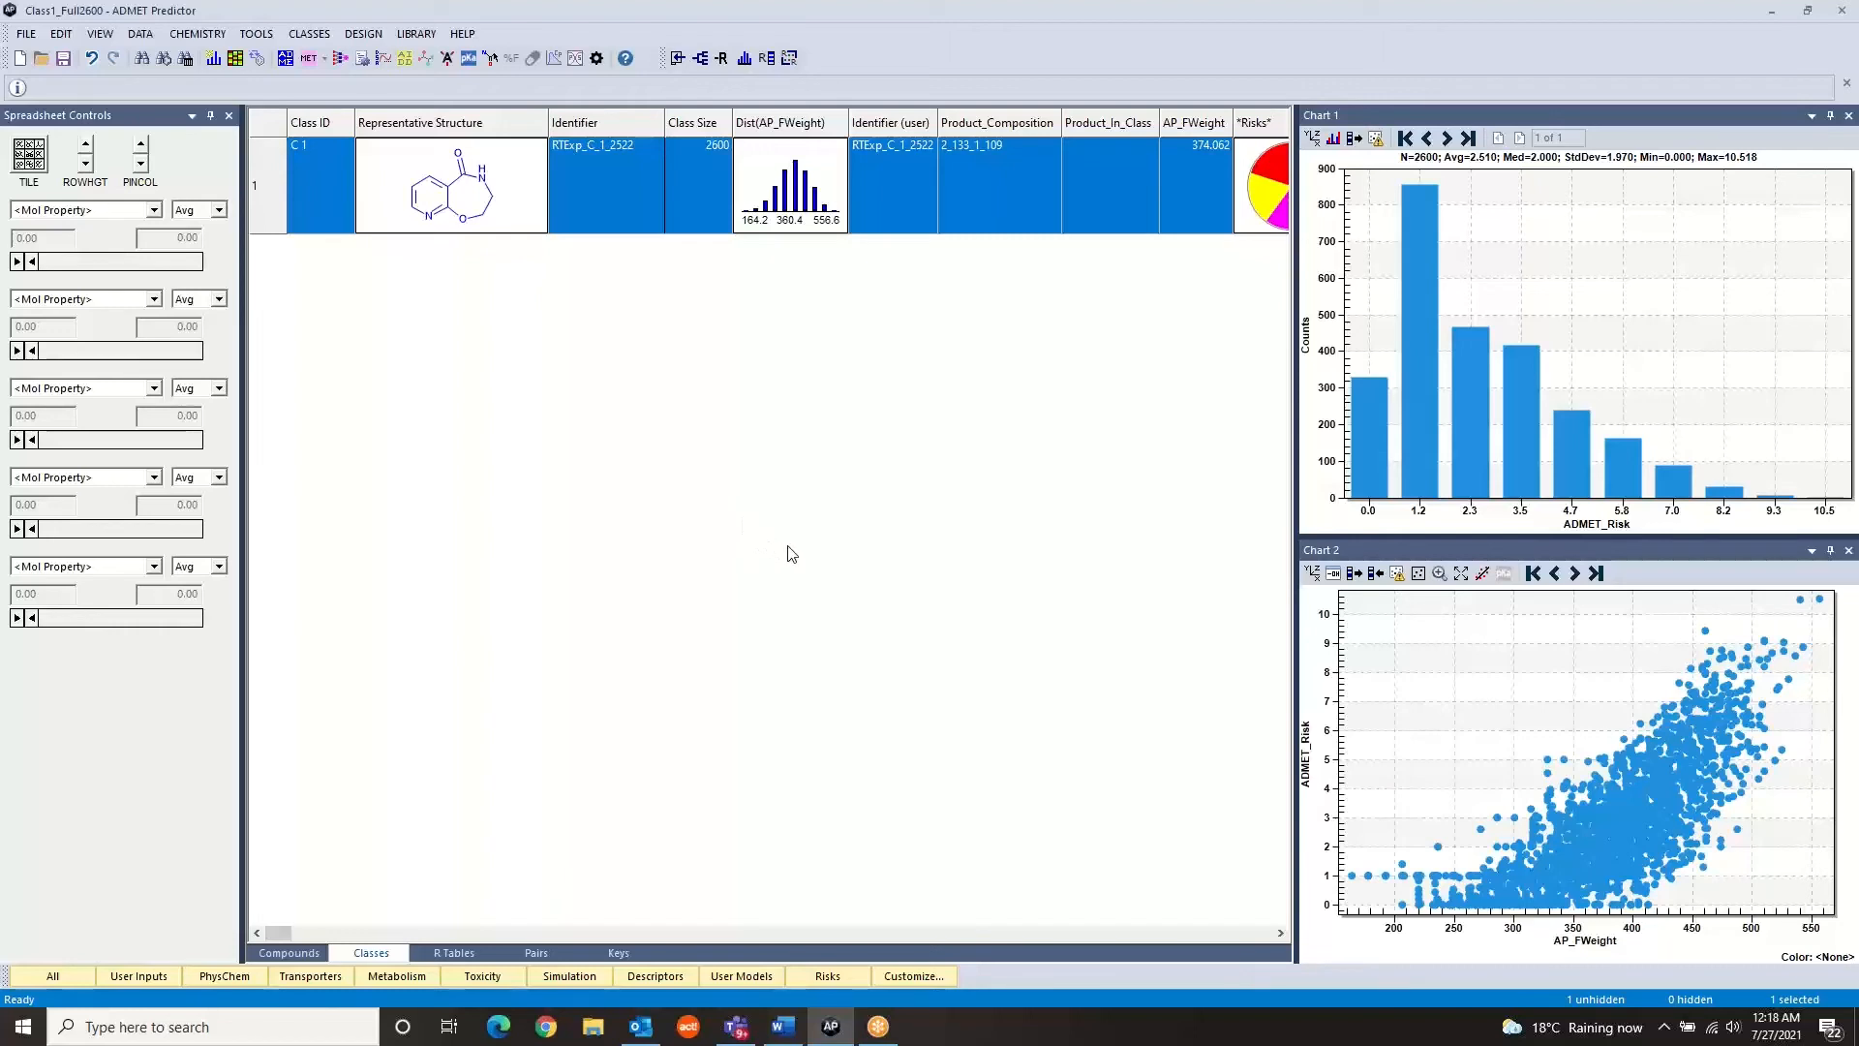
Generate the R table for the class C 1 scaffold and start finding compound subsets using its R groups
left_click(455, 953)
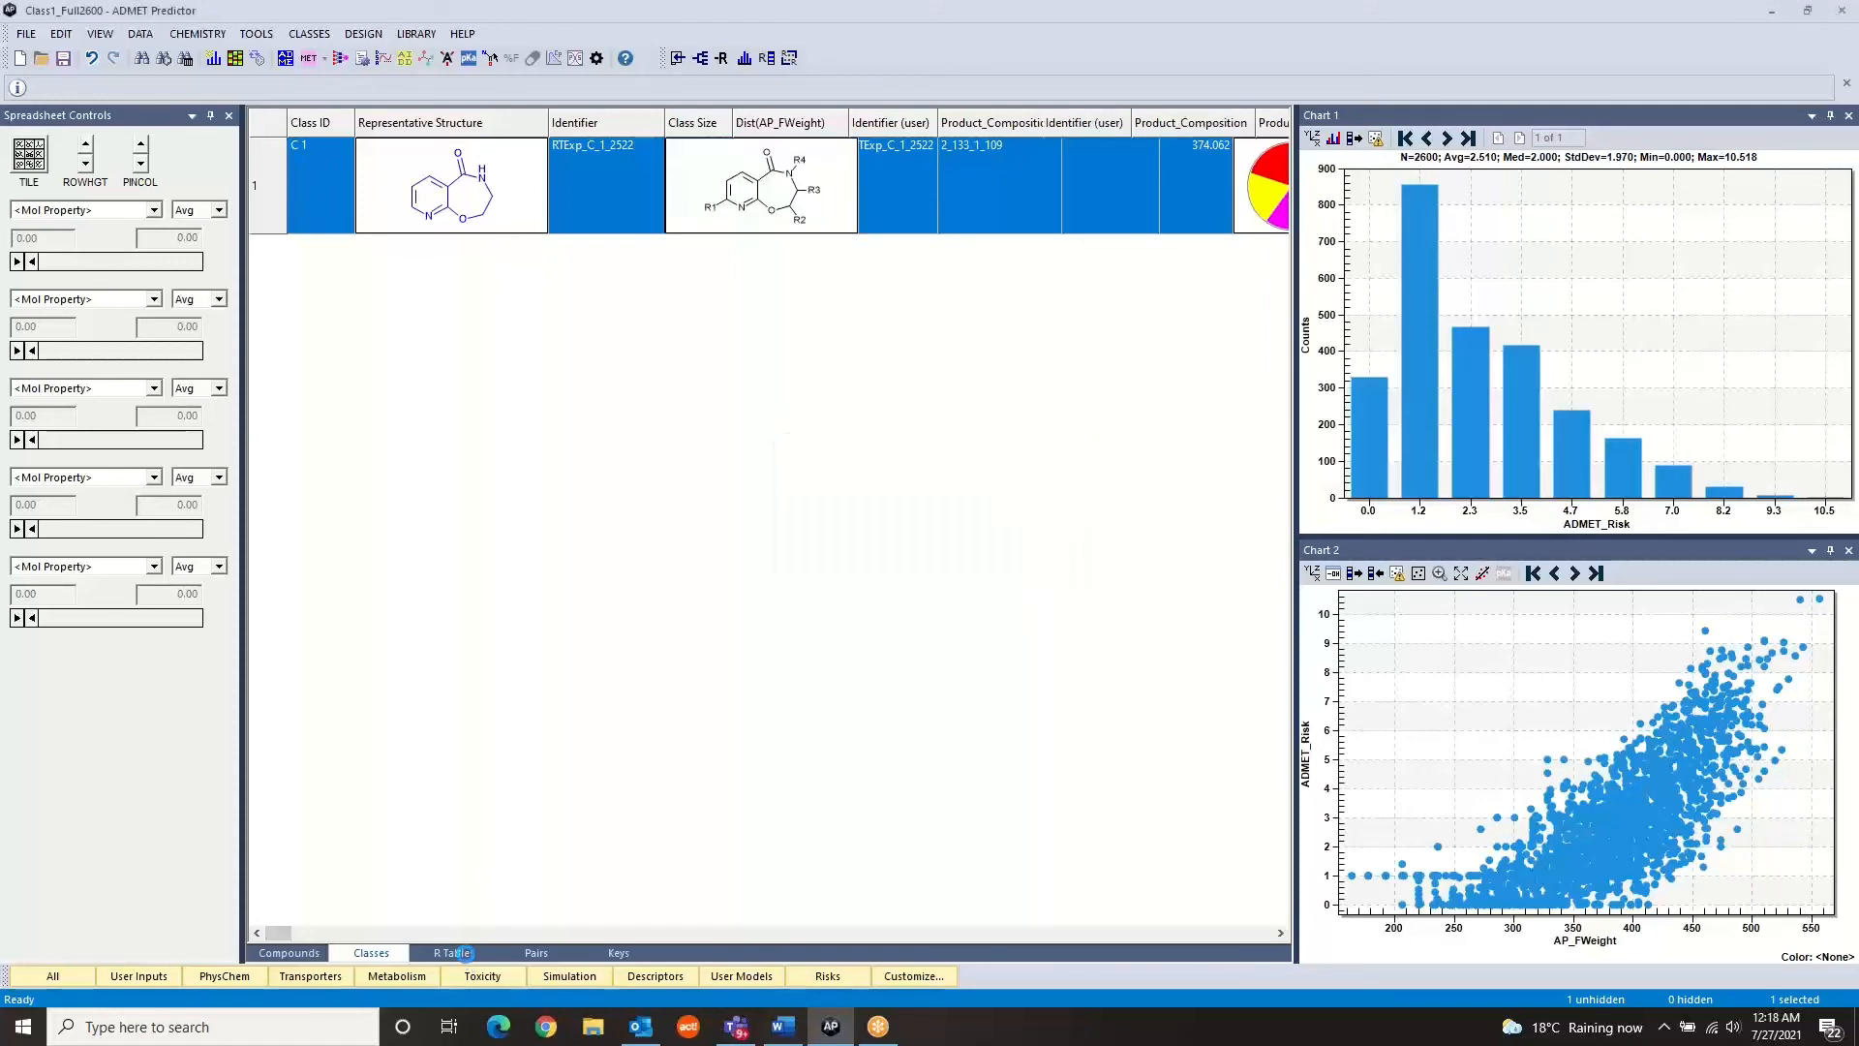
left_click(466, 954)
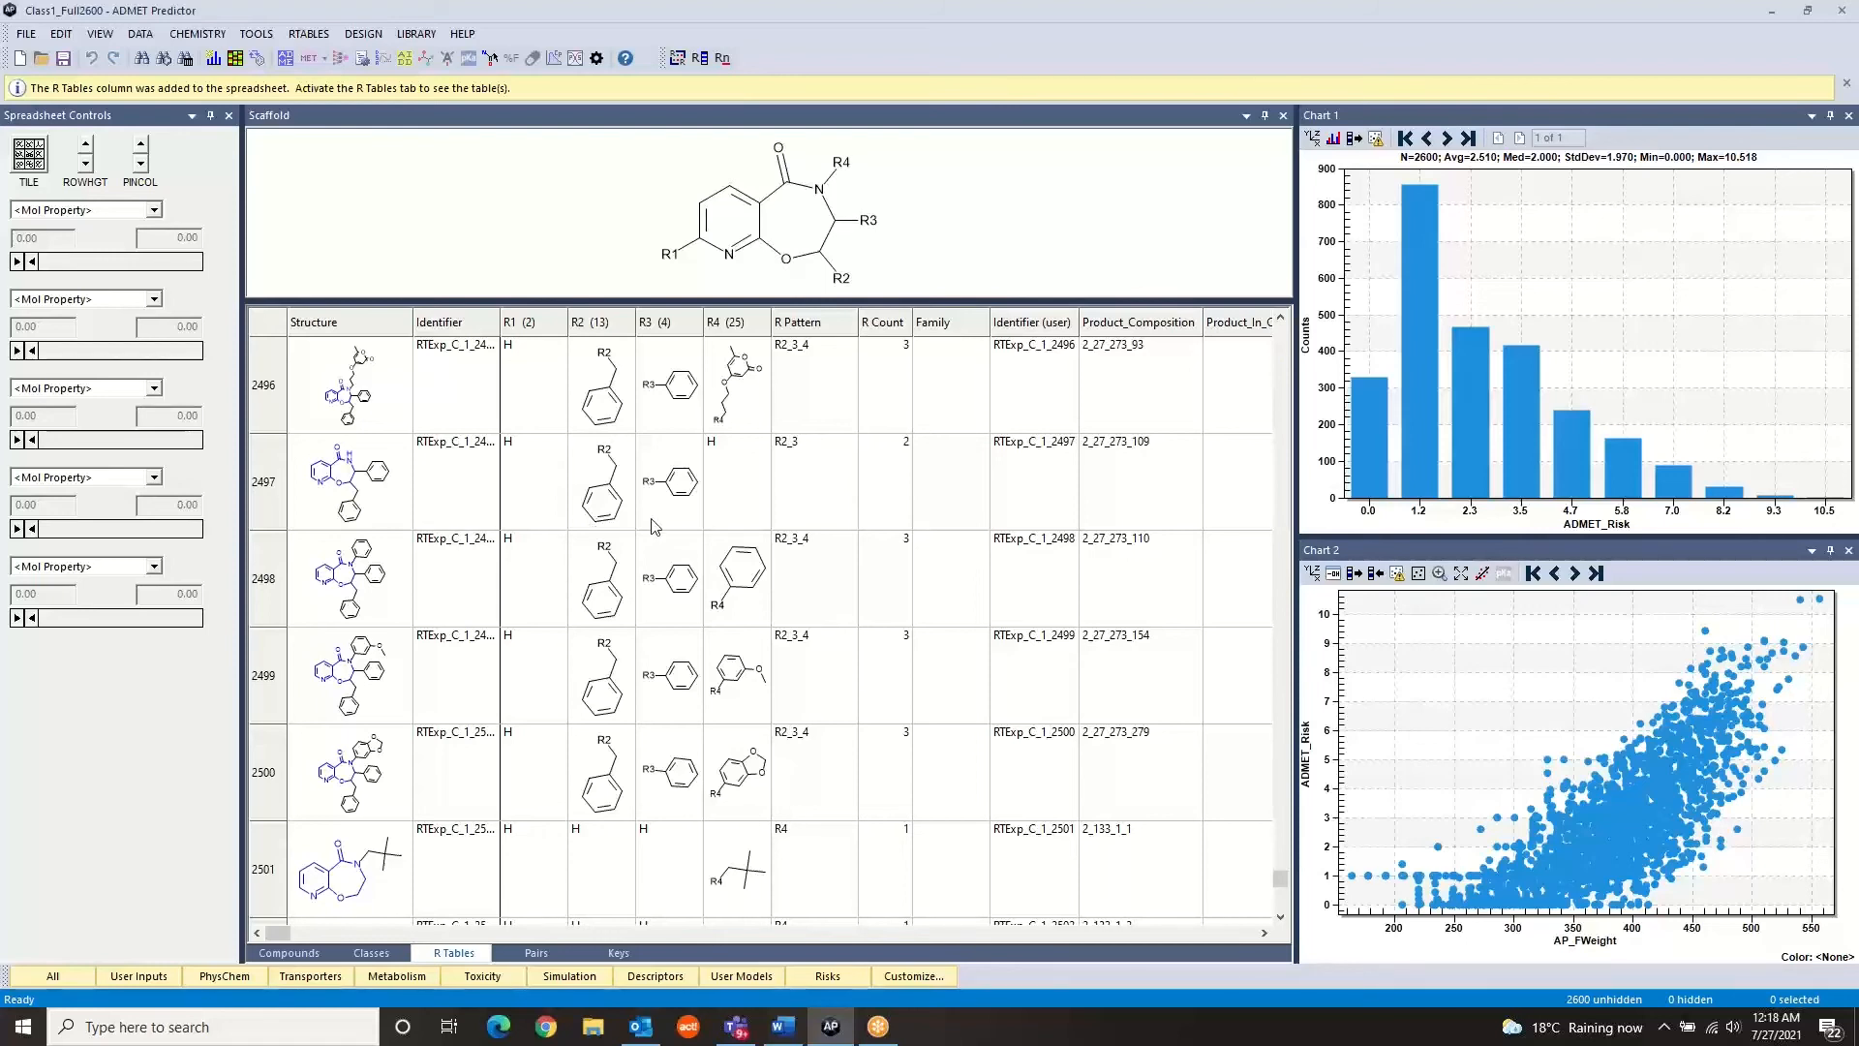
left_click(324, 42)
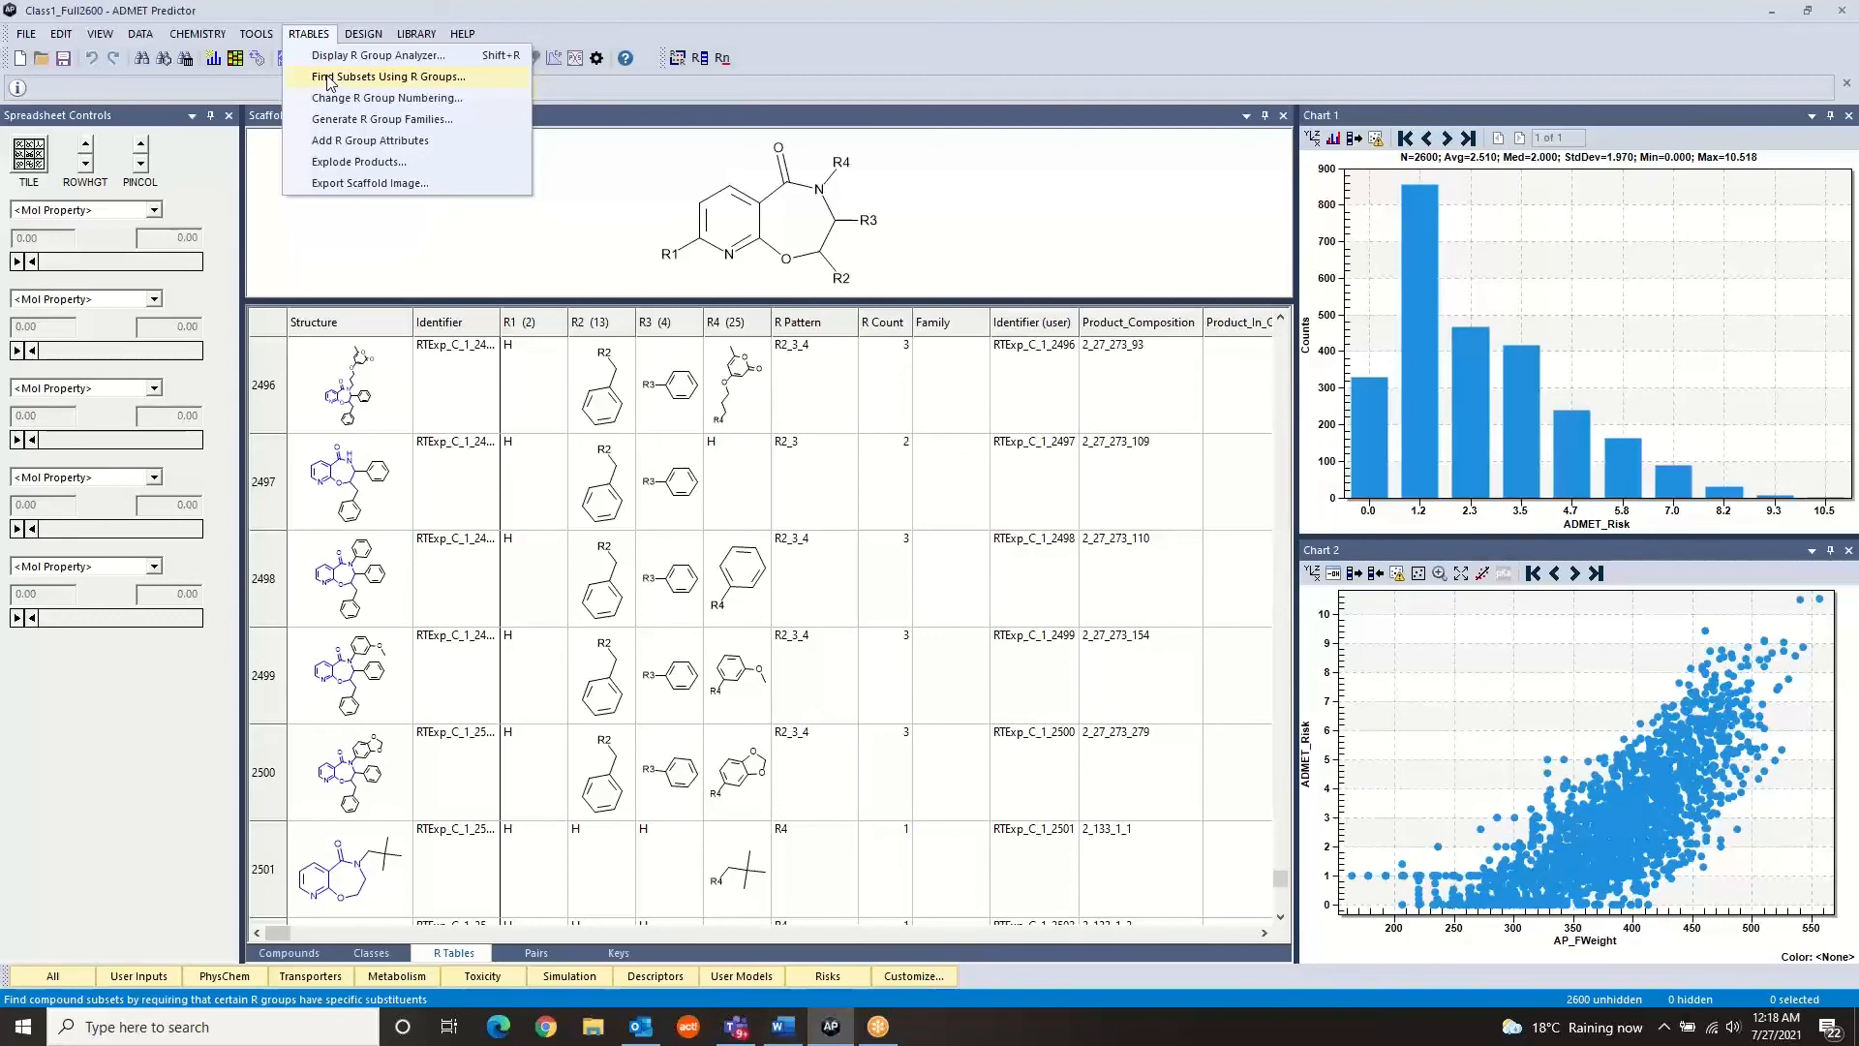
left_click(329, 78)
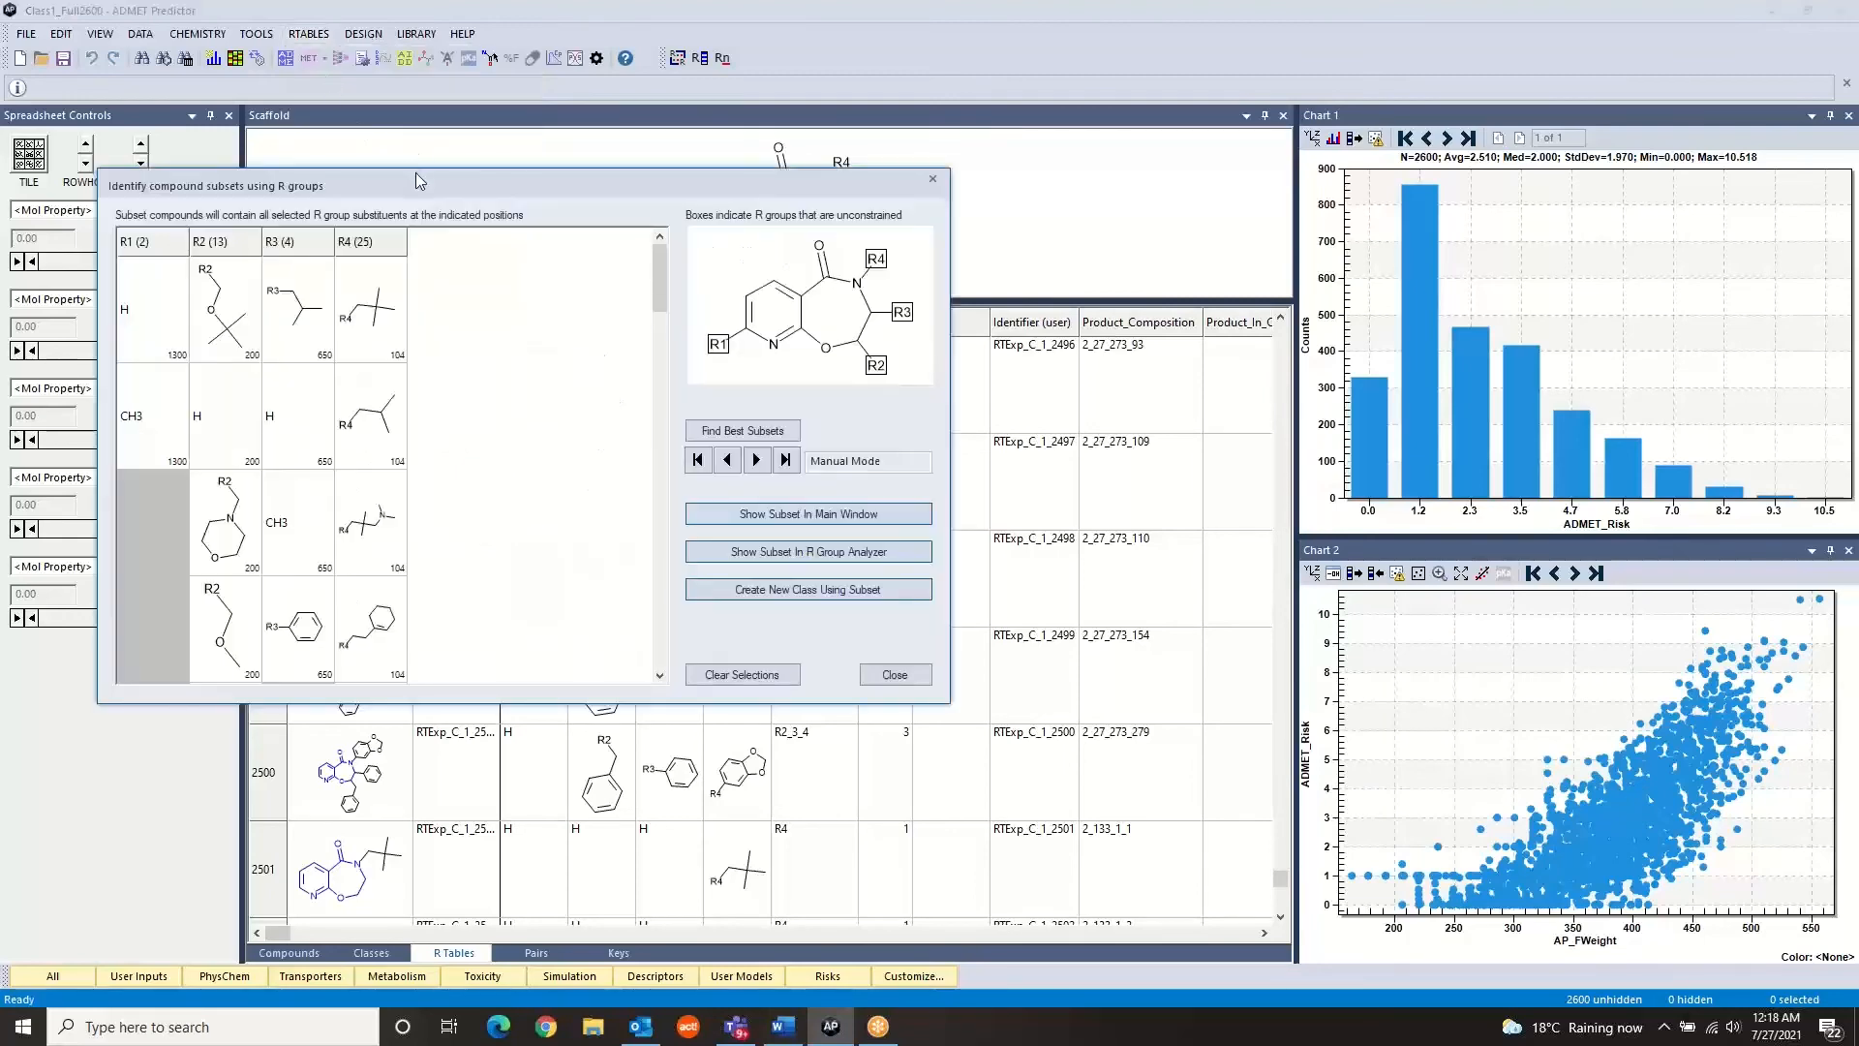
left_click_drag(422, 171, 696, 241)
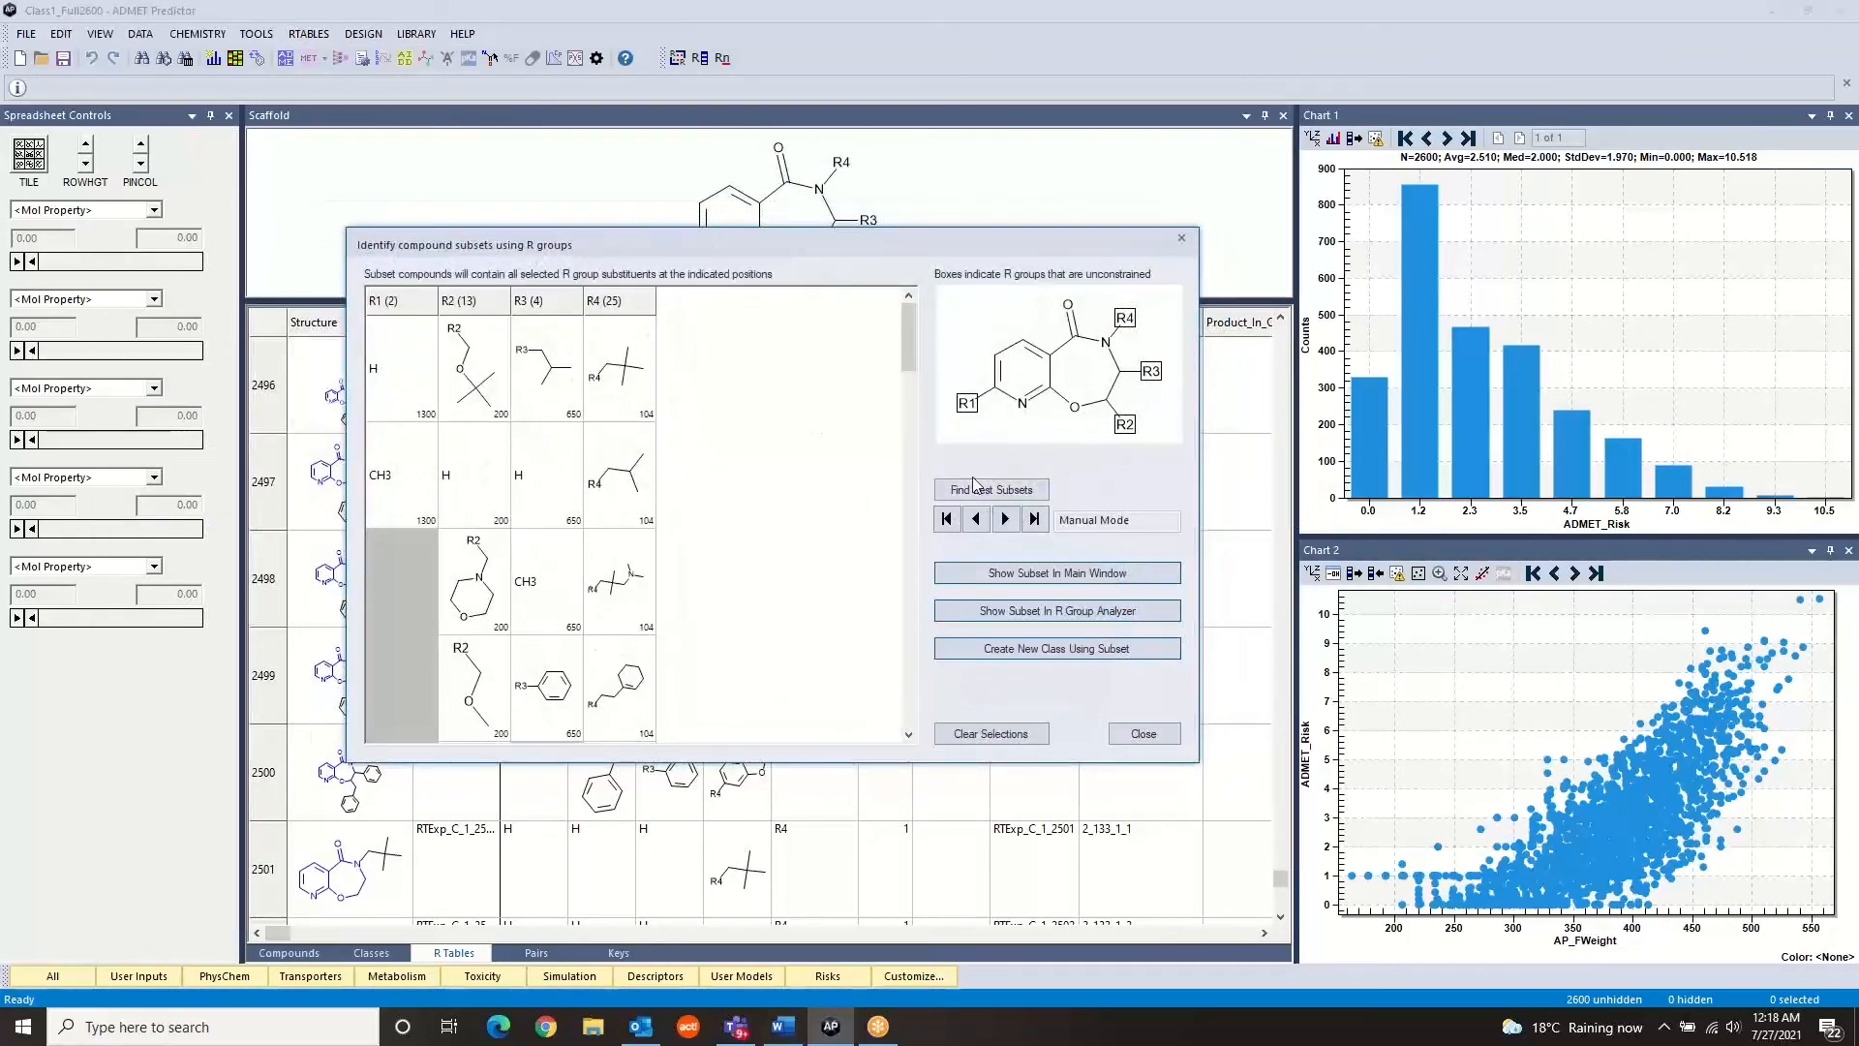
Find the best subsets with 1 to 3 unconstrained R positions, at least 100 compounds each and at most 20 subsets, ordered by ADMET_Risk
left_click(967, 491)
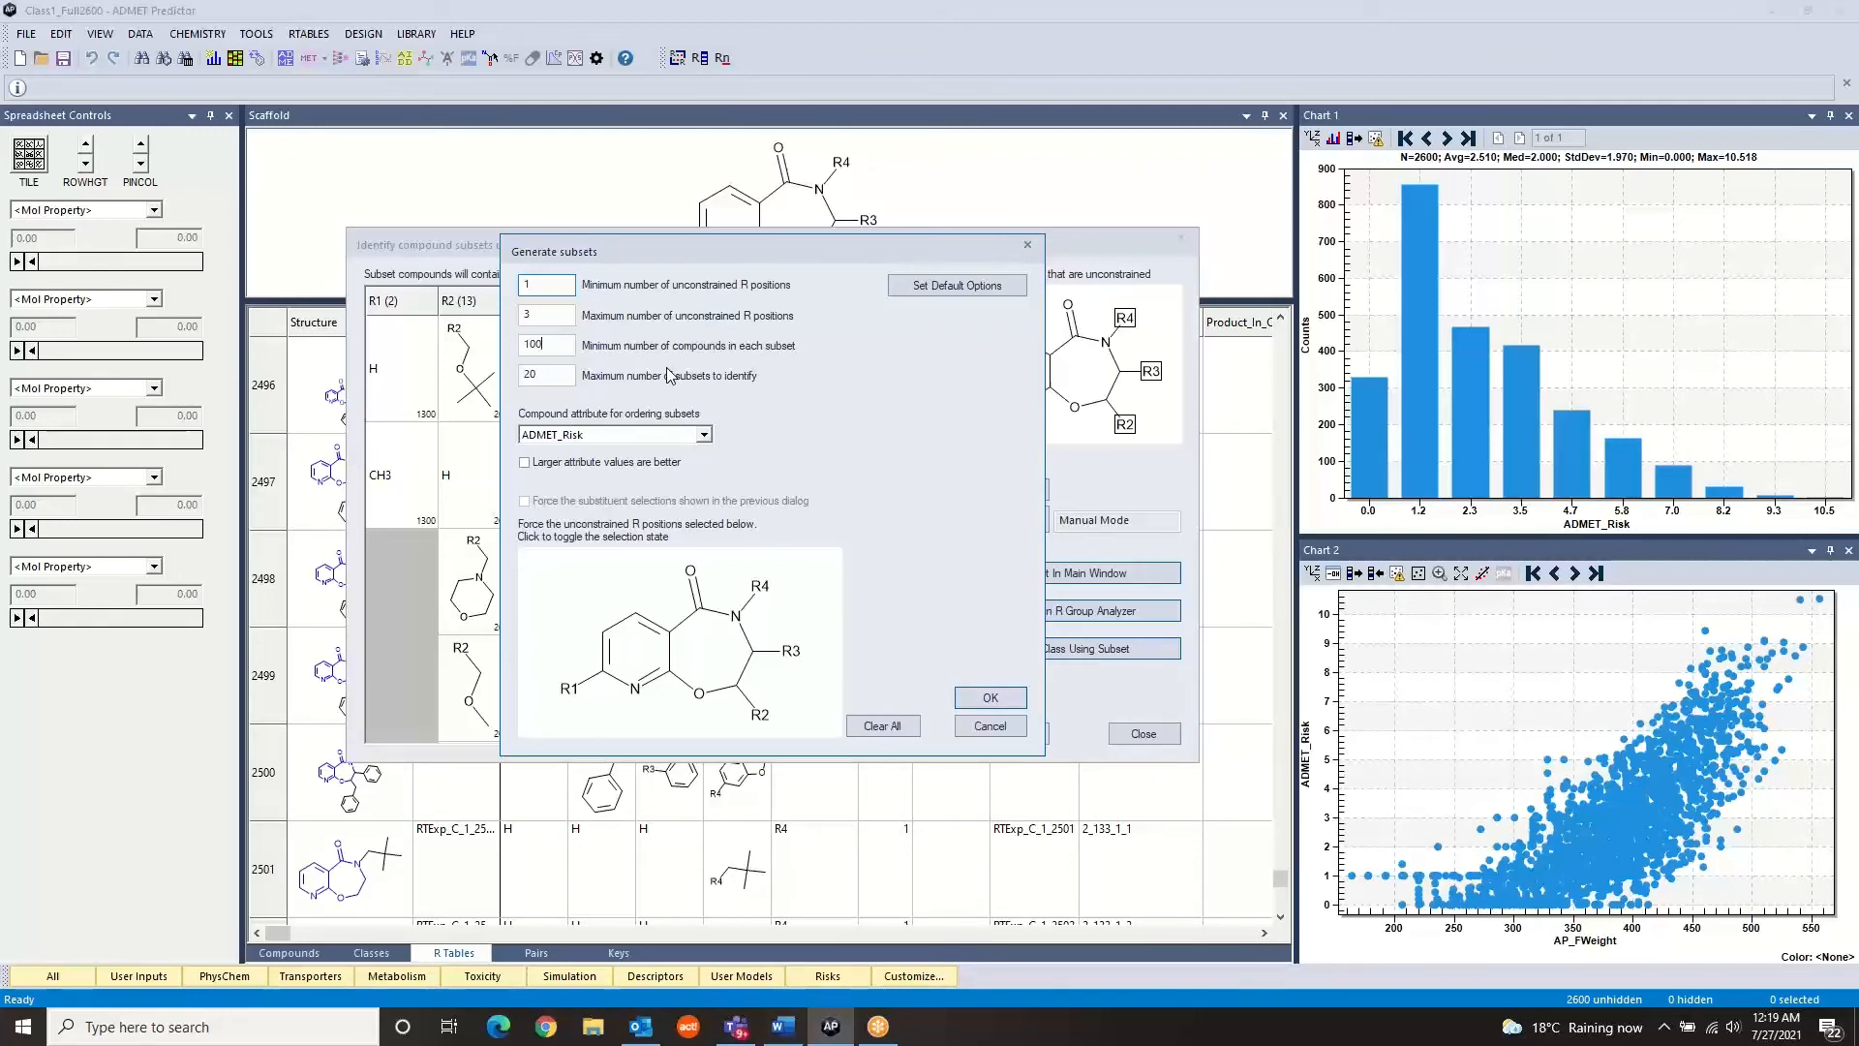
left_click(552, 385)
left_click(983, 699)
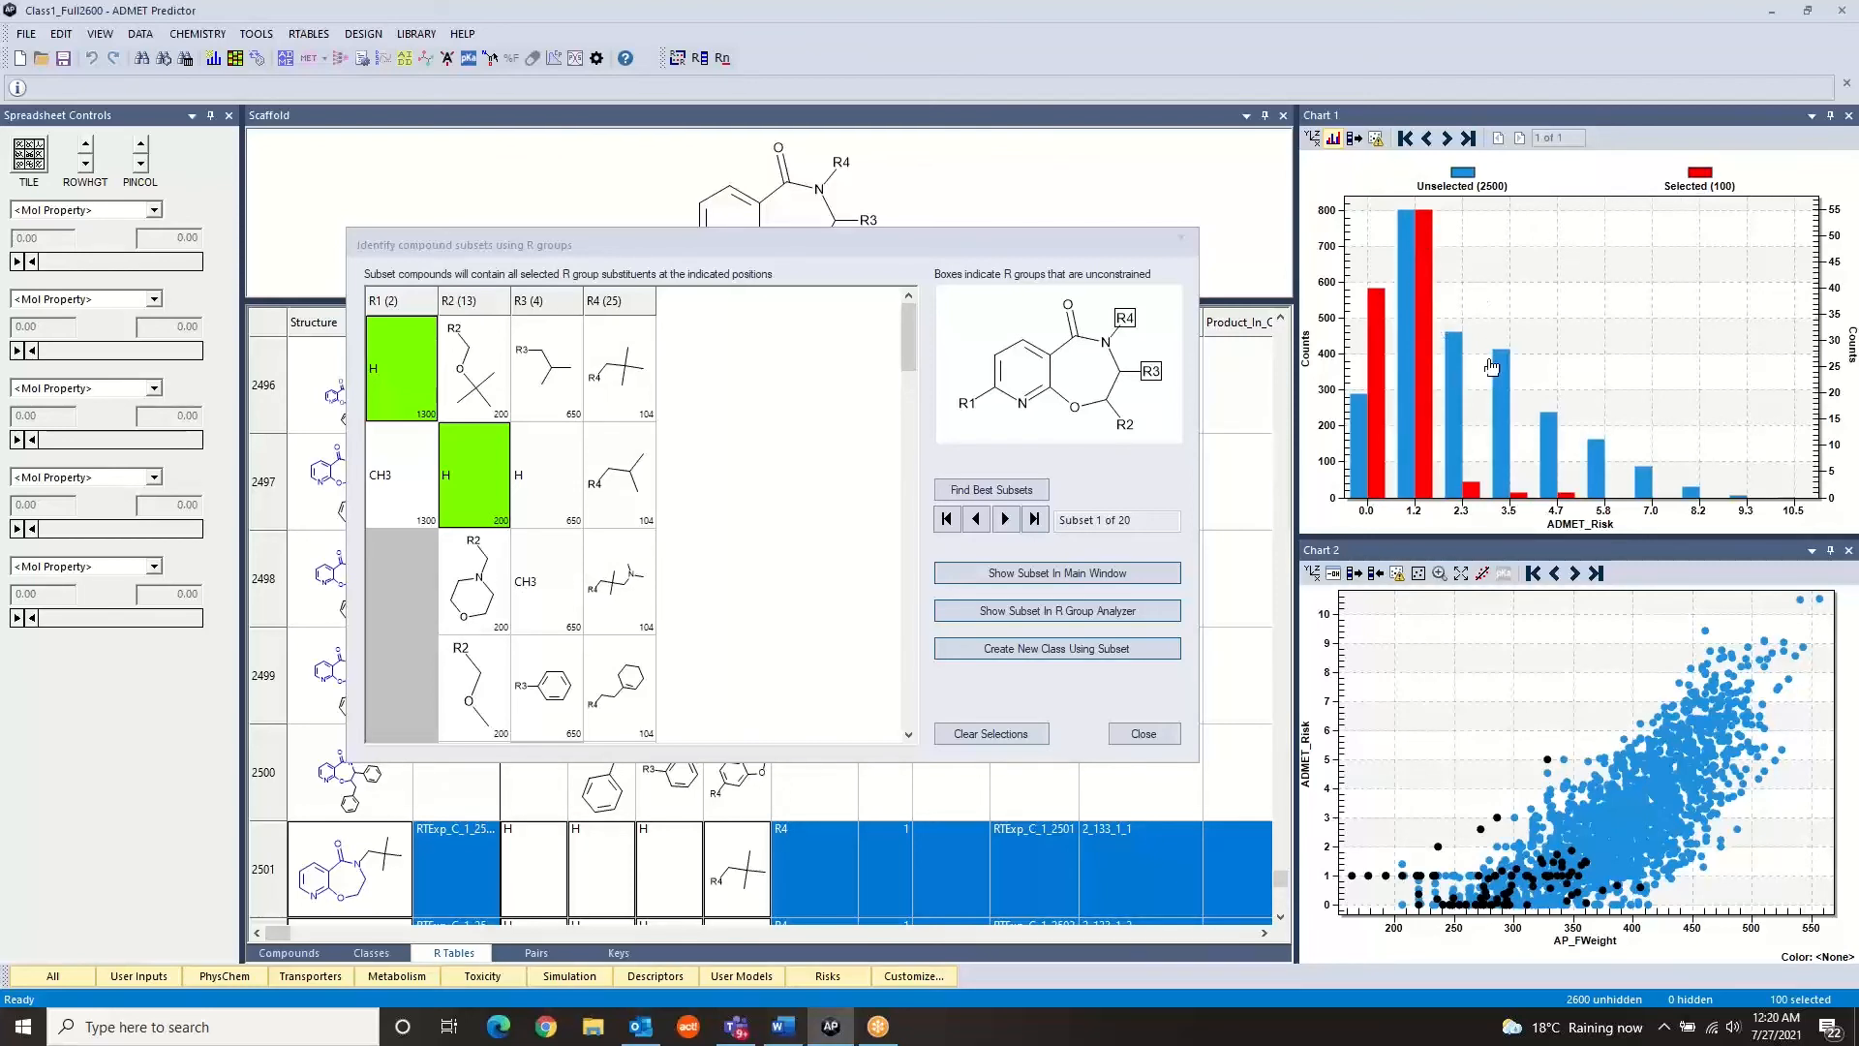
Compare the ADMET_Risk distributions of subsets 1 to 6 on the charts, return to subset 1 and close the subset finder
left_click(1005, 519)
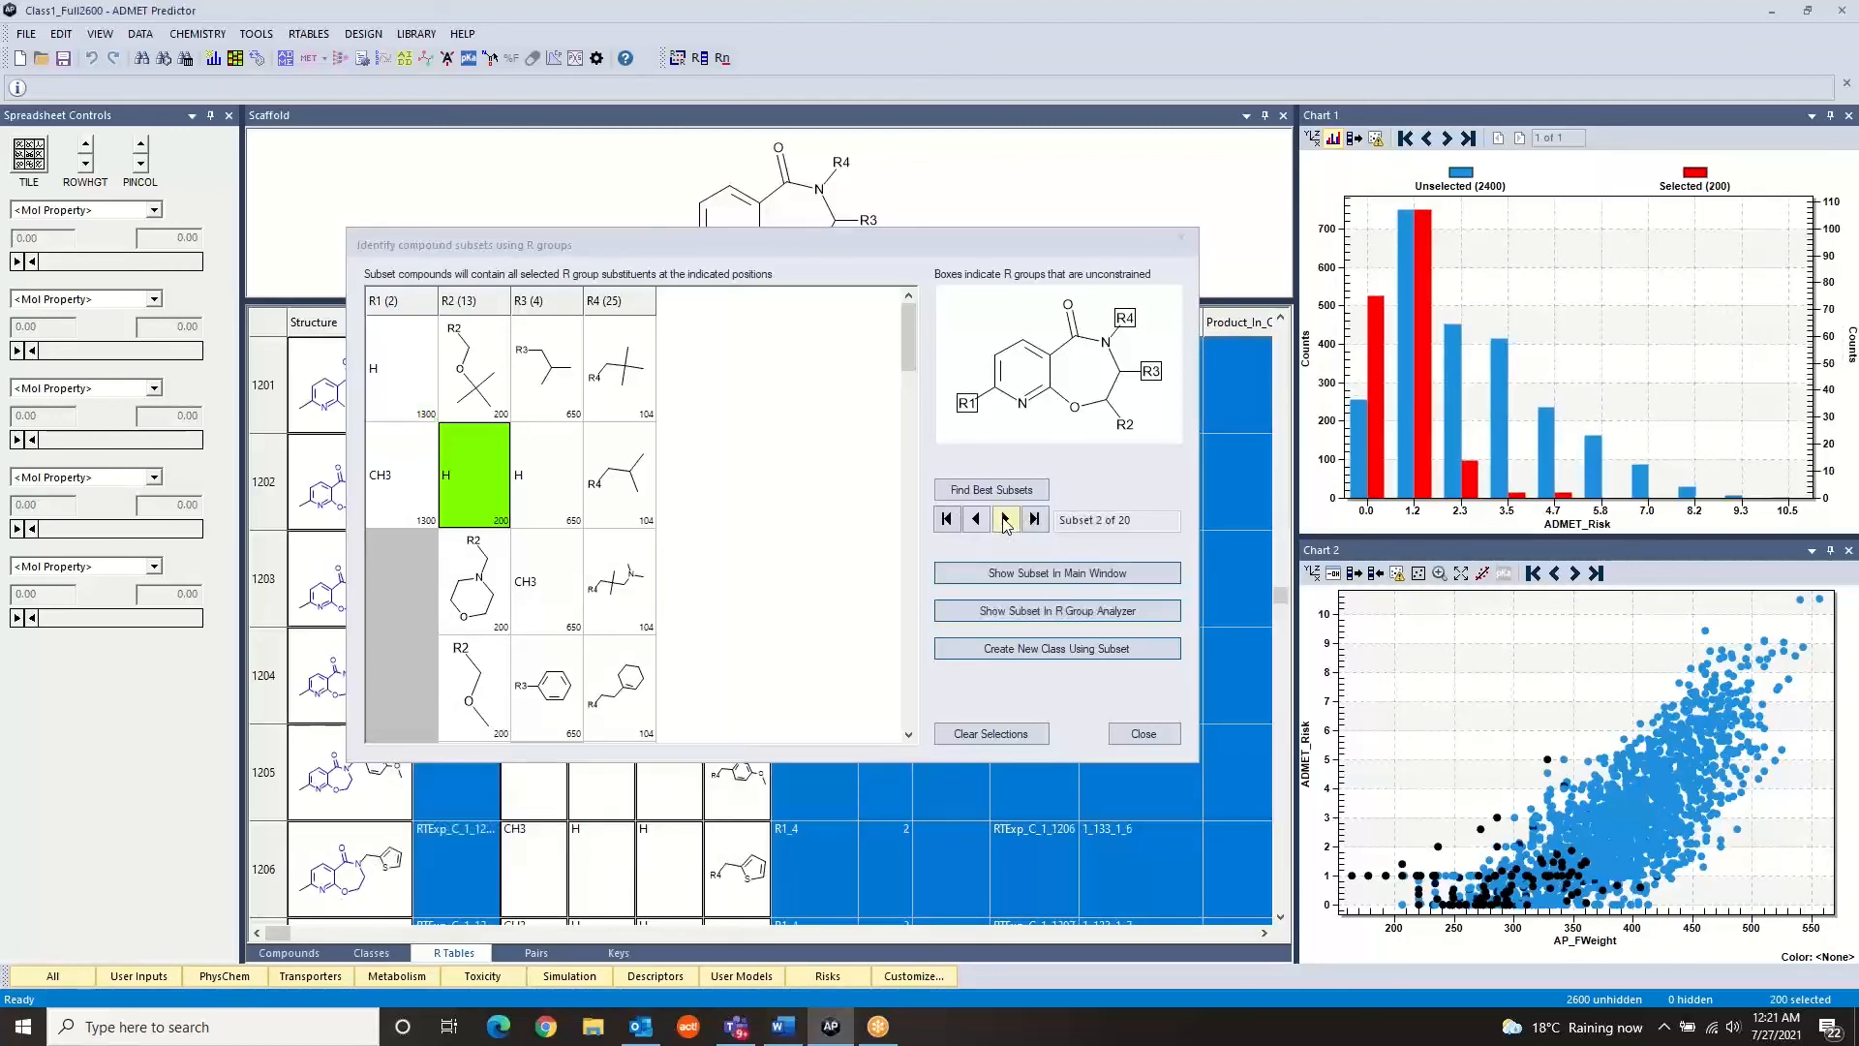
left_click(1005, 520)
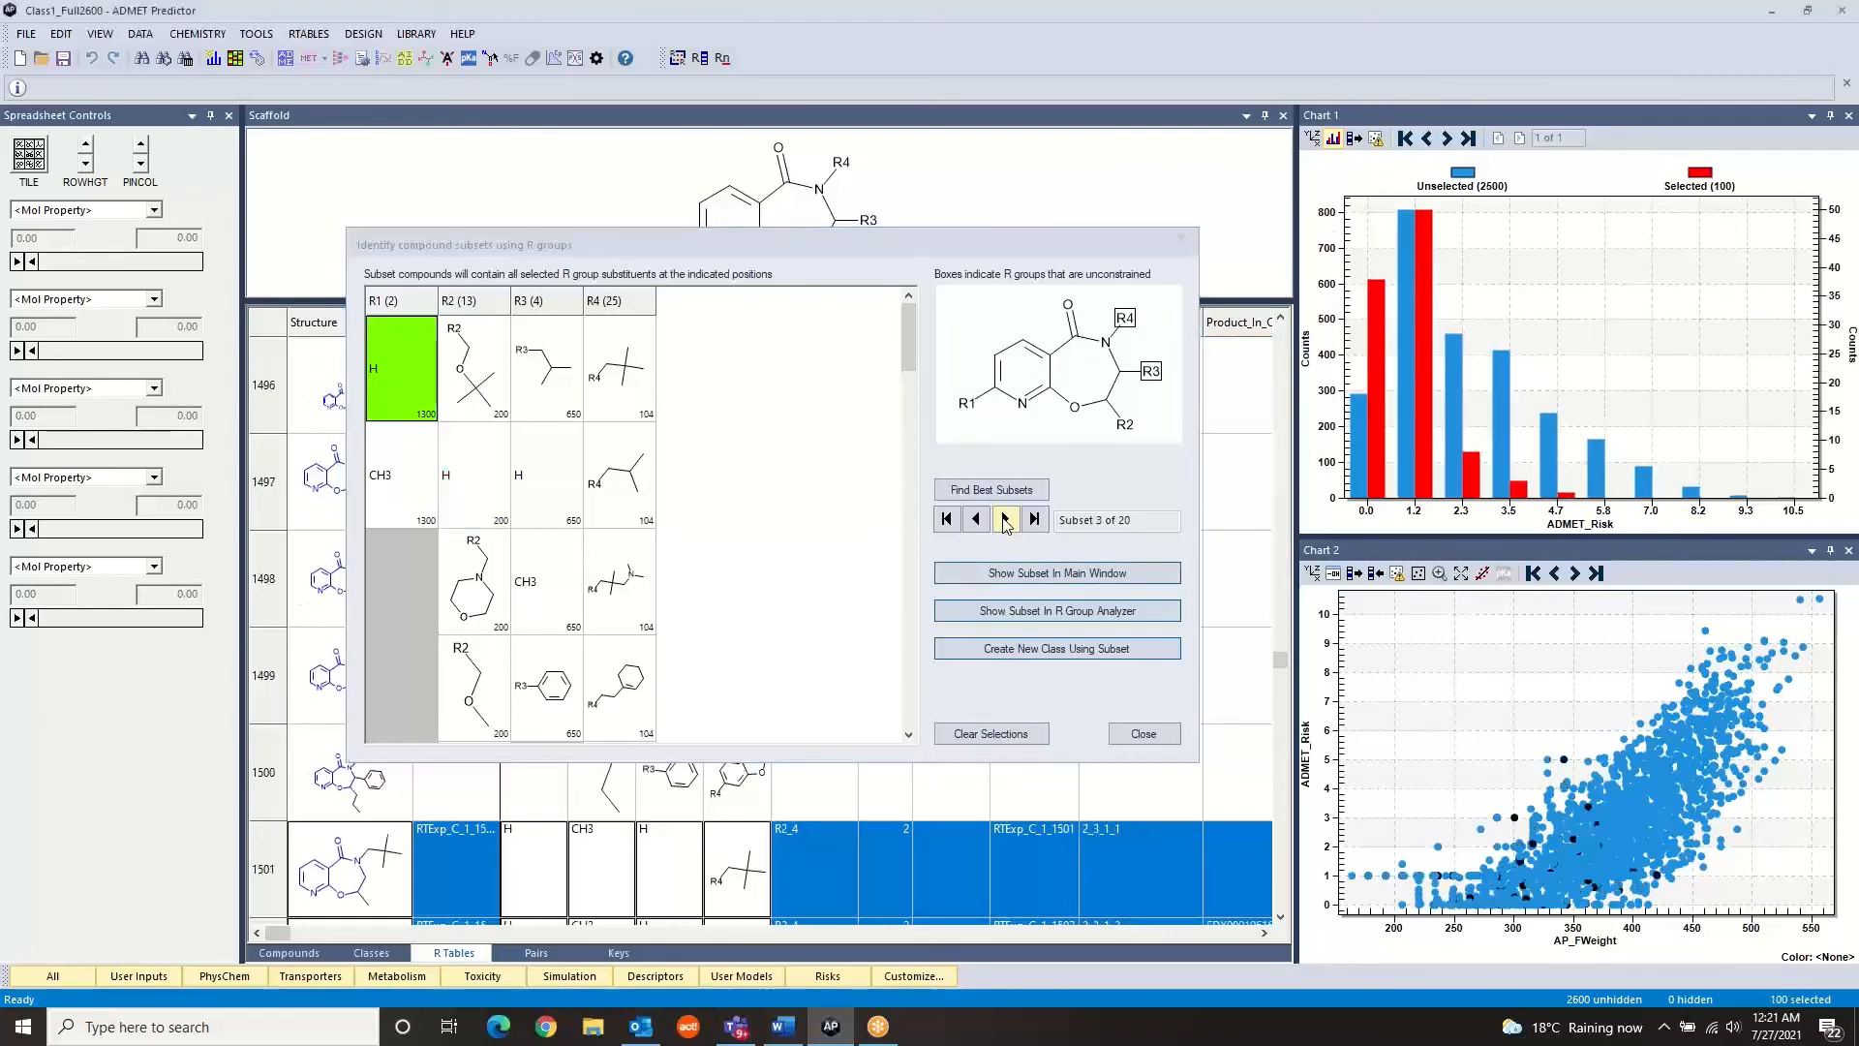
left_click(1005, 519)
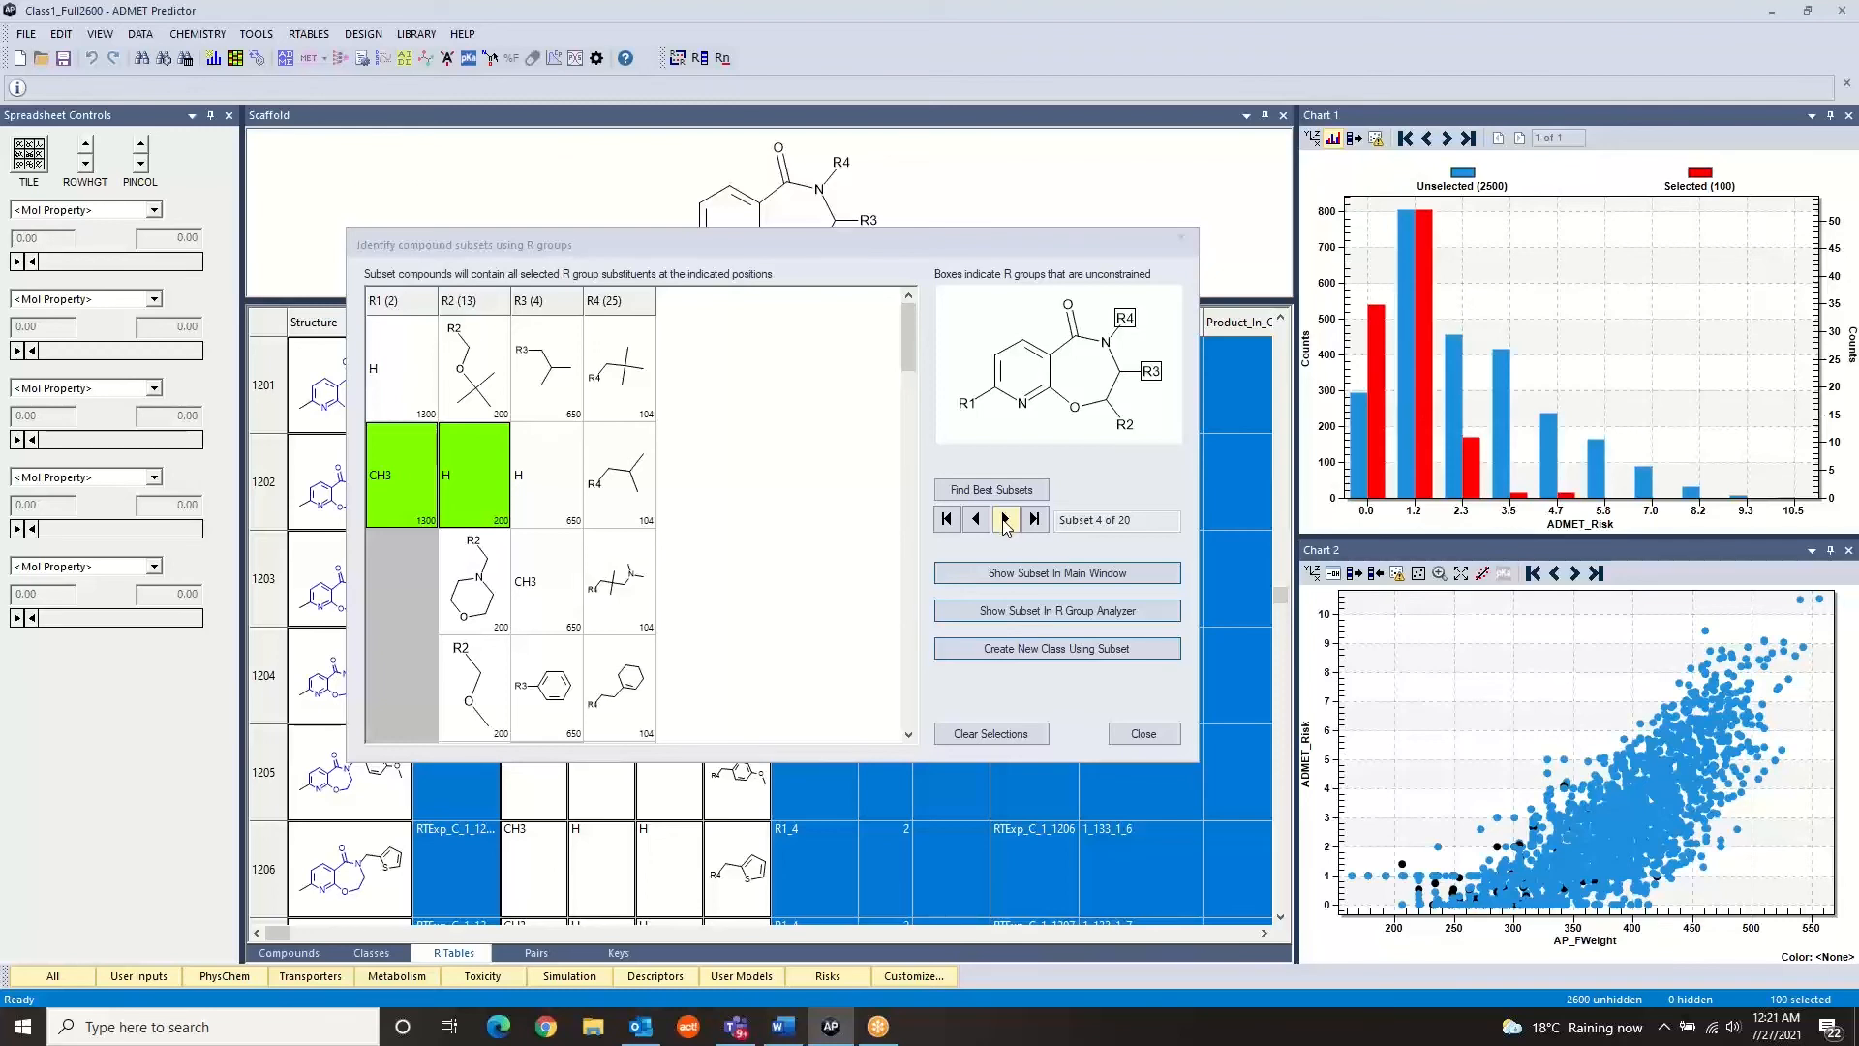
left_click(1005, 521)
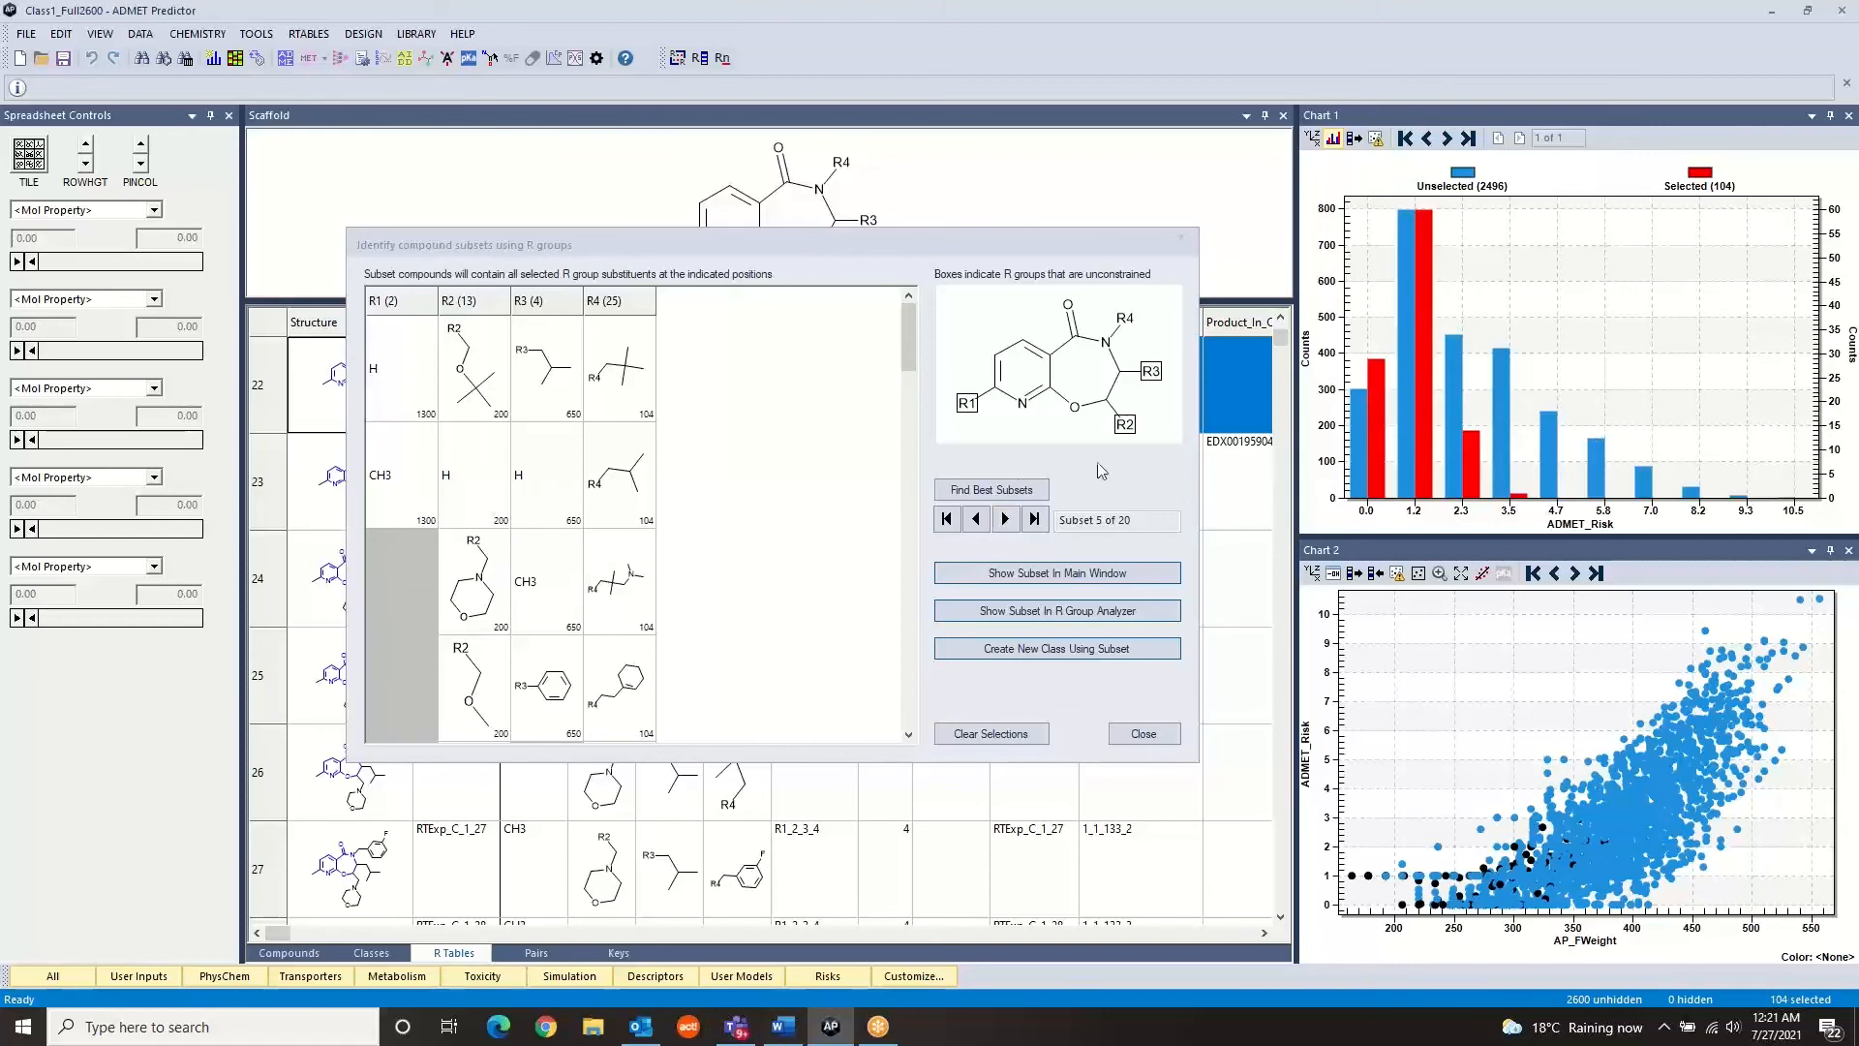
left_click(1003, 519)
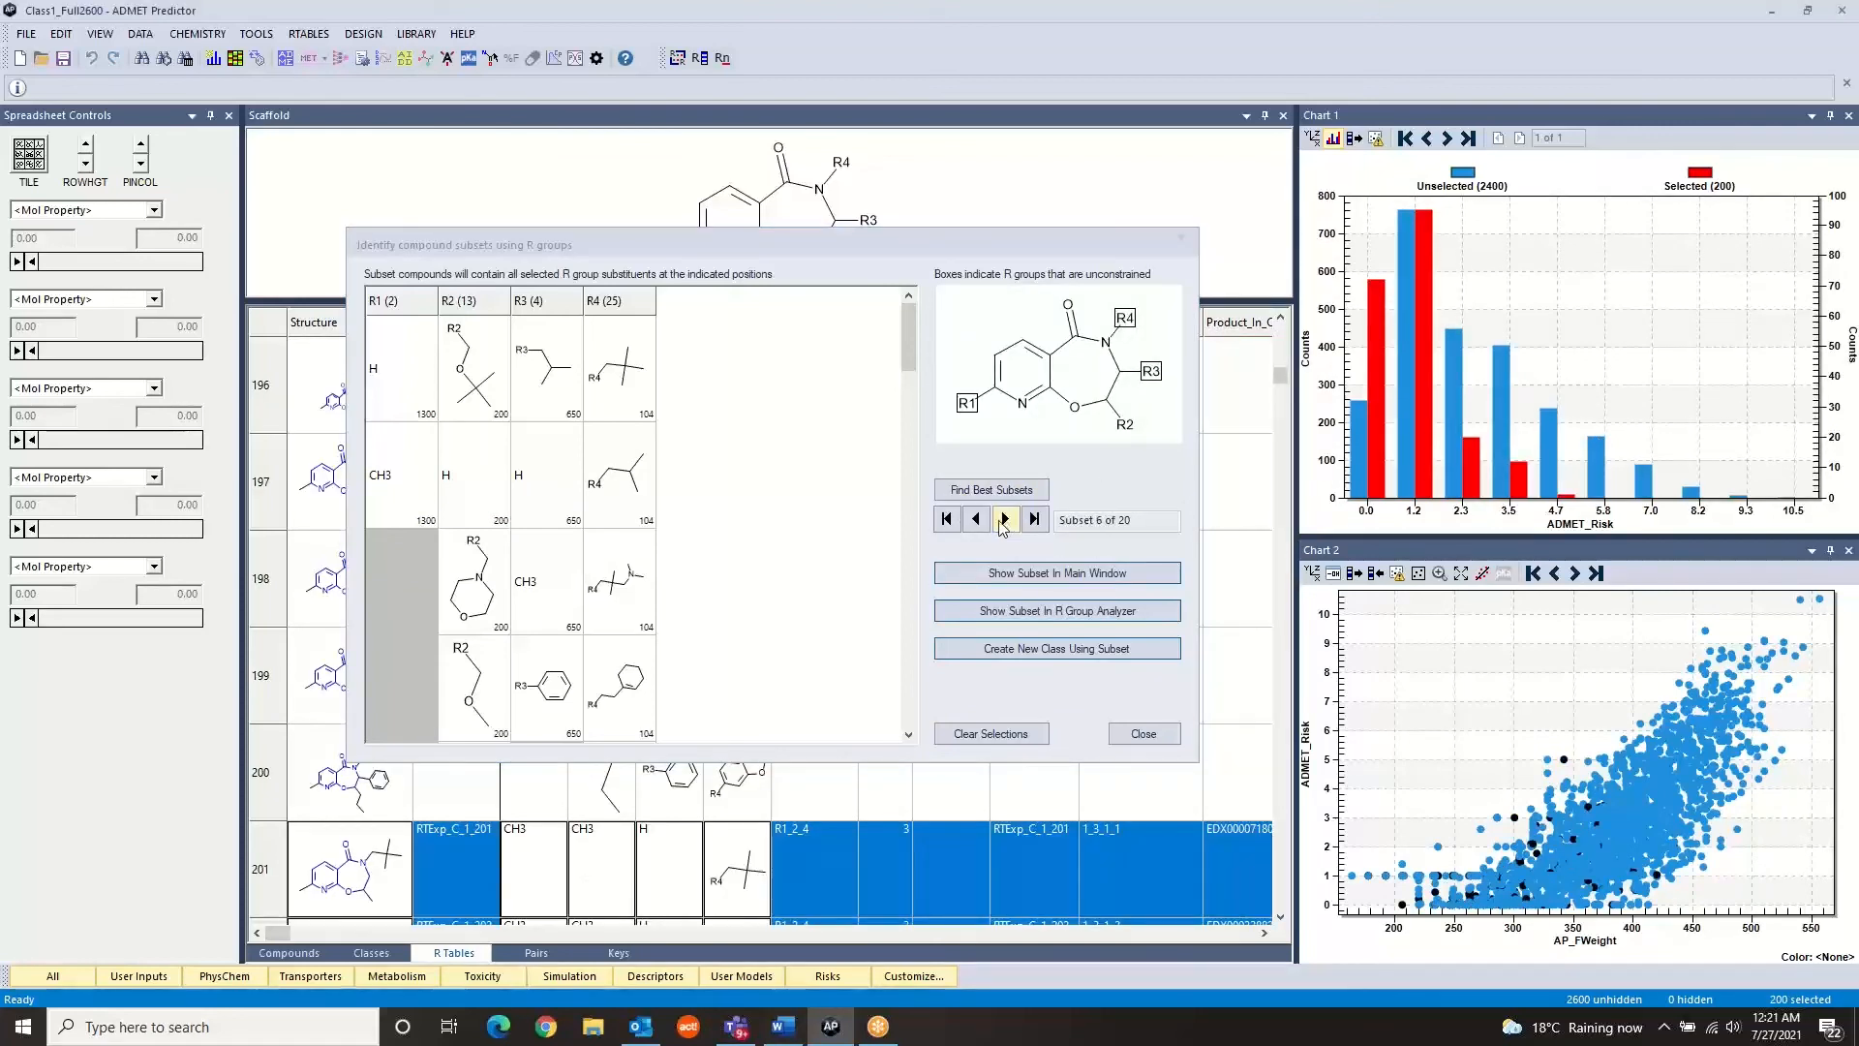
left_click(976, 520)
left_click(977, 521)
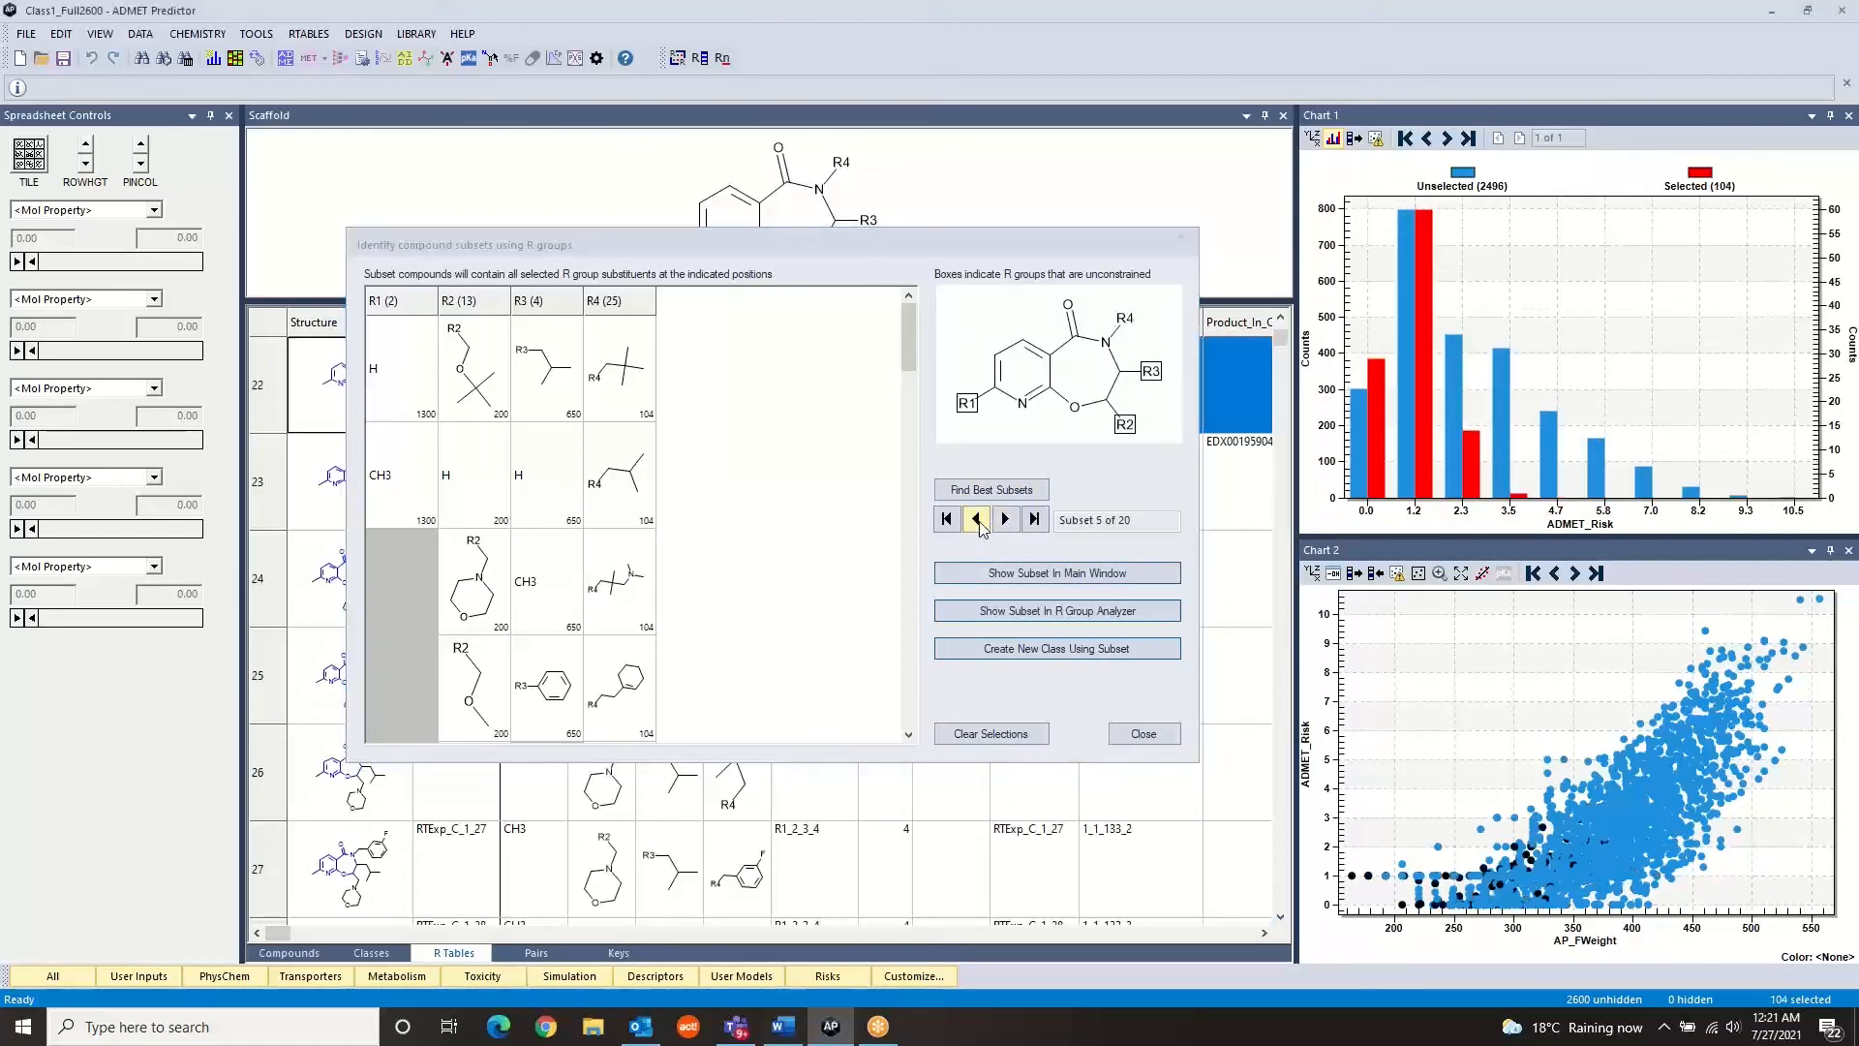
left_click(977, 521)
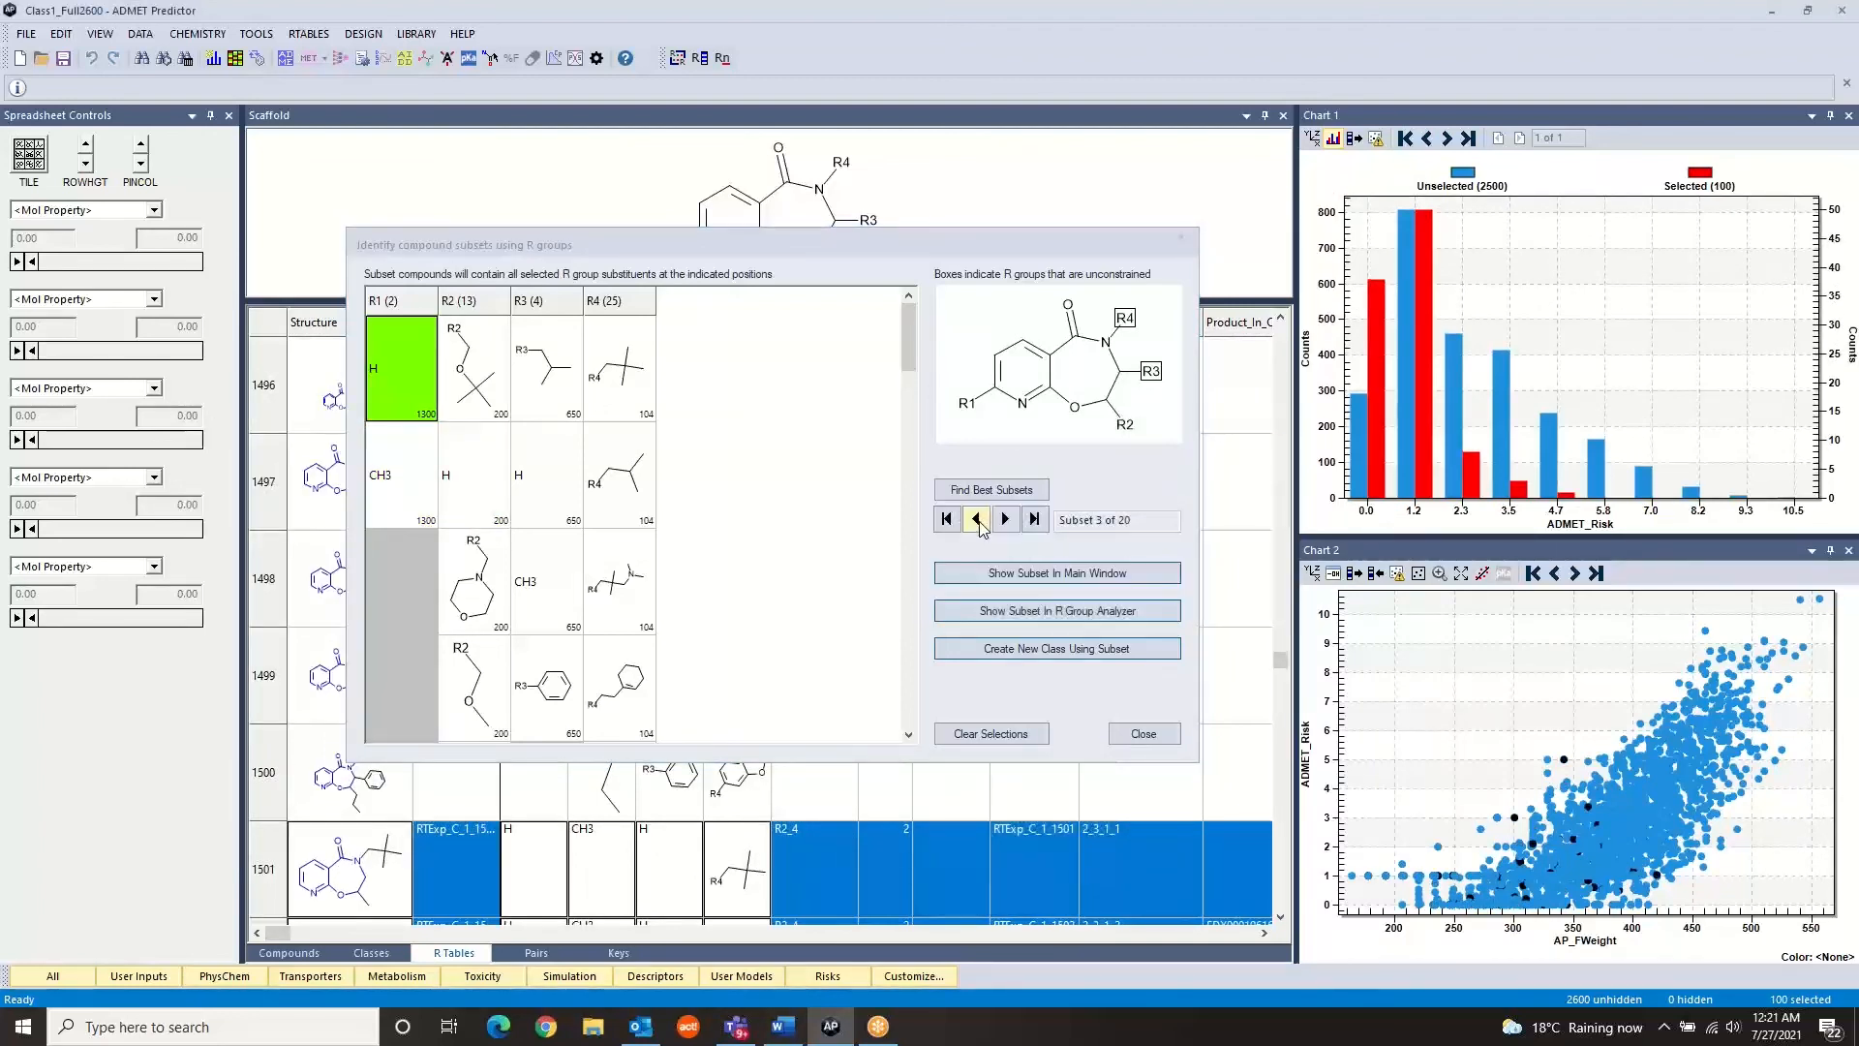
left_click(977, 520)
left_click(977, 521)
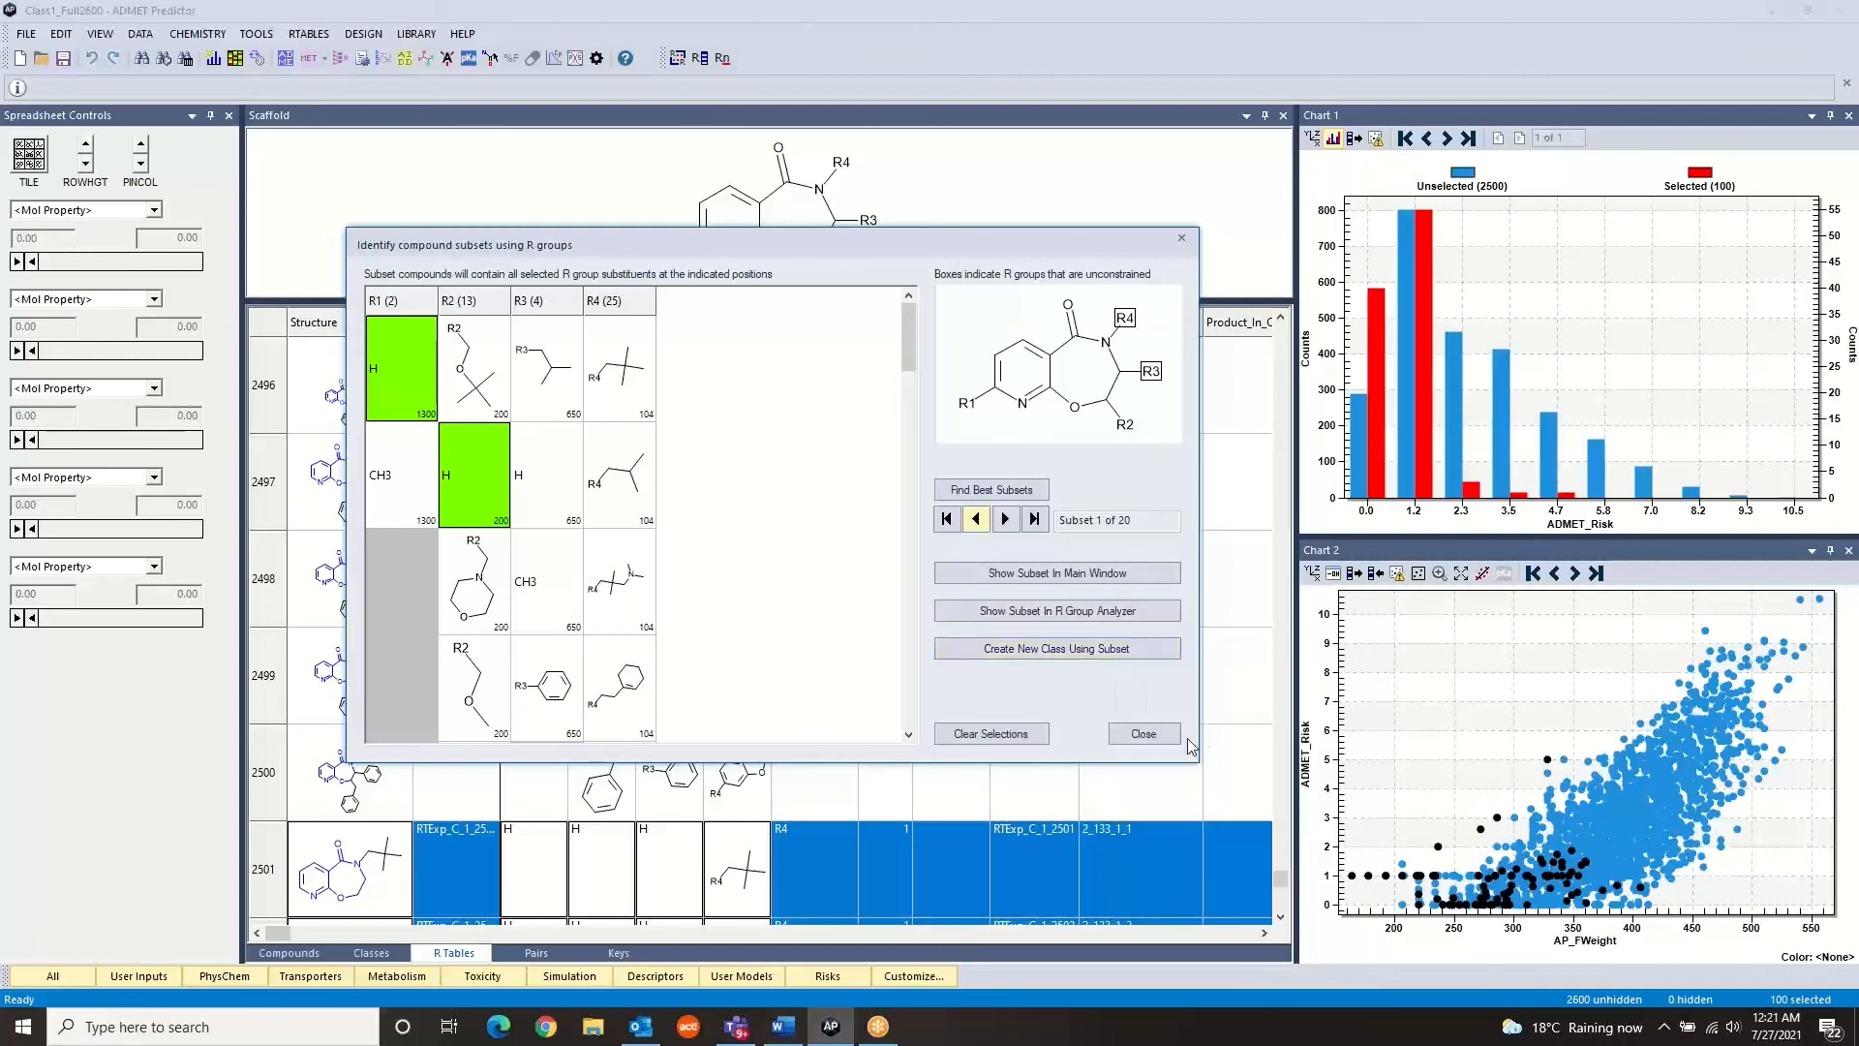
left_click(1143, 734)
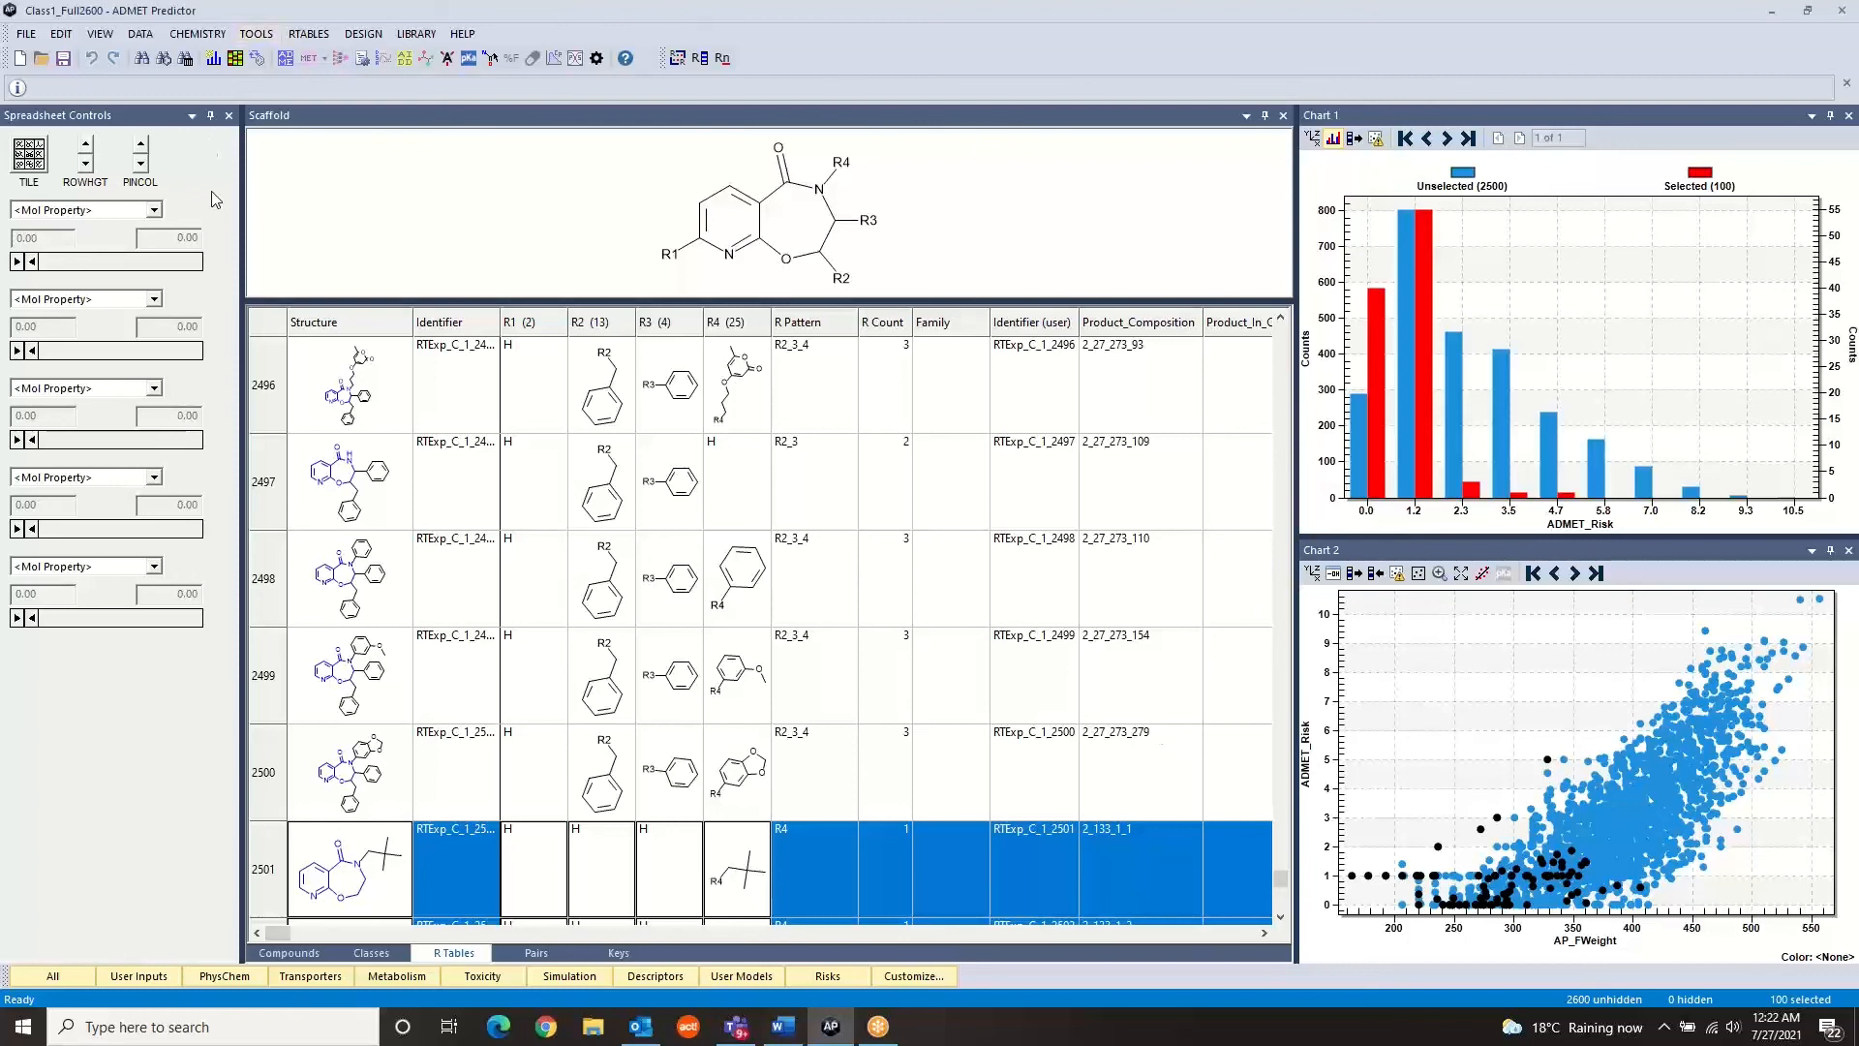
Load Enamine_Discovery_2000.sdf with all compound attributes and the first line as identifier, discarding the changes to Class1_Full2600
left_click(26, 34)
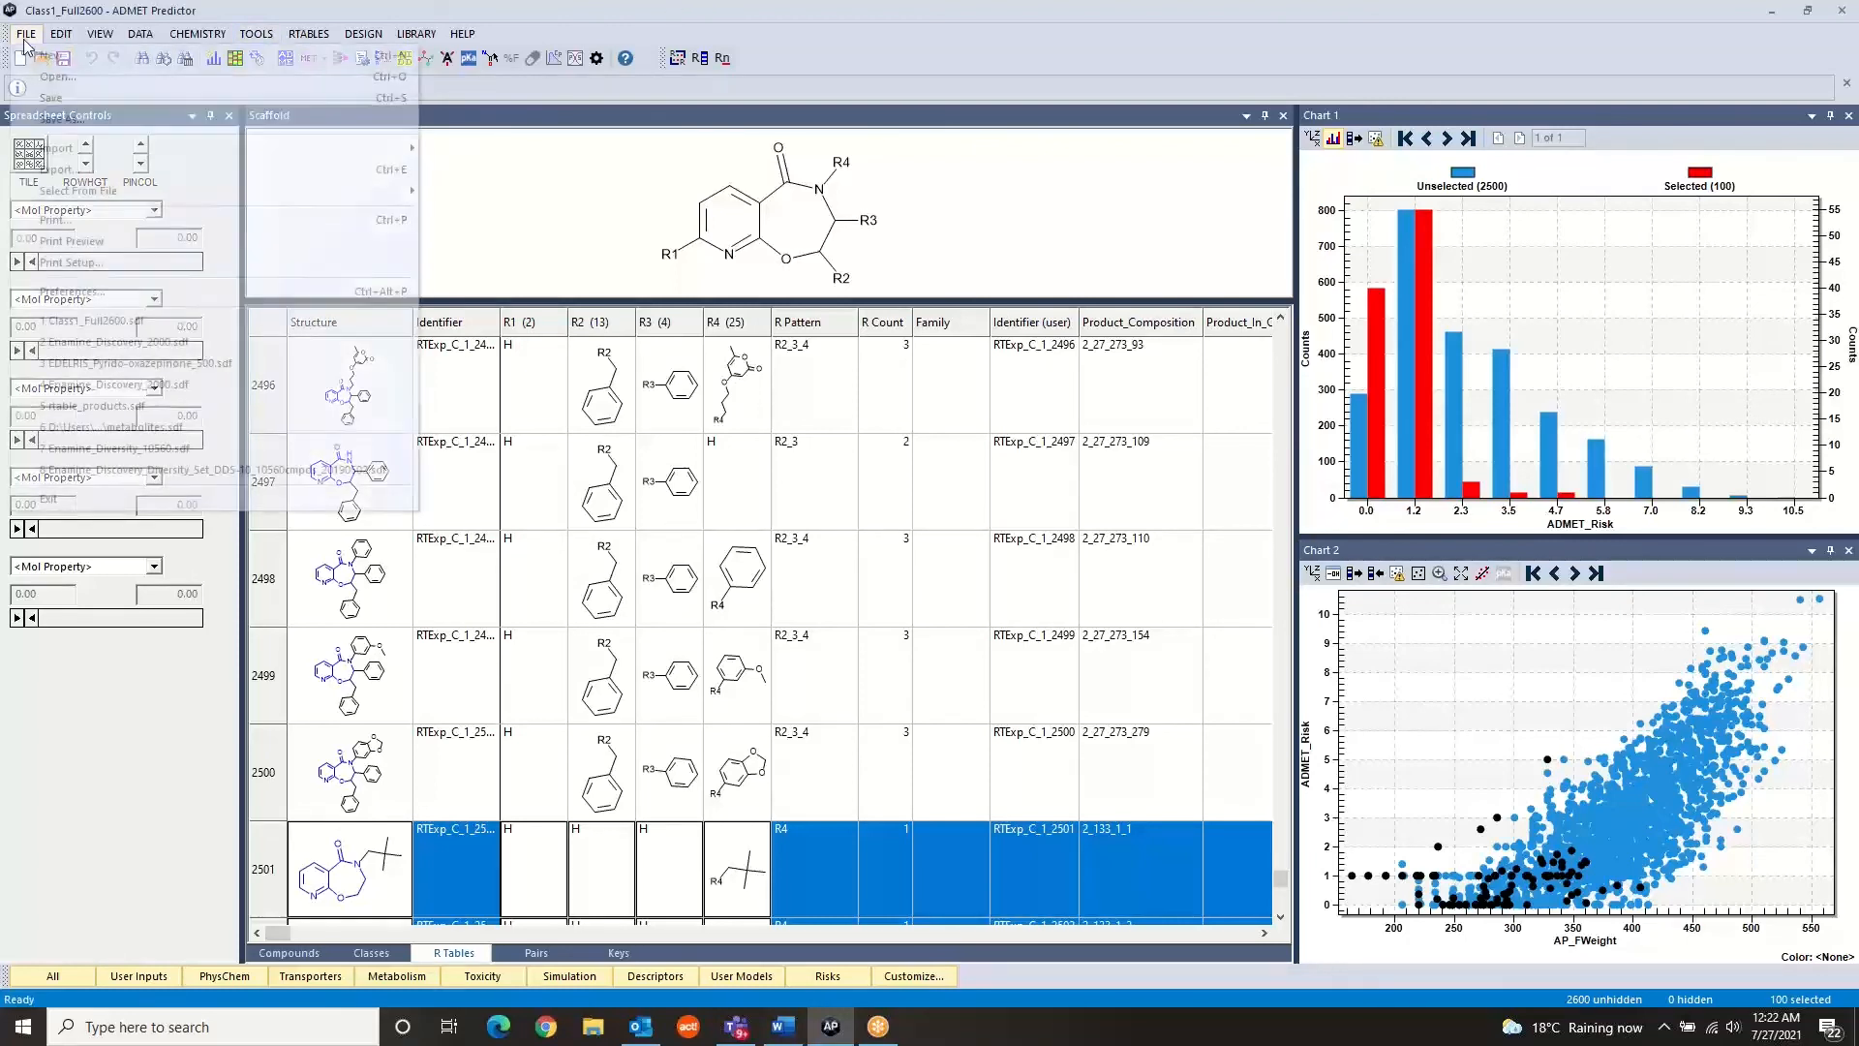
left_click(63, 101)
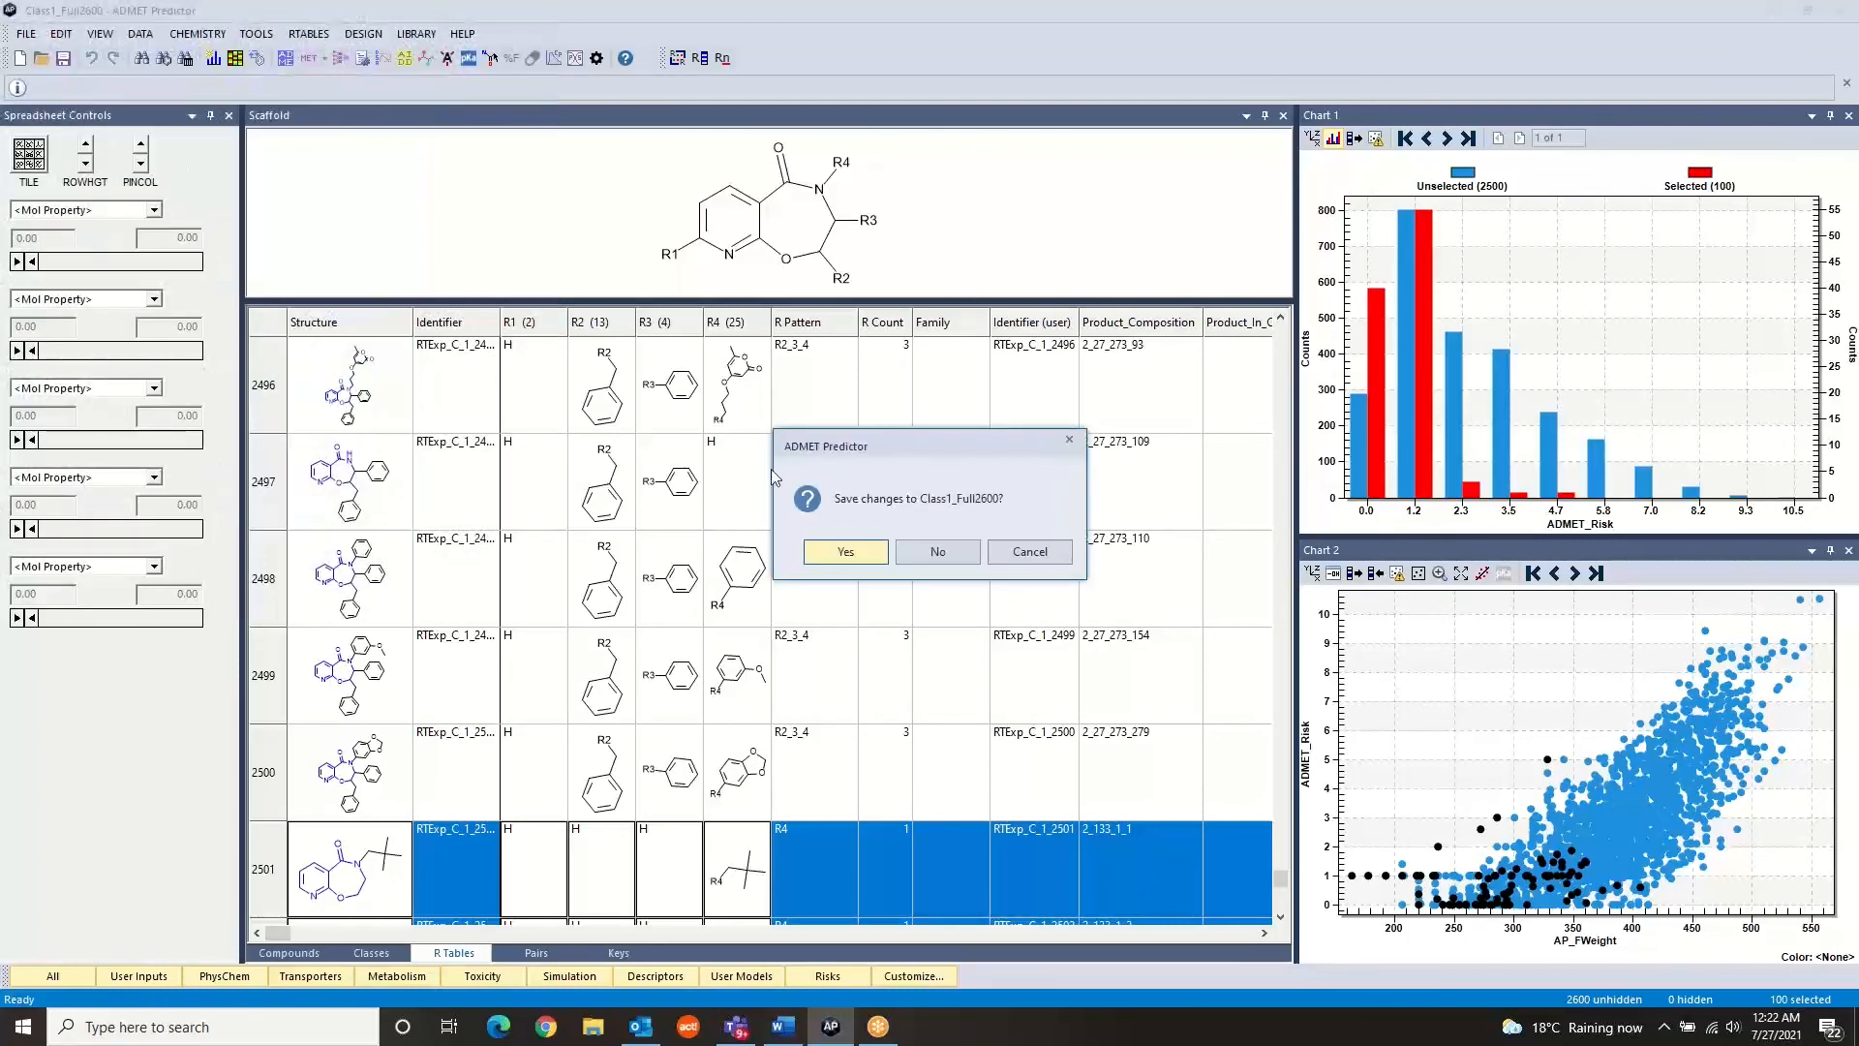
left_click(923, 556)
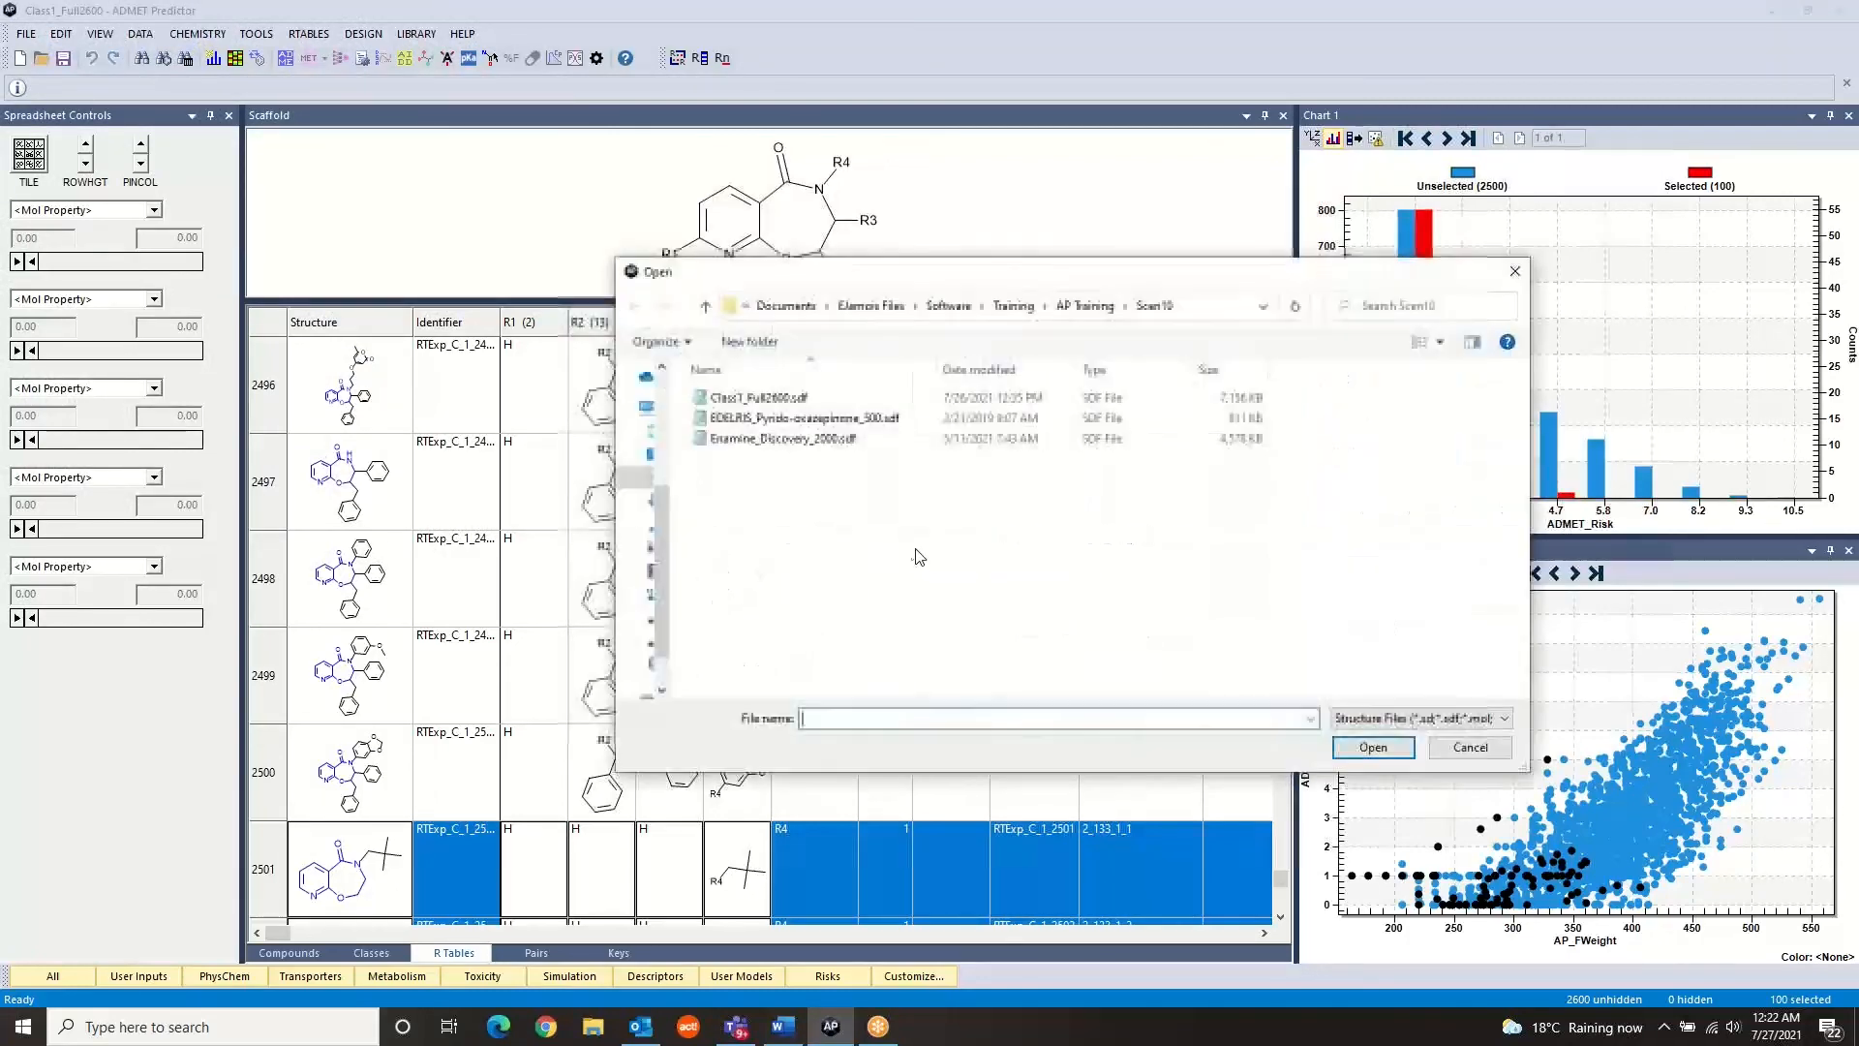
left_click(809, 440)
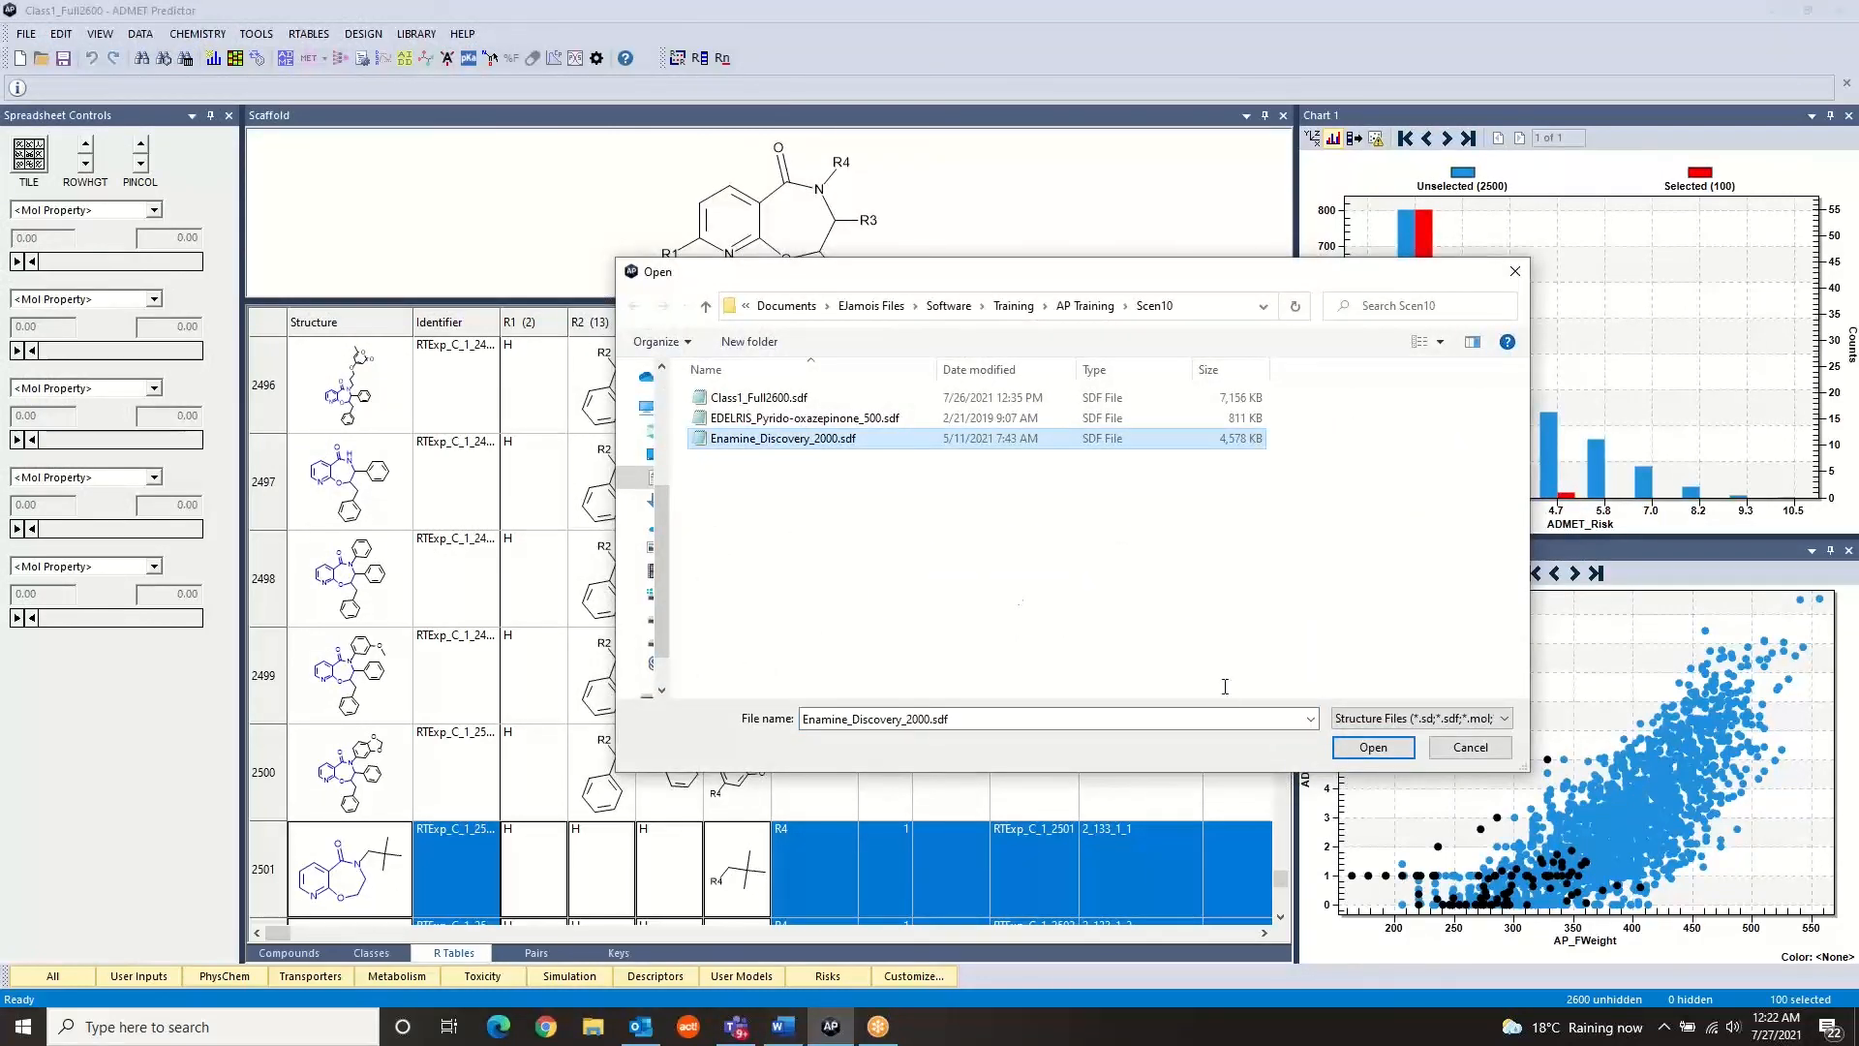
left_click(1367, 749)
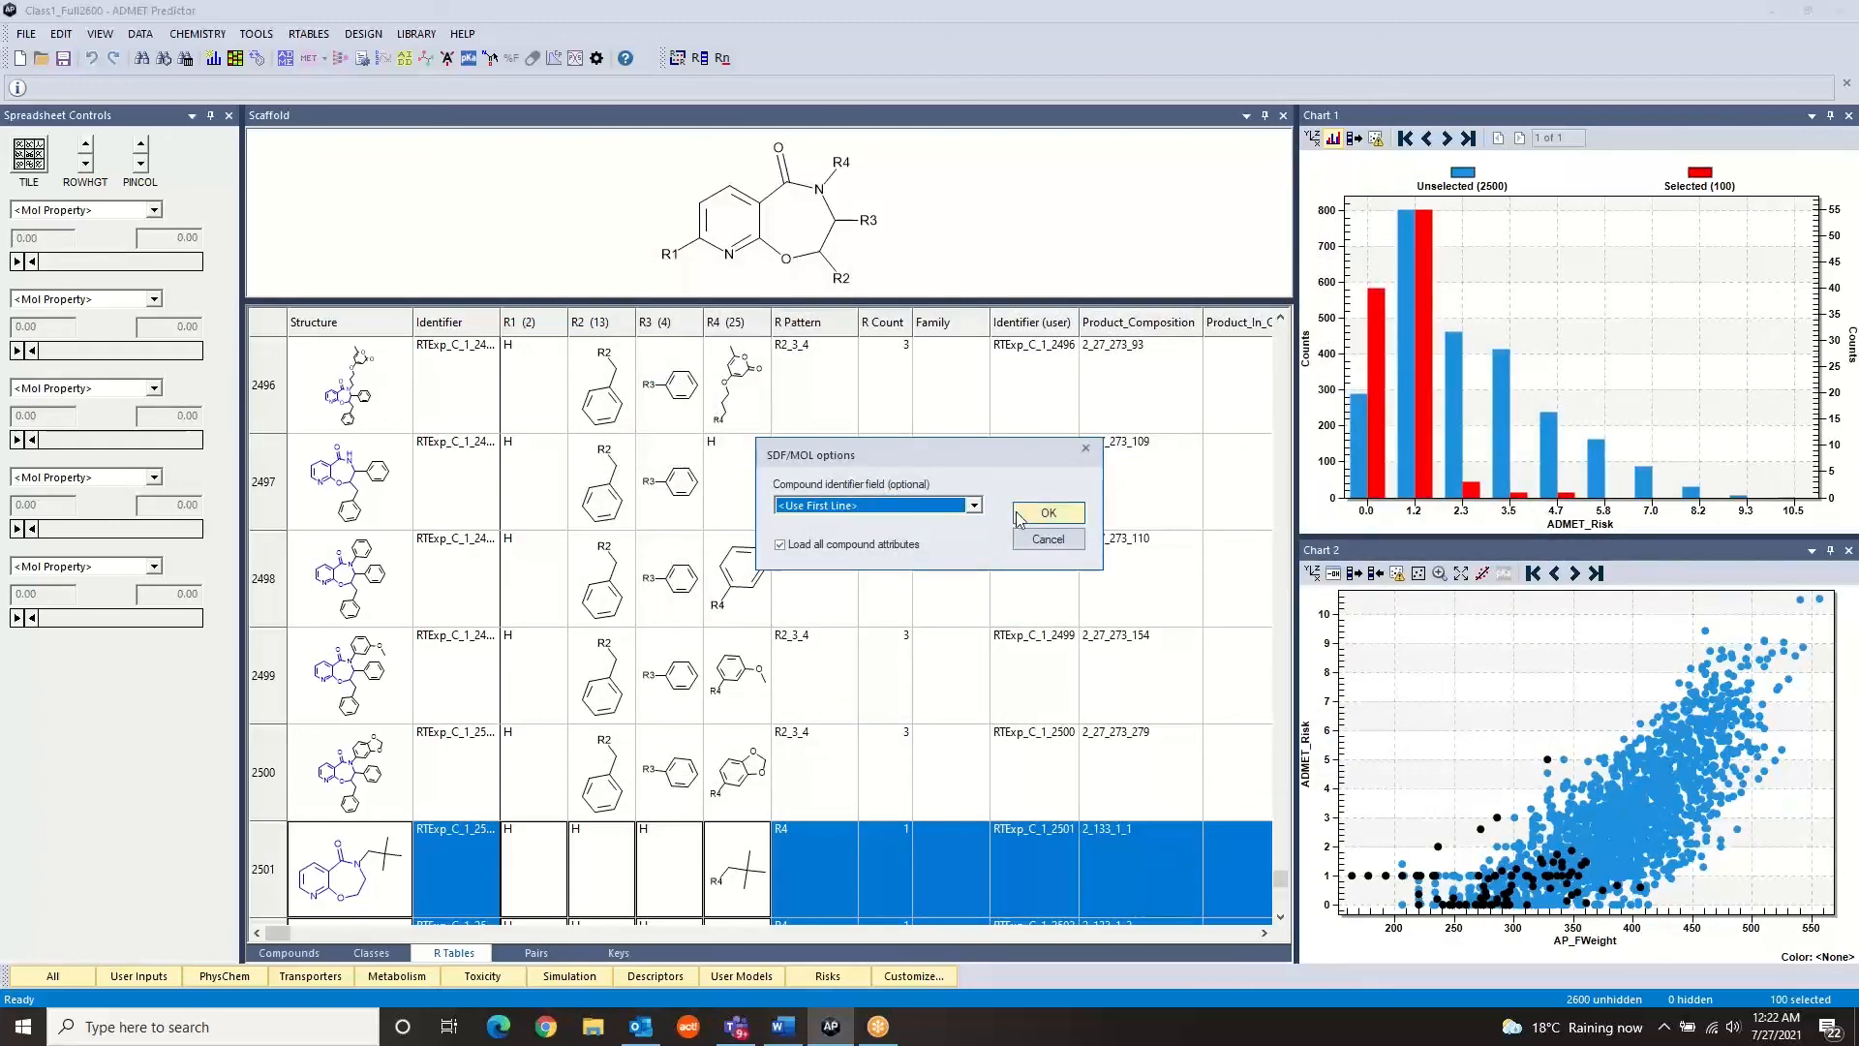
left_click(1046, 512)
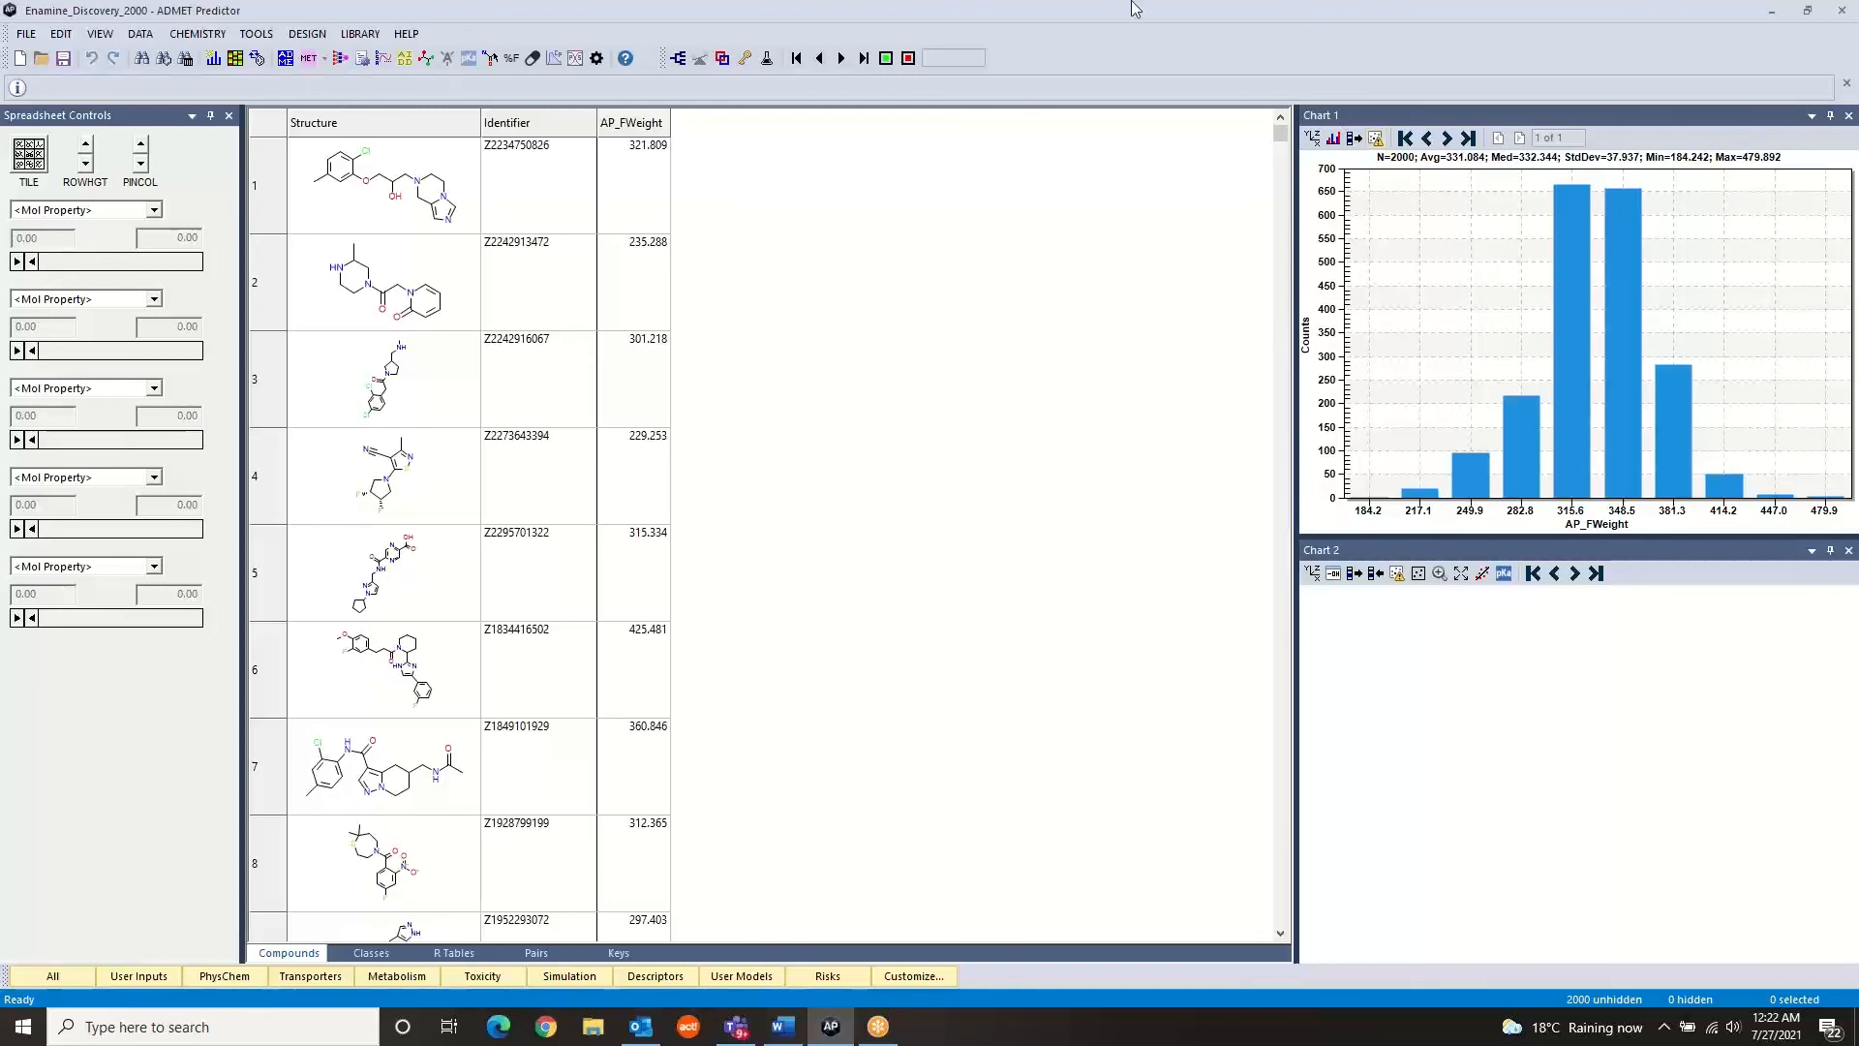
Calculate physicochemical, transporter, metabolism and toxicity properties plus modeling descriptors at pH 7.4 for the Enamine compounds
left_click(141, 34)
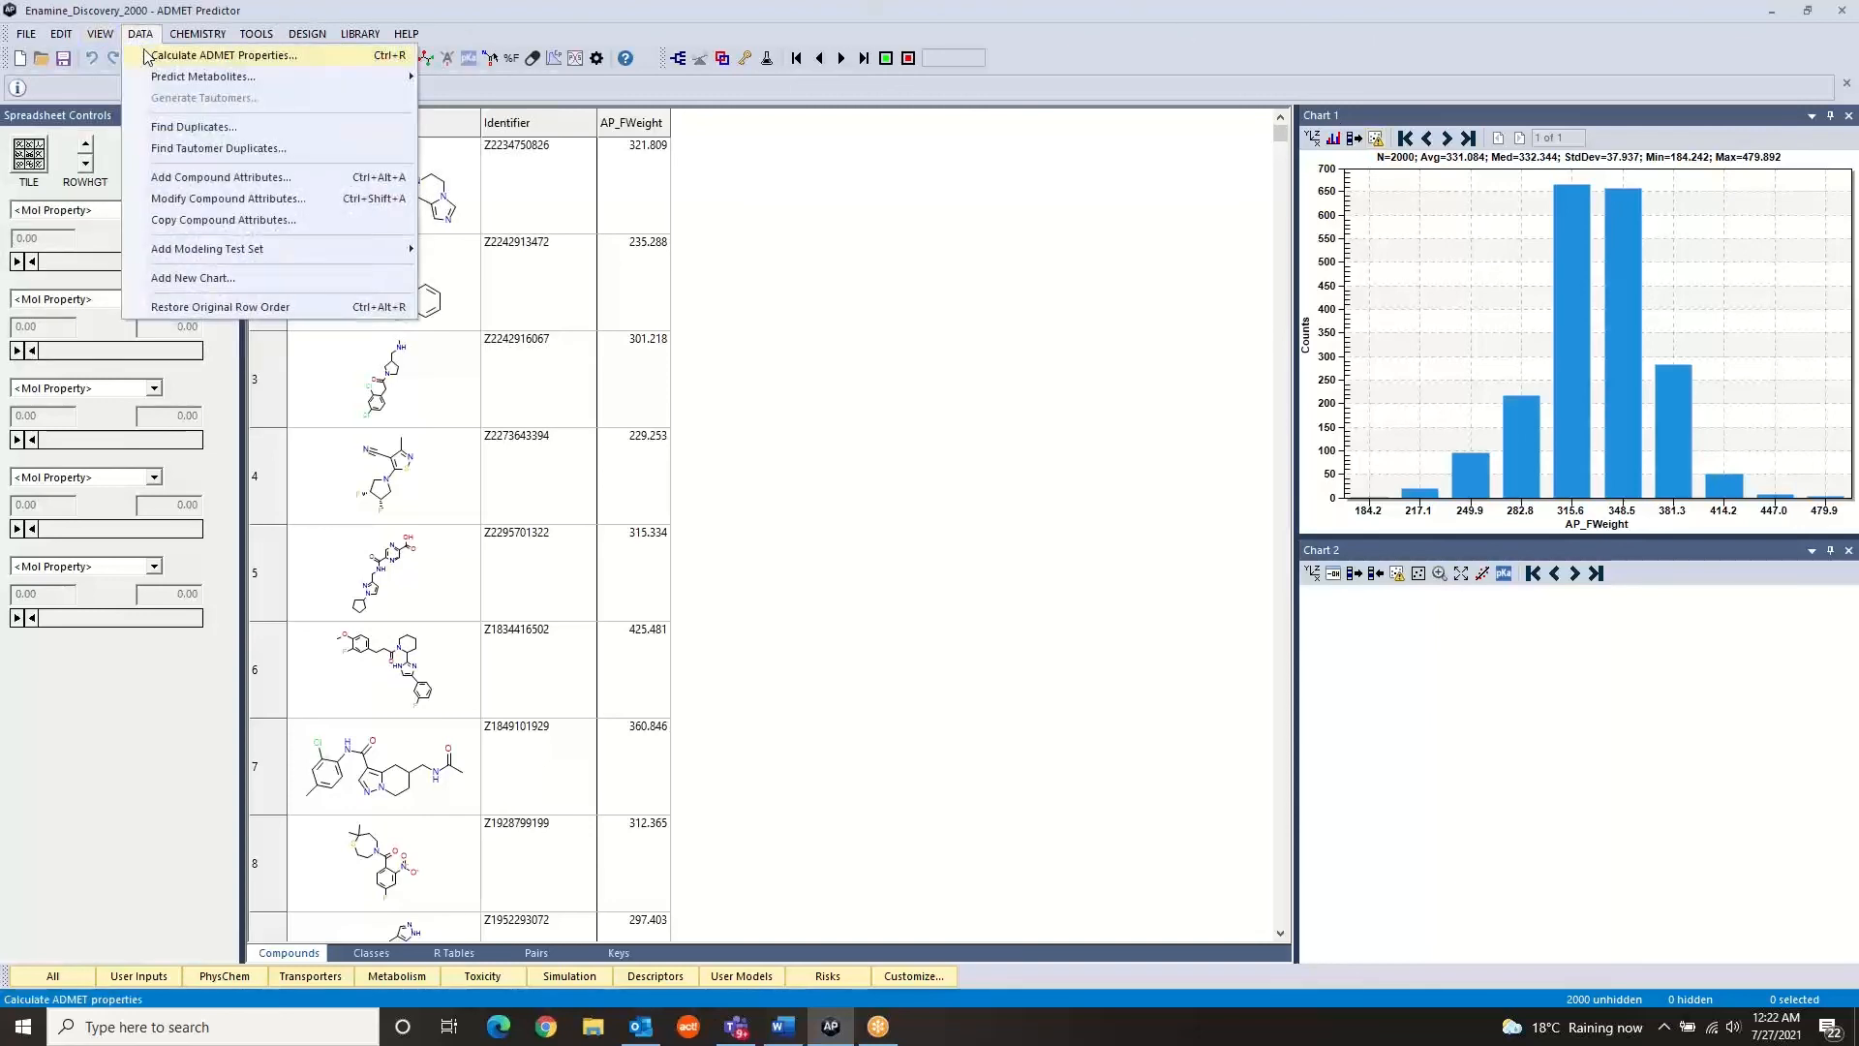
left_click(179, 55)
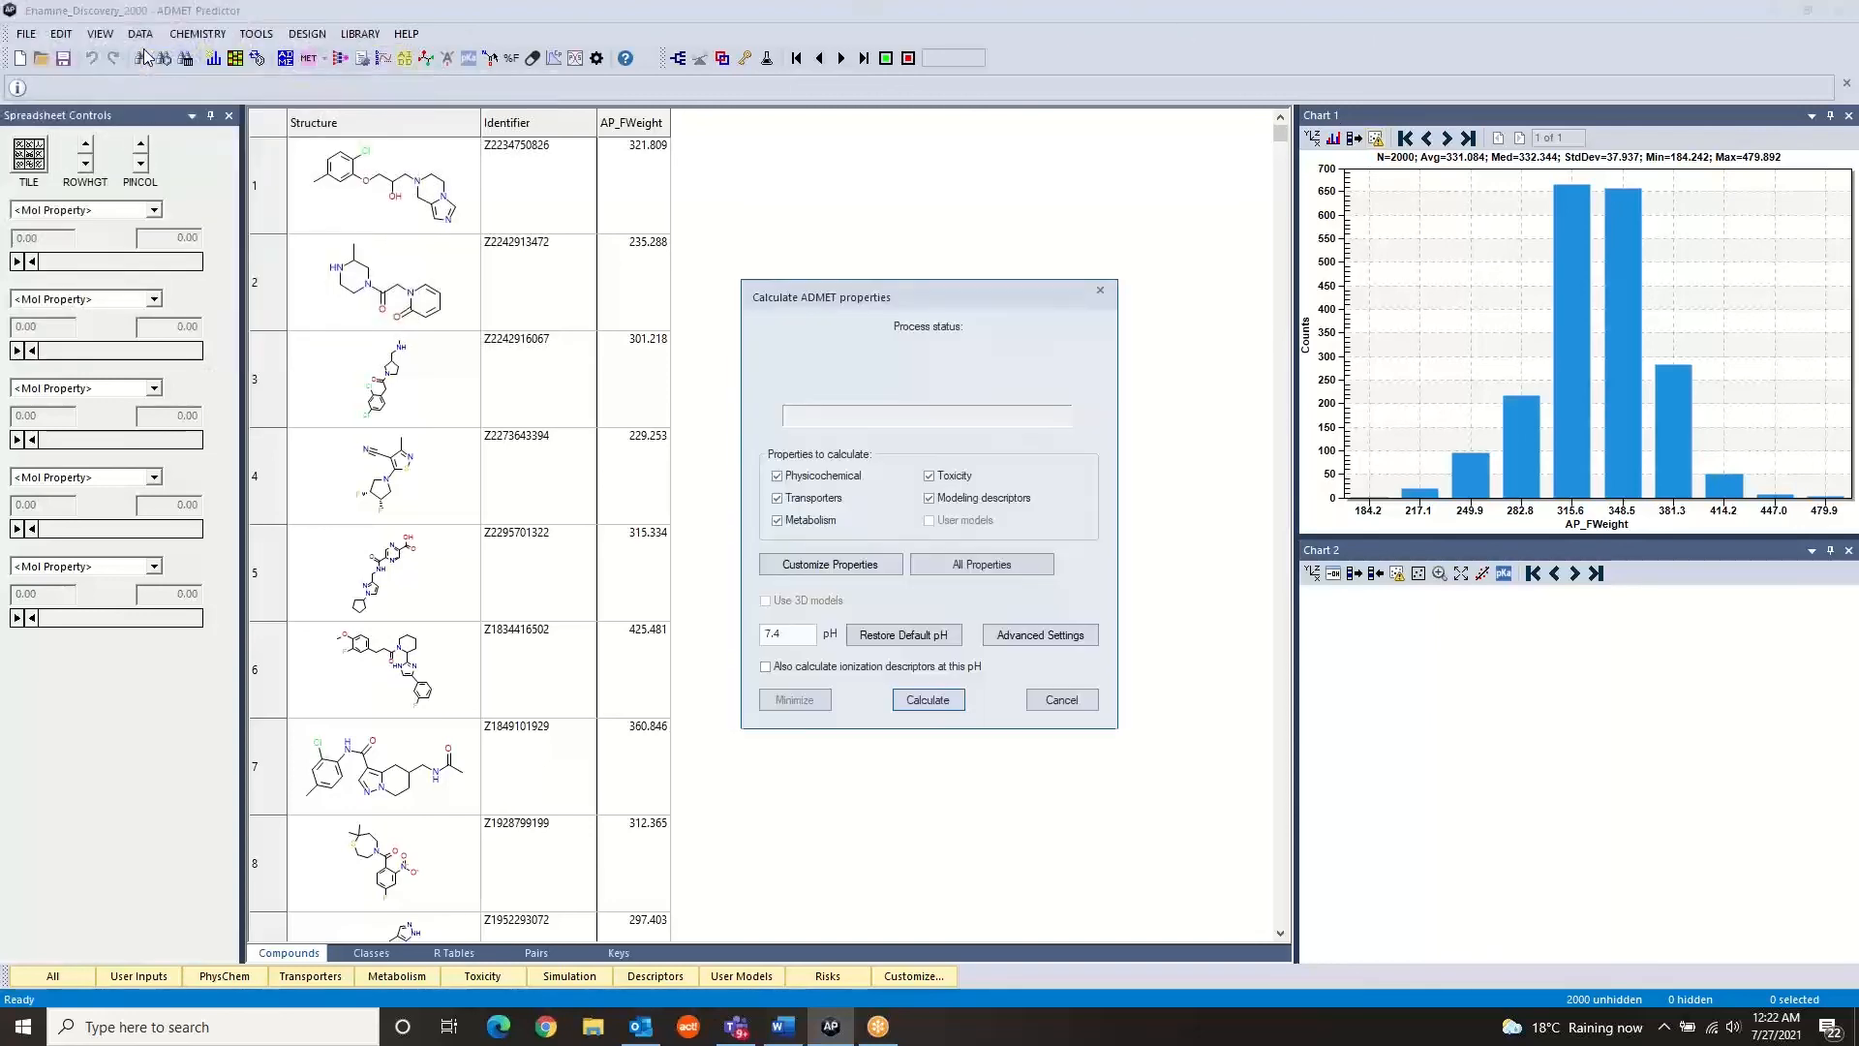
left_click(920, 701)
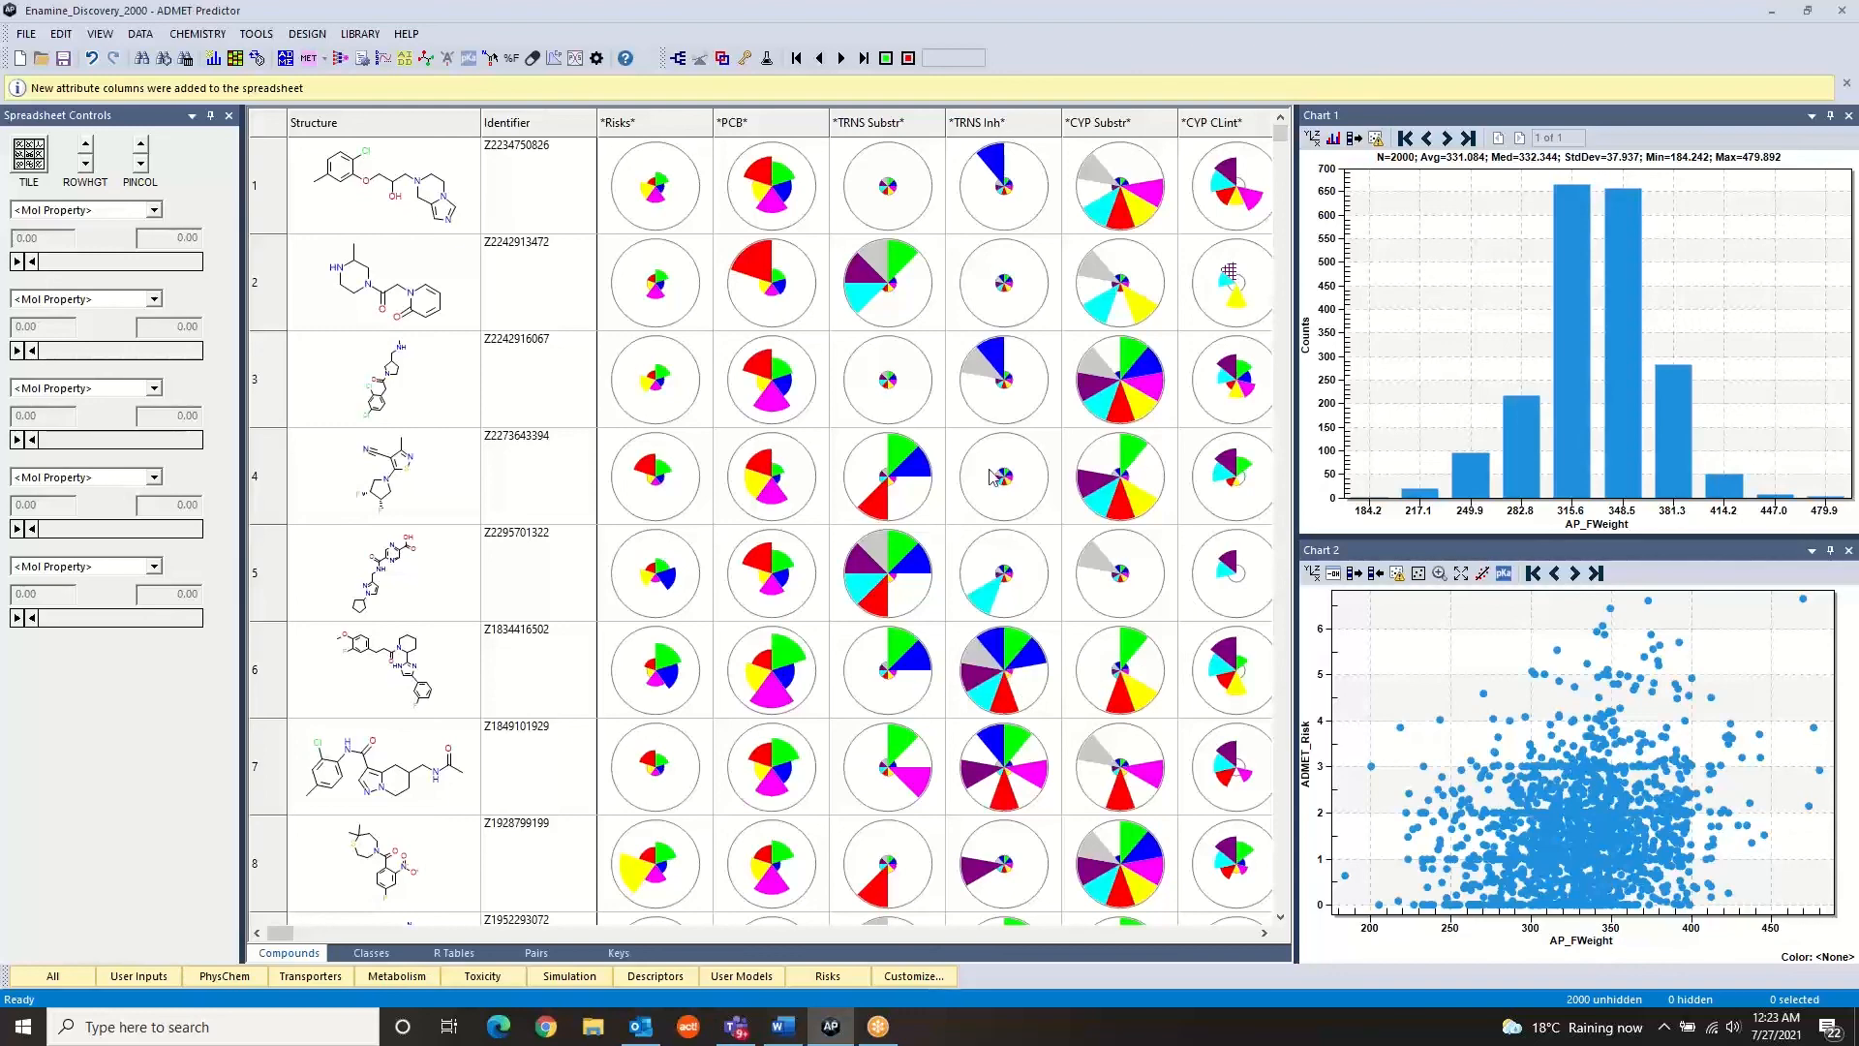
Generate compound pairs for S+Sw with at most 20 non-matching atoms and bonds, minimum Tanimoto similarity 0.65 and one structural change site
left_click(197, 33)
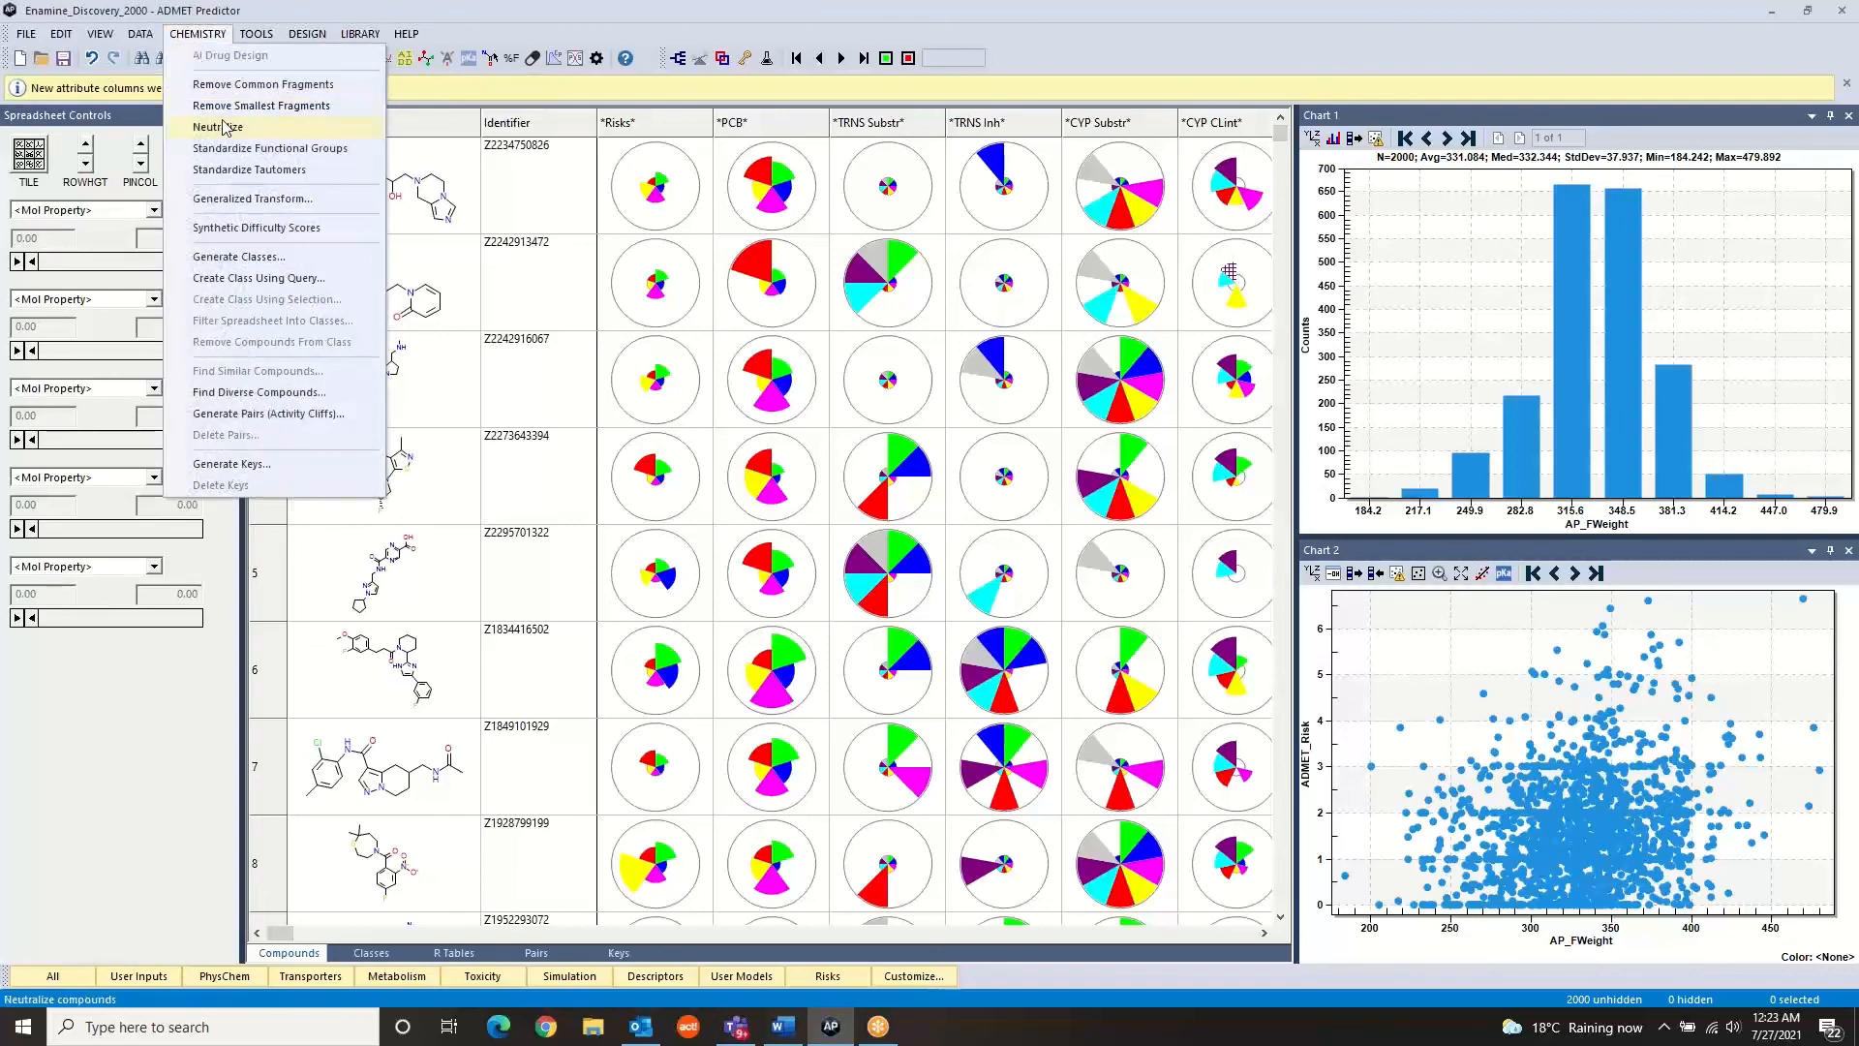
left_click(230, 415)
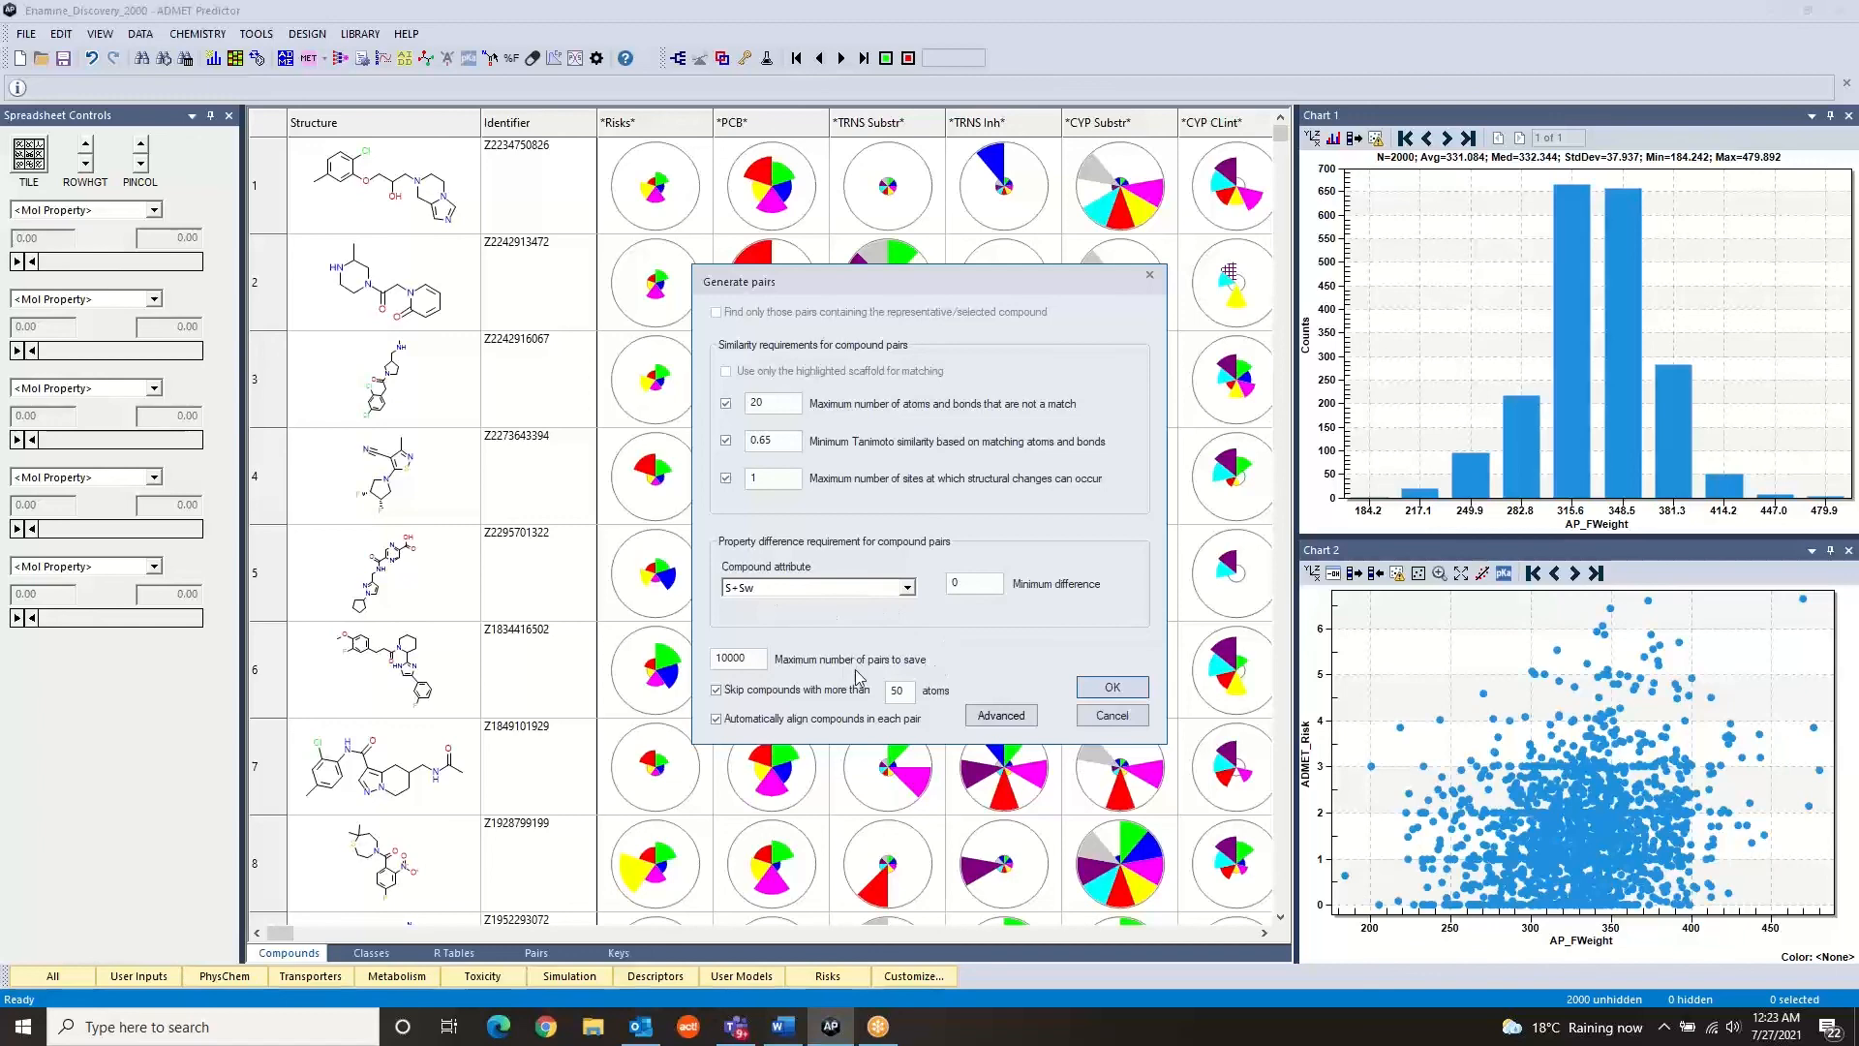
left_click(1113, 687)
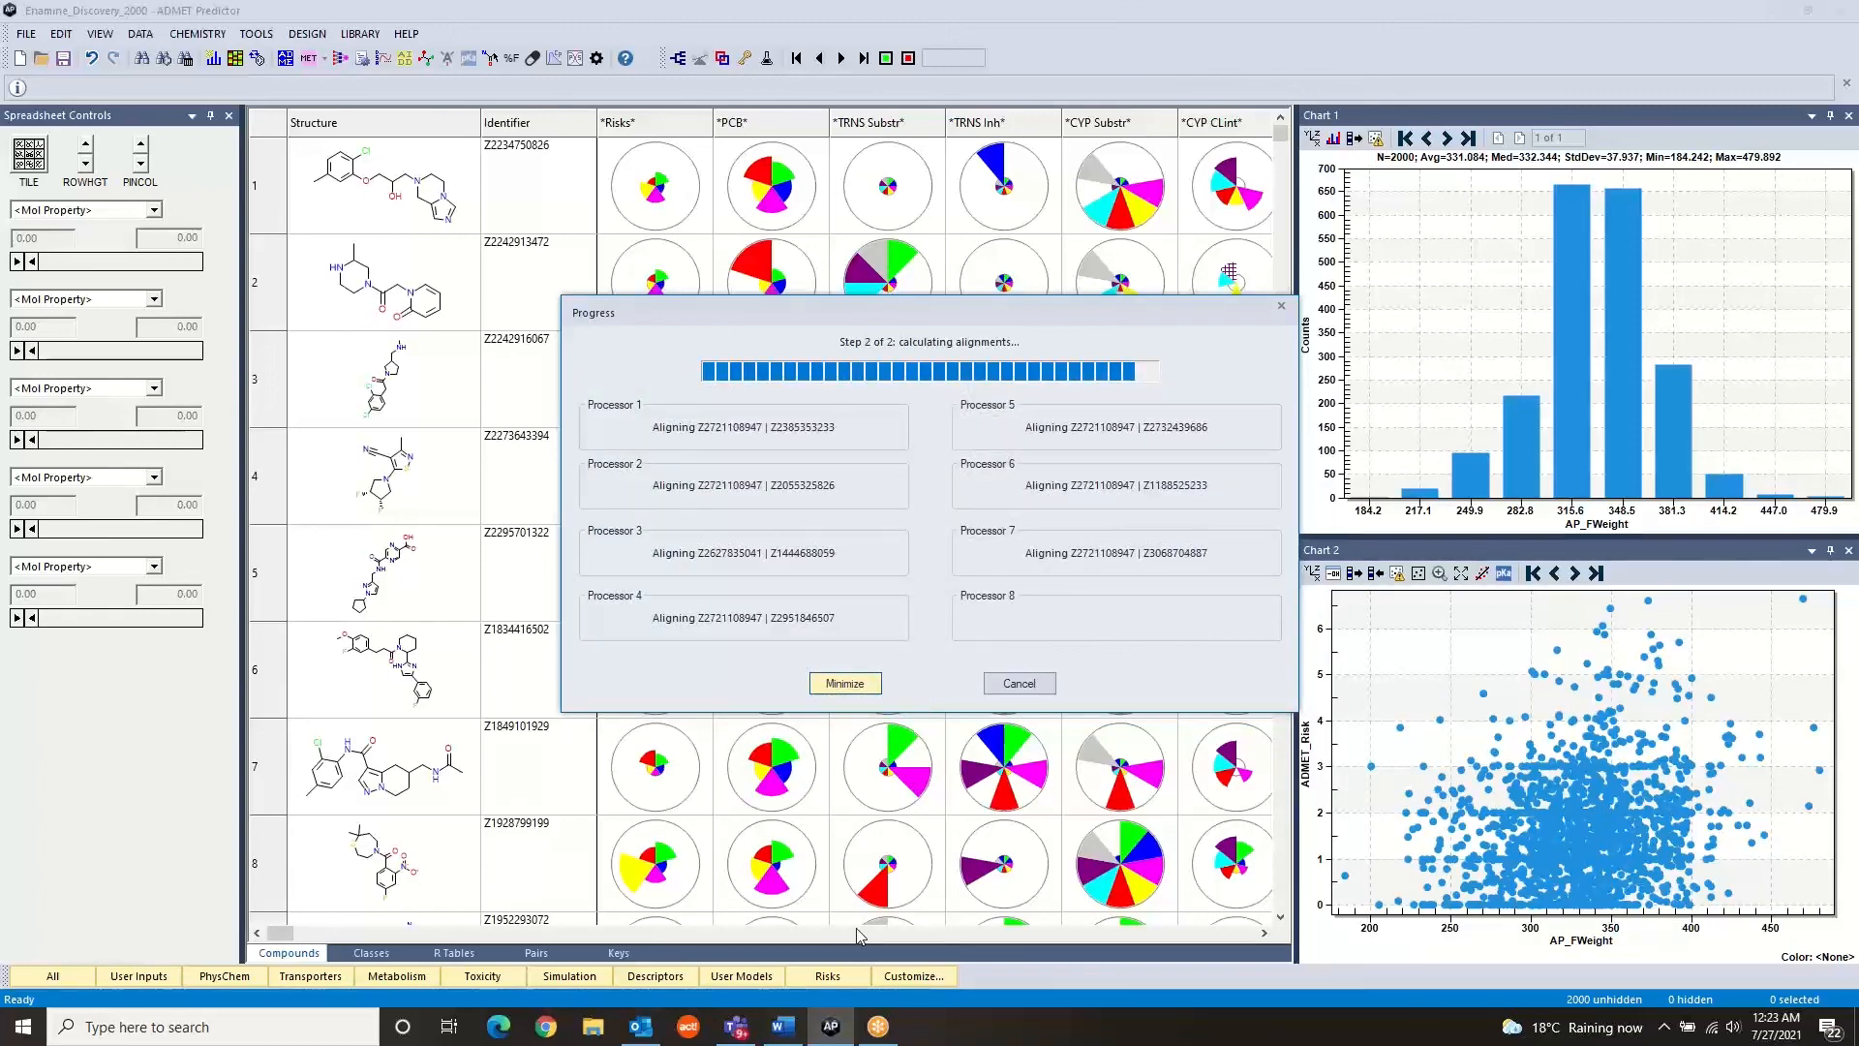
Show the generated compound pairs and sort them by Change(S+Sw) in descending order
left_click(534, 953)
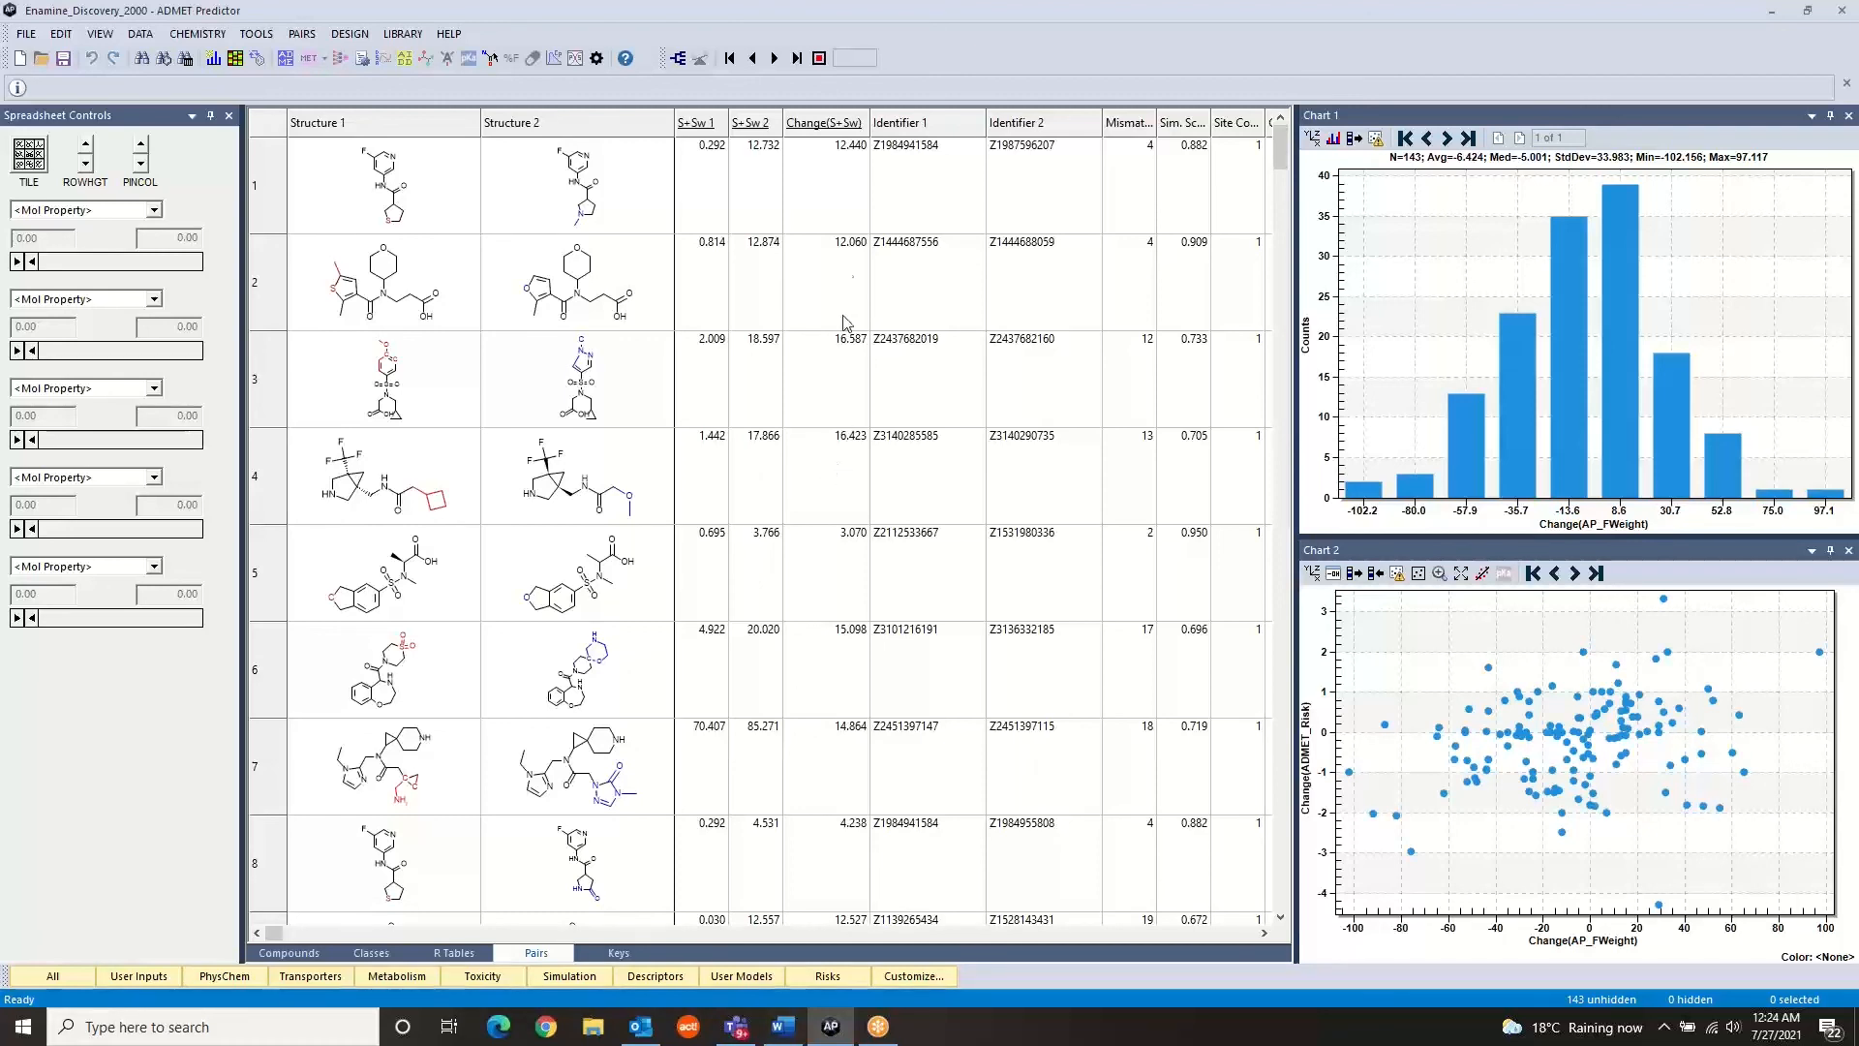
left_click(829, 126)
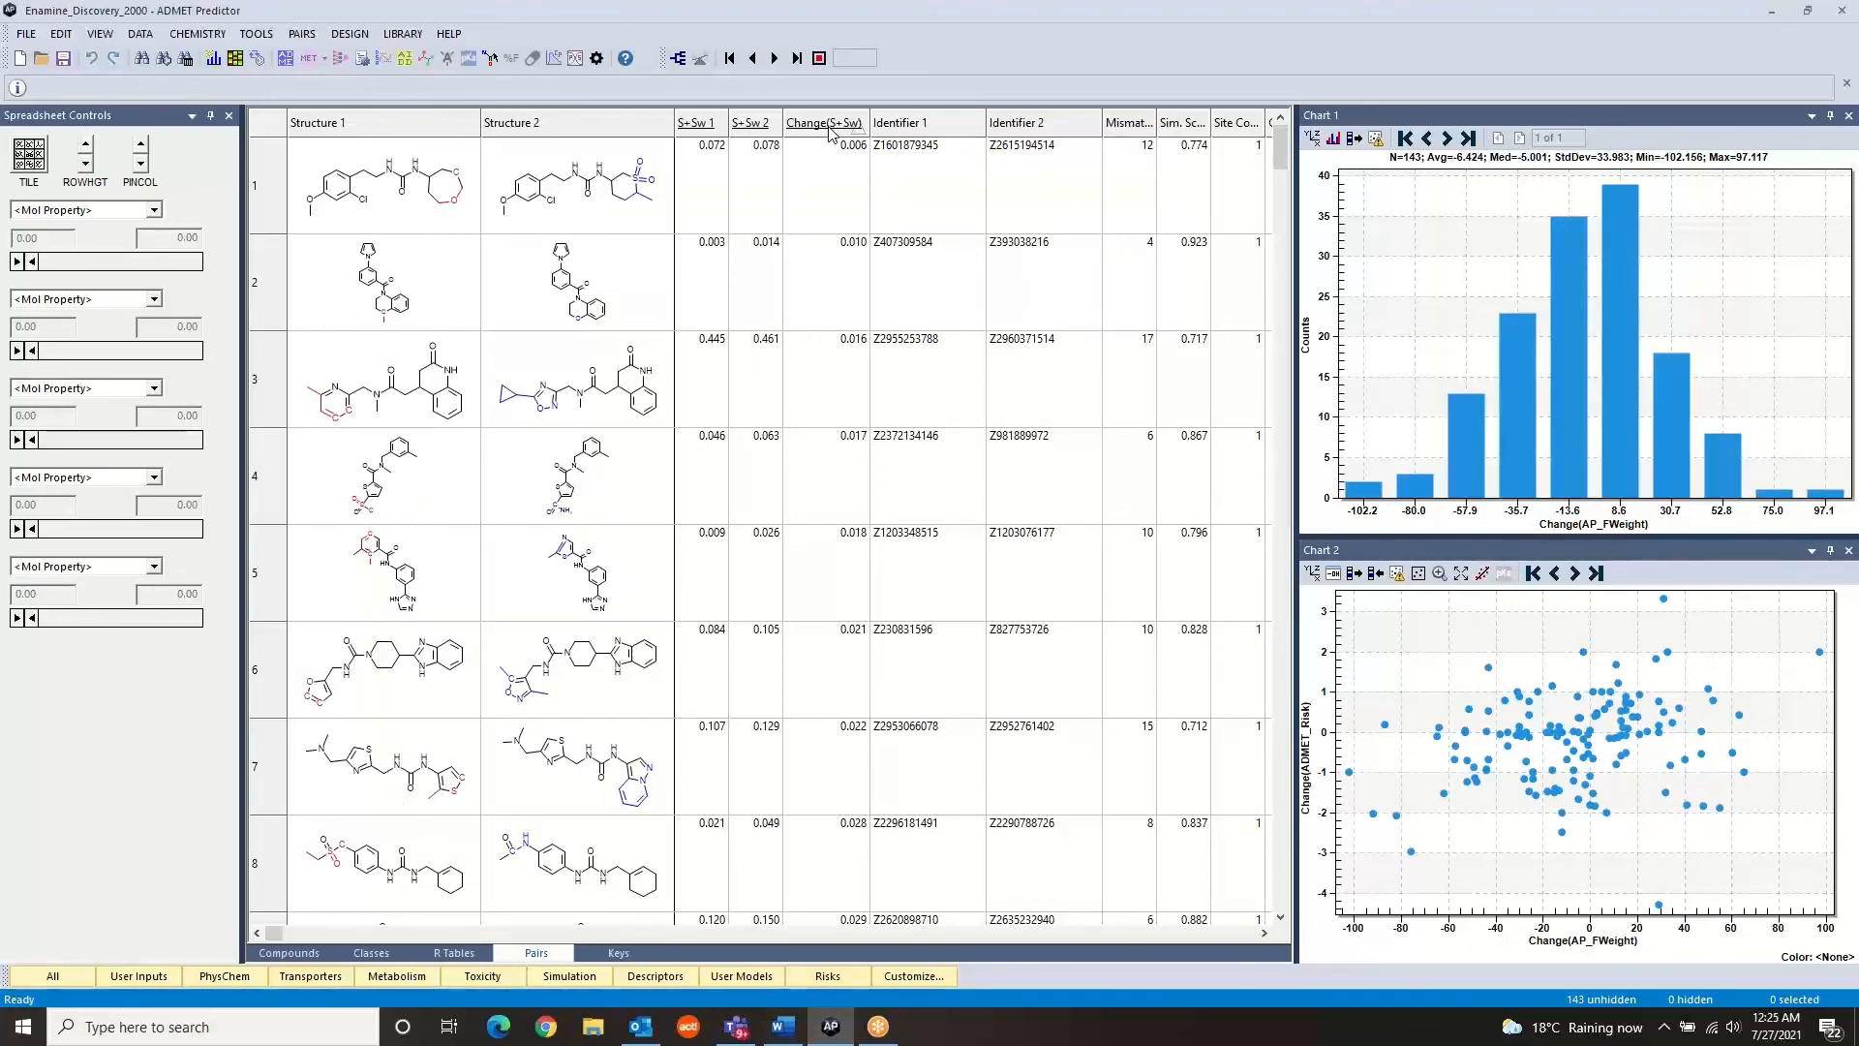
left_click(830, 130)
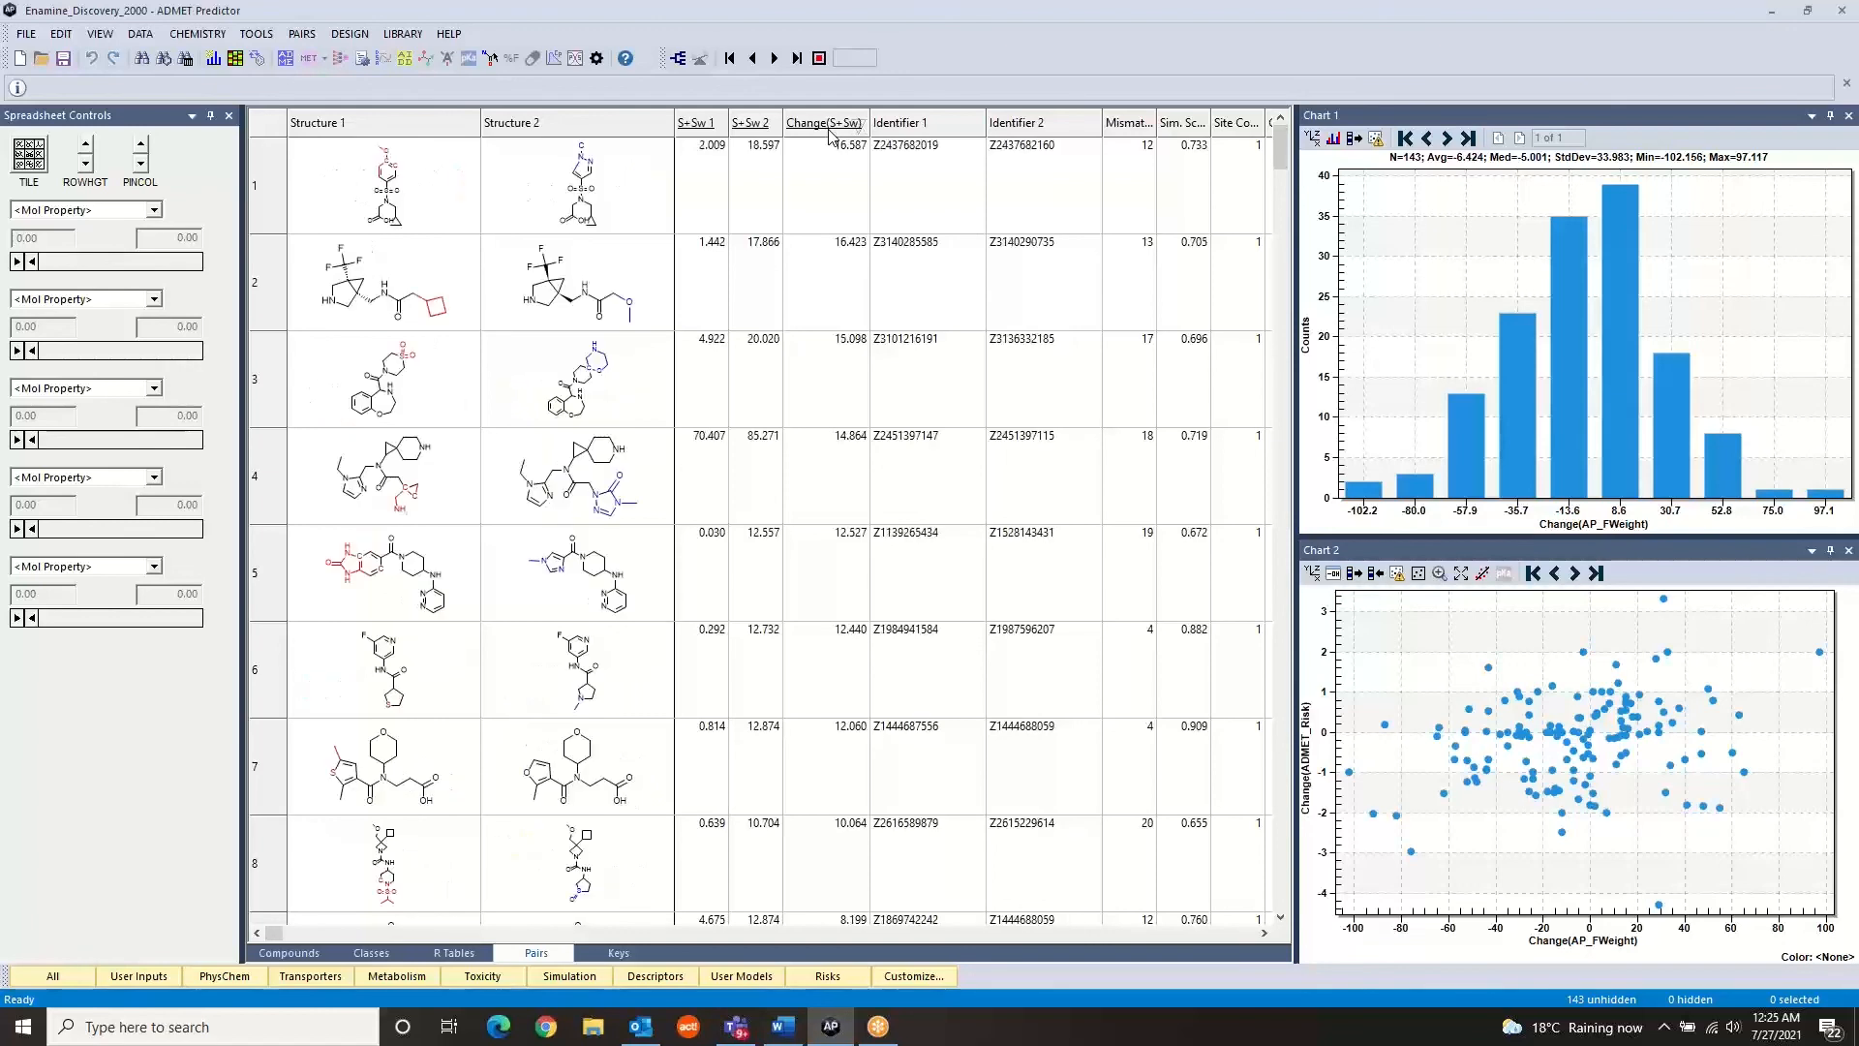